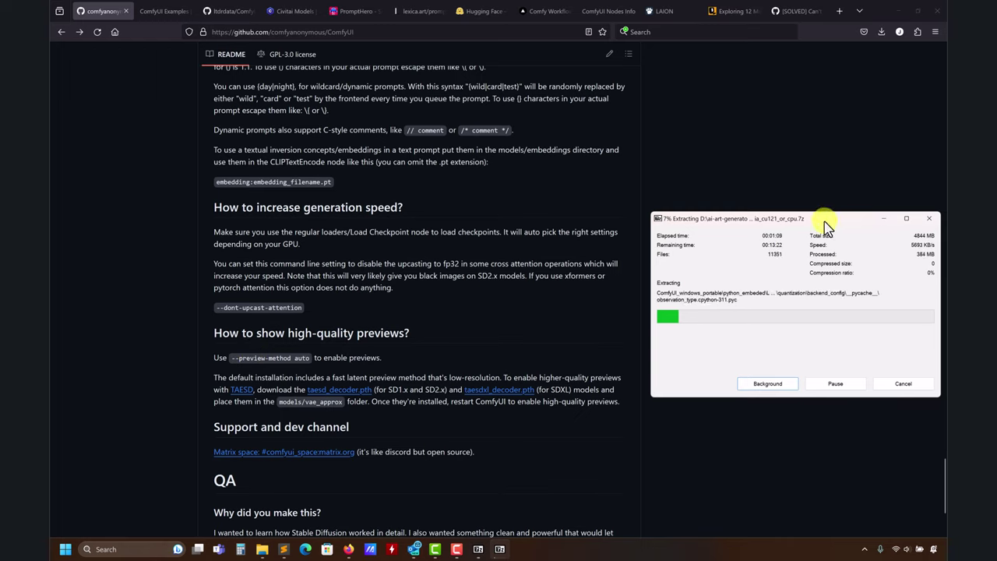
Reposition the archive extraction window and look through the ComfyUI repository README's shortcuts and features sections
left_click_drag(830, 217, 790, 182)
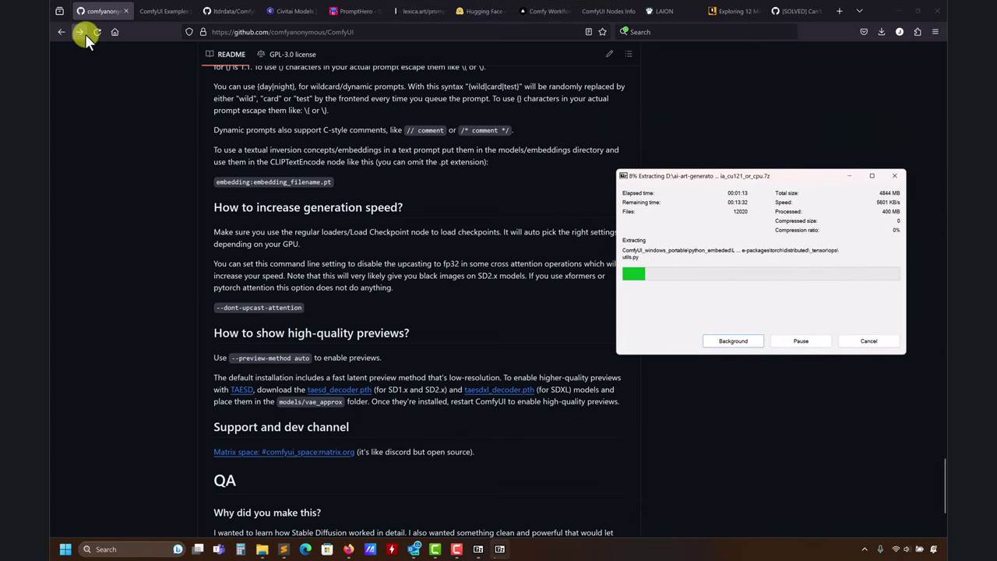
left_click(155, 12)
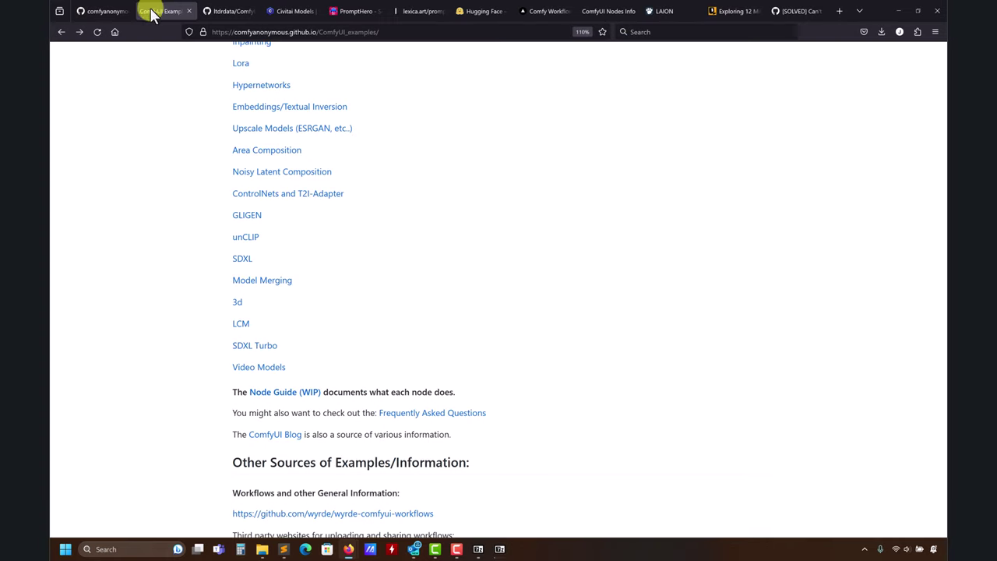
scroll(418, 145, "up", 3)
left_click(105, 11)
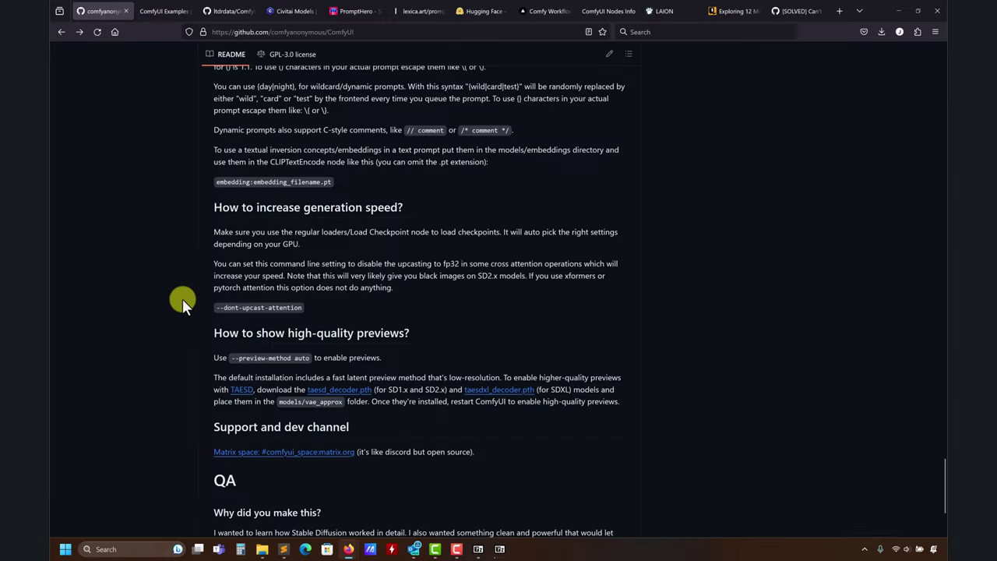
scroll(208, 324, "up", 15)
scroll(208, 324, "down", 20)
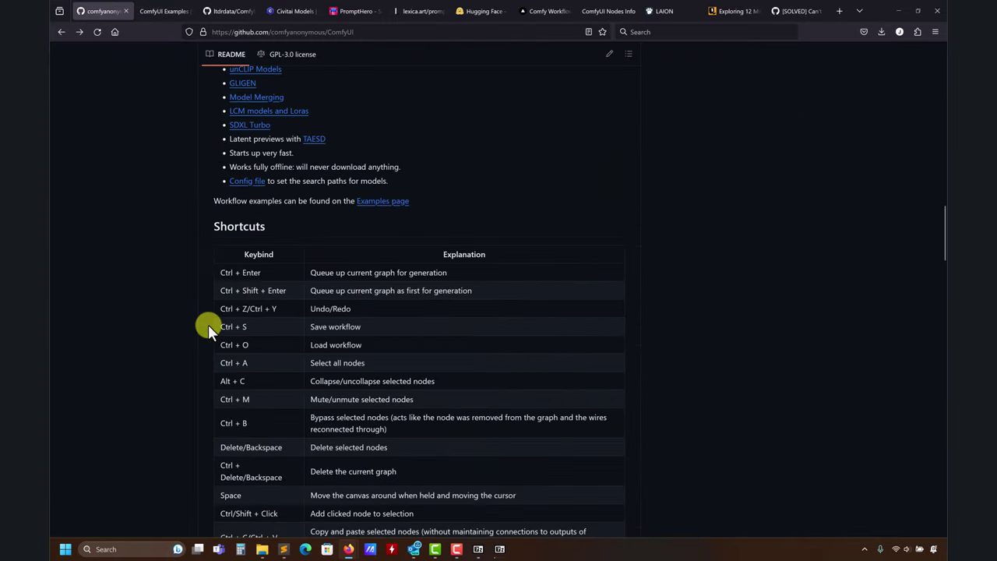
scroll(208, 324, "up", 8)
scroll(198, 329, "up", 2)
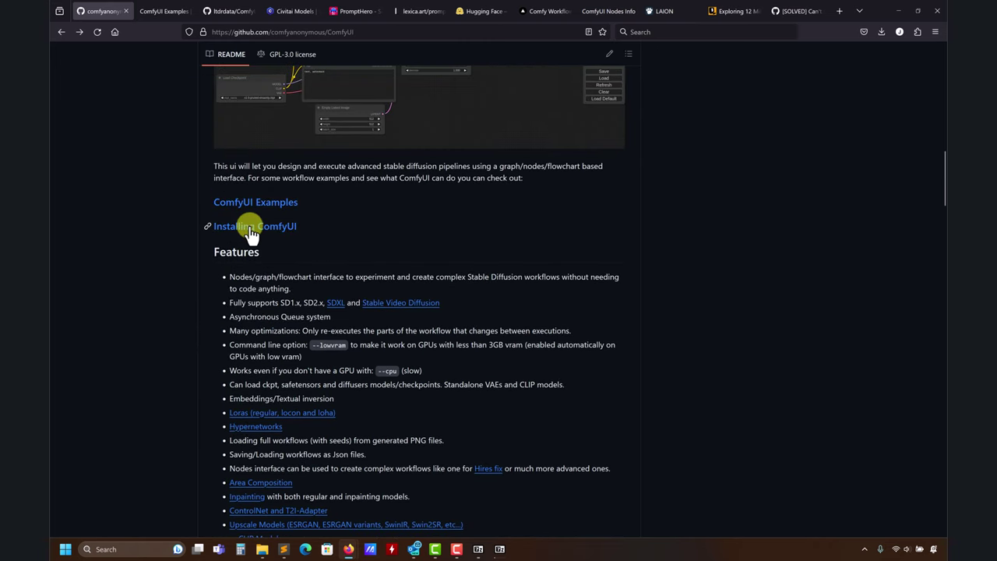
Open the SDXL examples from the ComfyUI Examples page, look through its ReVision workflows, and return to the examples list
left_click(173, 6)
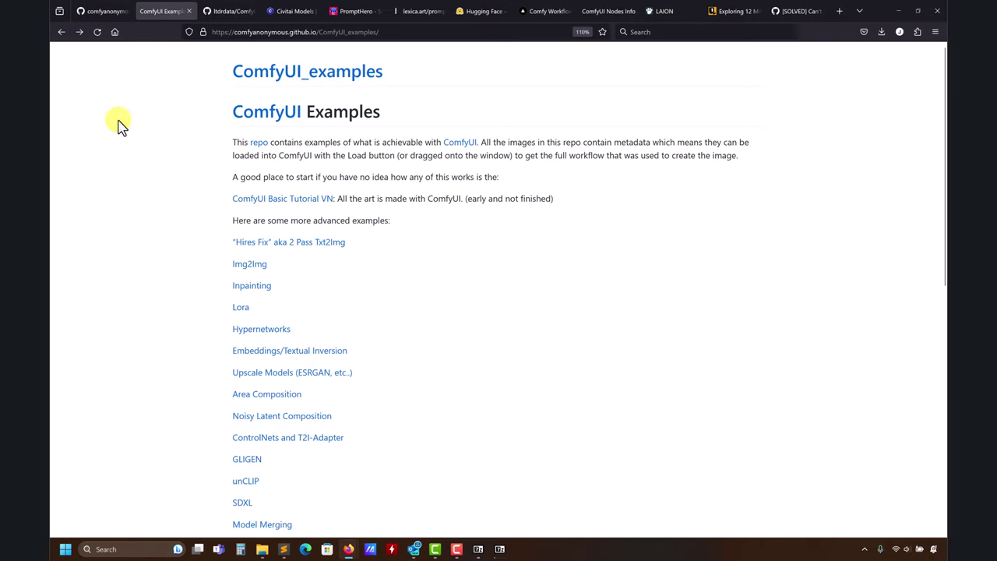
scroll(291, 363, "down", 9)
scroll(275, 285, "up", 7)
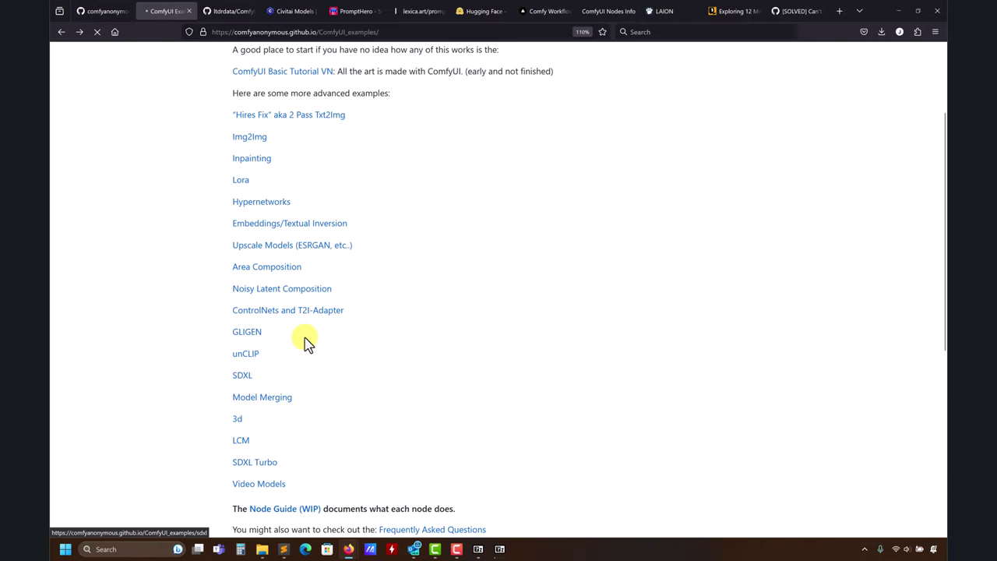
scroll(319, 356, "down", 10)
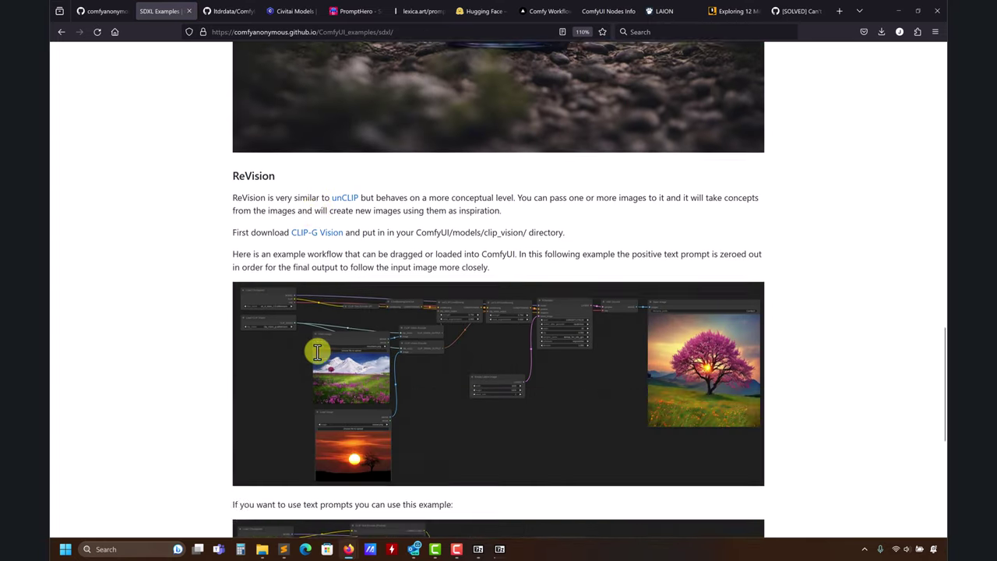
scroll(317, 352, "down", 5)
scroll(401, 247, "up", 5)
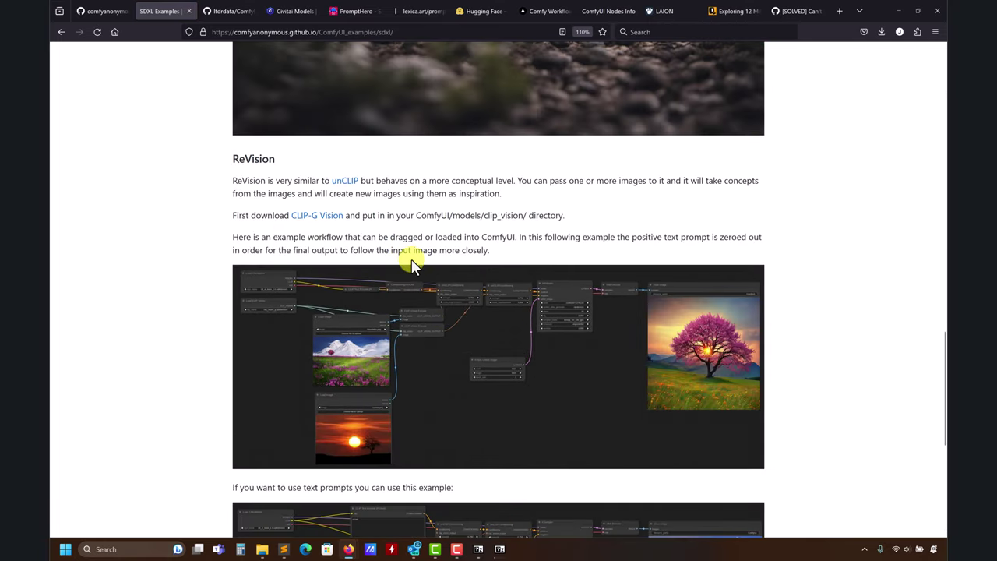
scroll(408, 256, "down", 4)
scroll(122, 223, "up", 15)
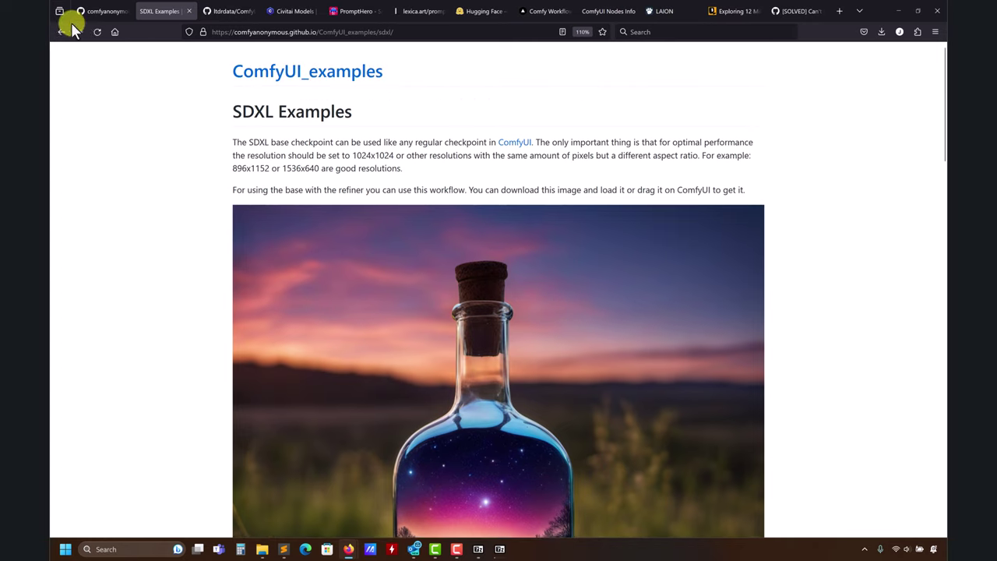
left_click(62, 31)
Switch to the ComfyUI-Manager repository and examine the installation methods in its README
left_click(95, 12)
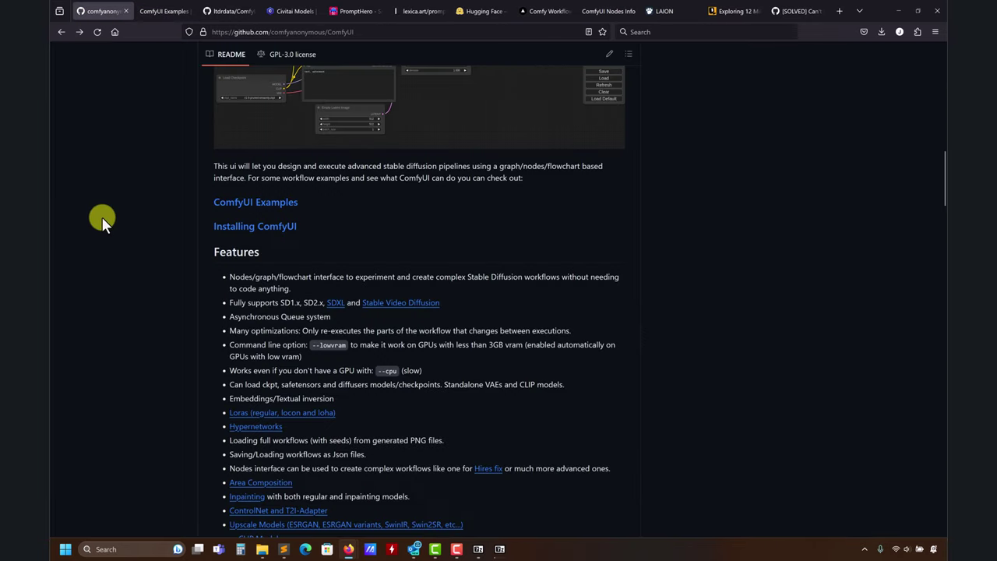
left_click(211, 14)
scroll(143, 246, "up", 15)
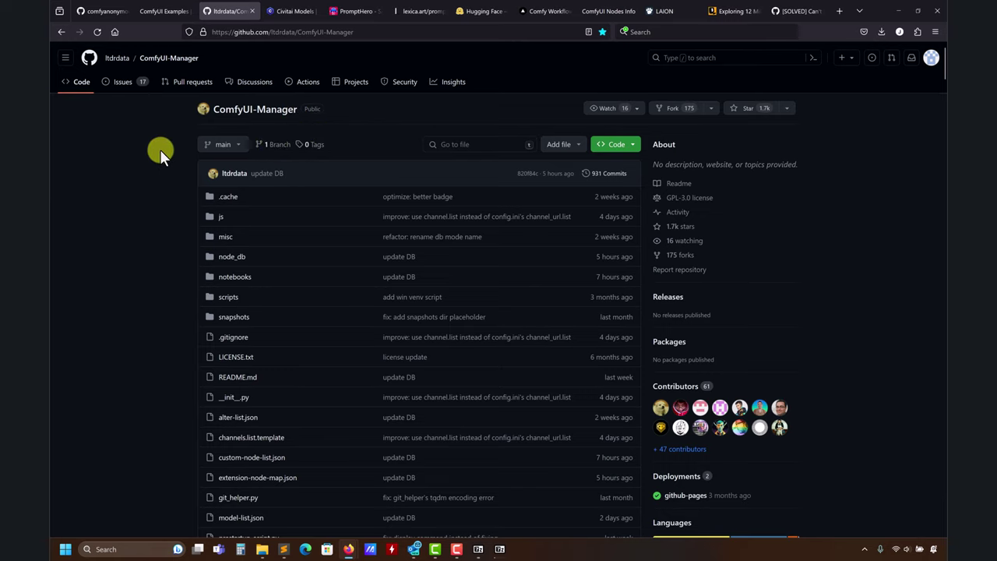
scroll(159, 148, "down", 5)
scroll(161, 153, "down", 2)
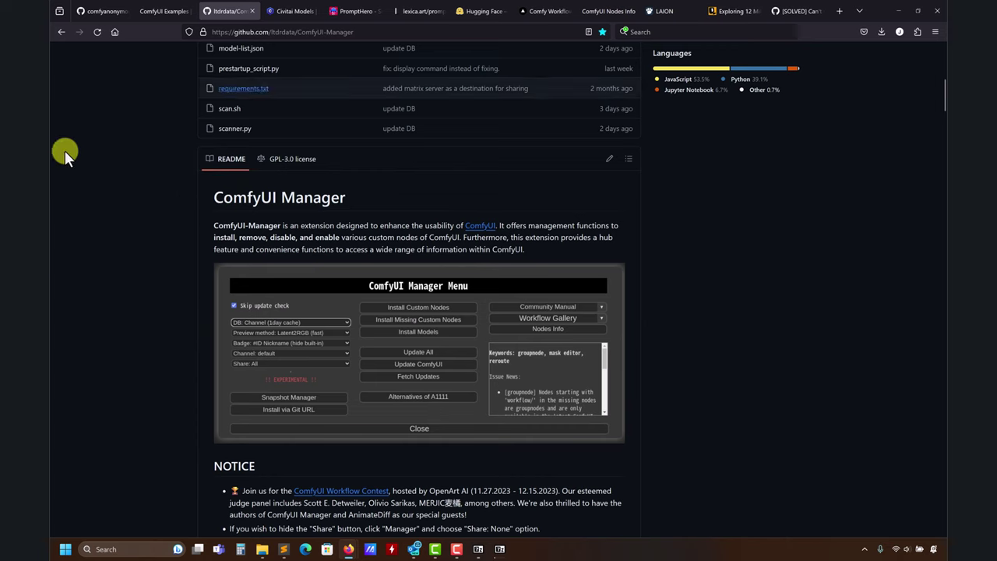
scroll(111, 267, "down", 6)
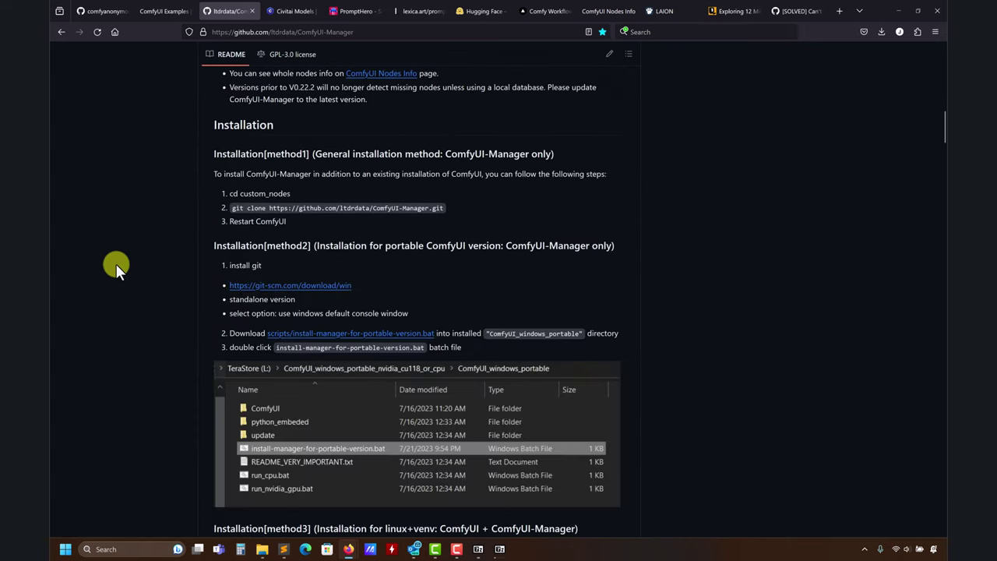
scroll(115, 263, "down", 2)
scroll(117, 263, "down", 3)
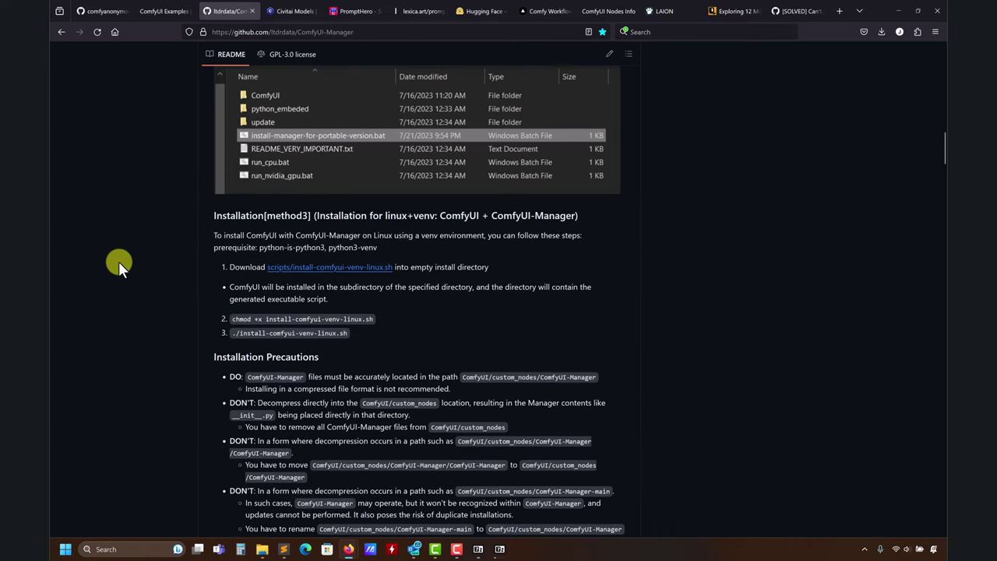
Look through the Changes and How To Use sections of the ComfyUI-Manager README, ending at the start of the repository page
scroll(123, 258, "down", 10)
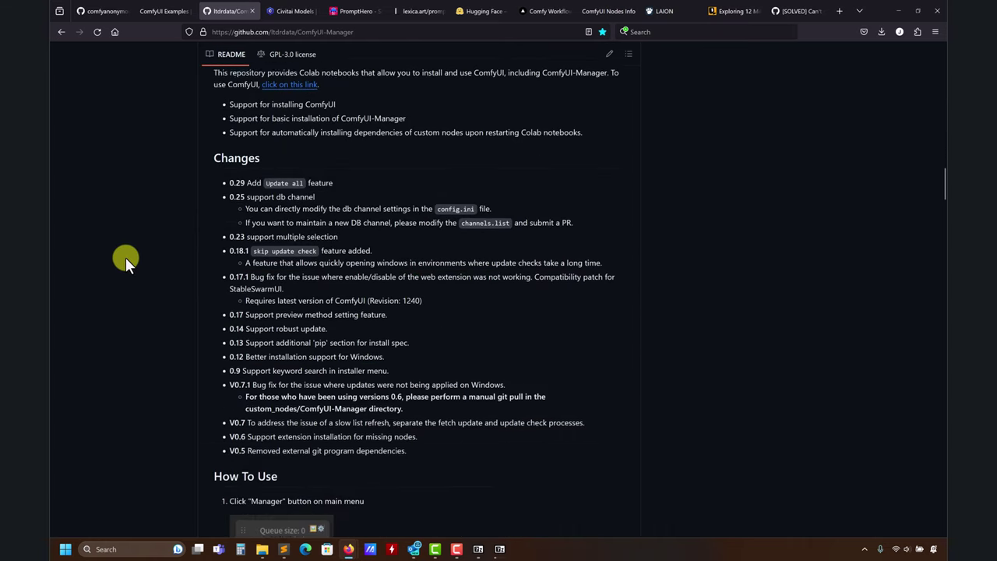
scroll(125, 257, "down", 8)
scroll(126, 256, "up", 7)
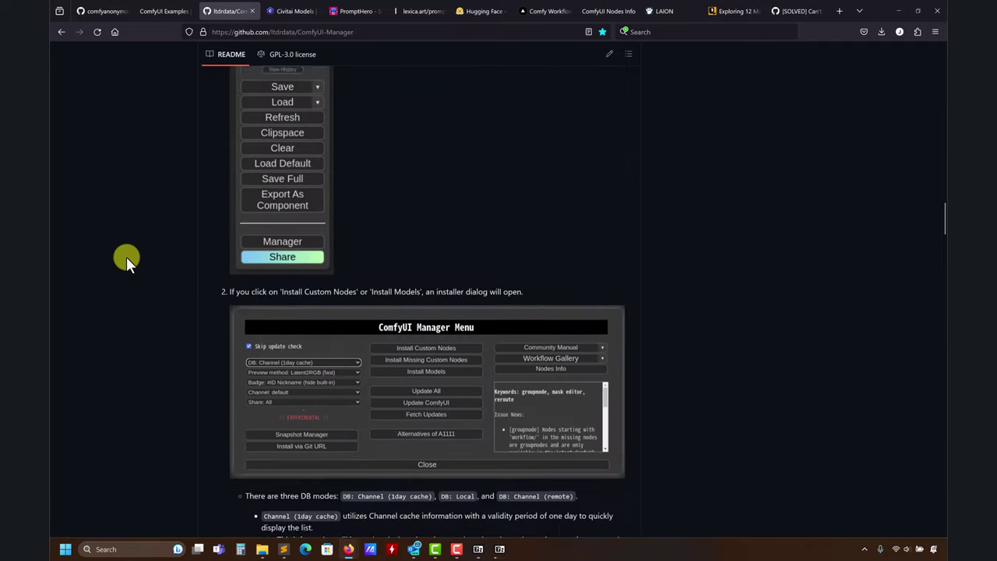
scroll(150, 261, "up", 12)
scroll(150, 261, "down", 15)
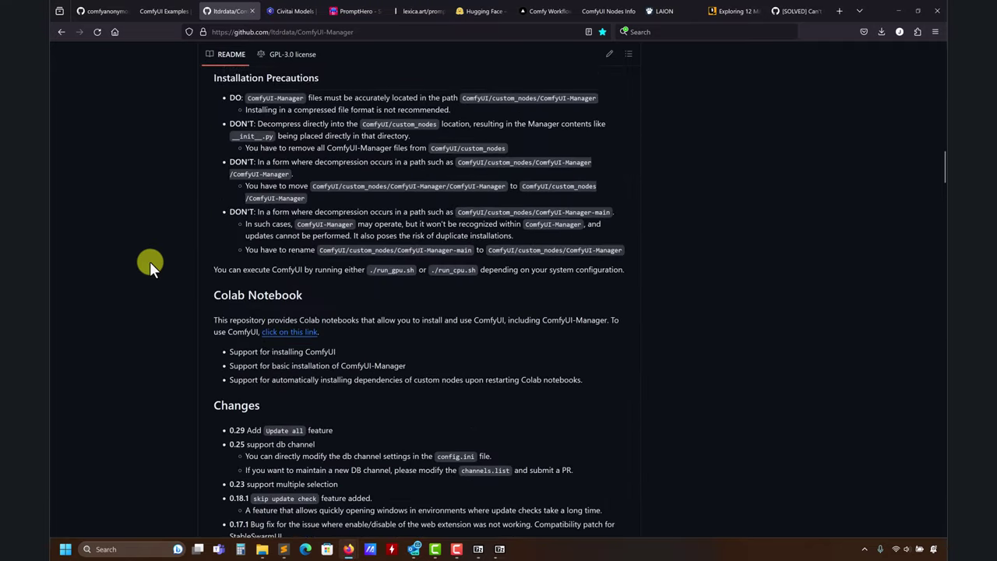
scroll(148, 260, "down", 10)
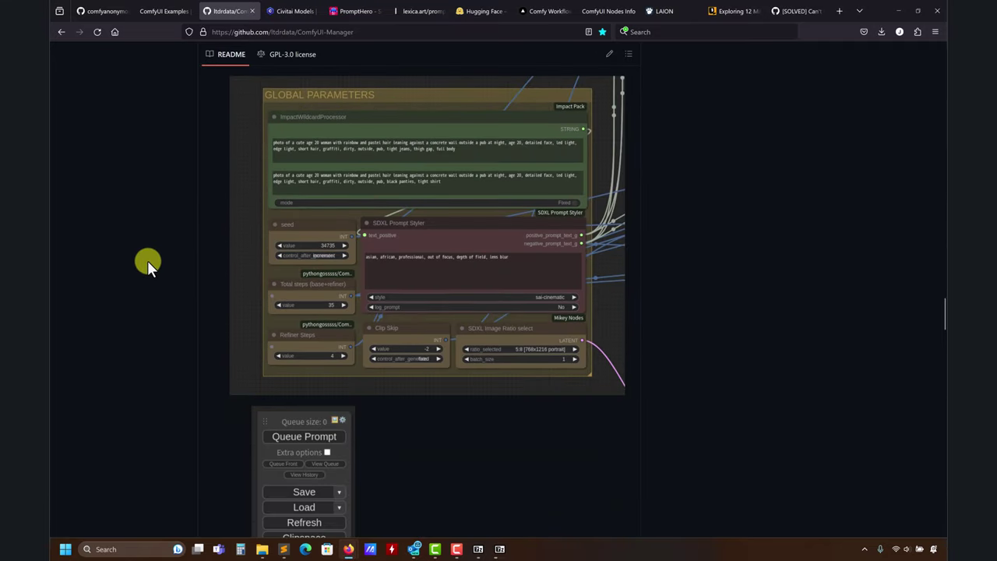
scroll(147, 260, "up", 9)
scroll(147, 261, "up", 20)
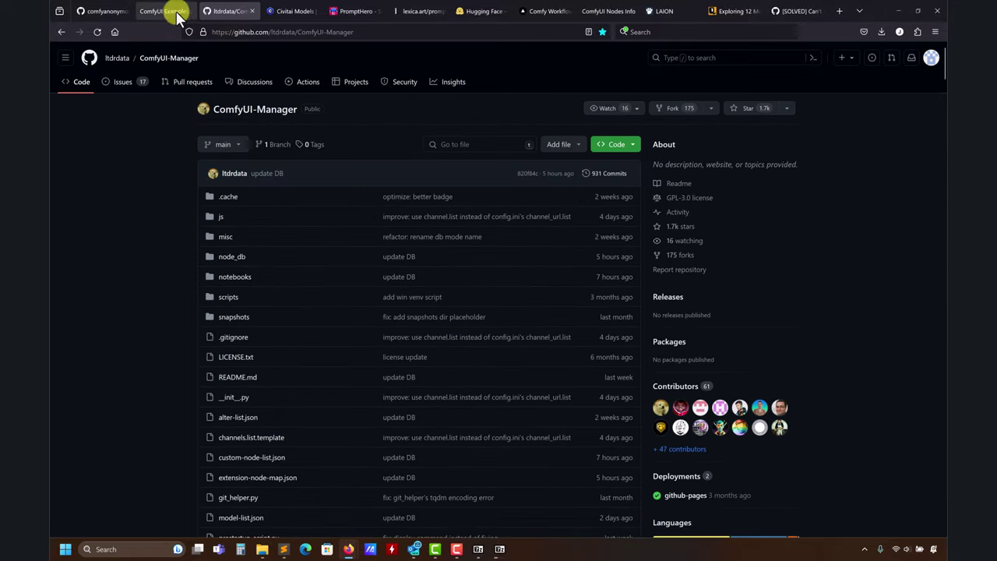
Minimize the browser to check the archive extraction progress, and return to the ComfyUI-Manager page
left_click(170, 11)
left_click(893, 11)
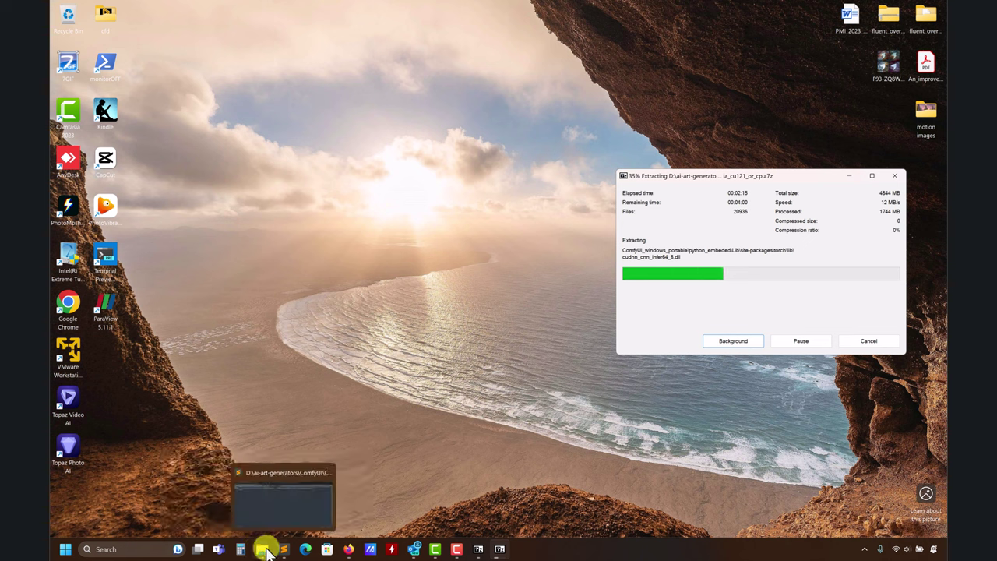
mouse_move(269, 549)
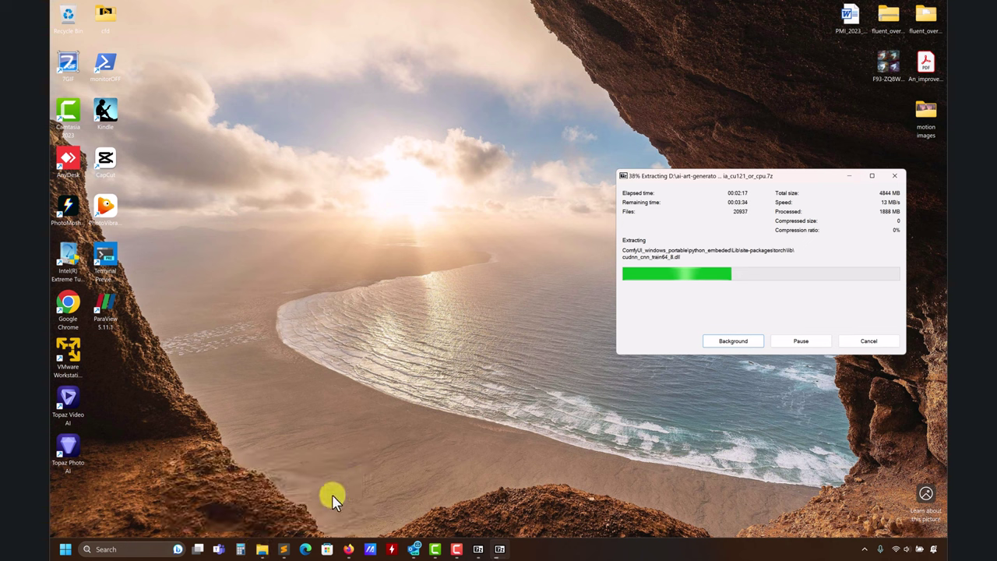
left_click(348, 549)
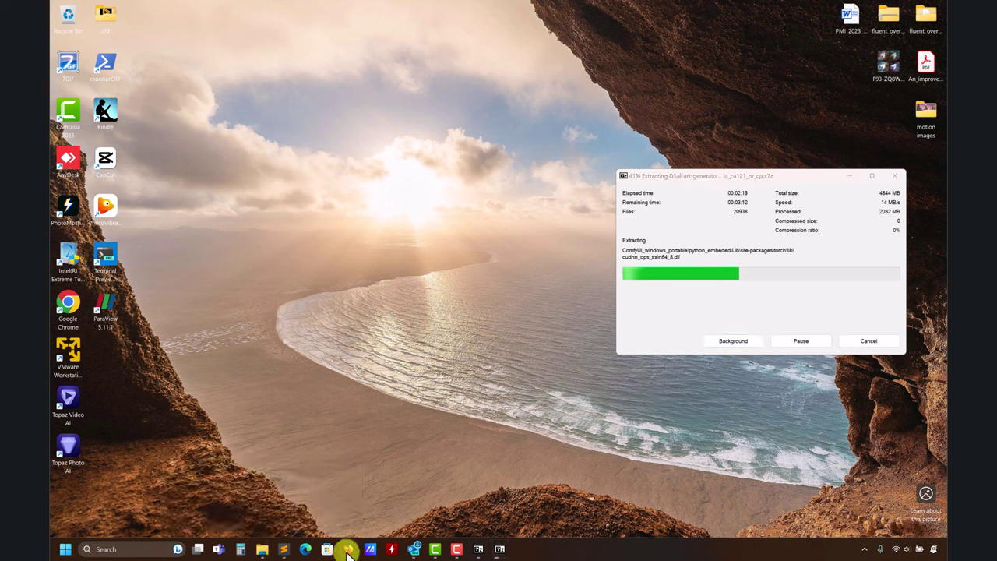
left_click(331, 512)
left_click(232, 11)
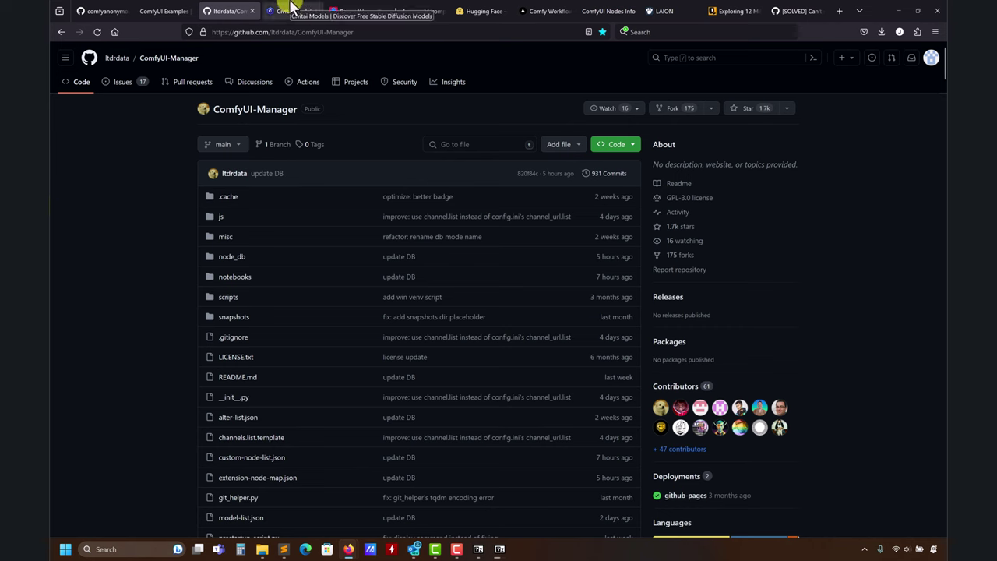
Place the Hugging Face page directly after Civitai in the browser's tab order and return to the Civitai models page
left_click(290, 9)
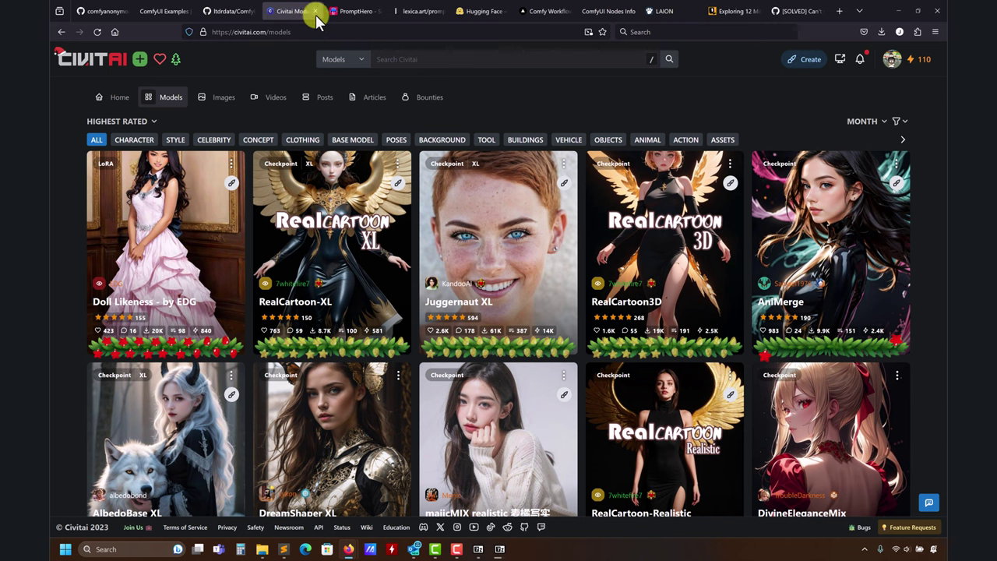
left_click(490, 11)
left_click_drag(478, 11, 370, 11)
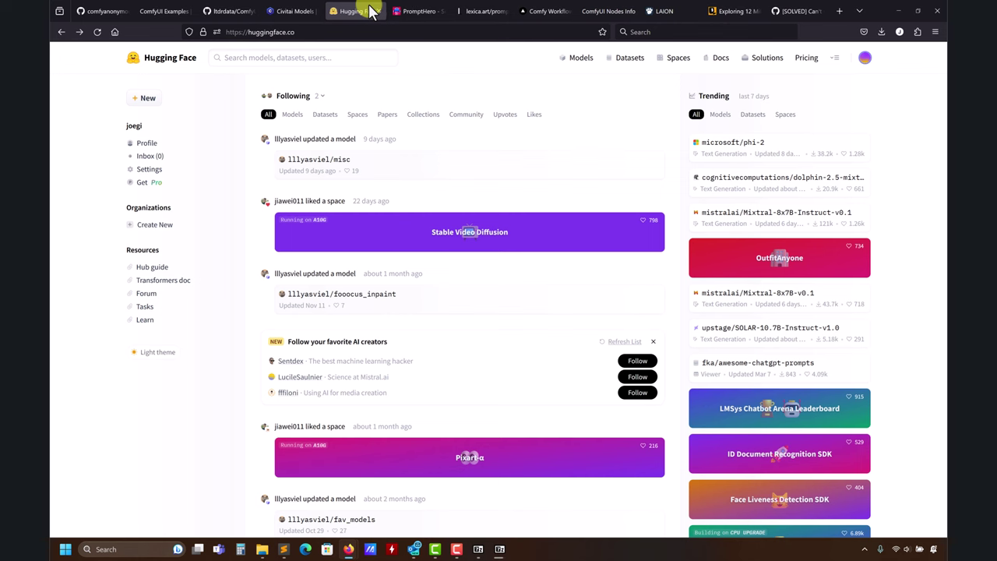
left_click(289, 11)
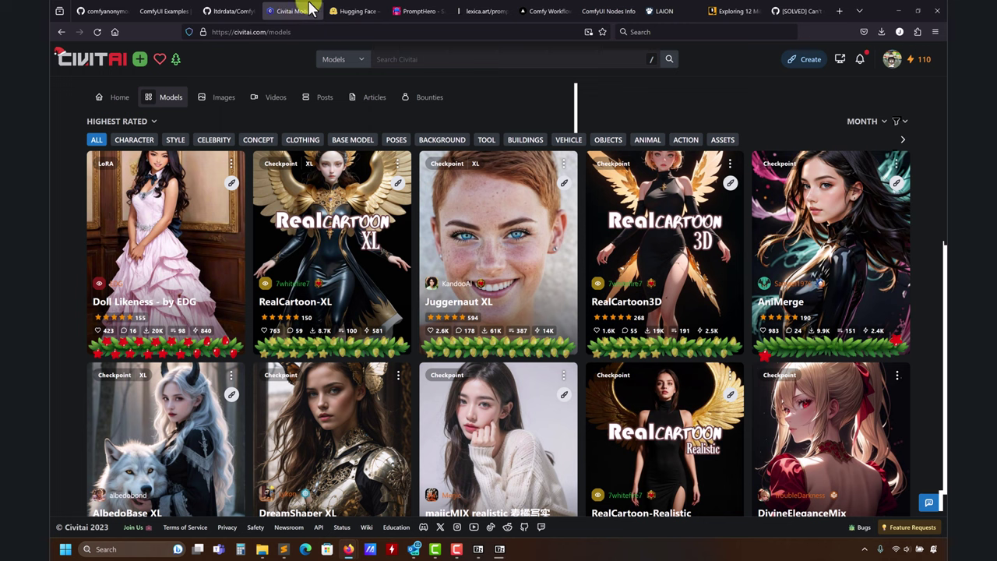
left_click(349, 11)
left_click(300, 10)
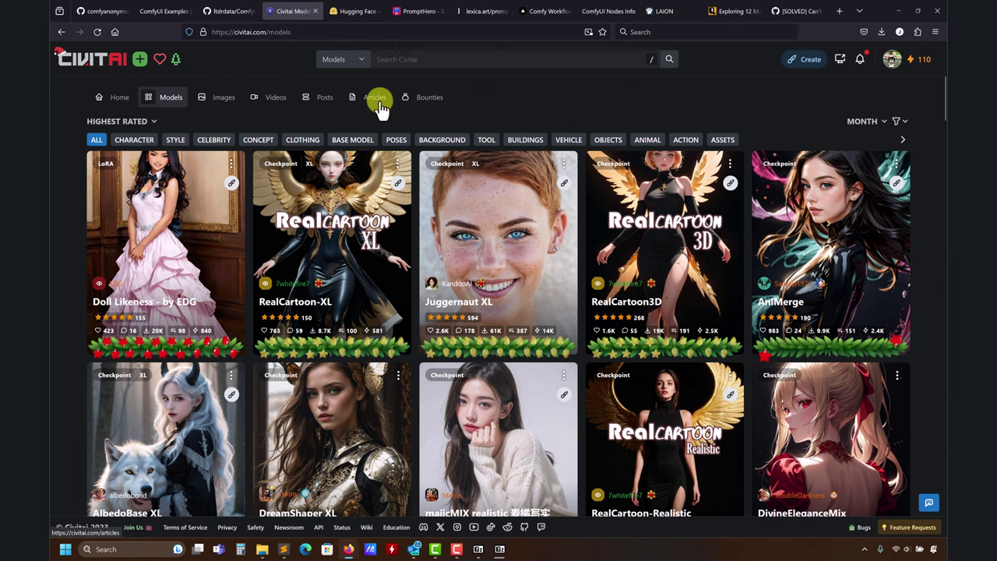
Switch to the Comfy Workflows site and open its home page listing all workflows
left_click(542, 11)
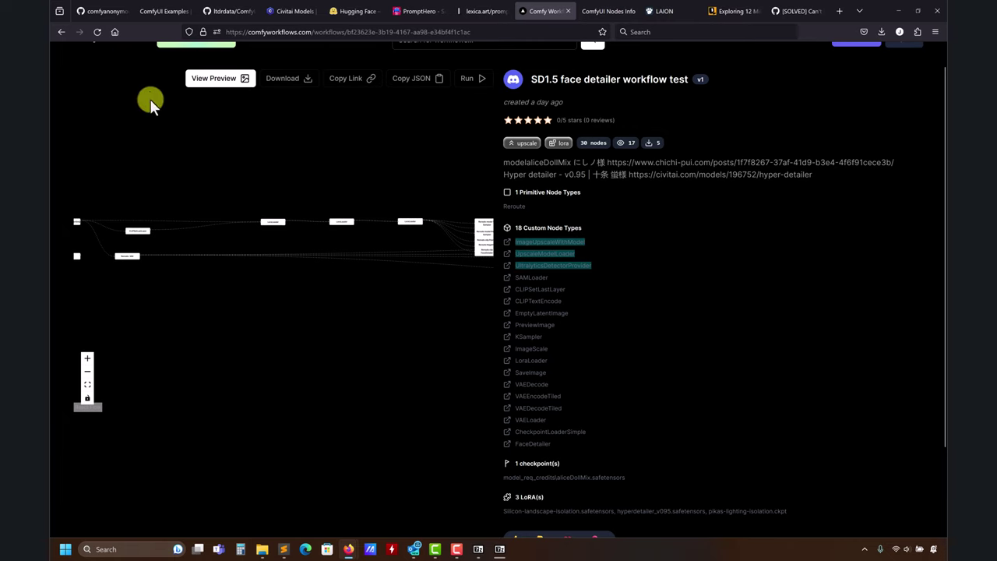
scroll(443, 182, "up", 3)
scroll(805, 314, "up", 1)
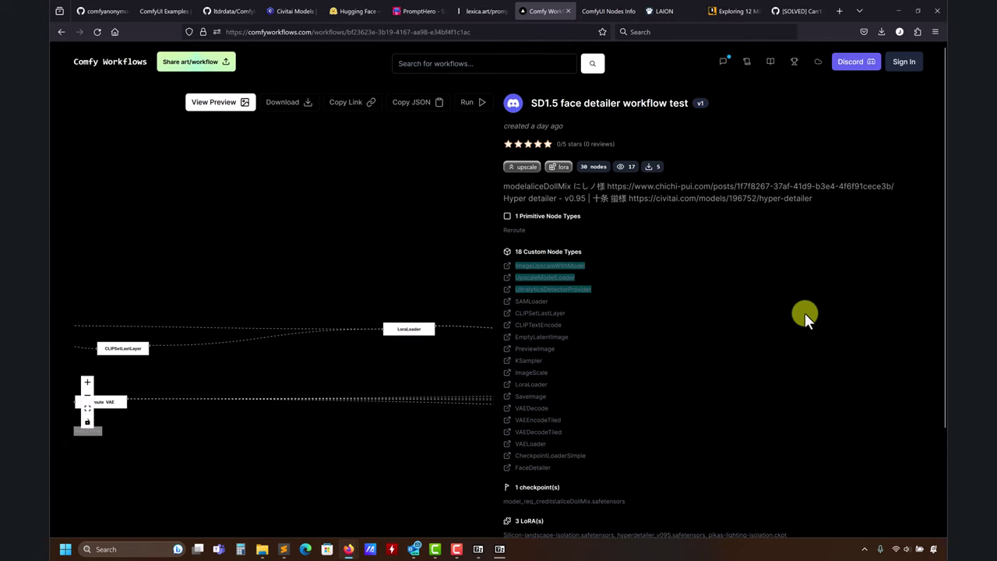
left_click(106, 64)
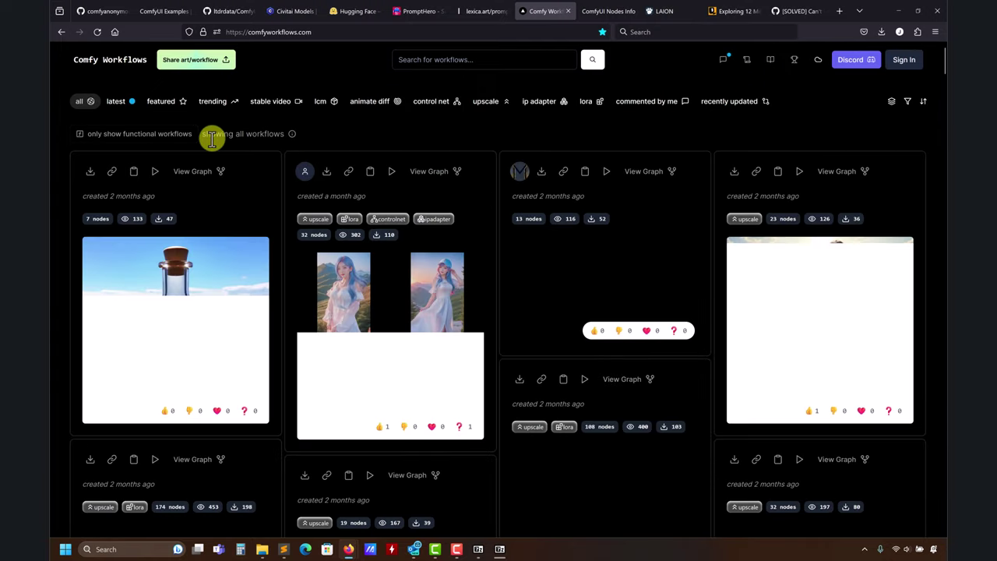
Open the purple galaxy bottle workflow, view its node graph, and return to the list of all workflows
scroll(62, 204, "down", 1)
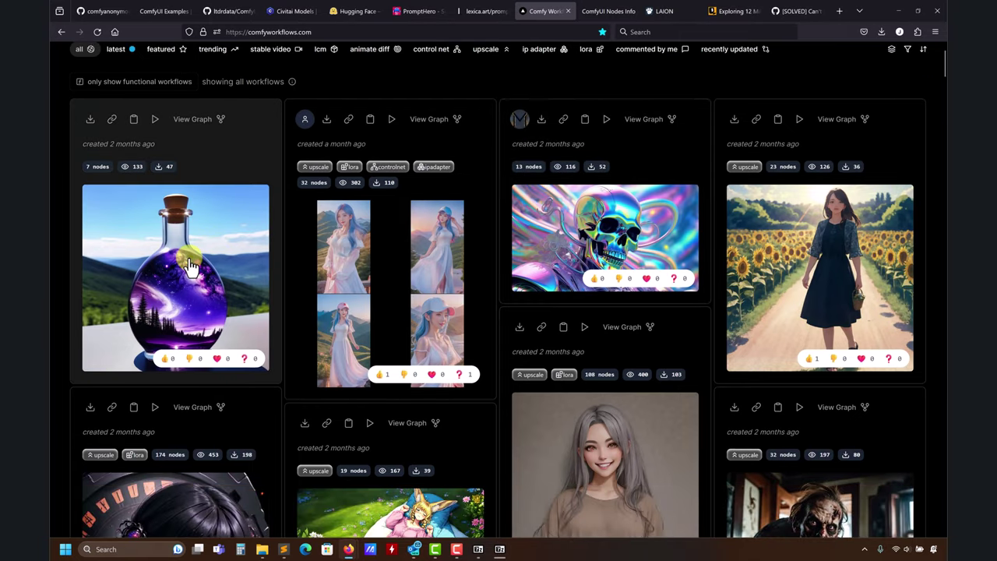
left_click(238, 249)
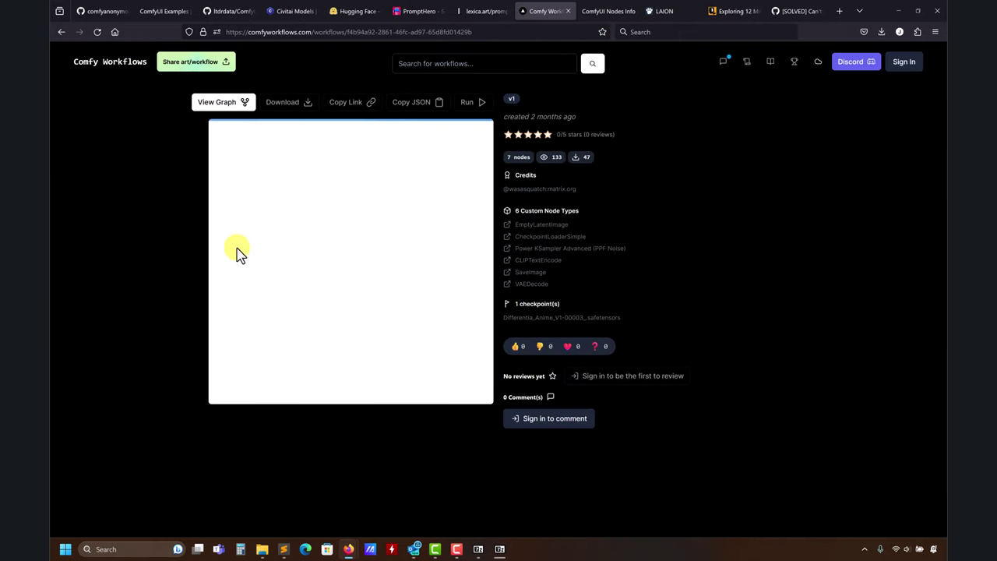
left_click(222, 104)
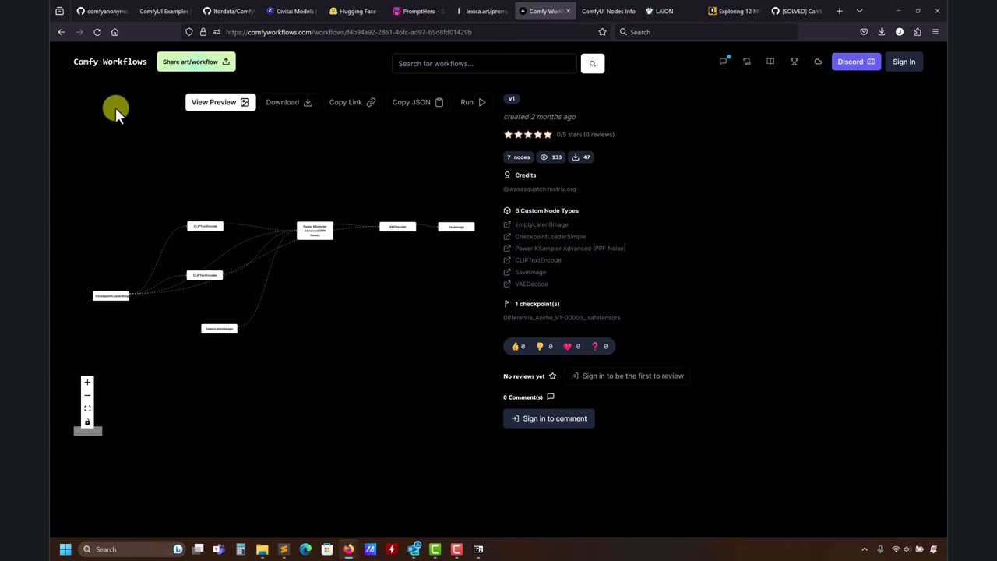
left_click(60, 33)
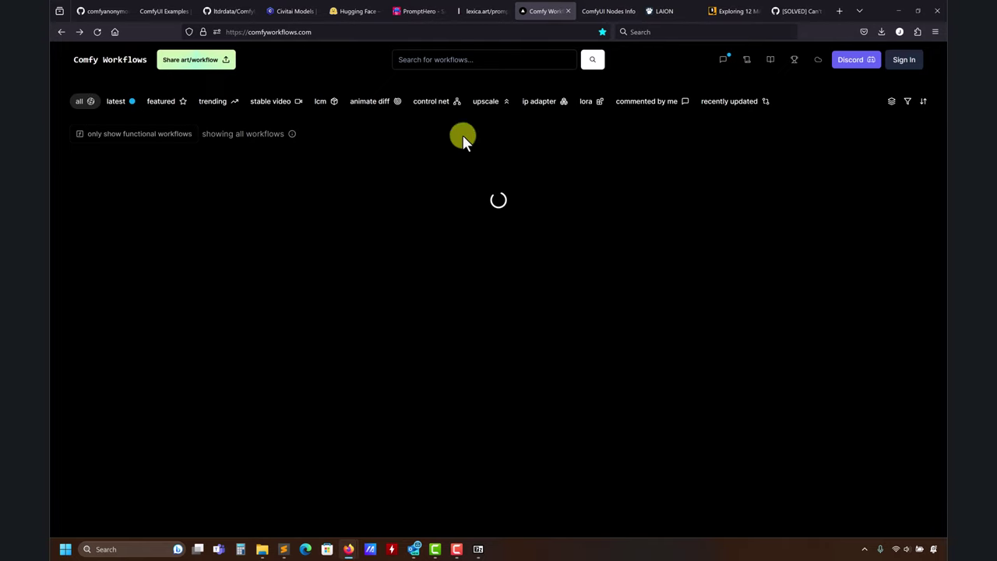
Minimize the browser, close the 7-Zip window, and show the XComfyUI folder in a maximized File Explorer window
left_click(903, 11)
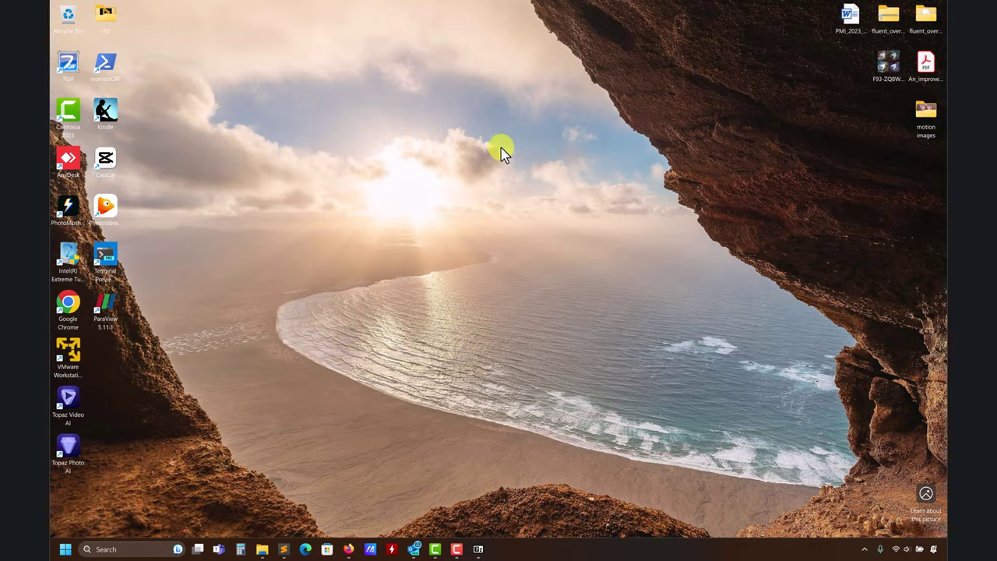
left_click(475, 549)
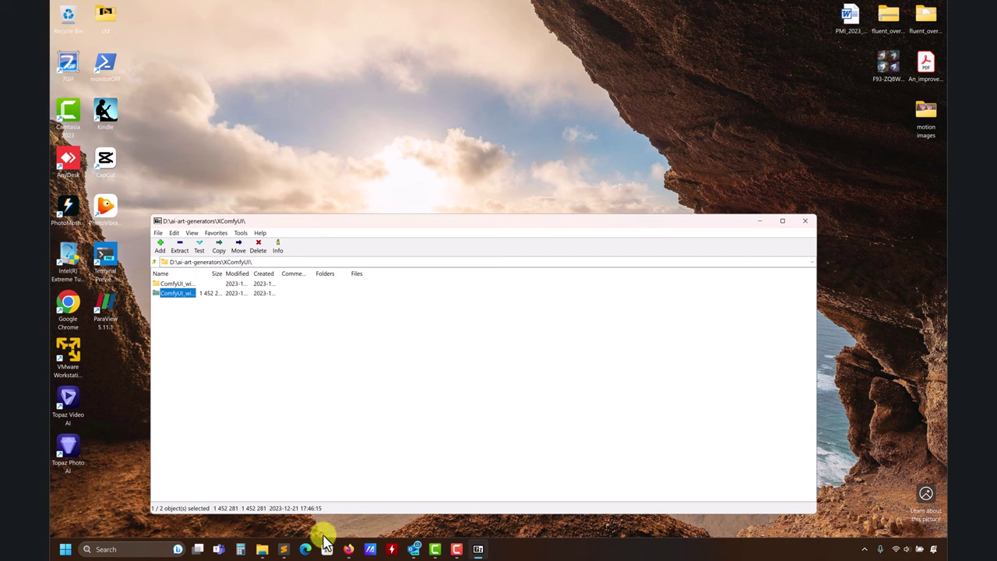
left_click(262, 549)
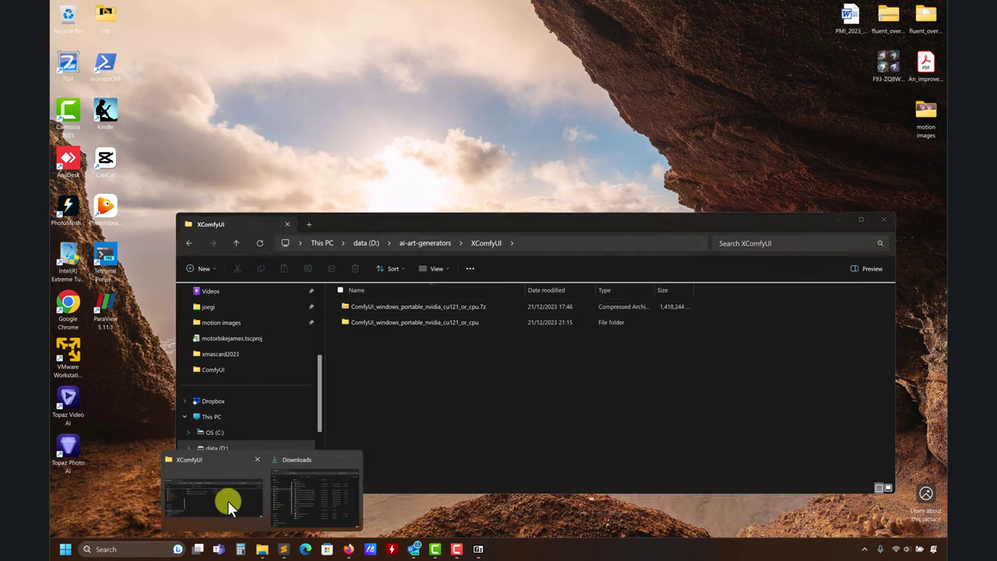
left_click(228, 500)
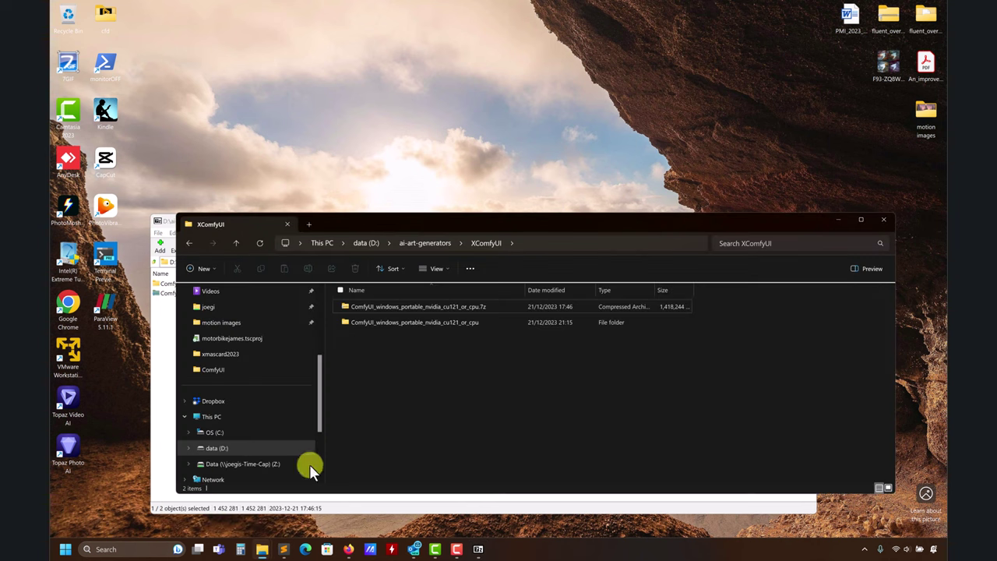
left_click(478, 547)
left_click(805, 221)
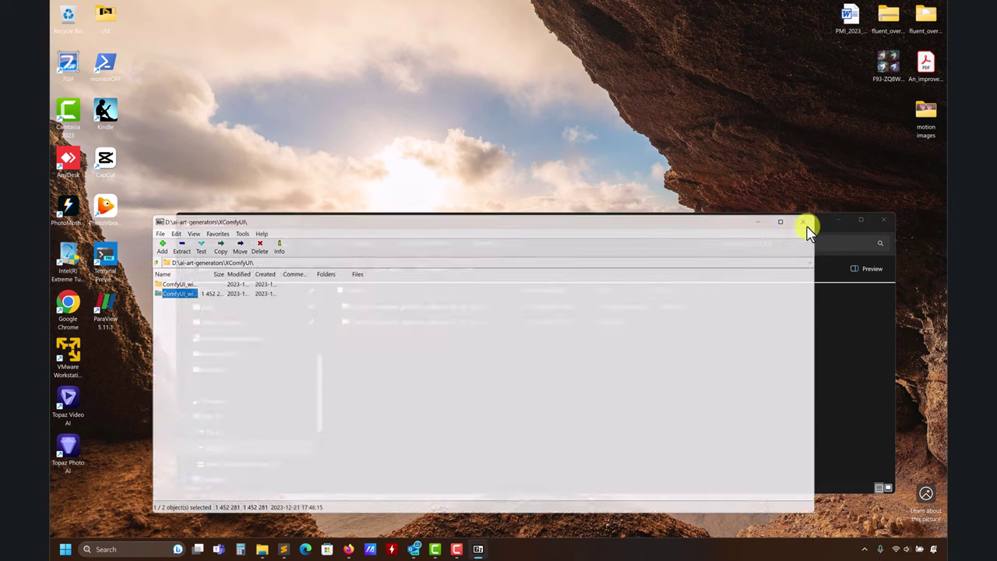
left_click_drag(805, 220, 741, 58)
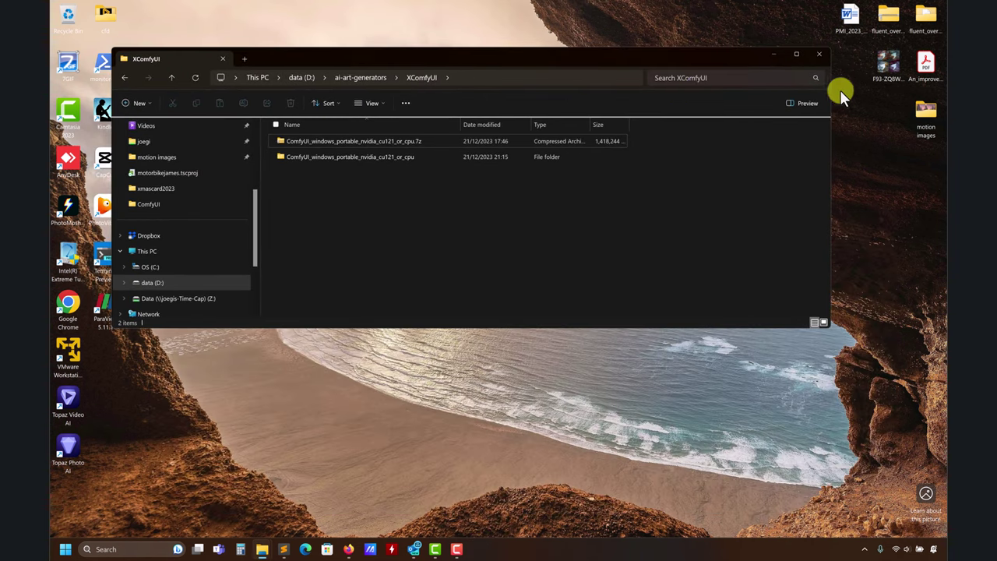
left_click(796, 54)
Browse the extracted ComfyUI_windows_portable folder and its ComfyUI subfolder, ending in the models folder
double_click(257, 106)
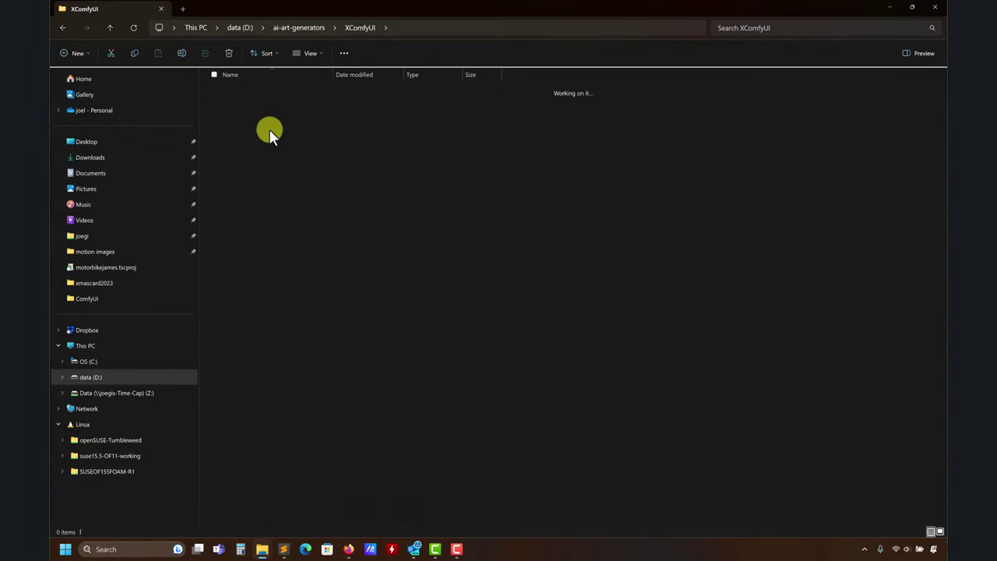
left_click(269, 92)
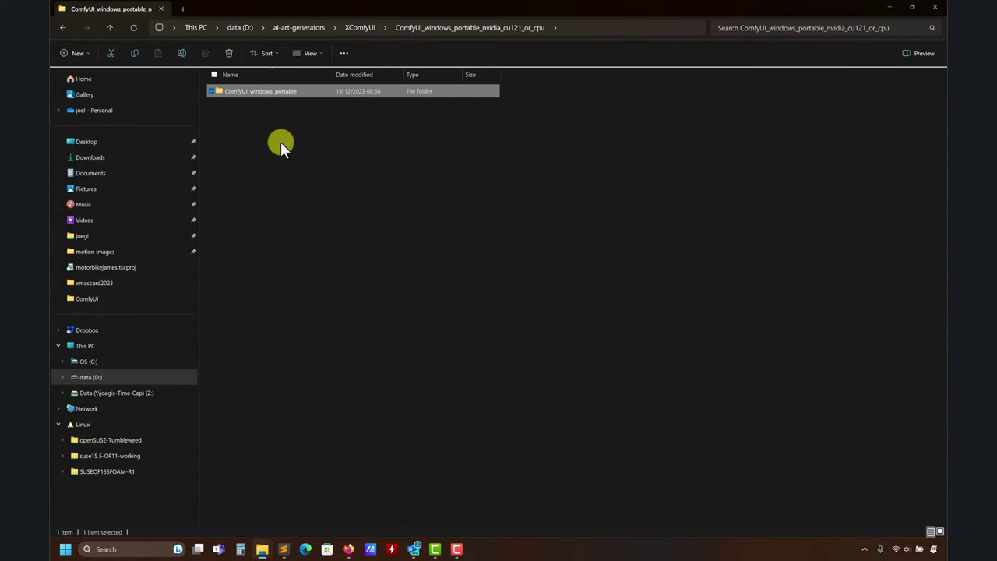
double_click(296, 95)
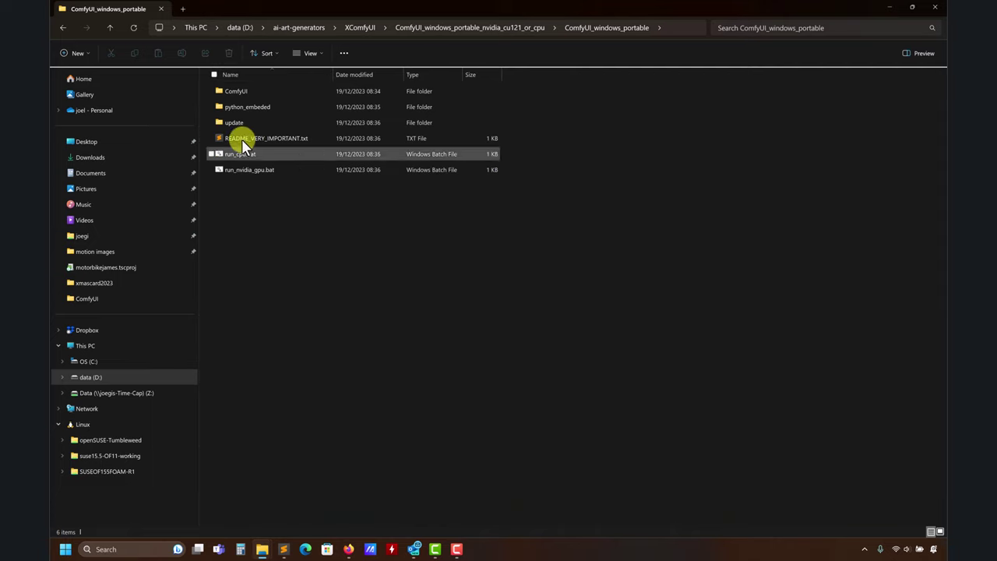
double_click(238, 92)
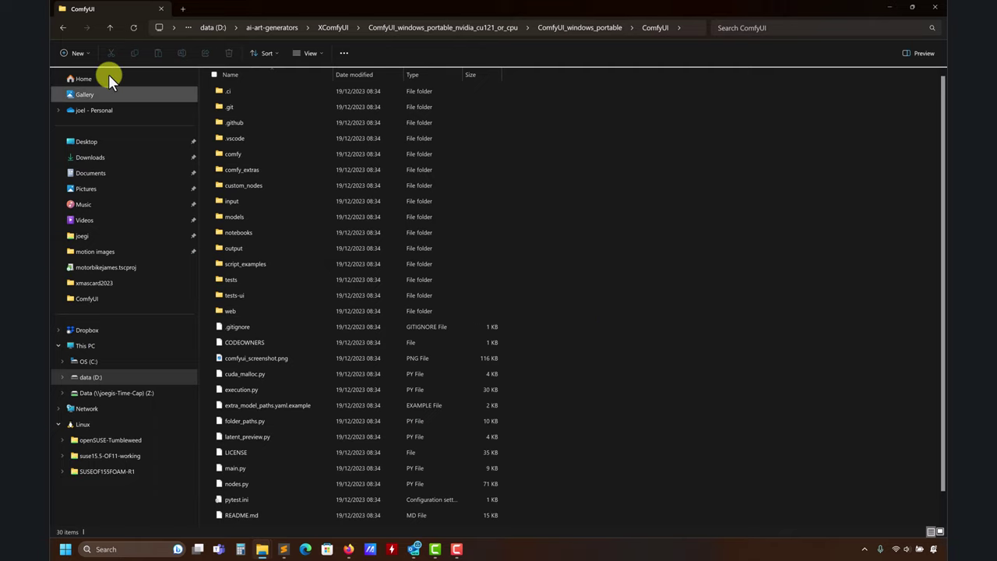
left_click(111, 27)
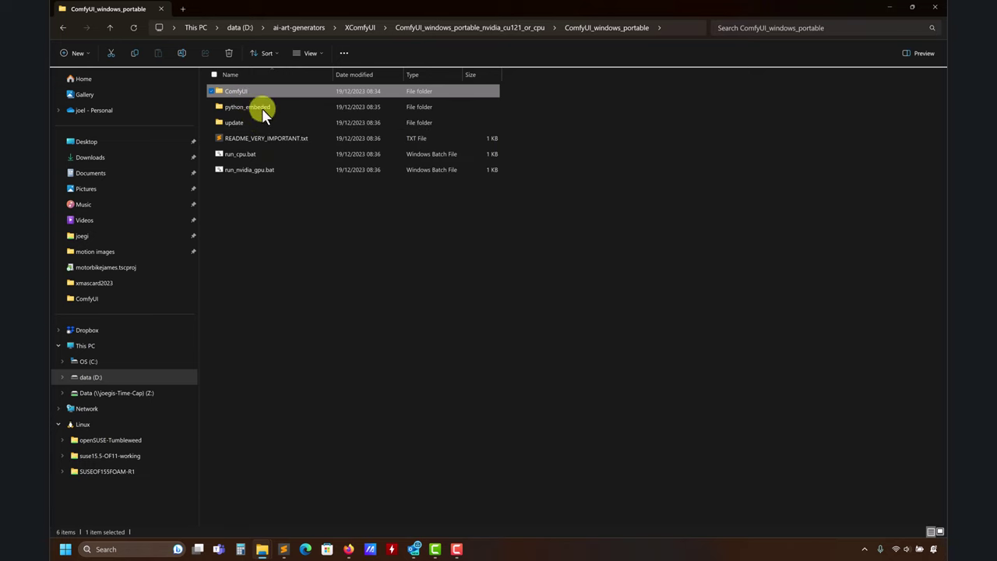
double_click(239, 91)
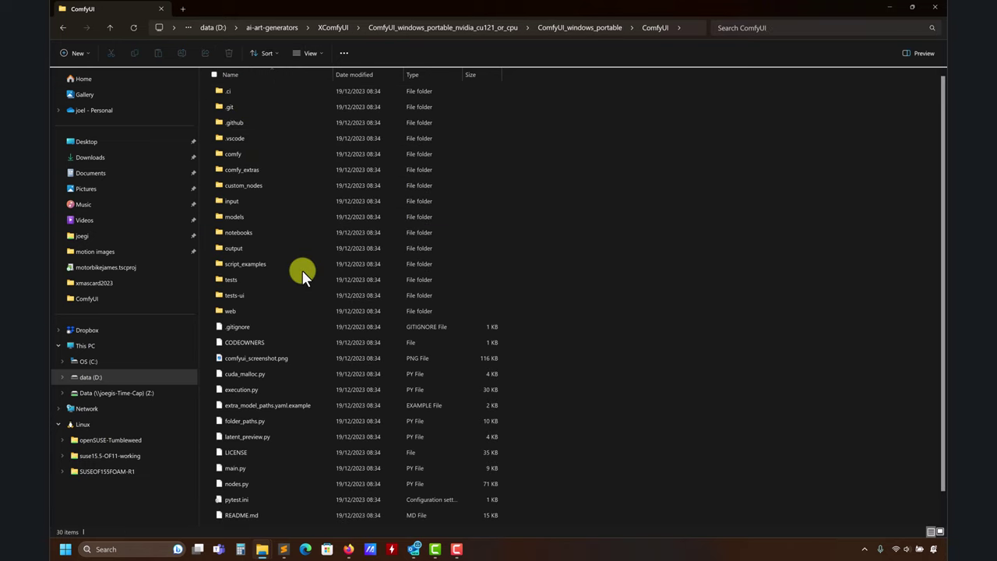
double_click(236, 217)
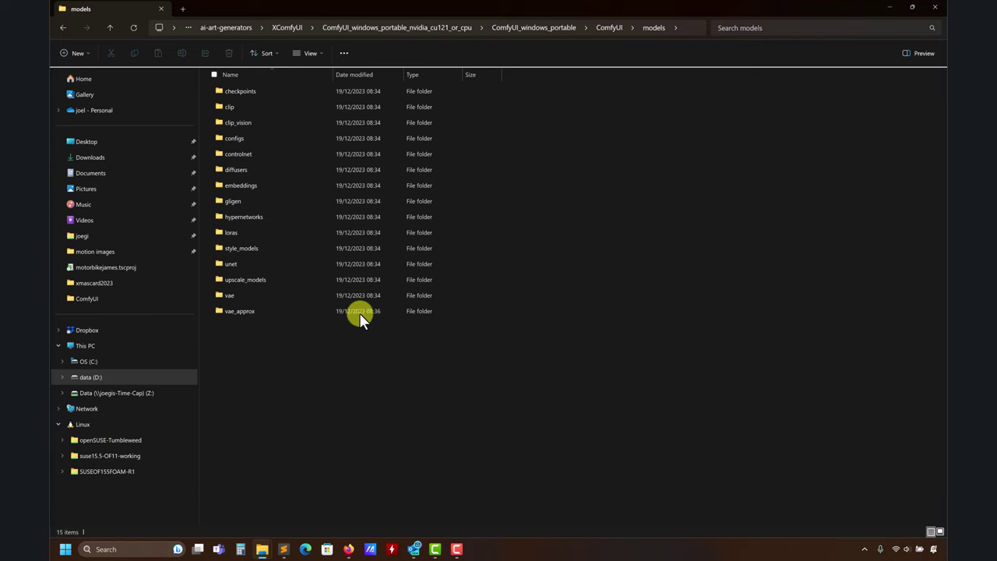
Go back to ai-art-generators and inspect the models and Lora folders of the AUTOMATIC1111-method1 webui installation
left_click(109, 27)
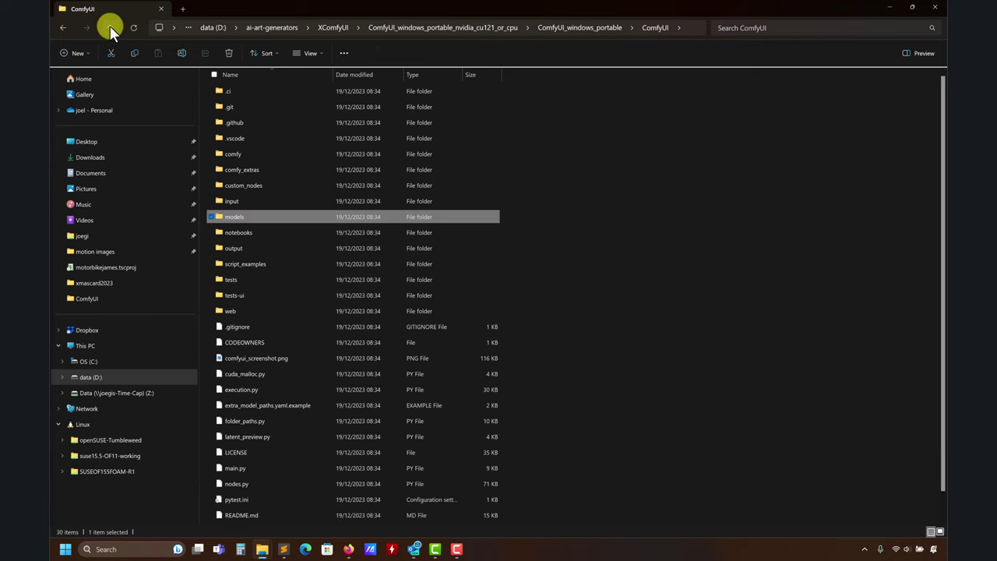
left_click(110, 26)
left_click(110, 27)
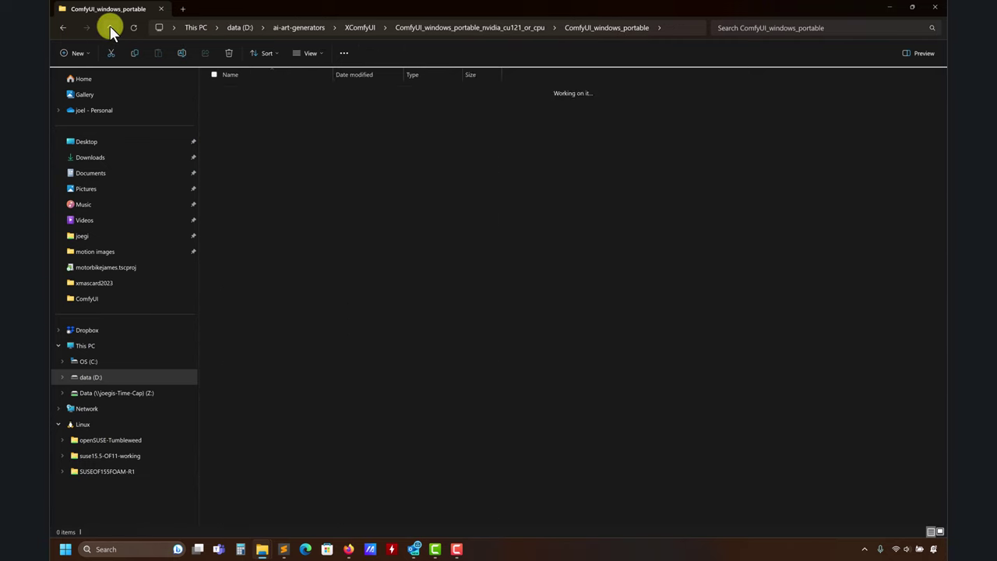
left_click(110, 26)
left_click(110, 27)
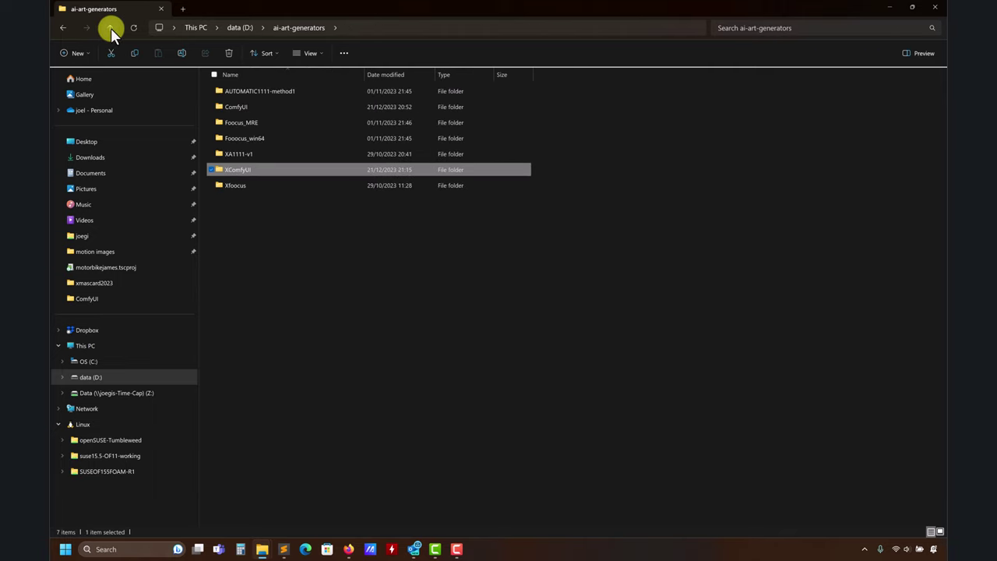
double_click(247, 92)
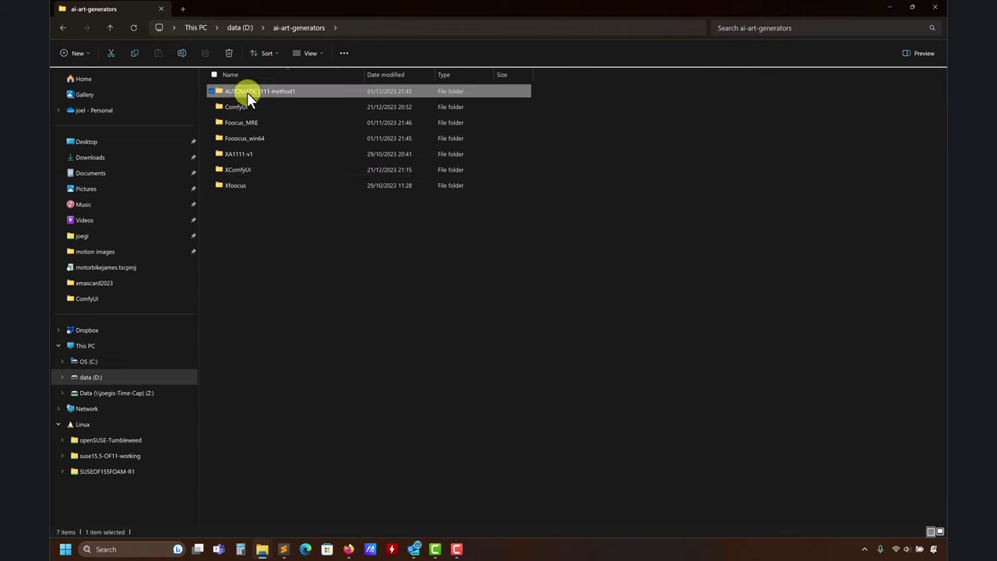
double_click(247, 92)
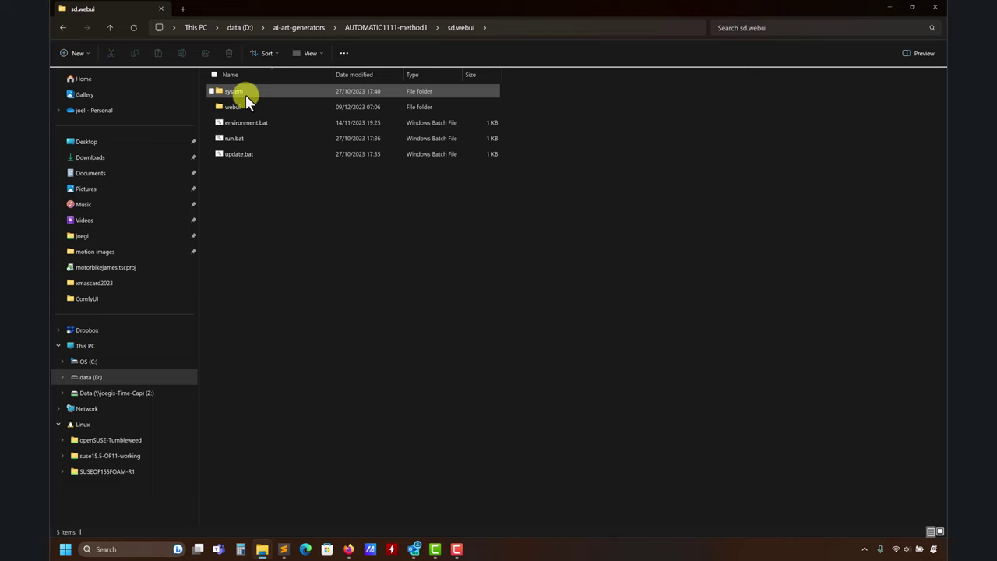
double_click(237, 105)
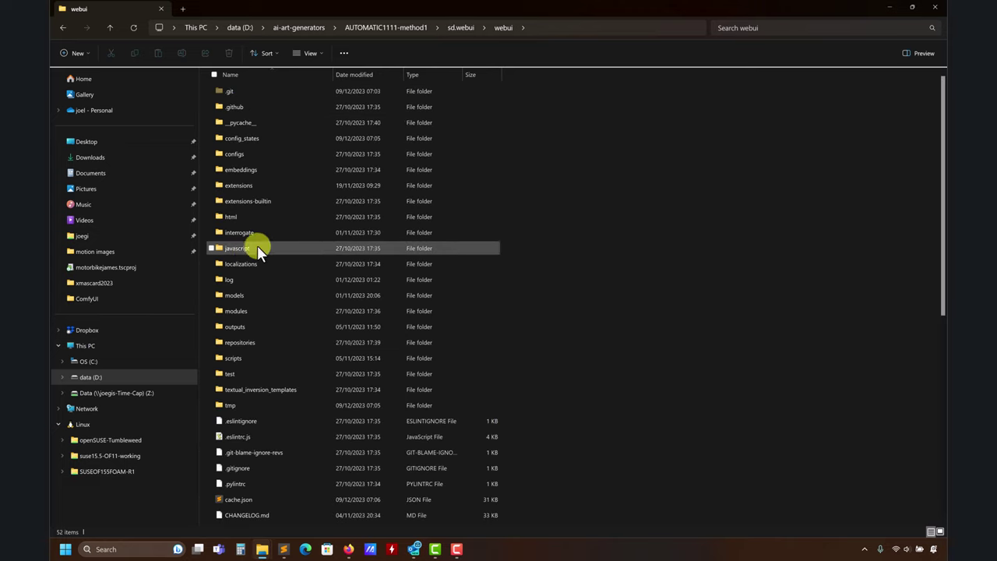
left_click(238, 296)
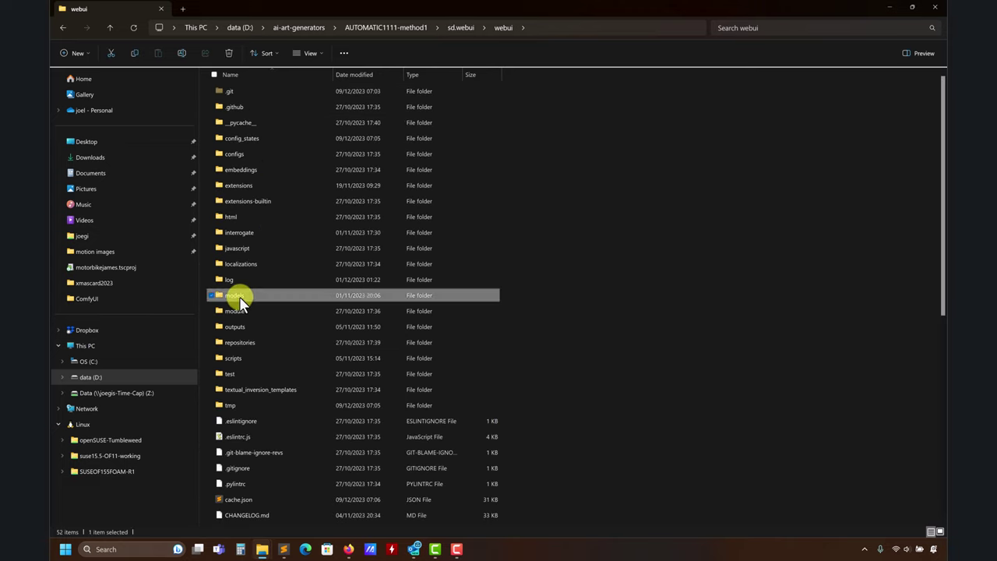
double_click(238, 298)
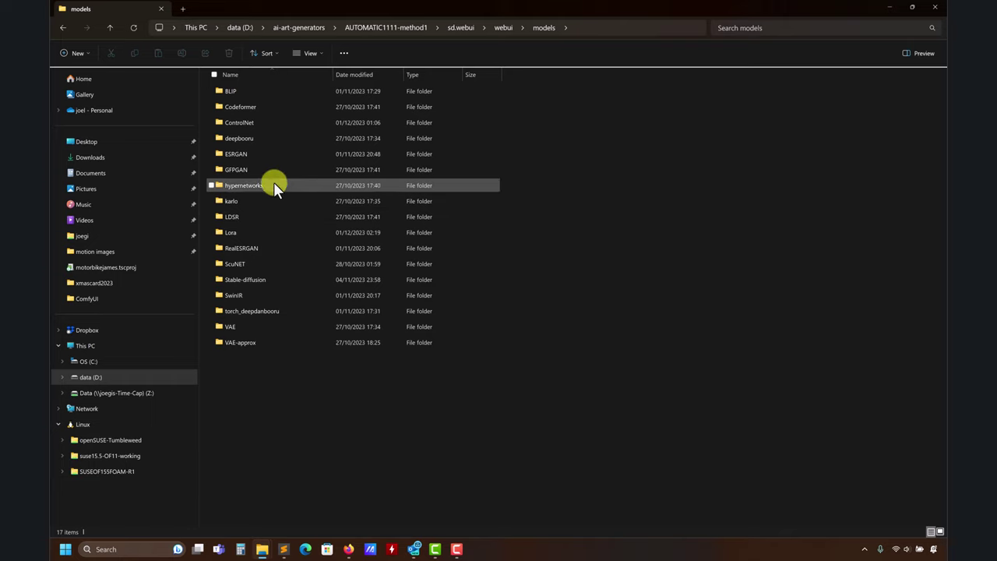
double_click(244, 233)
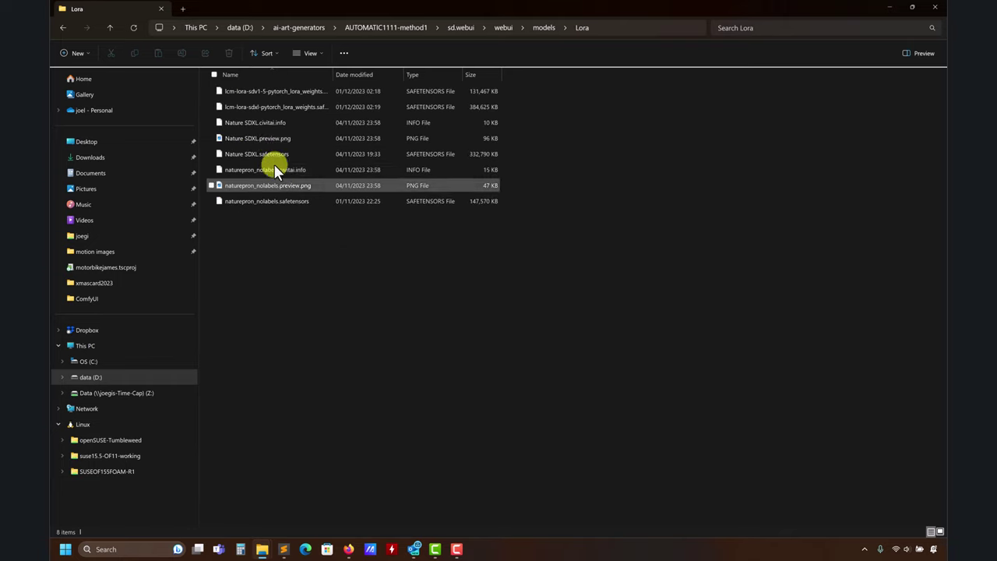
Return from the Lora folder to the ai-art-generators folder on the data (D:) drive
left_click(108, 26)
left_click(107, 27)
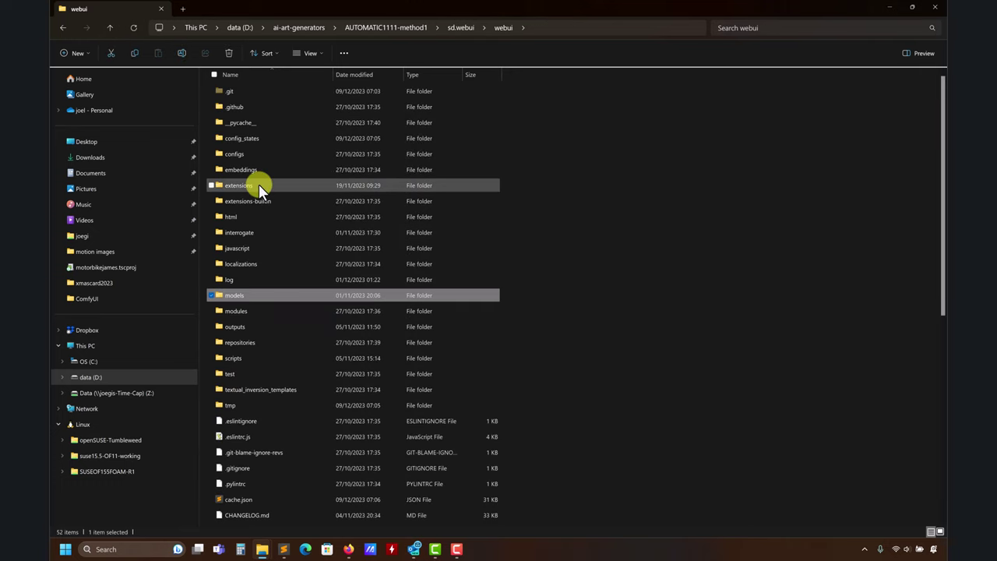
left_click(110, 28)
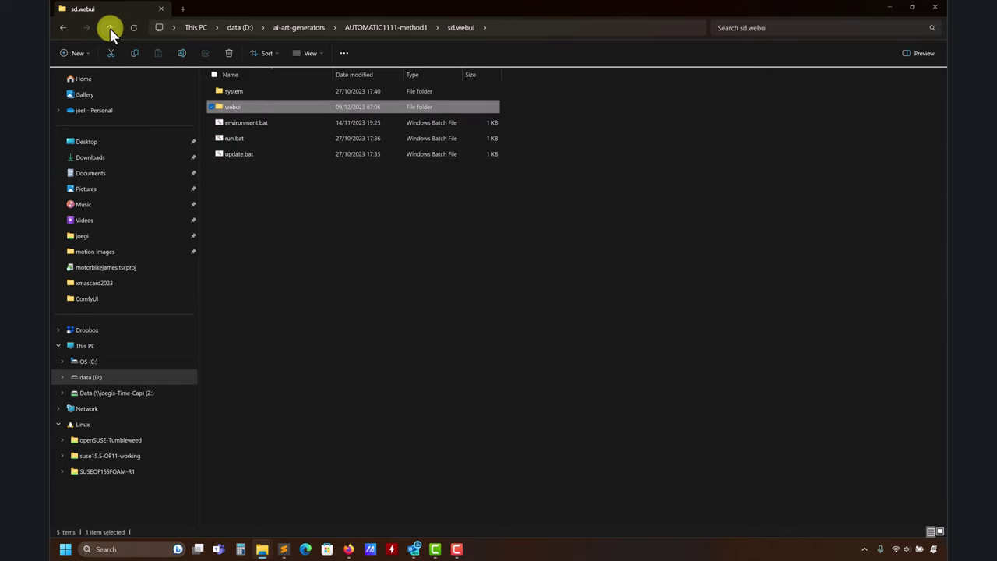
left_click(110, 28)
left_click(110, 28)
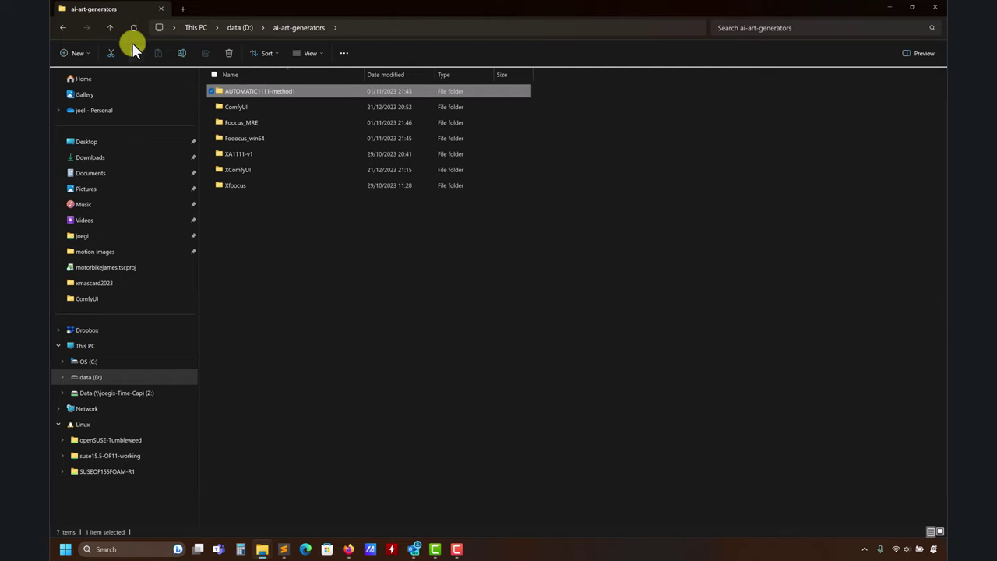
left_click(110, 28)
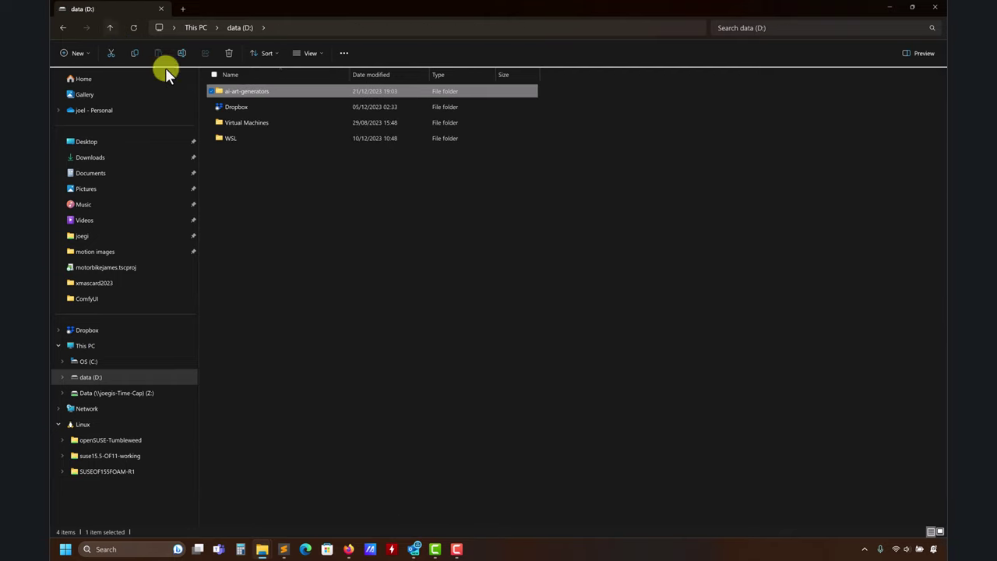
double_click(248, 93)
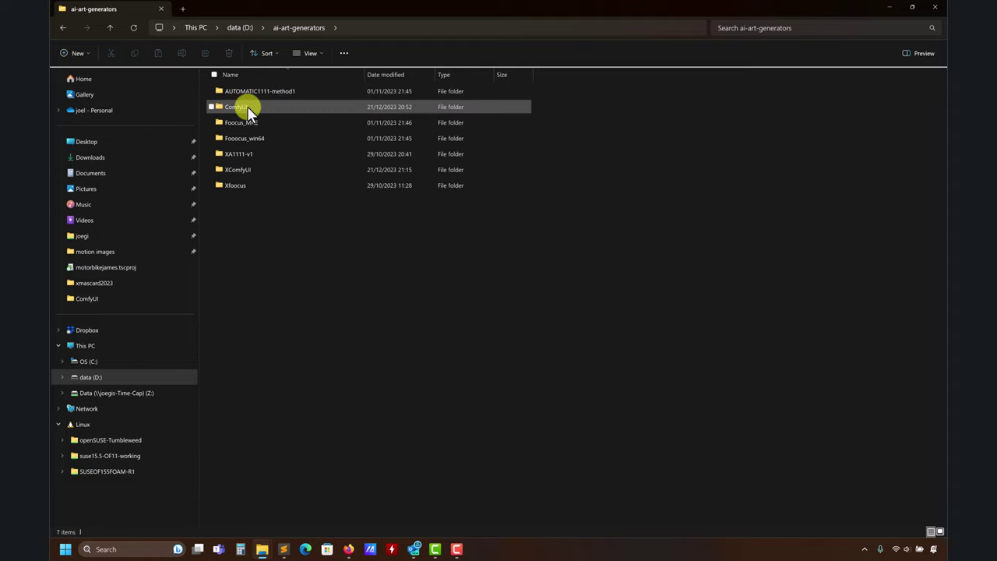
left_click(242, 107)
double_click(242, 106)
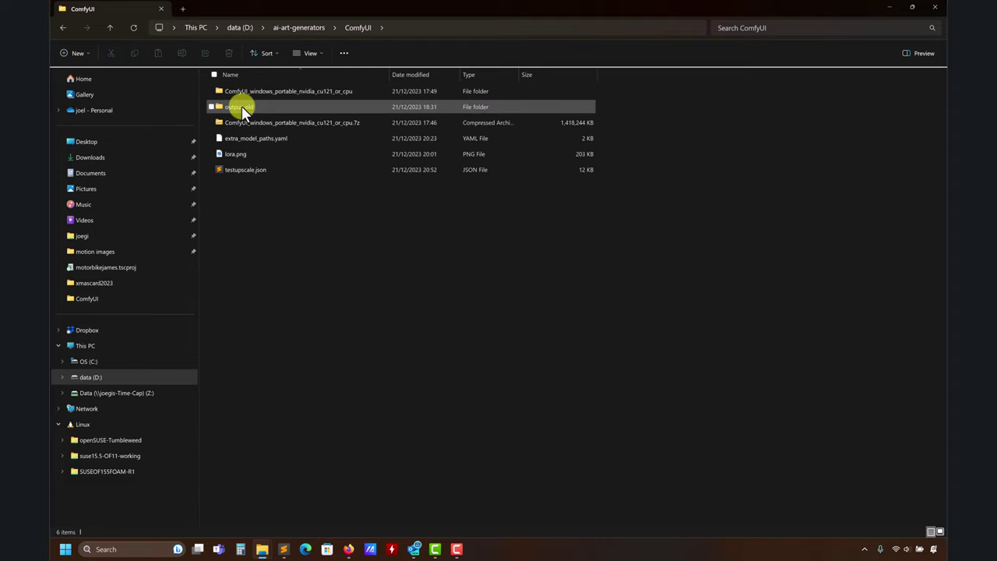
left_click(109, 29)
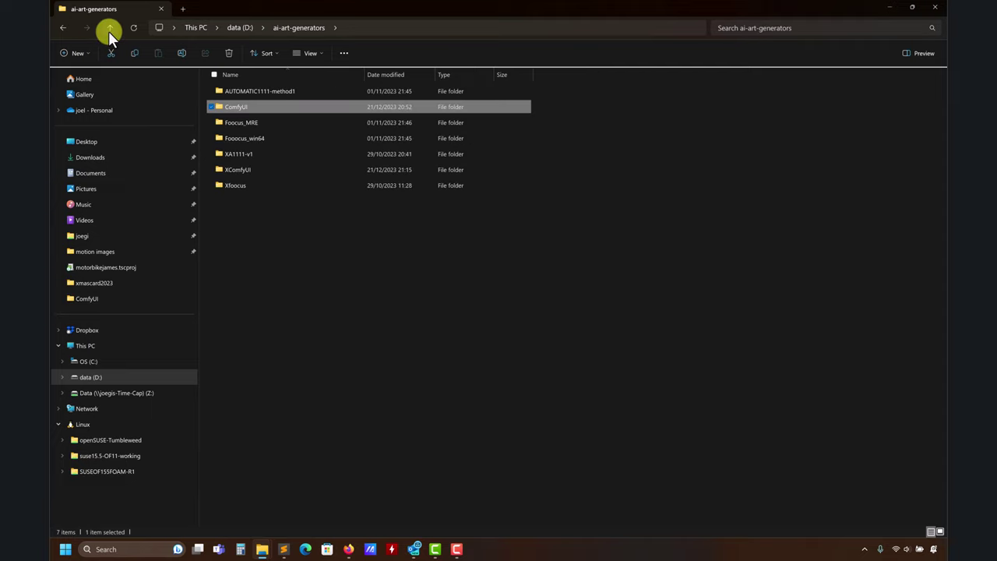
Open the ComfyUI_windows_portable folder inside XComfyUI's extracted package
double_click(248, 170)
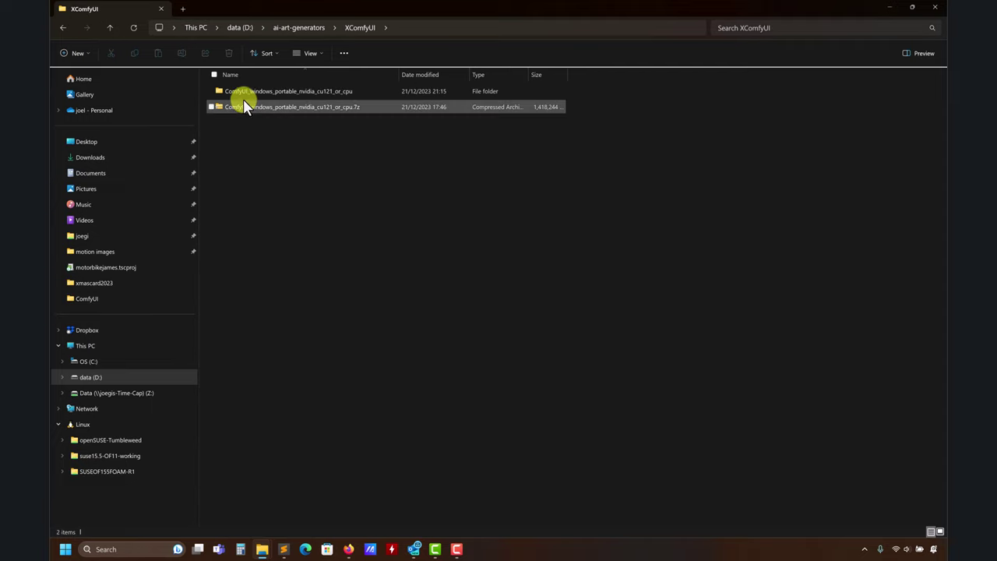
left_click(242, 95)
double_click(243, 95)
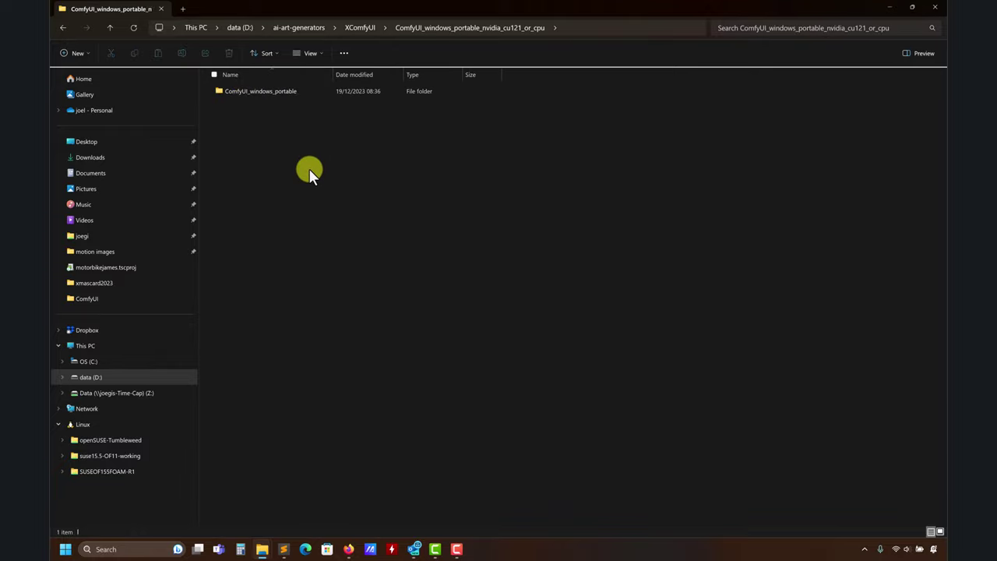
double_click(254, 93)
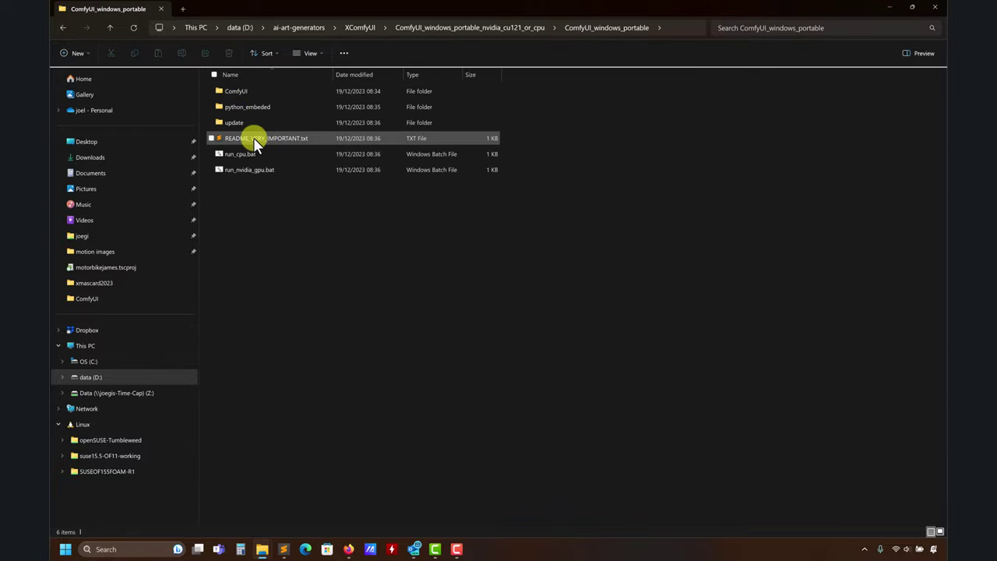
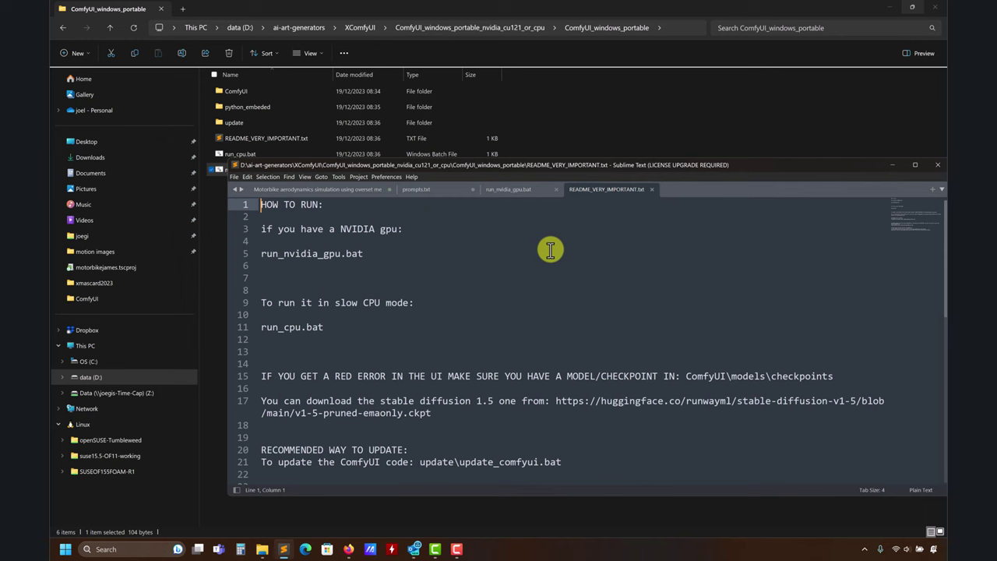
Read README_VERY_IMPORTANT.txt through its notes on checkpoints, updating ComfyUI, and sharing models with another UI
scroll(547, 247, "down", 1)
scroll(341, 311, "down", 2)
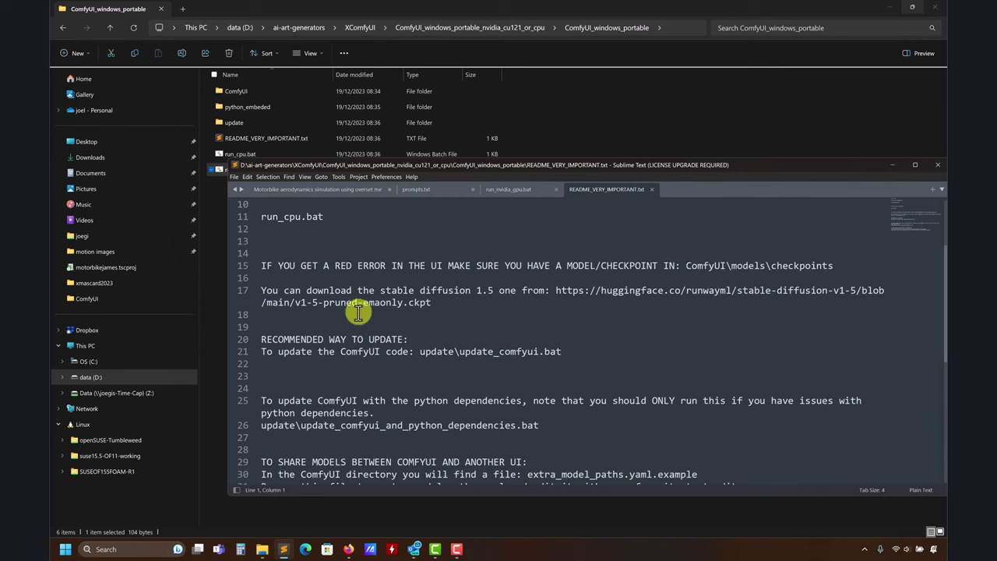
scroll(450, 323, "down", 1)
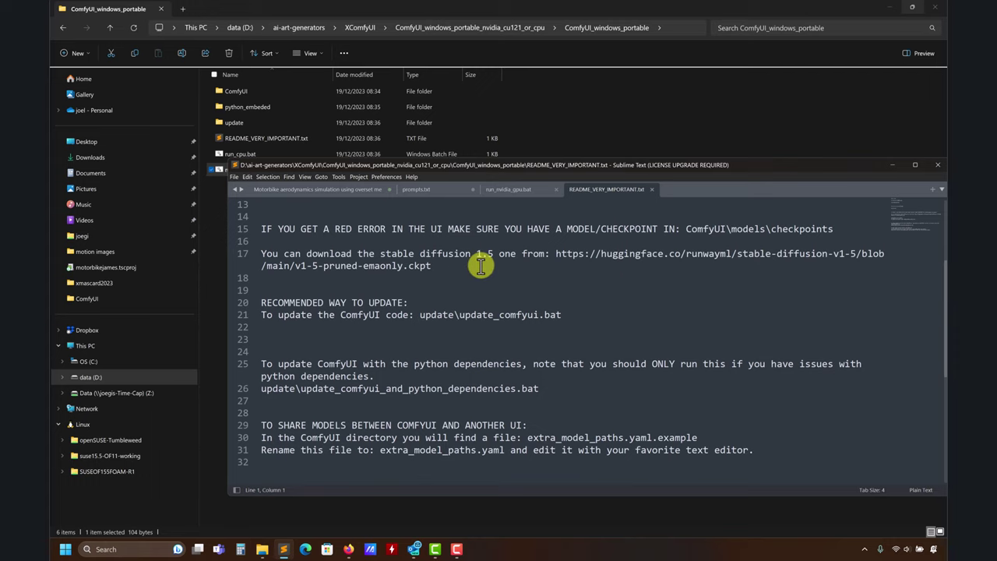
Read the README's section on sharing models between ComfyUI and another UI, highlighting the line naming extra_model_paths.yaml.example
scroll(534, 289, "down", 1)
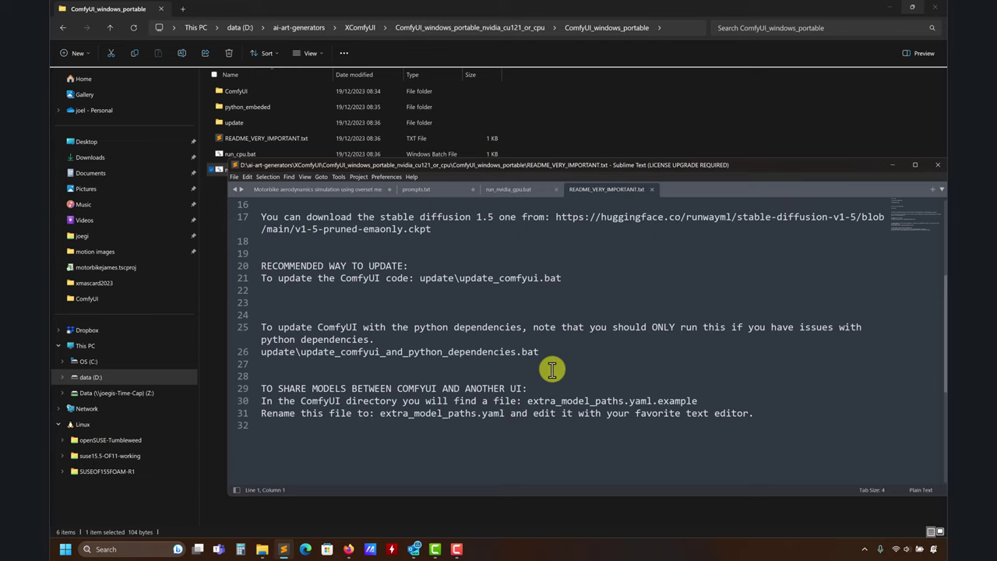
scroll(557, 303, "down", 2)
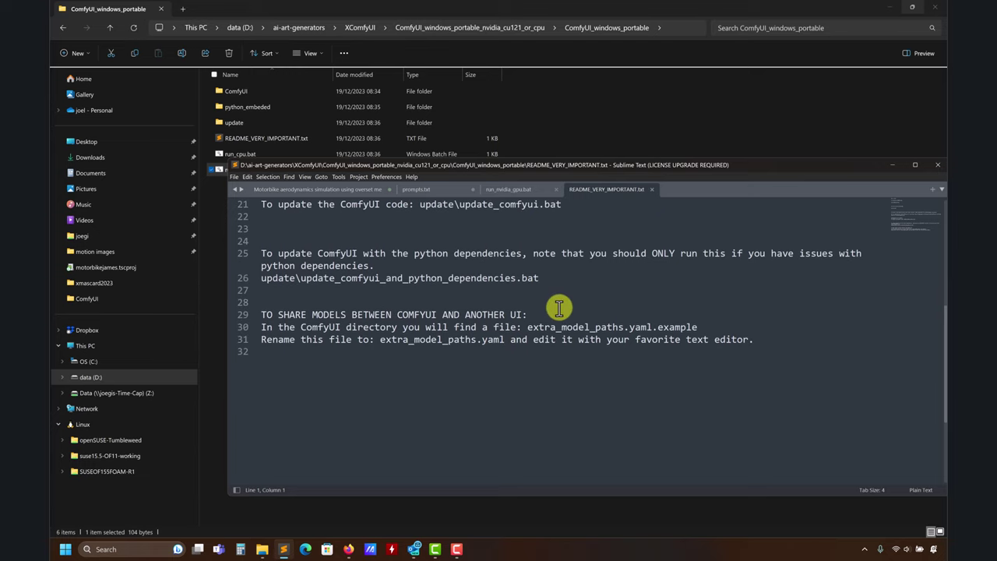
left_click_drag(697, 327, 259, 326)
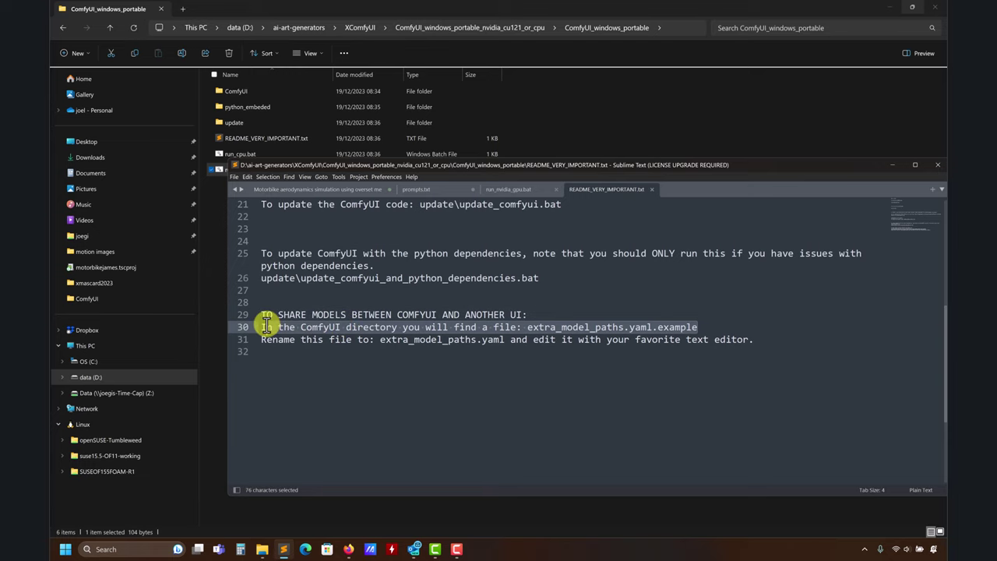
Open the portable package's ComfyUI folder and duplicate extra_model_paths.yaml.example in it
double_click(243, 90)
scroll(327, 242, "down", 1)
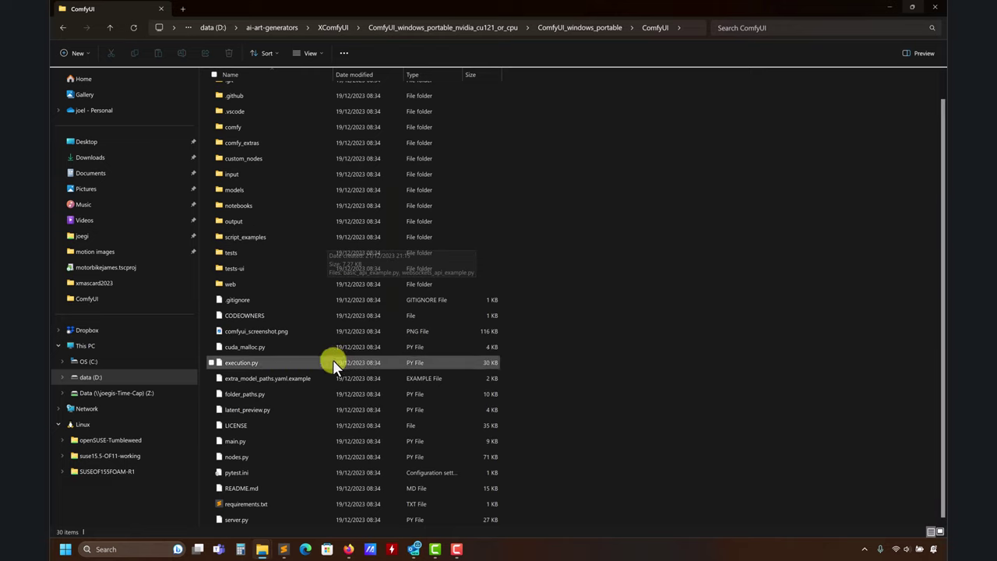
left_click(305, 376)
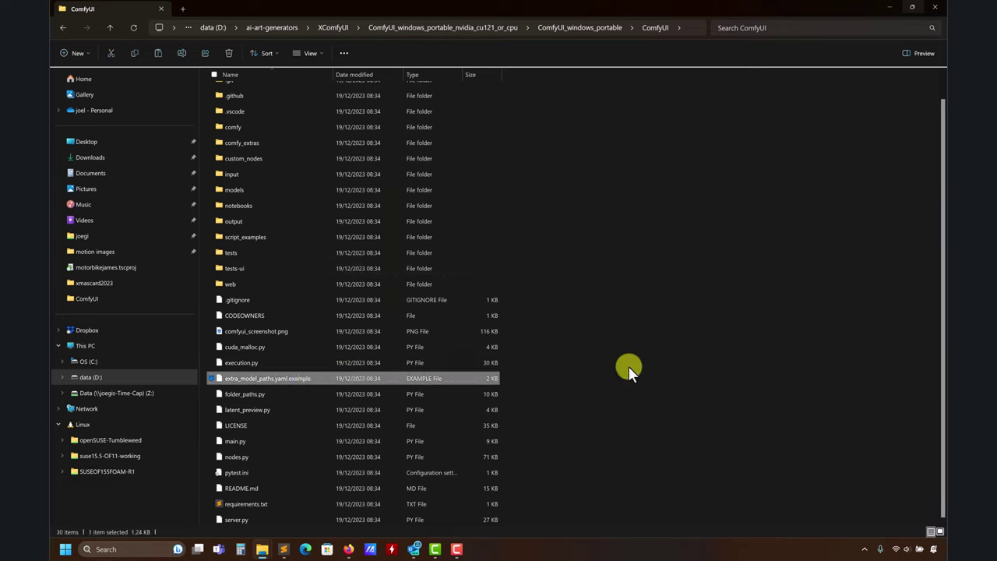
key("ctrl+c")
key("ctrl+v")
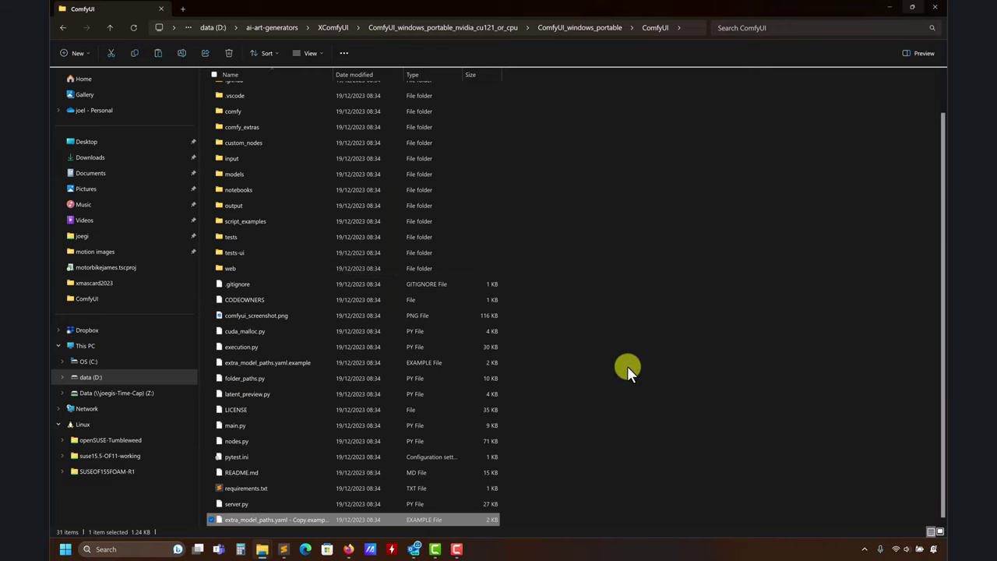
Rename the copied example file to extra_model_paths.yaml and accept the change of file extension
right_click(313, 520)
left_click(363, 508)
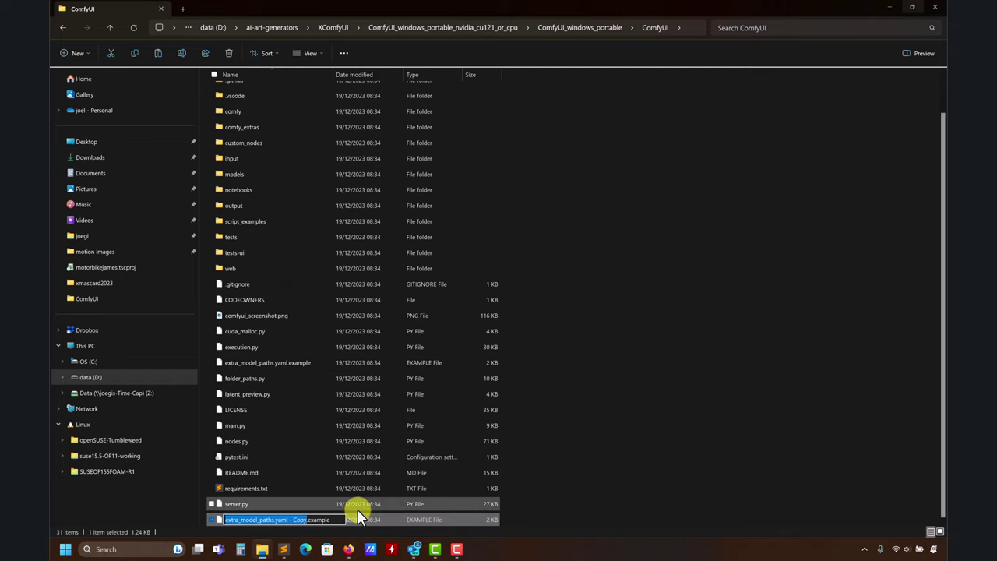
key("End")
key("BackSpace")
key("BackSpace")
key("BackSpace")
key("BackSpace")
key("BackSpace")
key("BackSpace")
key("BackSpace")
key("BackSpace")
key("BackSpace")
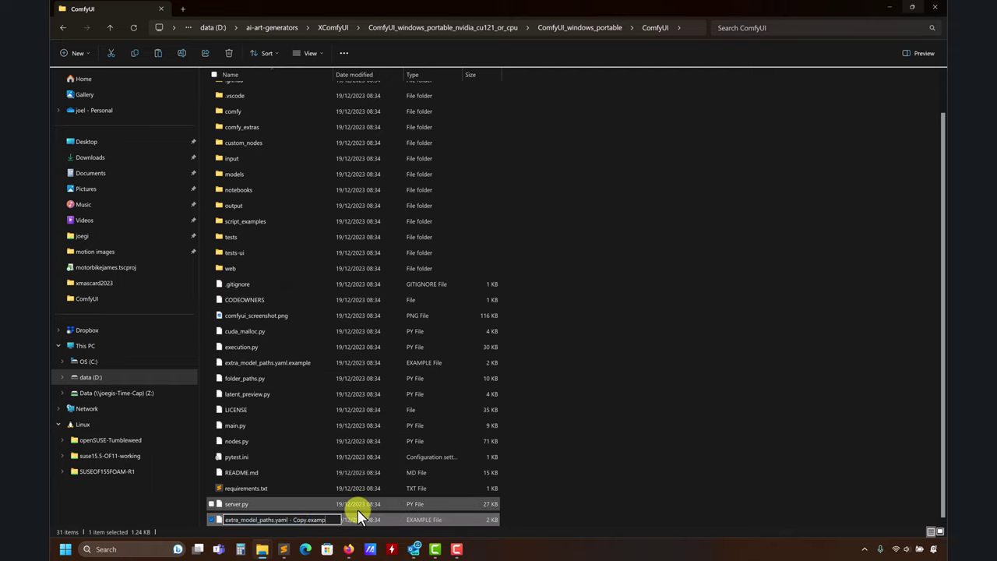
key("BackSpace")
key("BackSpace")
key("BackSpace")
key("BackSpace")
key("BackSpace")
key("BackSpace")
key("Return")
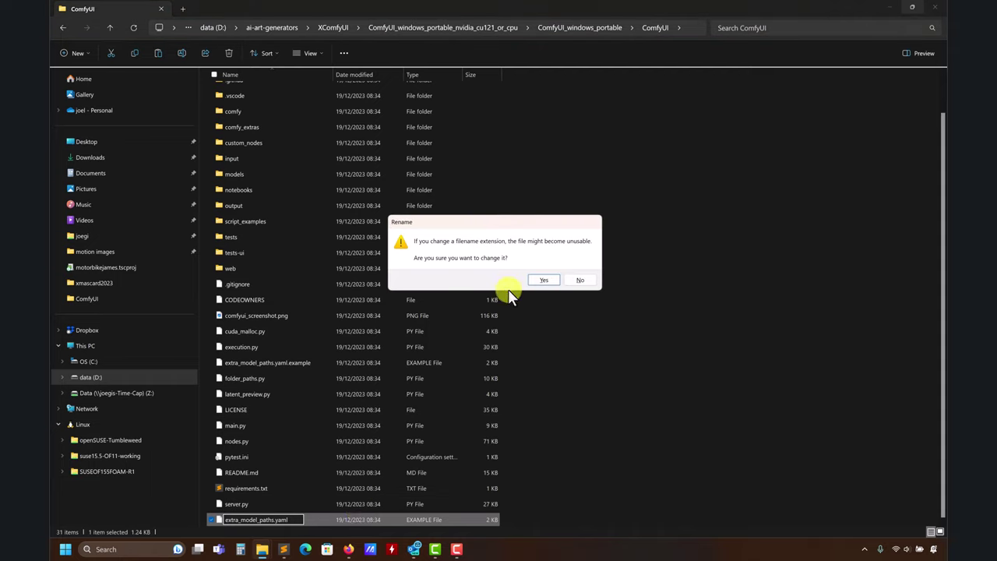
left_click(543, 280)
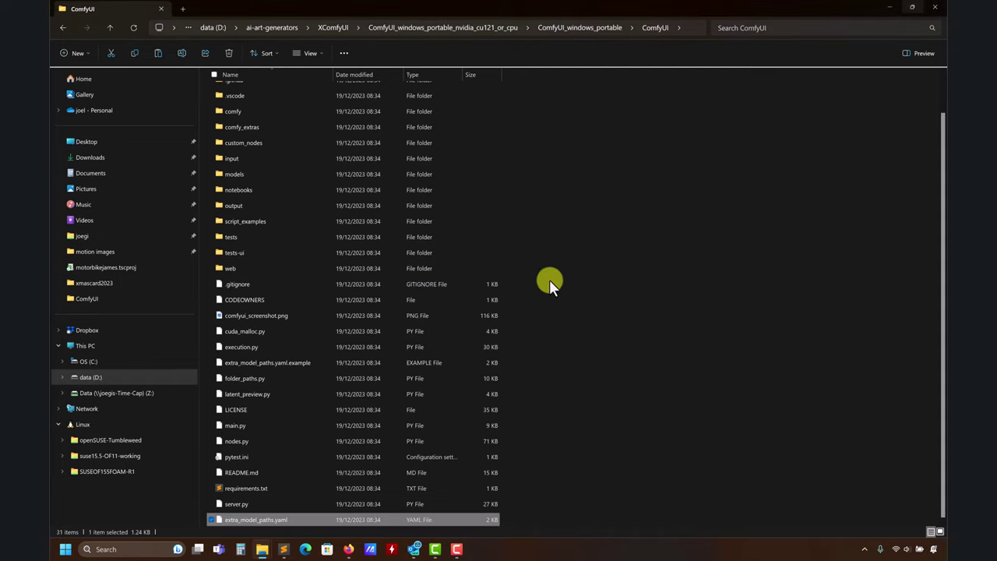
Open the new extra_model_paths.yaml in Sublime Text and locate the a111 base_path line
left_click(284, 548)
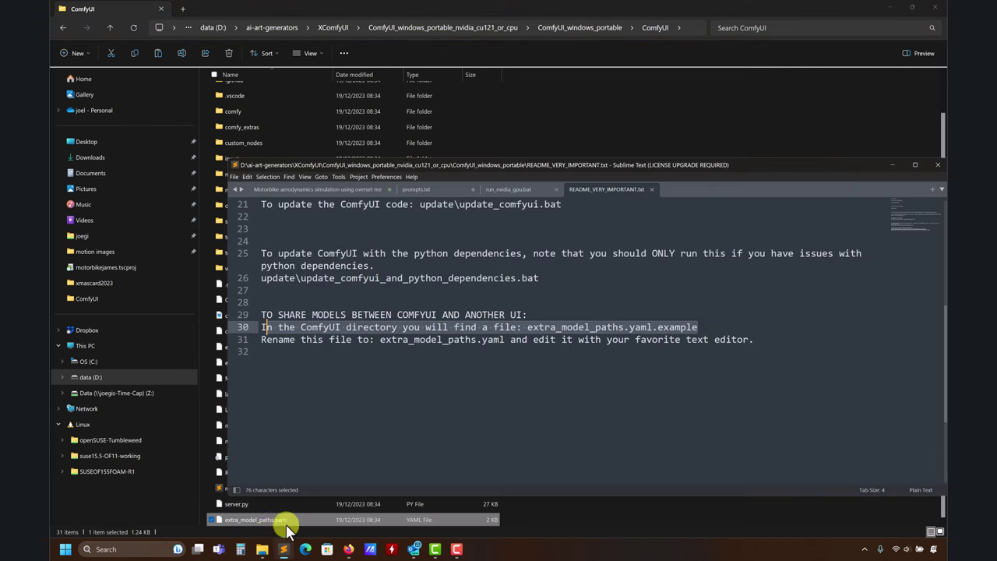
double_click(261, 519)
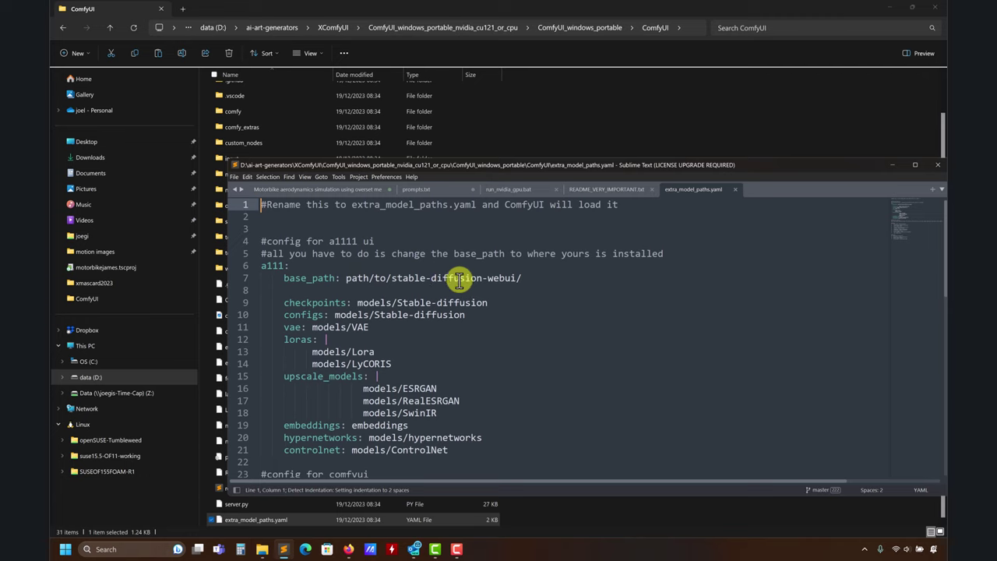
left_click_drag(539, 281, 261, 277)
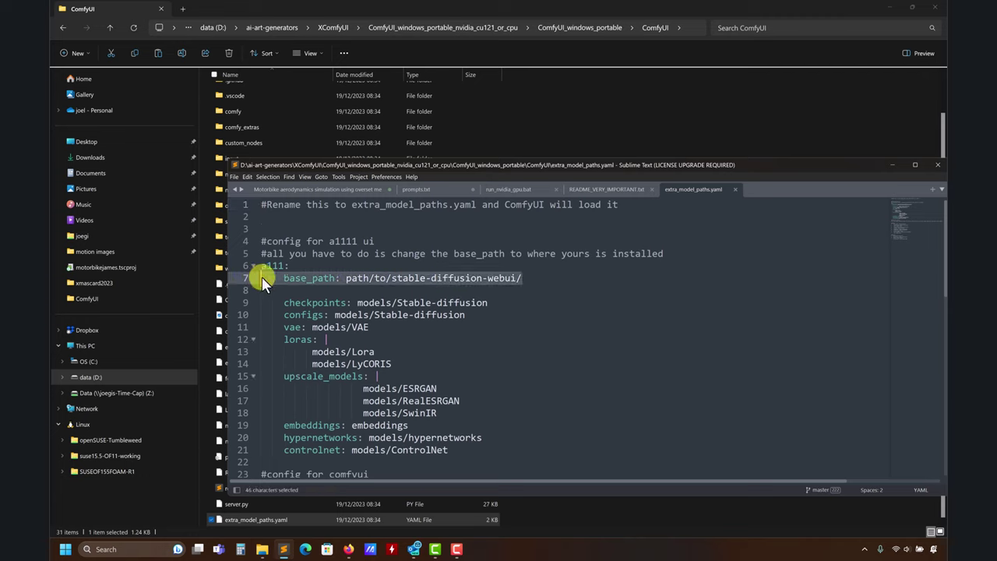
left_click(362, 279)
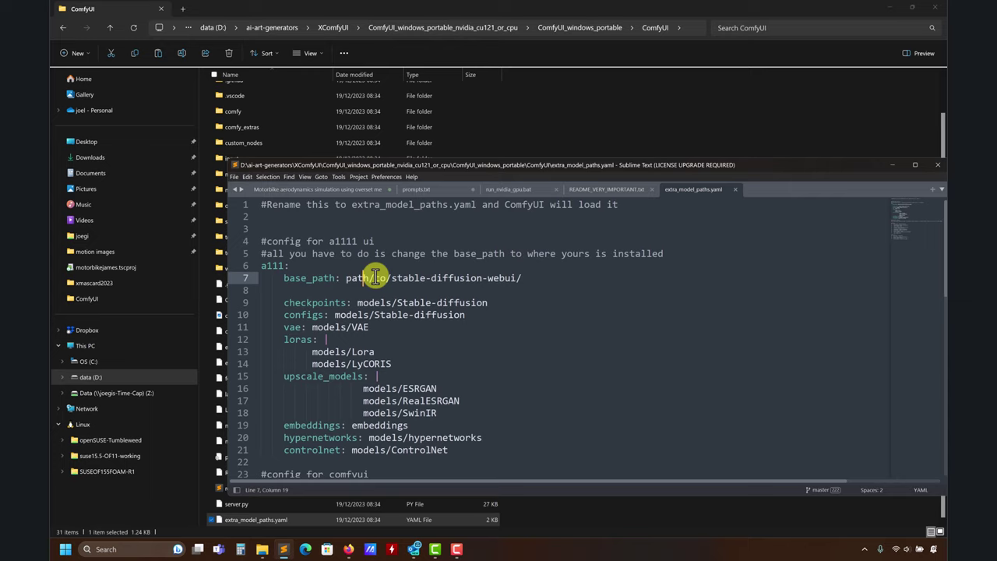
Go to the ComfyUI folder in ai-art-generators and open its extra_model_paths.yaml alongside the XComfyUI one in Sublime Text
left_click(110, 27)
left_click(110, 28)
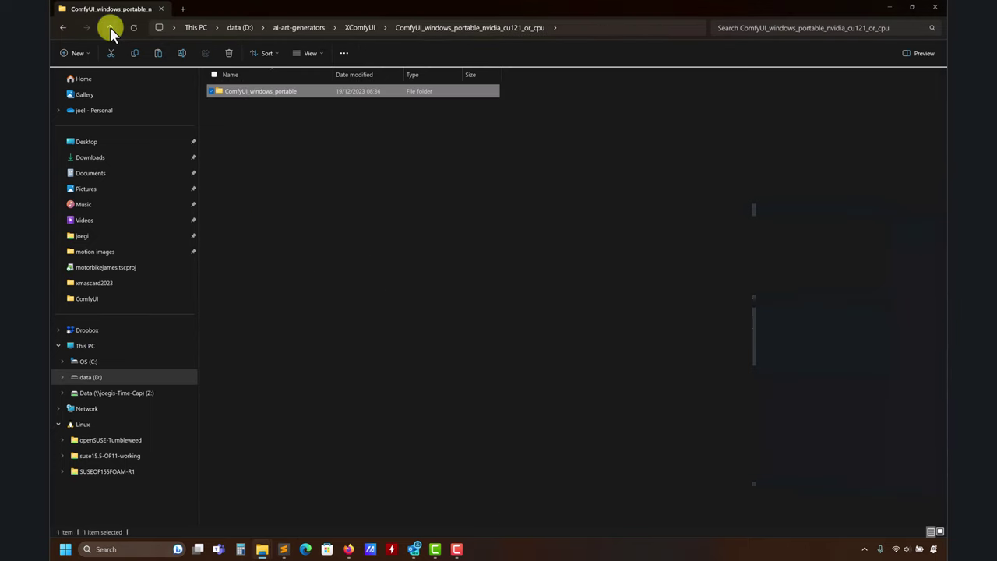
left_click(109, 28)
left_click(109, 27)
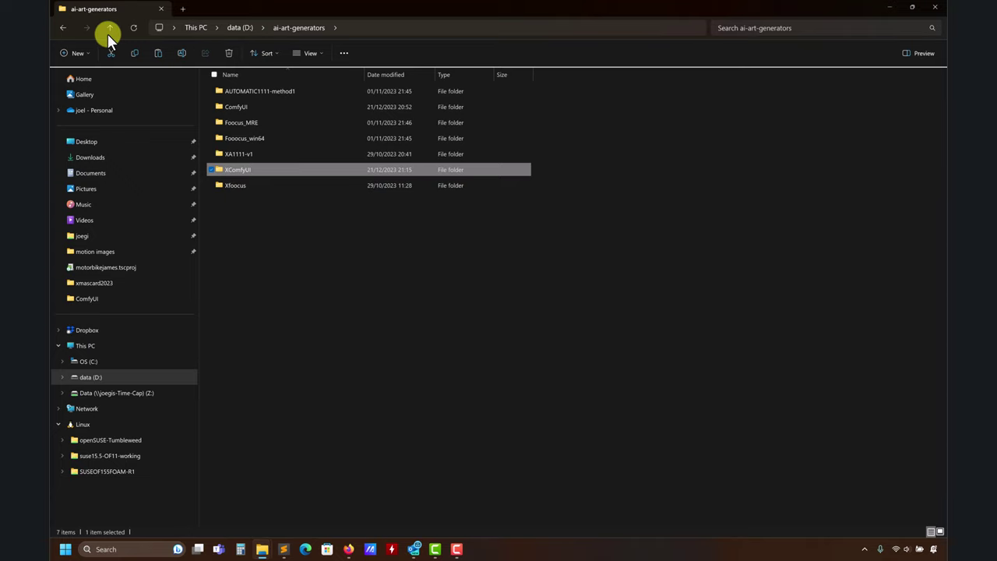
left_click(247, 110)
double_click(247, 110)
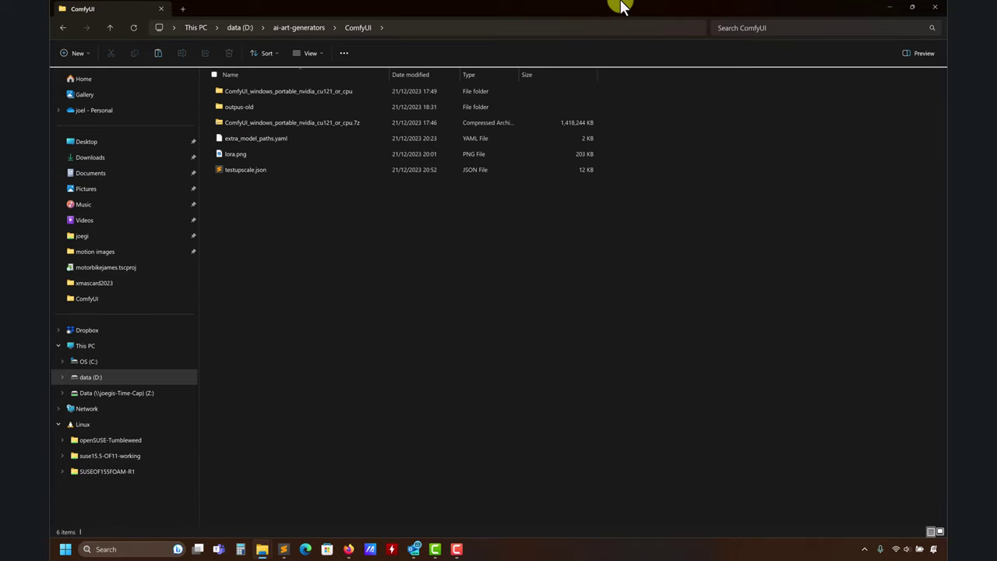
left_click_drag(620, 4, 478, 76)
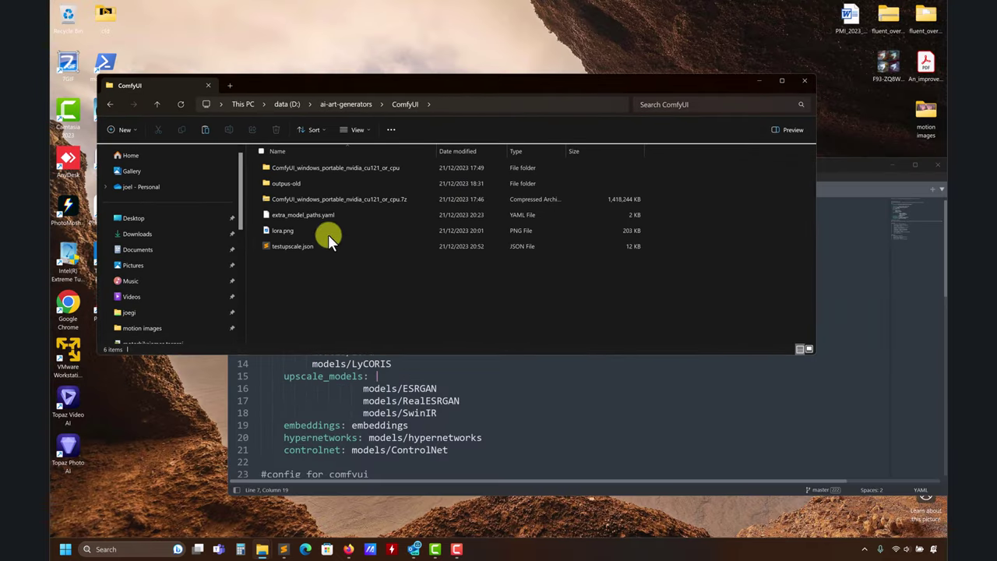
left_click_drag(327, 215, 645, 436)
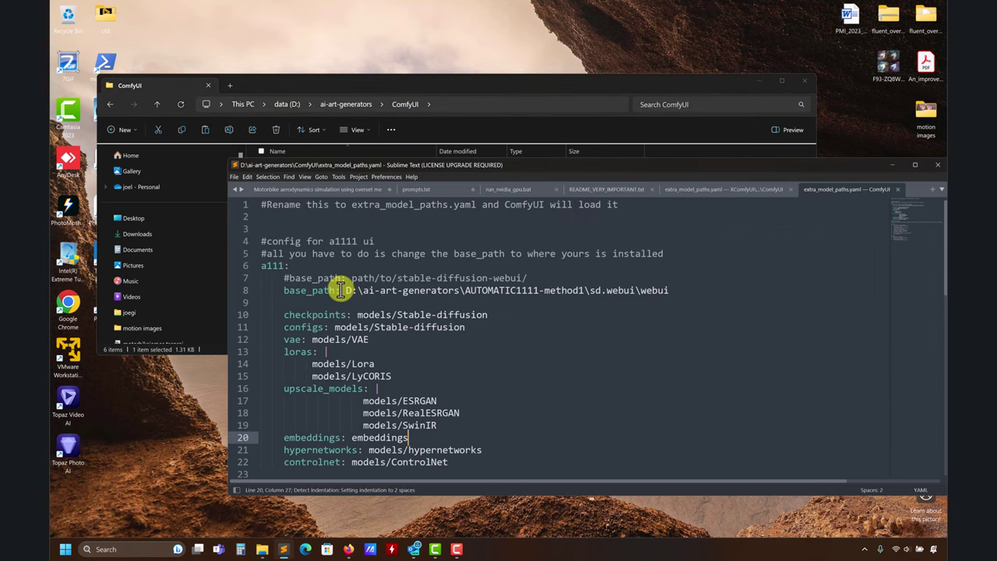
Copy the existing file's base_path, D:\ai-art-generators\AUTOMATIC1111-method1\sd.webui\webui, over the placeholder path in XComfyUI's extra_model_paths.yaml and save
left_click_drag(673, 292, 632, 289)
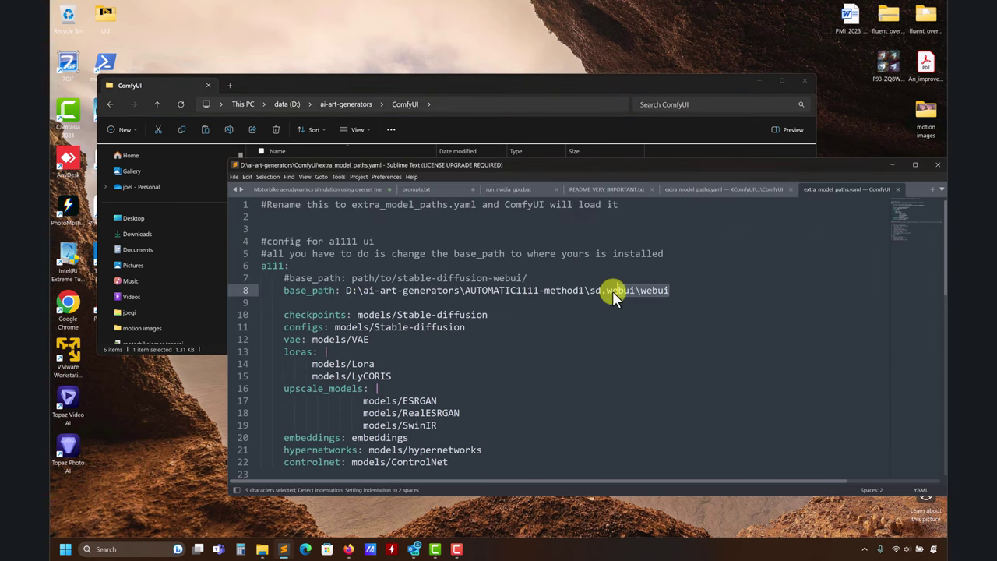
left_click_drag(355, 290, 360, 290)
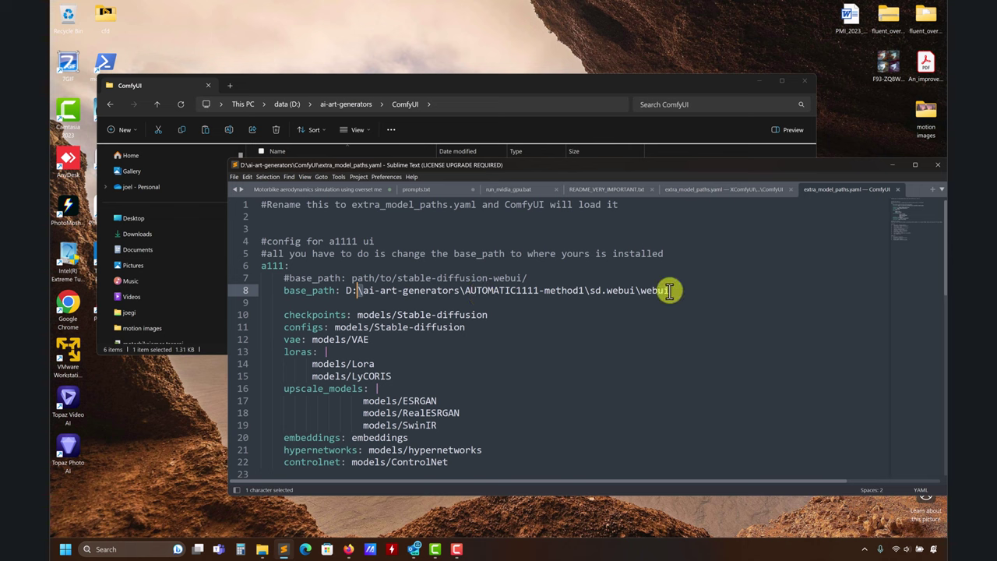
left_click_drag(668, 290, 347, 288)
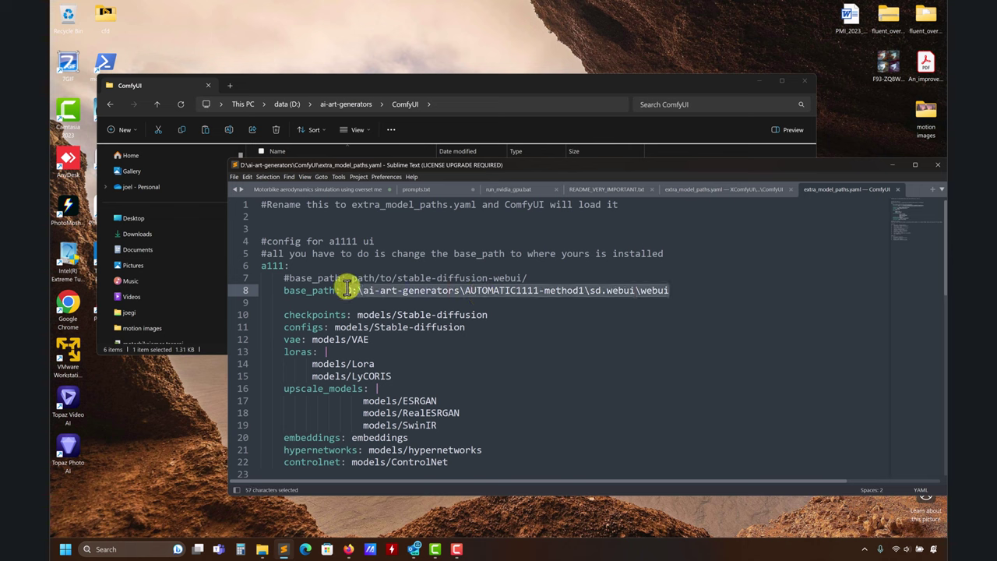
key("ctrl+c")
left_click(701, 191)
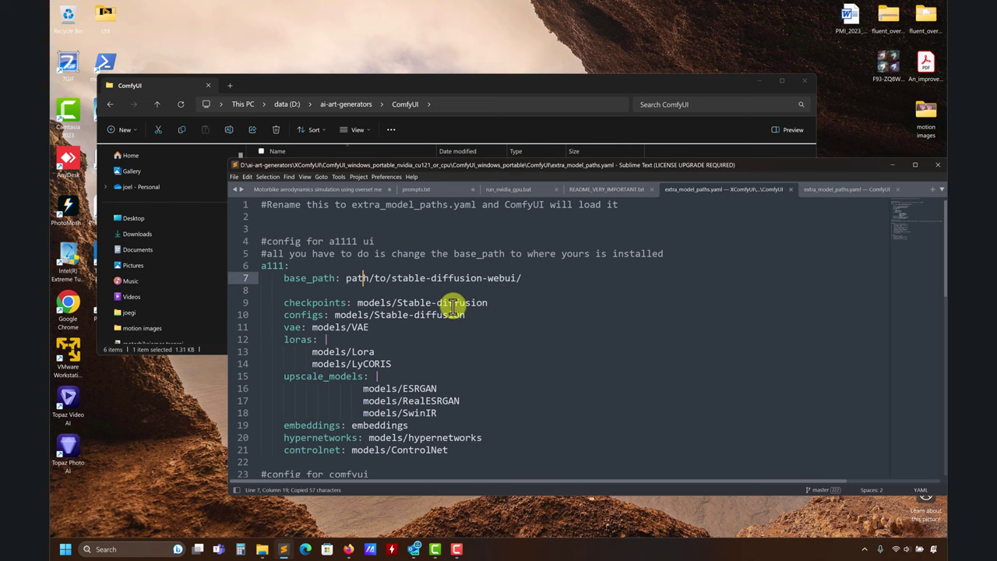
left_click_drag(522, 278, 346, 277)
key("ctrl+v")
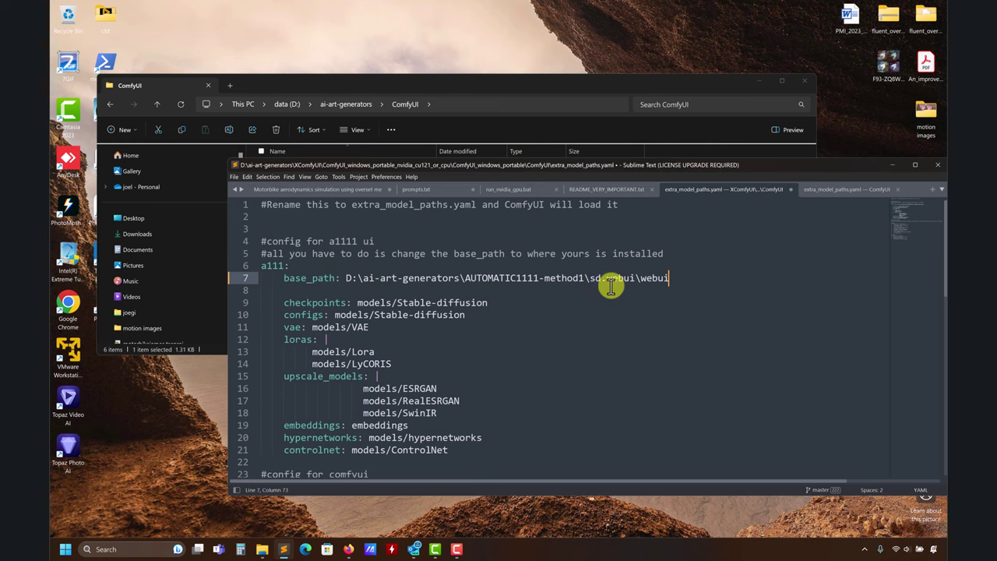
key("ctrl+s")
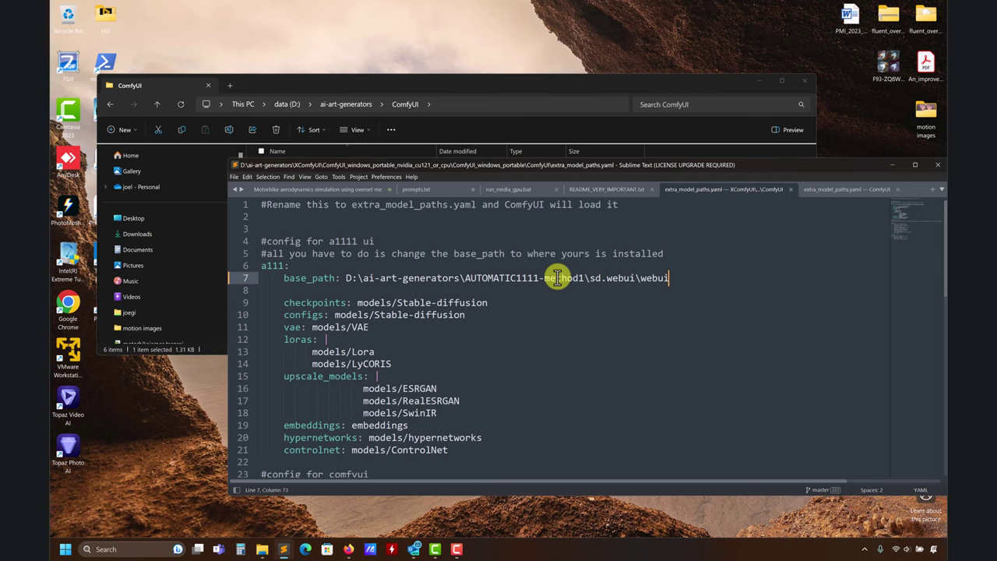
Compare the folders in ai-art-generators with the base_path set in XComfyUI's extra_model_paths.yaml
left_click(345, 104)
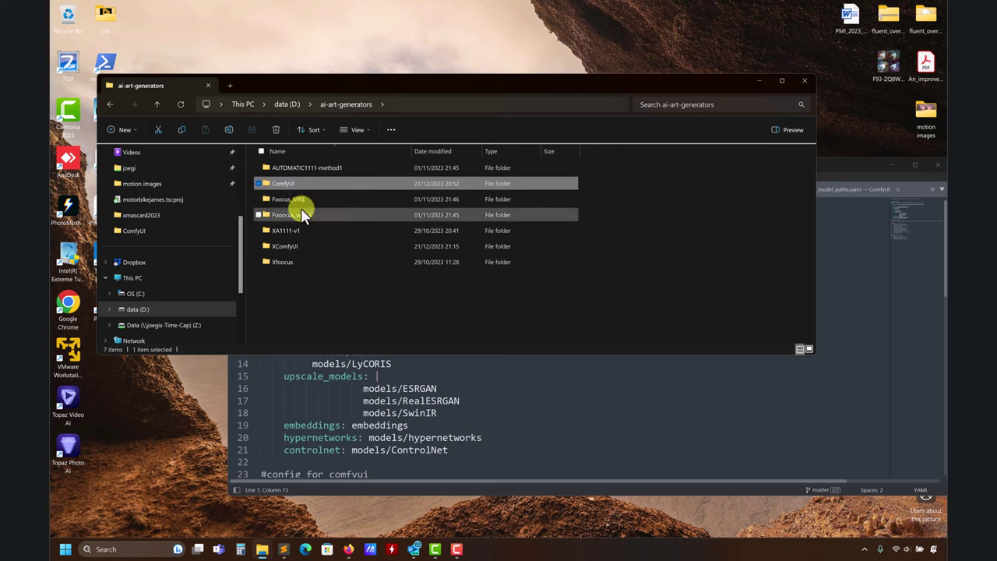
mouse_move(301, 208)
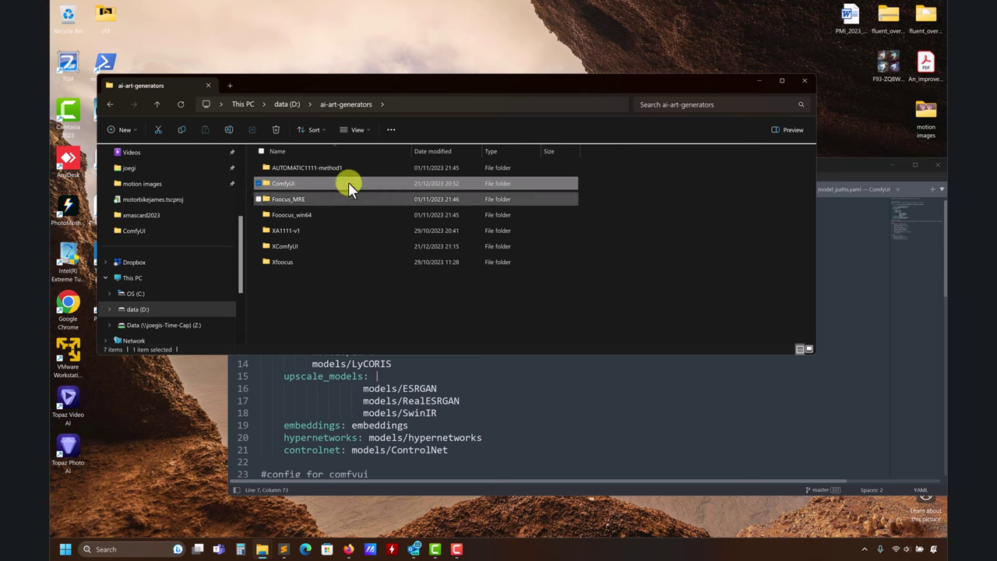
left_click(494, 400)
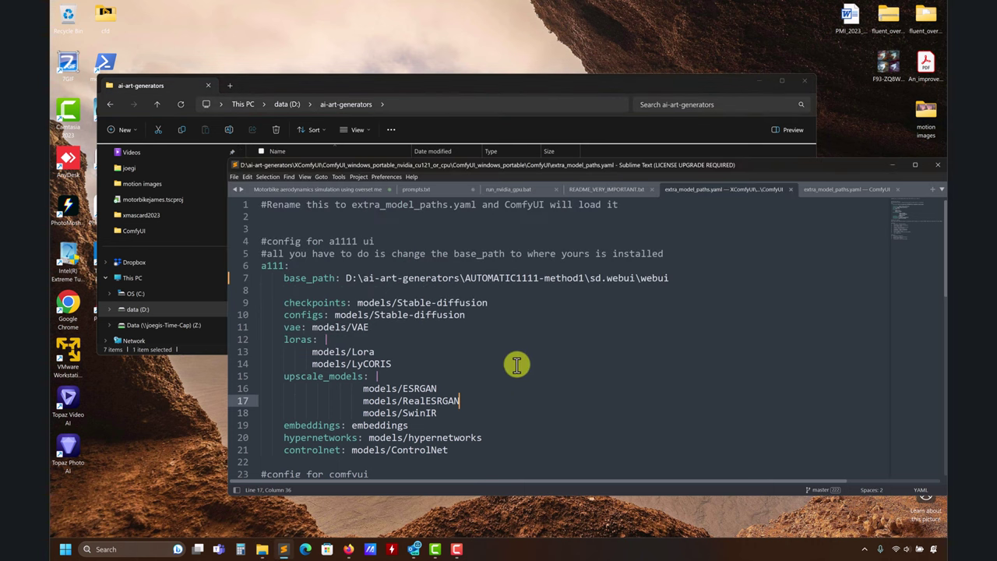
left_click_drag(692, 284, 328, 277)
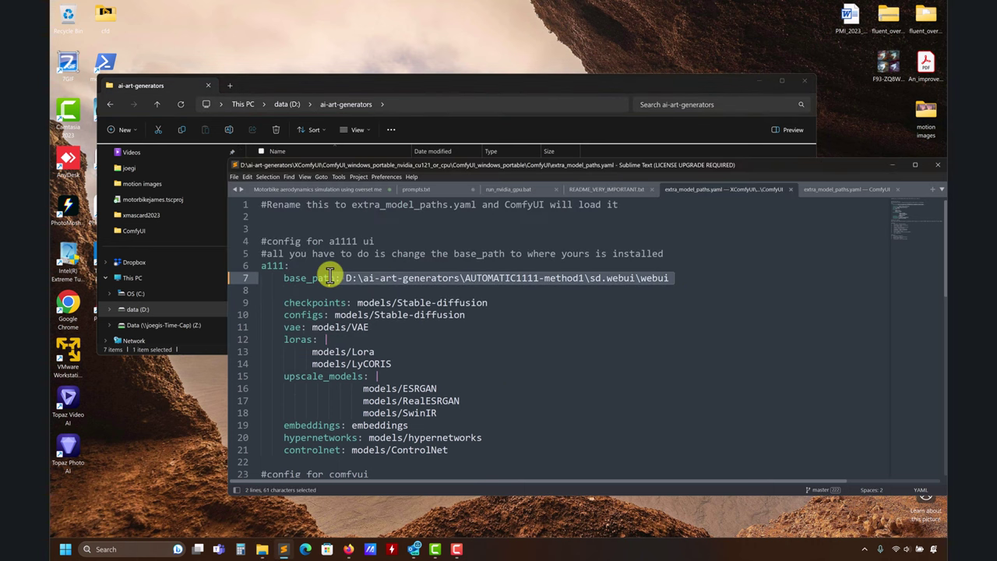
Switch back to File Explorer and open the ComfyUI_windows_portable folder inside XComfyUI's extracted package
left_click(423, 93)
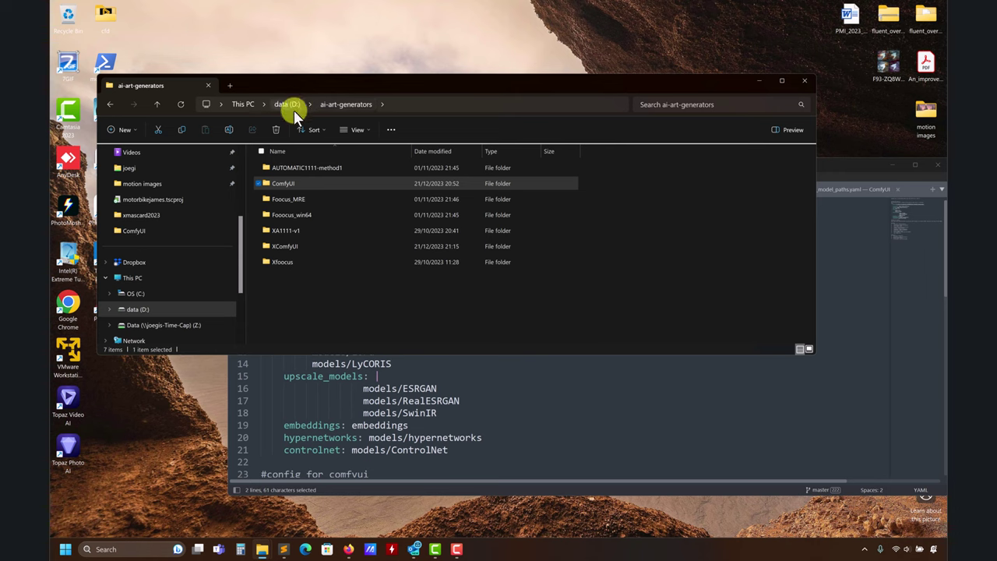
double_click(290, 183)
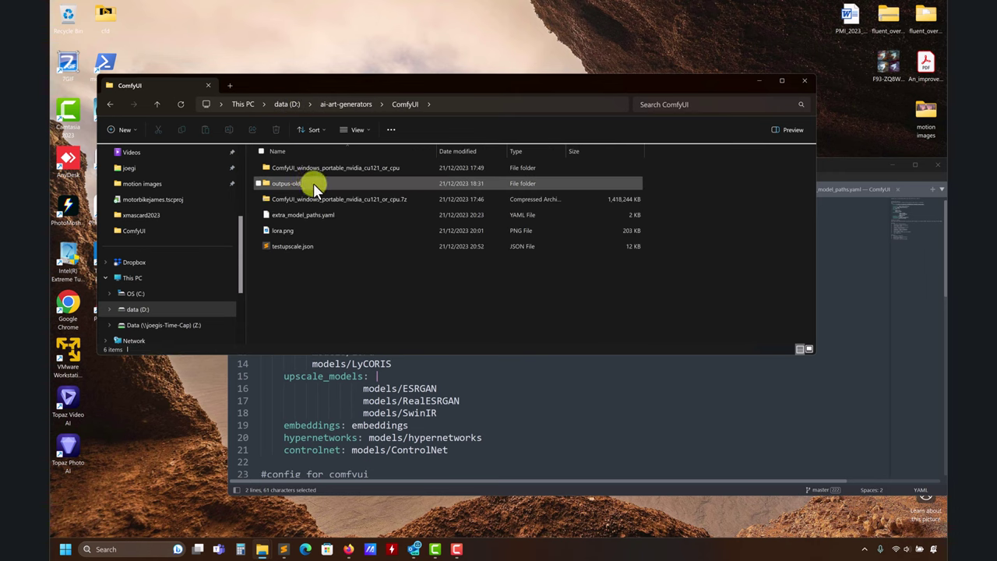
left_click(166, 107)
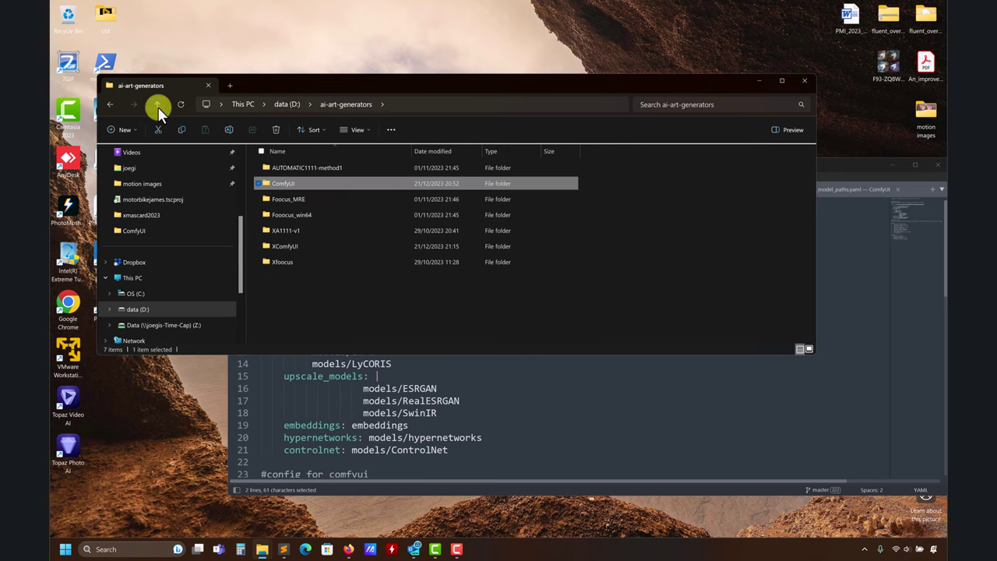
double_click(286, 246)
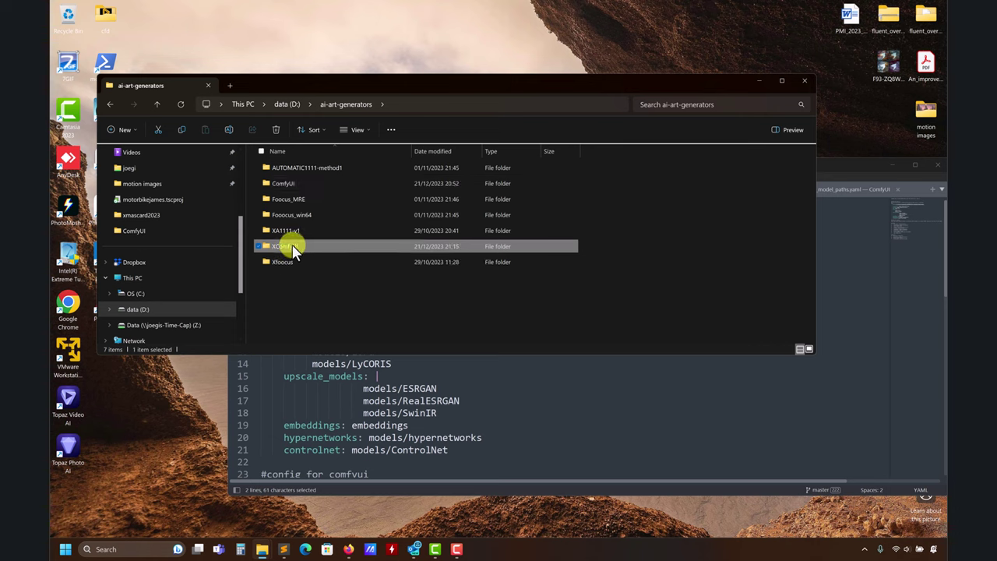
double_click(286, 168)
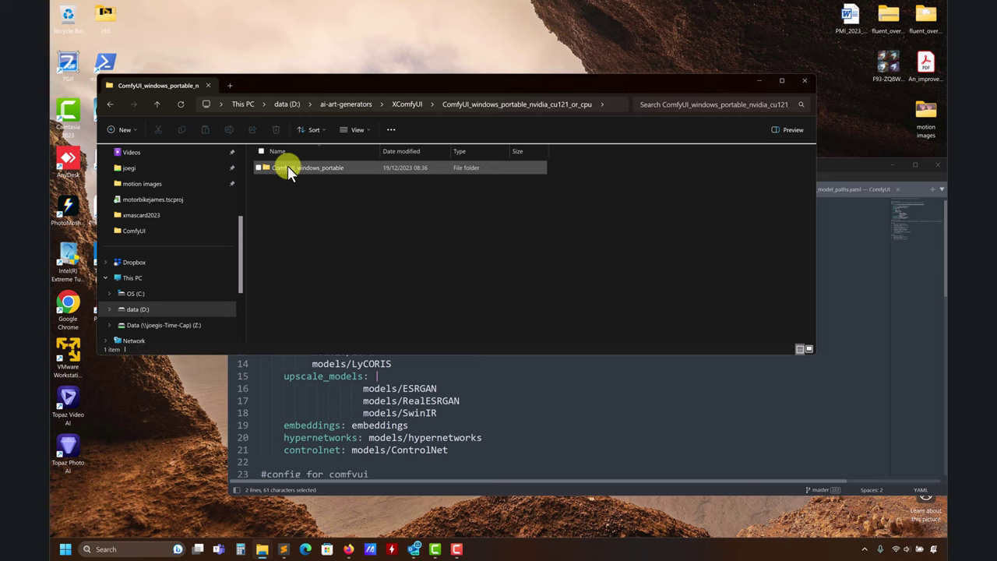
double_click(286, 166)
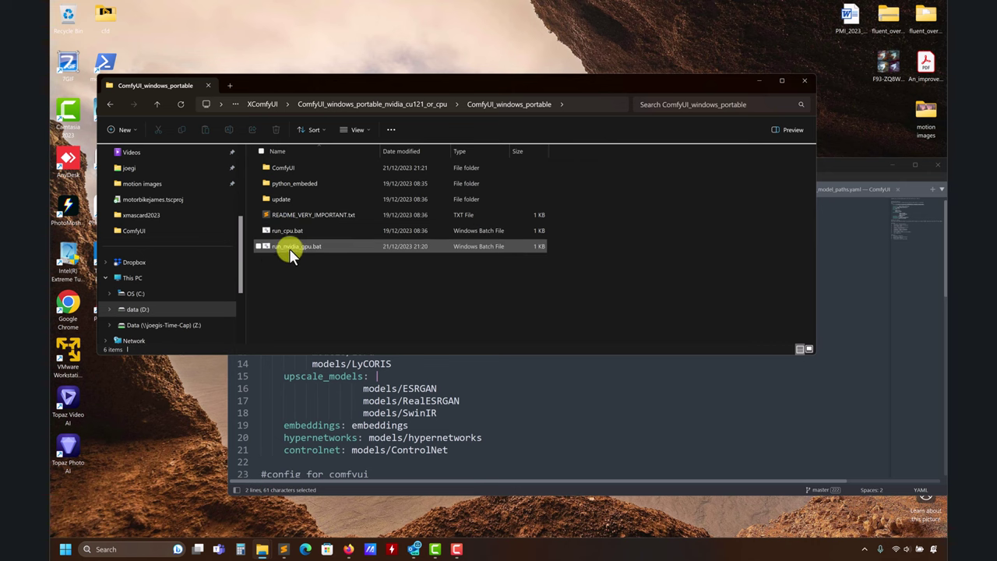
Launch ComfyUI with run_nvidia_gpu.bat, minimize the other windows and check the console log for the extra model search paths
double_click(290, 246)
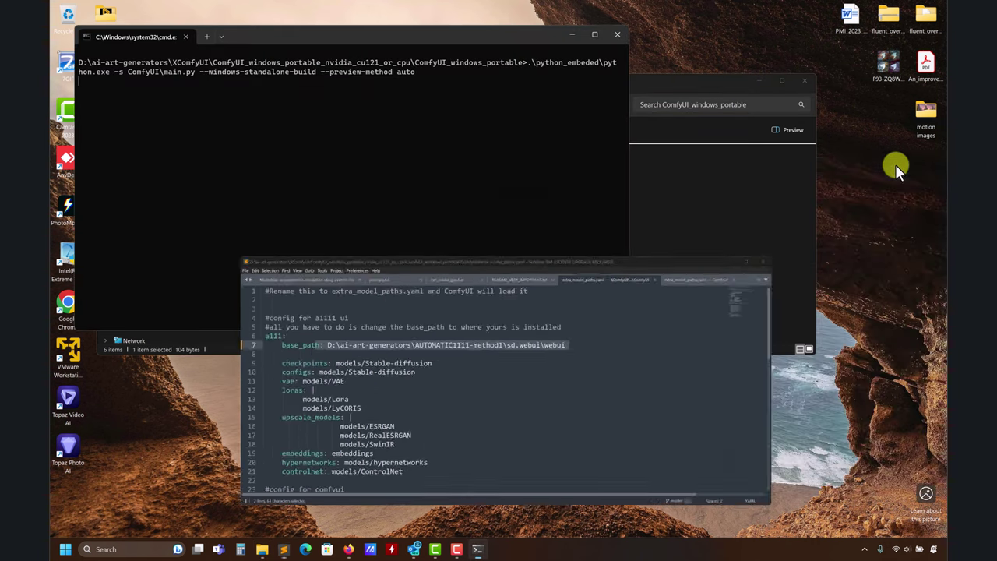
left_click(894, 164)
left_click(756, 79)
left_click(757, 79)
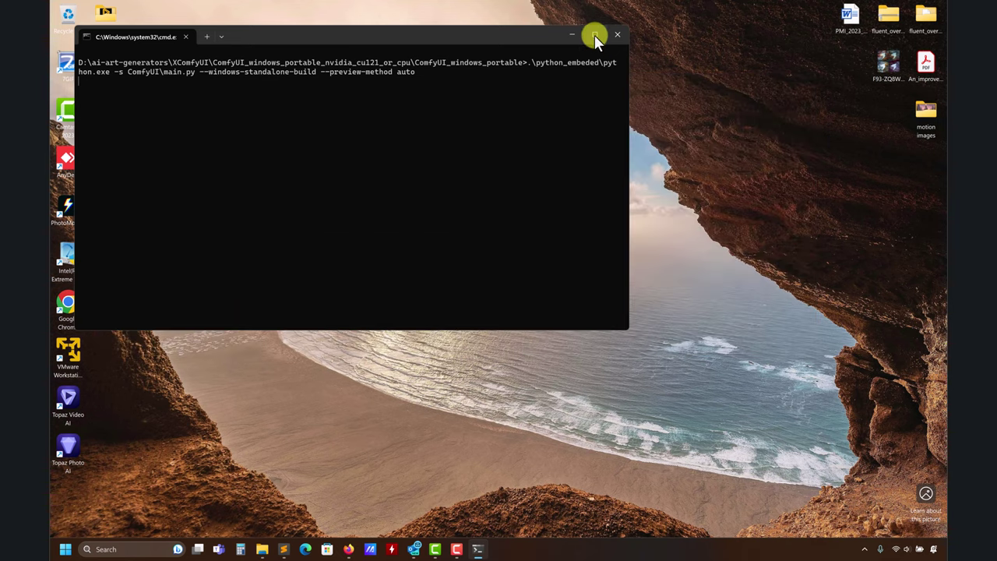
left_click(594, 35)
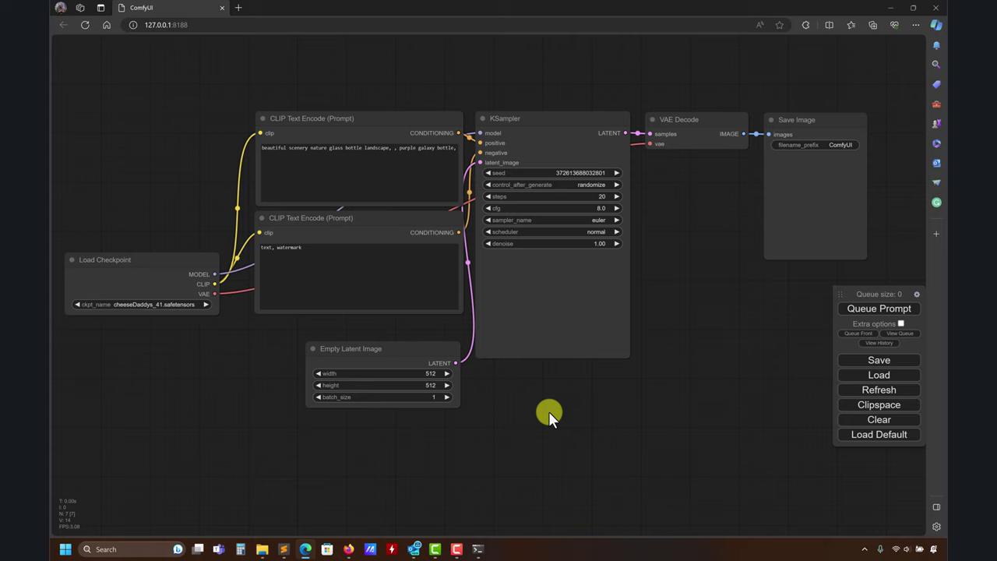
left_click(479, 549)
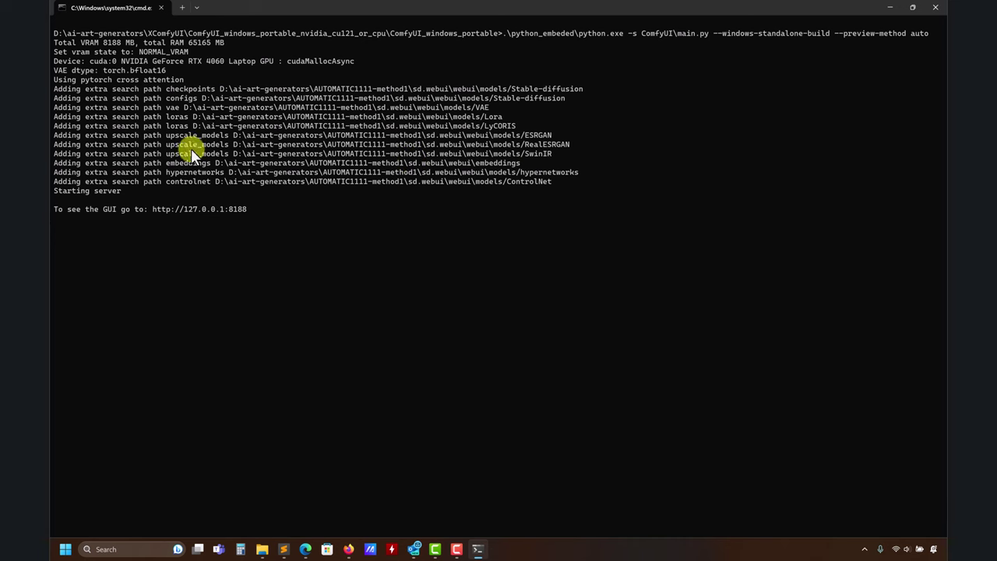
left_click(889, 7)
Move the Empty Latent Image node so it lines up beneath the negative prompt's CLIP Text Encode node
left_click_drag(536, 376, 515, 382)
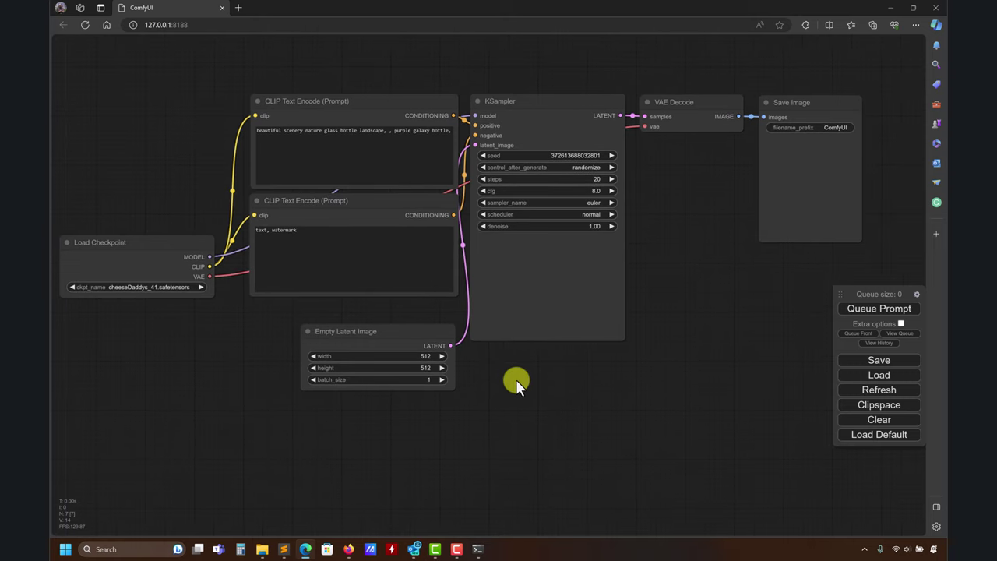
left_click_drag(452, 381, 403, 385)
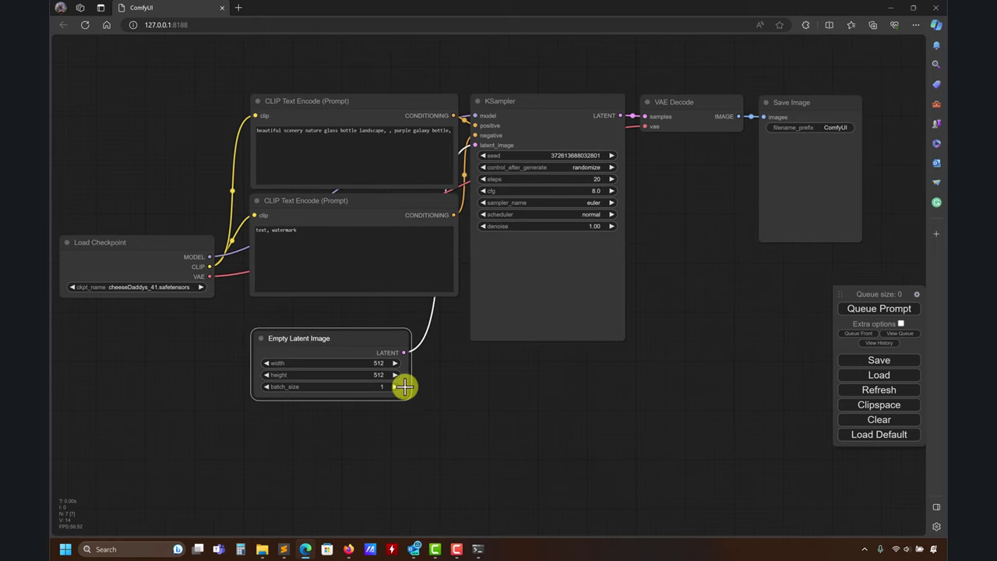
mouse_move(471, 415)
left_mouse_down()
mouse_move(507, 406)
mouse_move(483, 398)
left_mouse_up()
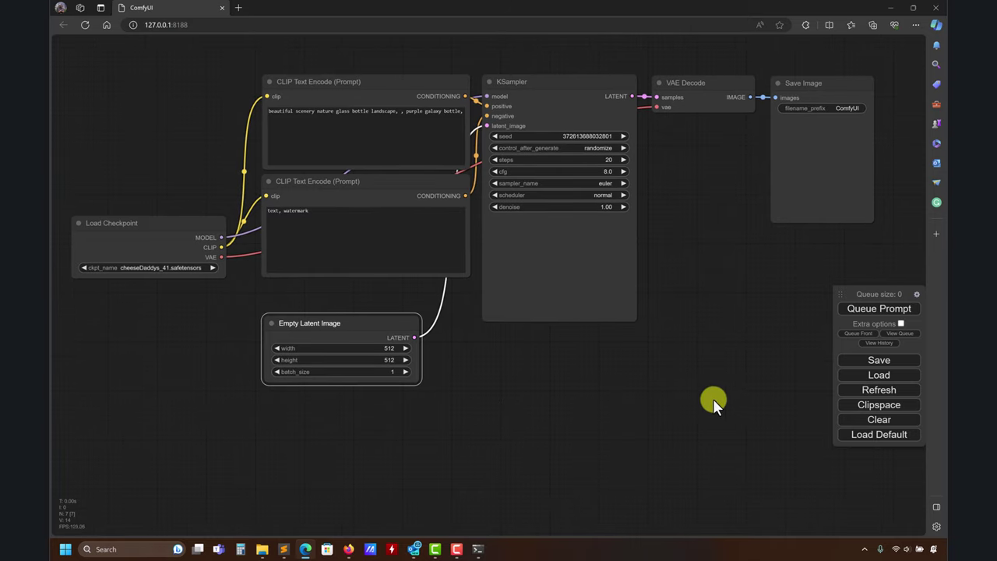
Generate two images from the default purple galaxy bottle prompt by queueing the workflow twice
left_click(885, 309)
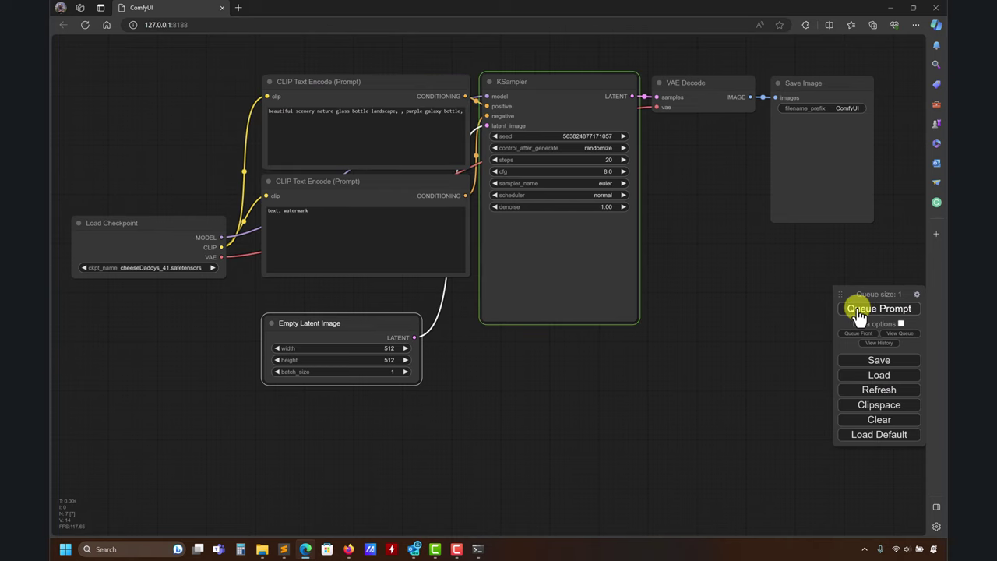
left_click_drag(708, 314, 721, 307)
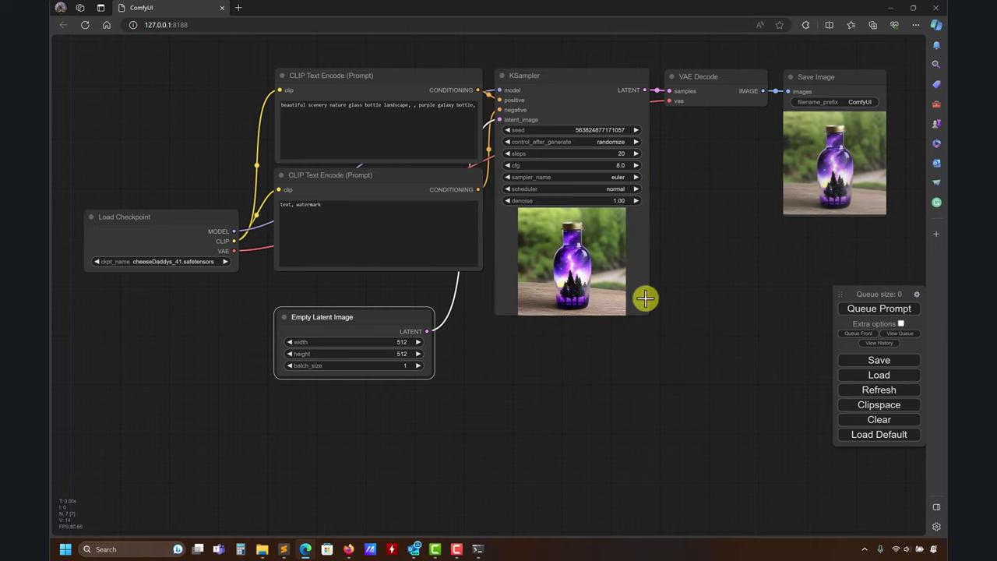
left_click(888, 309)
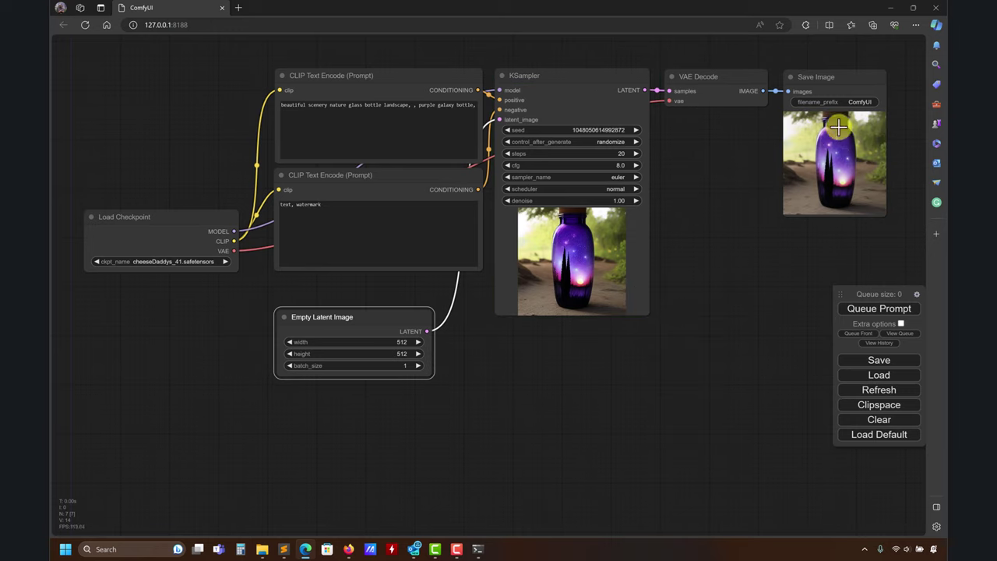
Check the execution times of both prompts in the ComfyUI console, then minimize it
left_click(478, 549)
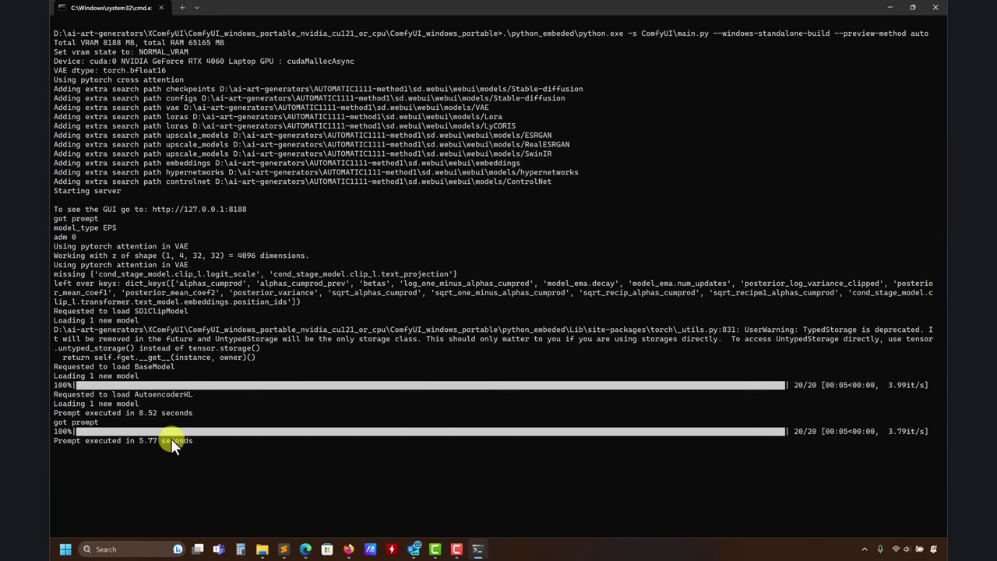
left_click_drag(764, 10, 499, 51)
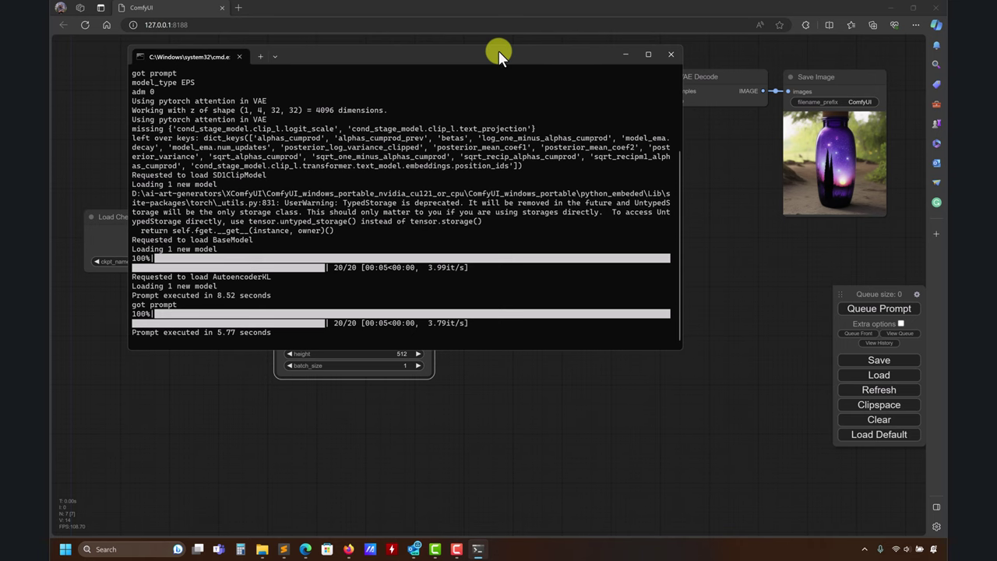
left_click_drag(498, 51, 522, 112)
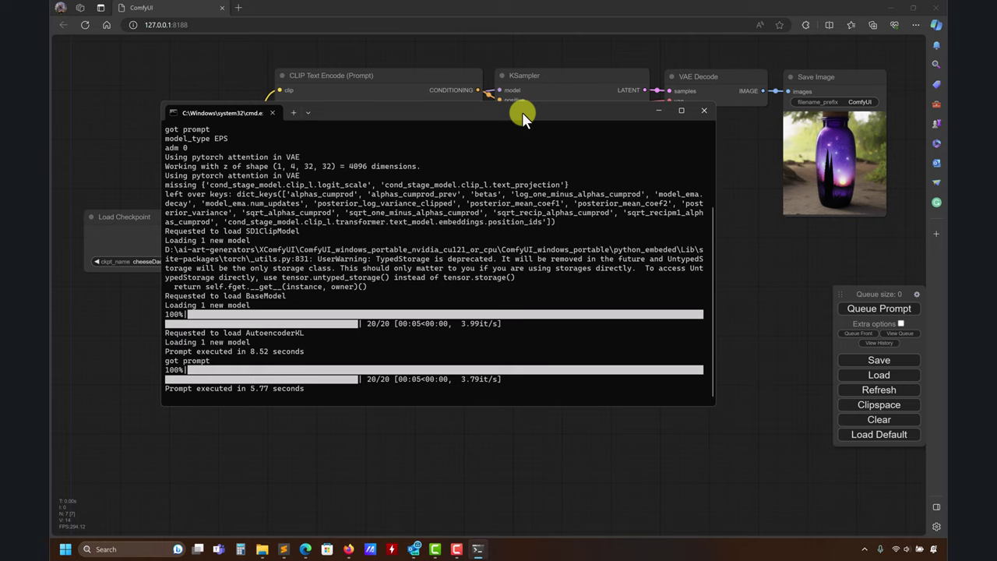
left_click(657, 109)
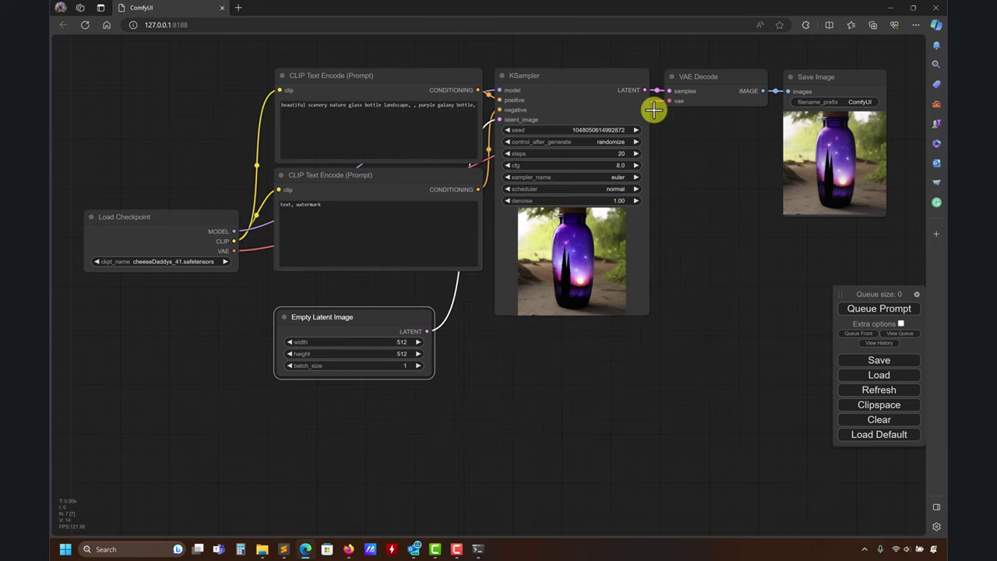
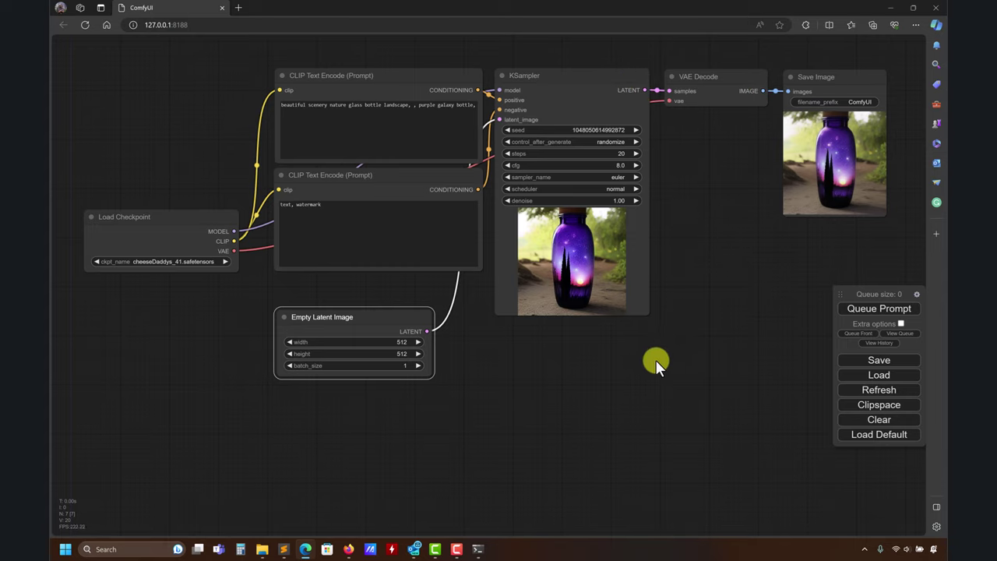
Switch to Firefox and view the LAION home page with its open image-text datasets
left_click_drag(656, 360, 630, 364)
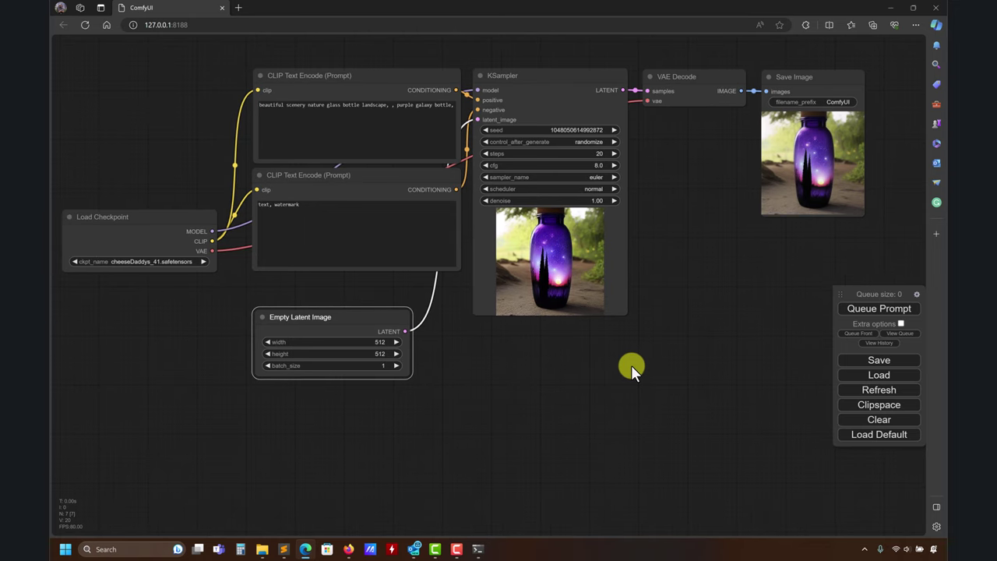
scroll(628, 367, "left", 3)
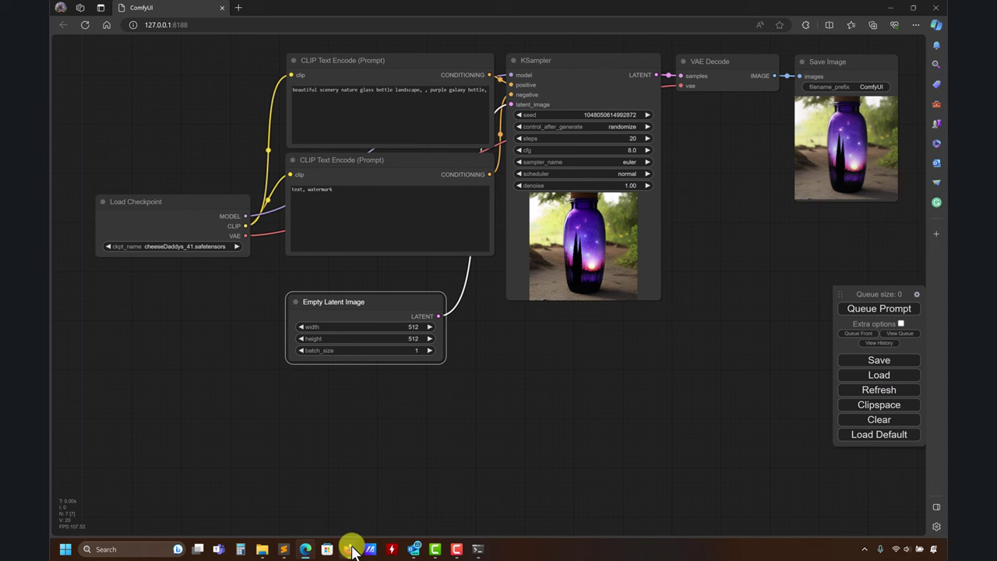
mouse_move(351, 545)
left_click(330, 490)
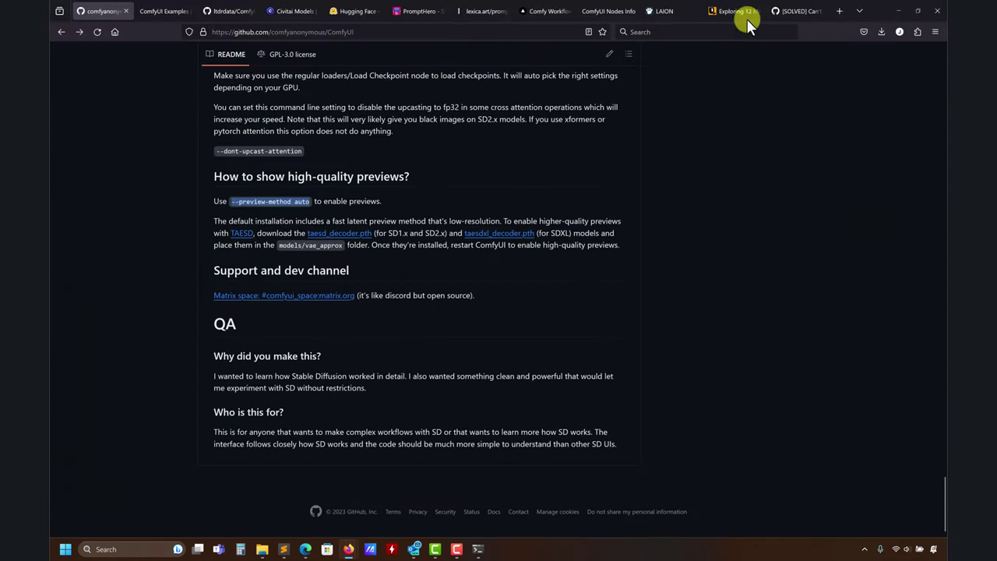
left_click(674, 8)
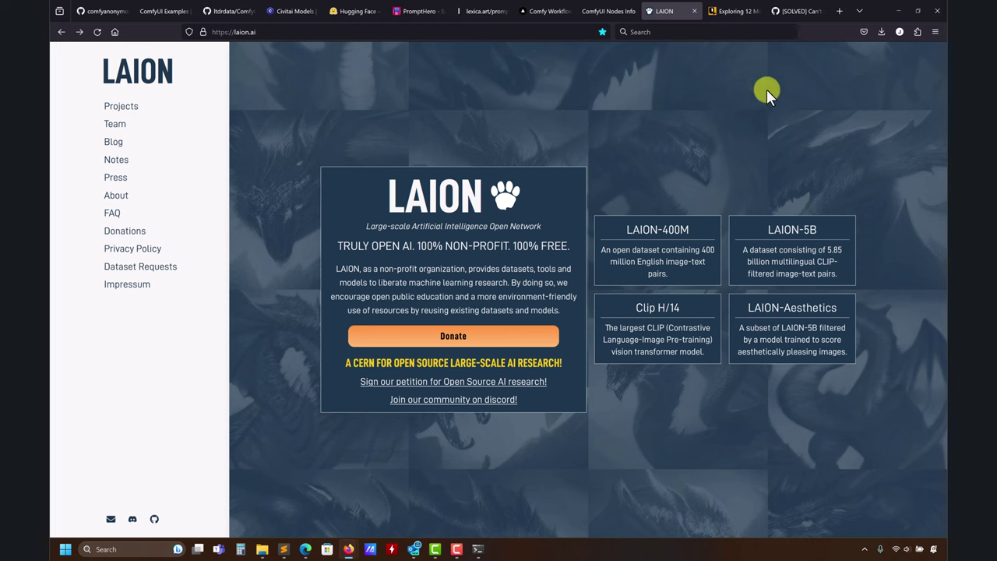
Read the opening of the Waxy article about the images used to train Stable Diffusion, comparing it with the LAION page
left_click(729, 12)
scroll(613, 191, "down", 3)
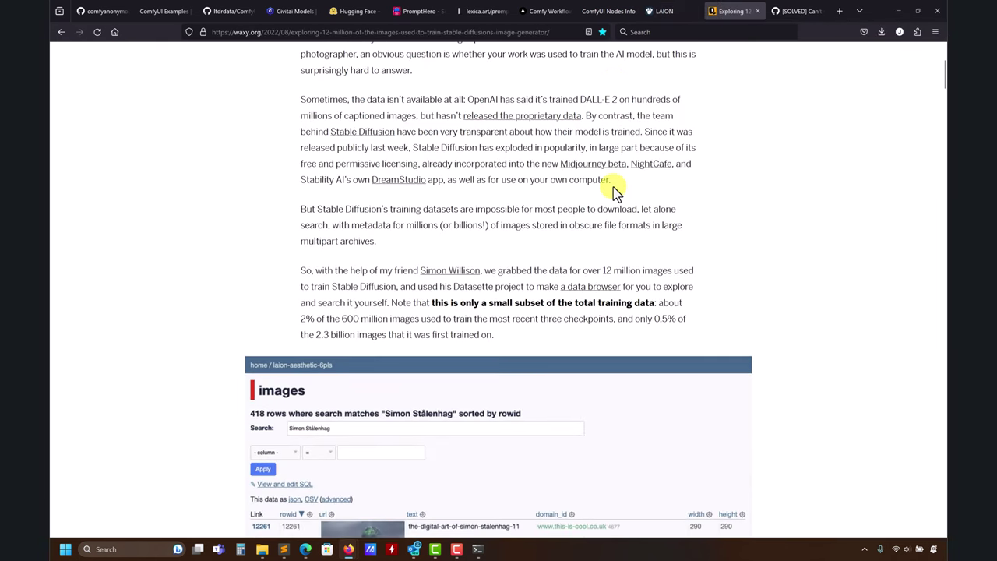
scroll(614, 191, "up", 5)
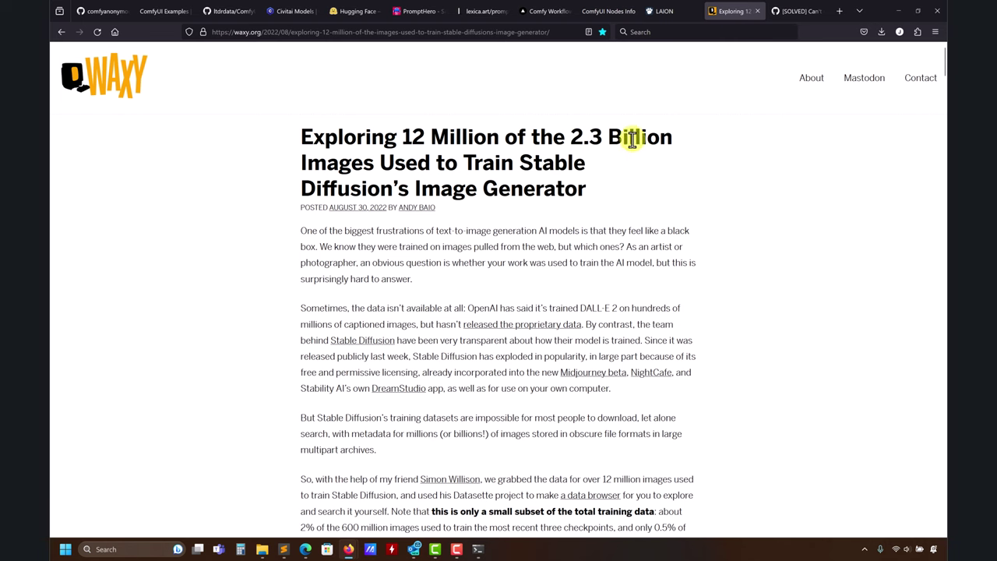
scroll(632, 145, "down", 2)
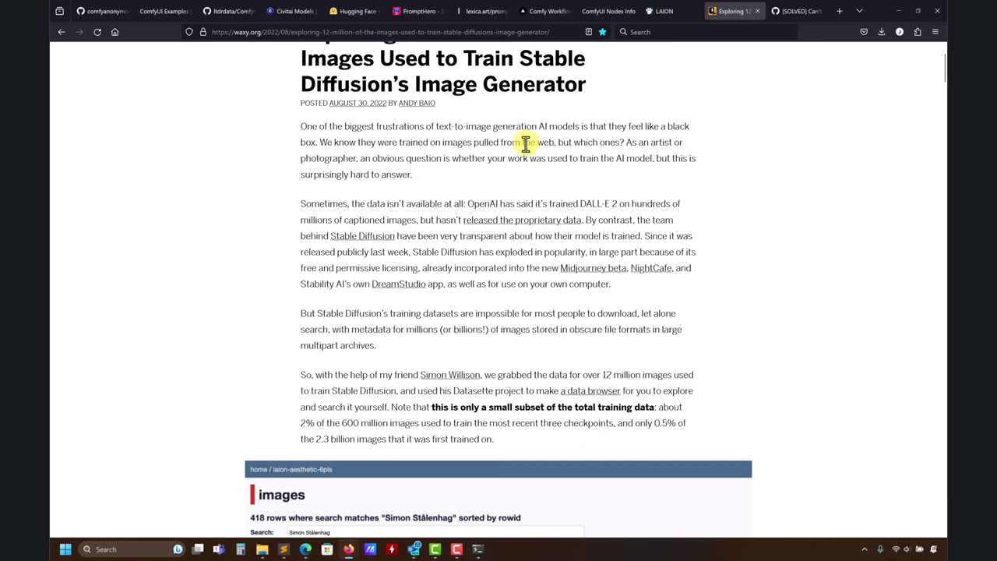
scroll(413, 156, "down", 1)
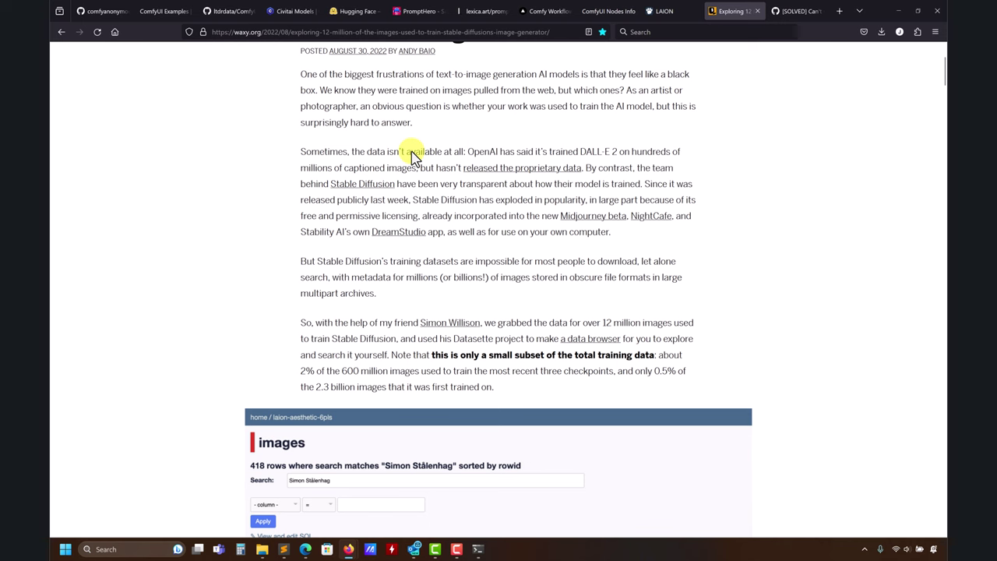
scroll(405, 157, "down", 2)
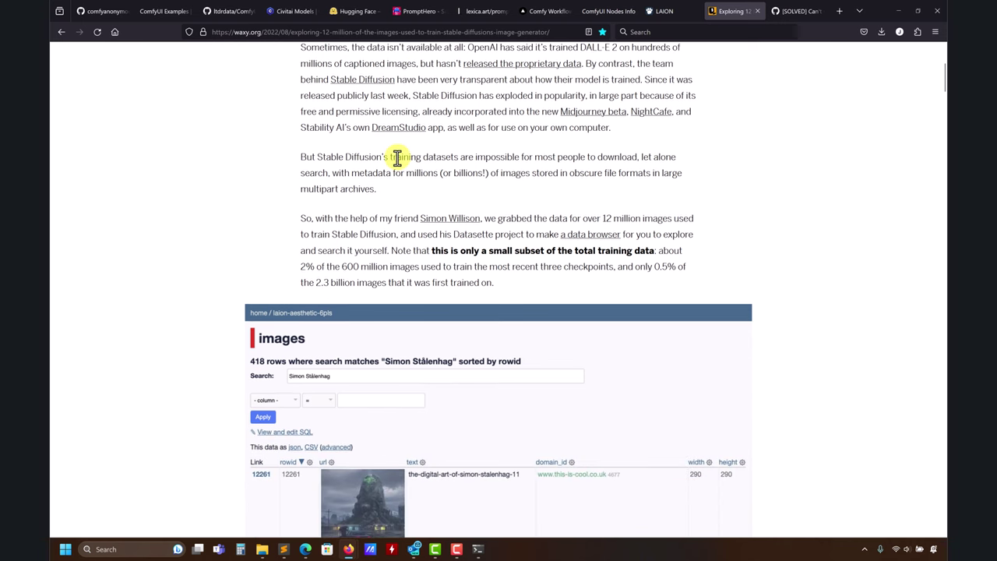
scroll(397, 157, "up", 4)
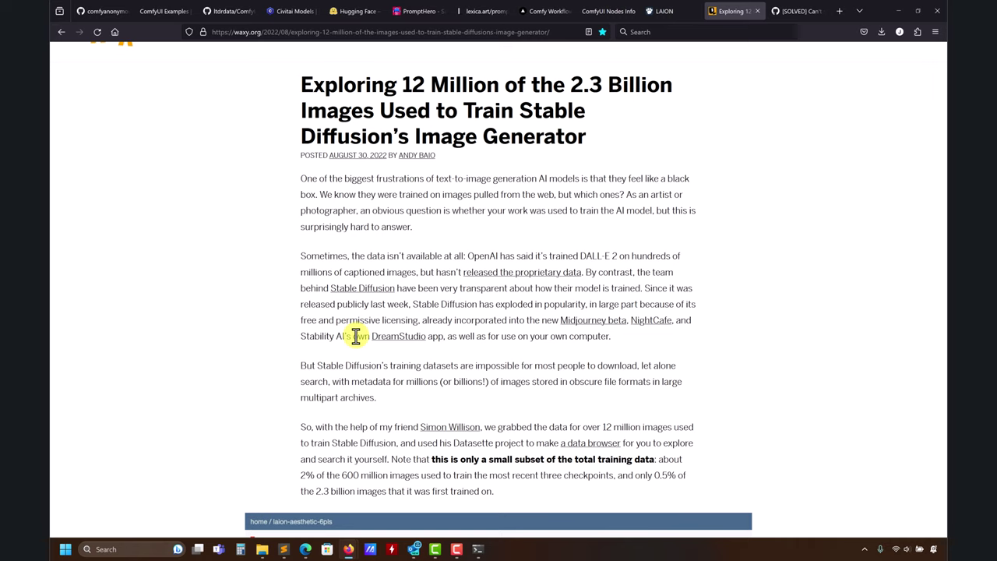
left_click(685, 10)
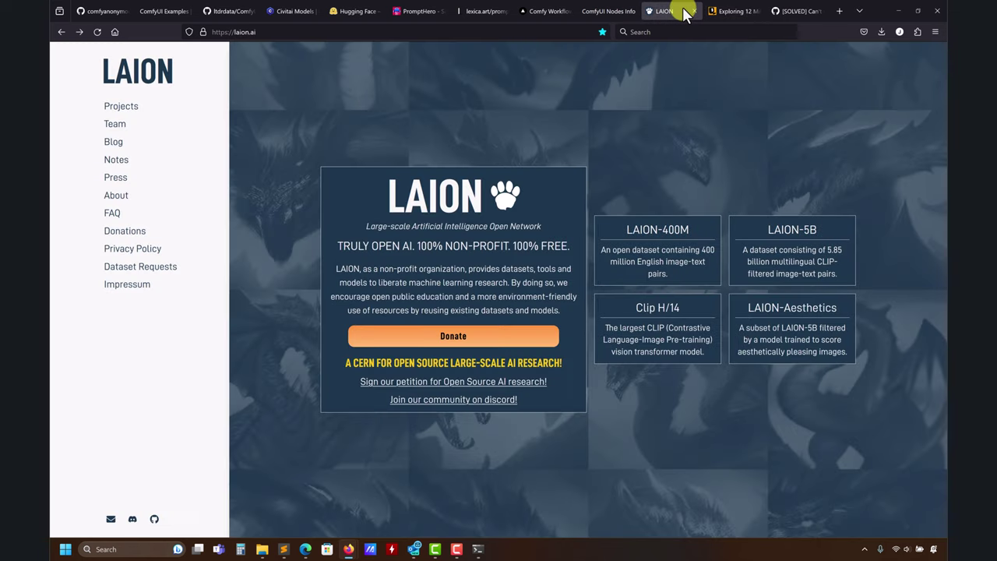
left_click(710, 11)
Switch to File Explorer and go to the webui folder under ai-art-generators\AUTOMATIC1111-method1\sd.webui
mouse_move(261, 547)
left_click(250, 507)
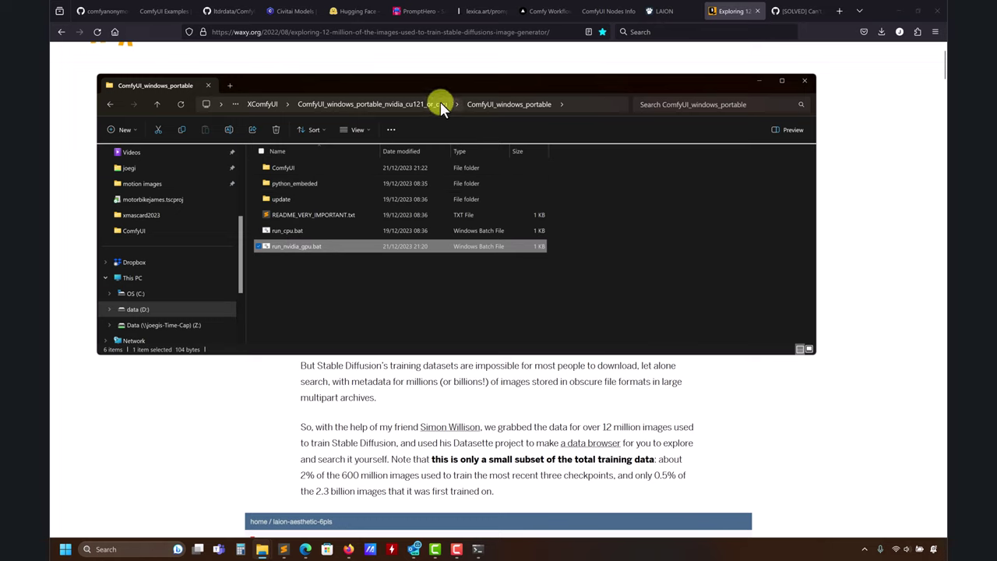
left_click(407, 109)
left_click(401, 104)
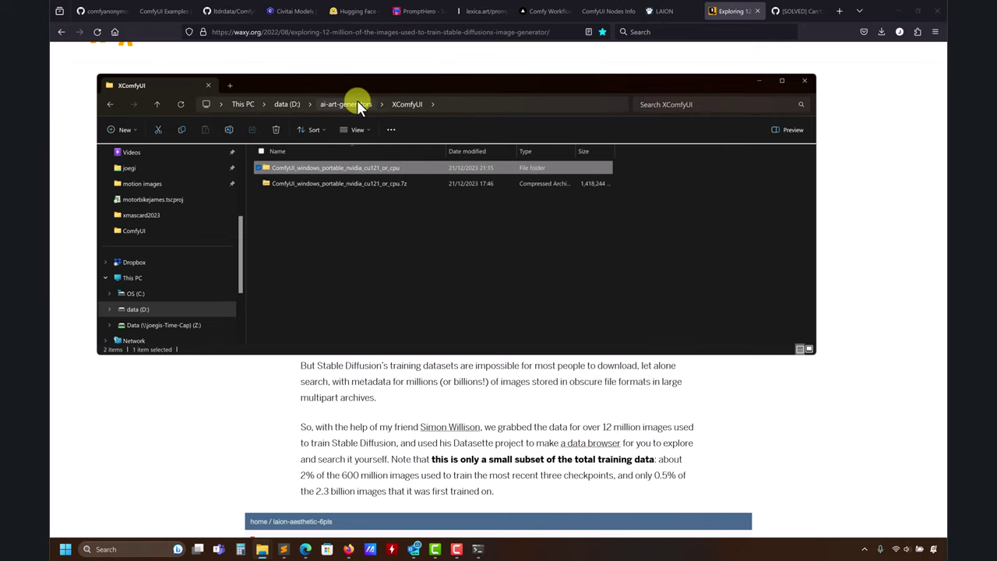
left_click(356, 104)
double_click(303, 167)
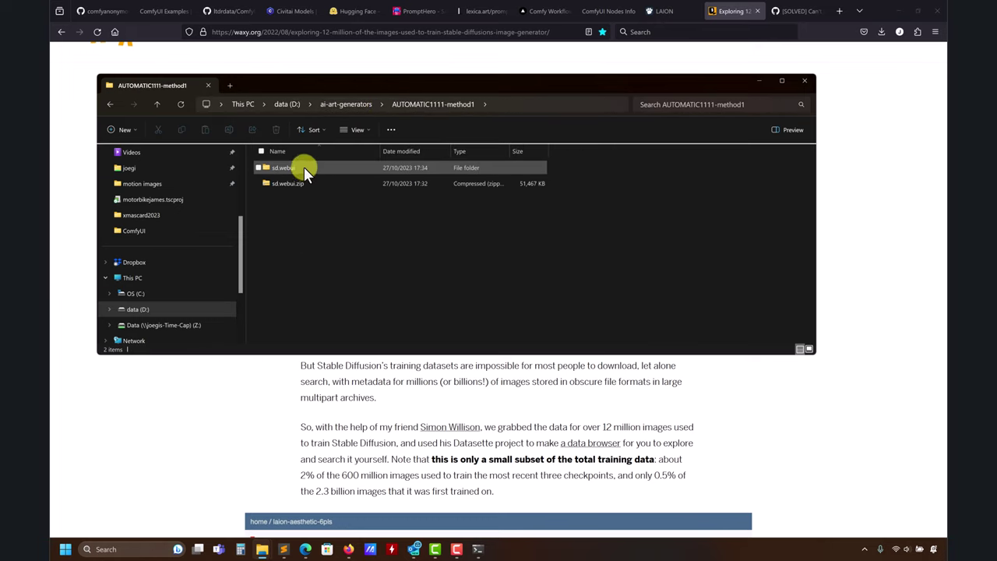
double_click(303, 167)
double_click(296, 186)
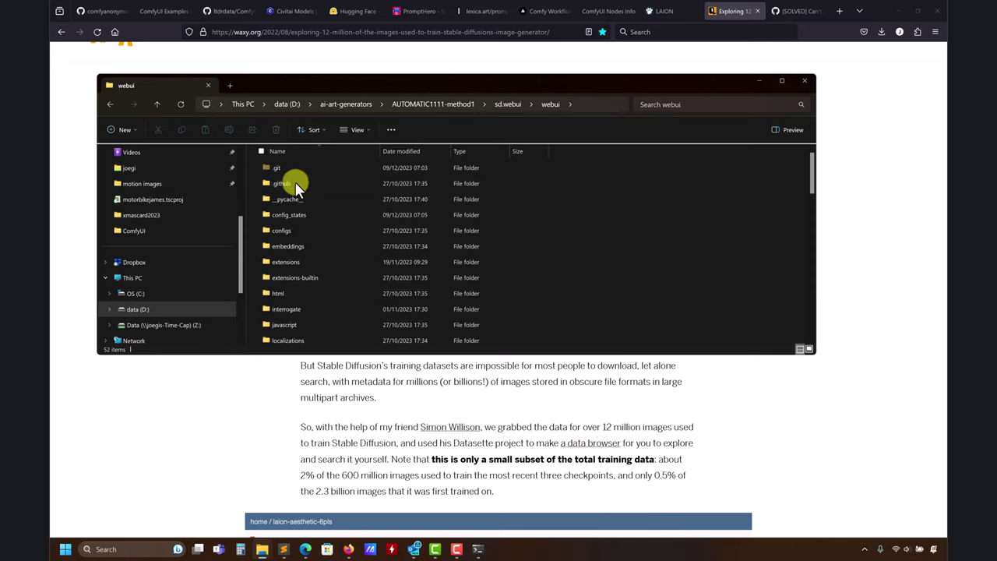
left_click(154, 104)
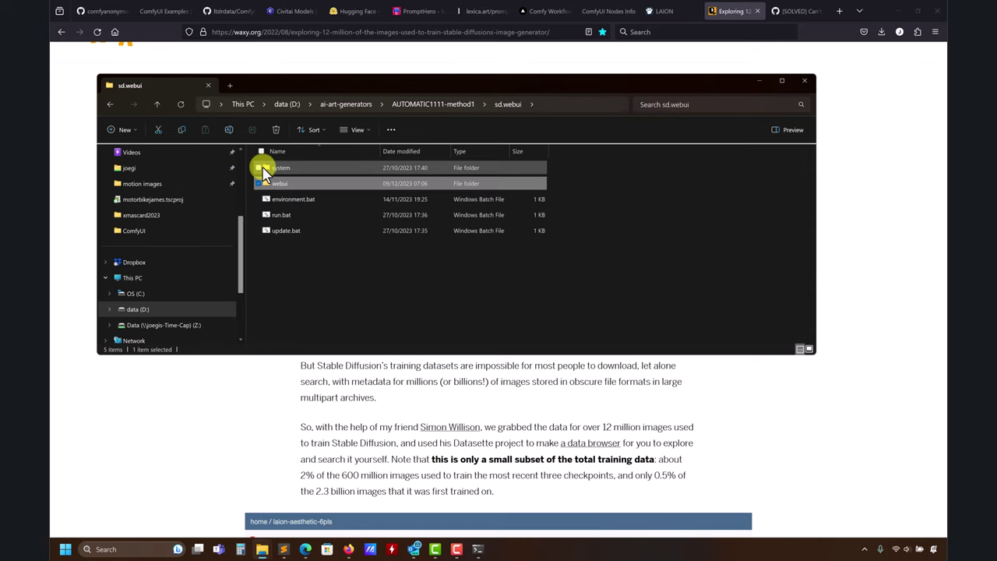
double_click(265, 190)
Maximize the File Explorer window and open the Stable-diffusion checkpoint folder inside webui's models folder
scroll(308, 233, "down", 2)
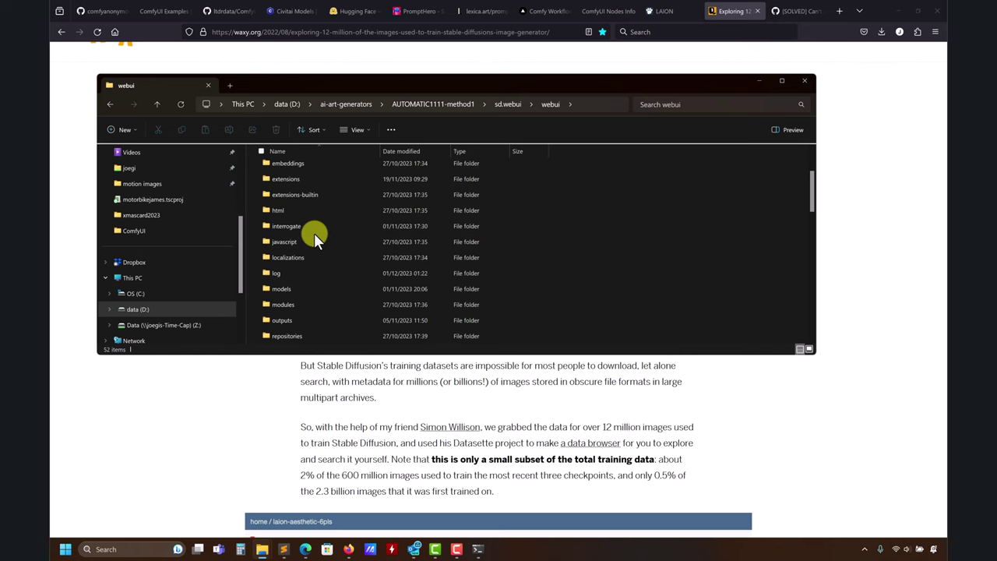
scroll(314, 233, "down", 1)
left_click(786, 80)
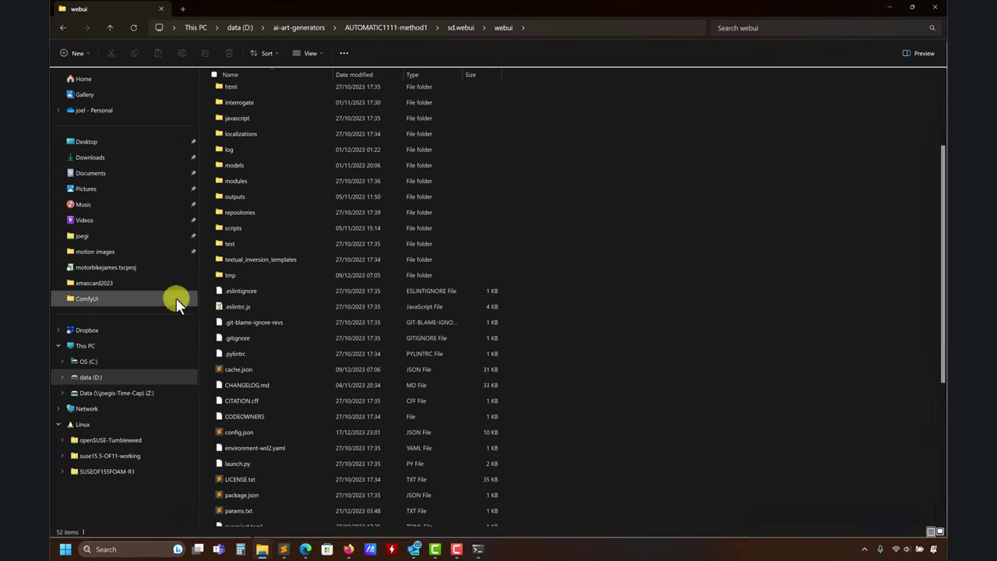
double_click(231, 164)
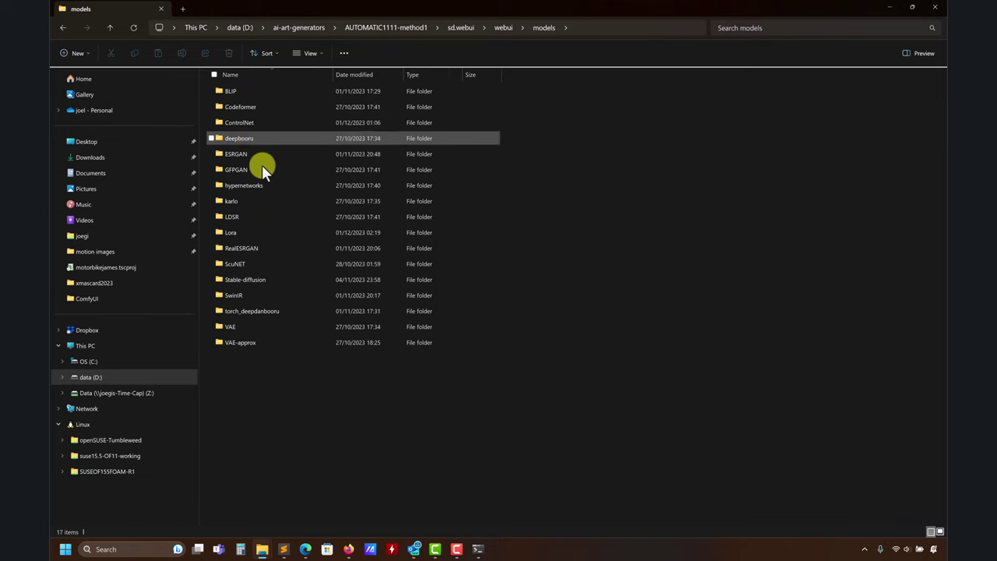
double_click(252, 280)
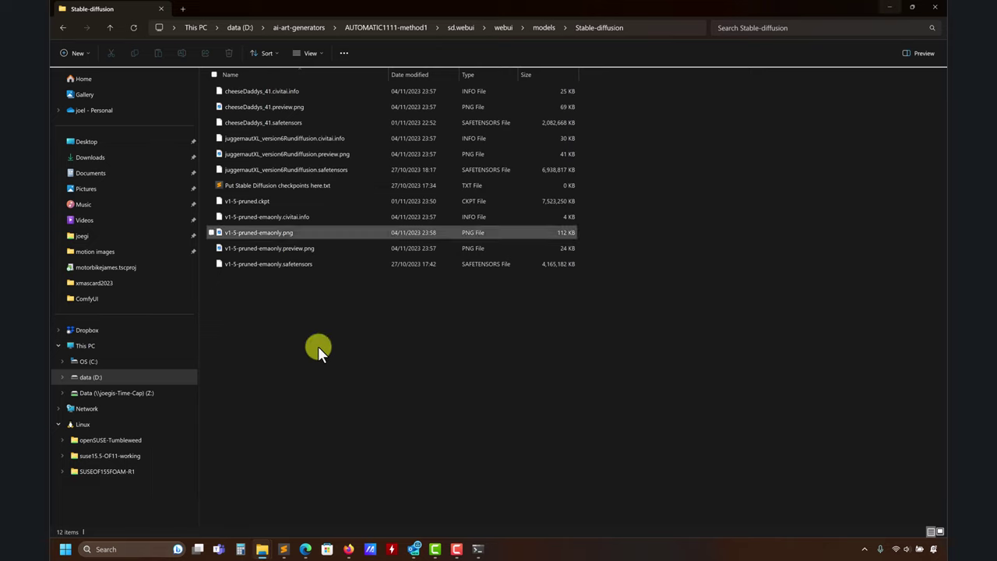
Open the Lora folder inside webui's models folder, widen the Name column to read the full file names, and return to models
left_click(110, 28)
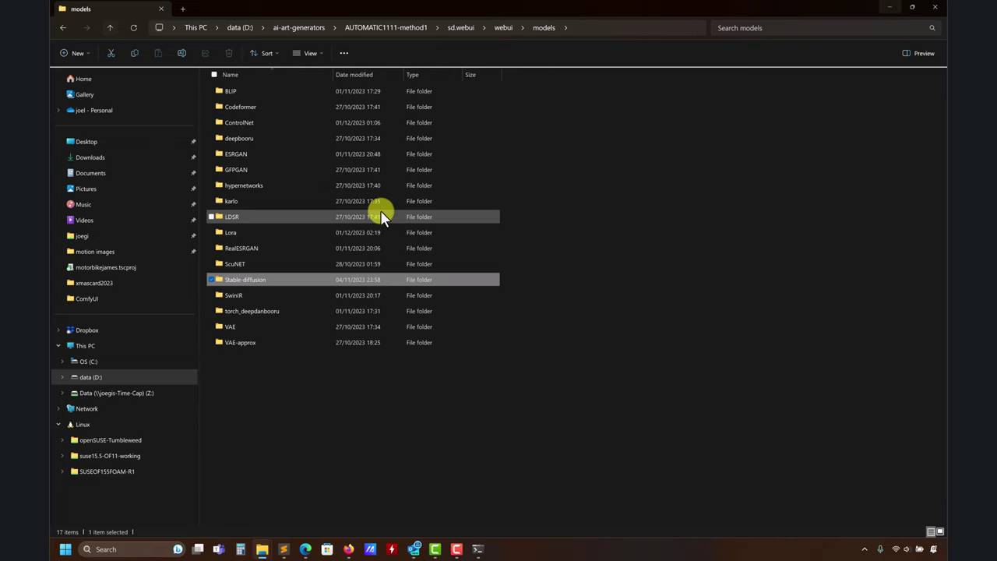
double_click(233, 231)
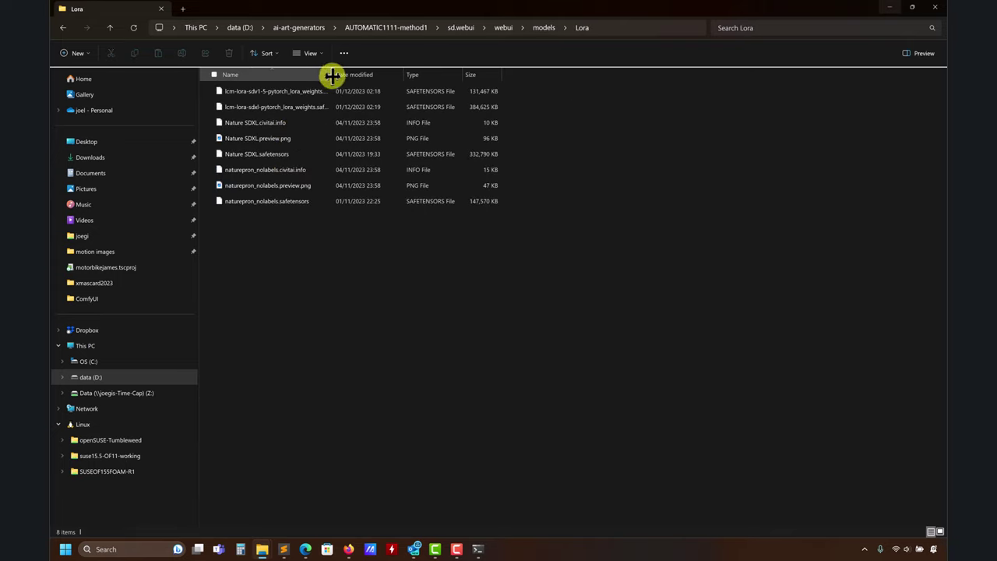
left_click_drag(331, 75, 367, 74)
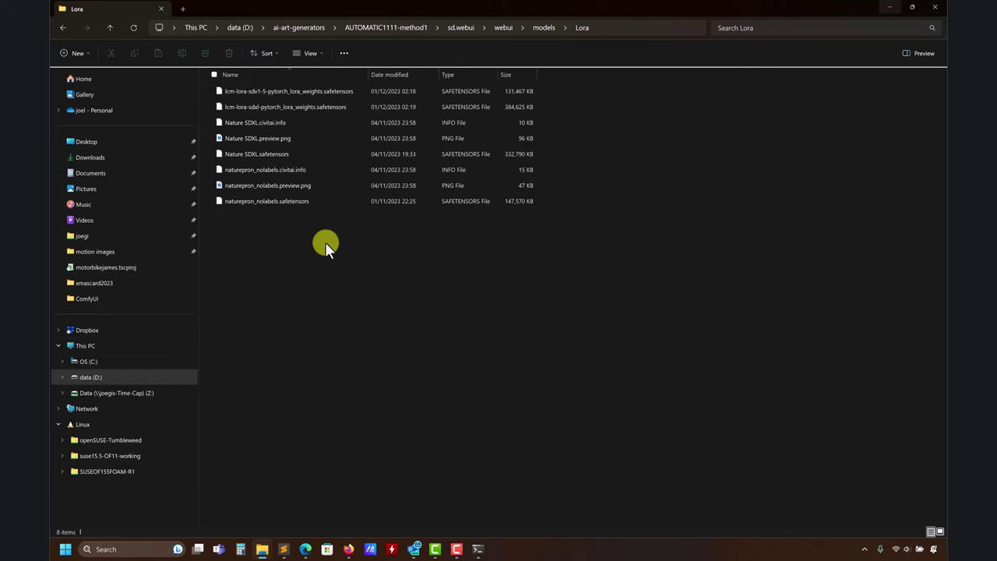
left_click(111, 28)
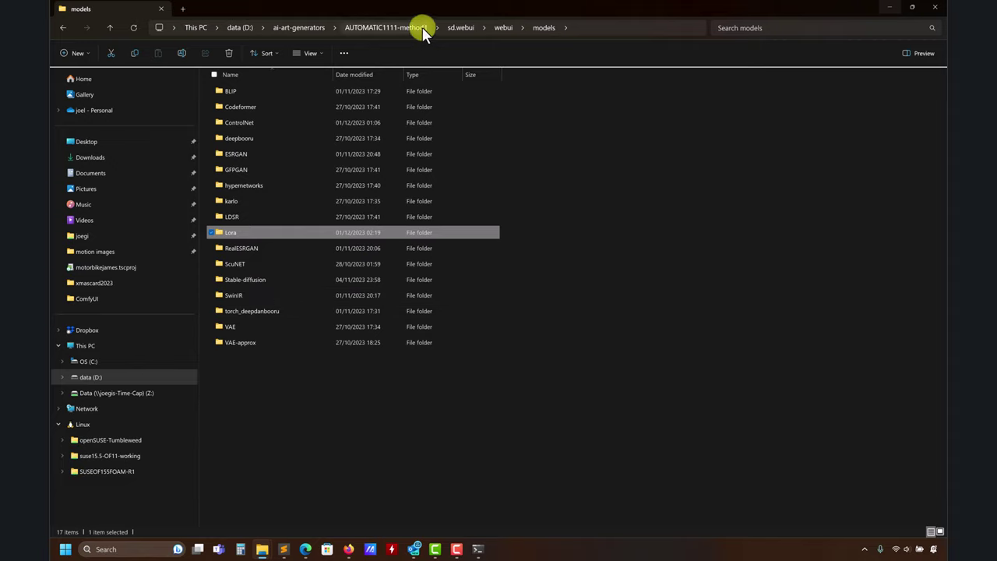
Switch to Firefox and examine the details and description of the Juggernaut XL model on Civitai
left_click(888, 11)
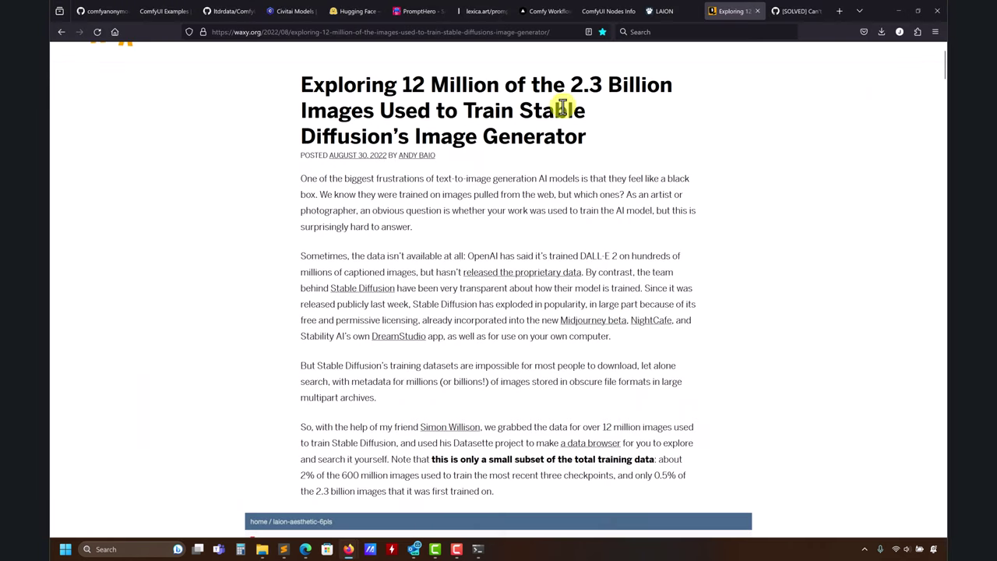
left_click(282, 11)
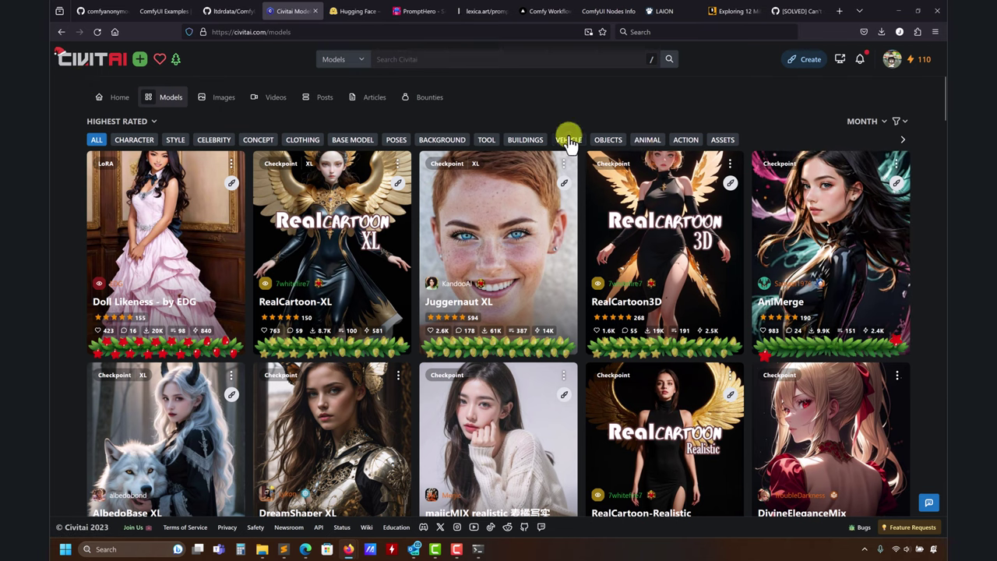
left_click(512, 266)
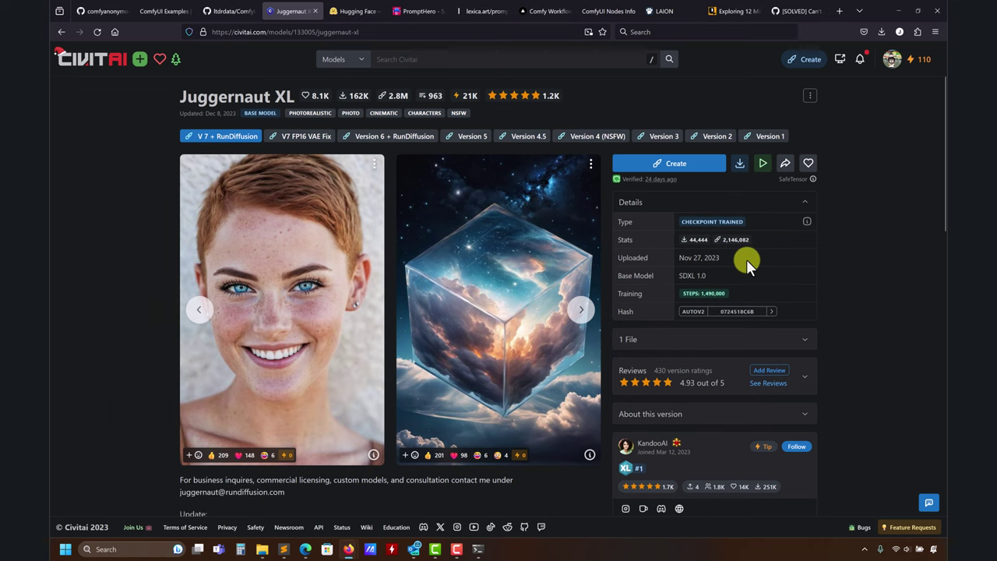
scroll(746, 259, "down", 2)
scroll(593, 264, "down", 2)
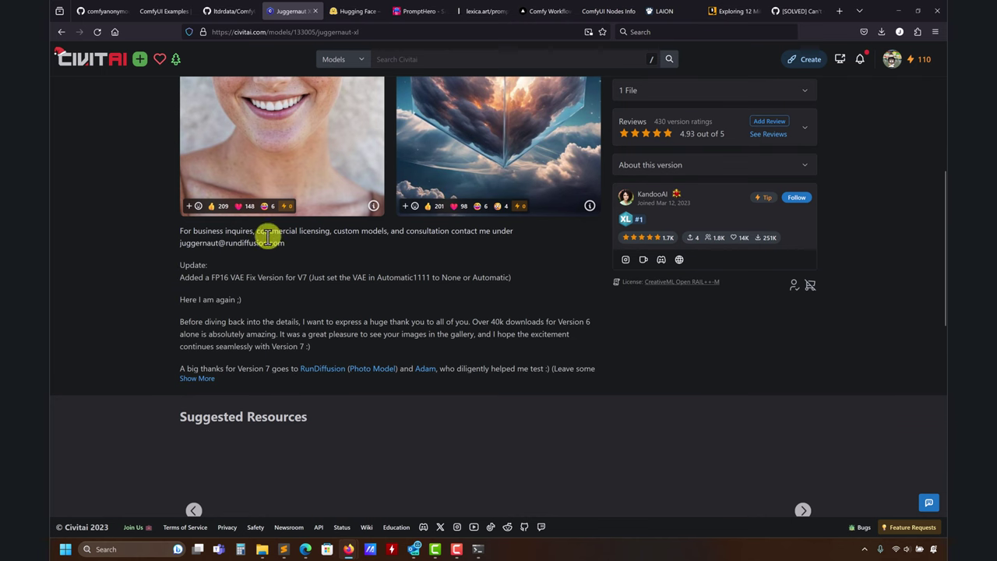
scroll(553, 308, "up", 3)
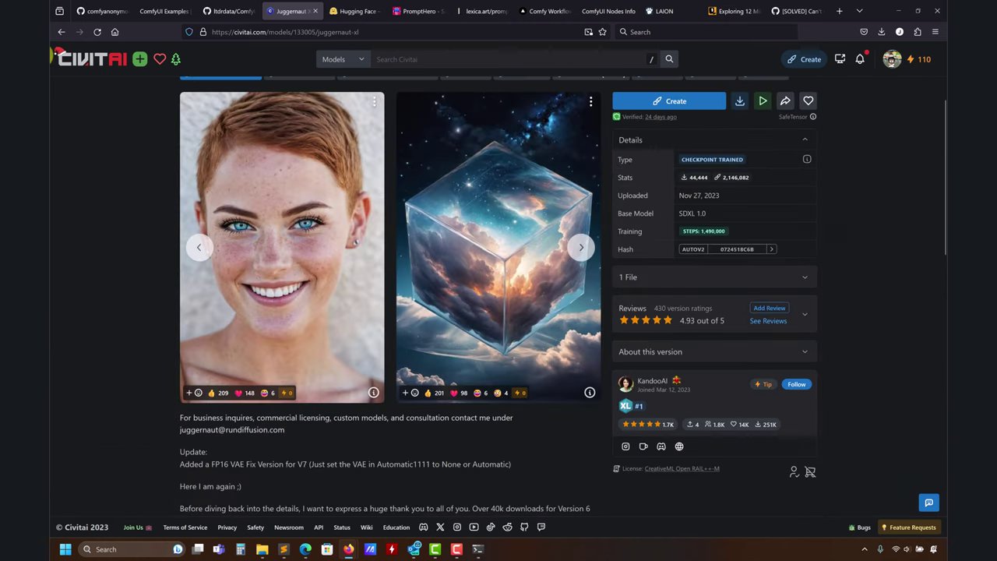
Return to Civitai's models list and filter it by the Style category
left_click(56, 32)
left_click(58, 32)
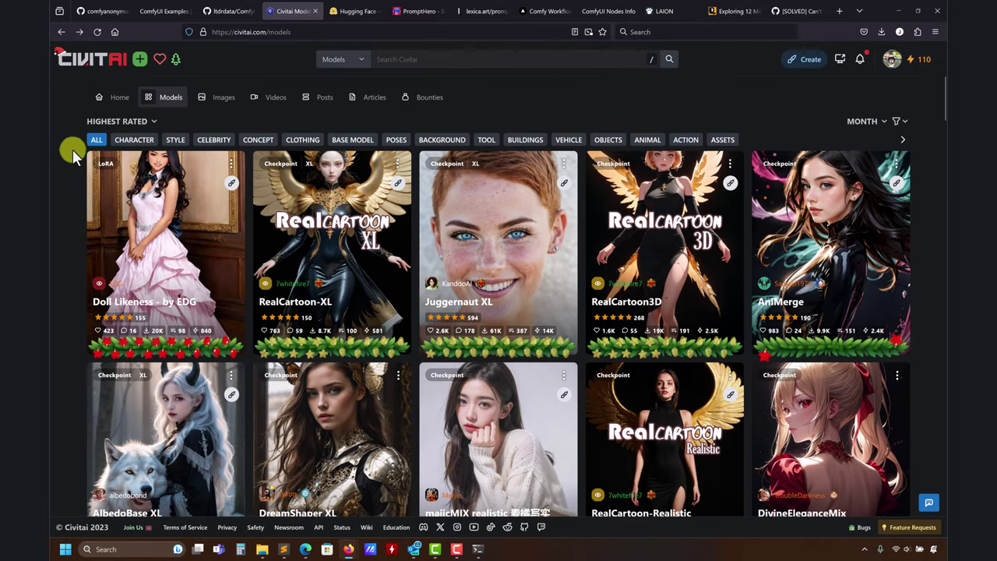
left_click(173, 143)
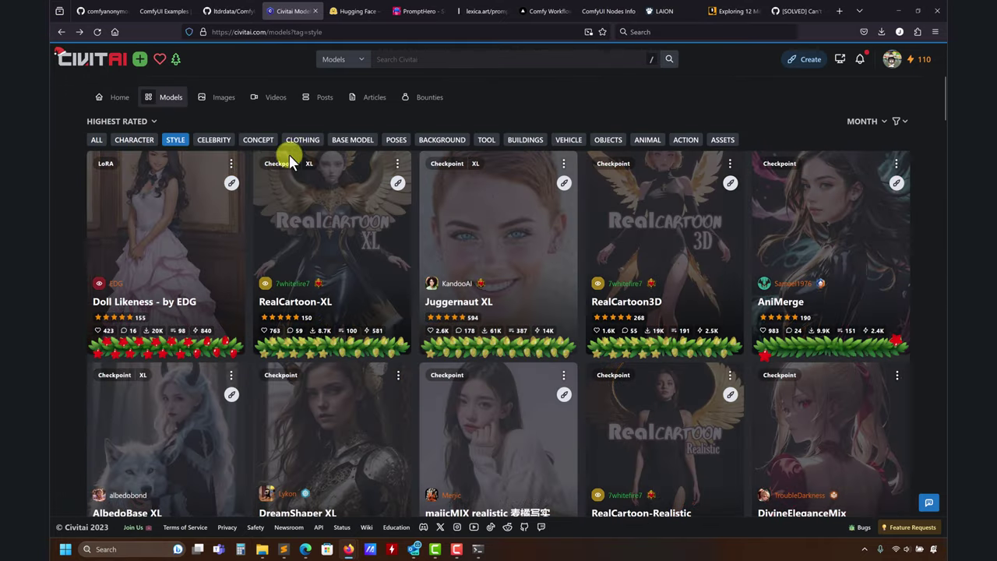
Switch to Sublime Text and copy the phrase "a christmas tree made from donuts" from prompts.txt
left_click(896, 11)
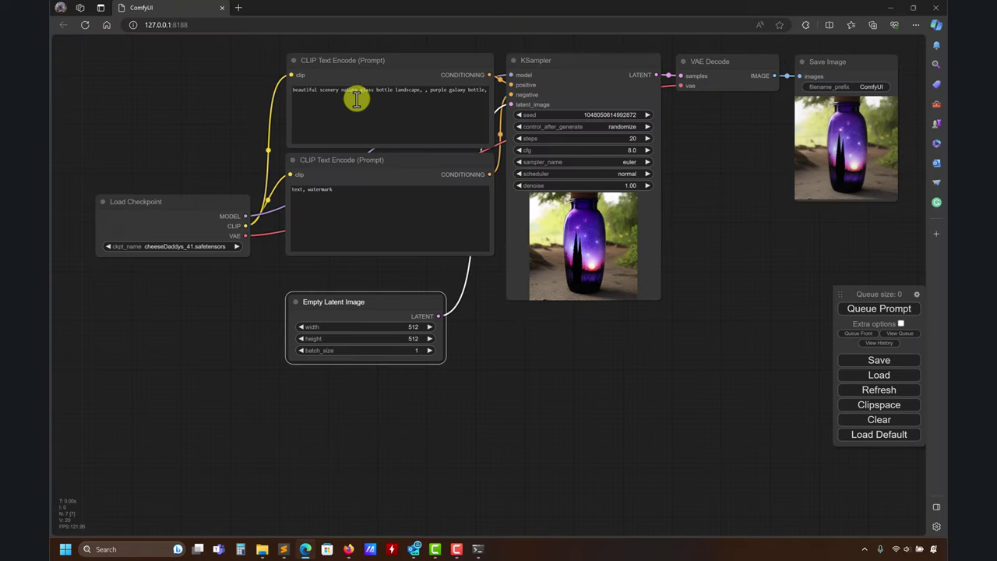
left_click_drag(319, 88, 473, 84)
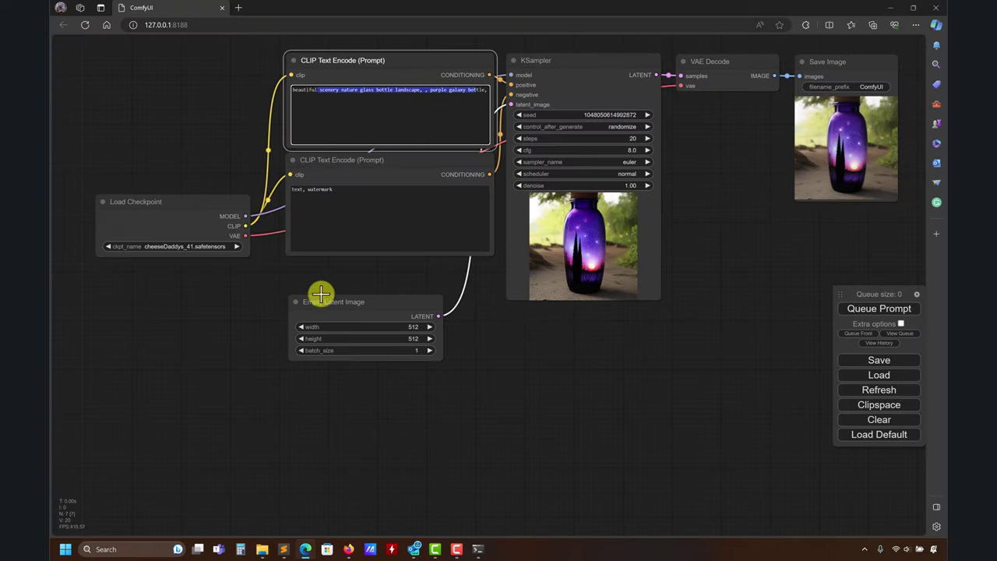
left_click(285, 530)
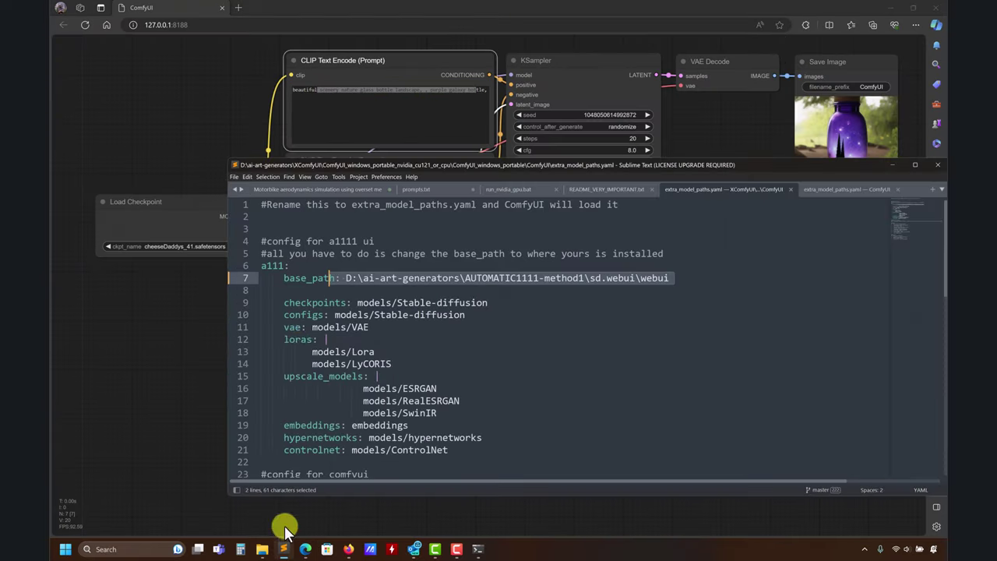
left_click(430, 190)
scroll(410, 278, "down", 6)
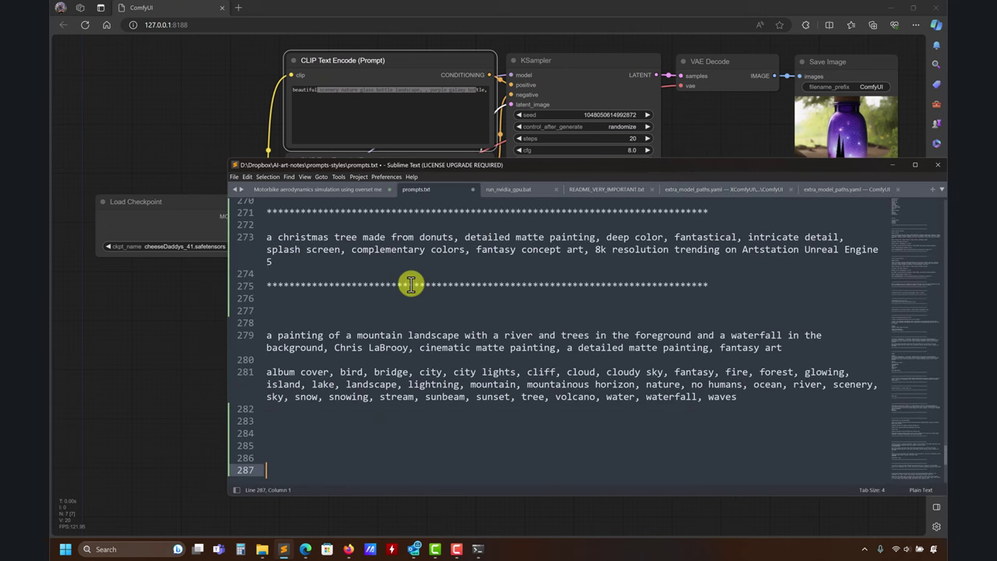
scroll(410, 283, "up", 2)
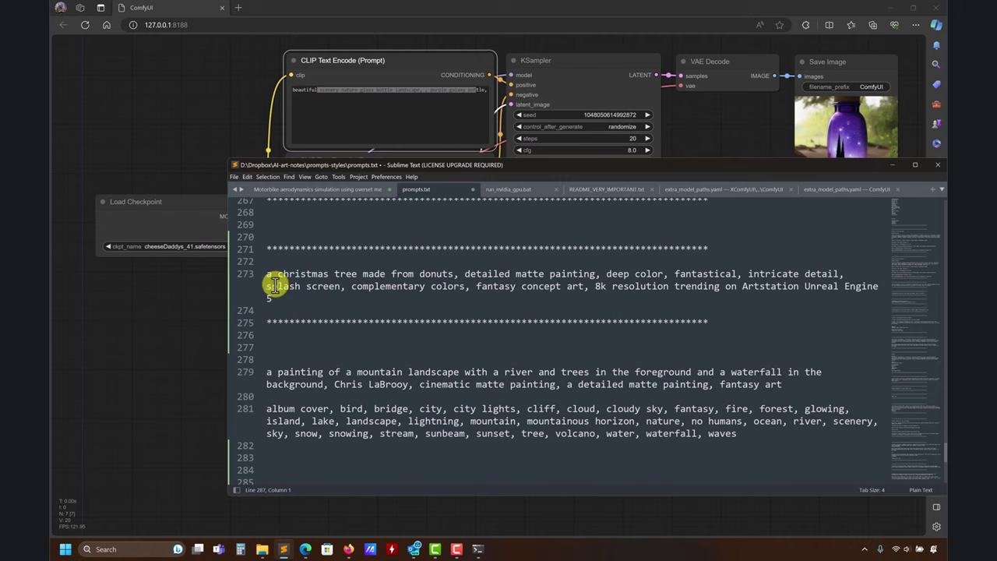
left_click_drag(457, 274, 231, 267)
key("ctrl+c")
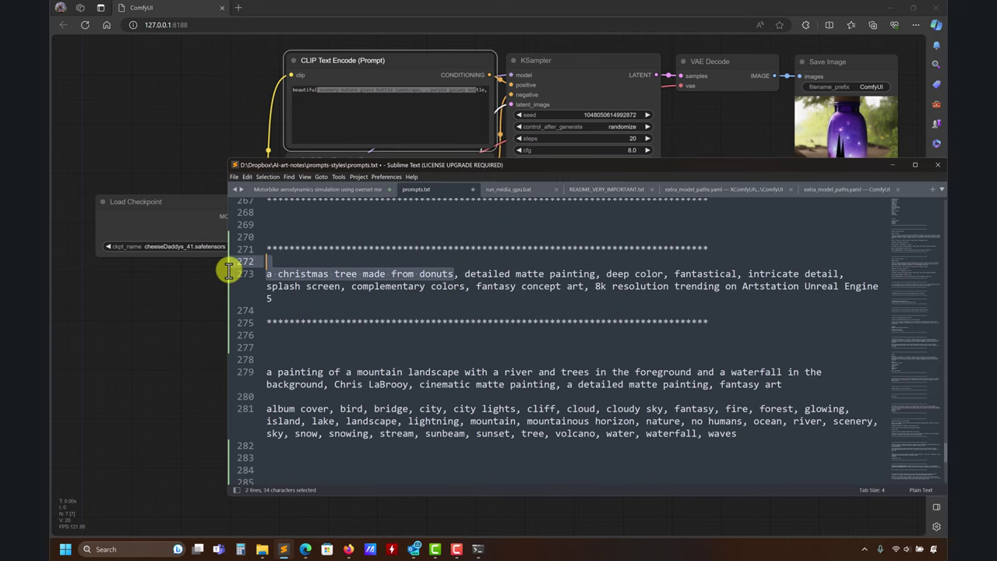
In ComfyUI, replace the positive prompt with "a christmas tree made from donuts" and load the juggernautXL_version6Rundiffusion.safetensors checkpoint
key("alt+Tab")
left_click(384, 121)
key("ctrl+a")
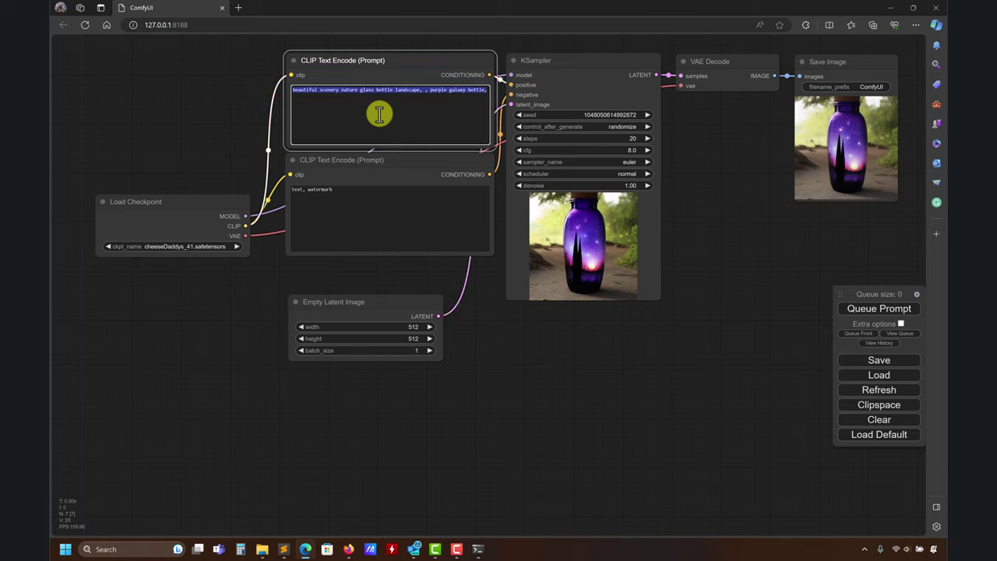
key("ctrl+v")
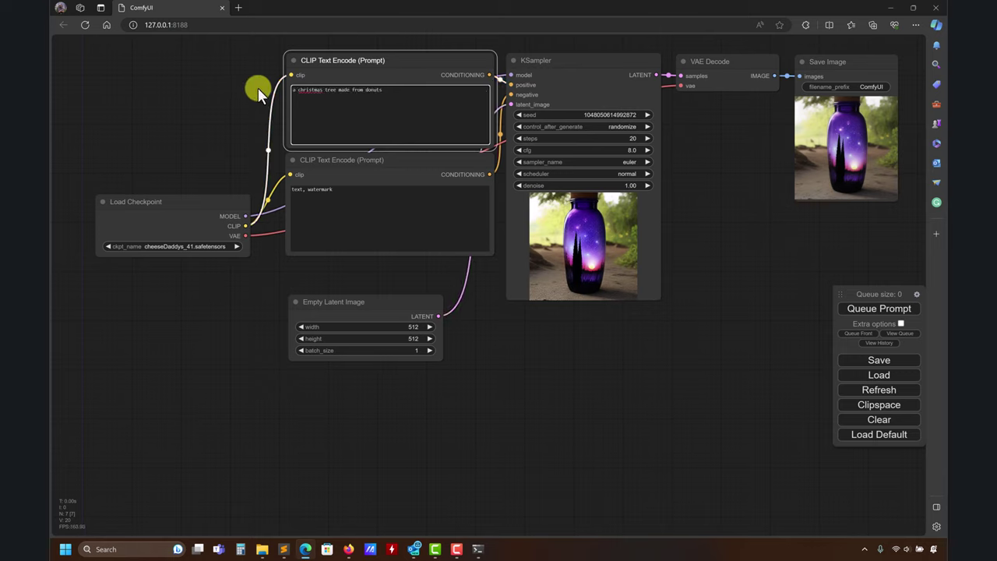
left_click(166, 248)
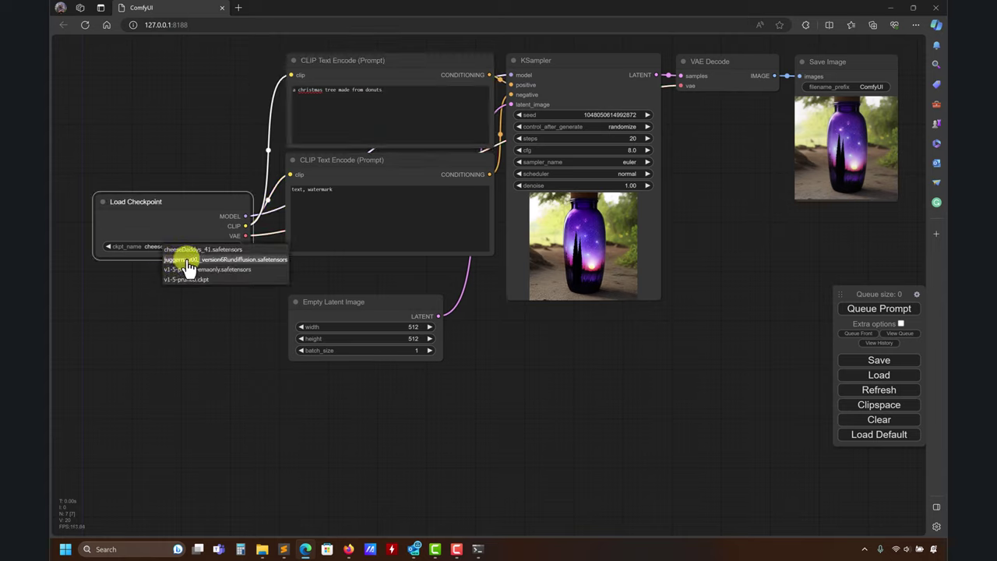
left_click(178, 259)
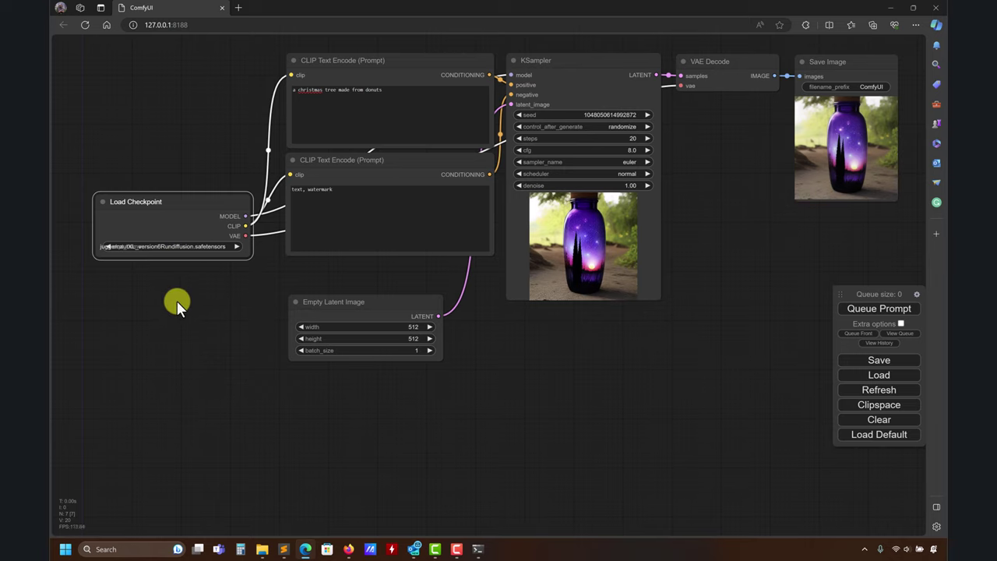
Widen the Load Checkpoint node to fit the checkpoint name, and space it and the Empty Latent Image node out in the workflow
left_click_drag(177, 301, 279, 283)
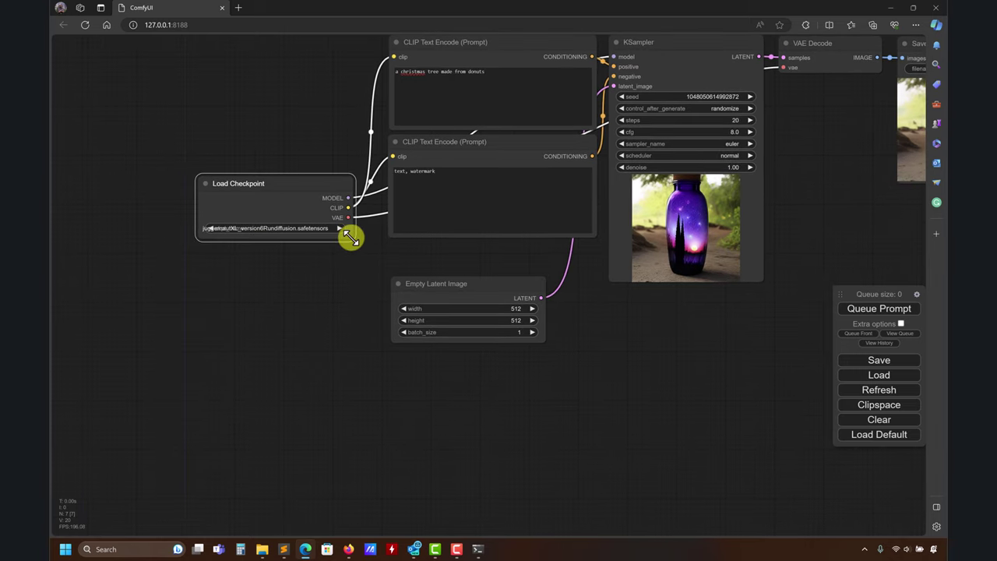
left_click_drag(349, 237, 454, 251)
left_click_drag(328, 182, 192, 166)
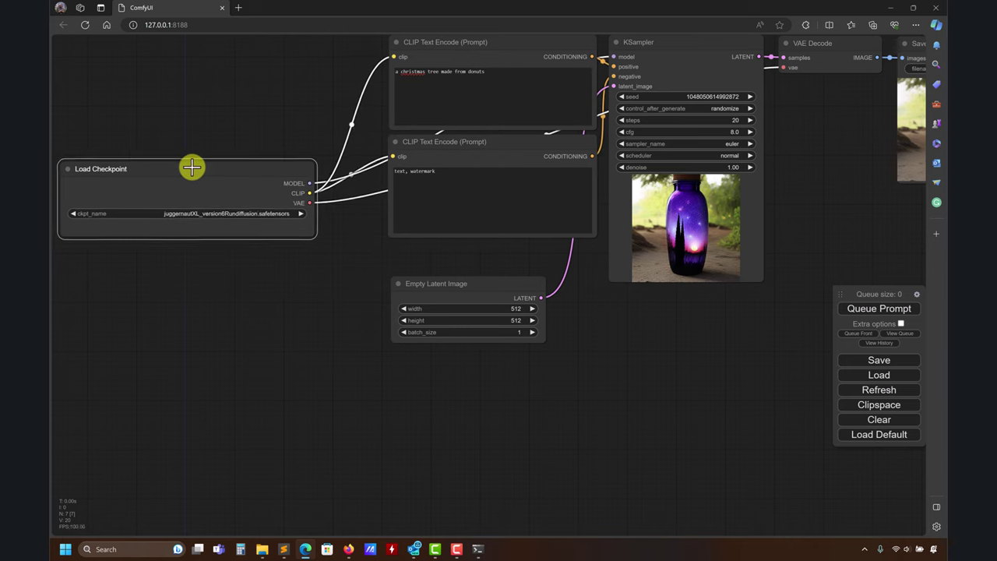
left_click_drag(305, 347, 231, 412)
left_click_drag(409, 355, 447, 359)
left_click_drag(225, 330, 158, 296)
left_click_drag(227, 330, 323, 318)
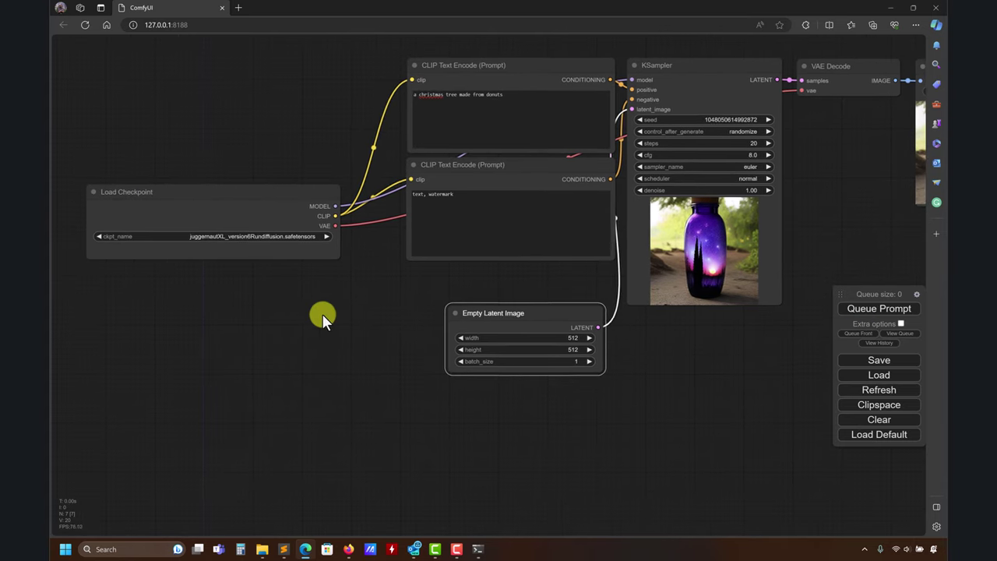
Queue the prompt and bring up the ComfyUI console window, moving it lower to follow the generation alongside the KSampler preview
left_click(856, 308)
left_click(477, 547)
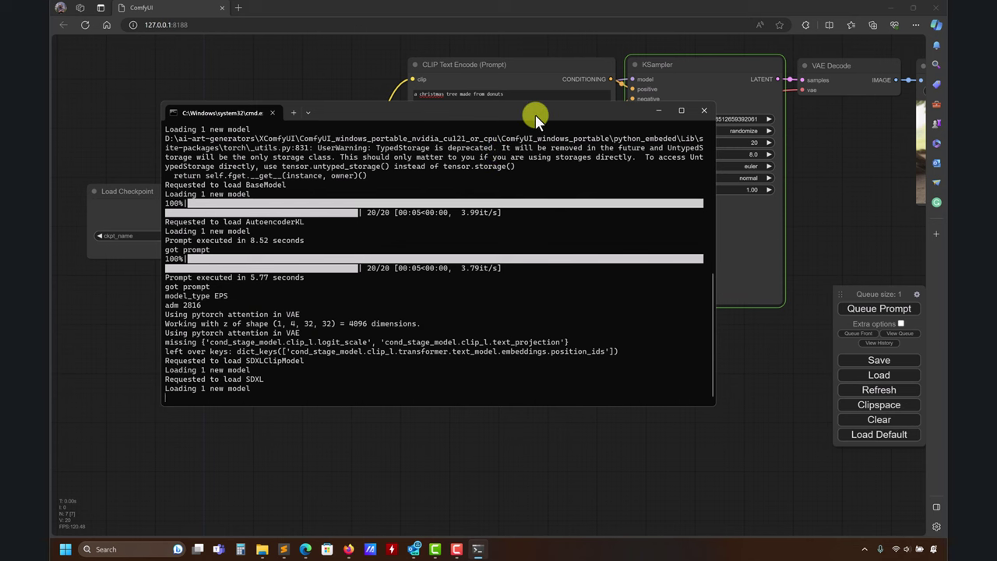
left_click_drag(534, 115, 403, 271)
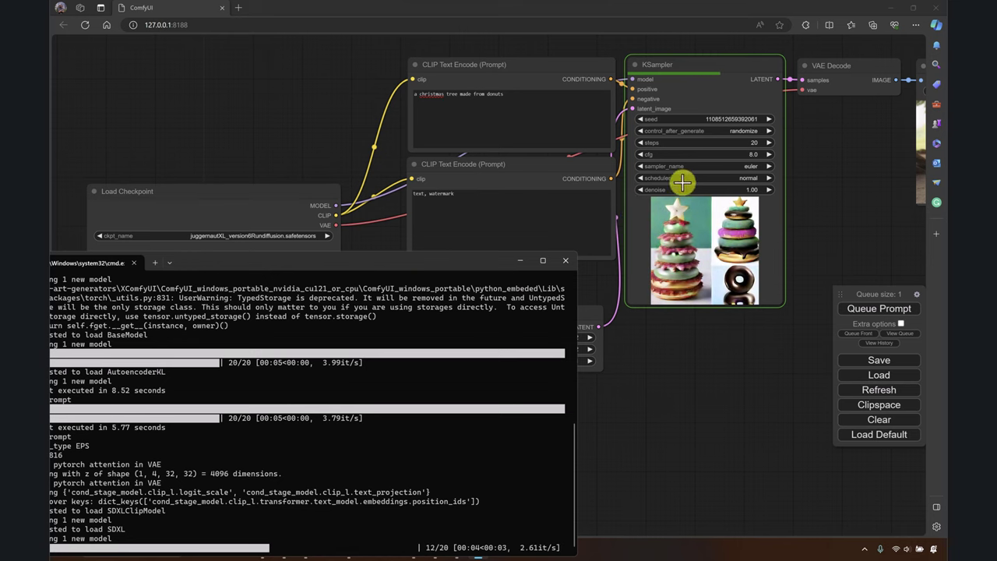
left_click_drag(718, 389, 605, 372)
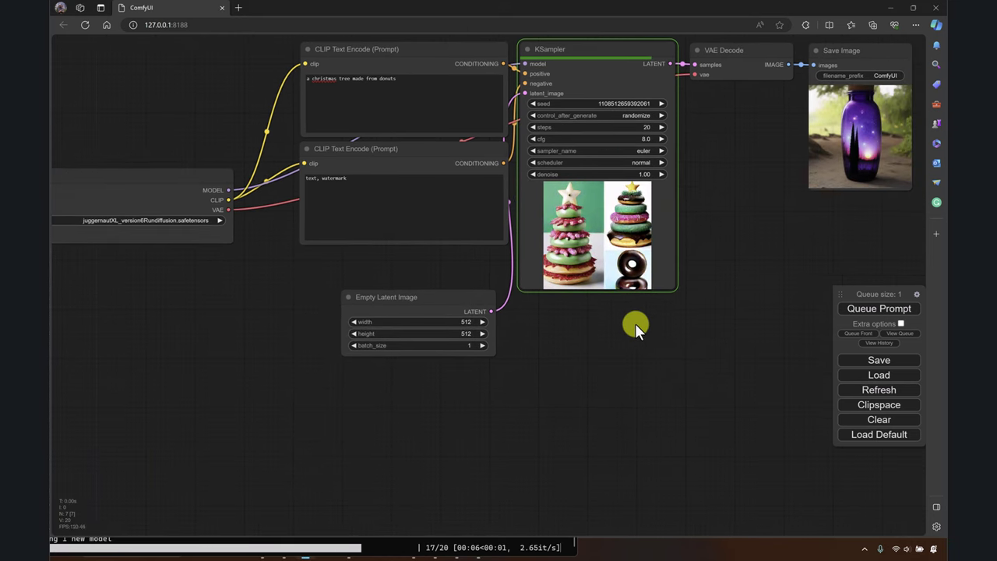
left_click_drag(635, 323, 541, 383)
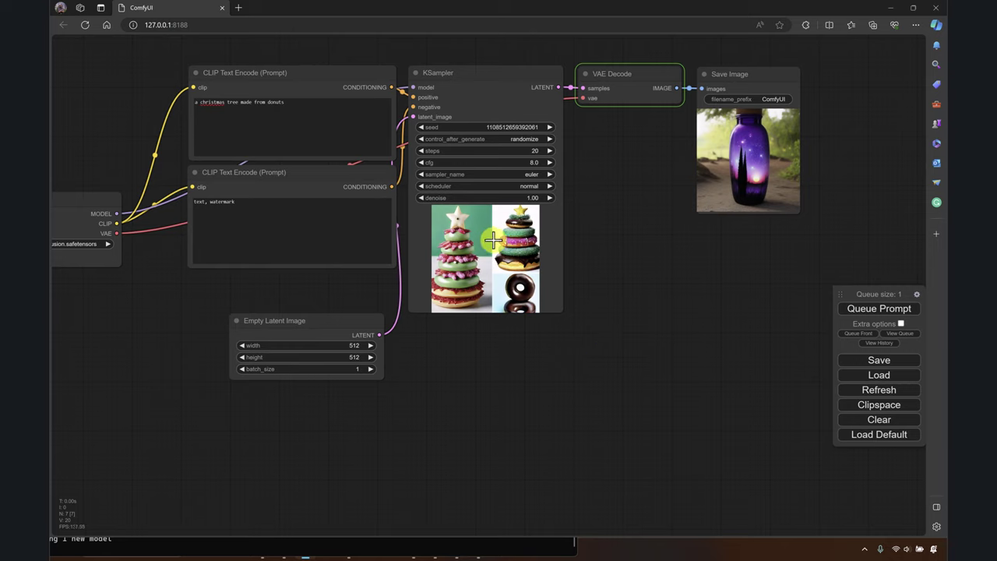
Generate two more images from the same prompt, moving the Save Image node farther from VAE Decode between the runs
left_click(872, 311)
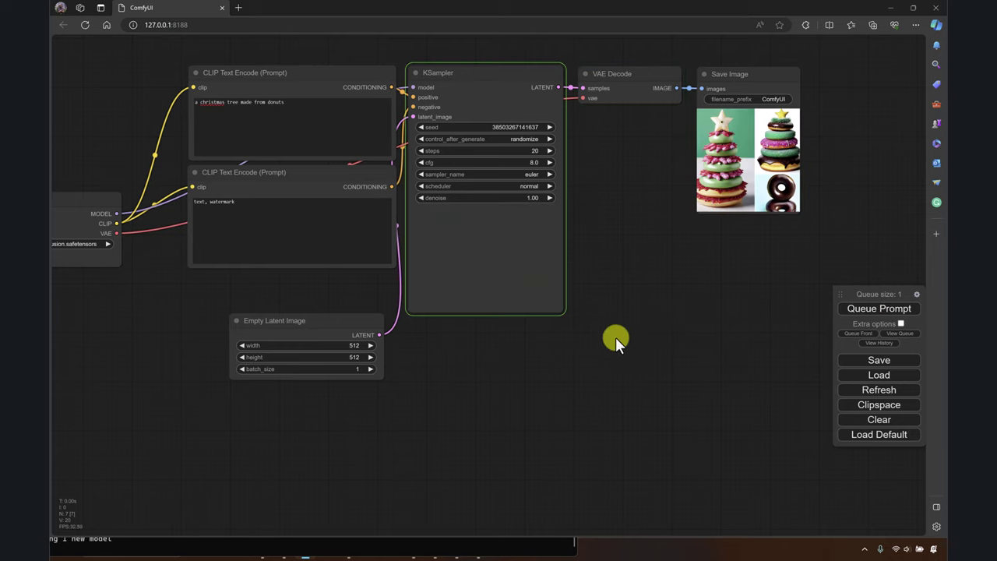
scroll(615, 336, "left", 3)
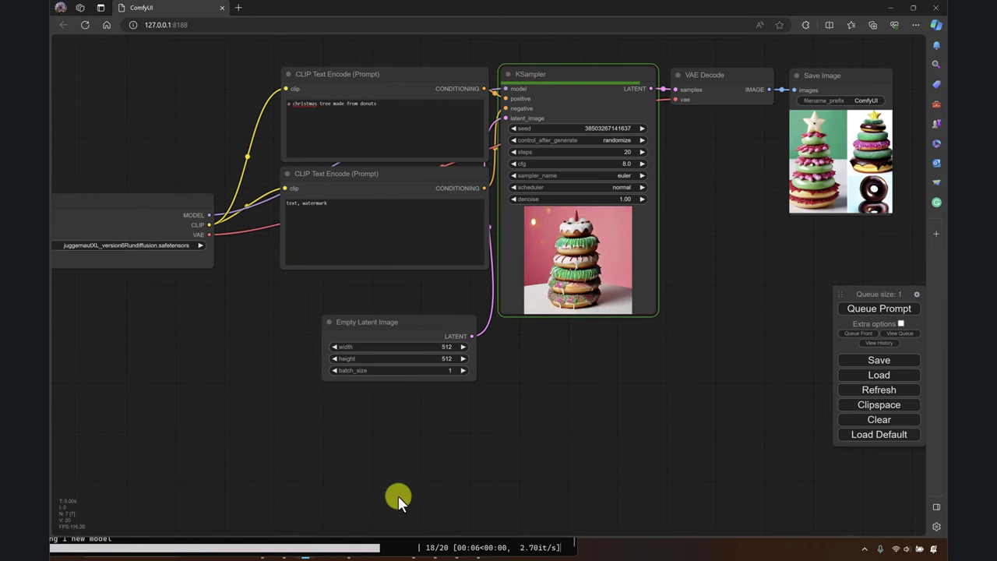
left_click_drag(577, 434, 429, 447)
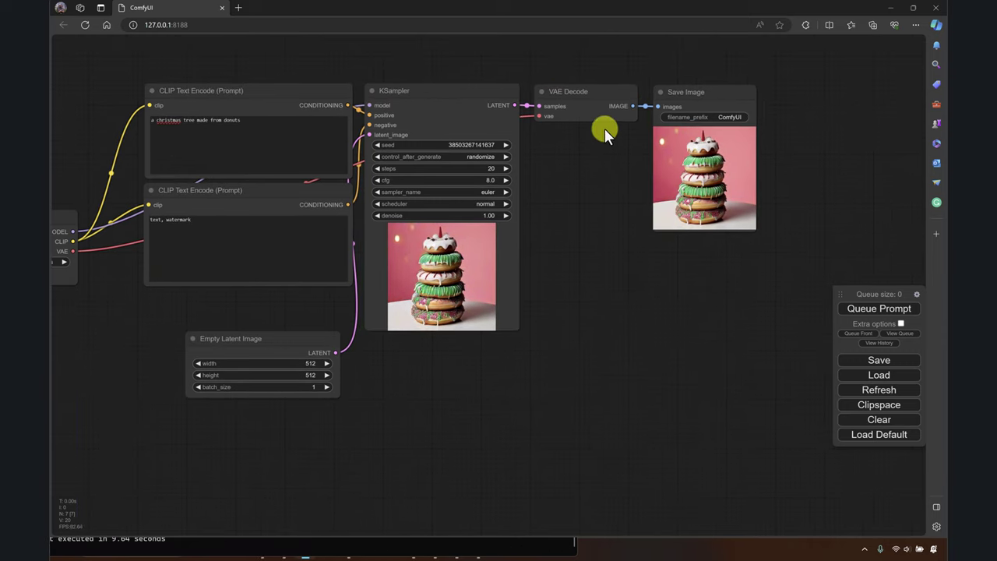
left_click_drag(658, 227, 688, 221)
left_click(858, 311)
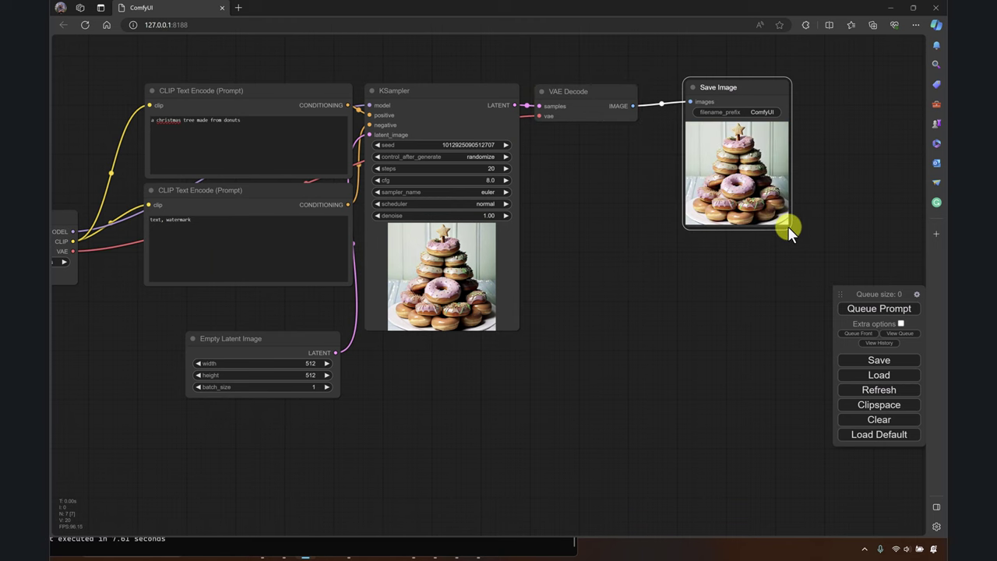
Enlarge the Save Image node for a bigger preview and reposition the Empty Latent Image node beneath the negative prompt
left_click_drag(787, 226, 931, 358)
left_click_drag(824, 372, 679, 420)
left_click_drag(349, 362, 428, 391)
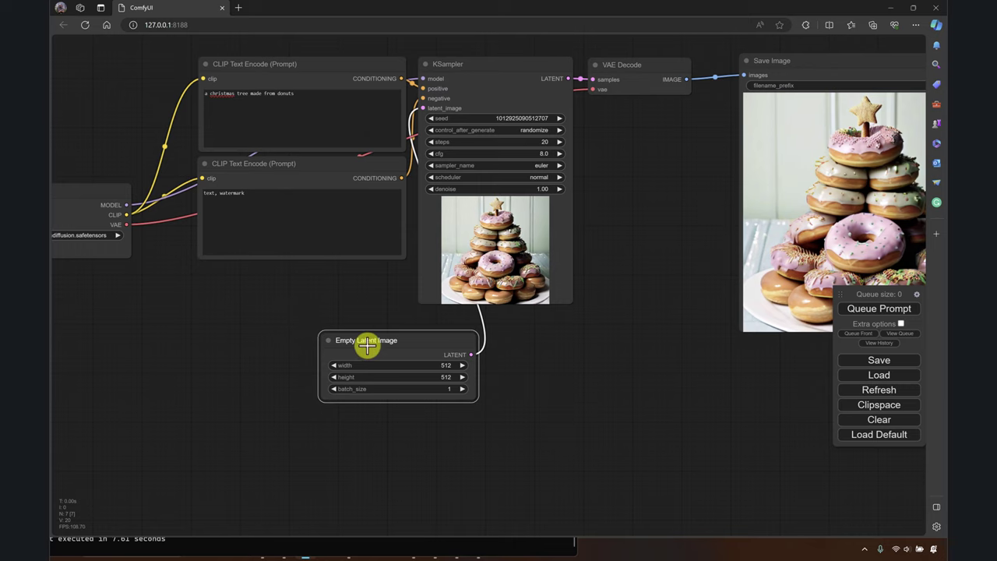
left_click_drag(363, 345, 248, 326)
Append the style keywords from "detailed matte painting" through "Unreal Engine 5", copied from prompts.txt in Sublime Text, to ComfyUI's positive prompt
left_click_drag(295, 94, 196, 90)
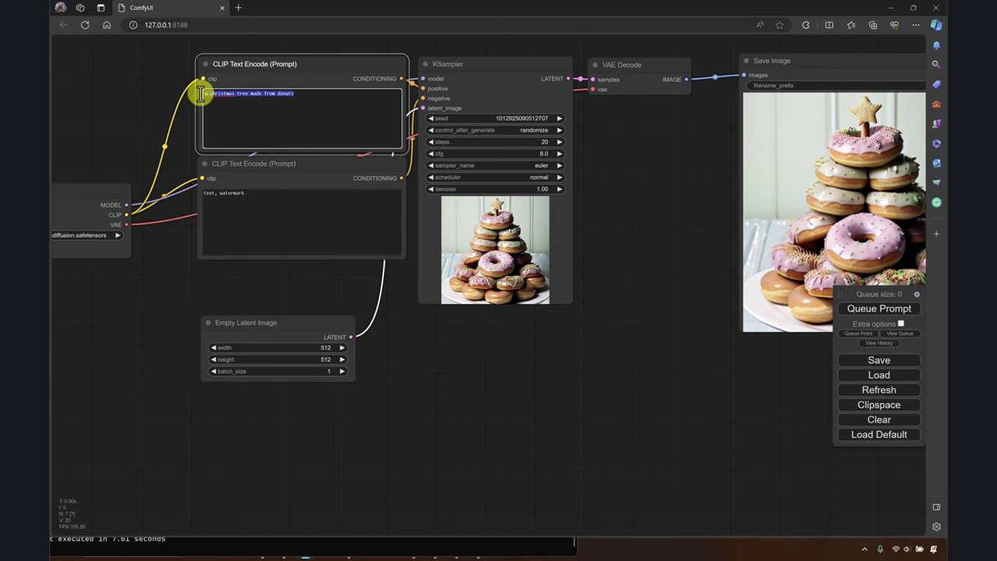
left_click(500, 550)
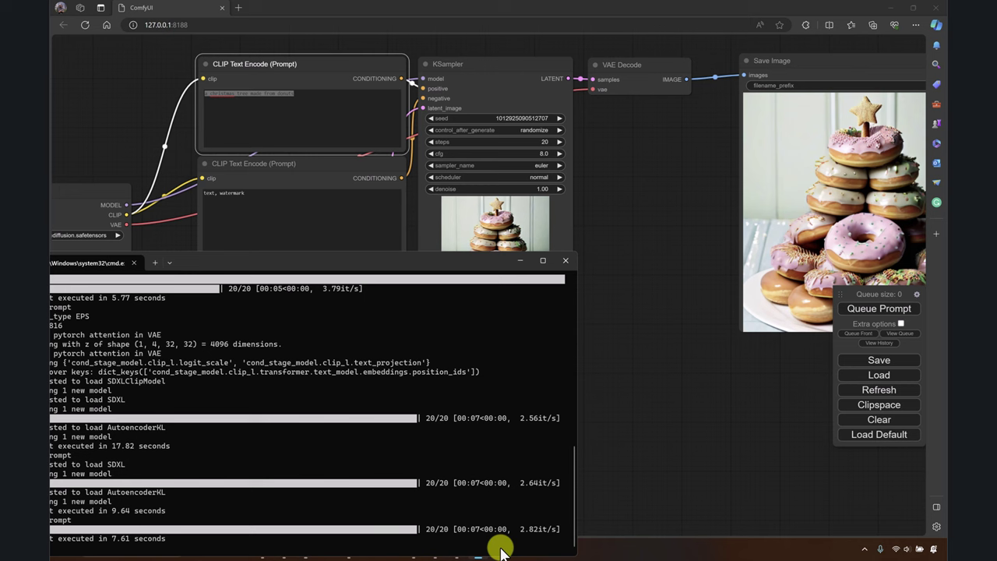
left_click(520, 261)
left_click(913, 7)
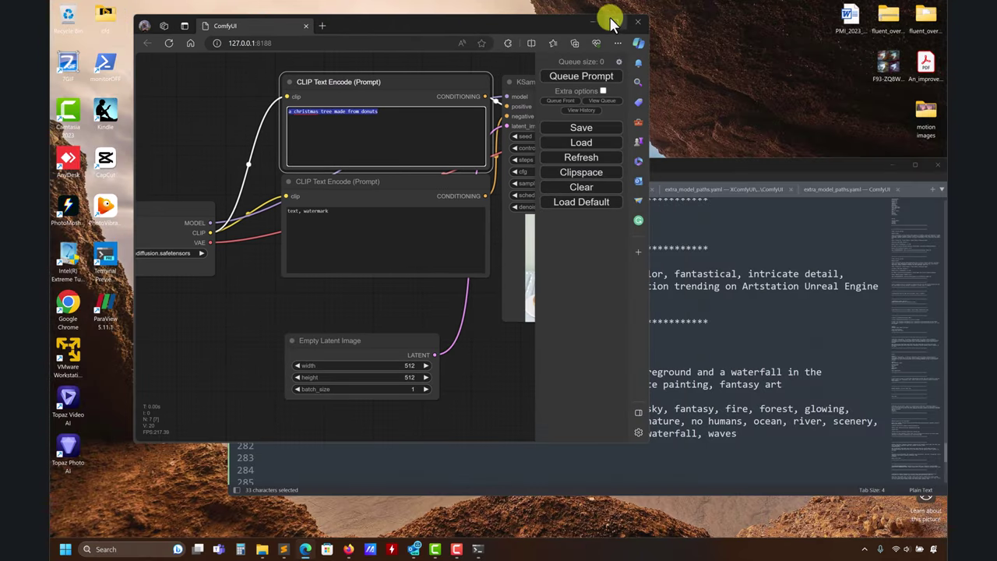
left_click(611, 23)
left_click(283, 549)
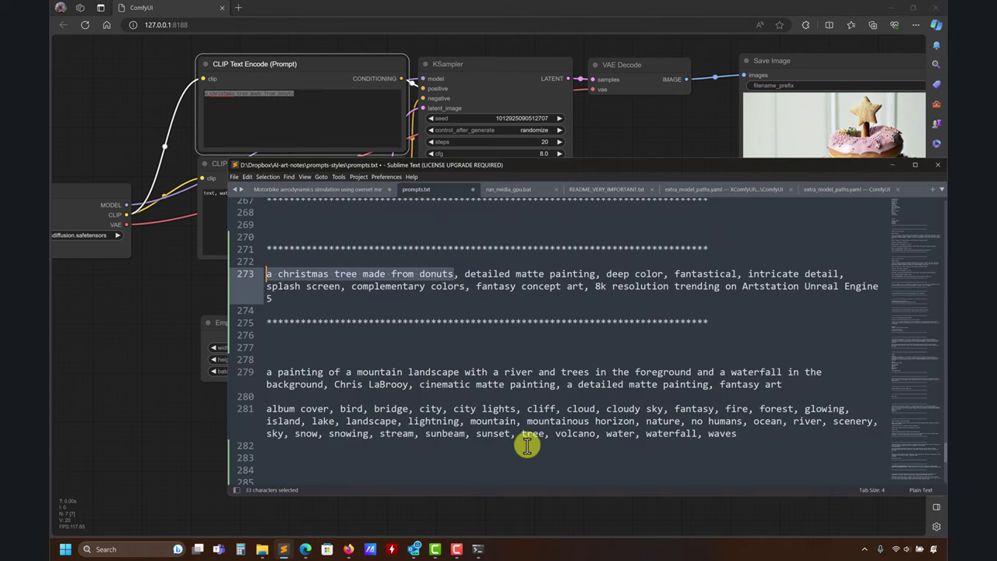
left_click(239, 290)
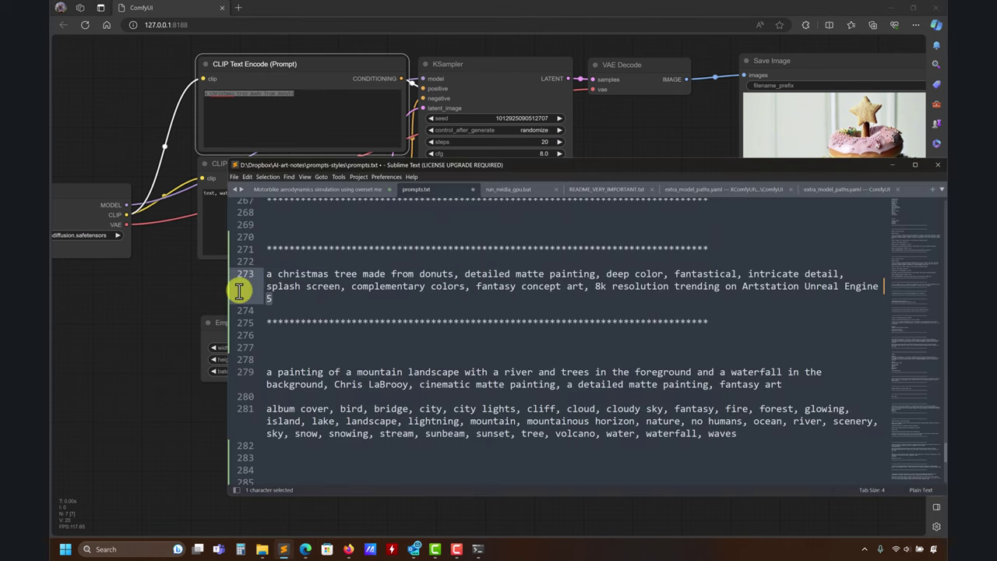
left_click_drag(239, 291, 465, 274)
key("ctrl+c")
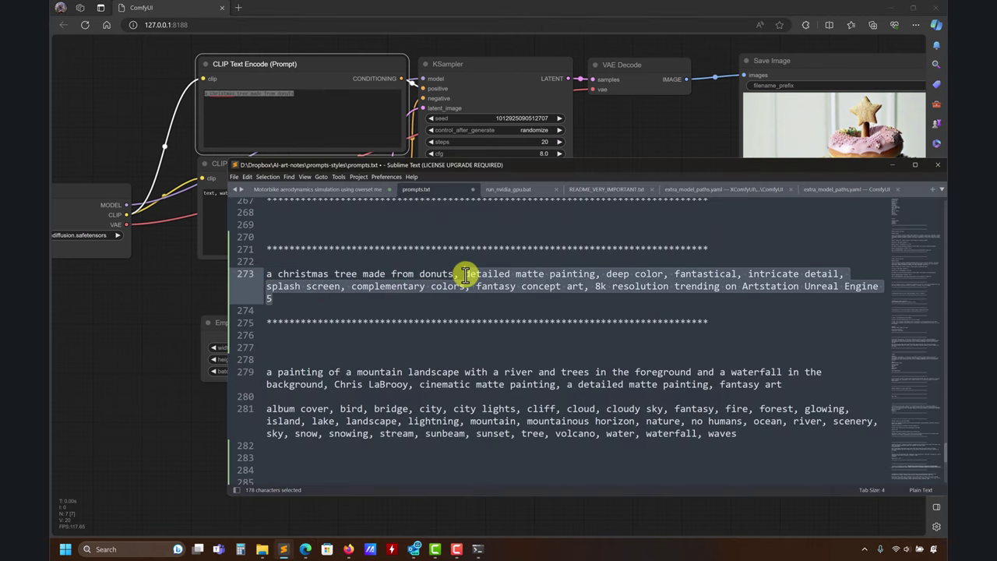
left_click(319, 97)
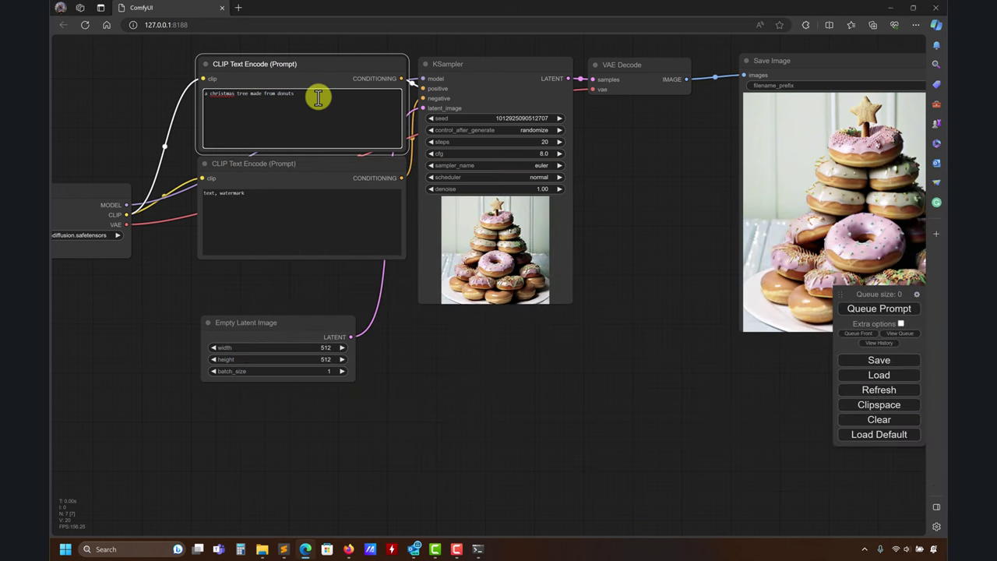
key("ctrl+v")
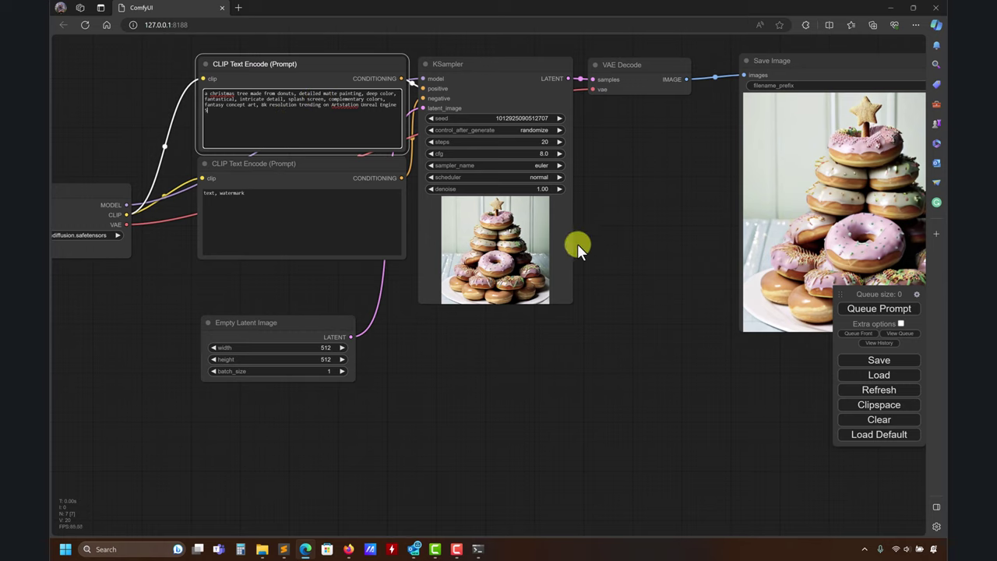
Generate an image from the extended prompt and move the queue menu clear of the Save Image preview
left_click_drag(623, 207, 603, 227)
left_click_drag(872, 295, 615, 297)
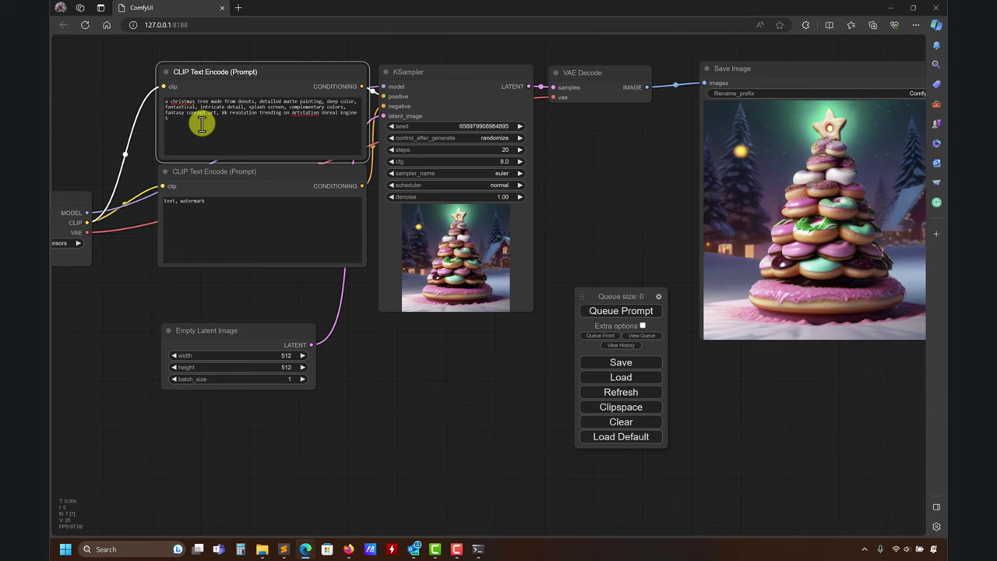
left_click_drag(853, 366, 692, 356)
left_click_drag(50, 105, 202, 138)
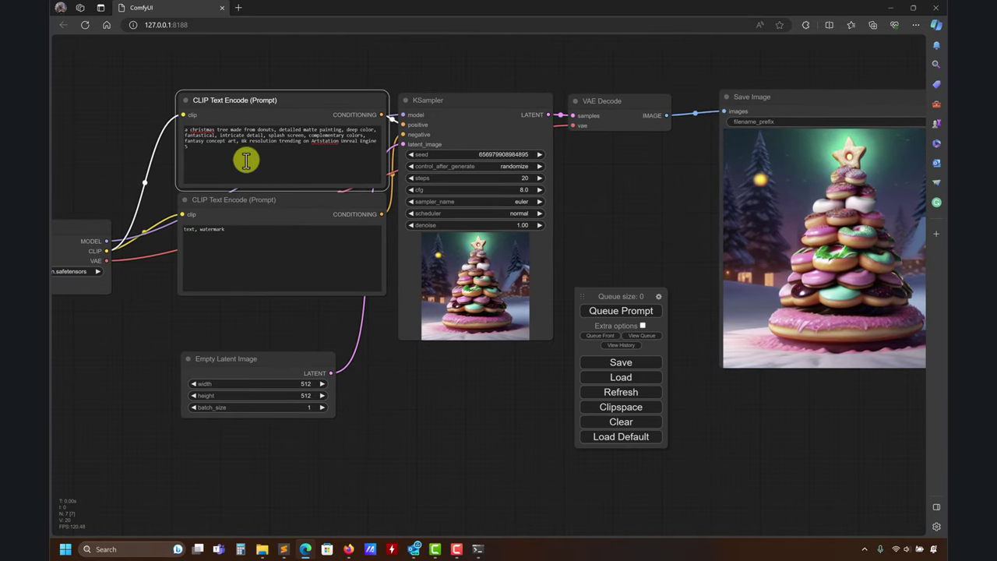
Move the negative prompt node slightly lower and add "trees" to its text after "watermark"
left_click(264, 213)
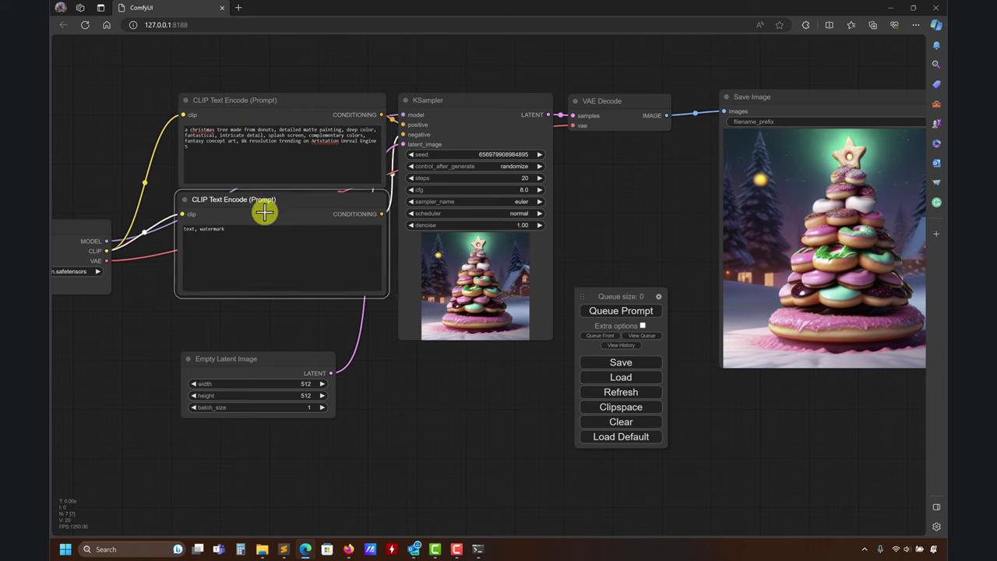
left_click_drag(264, 213, 261, 226)
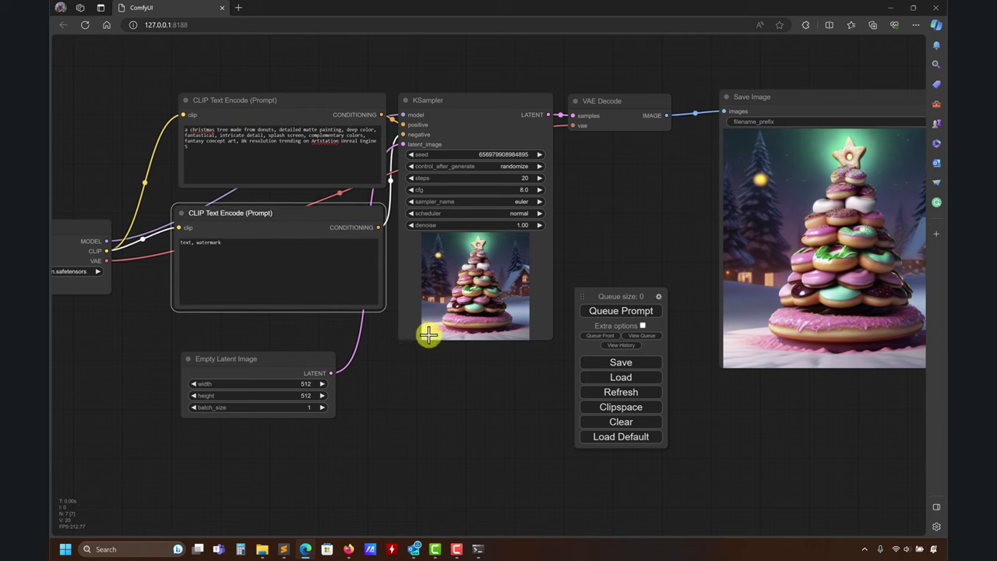
left_click(245, 246)
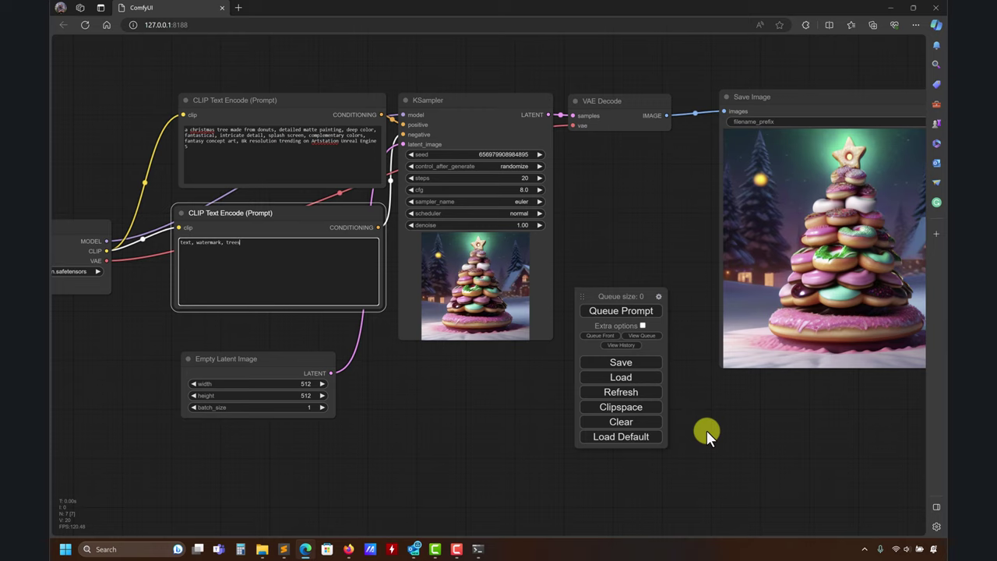
Go to an empty area of the canvas away from the existing workflow and move the queue menu to its opposite side
left_click_drag(706, 430, 695, 347)
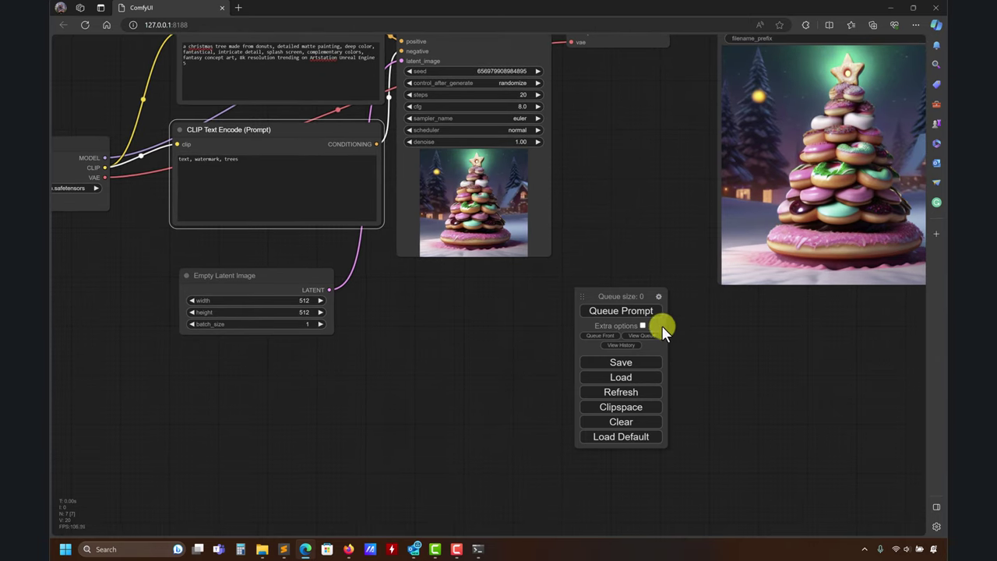
left_click_drag(625, 296, 853, 348)
left_click_drag(538, 329, 680, 319)
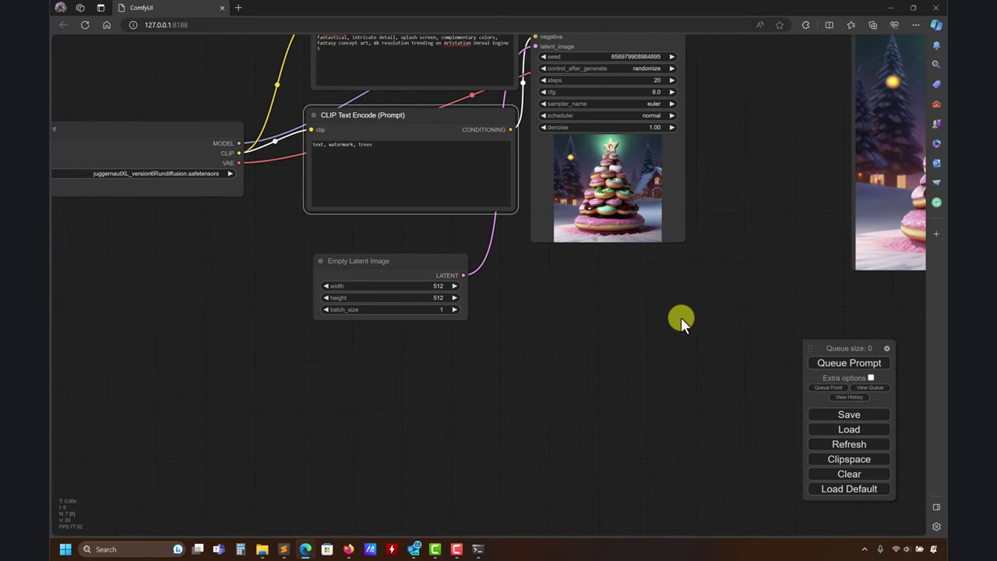
left_click_drag(451, 400, 565, 414)
mouse_move(421, 438)
left_mouse_down()
mouse_move(485, 334)
mouse_move(489, 437)
left_mouse_up()
left_click_drag(805, 348, 154, 219)
left_click_drag(428, 438, 487, 278)
left_click_drag(464, 265, 464, 216)
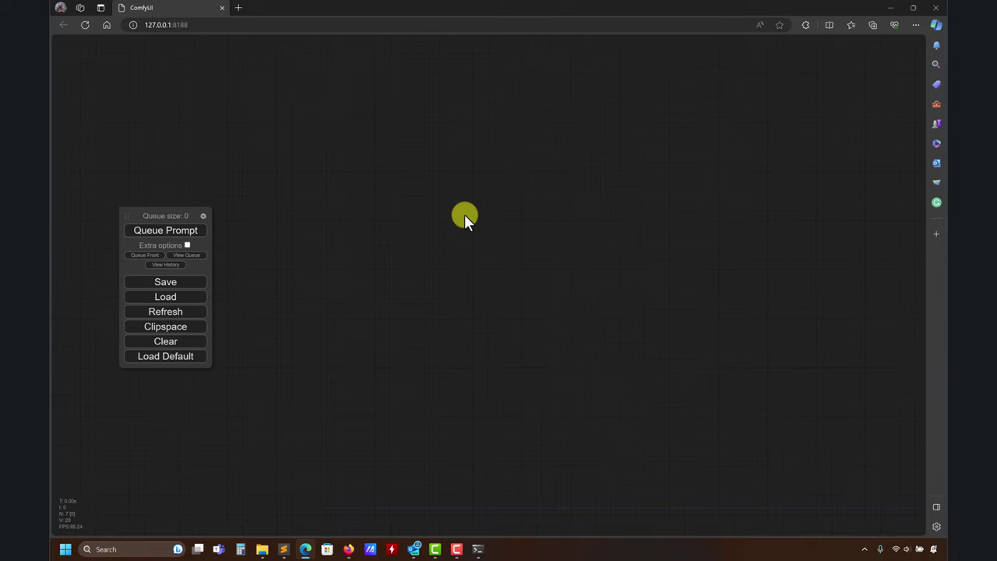
Browse the node categories and add a Load Checkpoint node from the loaders category to the empty canvas area
right_click(380, 179)
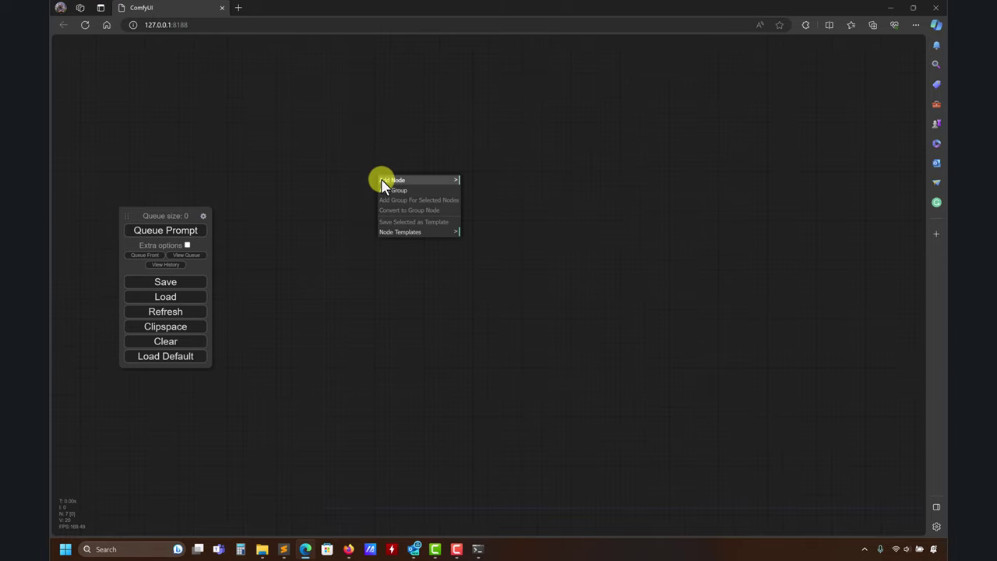
left_click(391, 182)
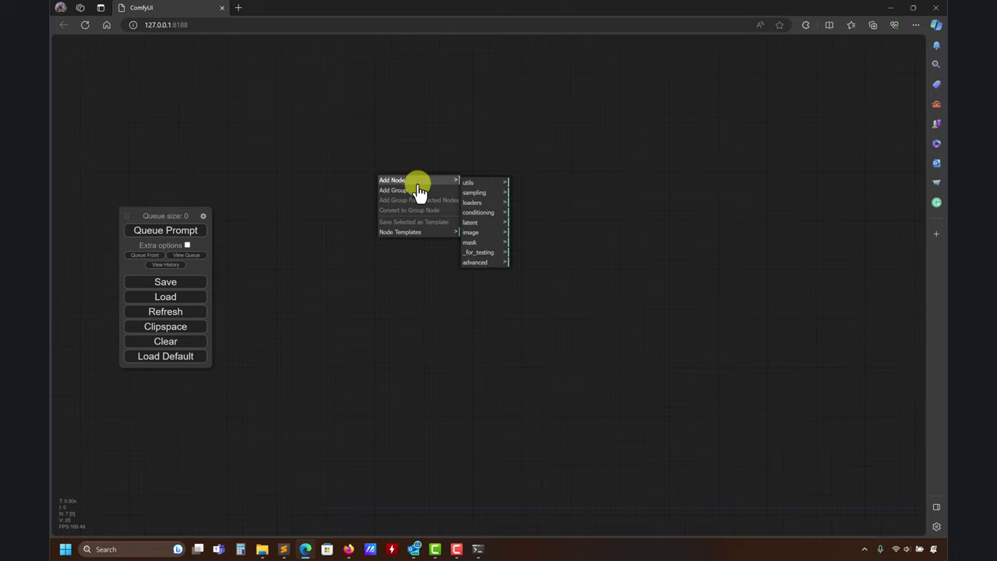
left_click(491, 185)
left_click(489, 194)
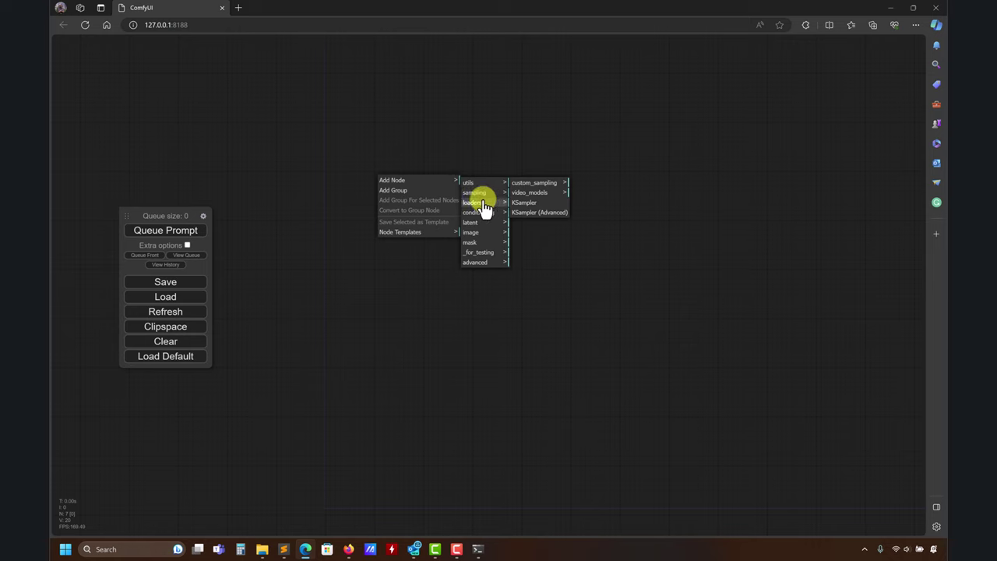
left_click(482, 203)
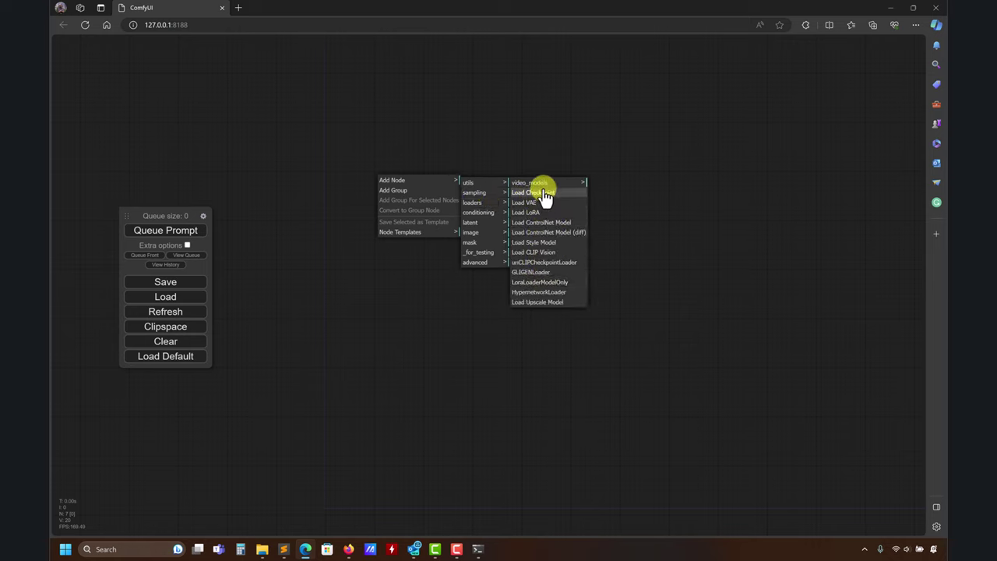
left_click(543, 194)
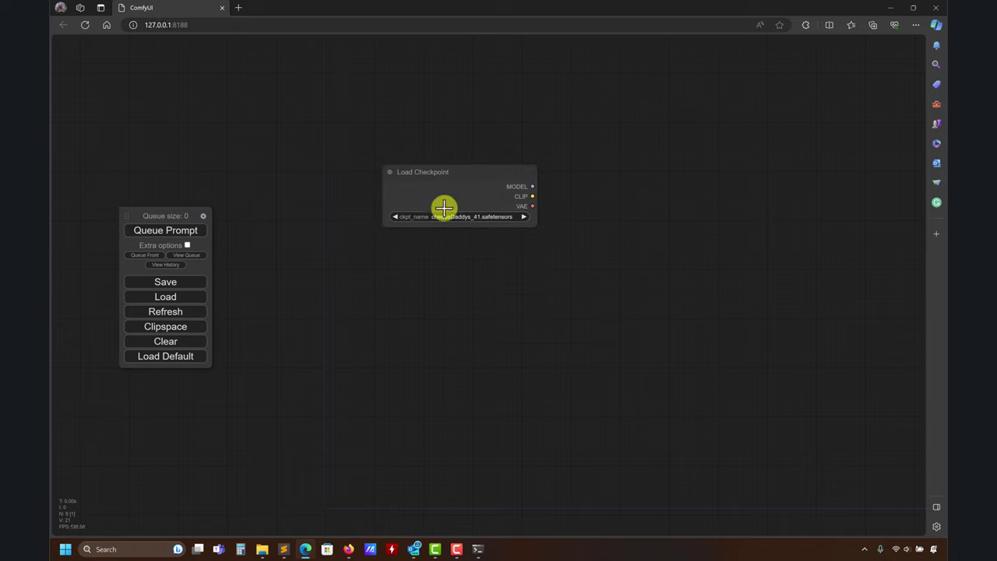
Reposition and widen the new Load Checkpoint node, and choose cheeseDaddys_41.safetensors as its checkpoint
left_click_drag(464, 176, 439, 169)
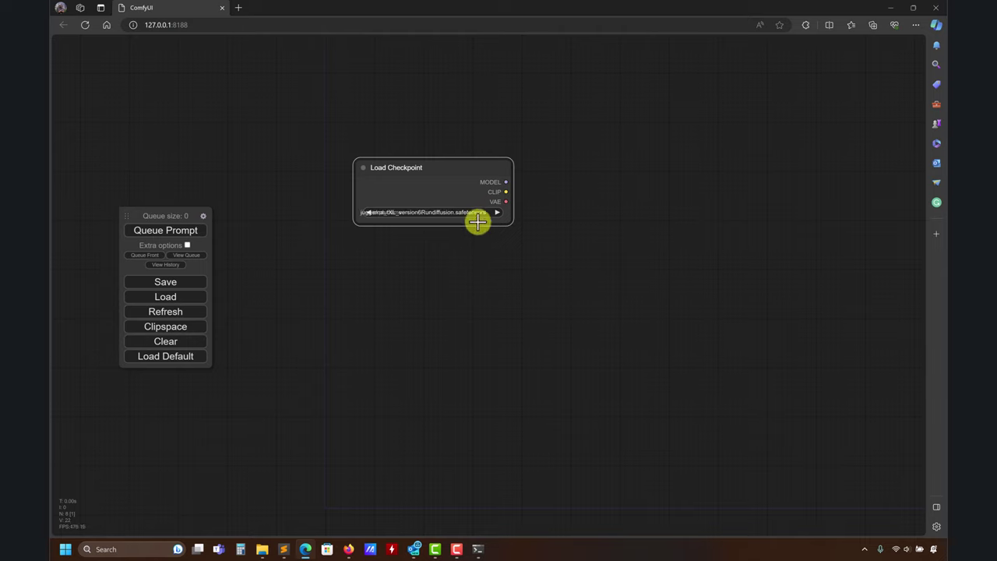
left_click(502, 233)
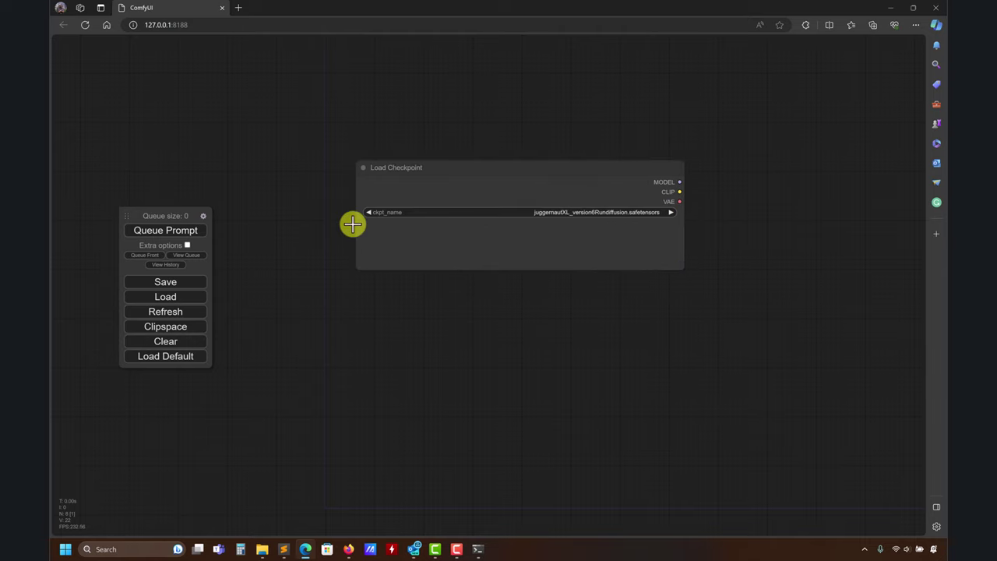
left_click(387, 213)
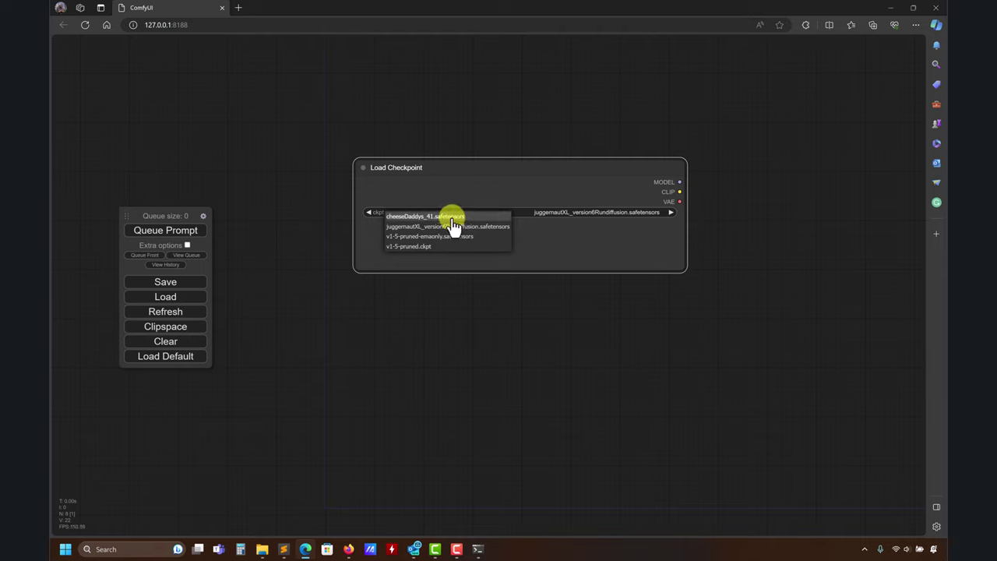
left_click(416, 216)
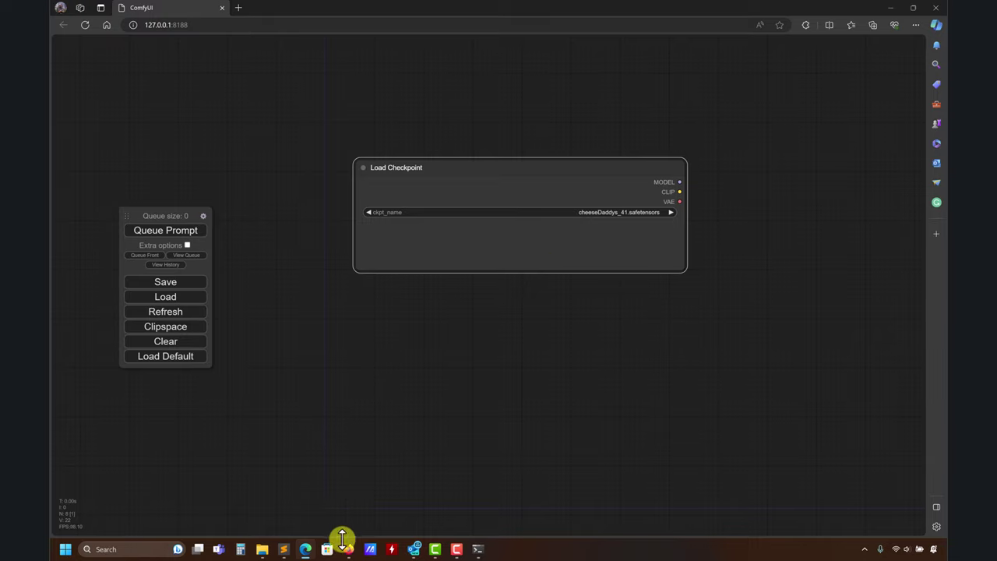
Search Civitai for "cheese" in Firefox, view the Cheese Daddy's Landscapes mix model page, and return to ComfyUI
left_click(322, 513)
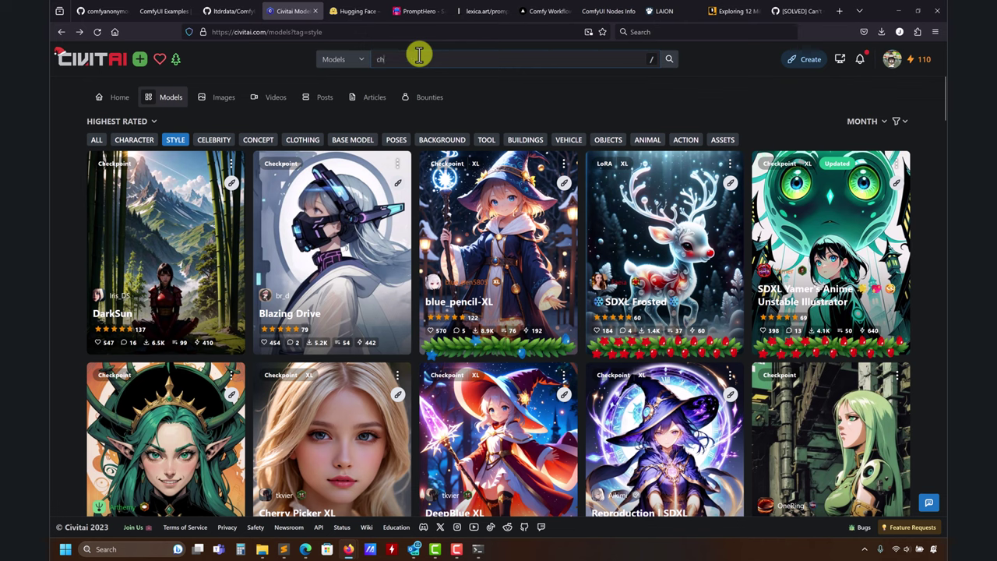
type("se")
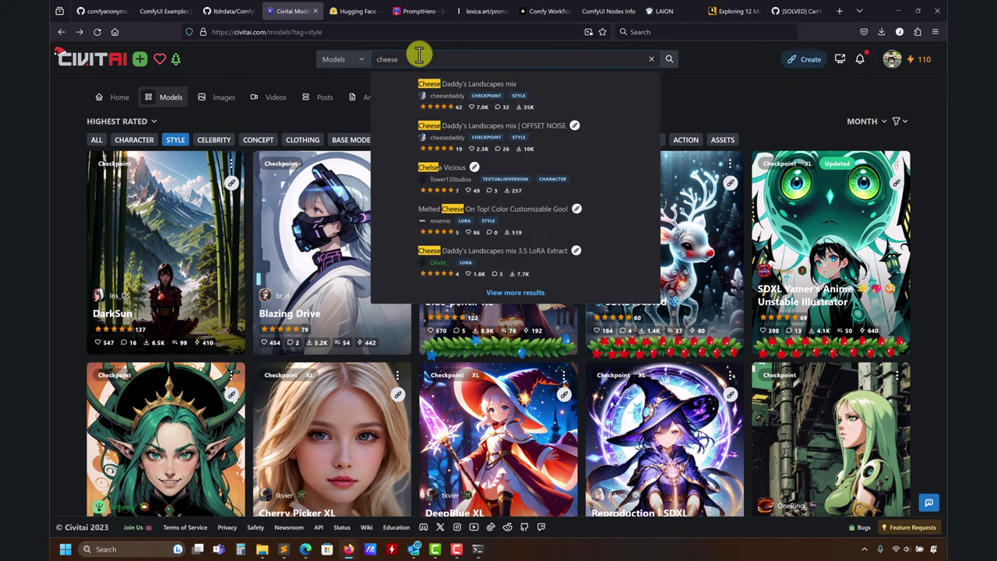
left_click(460, 86)
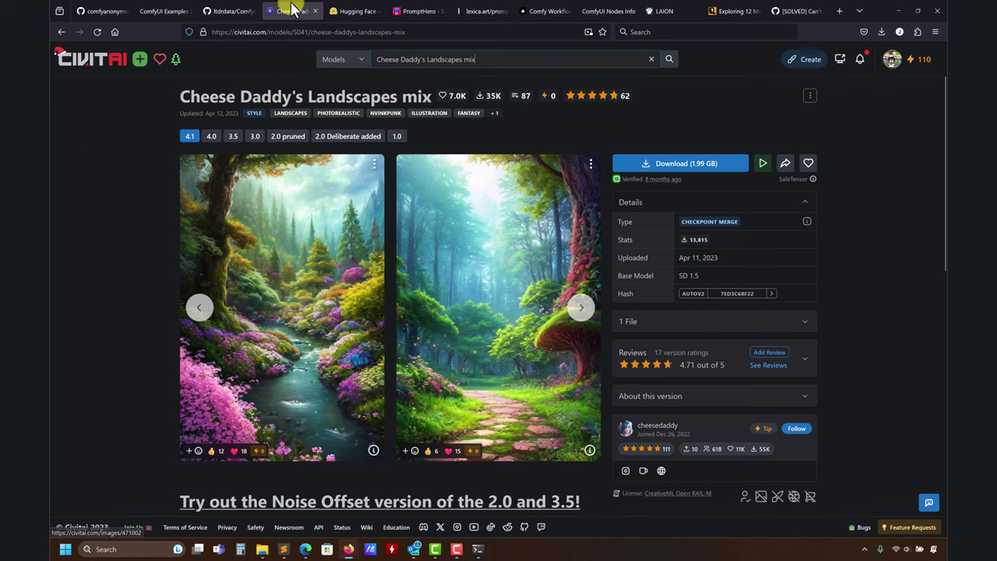
left_click(896, 10)
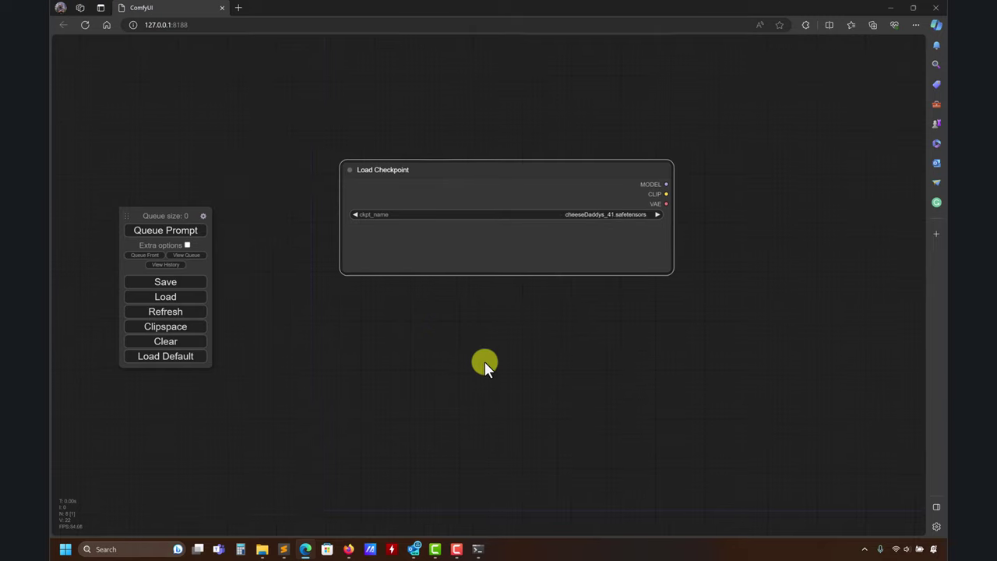
Create a CLIP Text Encode node from the new Load Checkpoint's CLIP output and place it above and beyond the checkpoint node
left_click_drag(460, 388, 487, 375)
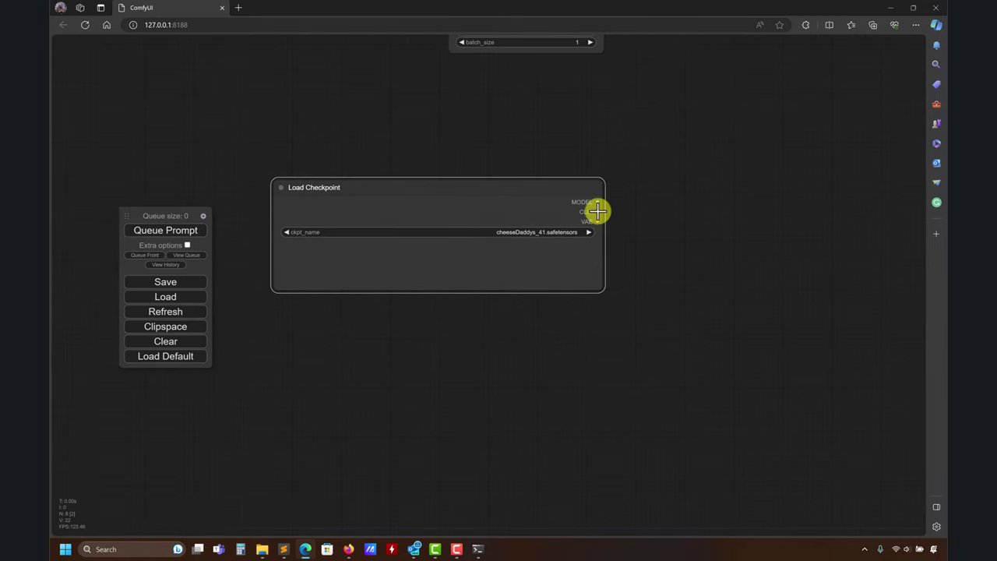
left_click_drag(693, 213, 732, 212)
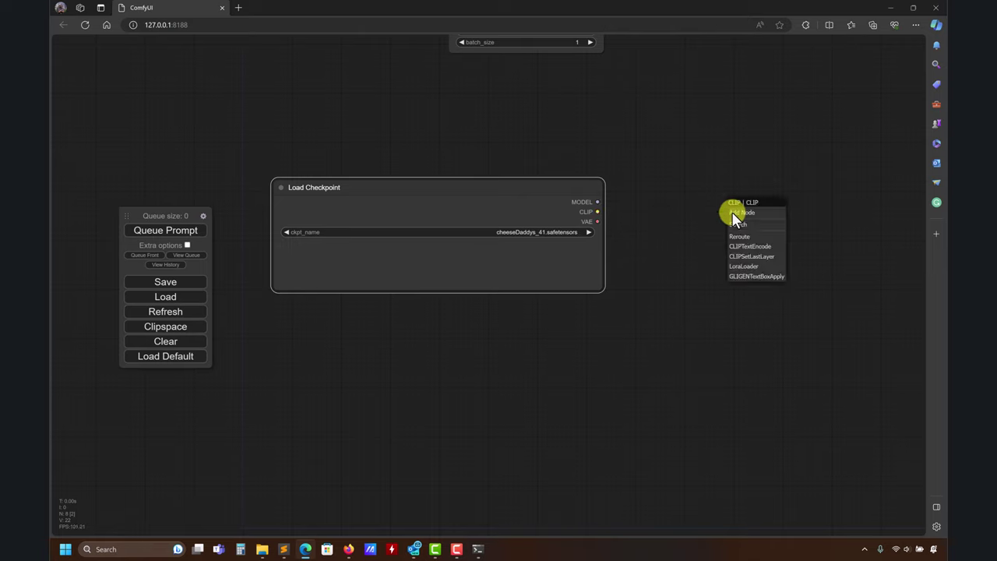
left_click(750, 252)
left_click_drag(750, 252, 565, 135)
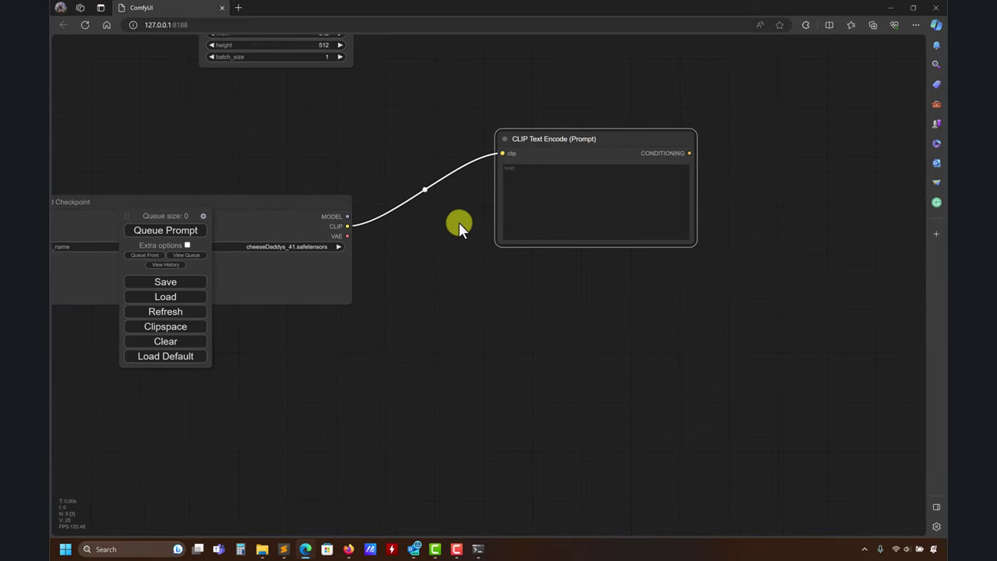
Create a second CLIP Text Encode node from the same CLIP output and place it directly beneath the first one
left_click_drag(480, 296, 545, 289)
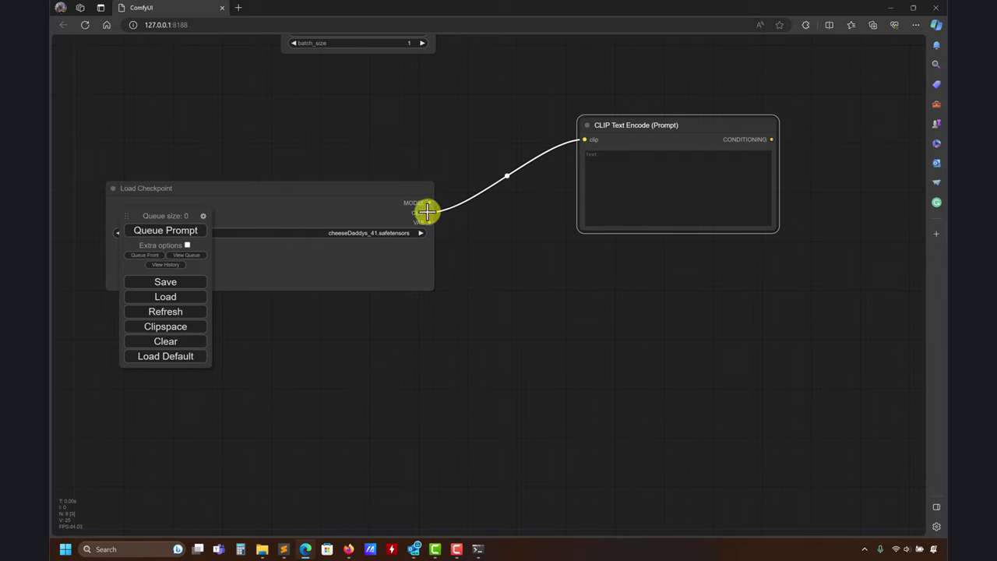
left_click_drag(427, 211, 584, 306)
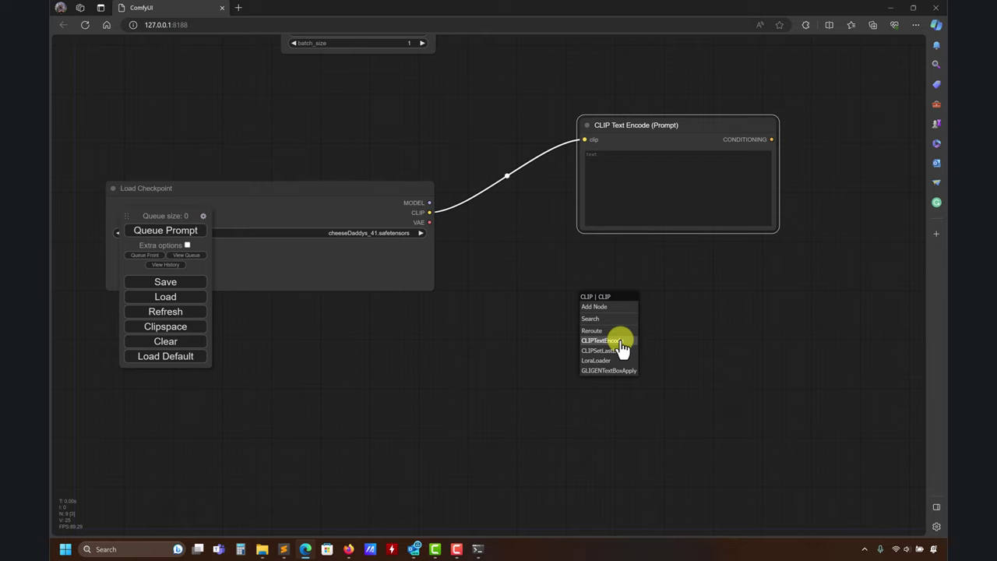
left_click(622, 347)
left_click_drag(648, 298, 668, 260)
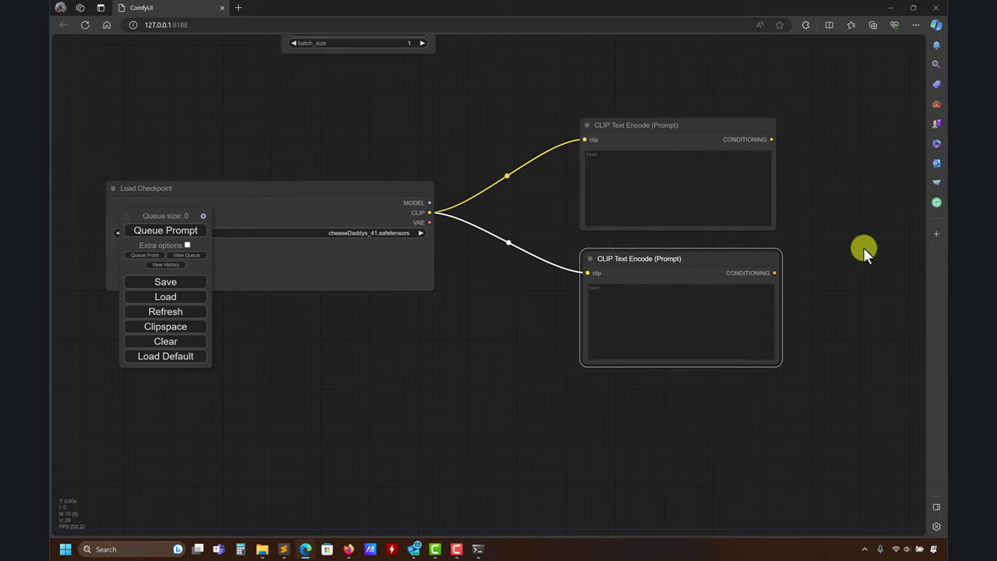
Examine how the existing workflow above links its prompt nodes, Empty Latent Image, KSampler and VAE Decode, compared with the new nodes
left_click_drag(863, 246, 828, 251)
scroll(828, 251, "up", 10)
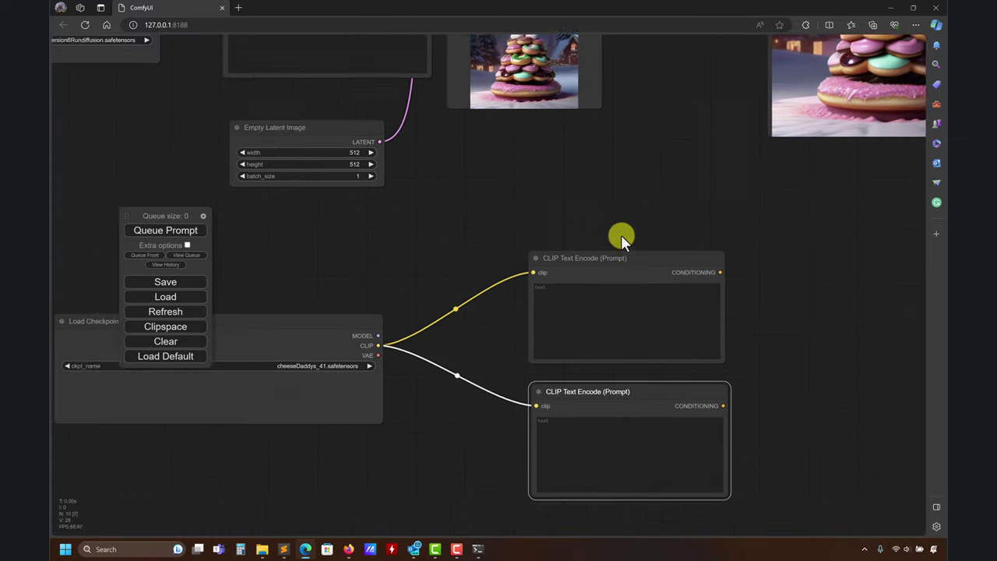
scroll(596, 372, "left", 3)
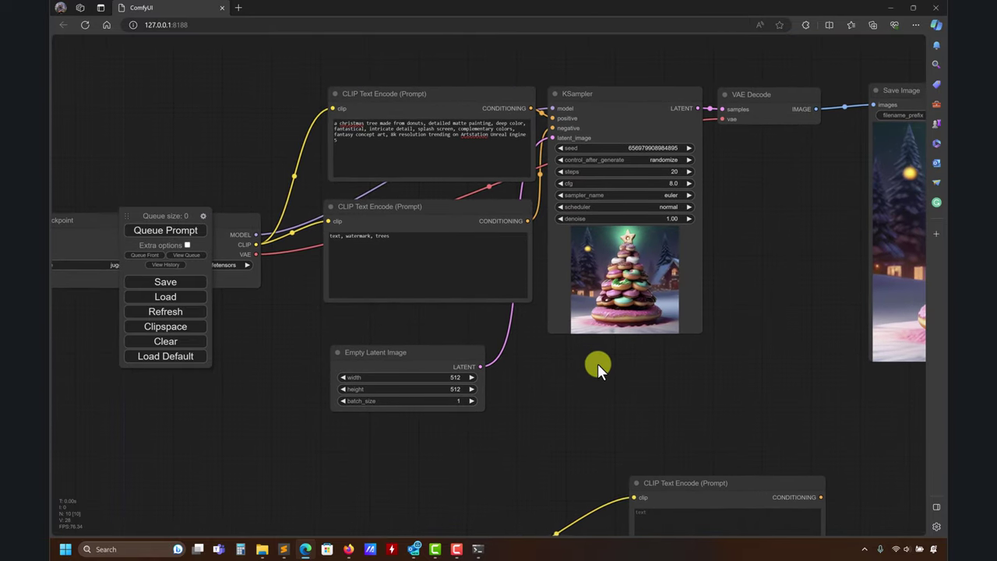
scroll(556, 346, "down", 2)
left_click_drag(650, 437, 541, 213)
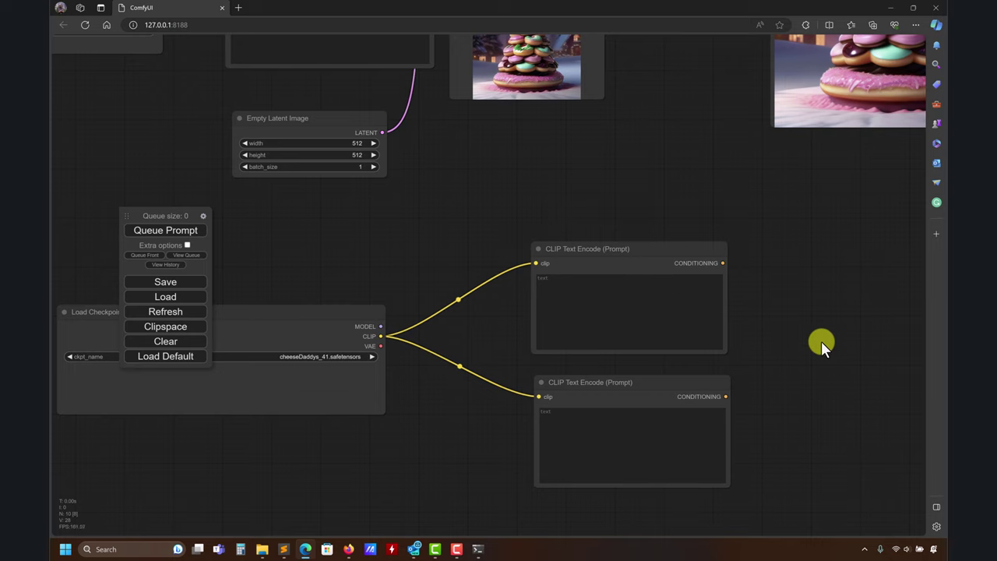
scroll(821, 340, "up", 1)
left_click_drag(666, 224, 520, 179)
scroll(517, 177, "right", 4)
scroll(517, 178, "down", 1)
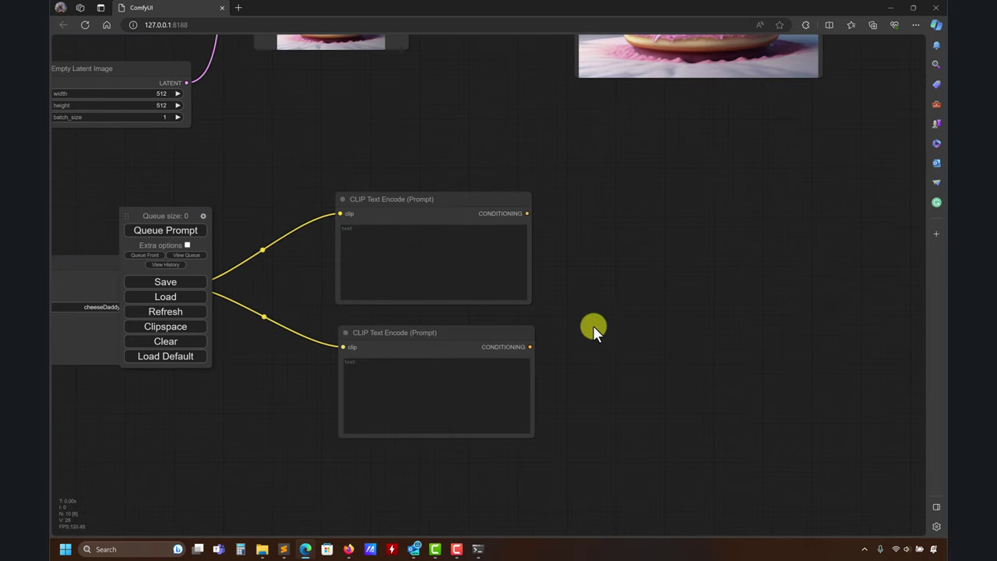
scroll(635, 326, "left", 6)
scroll(634, 326, "down", 2)
scroll(607, 362, "up", 2)
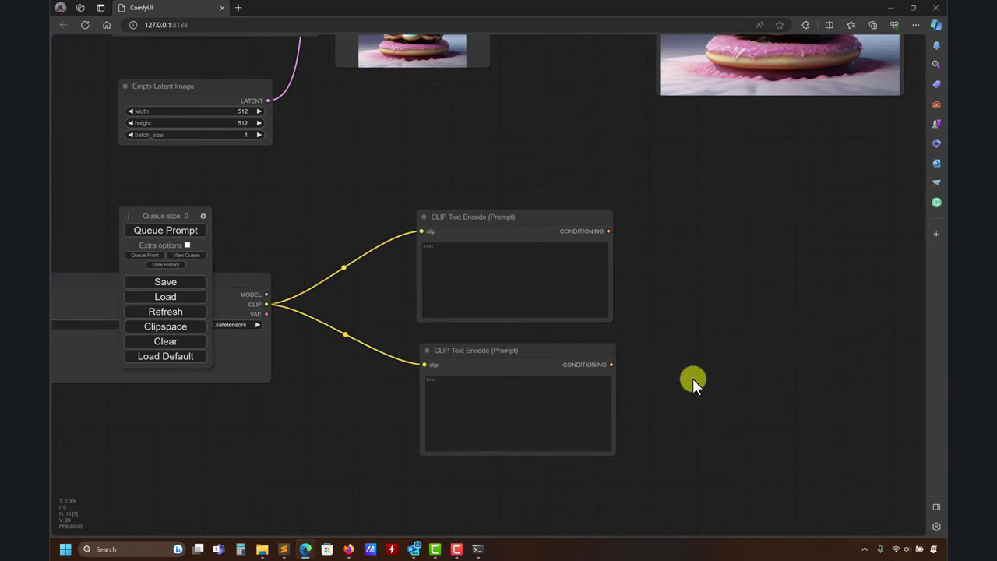
Create a KSampler node from the CONDITIONING output of the upper new CLIP Text Encode node, leaving space between the two nodes
scroll(657, 256, "right", 5)
scroll(657, 256, "down", 3)
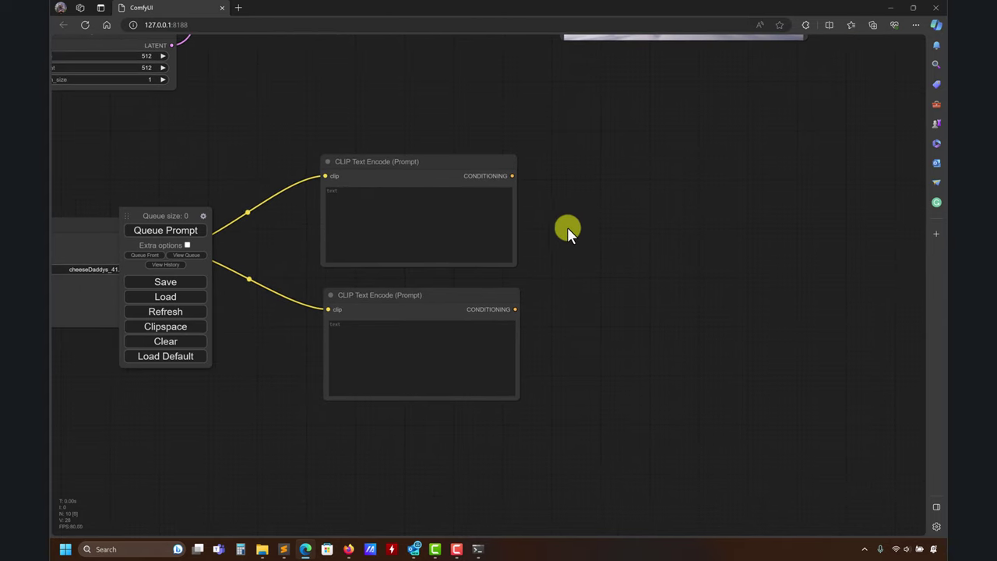
left_click_drag(514, 177, 662, 201)
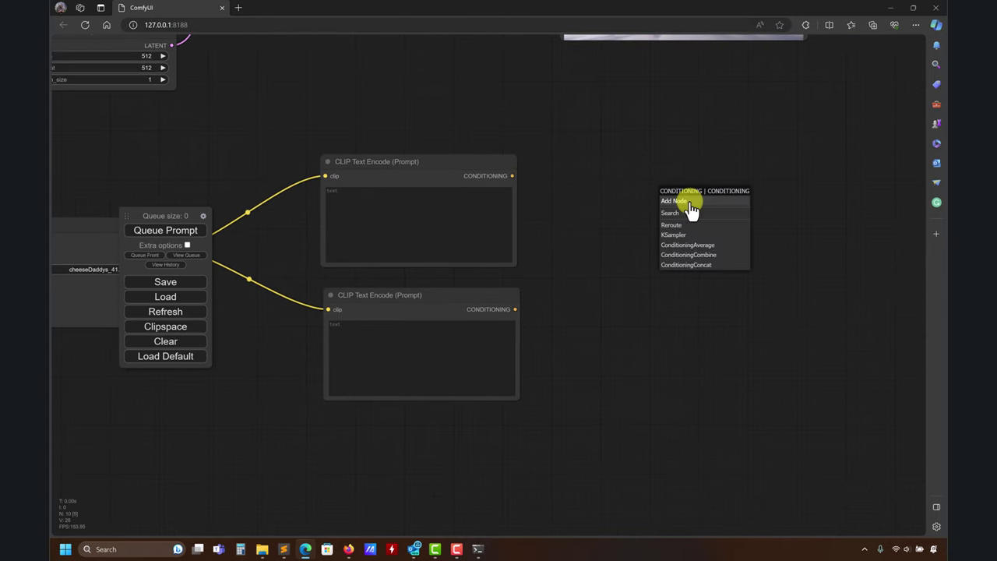
left_click(690, 234)
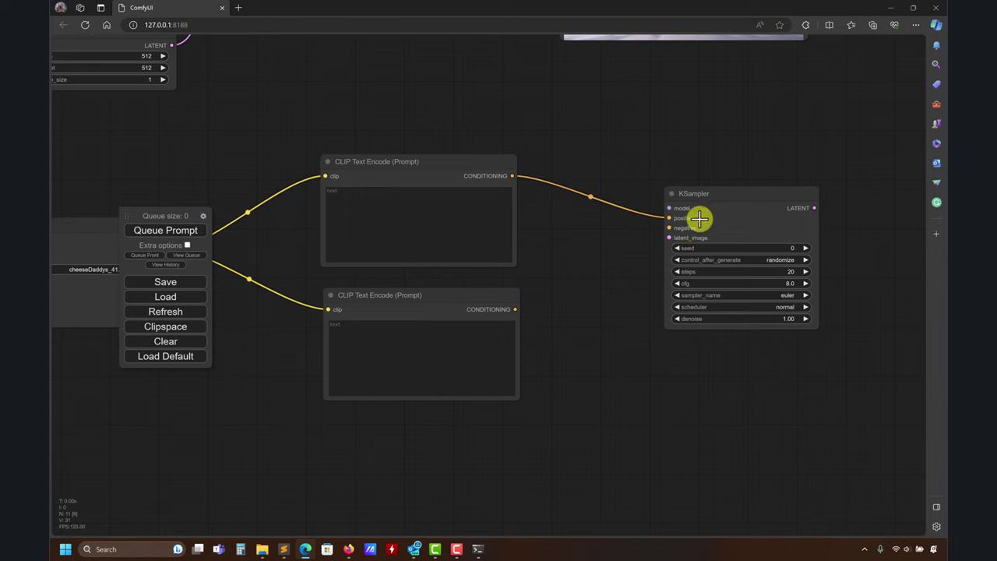
Connect the new KSampler's negative input to the lower CLIP Text Encode node and its model input to Load Checkpoint's MODEL output
left_click_drag(669, 227, 515, 310)
left_click_drag(553, 360, 711, 370)
left_click_drag(819, 211, 322, 243)
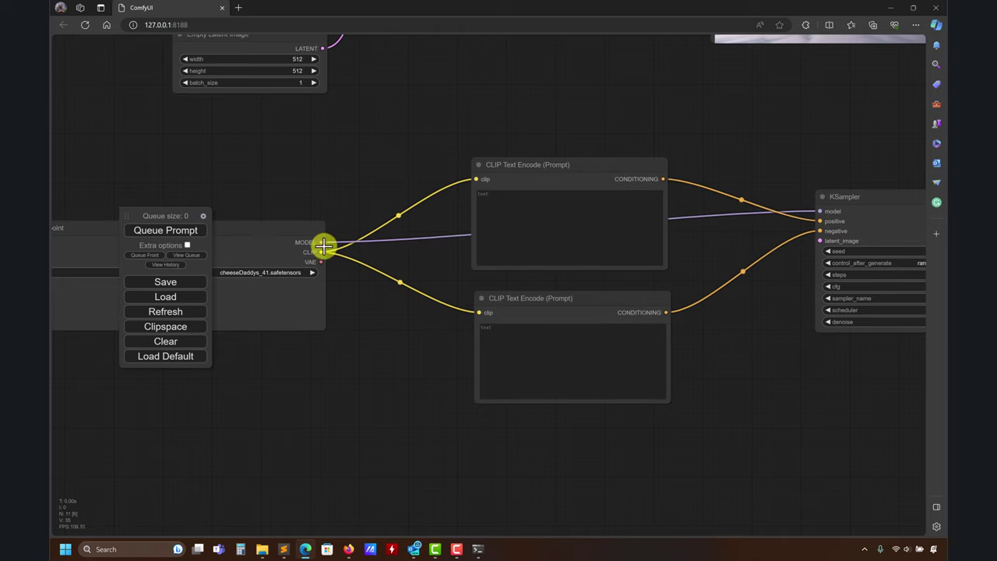
Shift the lower CLIP Text Encode node slightly toward the KSampler
left_click_drag(379, 380, 373, 356)
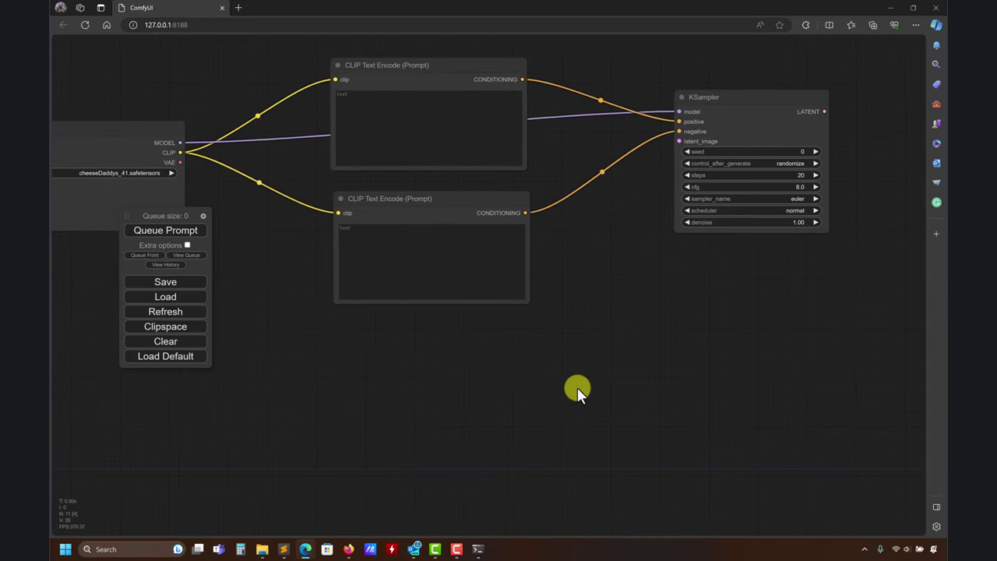
left_click_drag(580, 390, 512, 416)
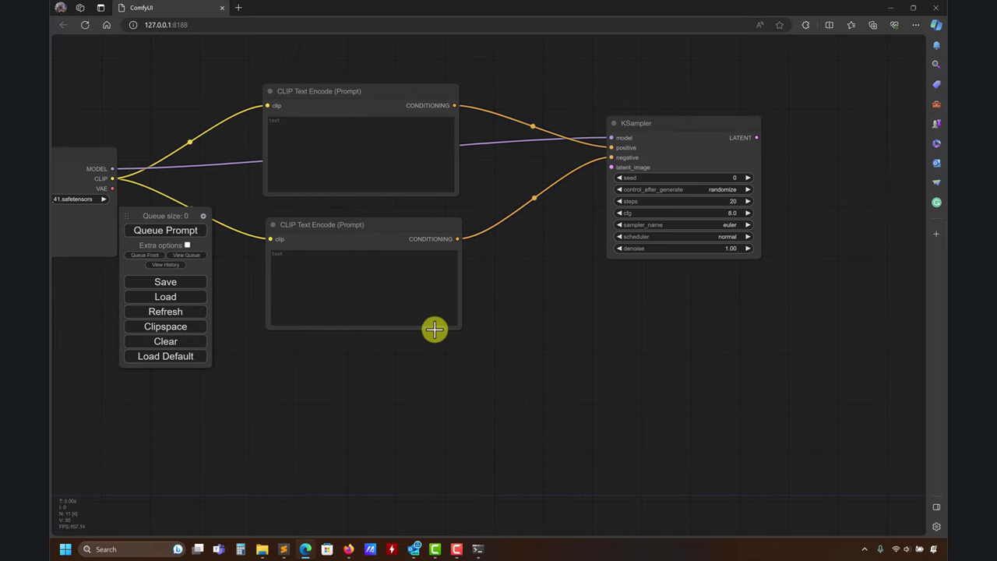
left_click_drag(434, 328, 650, 301)
left_click_drag(601, 205, 374, 226)
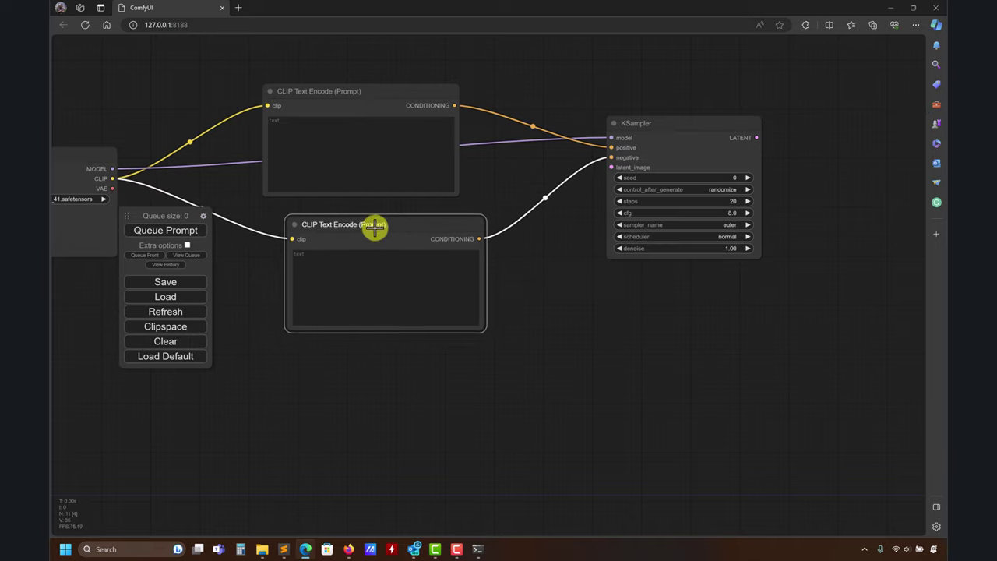
left_click_drag(528, 317, 594, 303)
Move the queue control panel a little lower, clear of the Load Checkpoint node and its links
left_click_drag(218, 132, 287, 127)
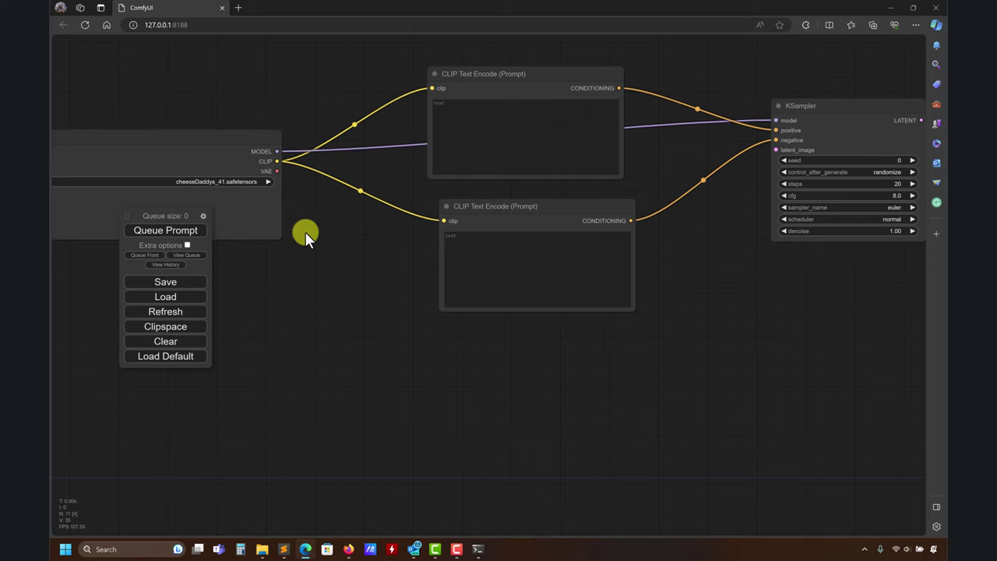
left_click_drag(304, 231, 188, 186)
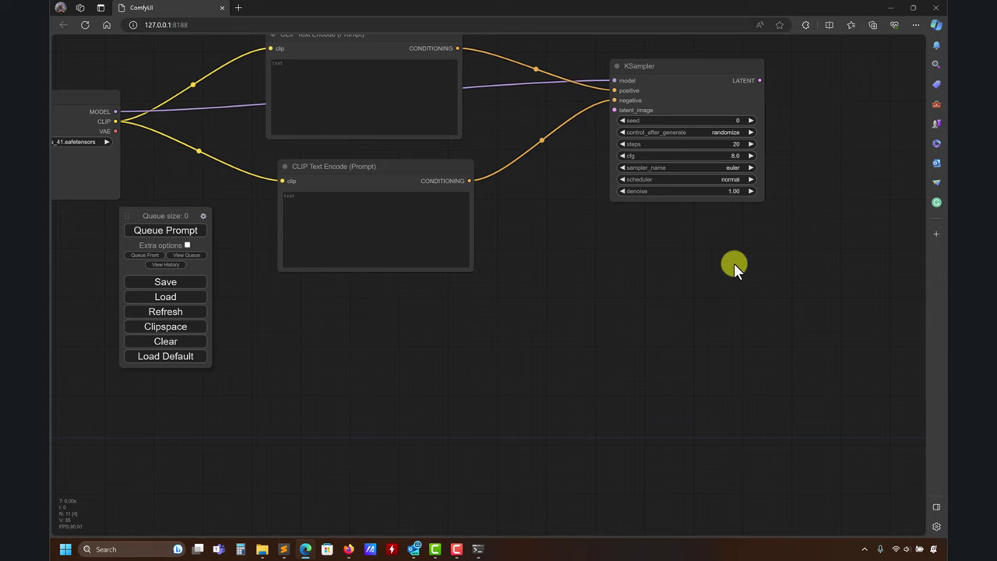
left_click_drag(712, 280, 679, 302)
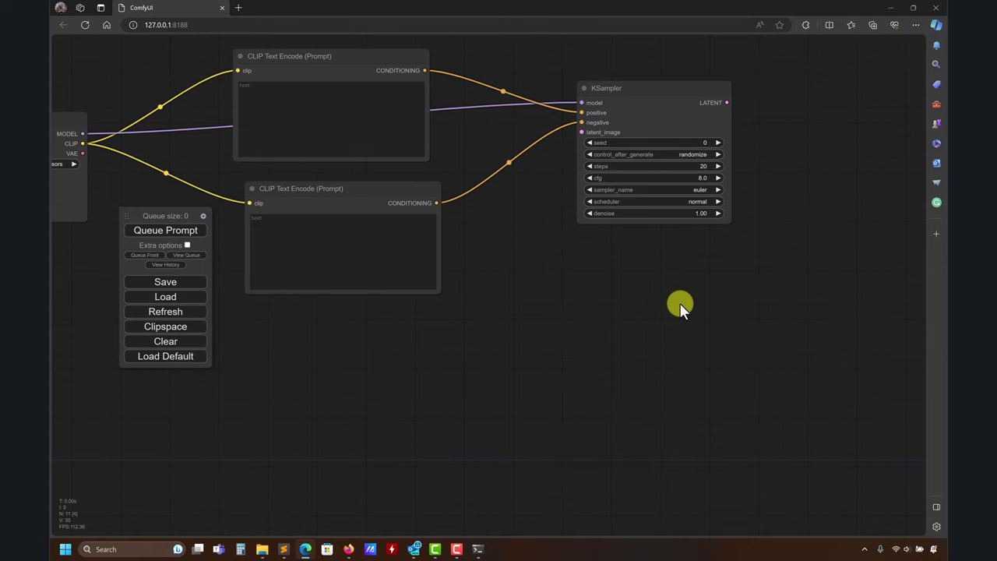
left_click_drag(679, 302, 732, 291)
left_click_drag(162, 222, 140, 258)
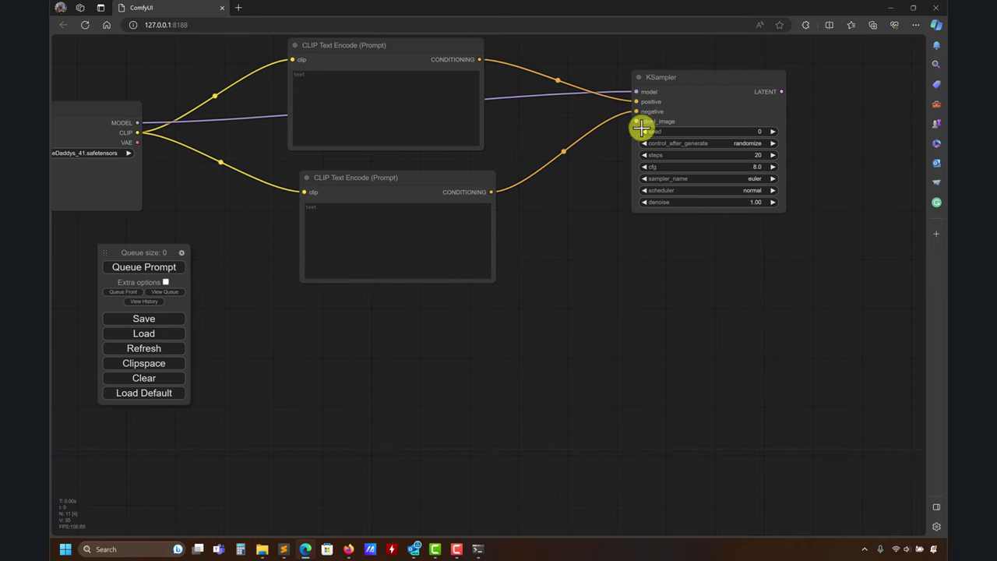
Create an Empty Latent Image node from the KSampler's latent_image input and place it beneath the lower CLIP Text Encode node
left_click_drag(637, 122, 511, 394)
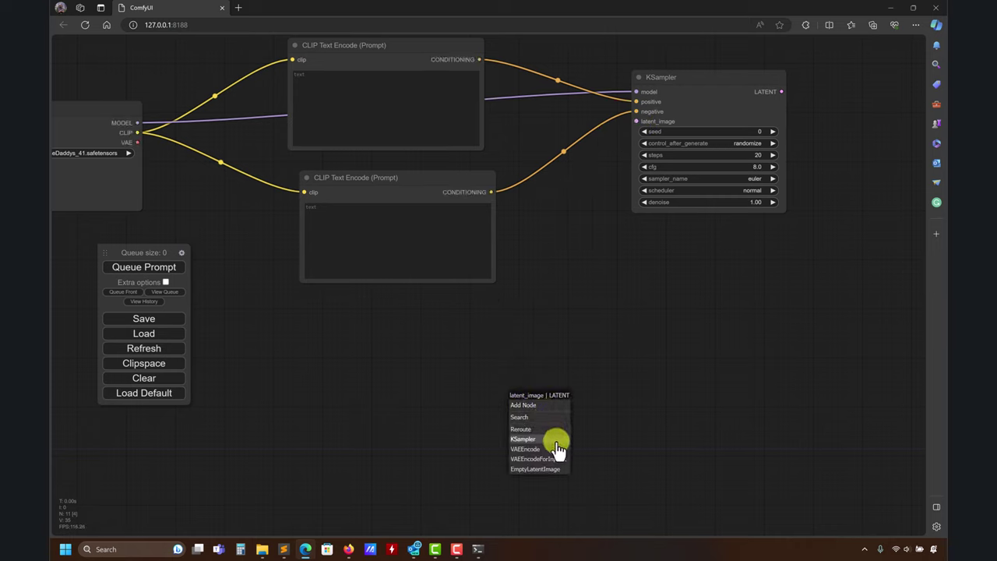
left_click(543, 469)
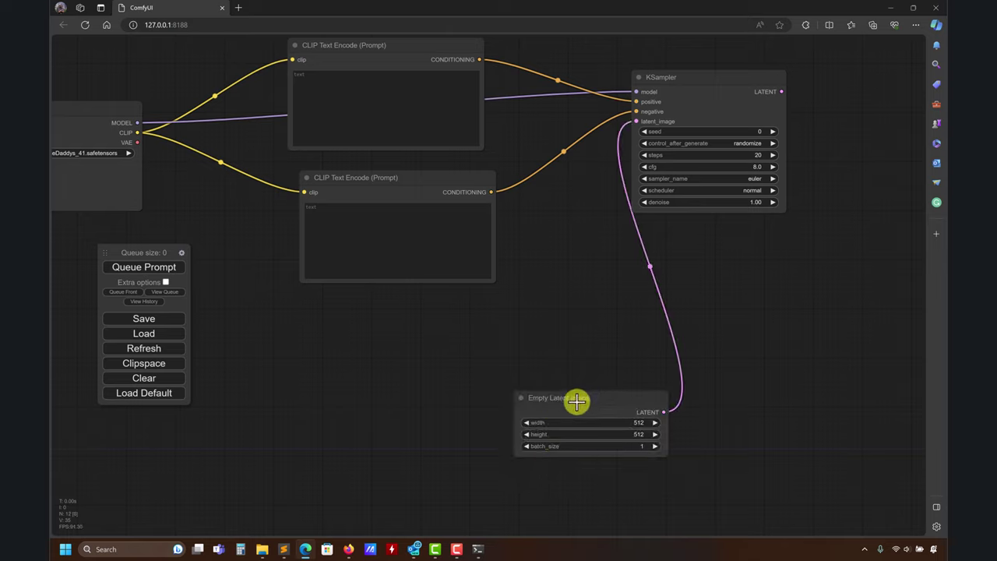
left_click_drag(577, 400, 414, 356)
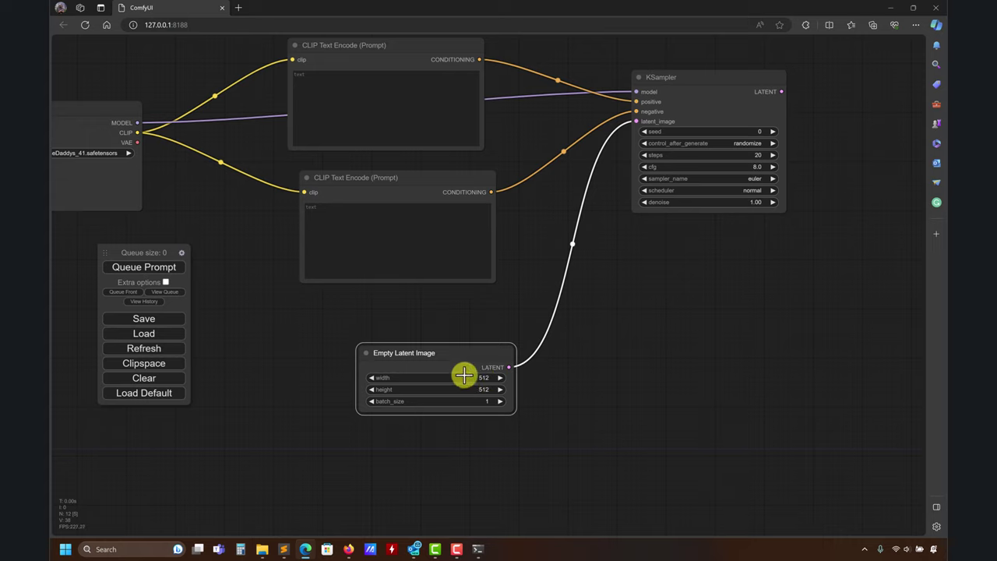
Switch to Firefox and open the LAION-Aesthetics article from the LAION home page
left_click(349, 550)
left_click(729, 11)
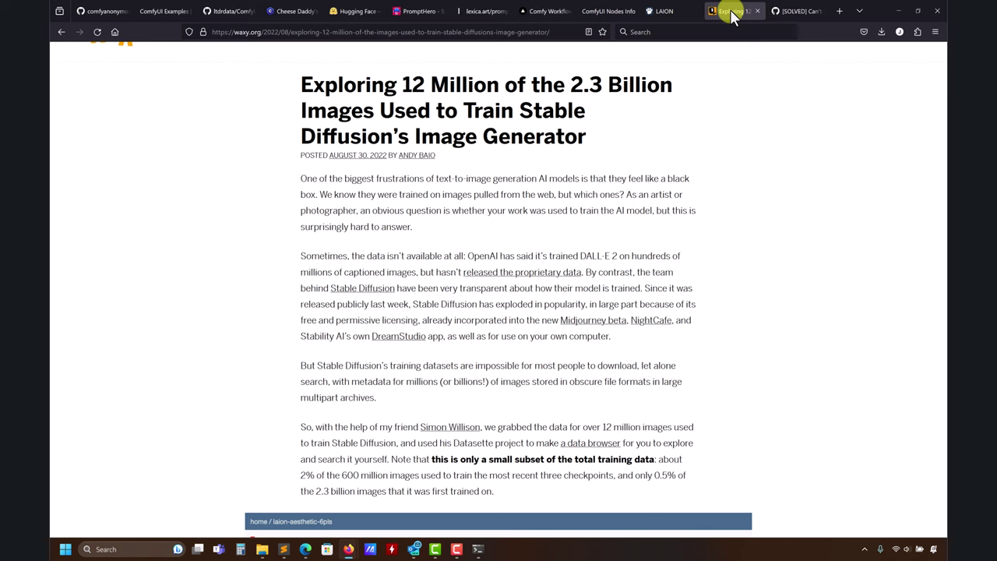
left_click(658, 9)
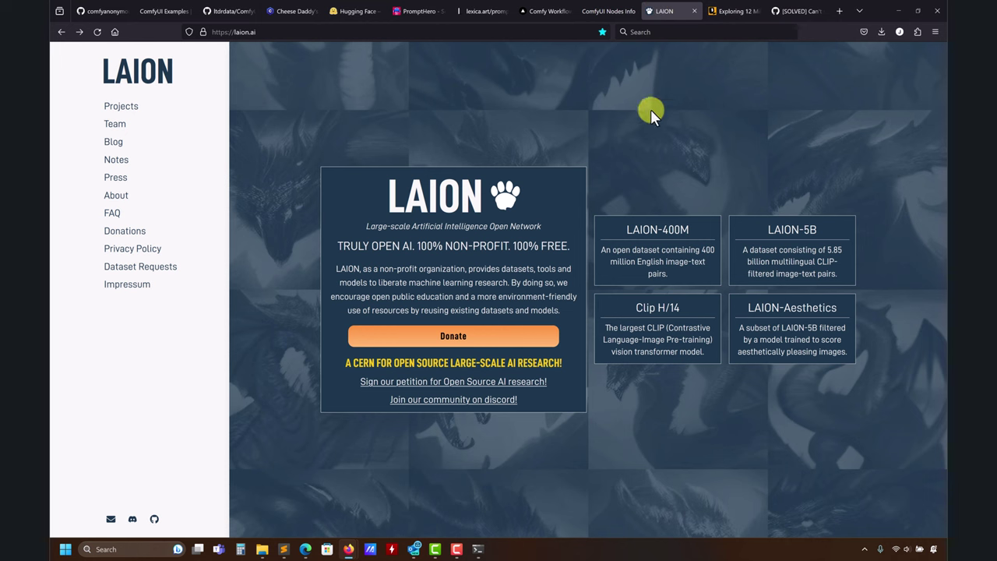
left_click(840, 348)
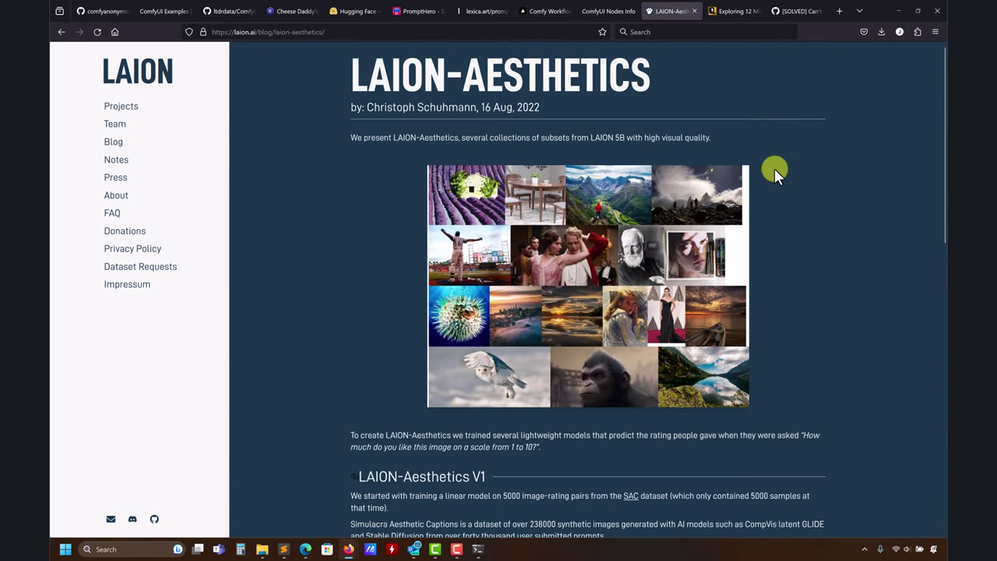
Read the LAION-Aesthetics V1 and V2 sections, including the list of scored image-text subsets, and return to ComfyUI
scroll(774, 168, "down", 5)
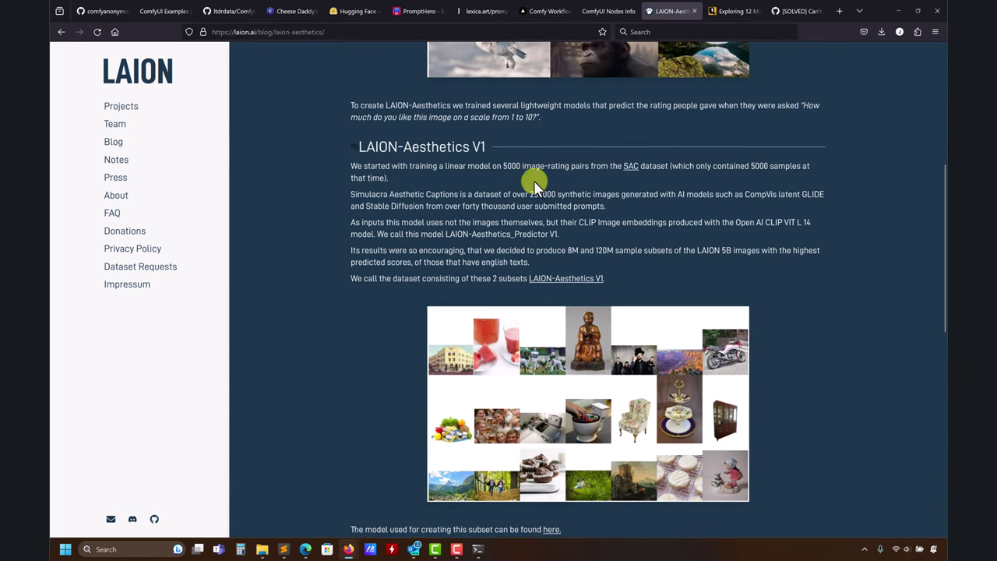
scroll(391, 196, "down", 4)
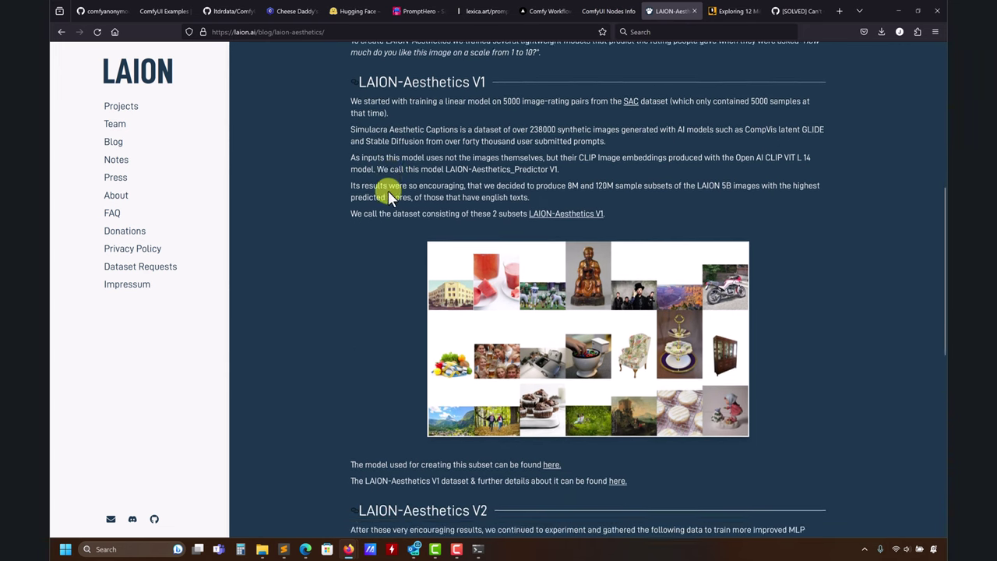
scroll(373, 193, "down", 3)
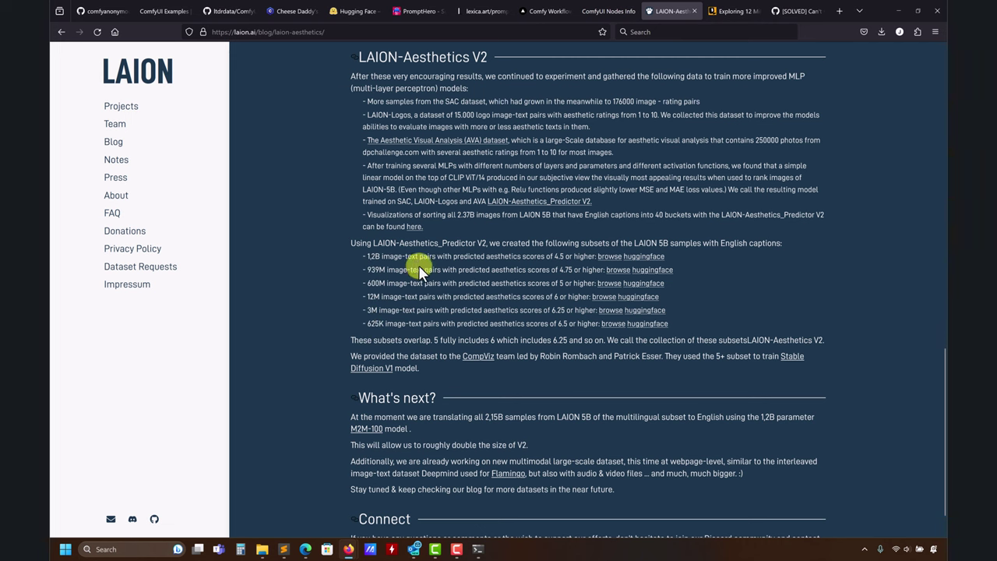
scroll(458, 262, "down", 1)
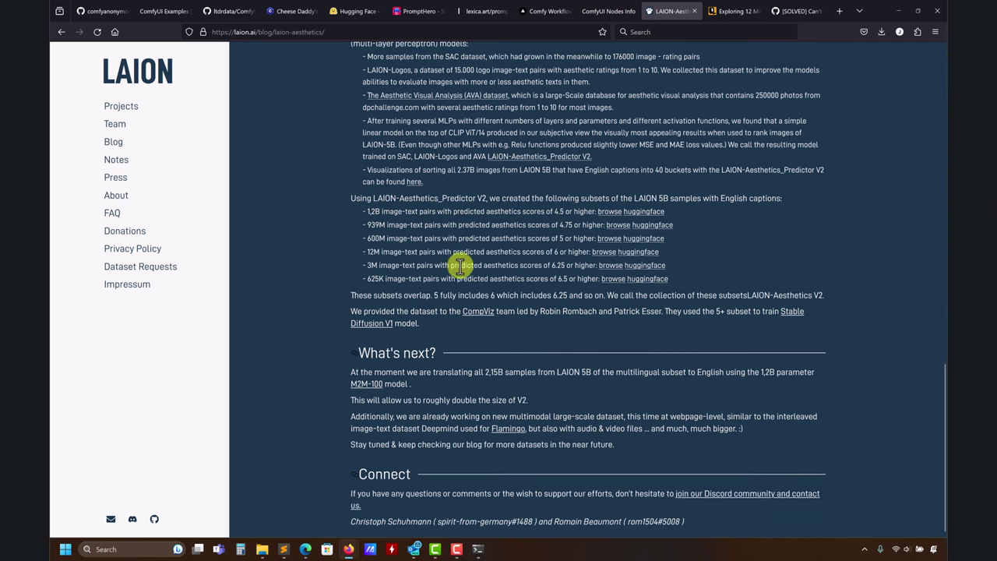
scroll(482, 289, "up", 3)
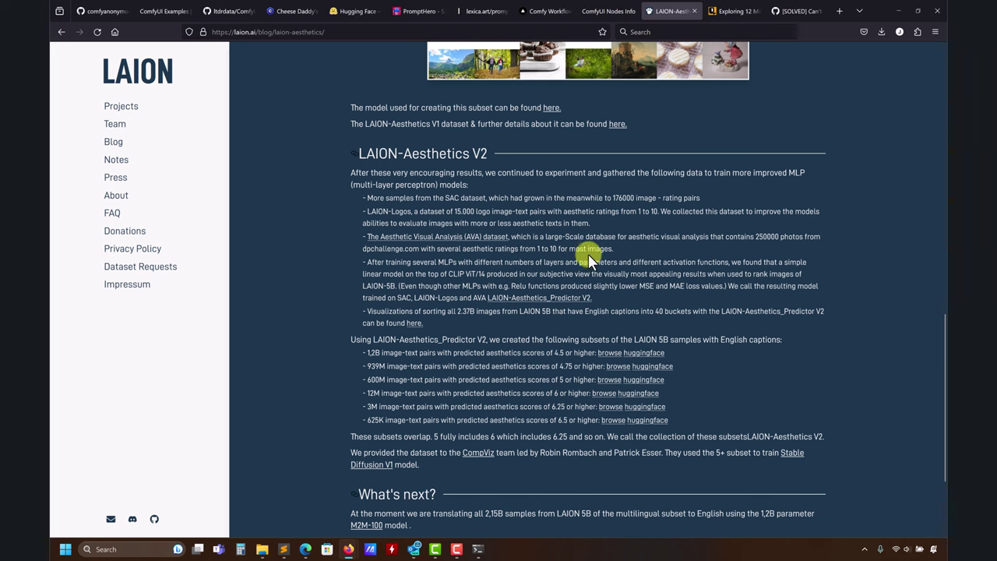
scroll(589, 264, "up", 3)
left_click(899, 11)
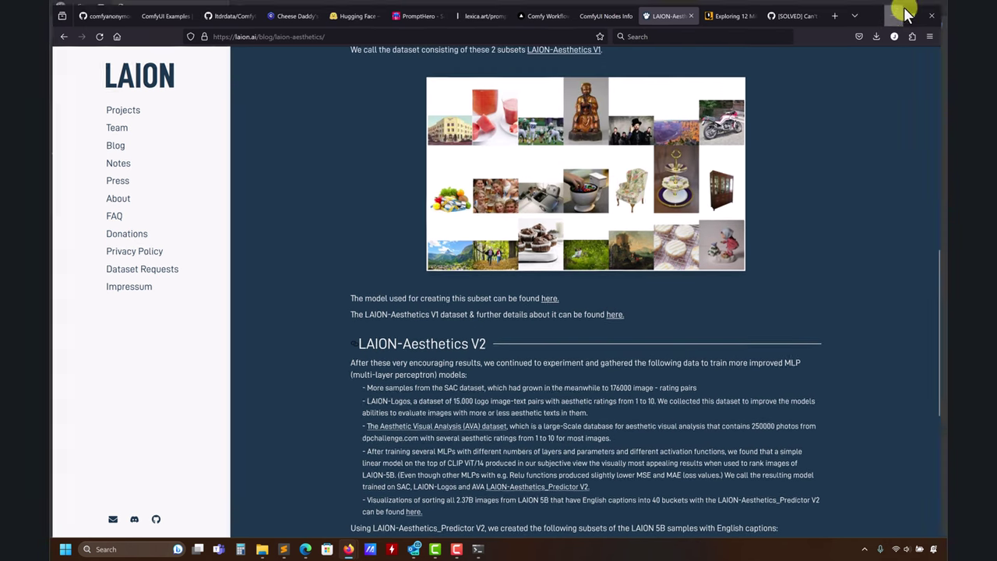
Nudge the lower CLIP Text Encode node back toward Load Checkpoint and review the links running into the KSampler
left_click_drag(688, 346, 647, 371)
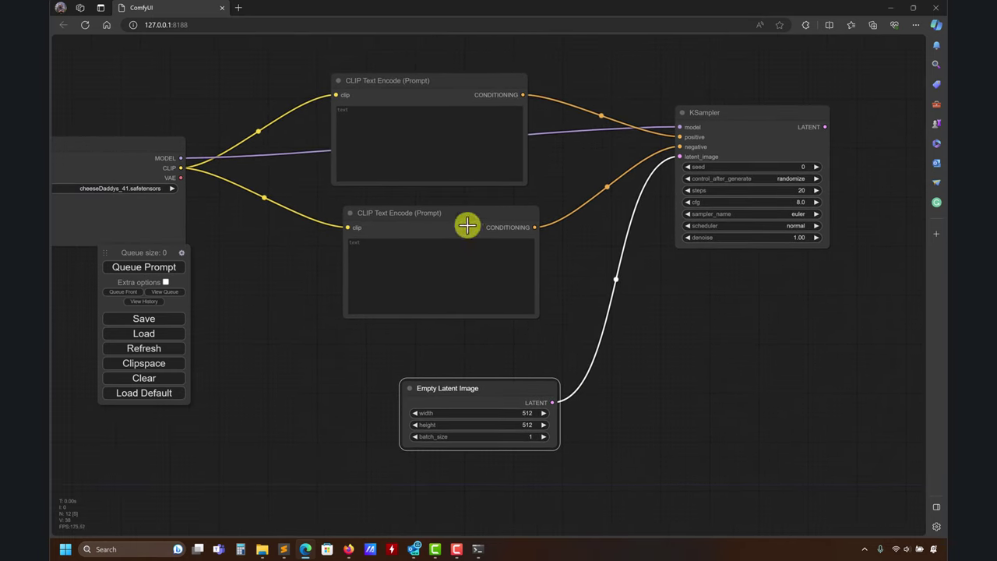
mouse_move(434, 214)
left_mouse_down()
mouse_move(421, 216)
mouse_move(441, 215)
left_mouse_up()
left_click_drag(868, 374, 623, 400)
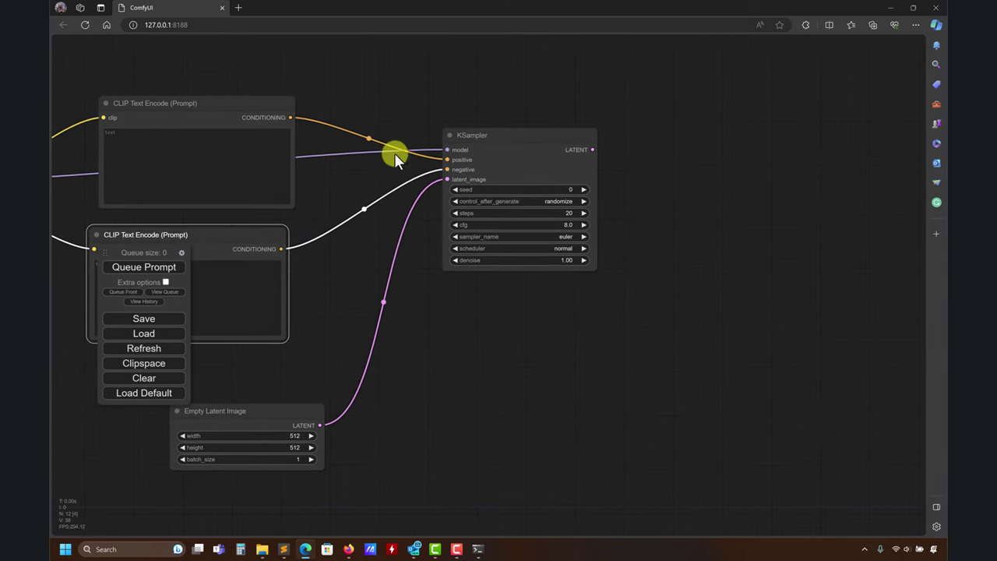
left_click_drag(394, 152, 596, 134)
left_click_drag(787, 338, 821, 317)
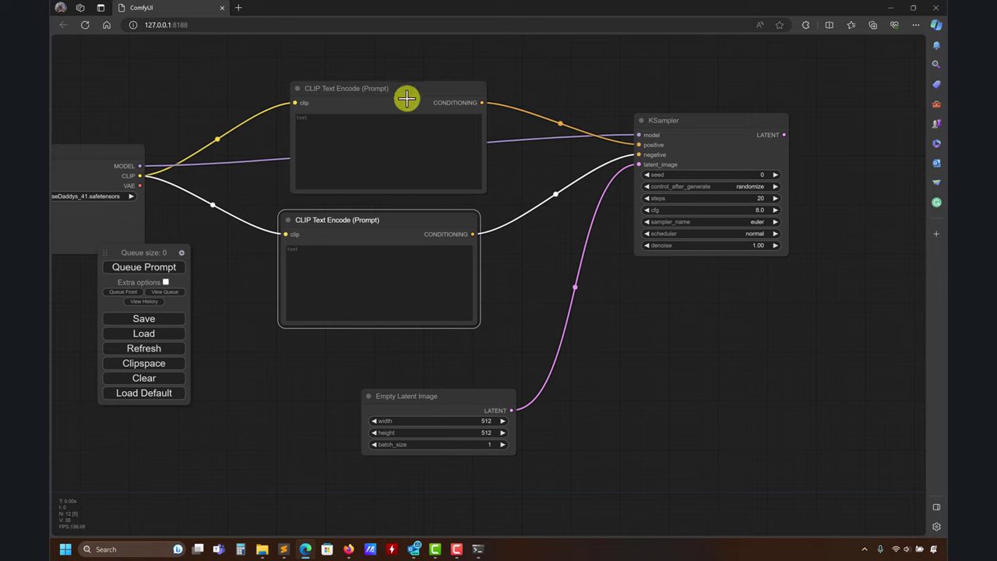
left_click_drag(803, 328, 724, 330)
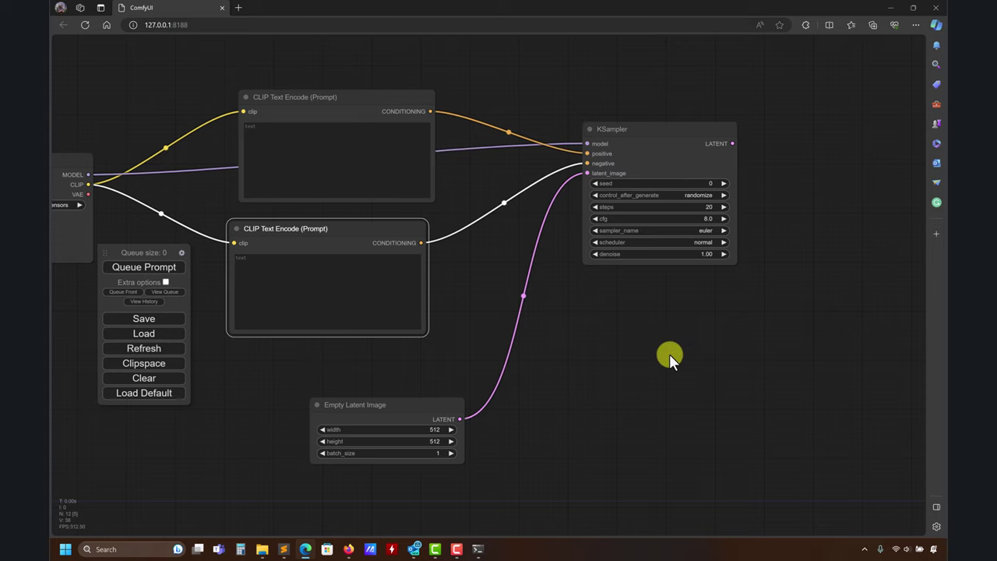
Create a VAE Decode node from the new KSampler's LATENT output and place it beside the KSampler
left_click_drag(609, 345, 492, 354)
scroll(491, 354, "right", 5)
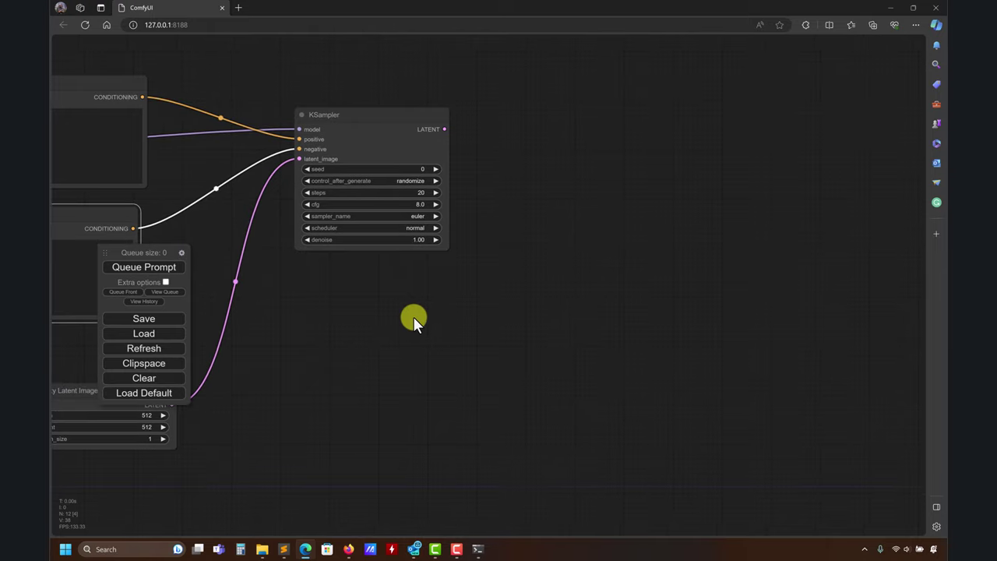
left_click_drag(446, 141, 507, 141)
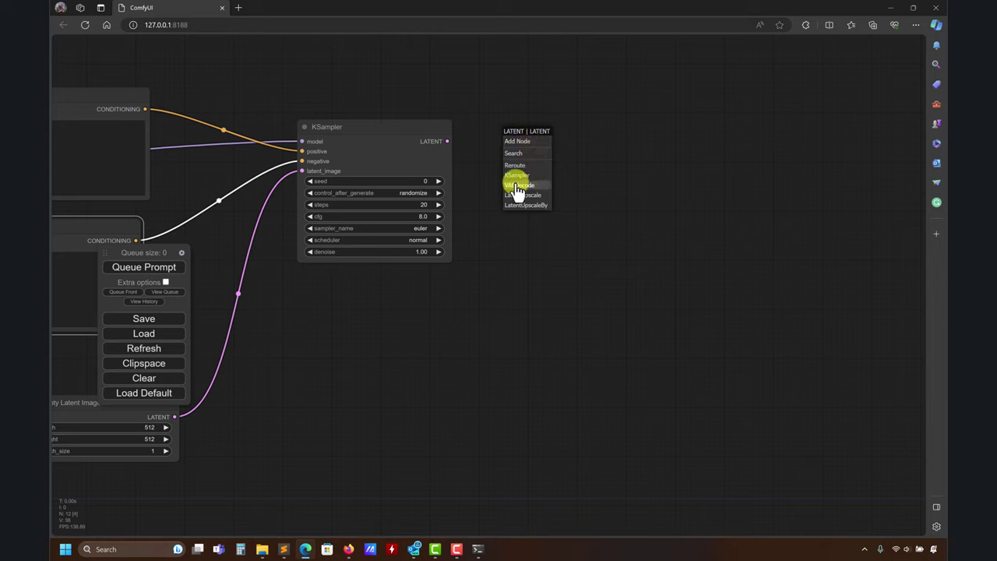
left_click(519, 185)
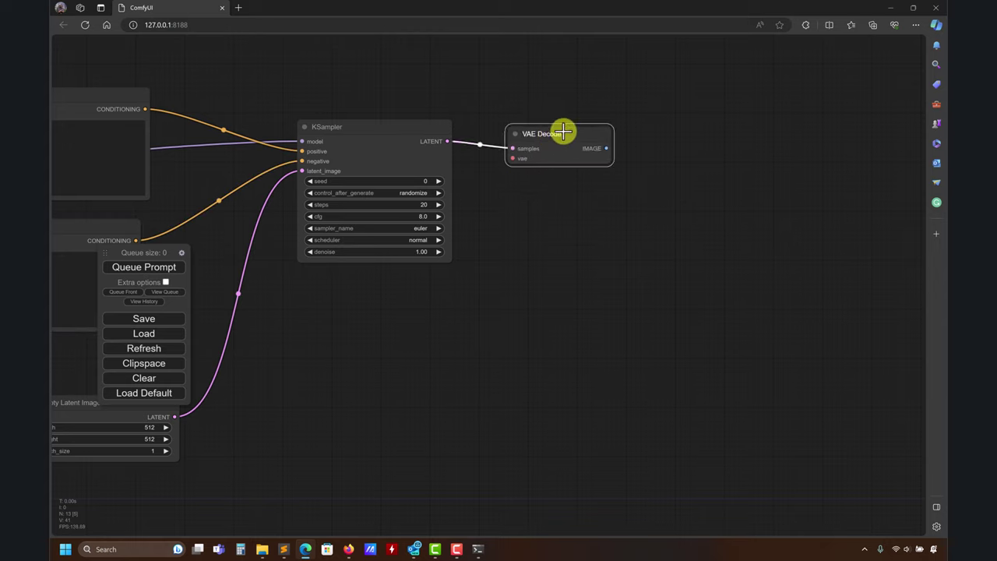
Create a Preview Image node from the VAE Decode node's IMAGE output
left_click_drag(567, 133, 703, 134)
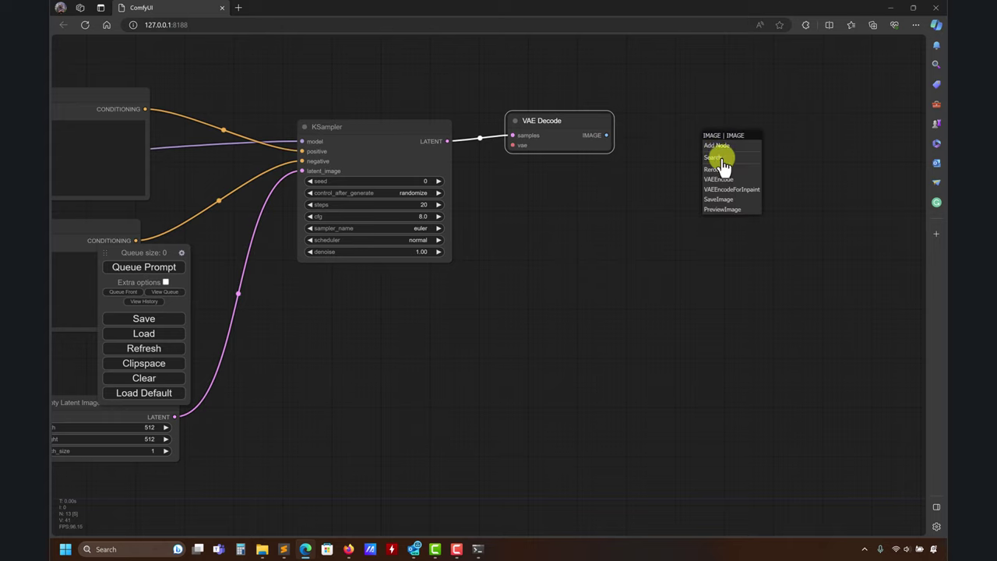
left_click(725, 209)
left_click_drag(694, 249, 535, 337)
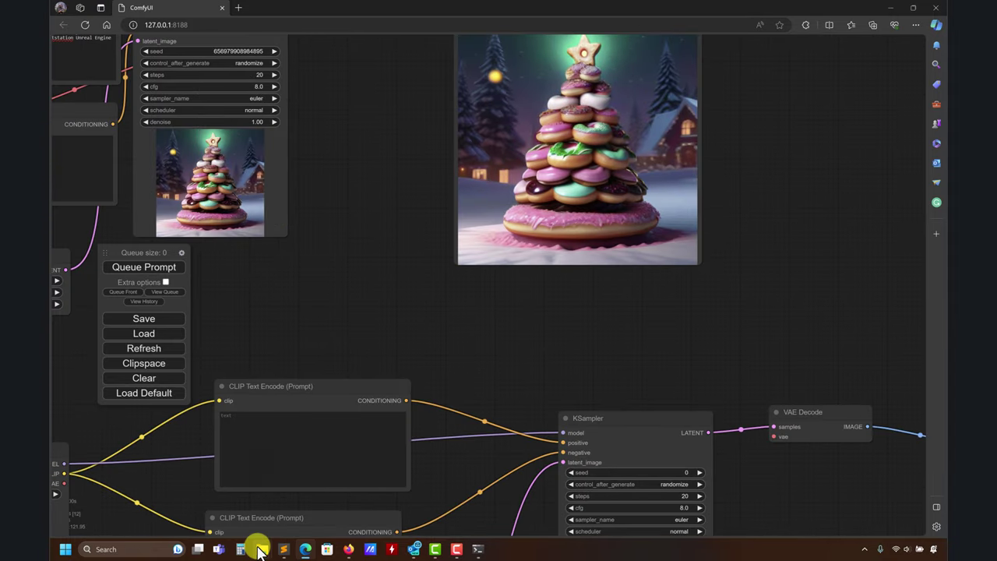
Switch to File Explorer and browse from ai-art-generators through XComfyUI into the portable installation's ComfyUI folder
mouse_move(256, 541)
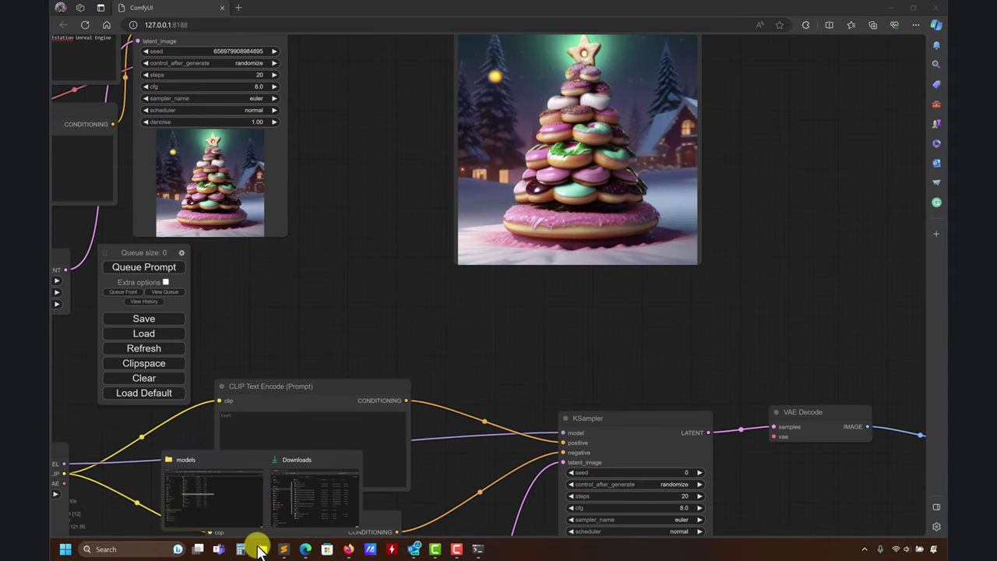
left_click(250, 514)
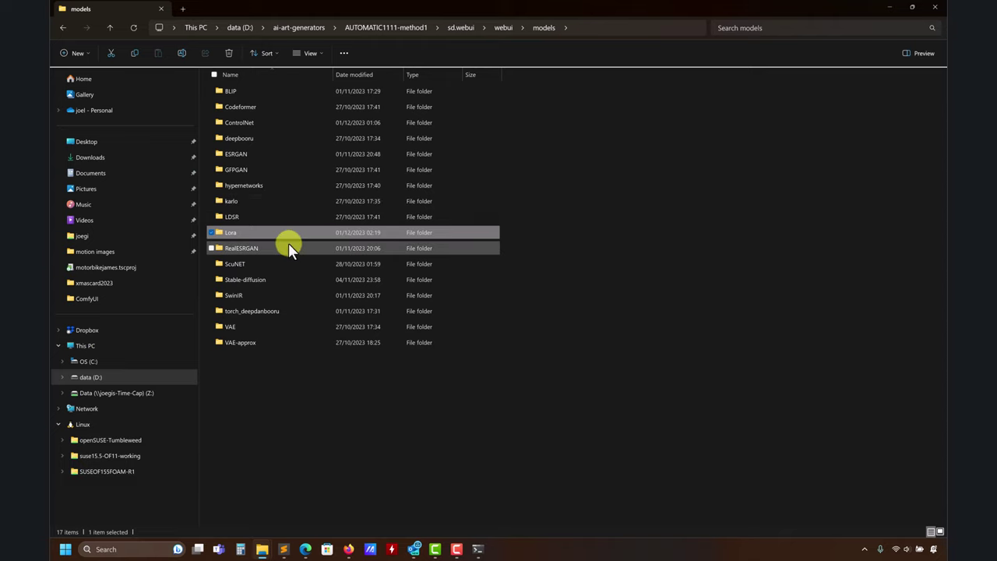
left_click(298, 31)
left_click(242, 184)
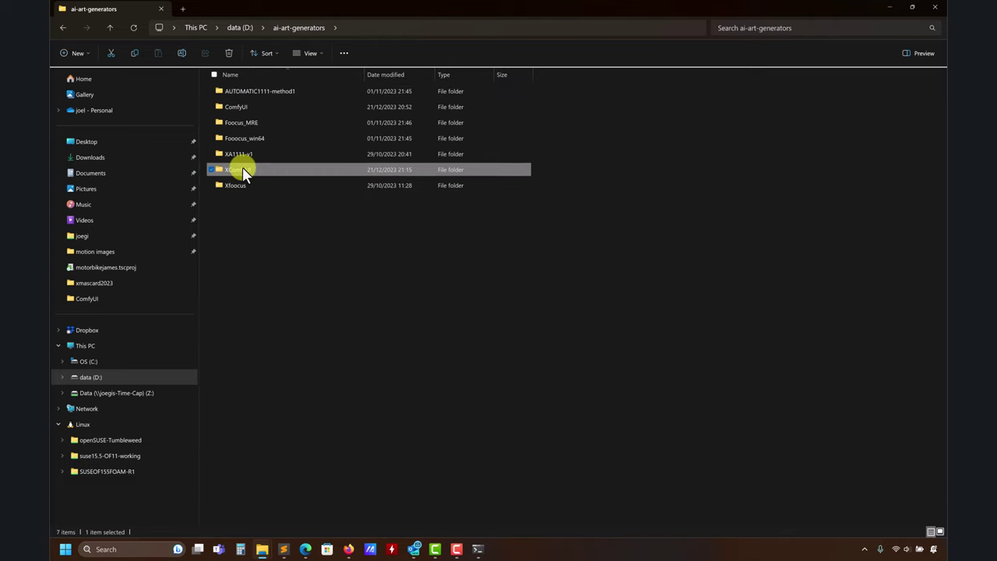
double_click(242, 168)
double_click(257, 92)
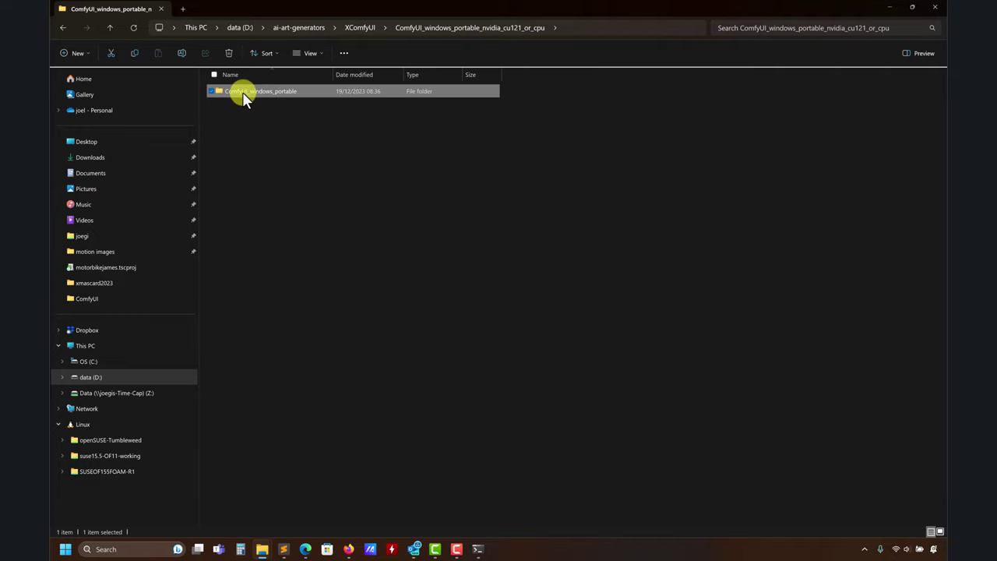
double_click(242, 92)
left_click(232, 109)
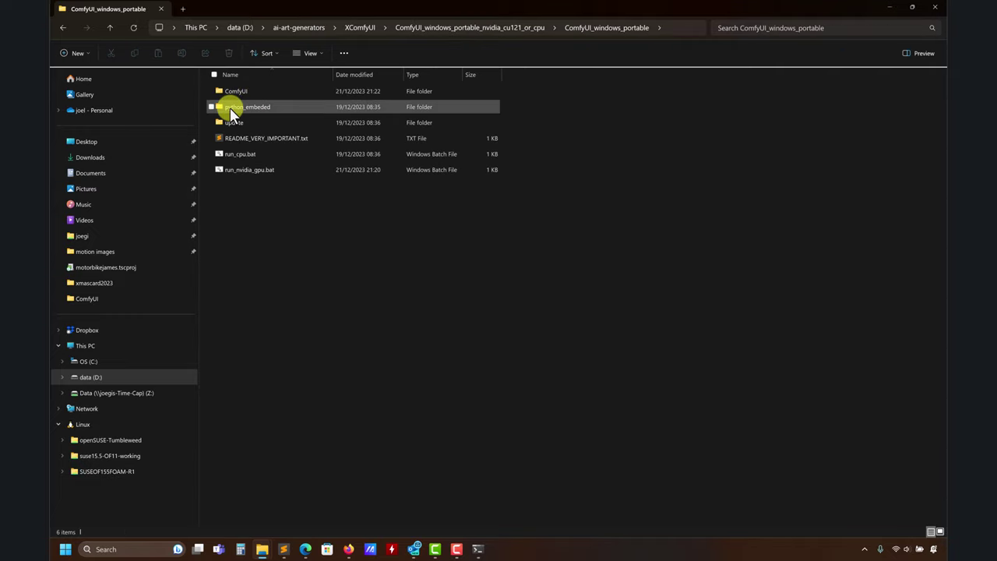
left_click(235, 91)
double_click(235, 92)
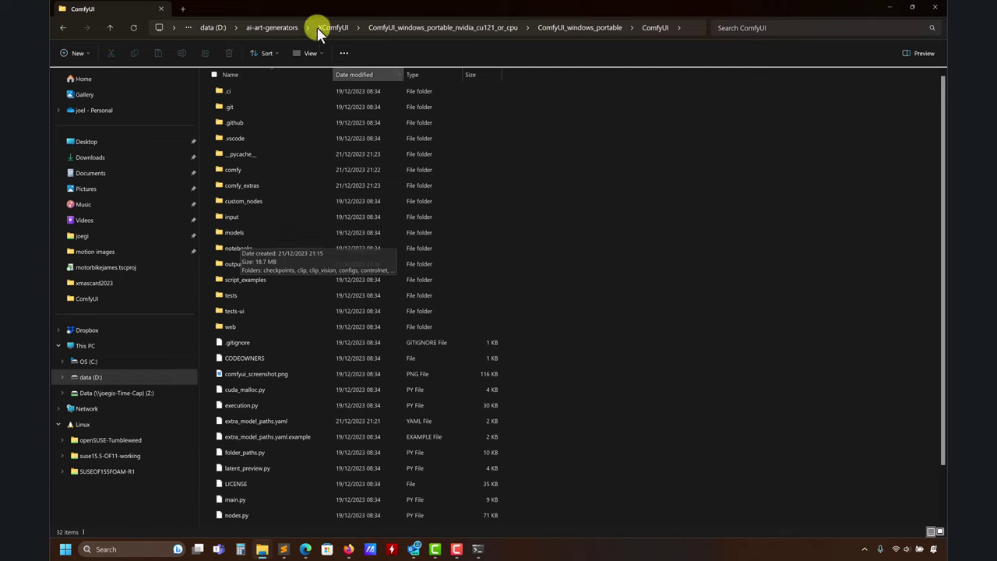
Look into the models folder, view the generated images in the output folder, and return to the ComfyUI workflow
double_click(232, 236)
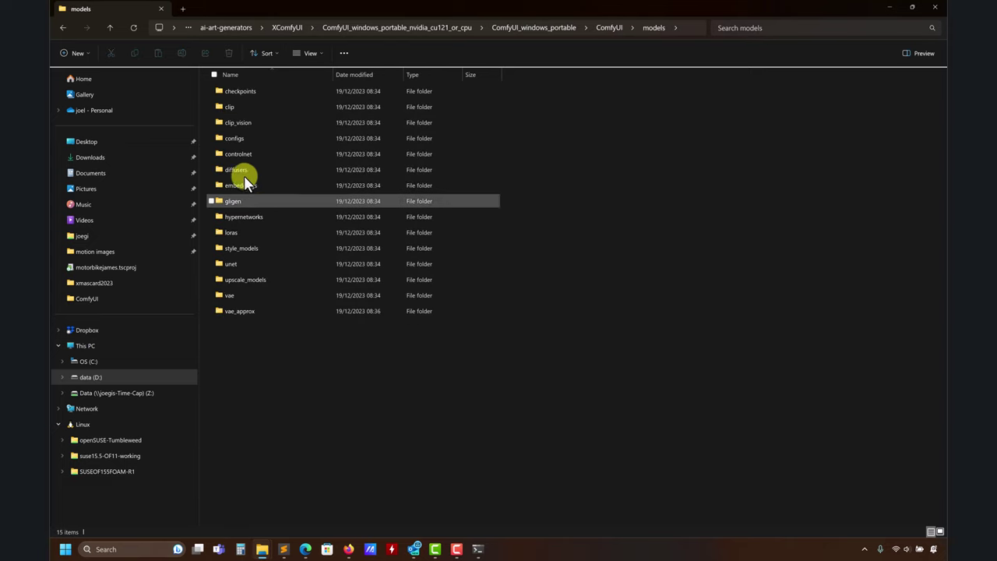
left_click(109, 28)
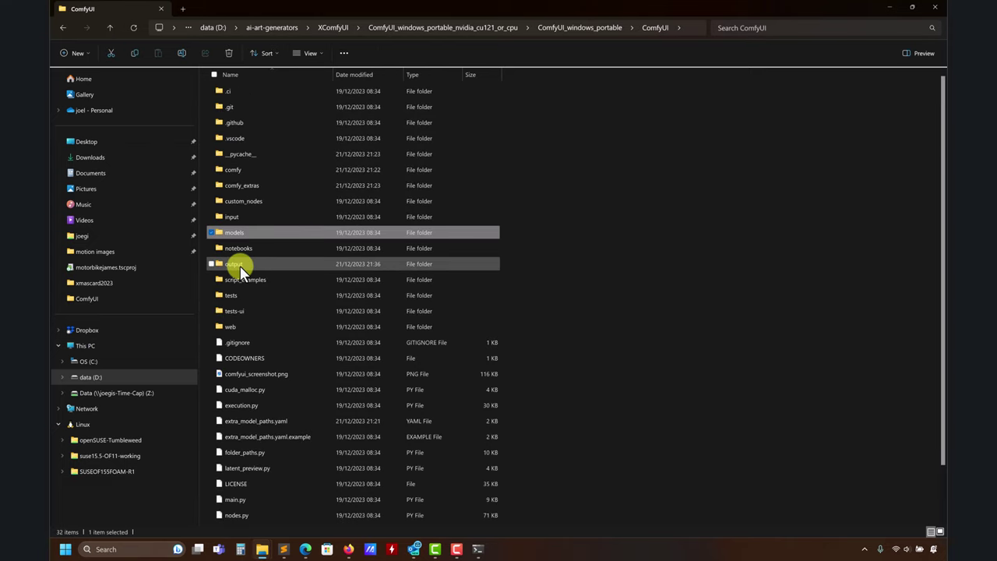
double_click(238, 265)
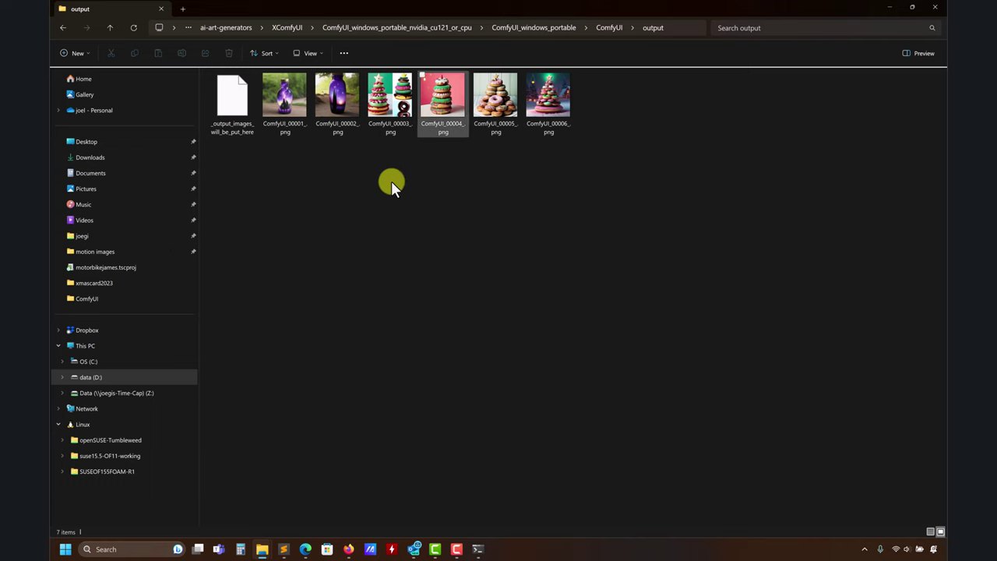
left_click_drag(707, 7, 621, 65)
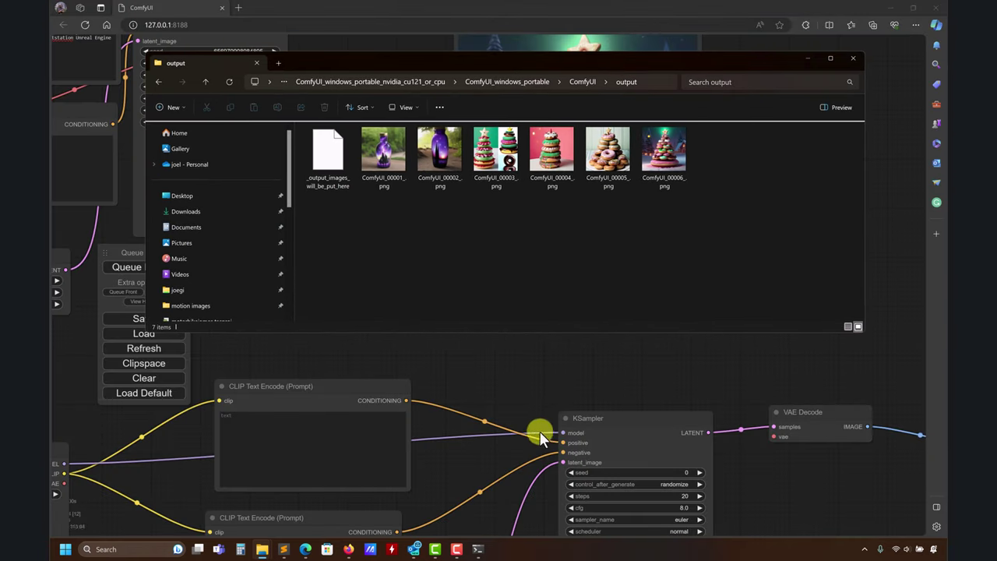
left_click(456, 348)
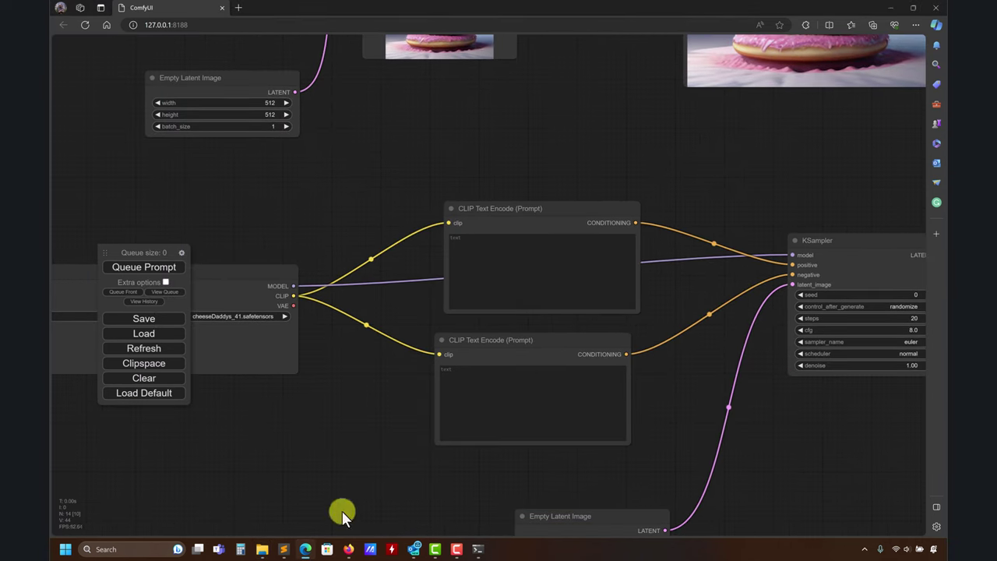
left_click_drag(392, 413, 207, 347)
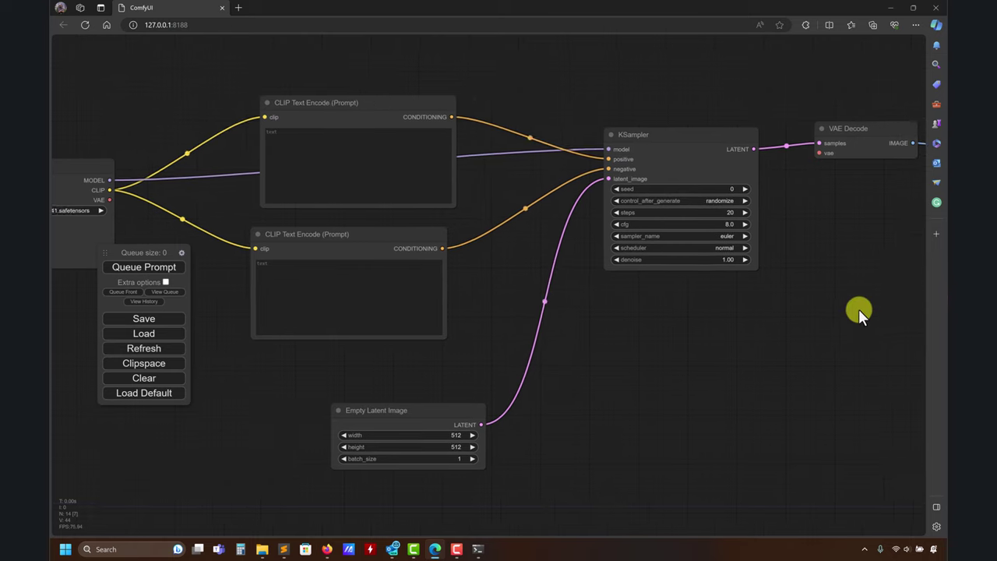
left_click_drag(856, 312, 802, 337)
left_click_drag(376, 303, 687, 330)
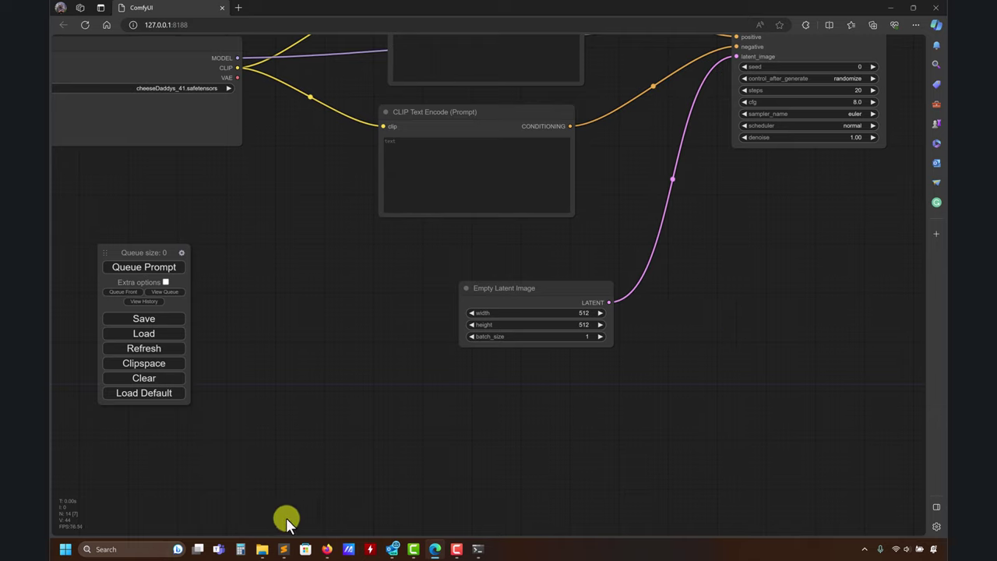
mouse_move(263, 552)
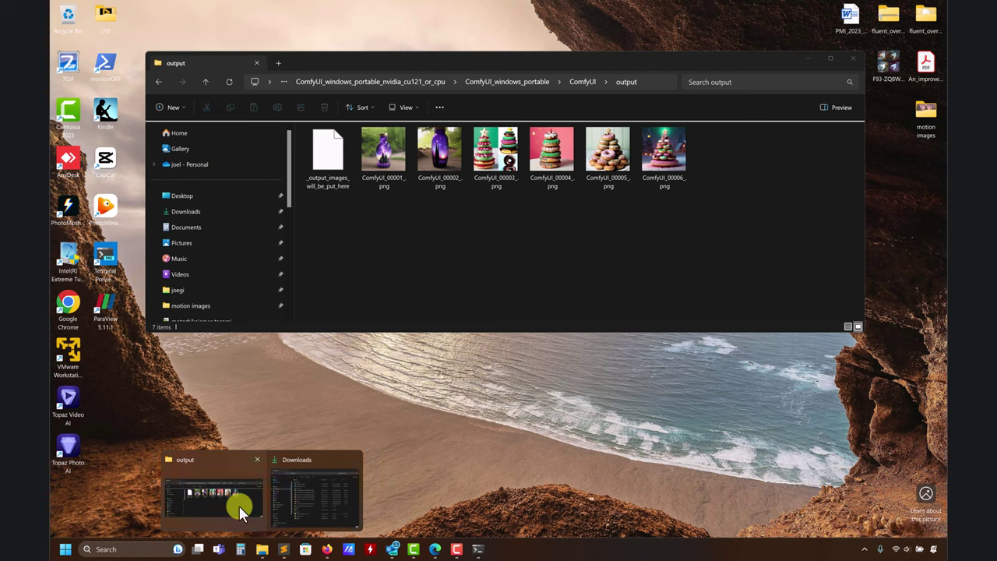
mouse_move(297, 505)
left_click_drag(830, 147, 573, 258)
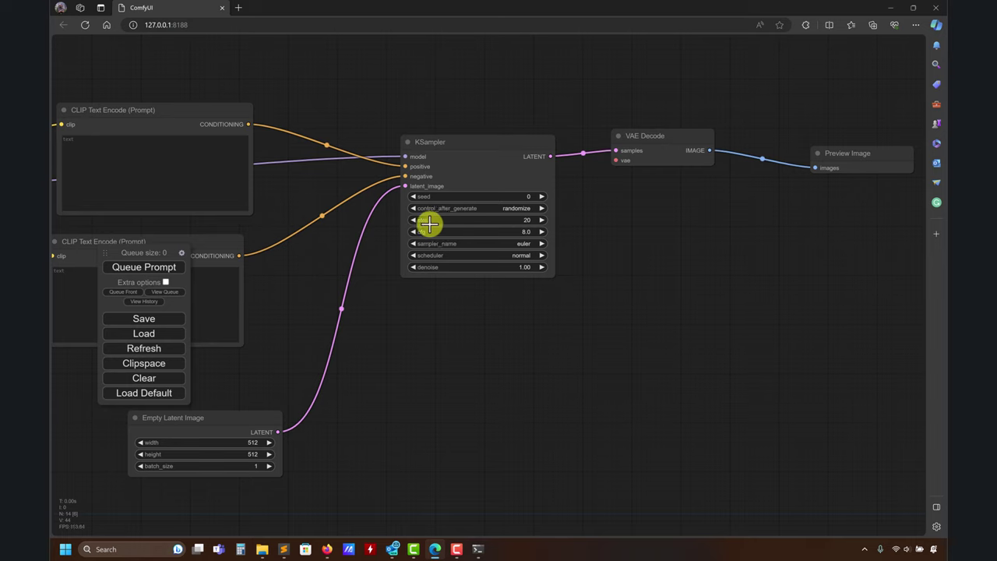
Switch to File Explorer and open the AI-art-notes folder inside Dropbox on the data (D:) drive
mouse_move(262, 546)
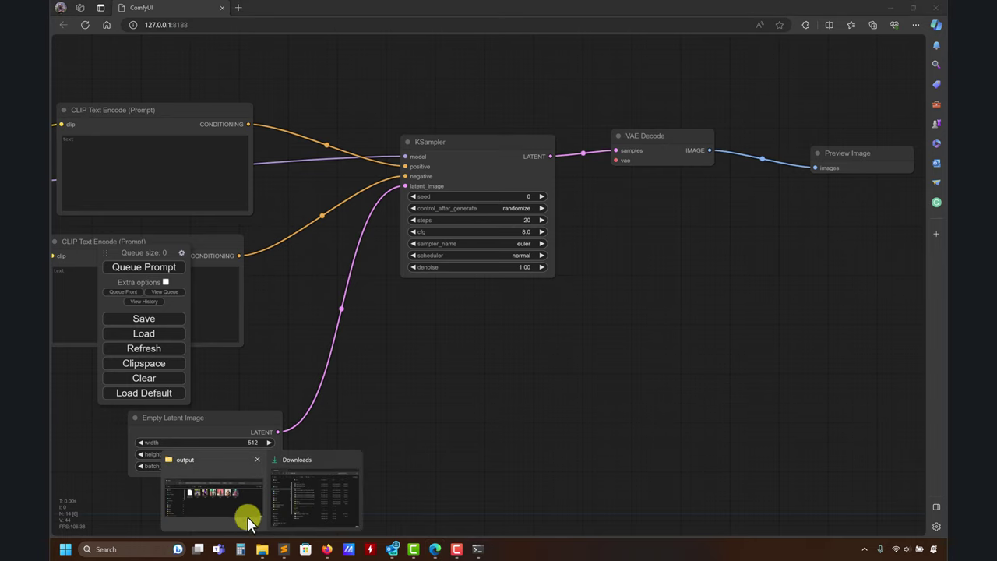
left_click(245, 509)
left_click(527, 81)
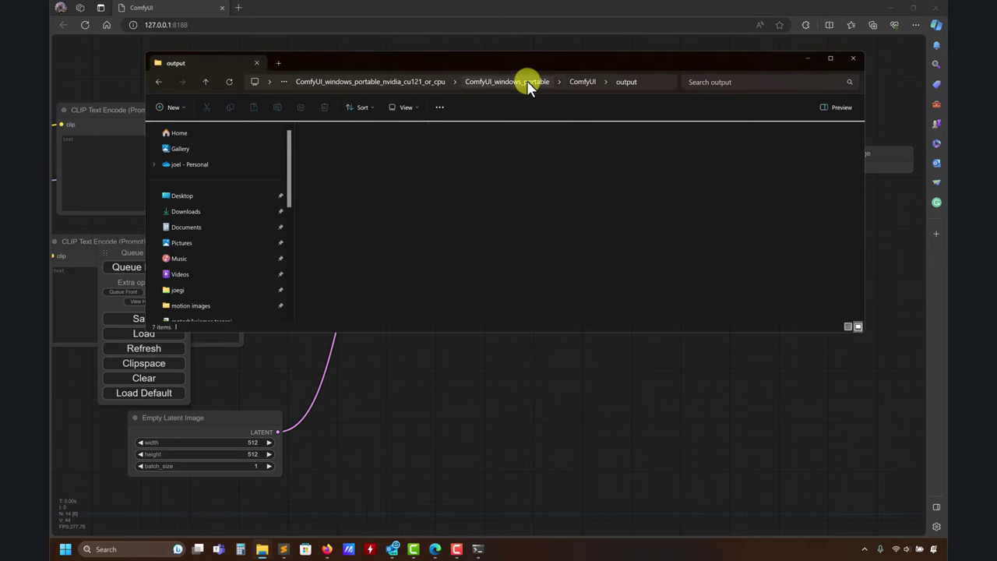
left_click(481, 82)
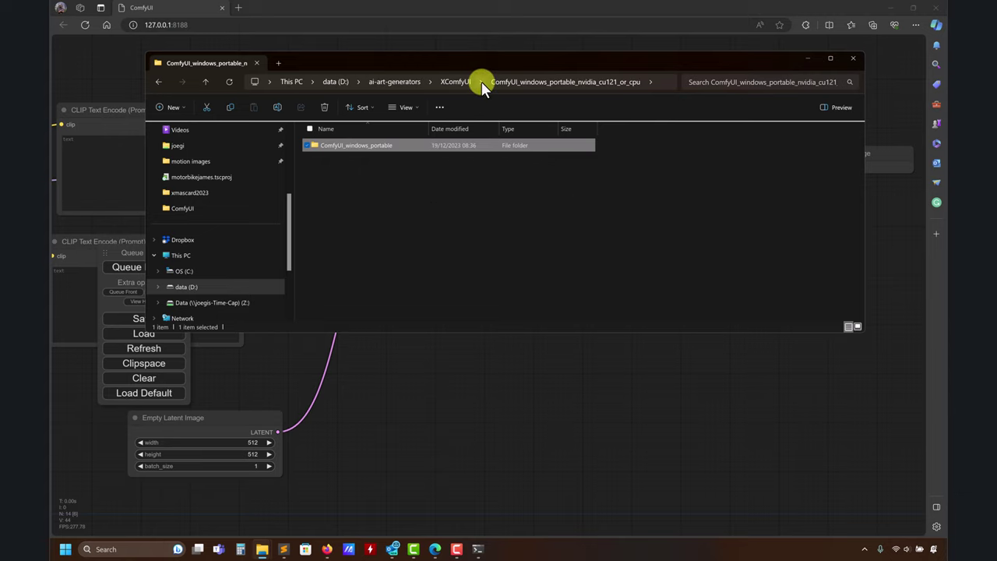
left_click(455, 81)
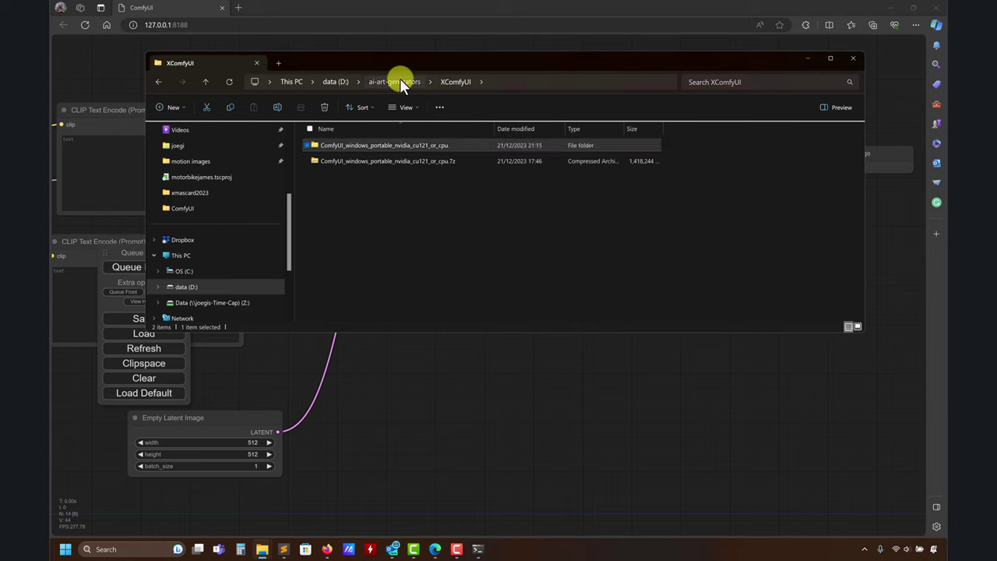
left_click(400, 81)
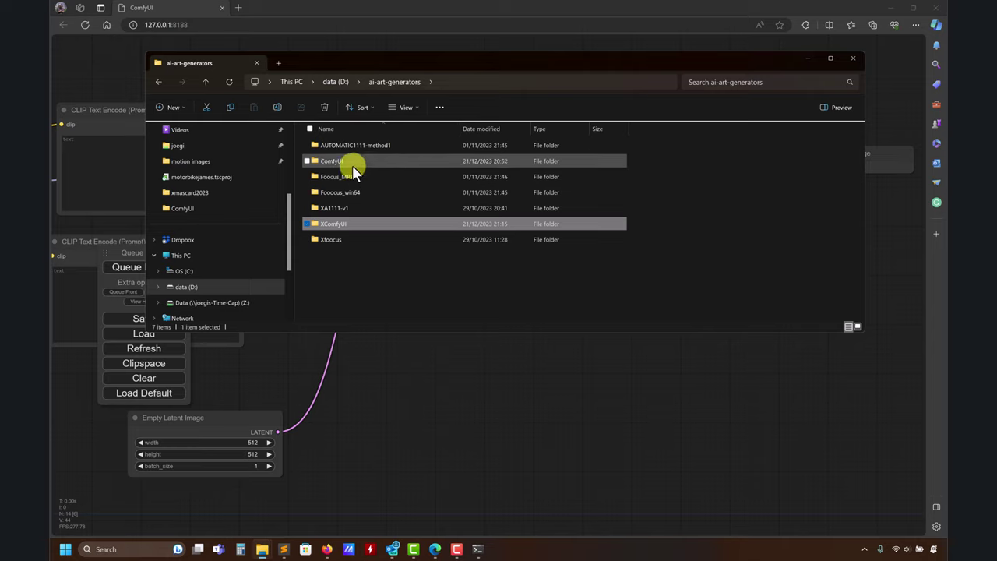
left_click(202, 83)
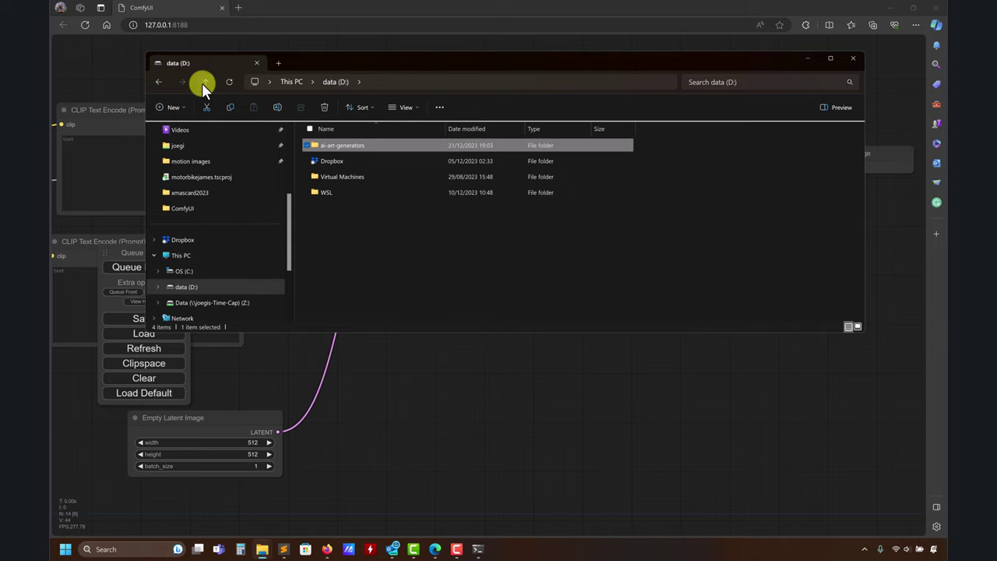
double_click(333, 161)
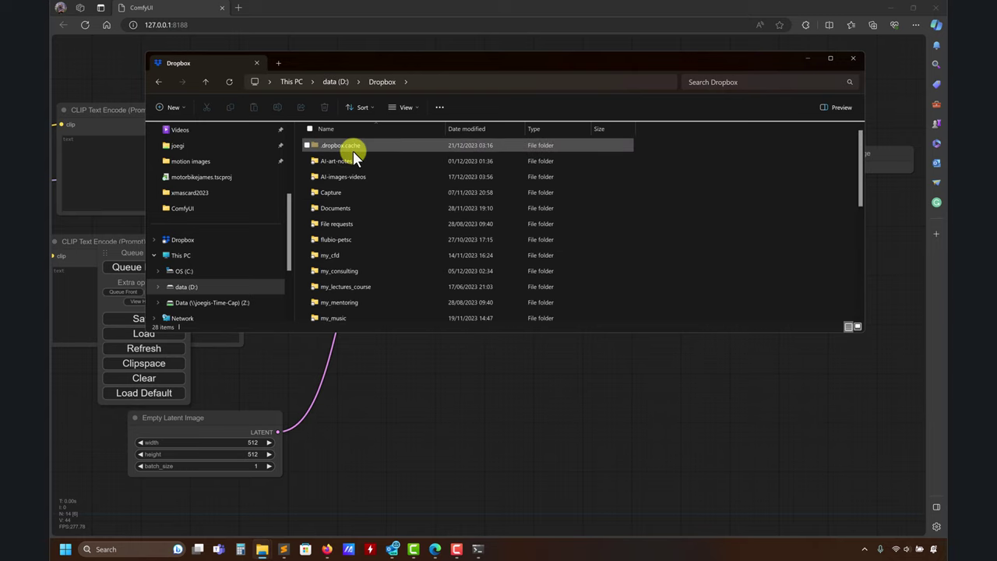
double_click(348, 161)
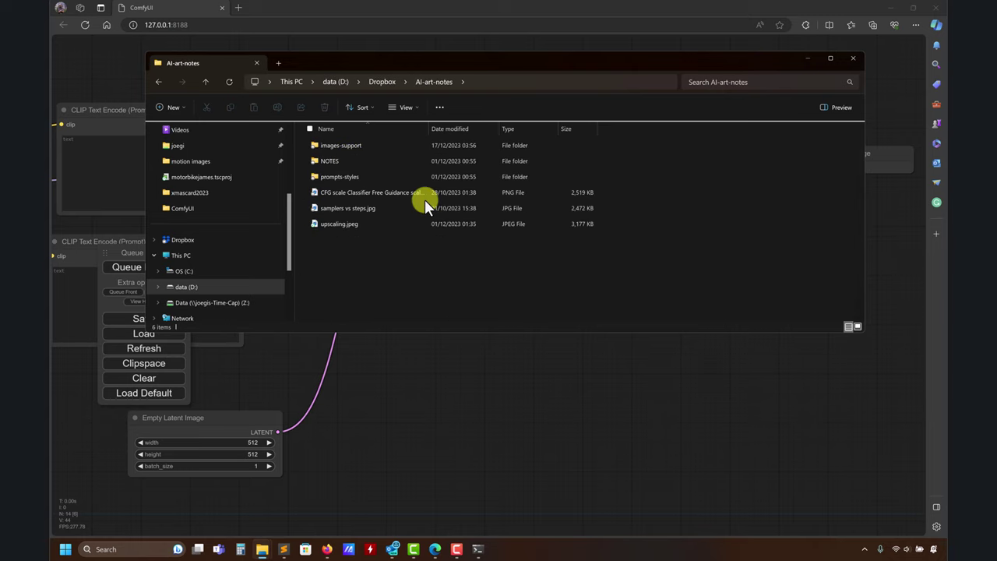
Open the CFG scale Classifier Free Guidance scale image, compare its CFG 1 to 30 rows, and return to the KSampler in ComfyUI
double_click(352, 191)
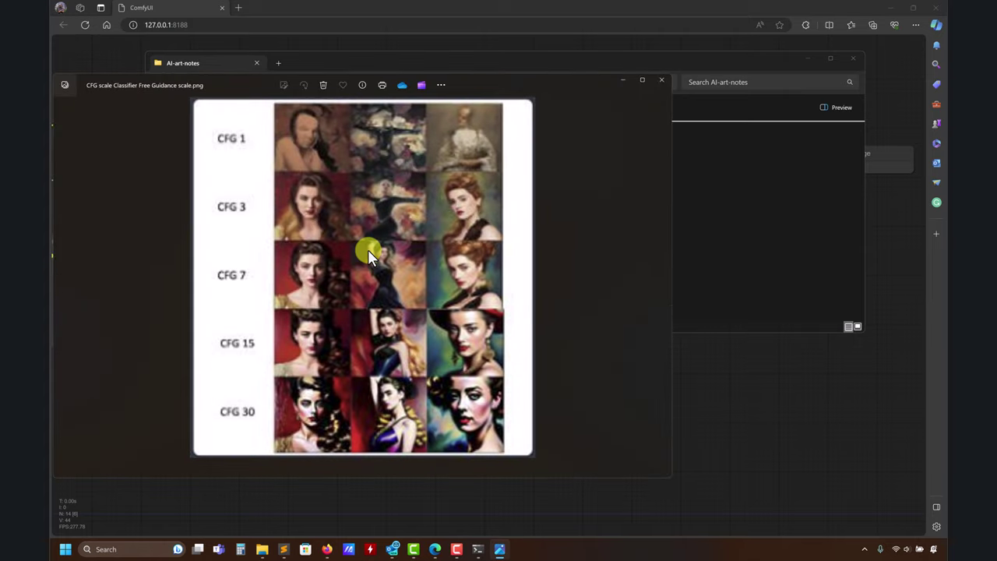
left_click_drag(577, 81, 675, 77)
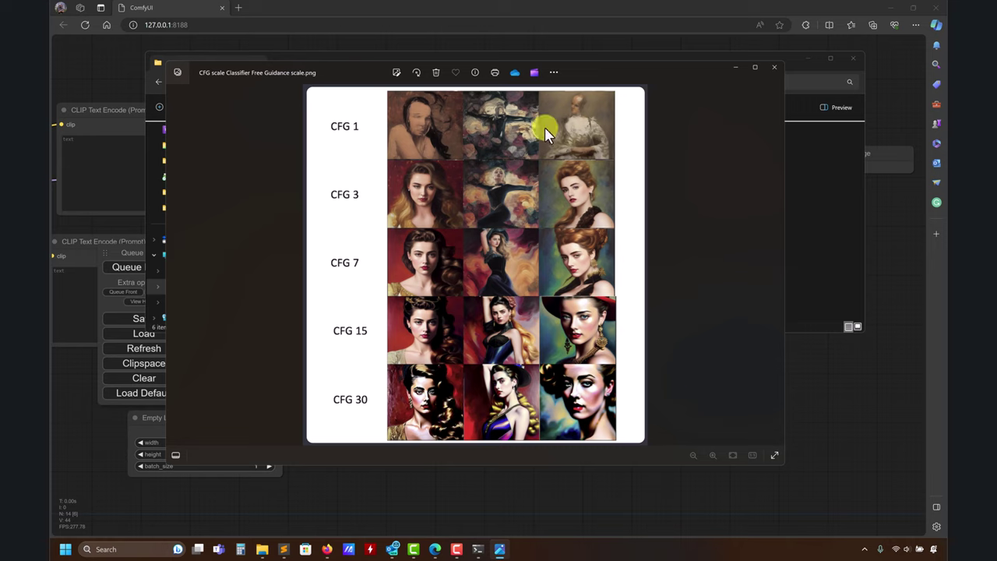
left_click(806, 66)
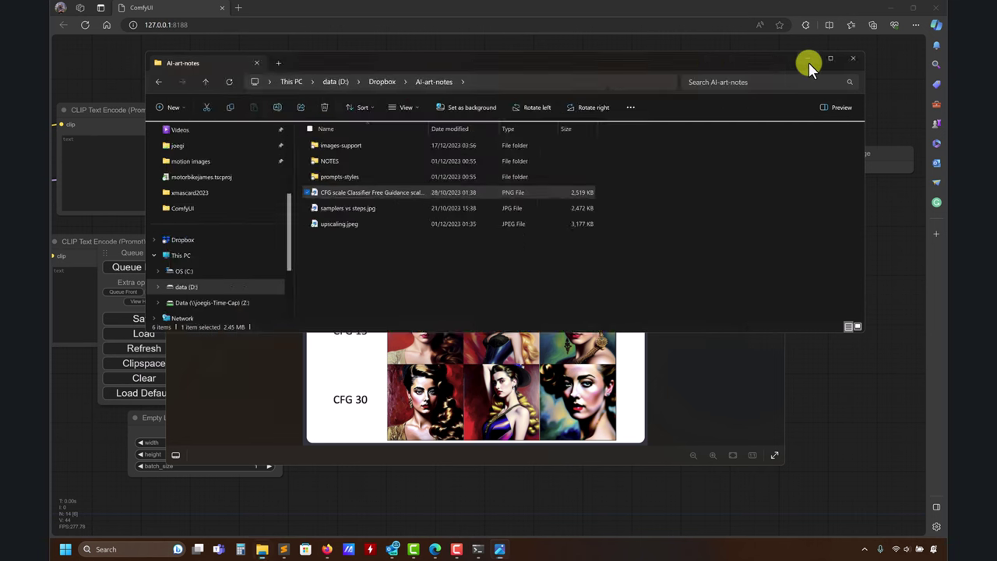
left_click(808, 60)
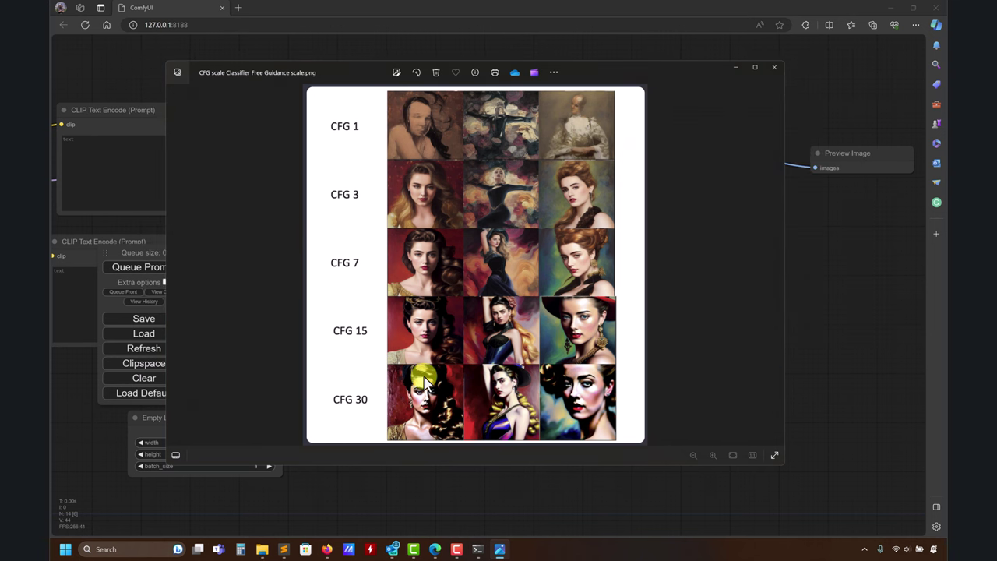
left_click_drag(692, 76, 785, 73)
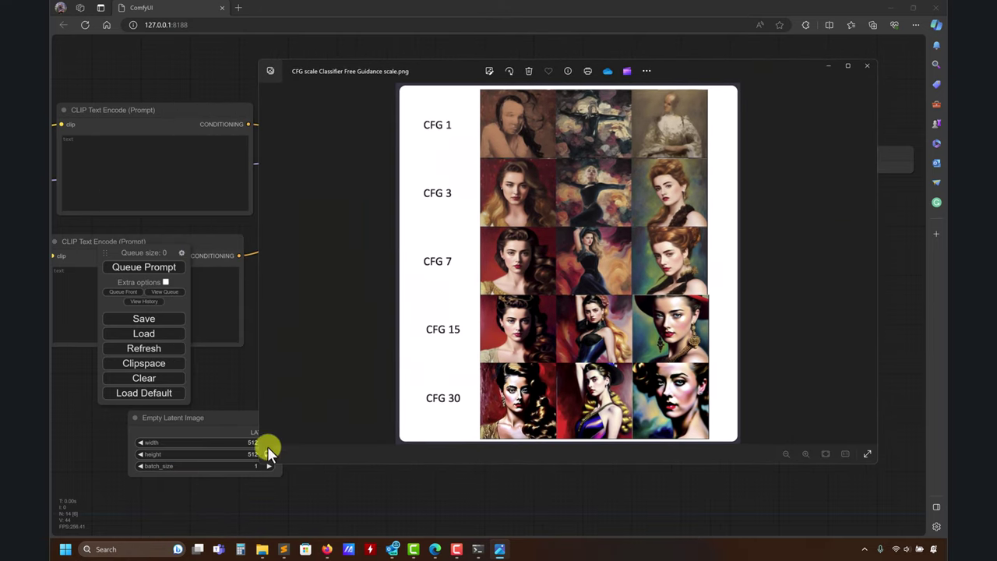
left_click(434, 548)
left_click_drag(487, 402, 562, 400)
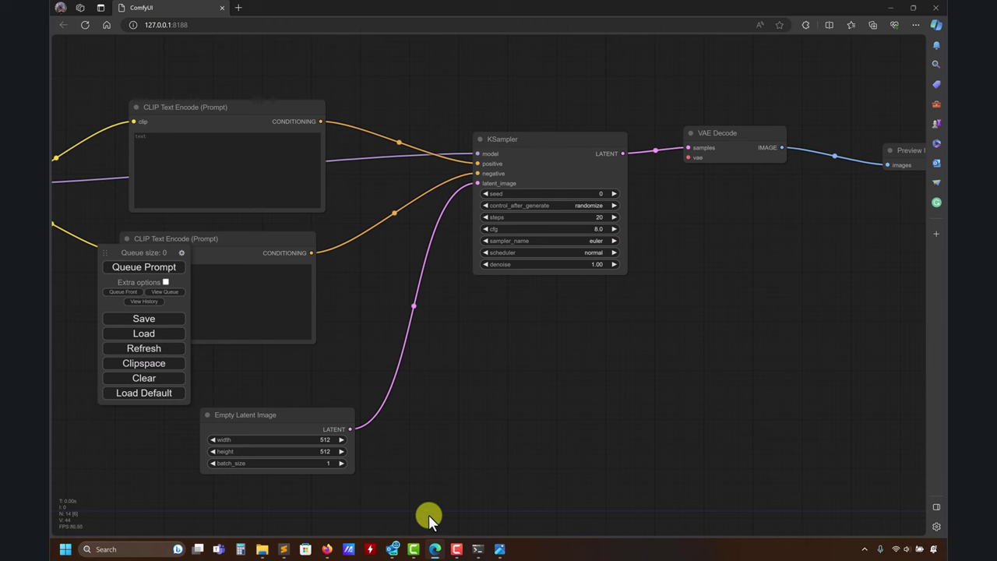
Open samplers vs steps.jpg from AI-art-notes, examine the sampler and step-count comparison, and return to the folder's file list
left_click(498, 549)
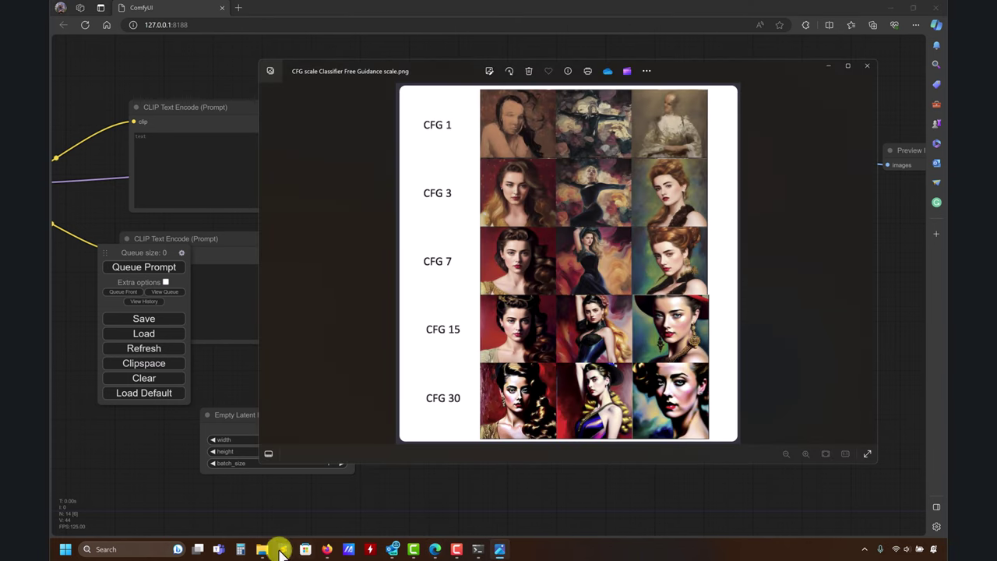
left_click(262, 549)
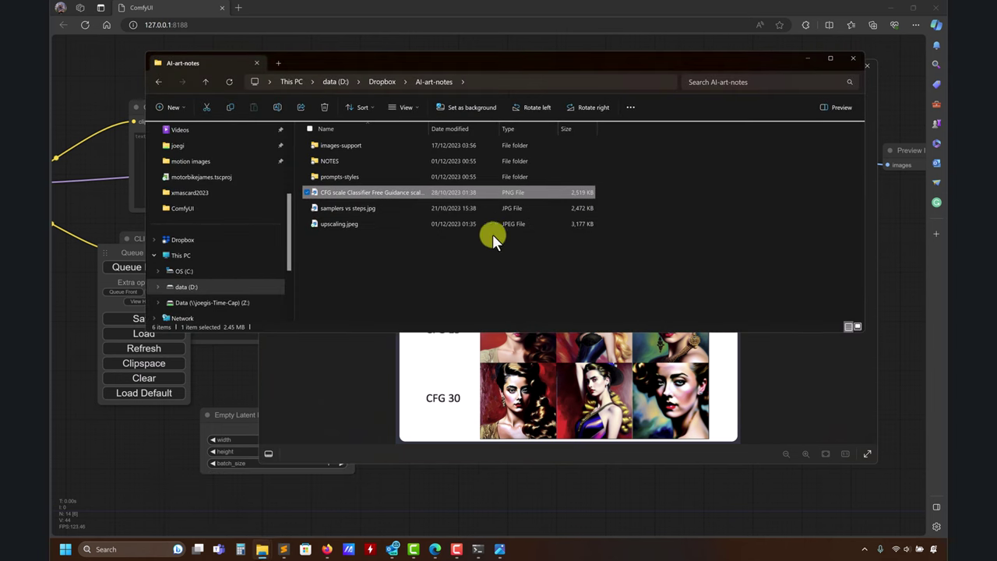
left_click(347, 206)
double_click(346, 206)
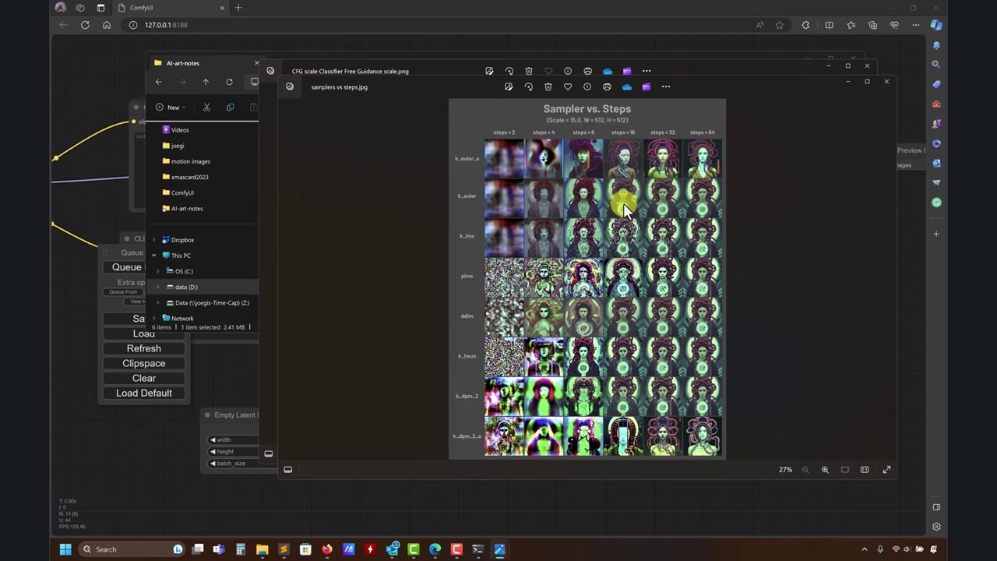
left_click(843, 81)
left_click(827, 66)
left_click(349, 225)
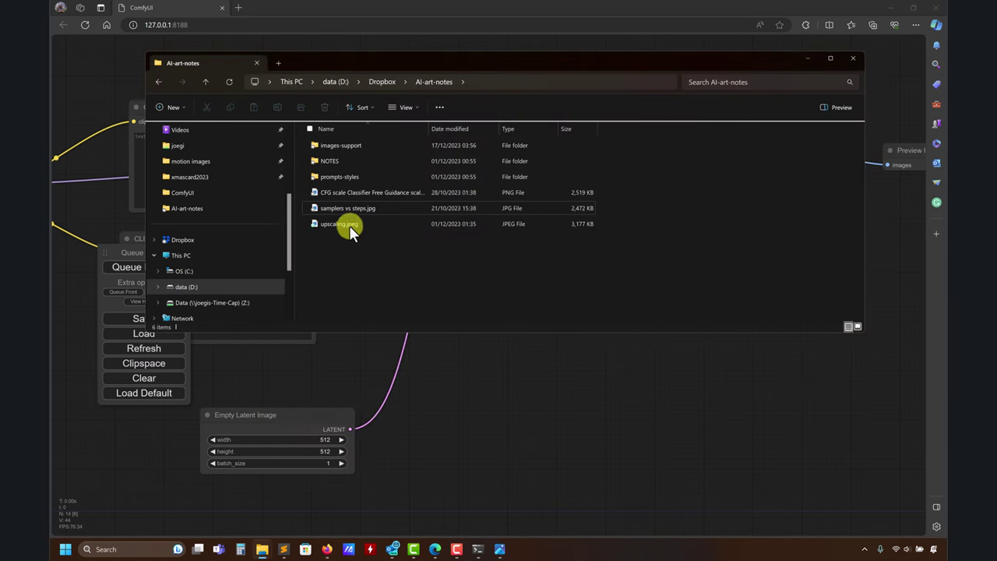
Open upscaling.jpeg from AI-art-notes, compare its upscaler columns at full size, and return to the ComfyUI workflow
double_click(349, 225)
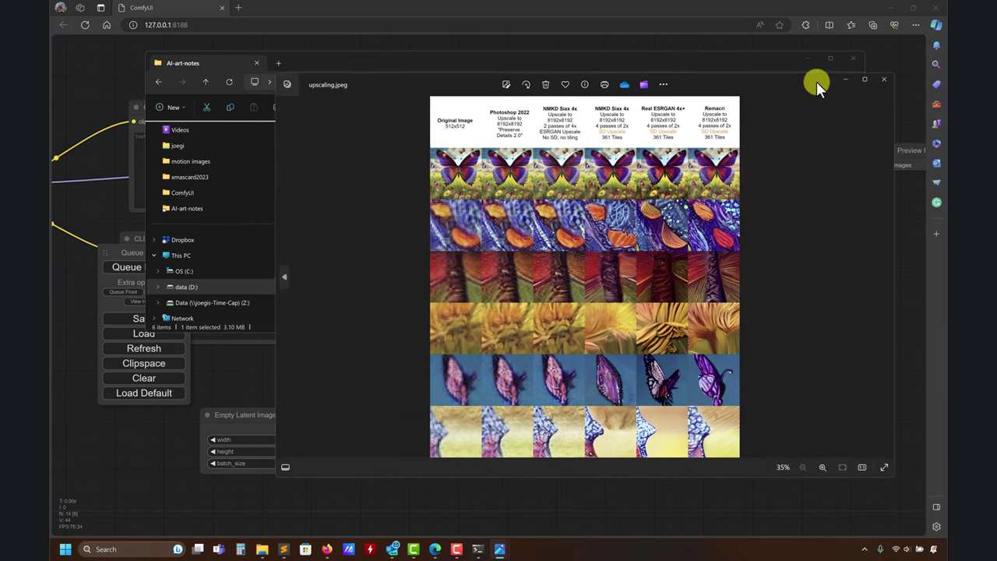
left_click(761, 67)
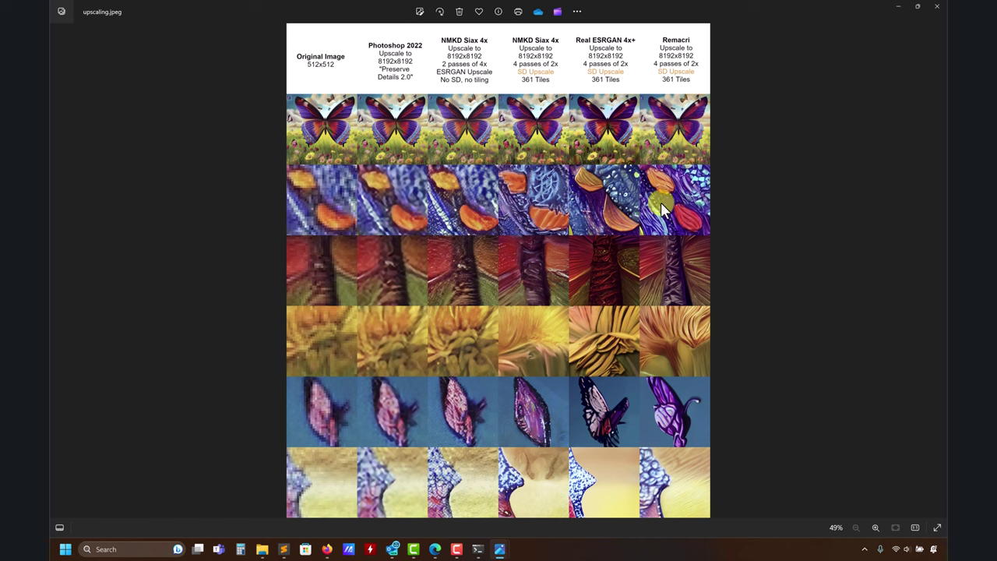
left_click(935, 17)
left_click(807, 60)
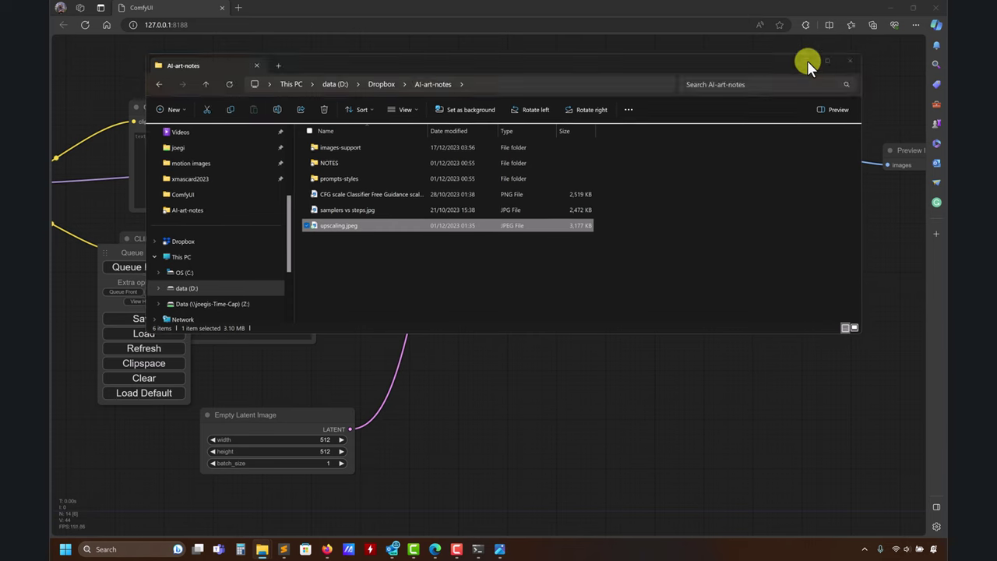
left_click(807, 60)
Reposition the Empty Latent Image node slightly further from the KSampler, beneath the second CLIP Text Encode node
left_click_drag(557, 337, 599, 261)
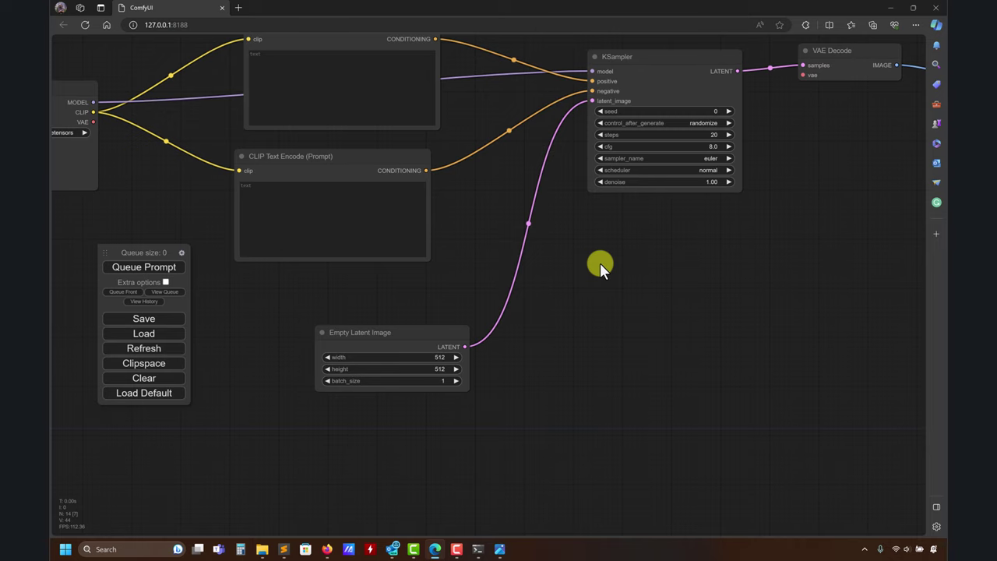
left_click_drag(600, 263, 647, 285)
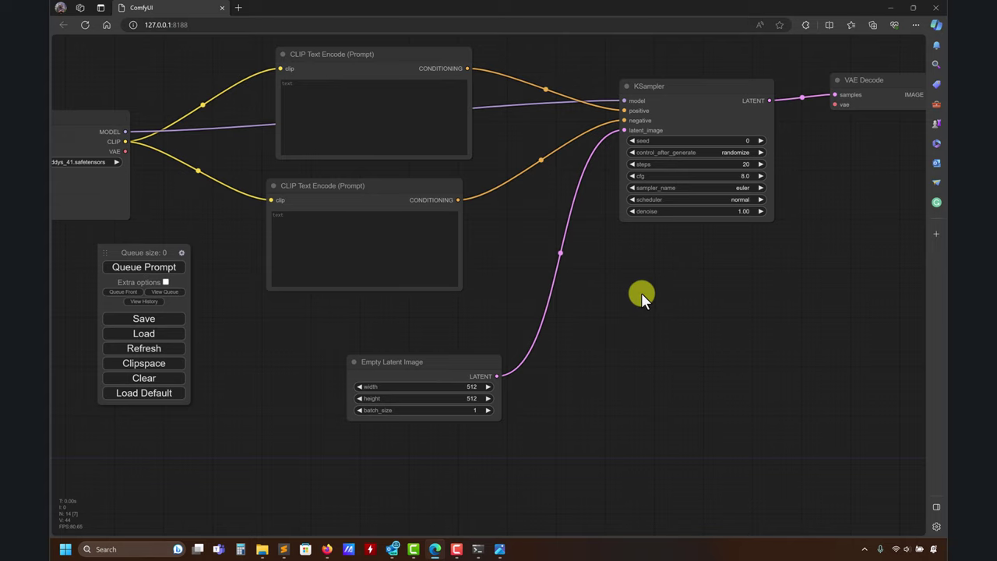
left_click_drag(459, 363, 409, 348)
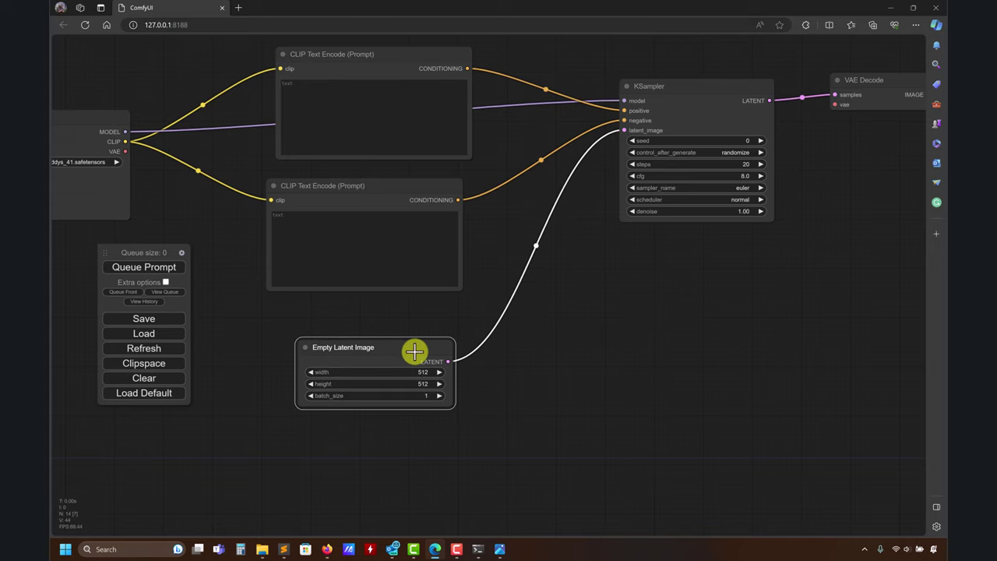
left_click_drag(658, 362, 620, 366)
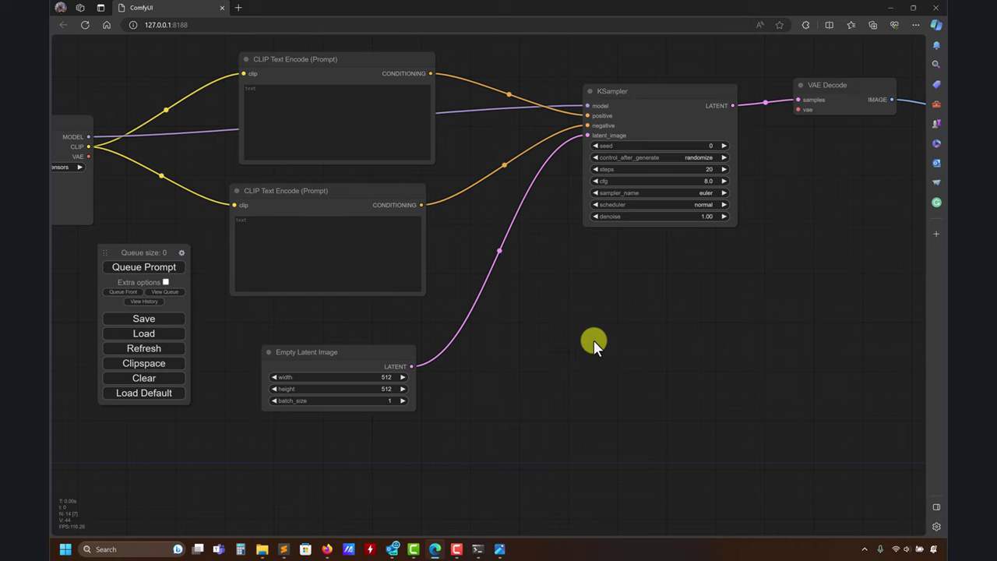
mouse_move(614, 343)
left_mouse_down()
mouse_move(580, 333)
mouse_move(605, 334)
left_mouse_up()
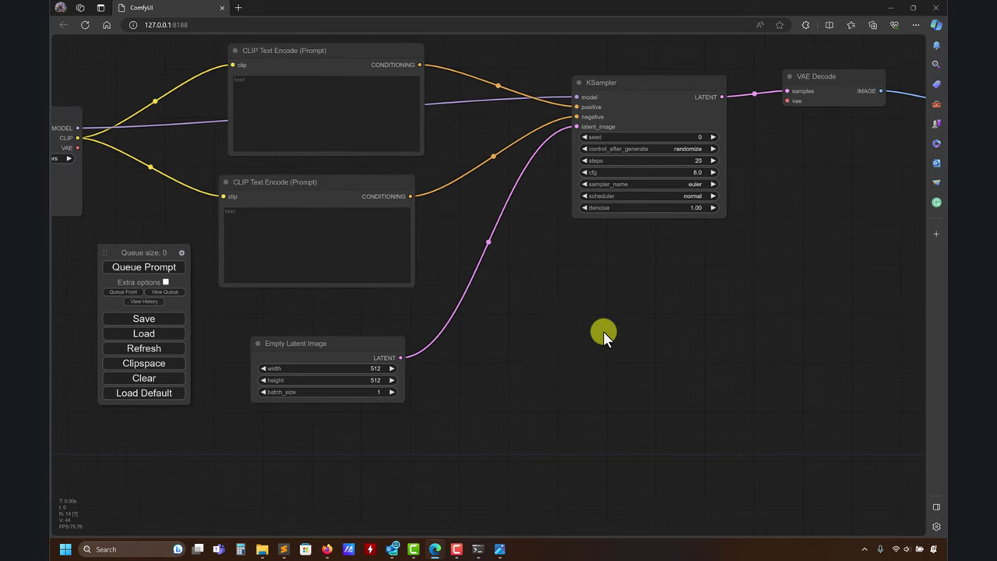
left_click_drag(714, 293, 672, 297)
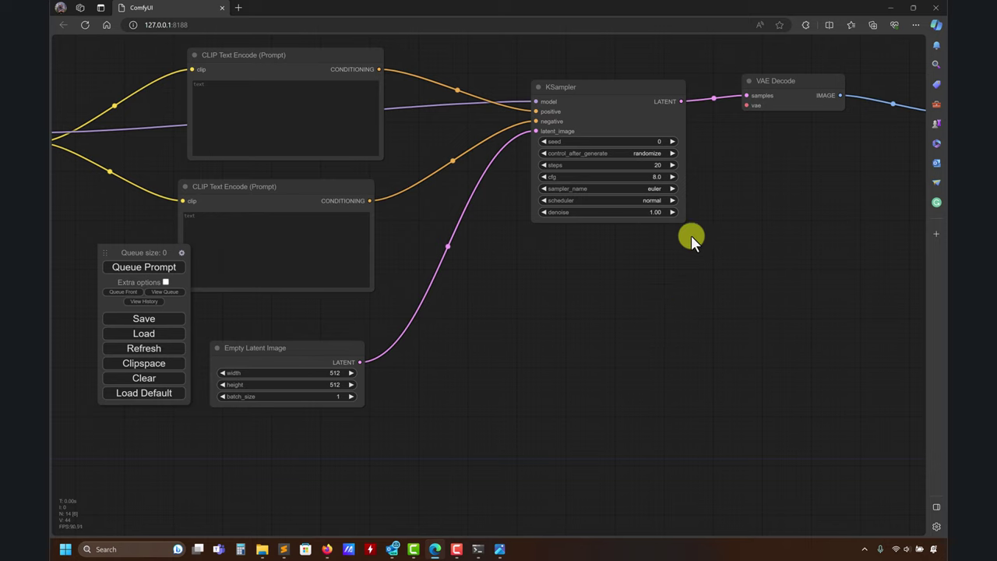
Set the new KSampler's sampler_name to euler_ancestral
left_click(671, 194)
left_click(673, 189)
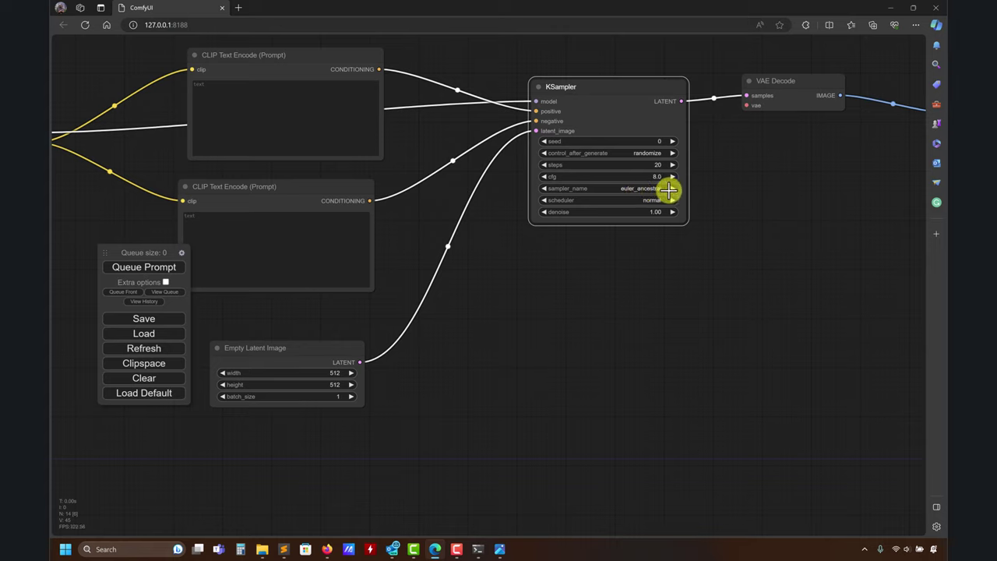
left_click(568, 191)
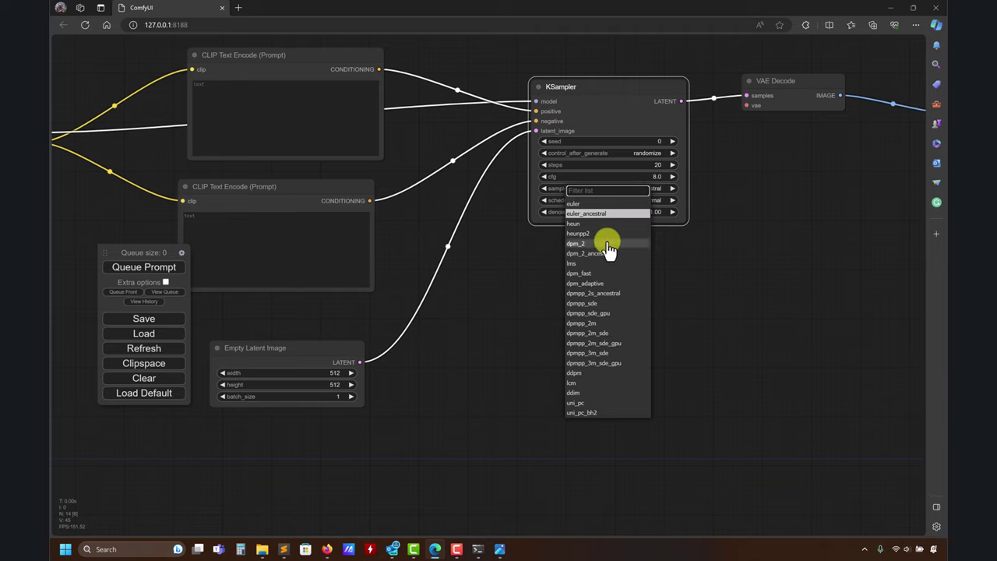
left_click(598, 214)
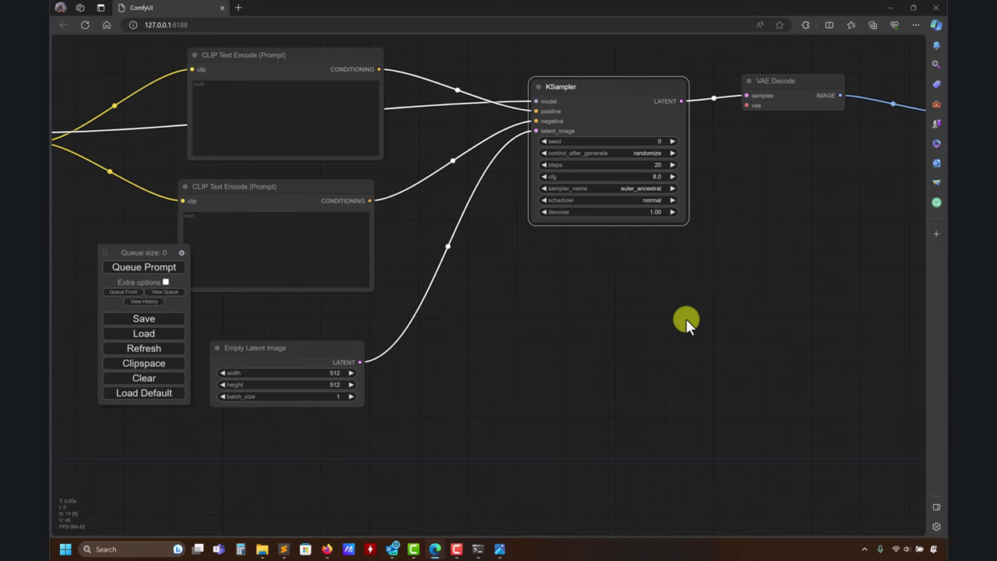
left_click_drag(720, 333, 675, 377)
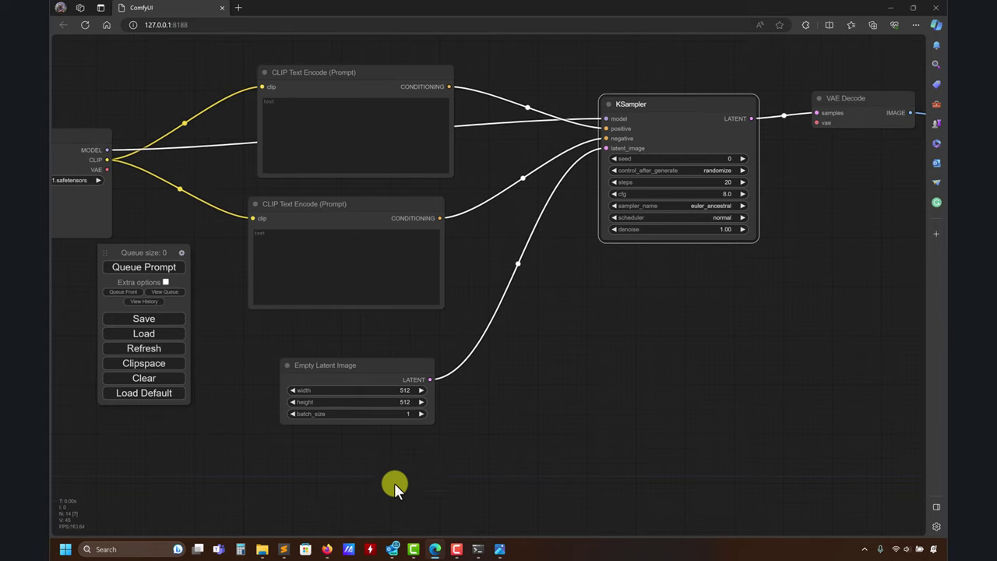
Copy the "nature, Epic cinematic brilliant stunning" prompt from prompts.txt in Sublime Text into the upper CLIP Text Encode node in ComfyUI
left_click(284, 548)
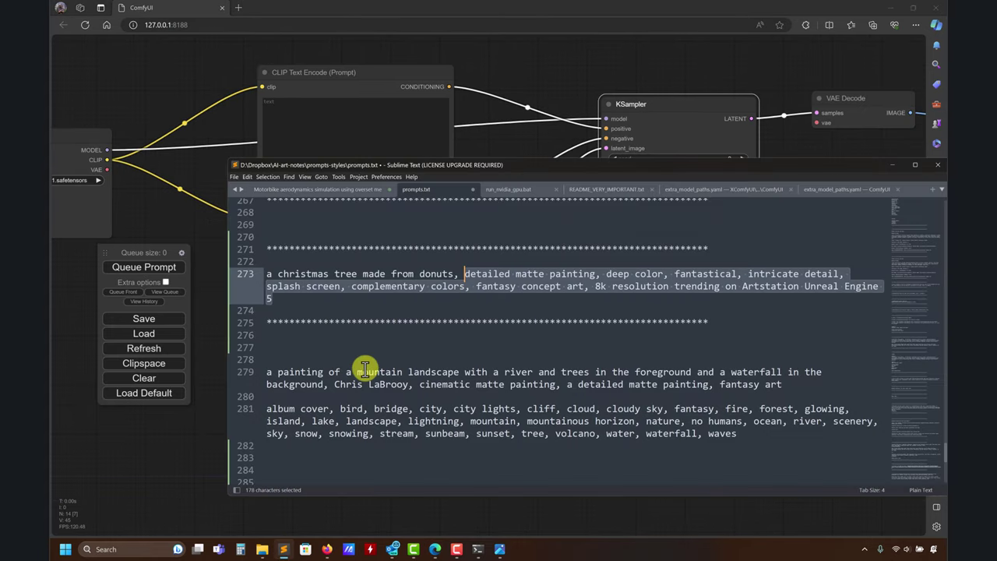
scroll(365, 369, "up", 5)
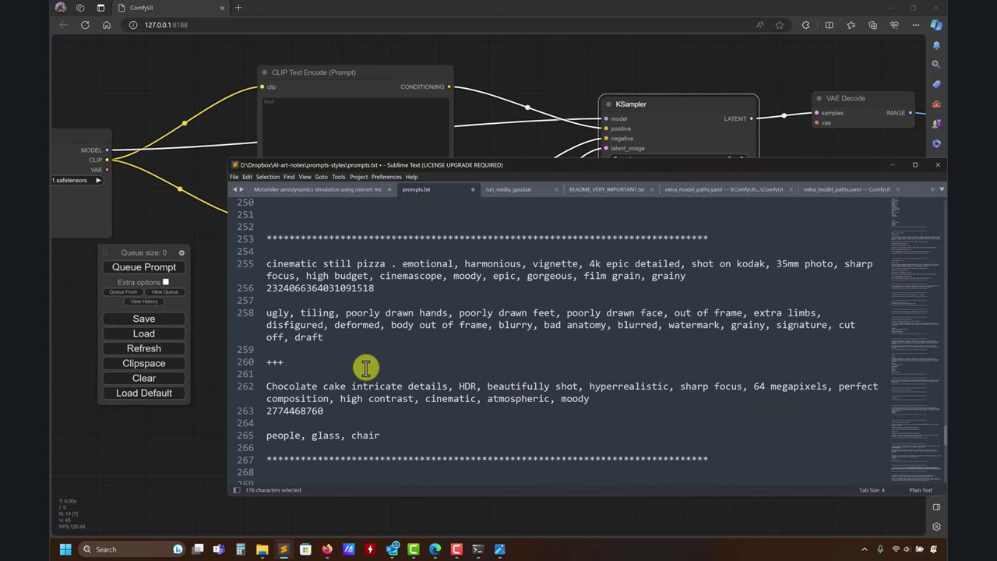
scroll(366, 369, "up", 4)
scroll(367, 368, "up", 5)
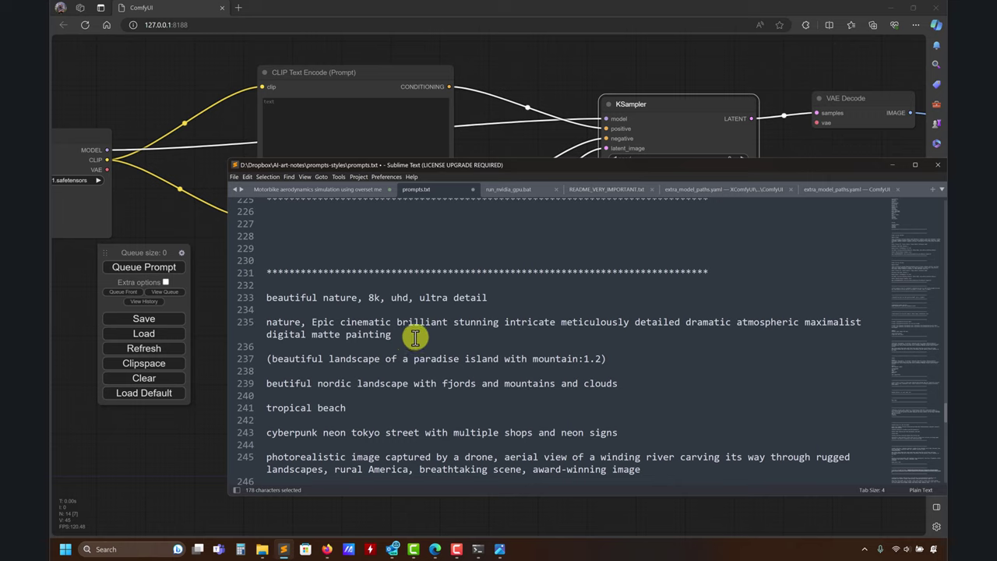
left_click_drag(410, 337, 252, 323)
key("ctrl+c")
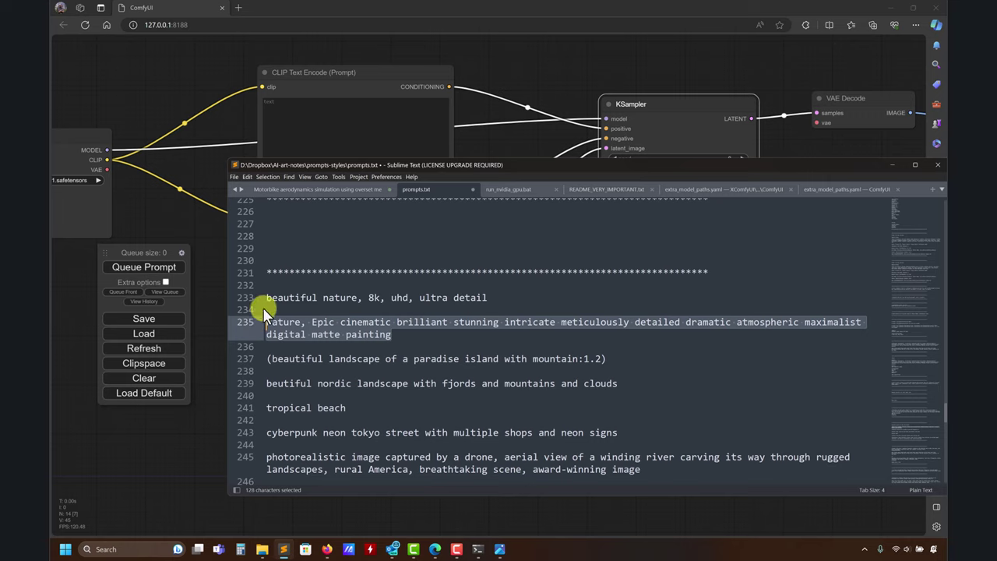
left_click(293, 112)
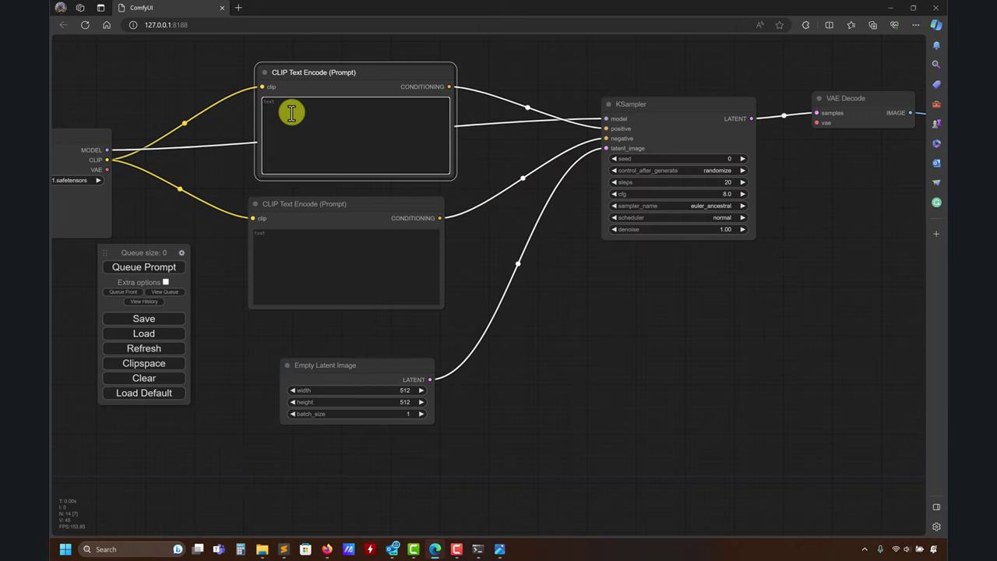
key("ctrl+v")
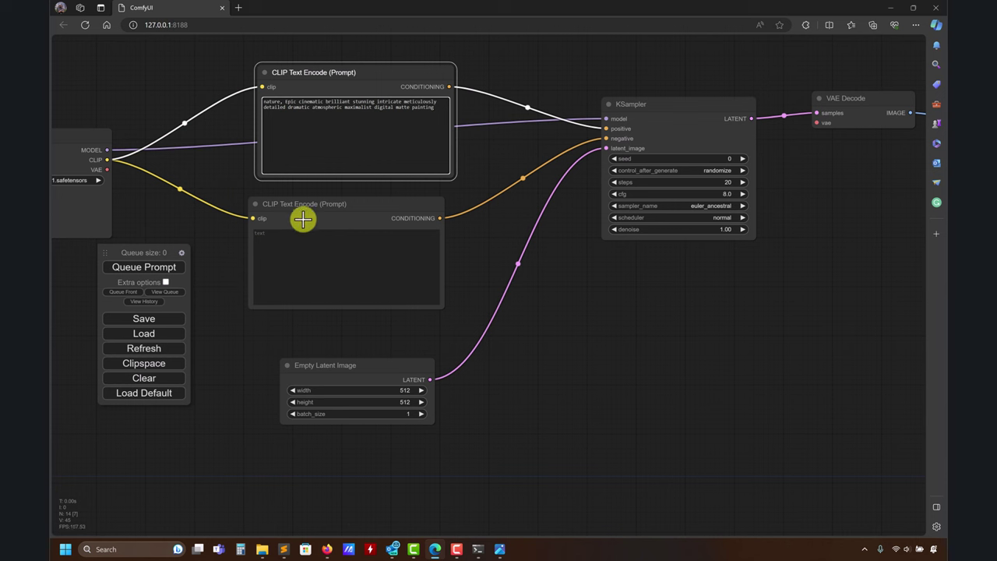
Check prompts.txt in Sublime Text for further prompt text and return to the empty CLIP Text Encode node in ComfyUI
left_click(290, 550)
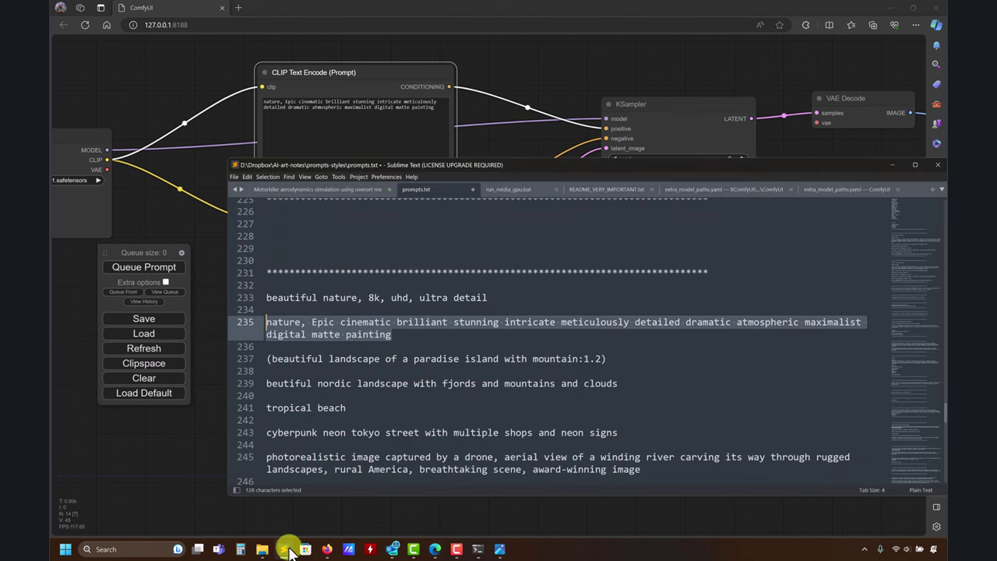
scroll(407, 439, "down", 2)
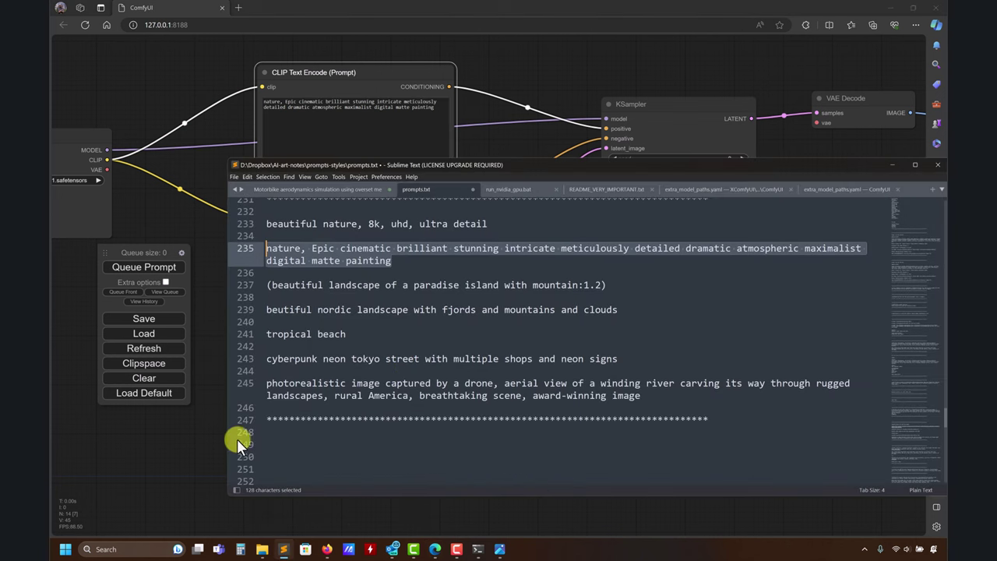
left_click(181, 445)
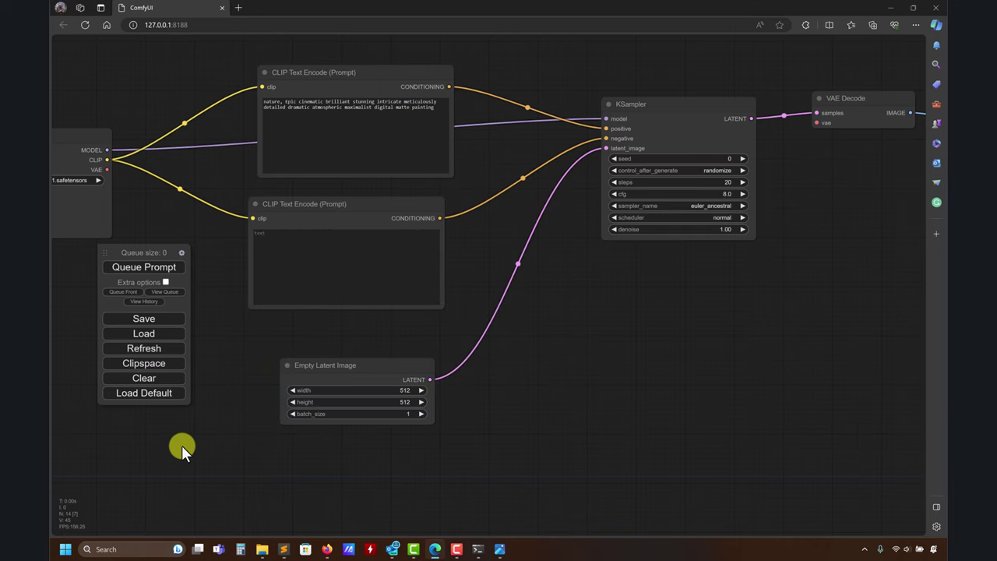
left_click(346, 212)
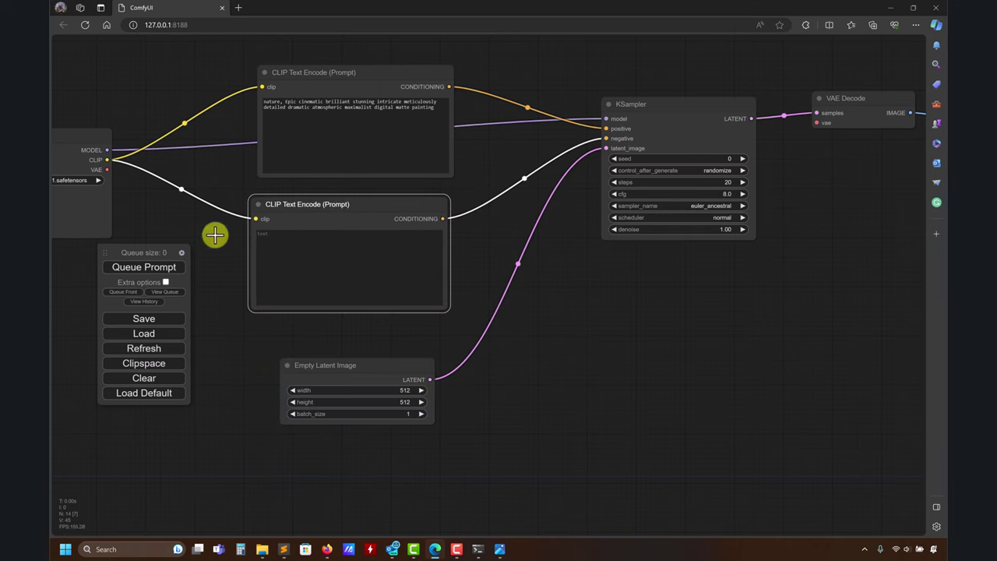
Move the floating queue menu beneath the new KSampler and queue the prompt
mouse_move(683, 350)
left_mouse_down()
mouse_move(601, 332)
mouse_move(615, 279)
mouse_move(581, 321)
mouse_move(644, 357)
mouse_move(669, 346)
left_mouse_up()
left_click_drag(148, 252, 536, 304)
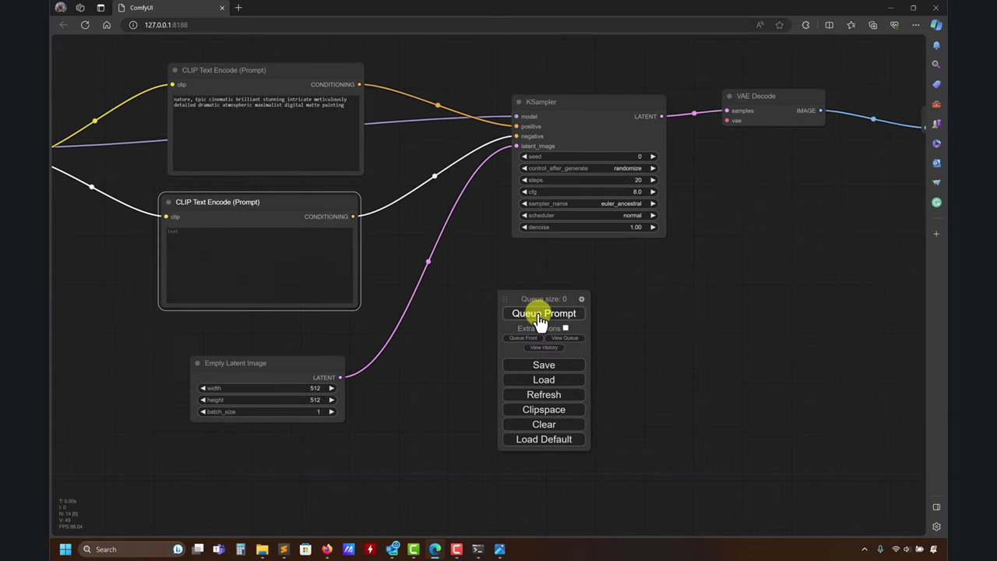
left_click(538, 314)
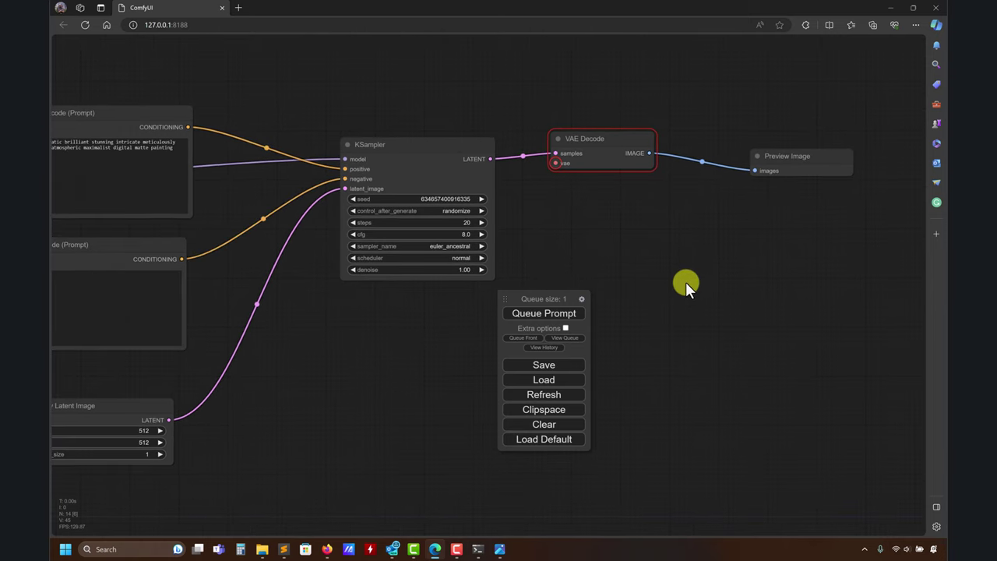
Inspect the flagged VAE Decode node, read the latest output in the command console, and return to ComfyUI
scroll(688, 282, "down", 5)
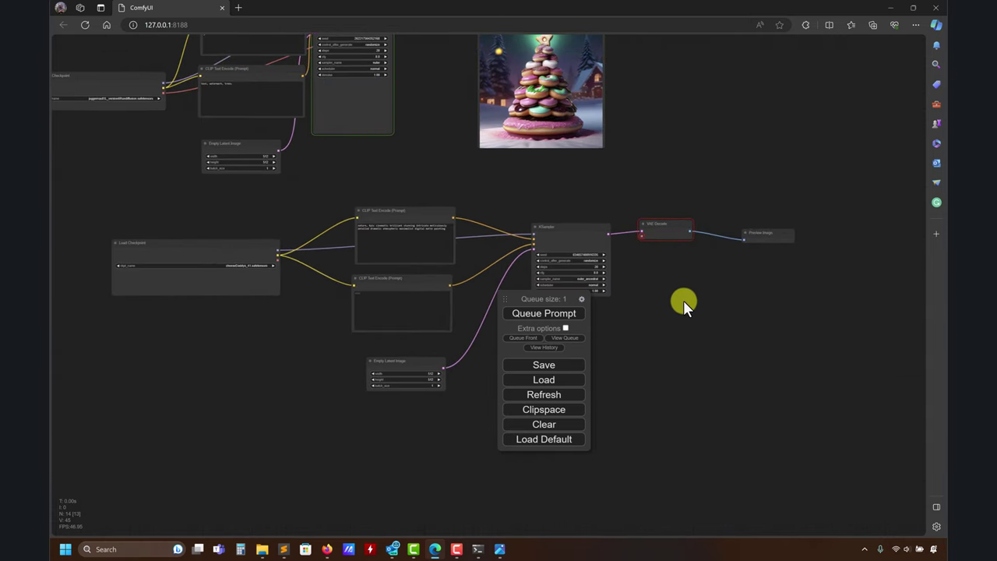
scroll(683, 300, "up", 5)
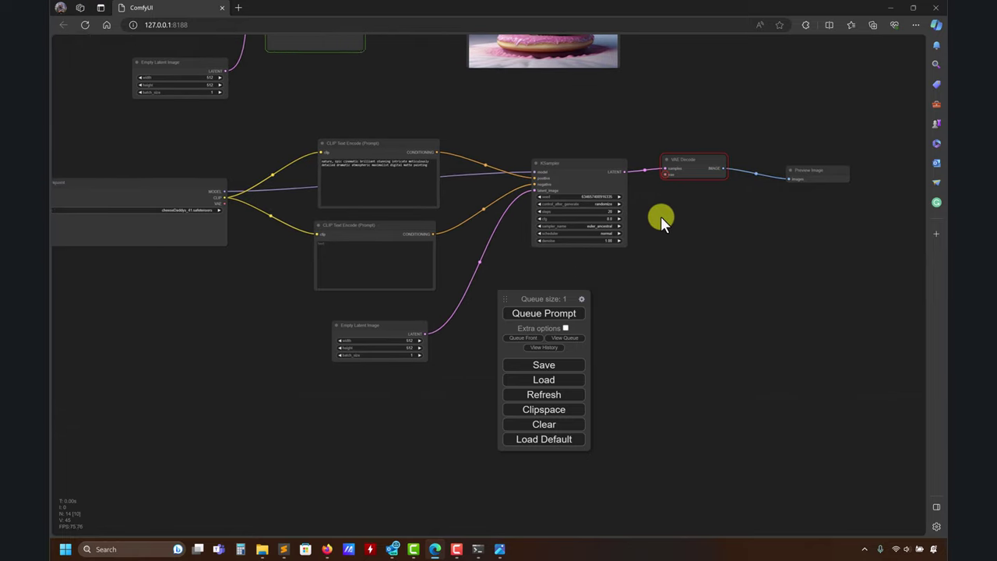
scroll(661, 219, "up", 3)
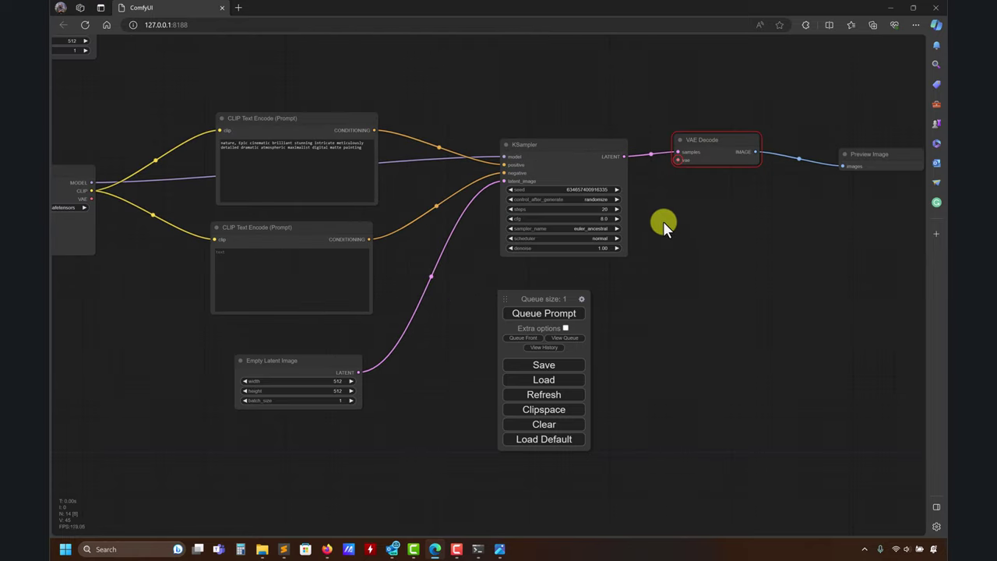
left_click(435, 549)
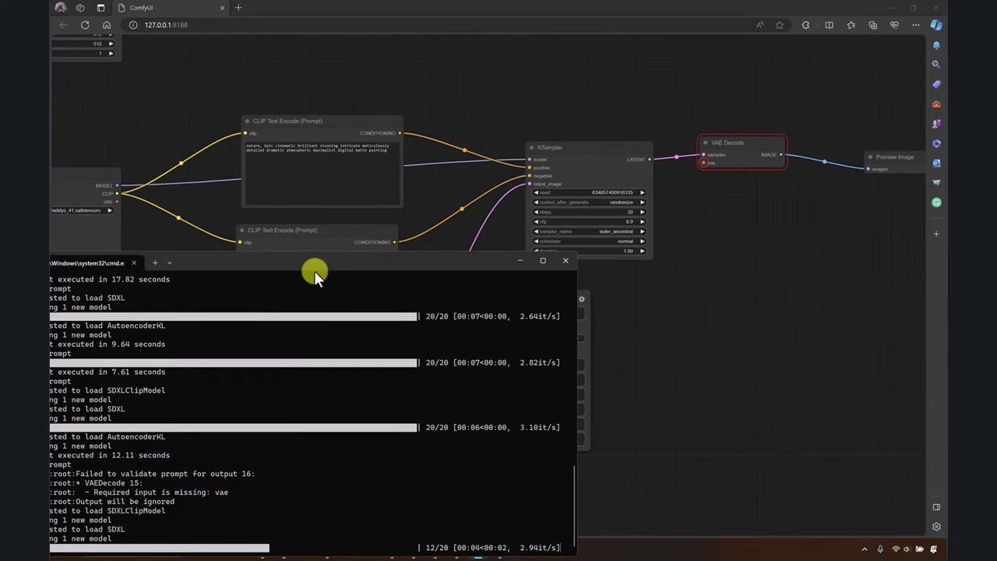
left_click_drag(314, 270, 473, 153)
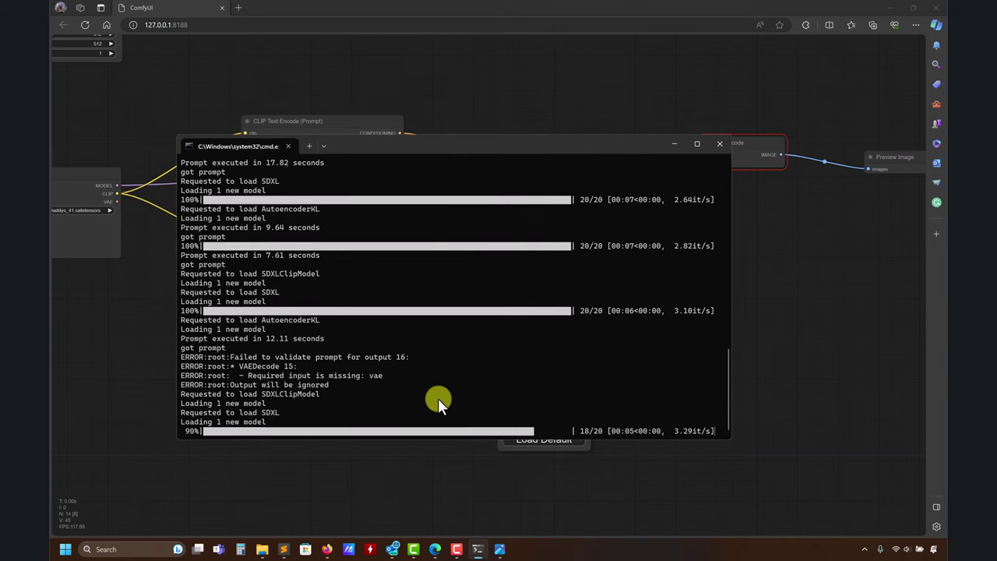
left_click(782, 340)
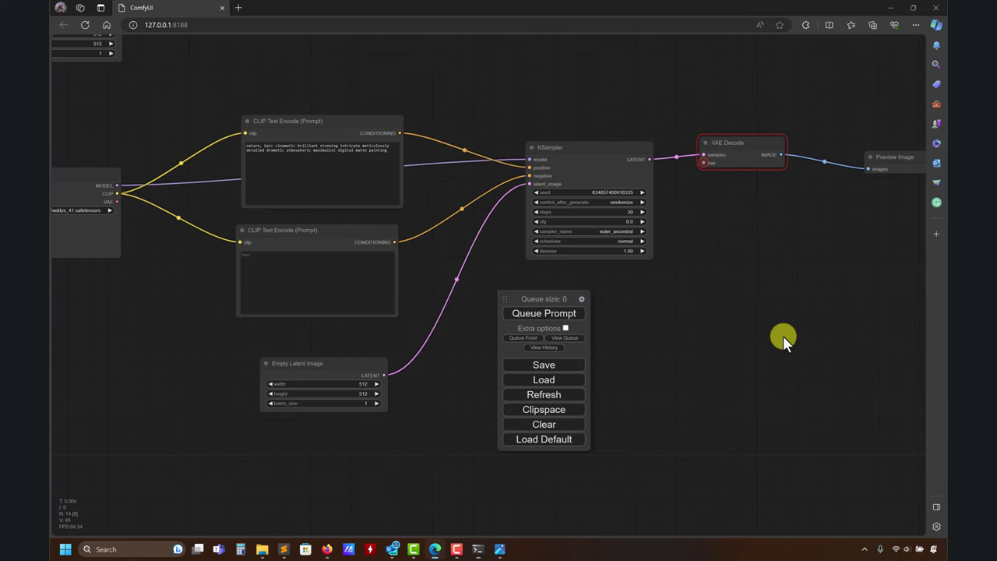
Set control_after_generate to fixed on the donut-tree workflow's KSampler and queue the prompt twice
scroll(634, 176, "down", 3)
left_click_drag(633, 176, 741, 315)
left_click(469, 136)
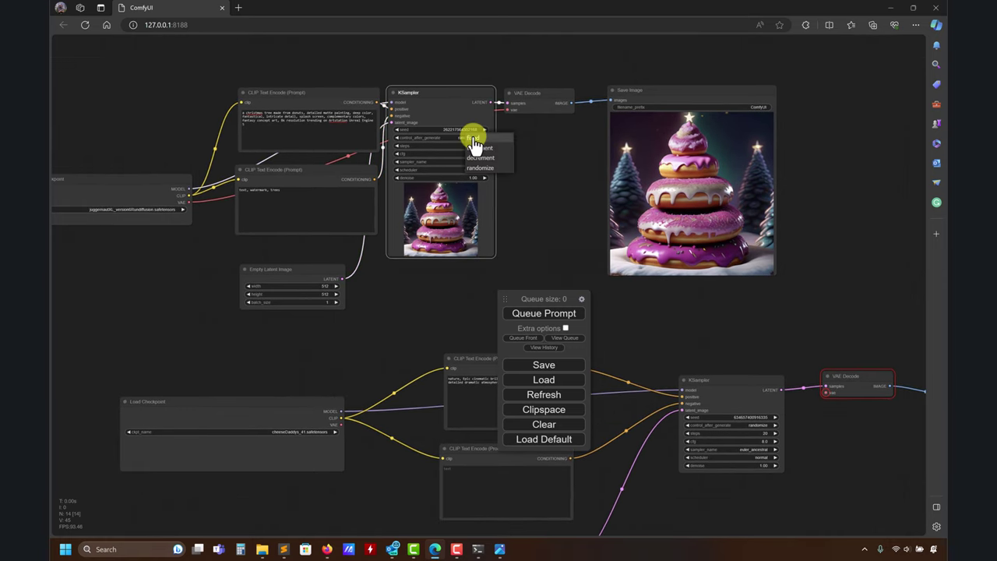
left_click(474, 138)
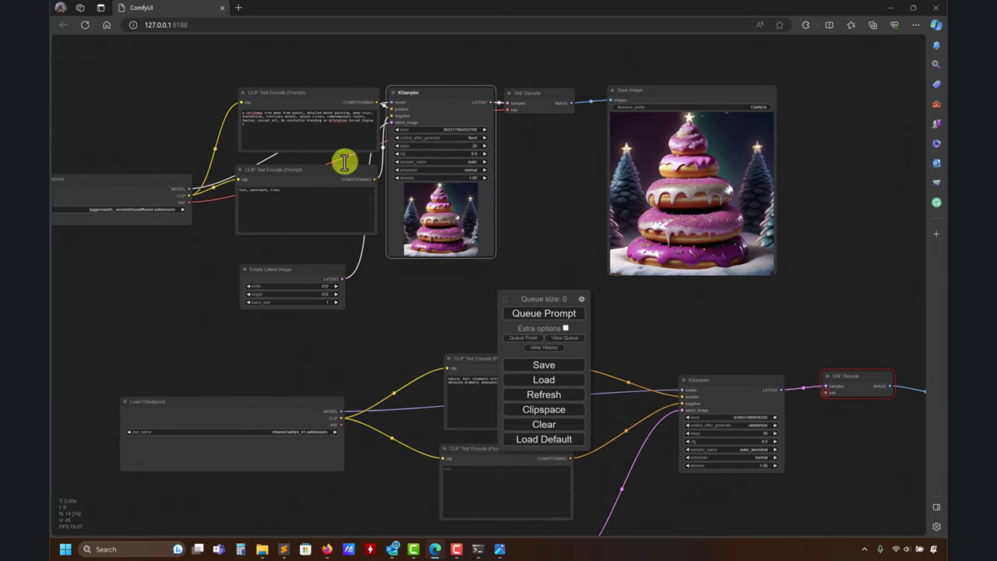
left_click_drag(498, 239, 530, 186)
left_click(544, 313)
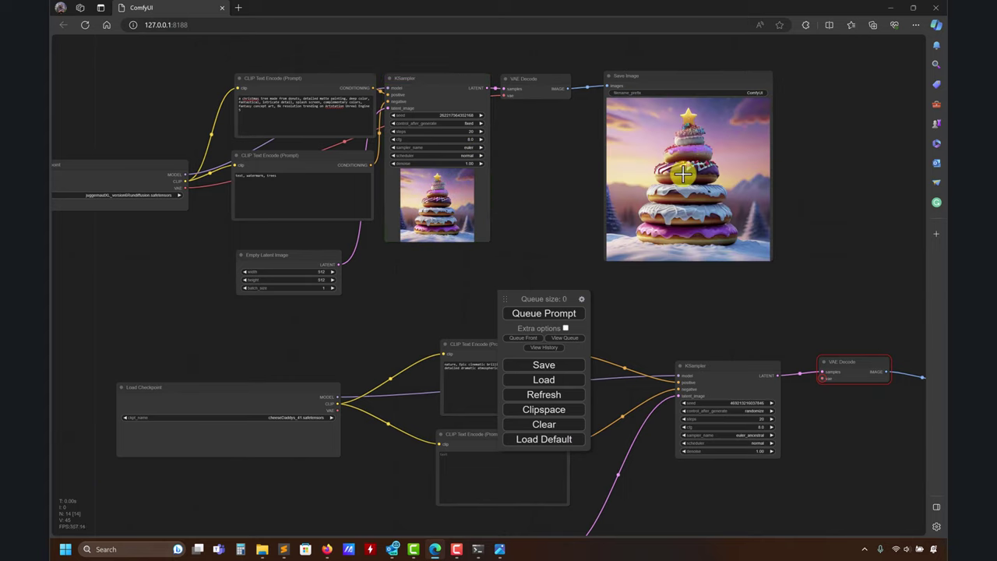
left_click(545, 313)
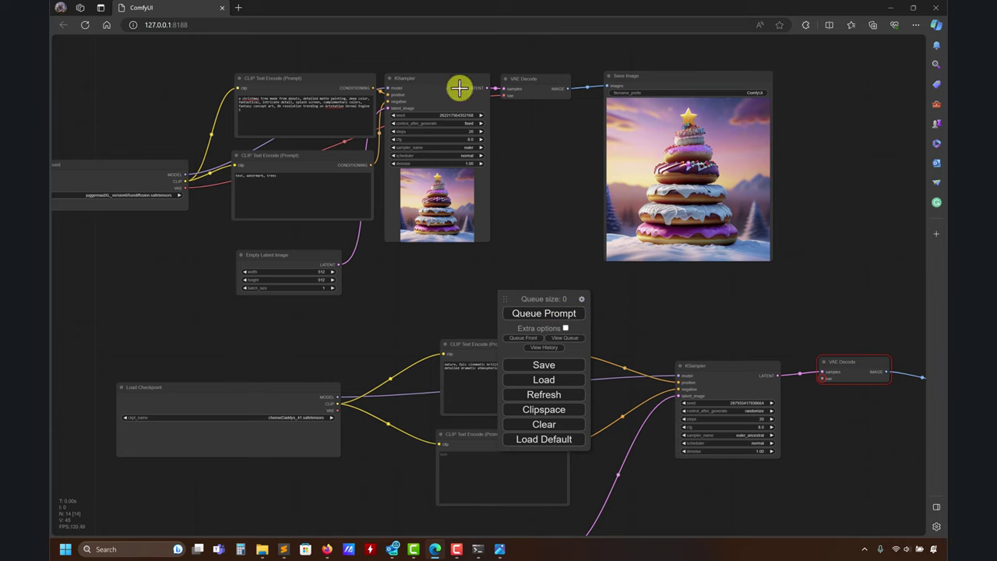
Compare the donut-tree workflow with the new workflow, tracing how each Load Checkpoint and VAE Decode node is connected
scroll(446, 114, "down", 5)
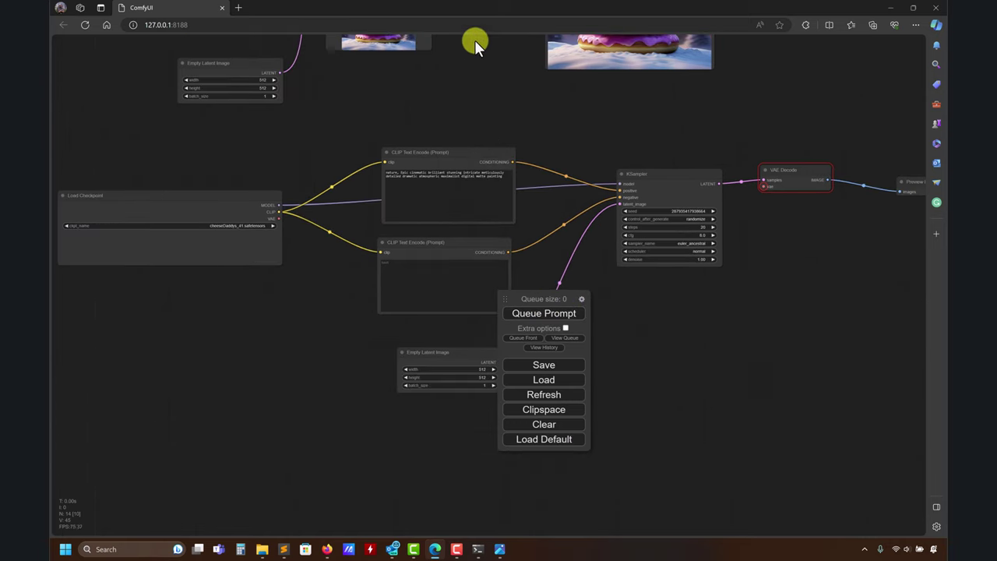
scroll(503, 93, "down", 3)
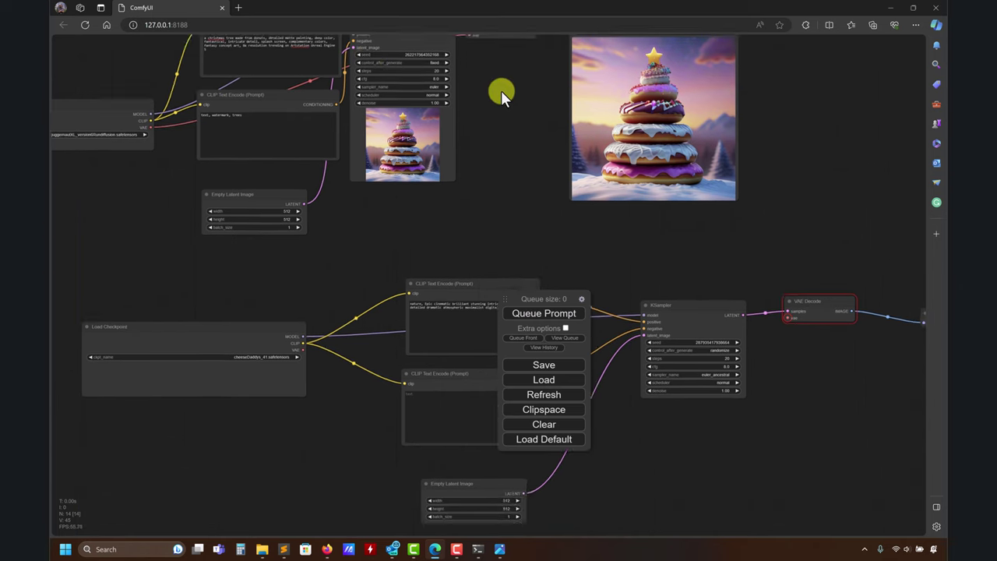
scroll(552, 207, "up", 3)
double_click(549, 201)
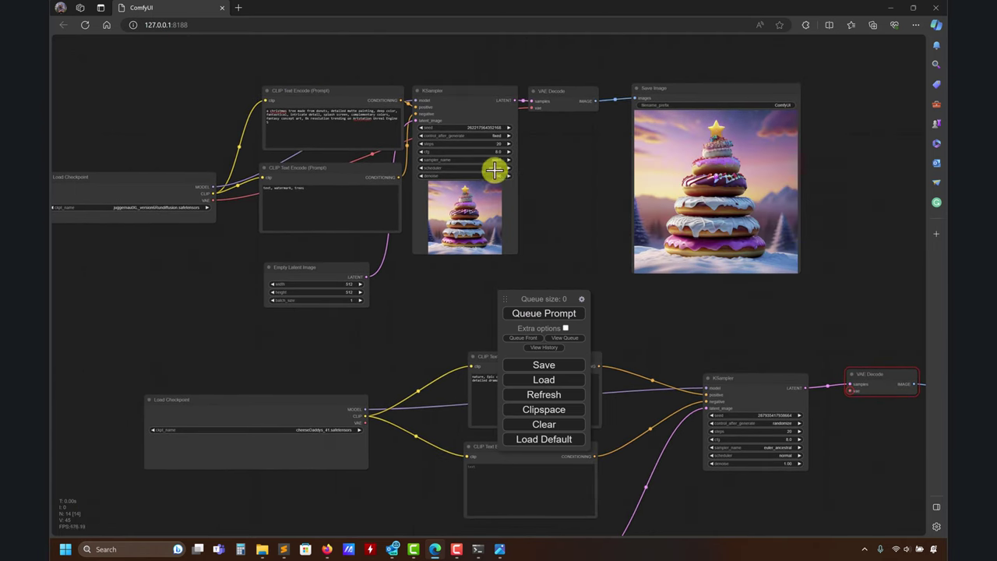
scroll(662, 234, "down", 2)
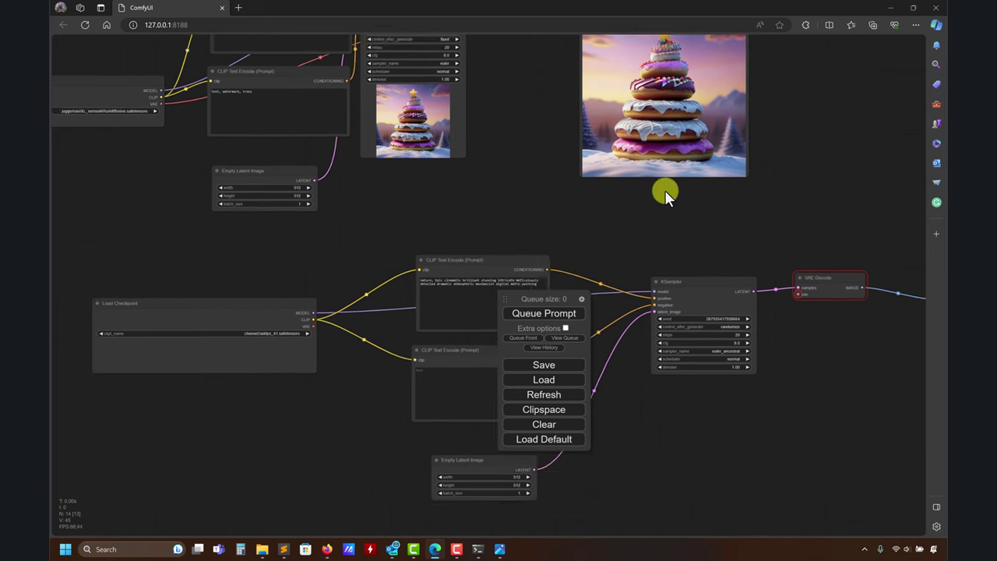
scroll(732, 245, "up", 1)
scroll(486, 209, "up", 1)
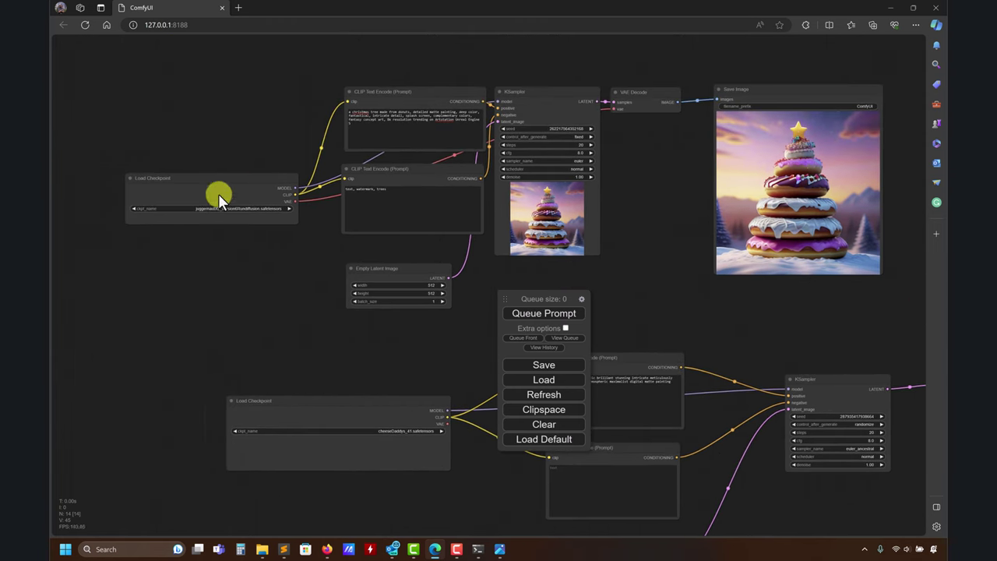
left_click_drag(661, 234, 599, 352)
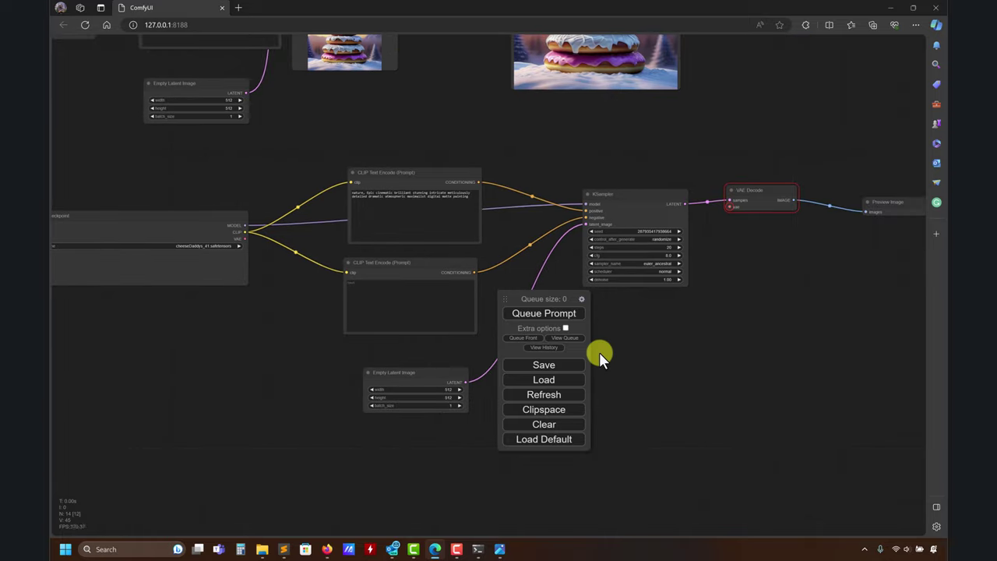
Move the floating queue menu clear of the new workflow's links and connect VAE Decode's vae input to the Load Checkpoint's VAE output
left_click_drag(551, 305, 664, 342)
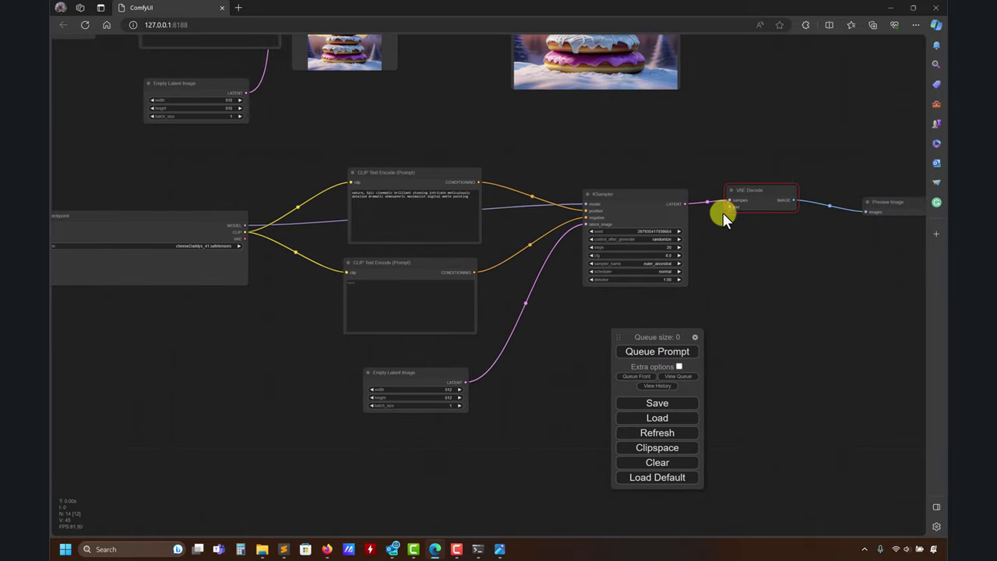
left_click_drag(729, 206, 245, 238)
Review the VAE Decode error in the command console, return to ComfyUI, and queue the prompt
left_click(477, 547)
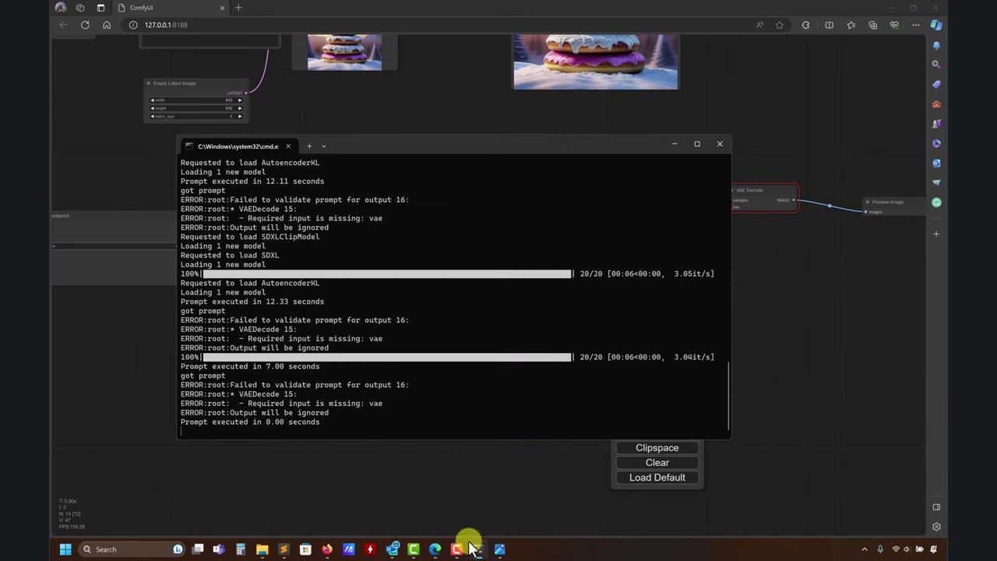
left_click(390, 479)
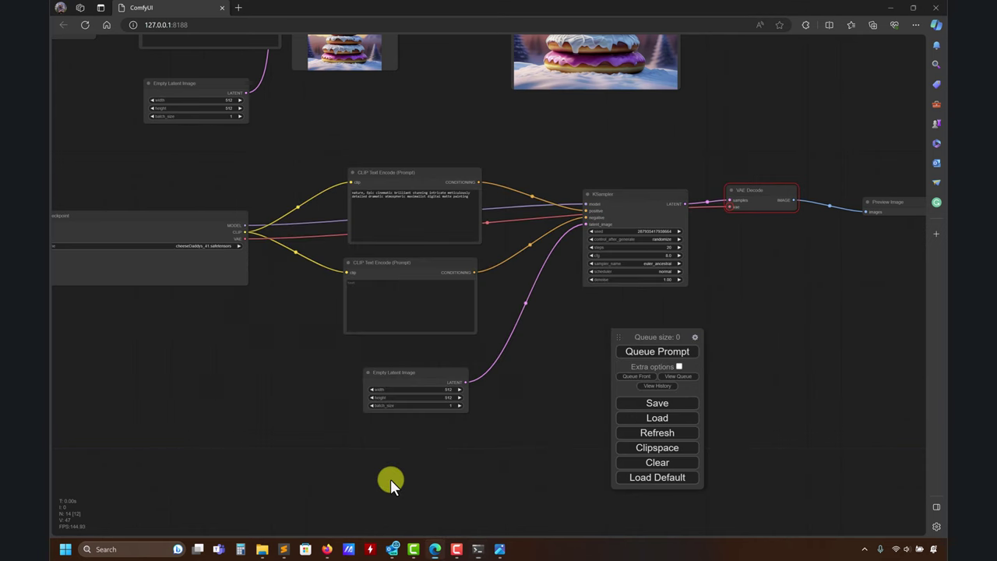
left_click(663, 352)
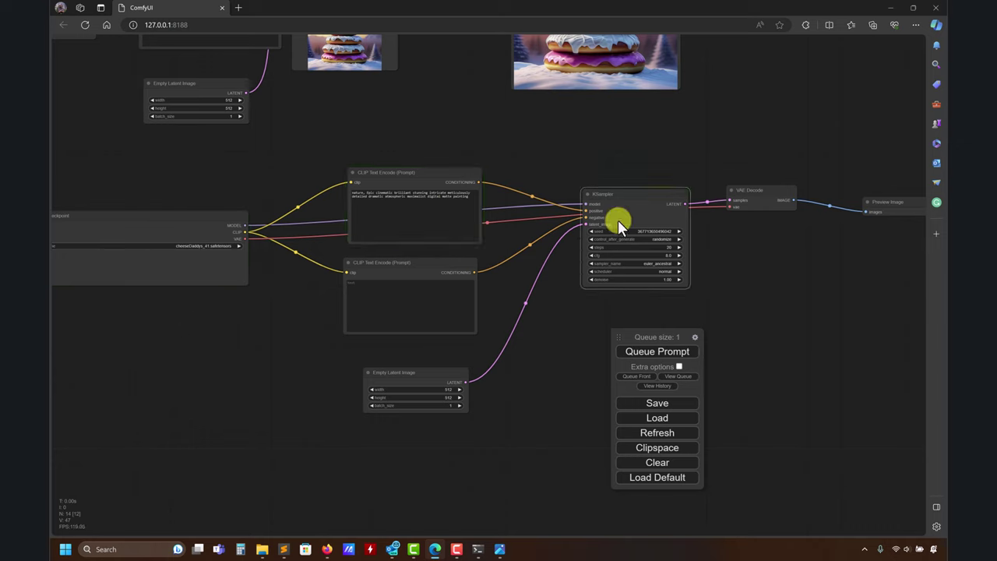
Move the floating queue menu away from the nodes and enlarge the Preview Image node to show the generated picture bigger
left_click_drag(697, 337, 875, 345)
left_click_drag(675, 342, 509, 321)
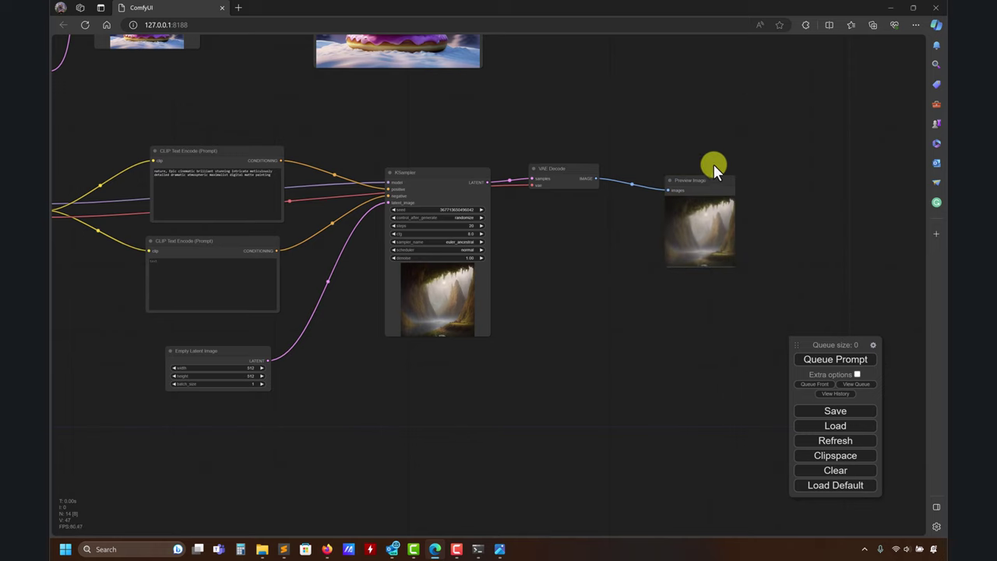
left_click_drag(631, 307, 524, 297)
left_click_drag(626, 254, 764, 347)
Look over the completed workflow back to its Load Checkpoint node and switch to Firefox
left_click_drag(561, 344, 576, 320)
scroll(462, 381, "up", 1)
left_click_drag(277, 390, 518, 423)
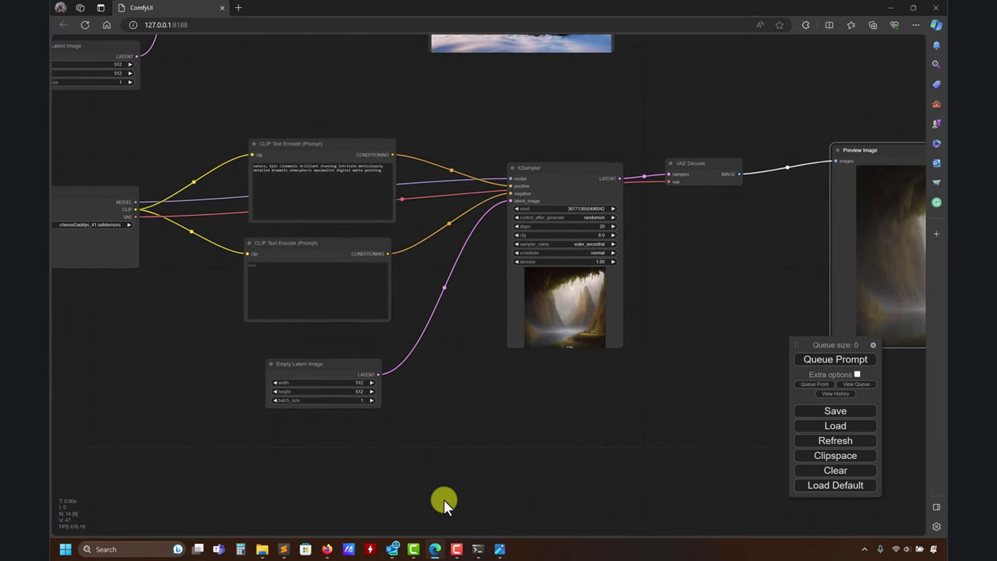
left_click_drag(445, 503, 418, 394)
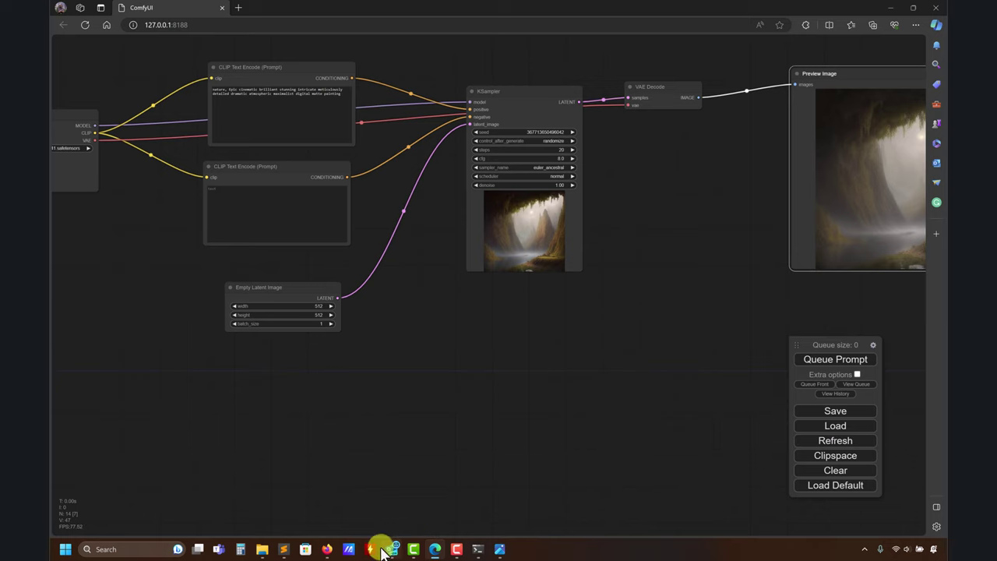
left_click_drag(432, 314, 711, 376)
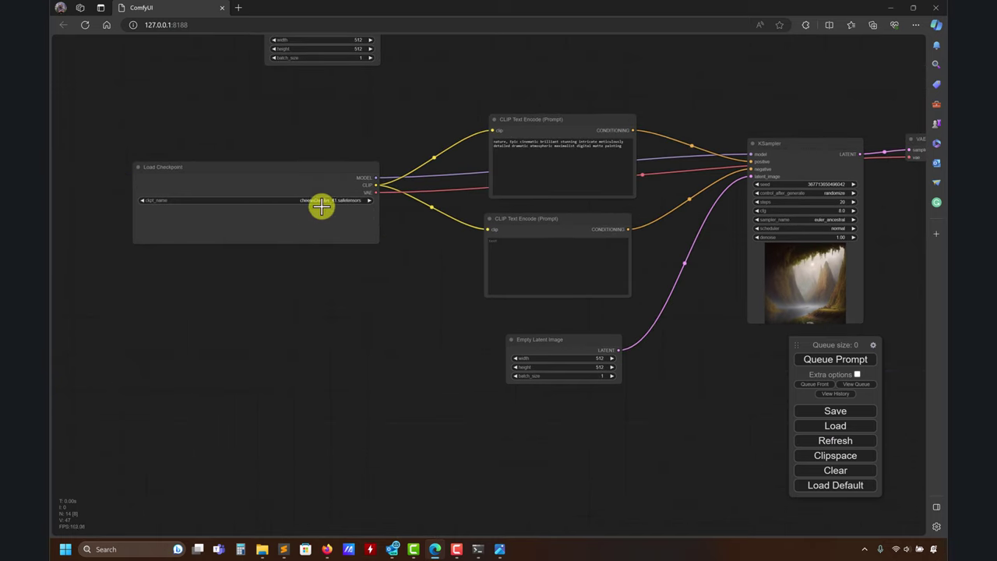
left_click(327, 549)
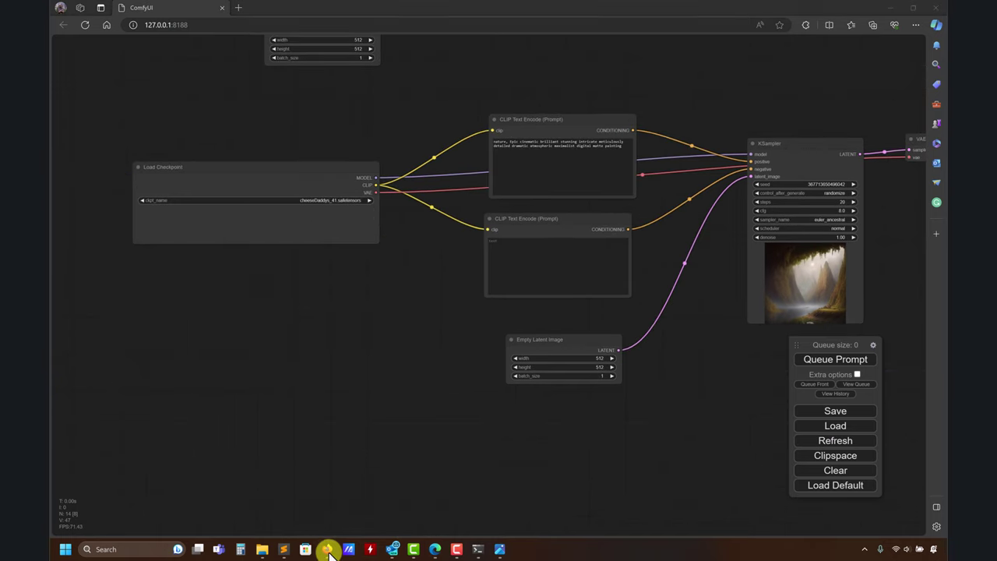
Switch to Firefox, search Civitai's models for naturepron and open the NaturePron LoRA page
left_click(316, 520)
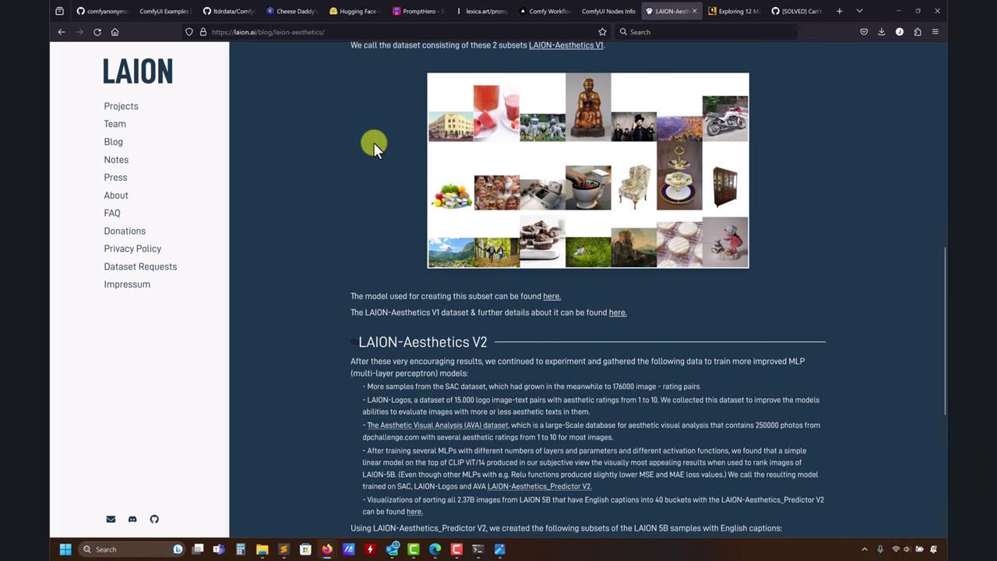
left_click(326, 8)
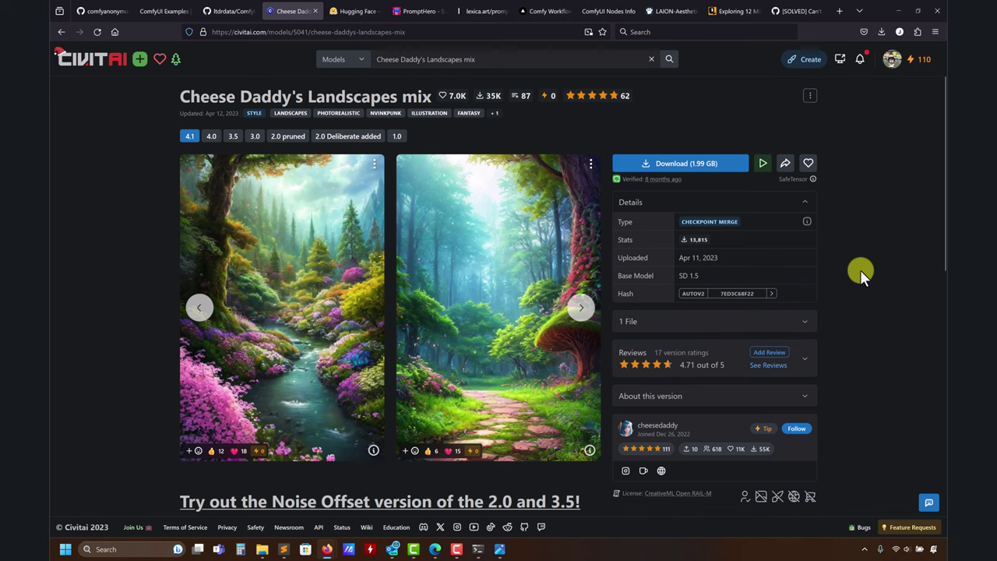
left_click(478, 61)
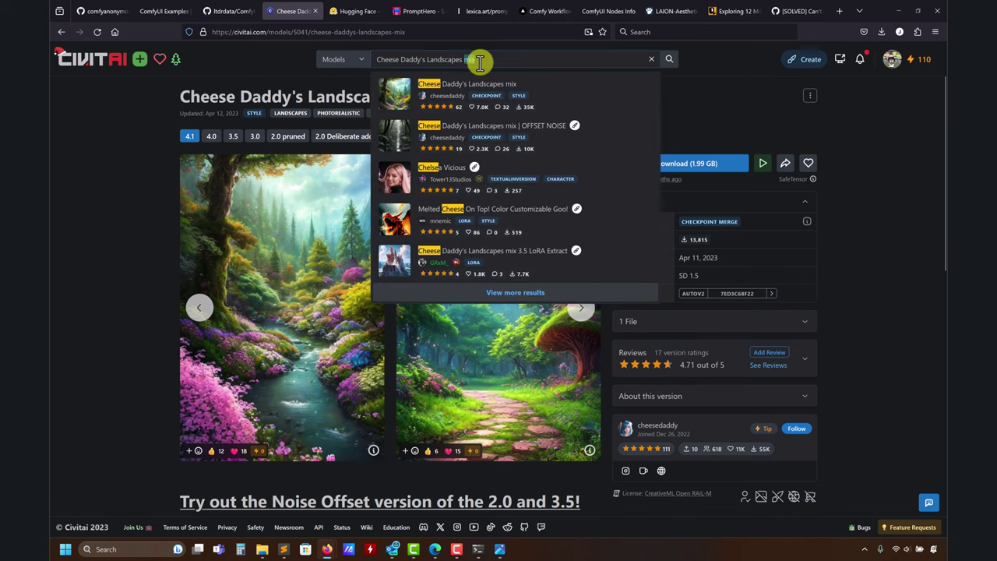
key("ctrl+a")
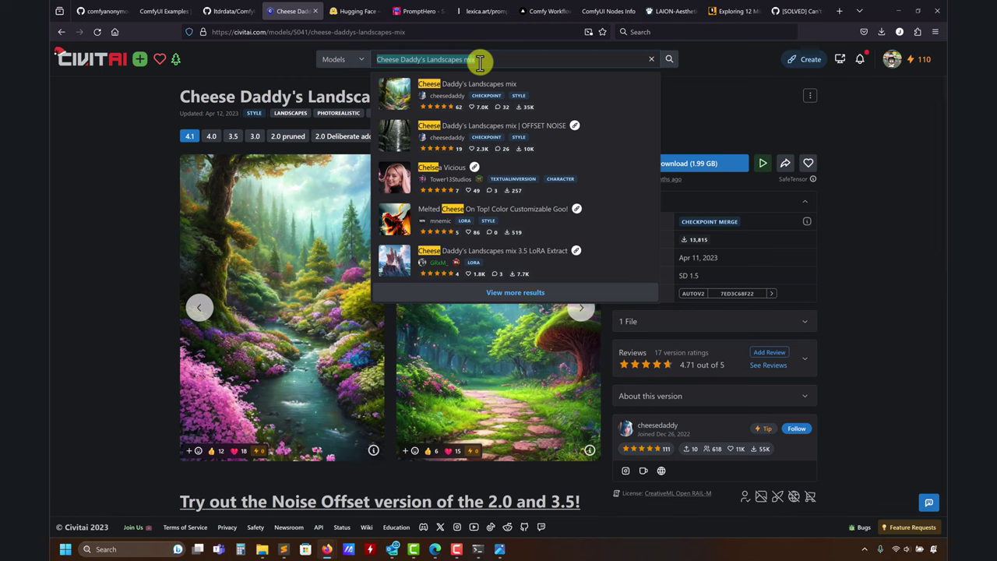
type("natureér")
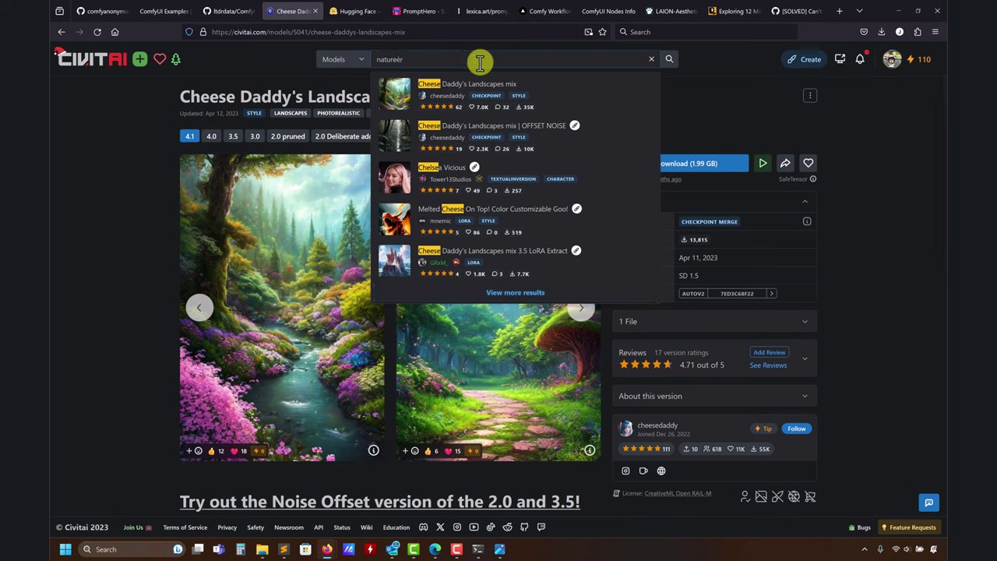
type("pm")
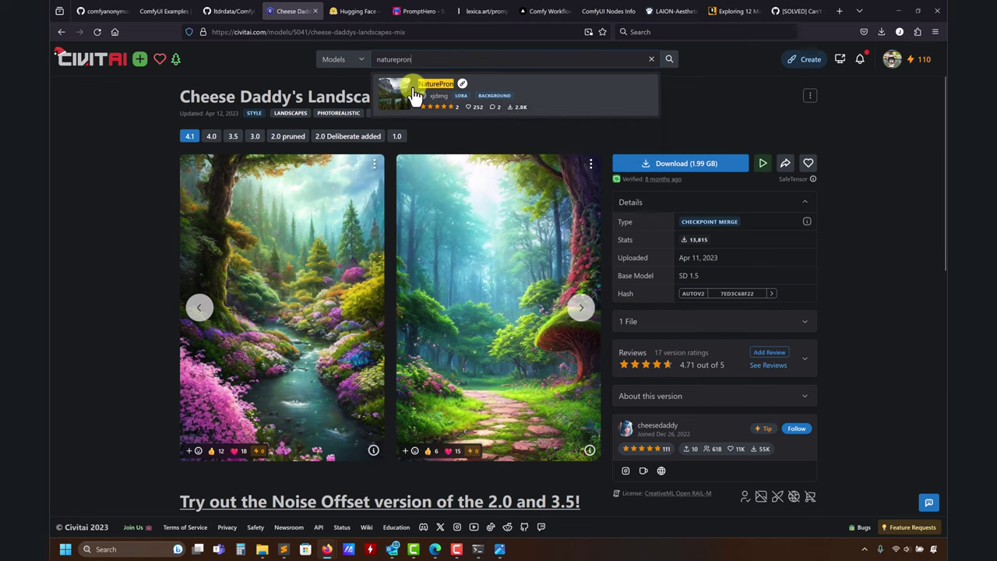
left_click(405, 92)
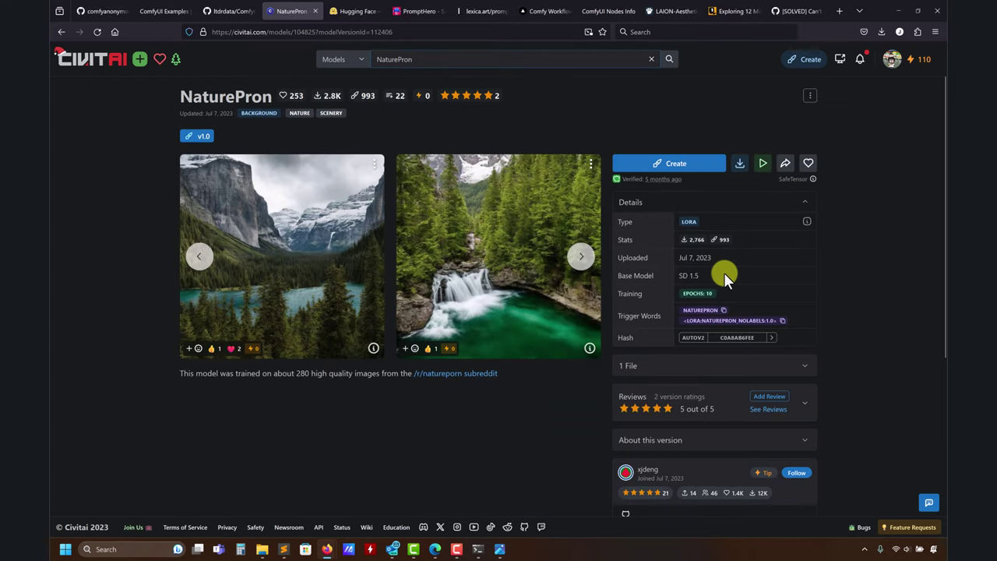
Browse the NaturePron sample images and return to the ComfyUI workflow
left_click(581, 256)
left_click(581, 256)
left_click(581, 256)
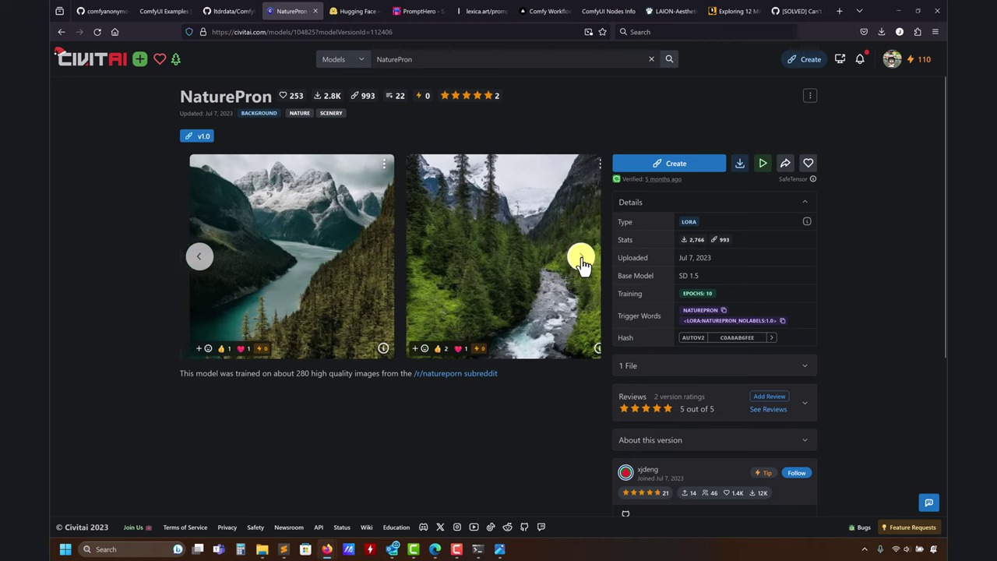
left_click(896, 11)
left_click_drag(298, 396, 357, 370)
Switch to Firefox and open the Lora examples from the ComfyUI Examples page
mouse_move(286, 547)
mouse_move(326, 550)
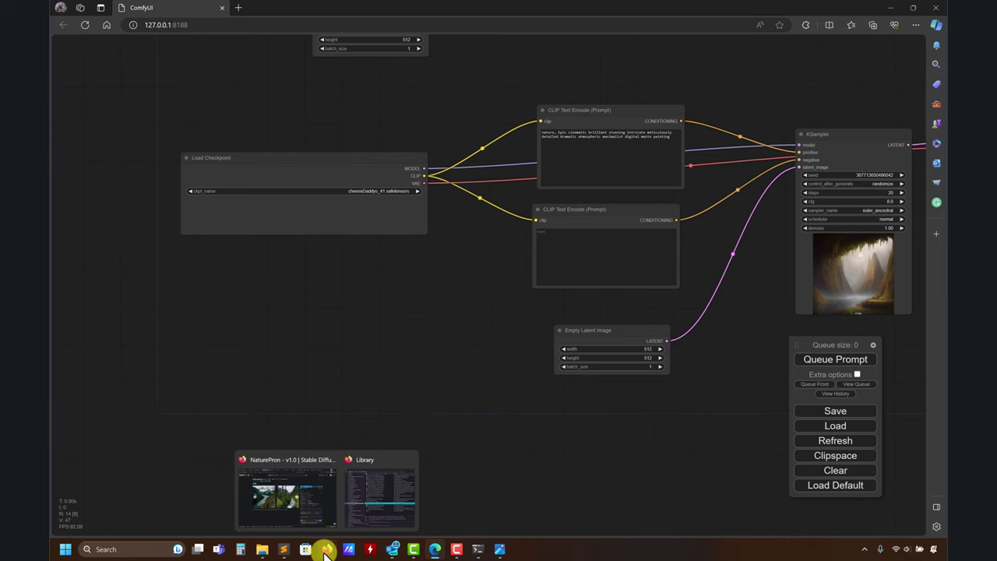
left_click(302, 501)
left_click(164, 11)
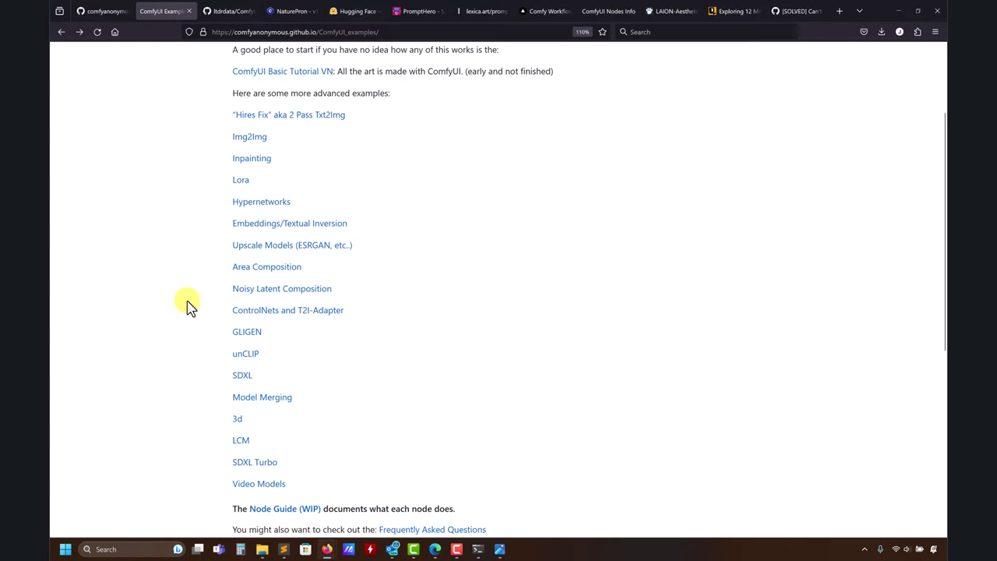
scroll(376, 200, "up", 3)
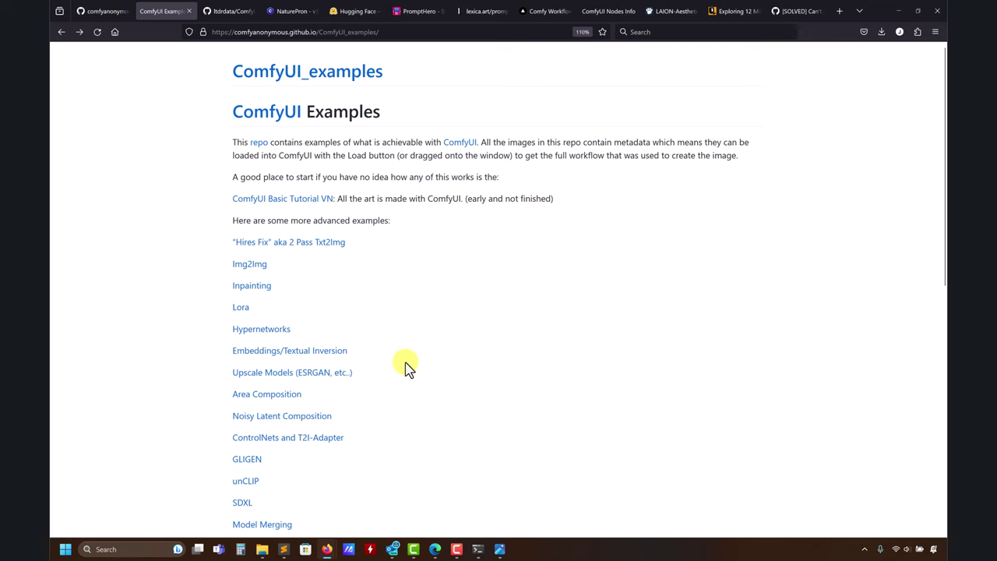
scroll(405, 311, "down", 4)
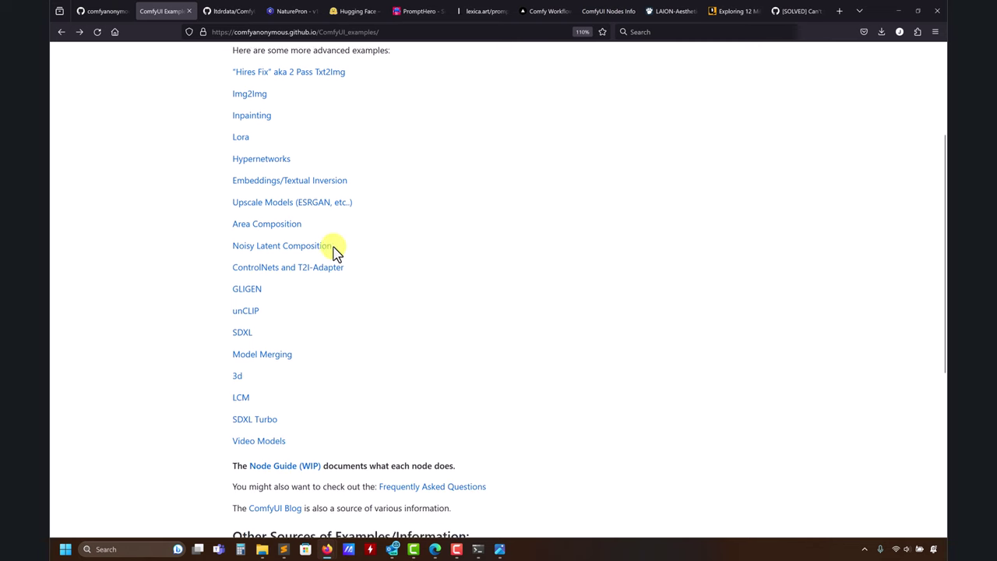
left_click(242, 133)
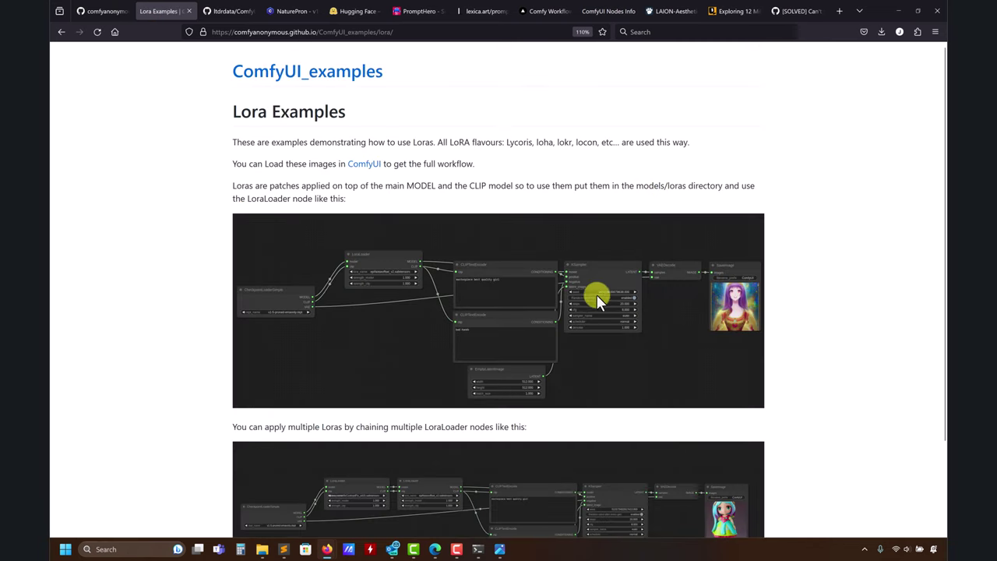
Examine the enlarged example workflow with a single LoraLoader node, and return to the ComfyUI canvas
scroll(474, 317, "up", 5)
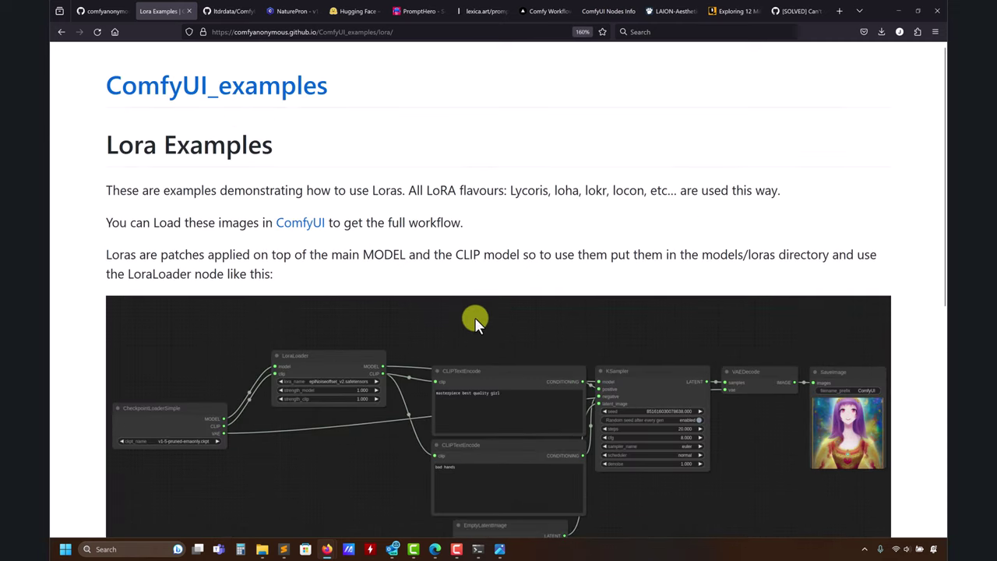
scroll(386, 350, "down", 5)
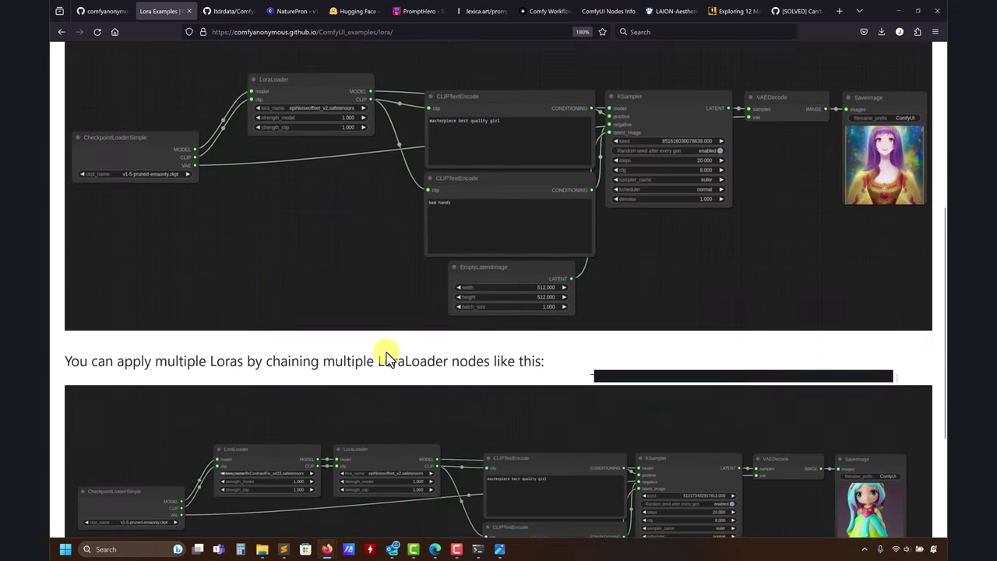
scroll(389, 349, "up", 1)
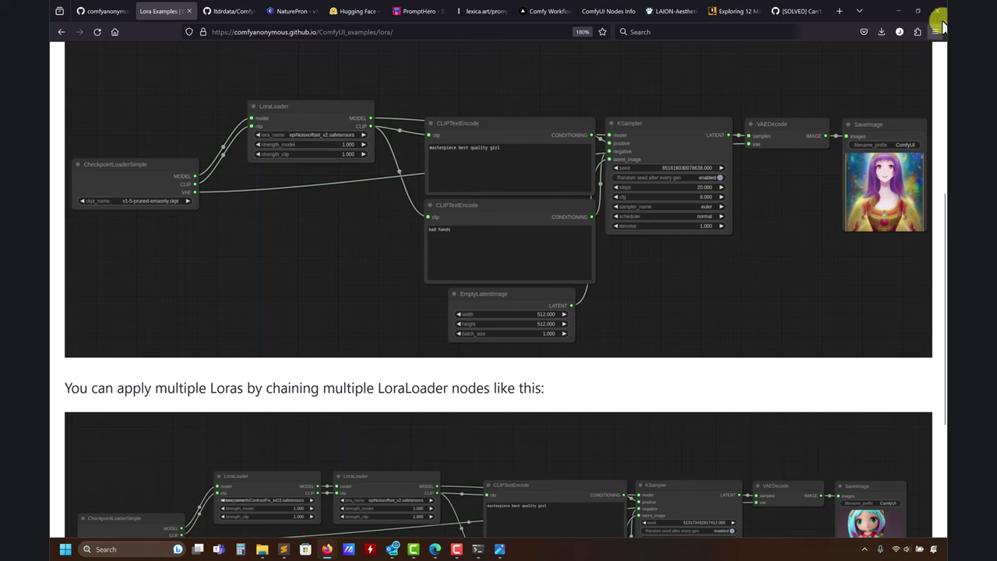
left_click(900, 11)
left_click_drag(419, 436, 446, 308)
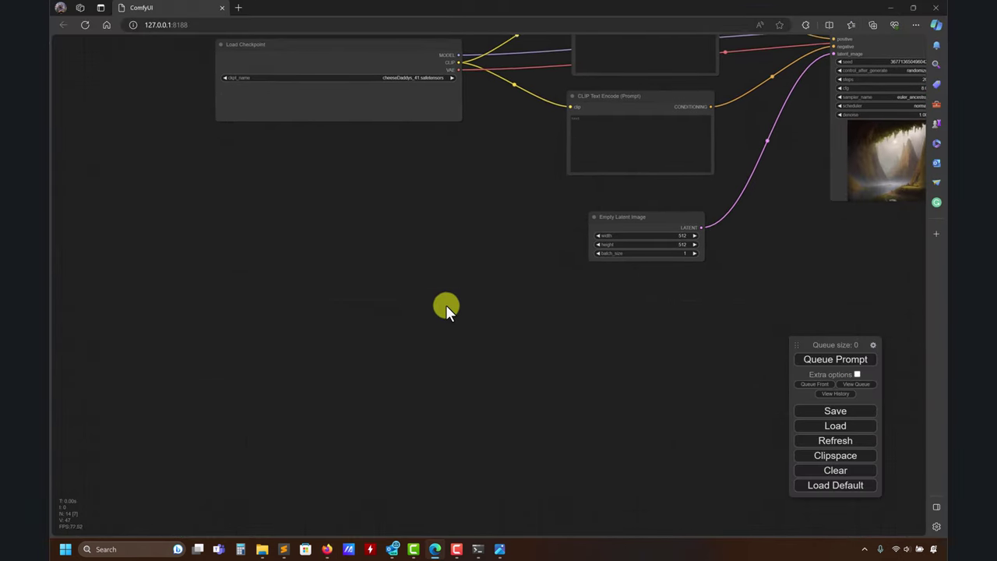
scroll(441, 304, "down", 4)
scroll(439, 325, "up", 2)
Examine the Firefox example that chains multiple LoraLoader nodes, and switch back to ComfyUI
mouse_move(264, 552)
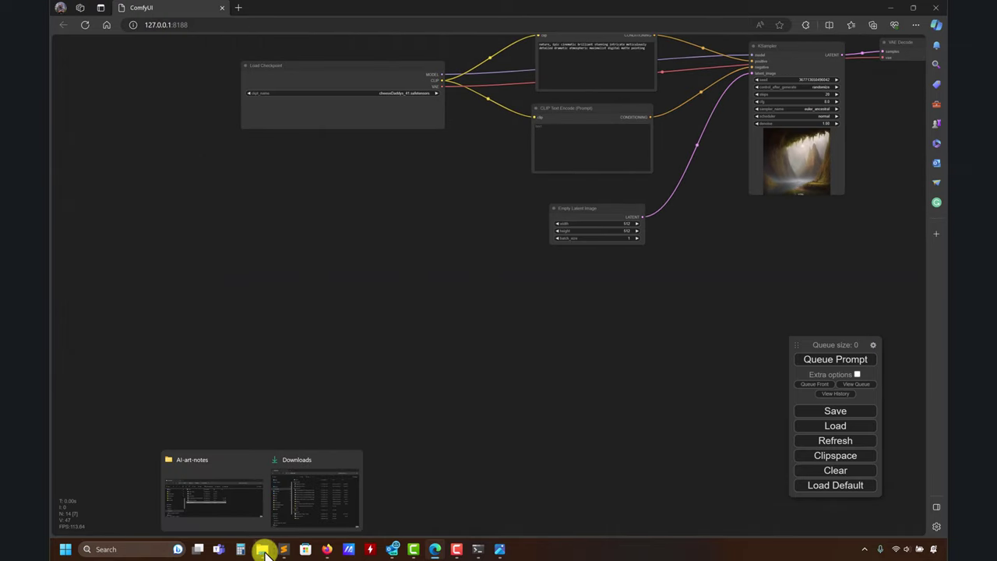
mouse_move(321, 547)
left_click(307, 494)
scroll(344, 266, "down", 2)
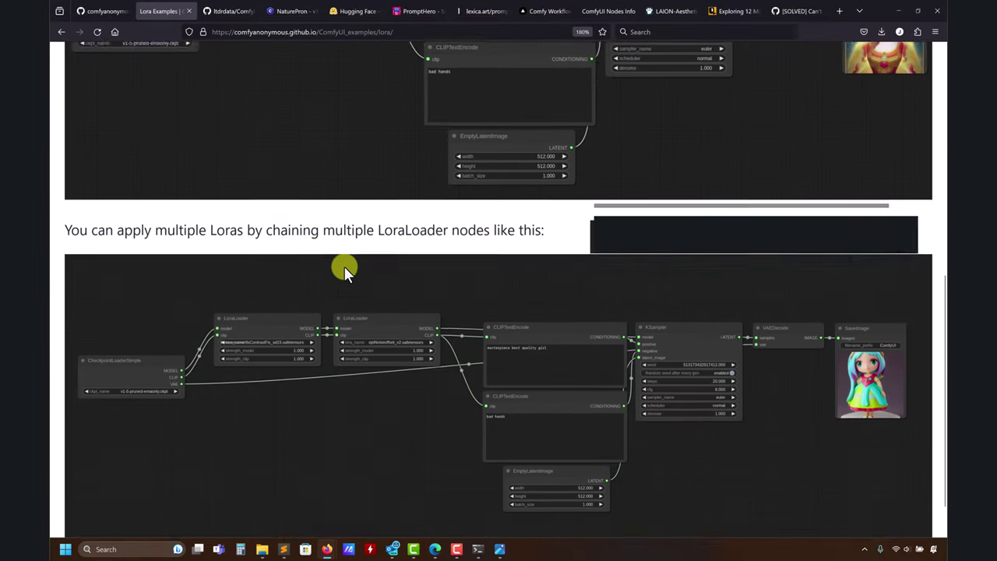
scroll(346, 264, "down", 2)
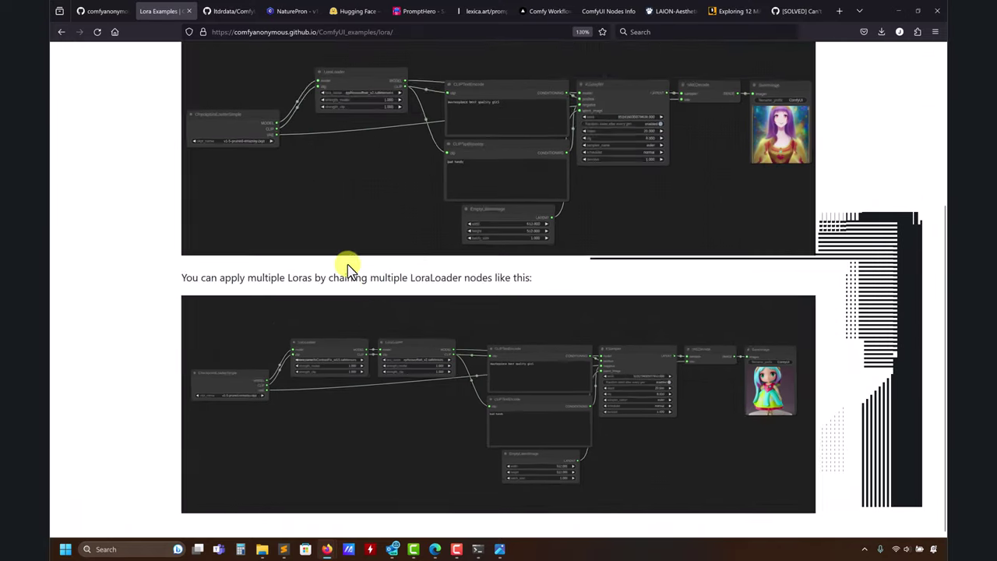
scroll(347, 268, "down", 3)
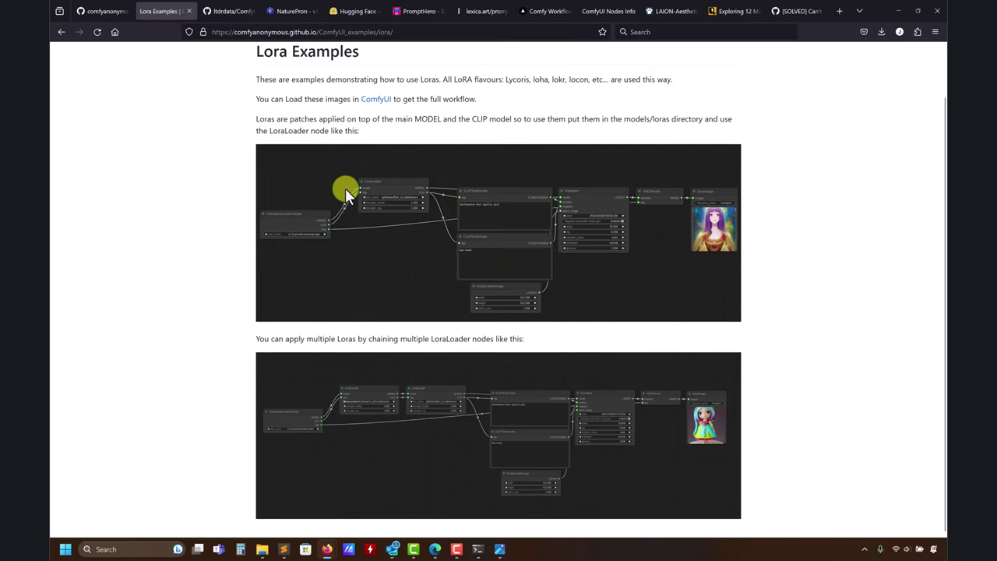
left_click(897, 8)
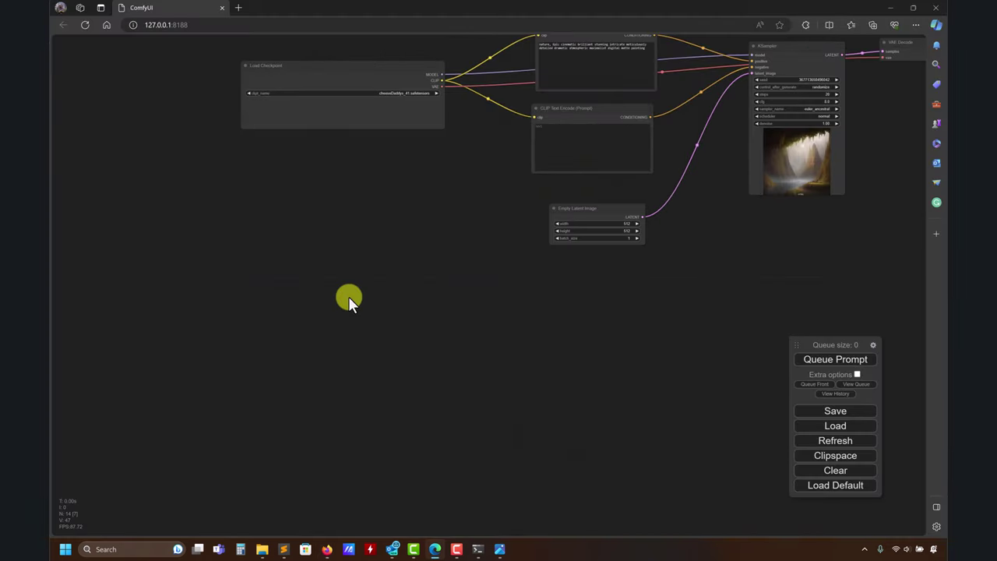
Switch to File Explorer and open the ComfyUI folder inside ai-art-generators on drive D
mouse_move(274, 554)
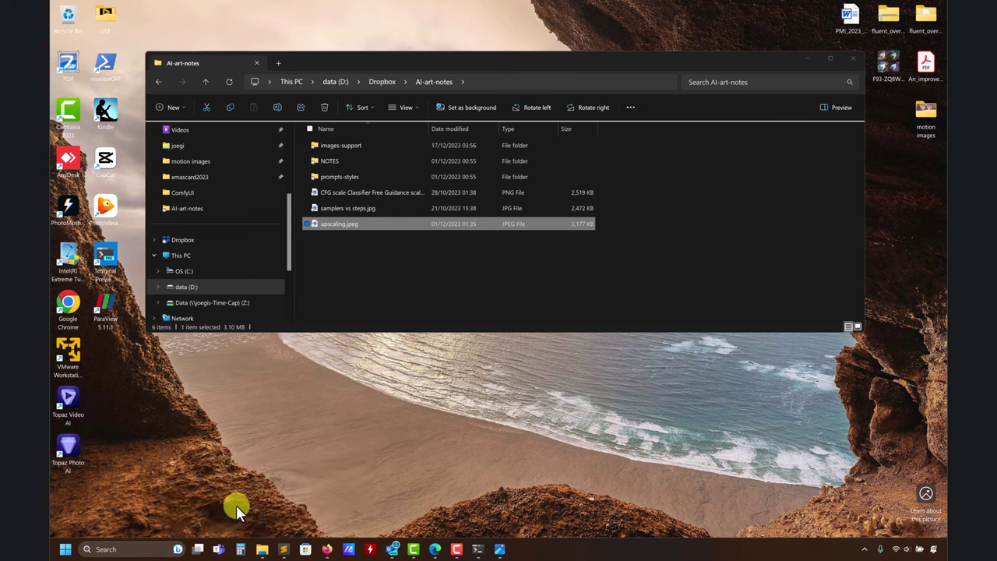
left_click(236, 504)
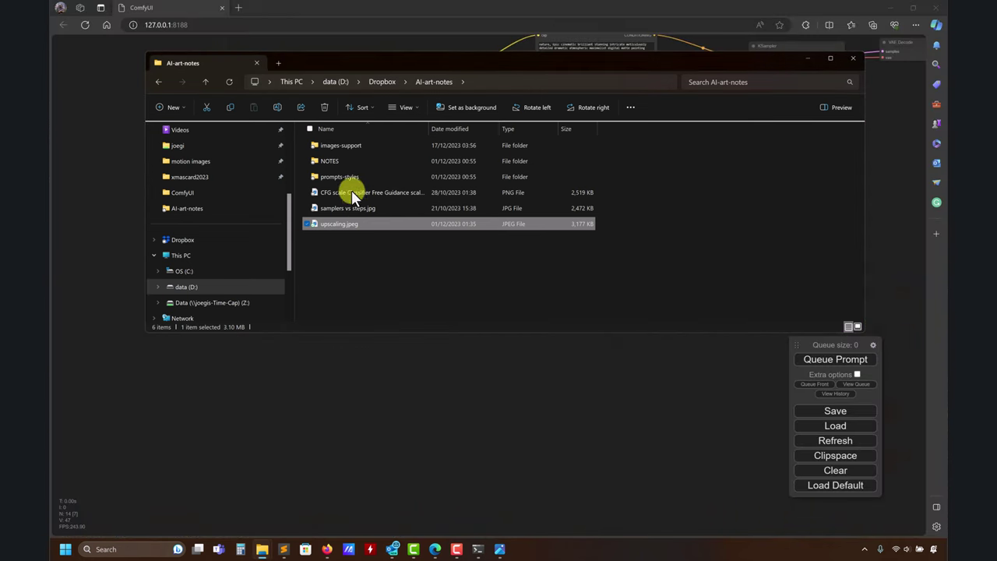
left_click(207, 81)
left_click(207, 81)
double_click(351, 145)
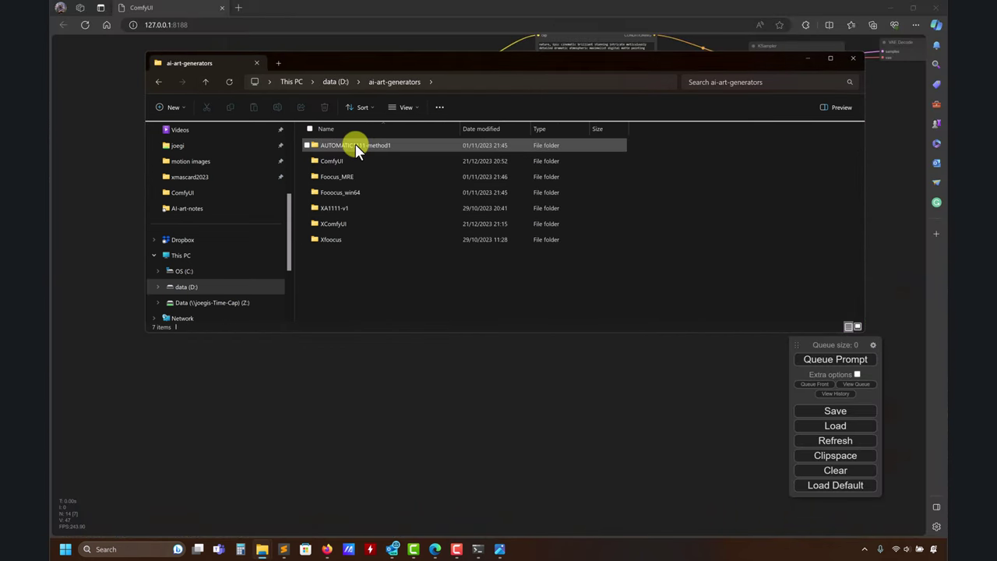
double_click(348, 163)
View lora.png from the ComfyUI folder and dismiss the leftover CFG scale image window
double_click(334, 211)
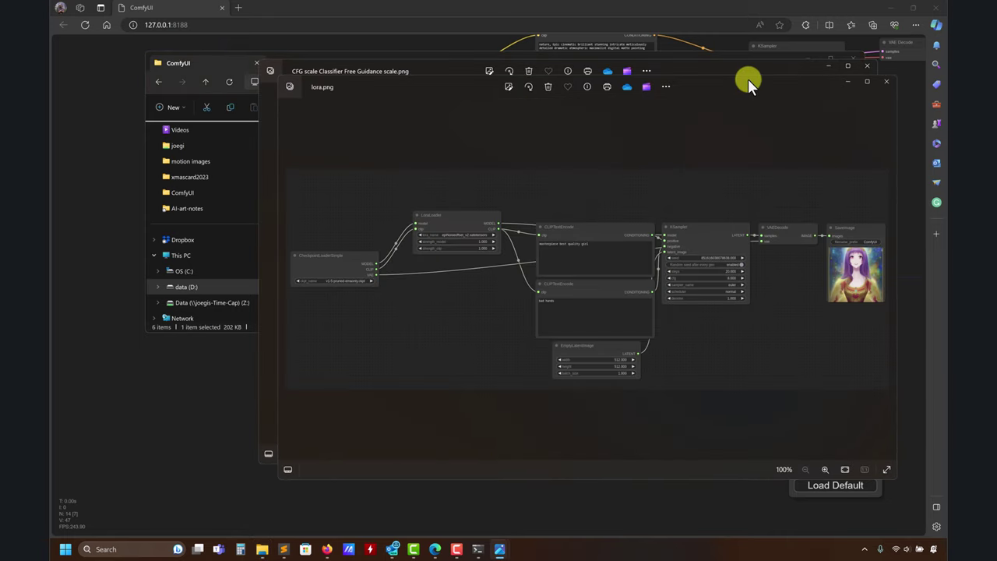
left_click(846, 66)
left_click(851, 64)
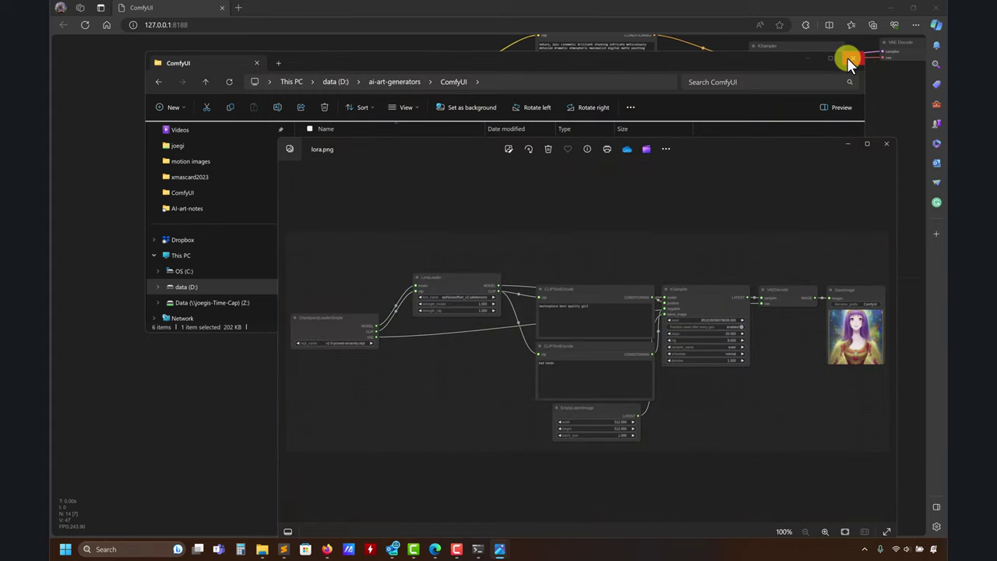
Open testupscale.json in Sublime Text, look through the saved workflow code, and close the file
left_click(412, 65)
double_click(347, 223)
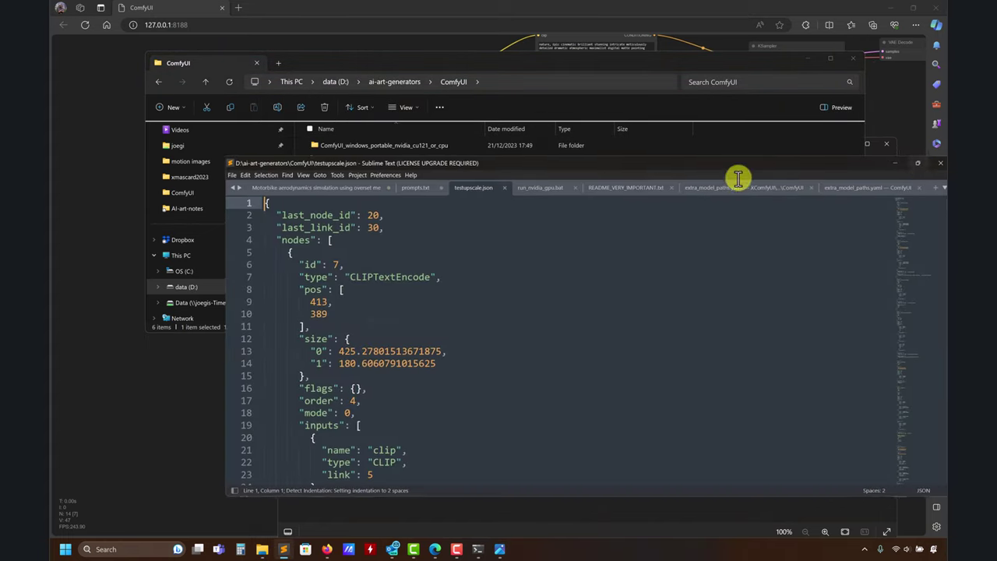
double_click(734, 165)
scroll(356, 230, "down", 2)
scroll(357, 231, "down", 20)
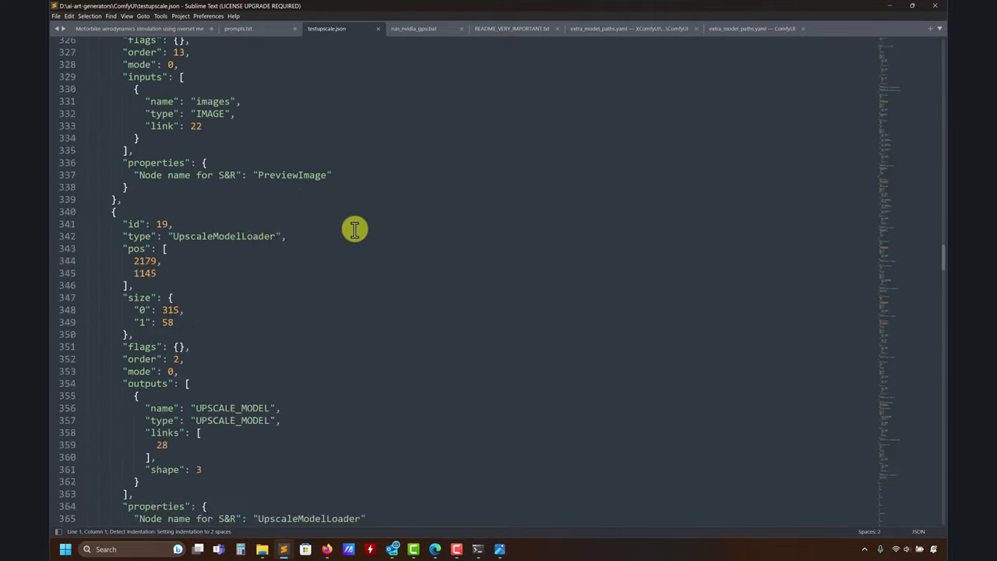
scroll(908, 356, "down", 20)
scroll(864, 333, "up", 20)
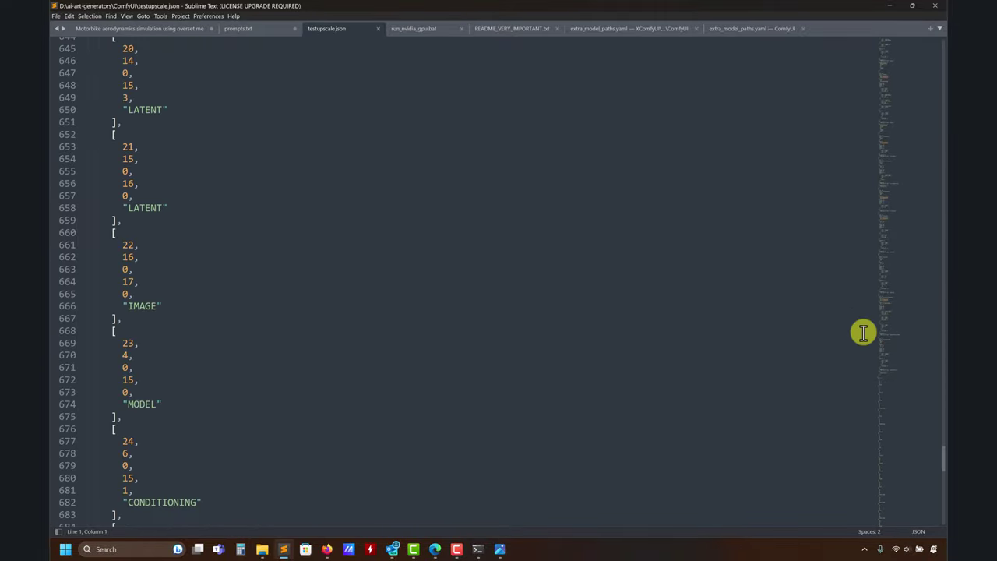
scroll(317, 44, "up", 5)
left_click(378, 28)
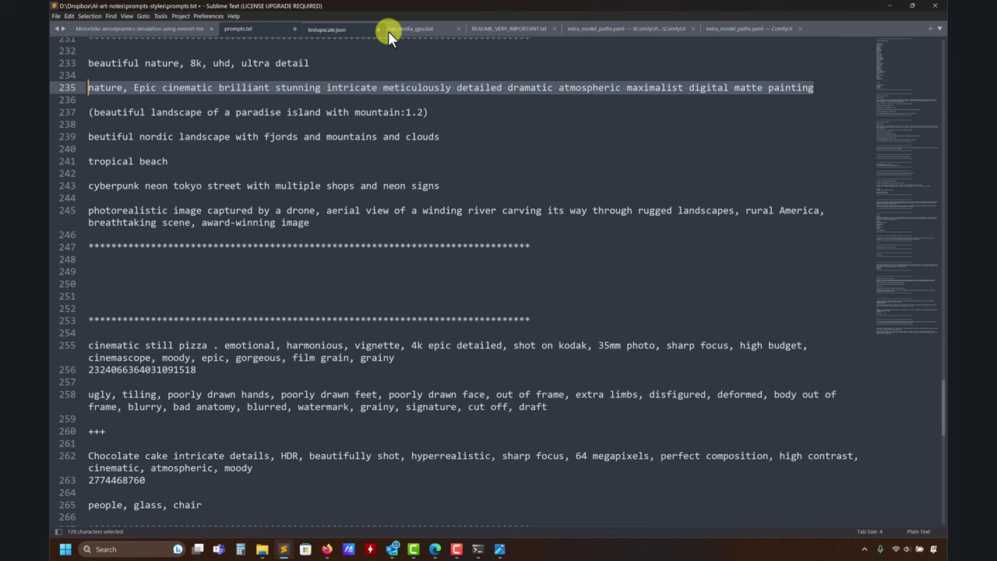
left_click(889, 5)
Close the lora.png preview and load testupscale.json from the ComfyUI folder into the ComfyUI canvas
left_click(792, 402)
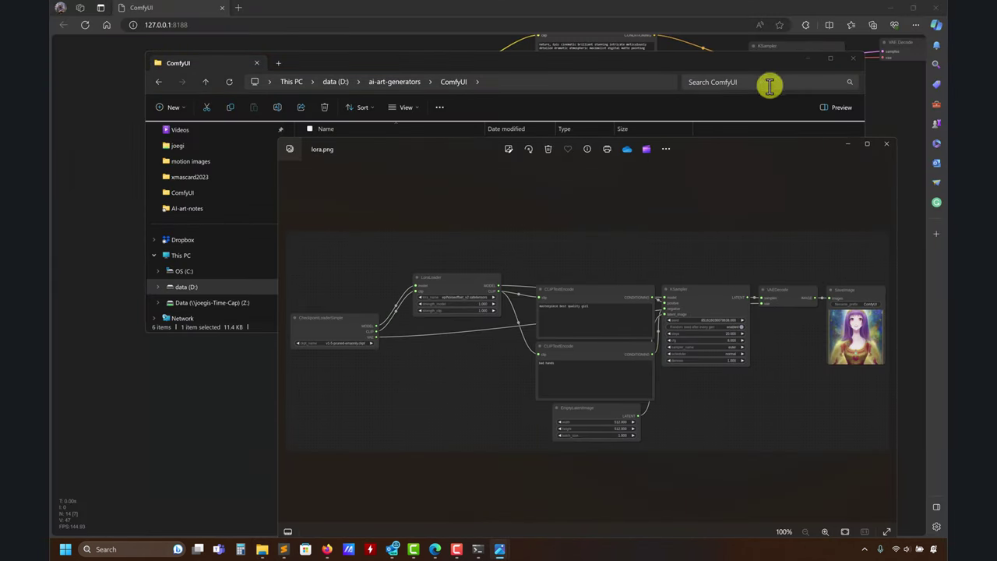
left_click(883, 145)
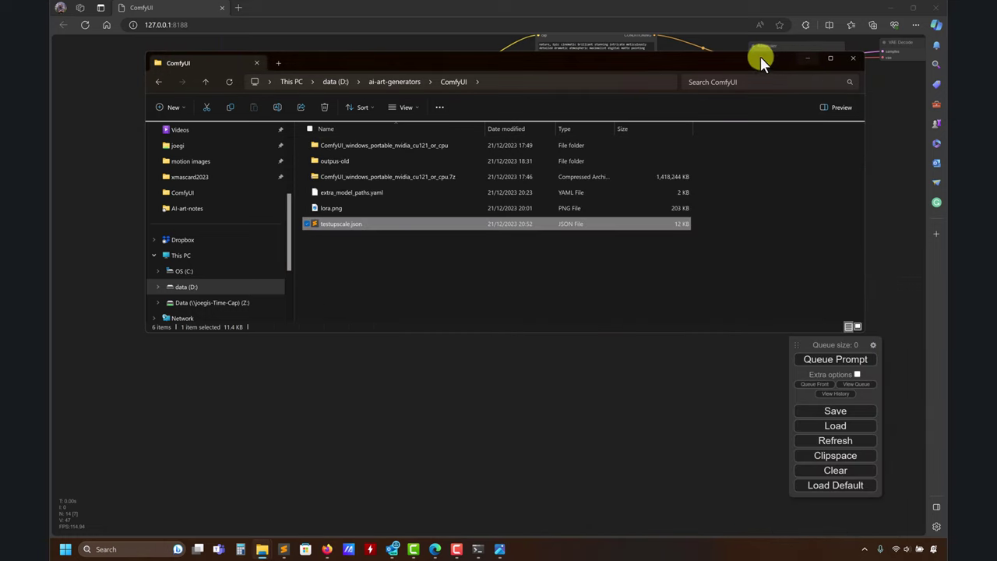
left_click_drag(760, 56, 673, 244)
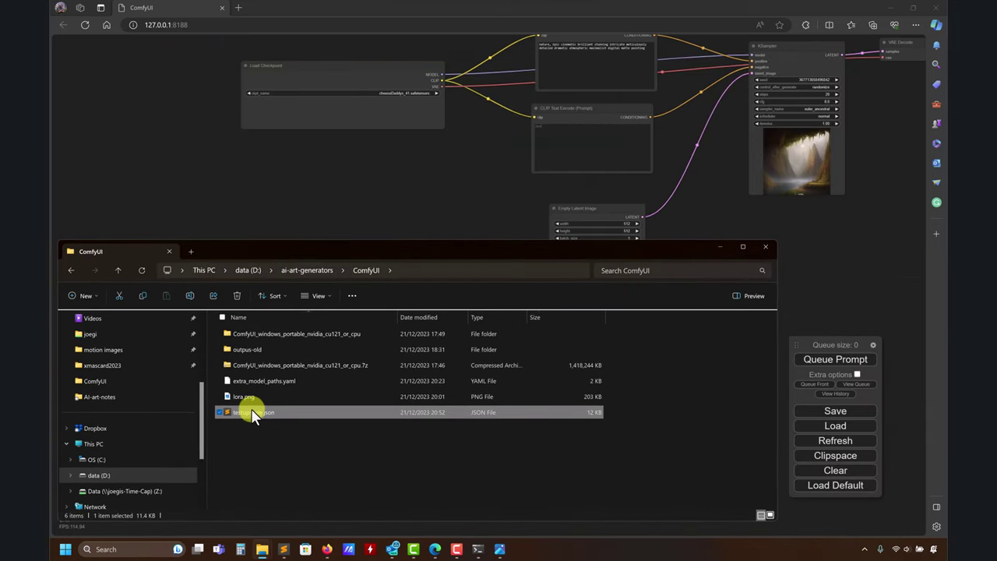
left_click(473, 136)
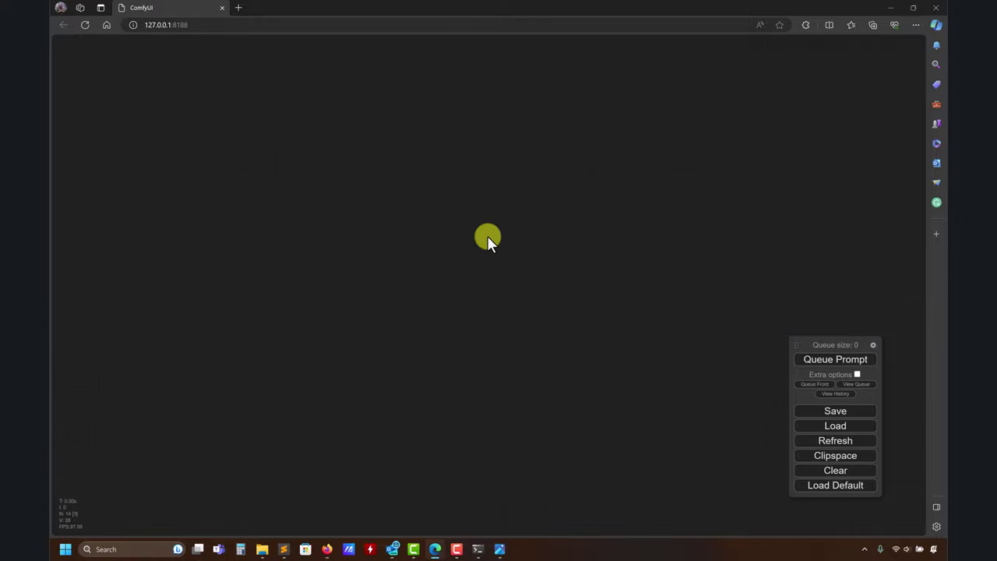
Examine the nodes and connections of the loaded testupscale workflow on the ComfyUI canvas
left_click_drag(510, 235, 398, 389)
scroll(325, 340, "down", 2)
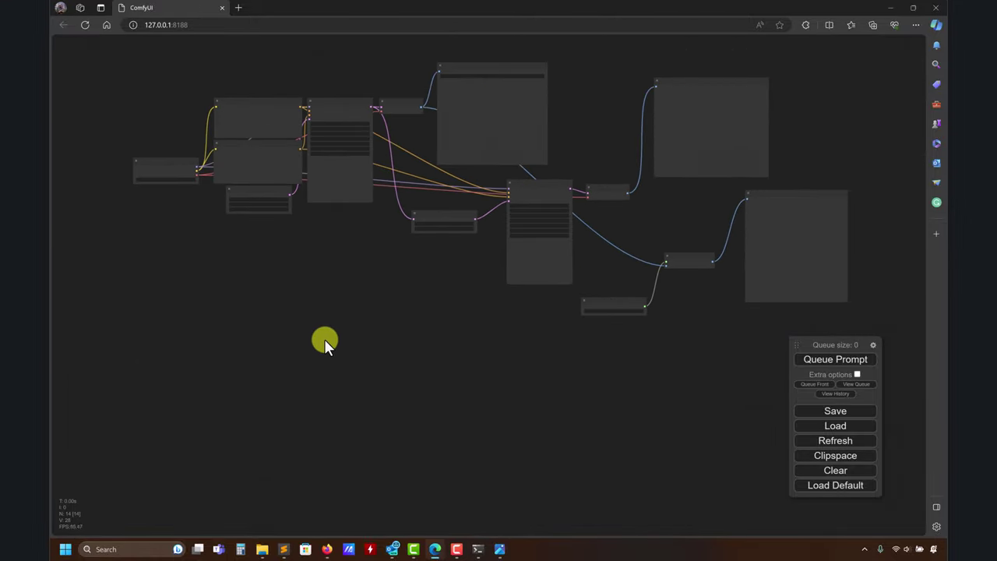
left_click_drag(325, 340, 455, 428)
scroll(357, 362, "up", 3)
scroll(429, 400, "up", 1)
left_click_drag(402, 351, 467, 351)
Load the workflow embedded in lora.png from the ComfyUI folder in File Explorer onto the ComfyUI canvas
mouse_move(263, 548)
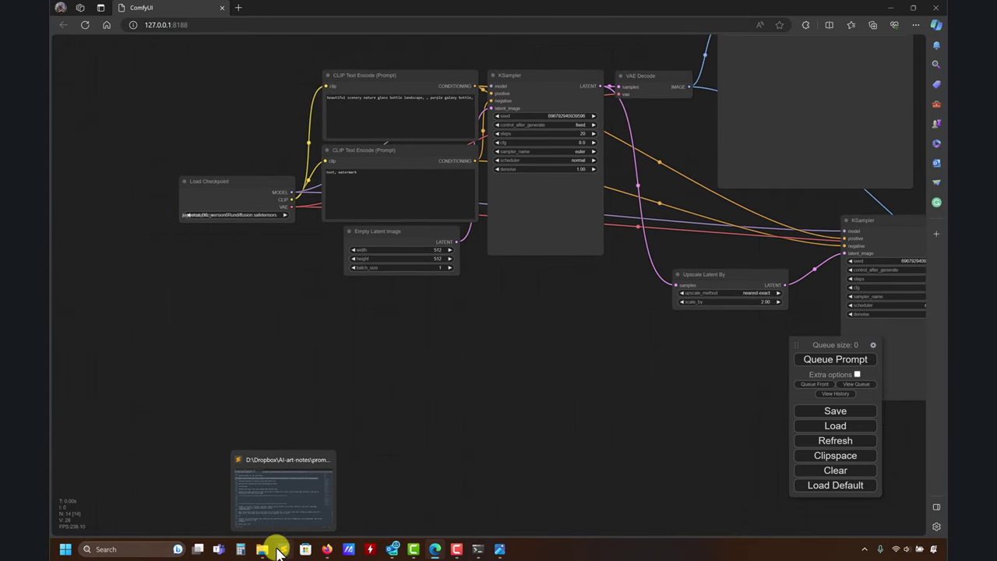
left_click(236, 498)
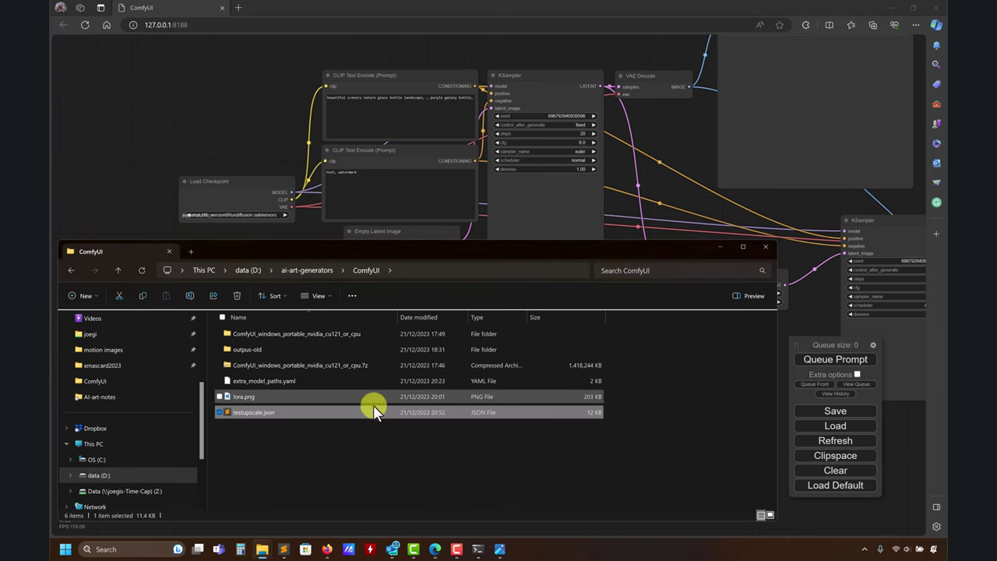
left_click_drag(246, 399, 249, 118)
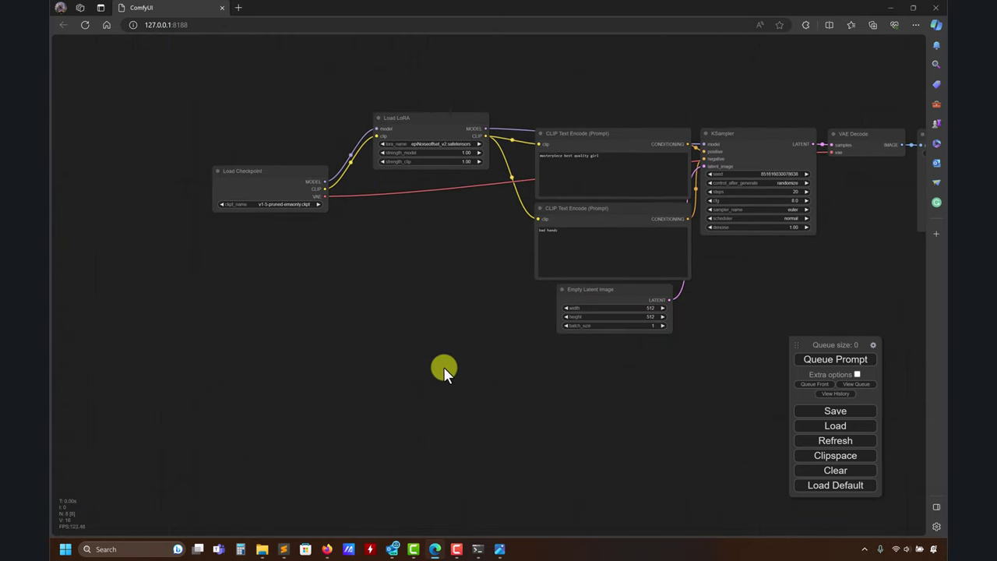
Set the Load LoRA node's lora_name to naturepron_nolabels.safetensors
left_click_drag(443, 368, 285, 364)
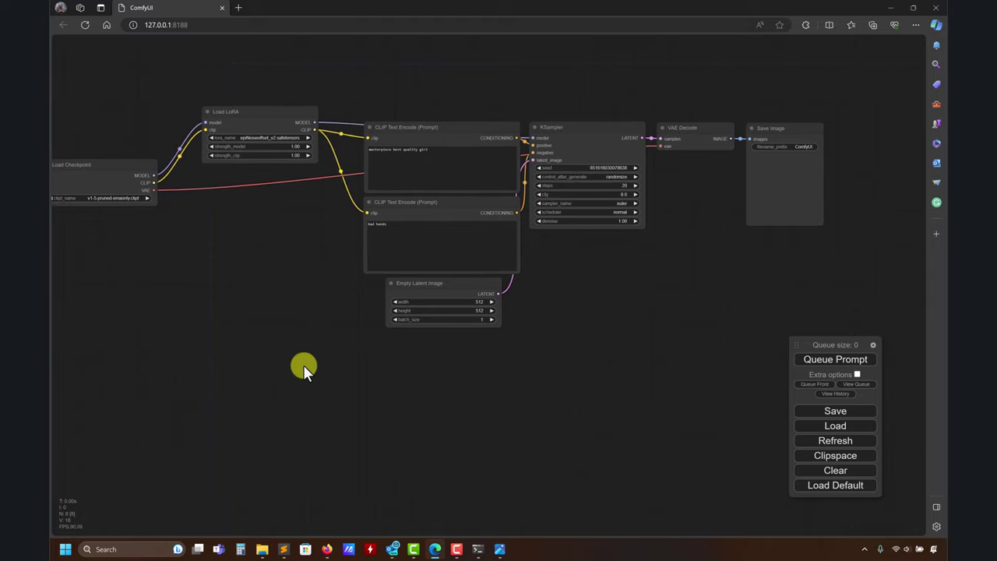
left_click_drag(394, 411, 533, 440)
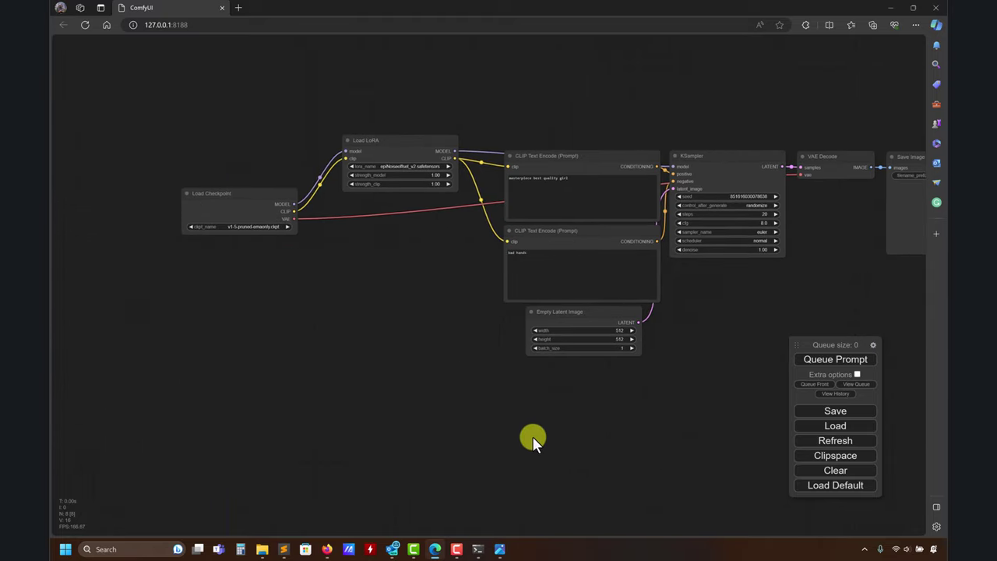
left_click_drag(464, 436, 491, 450)
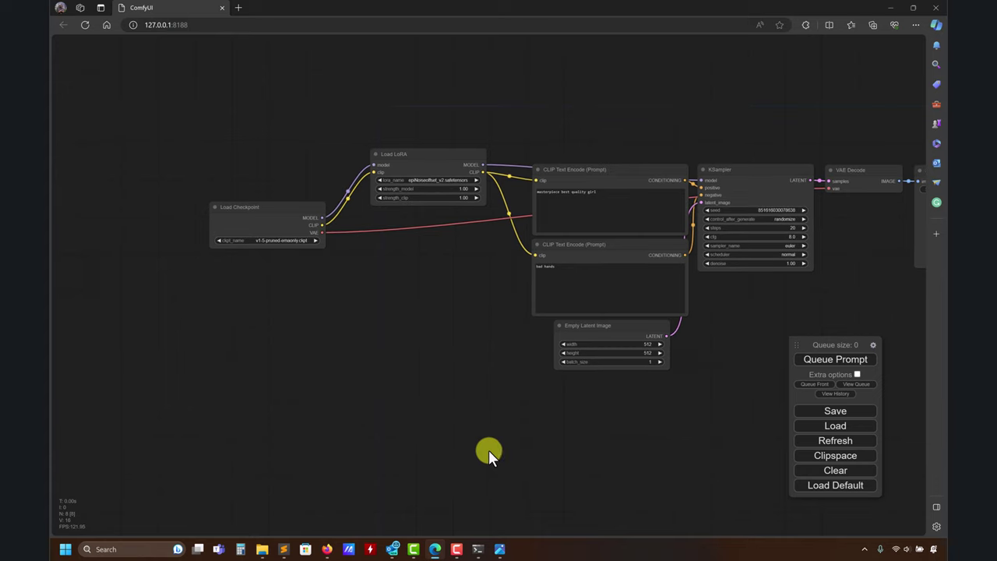
left_click(473, 179)
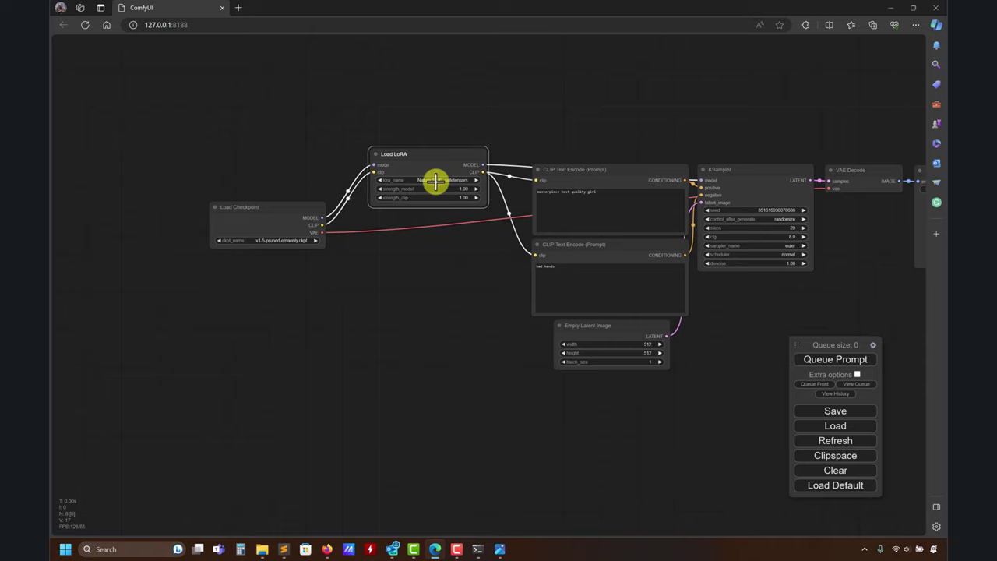
left_click(398, 180)
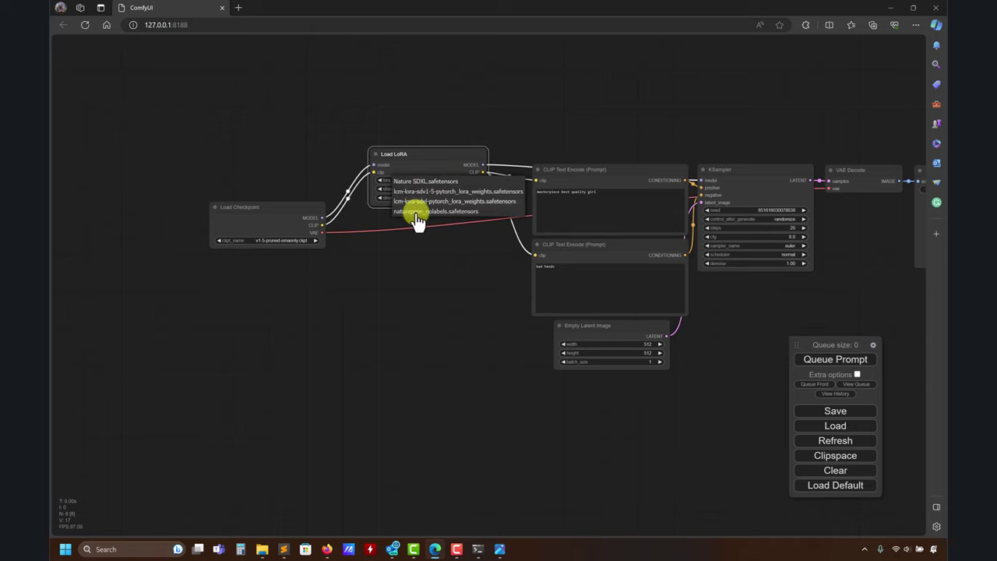
left_click(416, 212)
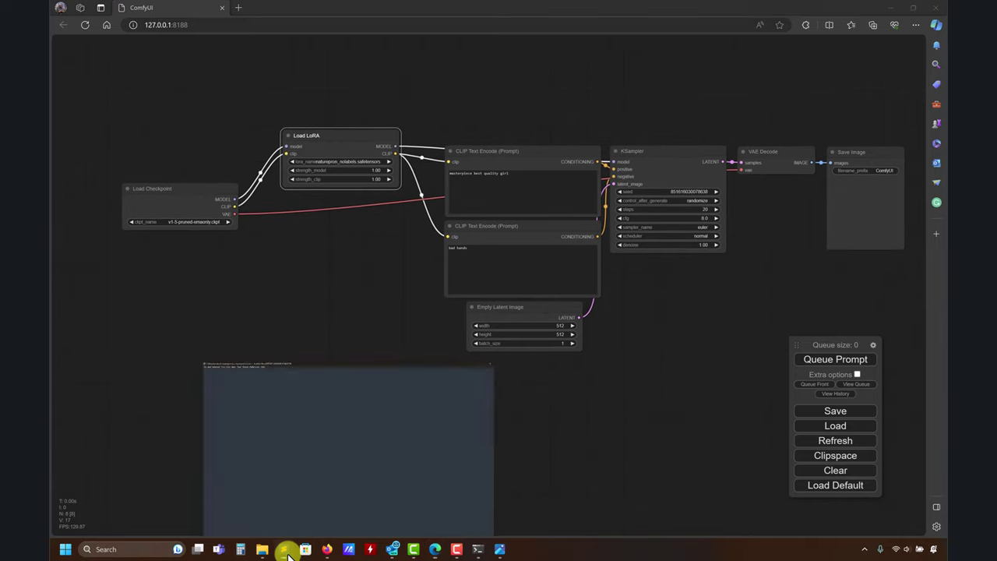
Replace most of the positive prompt with the "nature, Epic cinematic brilliant stunning intricate..." line from prompts.txt in Sublime Text
left_click(285, 547)
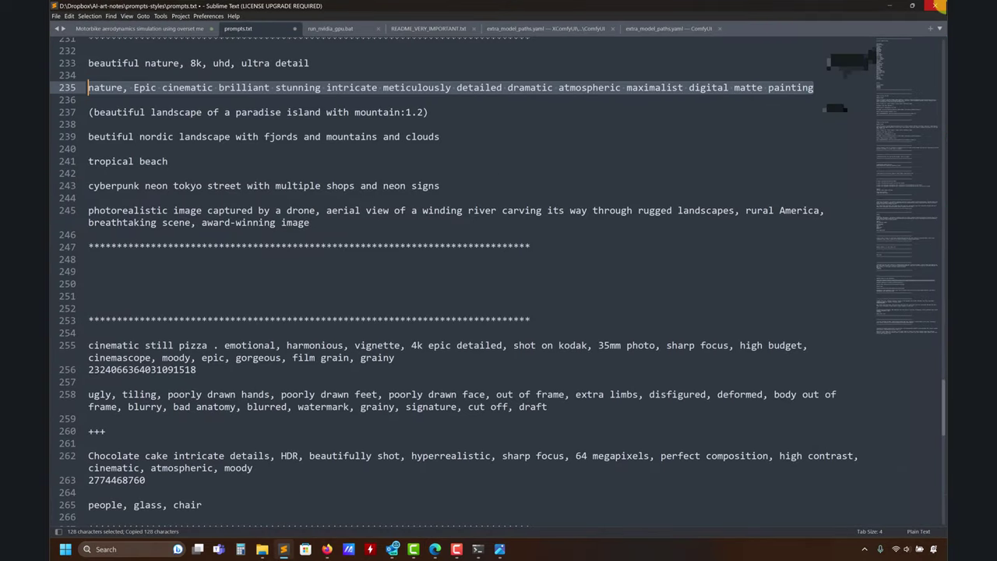
left_click(890, 6)
left_click(528, 173)
key("ctrl+a")
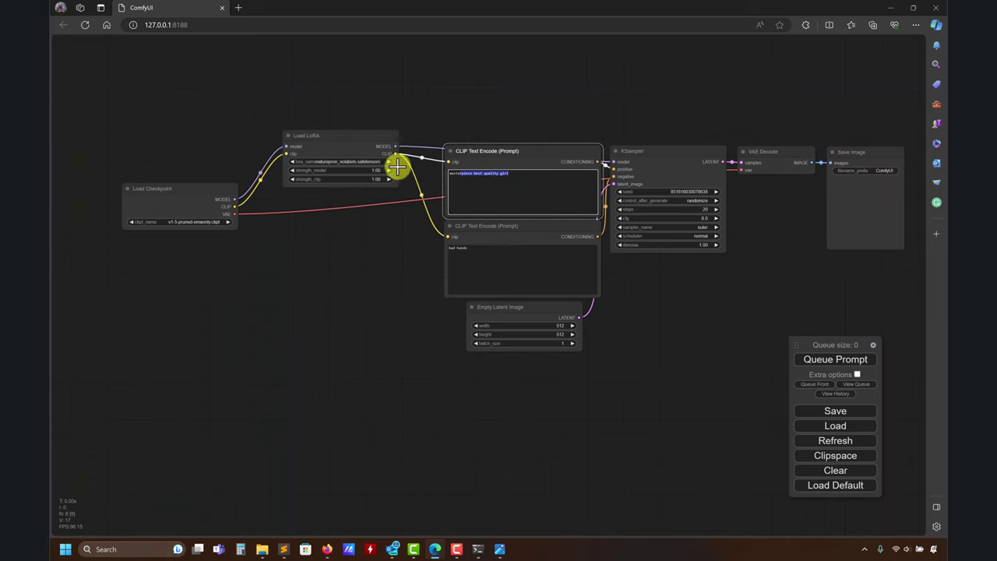
type("masterpiece, Epic cinematic brilliant stunning intricate meticulously detailed dramatic atmospheric maximalist digital matte painting")
Spread out the workflow by moving the Empty Latent Image node lower, Save Image and VAE Decode further along, and KSampler higher
left_click_drag(657, 343, 484, 328)
left_click_drag(372, 292, 347, 345)
left_click_drag(704, 134, 793, 143)
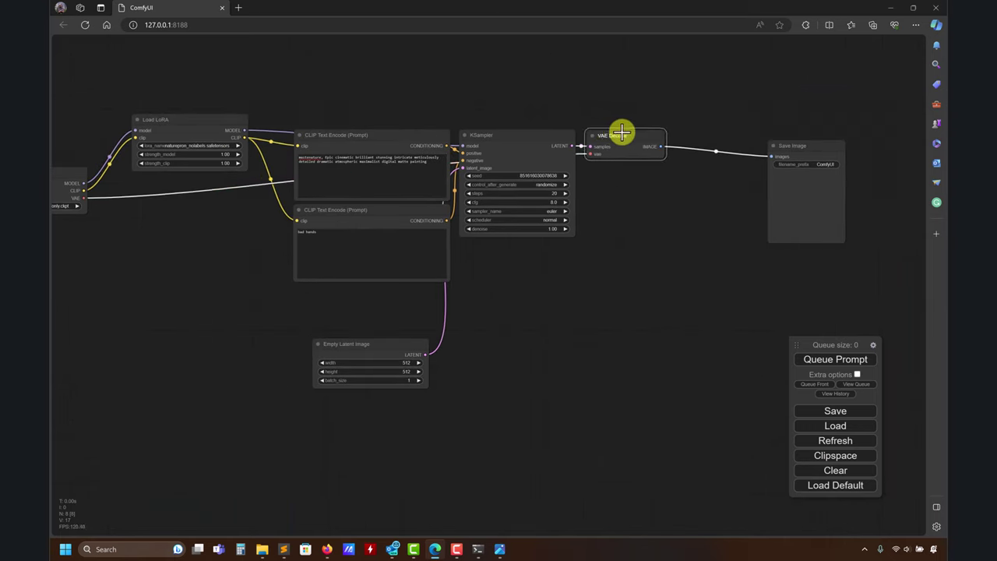
left_click_drag(620, 134, 667, 137)
left_click_drag(495, 135, 518, 101)
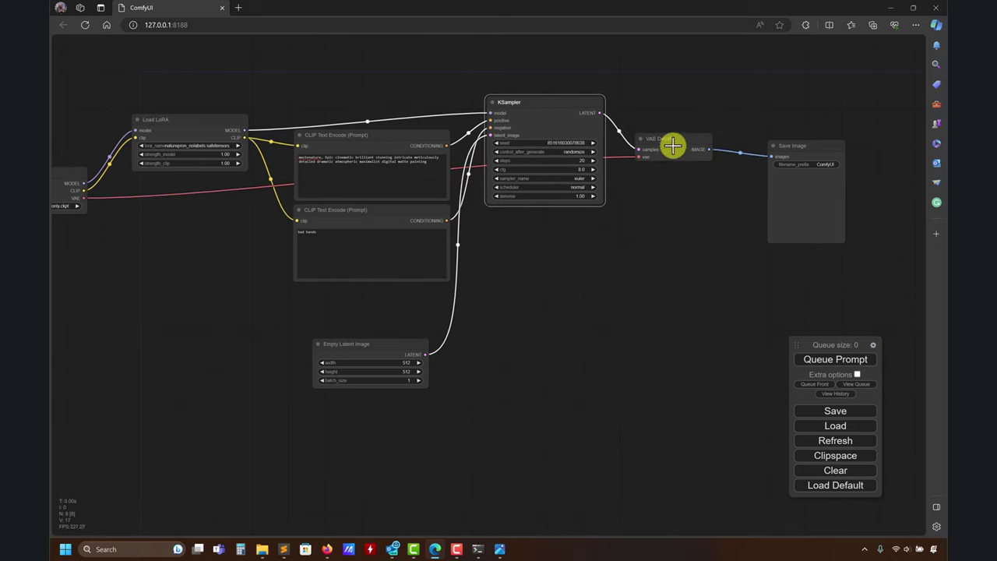
left_click_drag(670, 147, 678, 135)
Try to queue the prompt, and set the Load Checkpoint node's ckpt_name to cheeseDaddys_41.safetensors
left_click(814, 361)
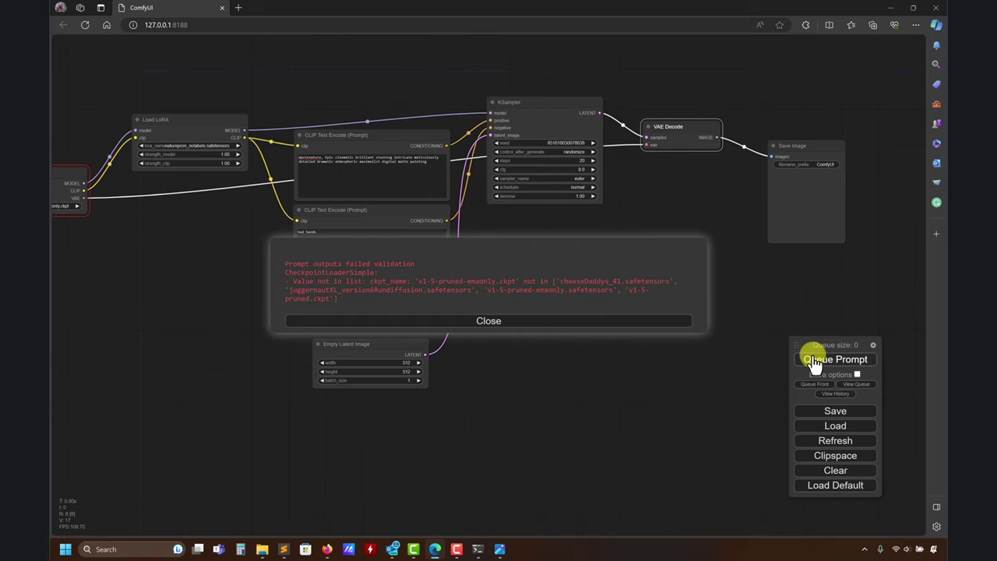
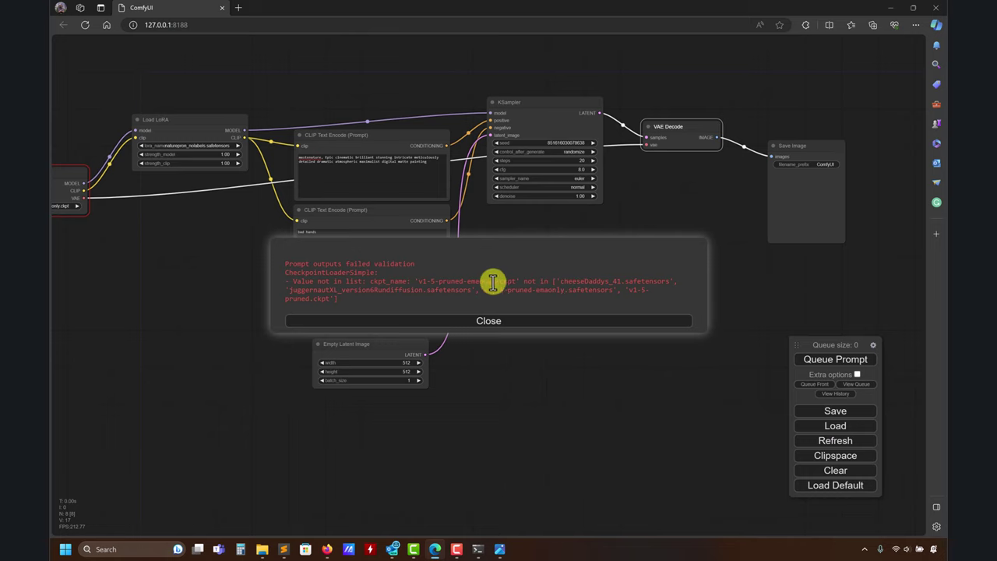
left_click_drag(81, 277, 241, 284)
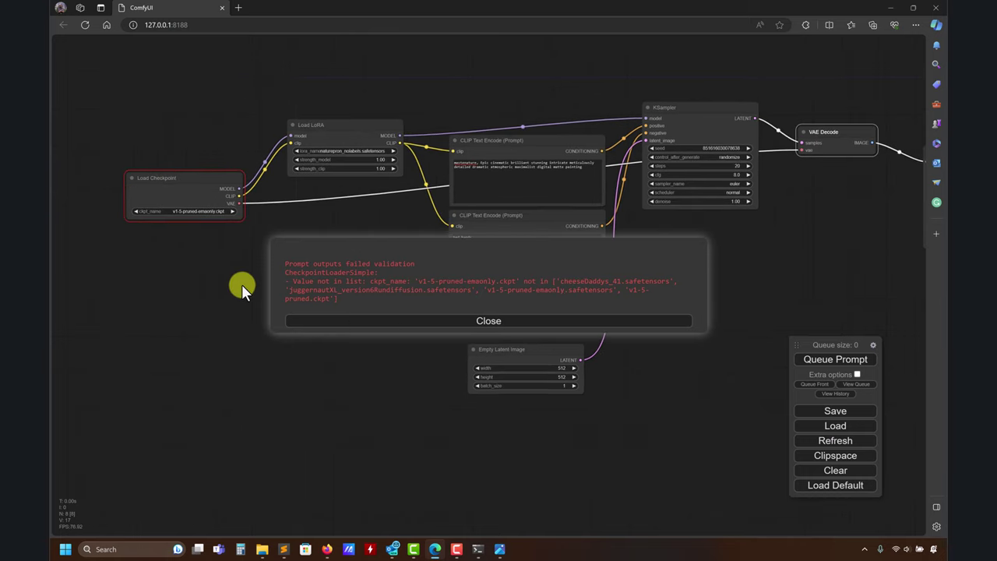
left_click(231, 212)
left_click(515, 322)
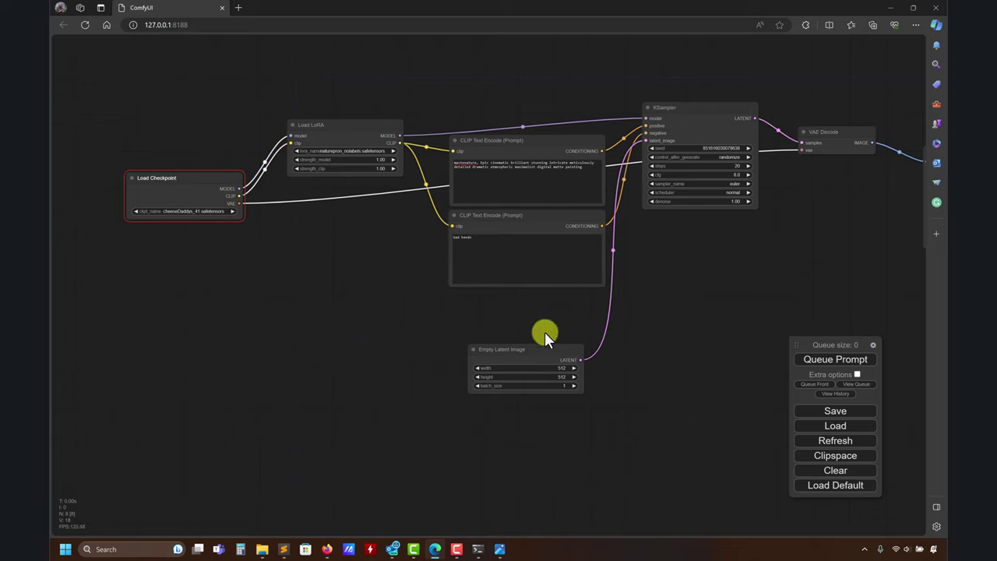
Queue the prompt again with the new checkpoint and check the generation progress in the command console
left_click(855, 359)
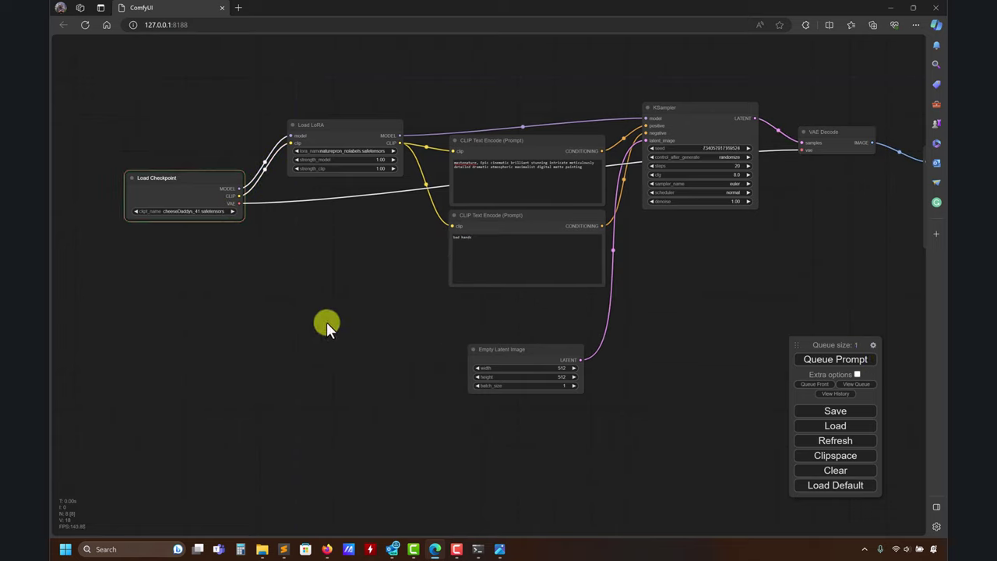
left_click(476, 549)
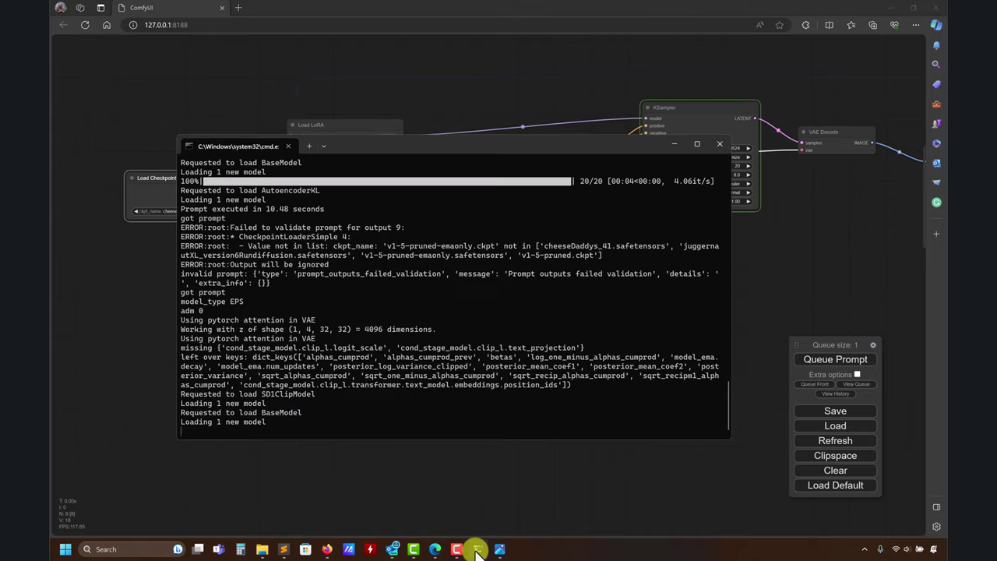
left_click(476, 549)
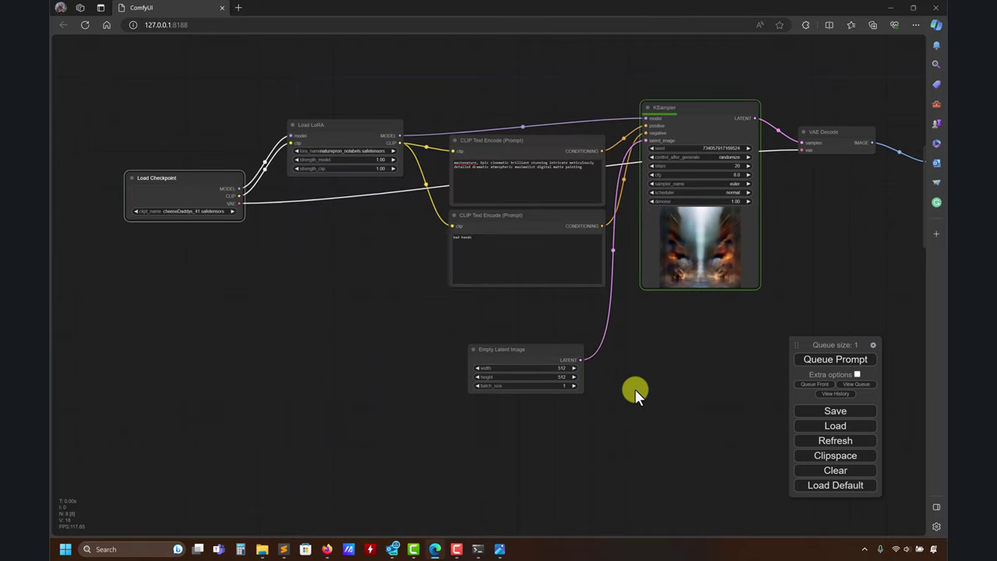
Examine the generated image in the KSampler preview together with the LoRA and prompt nodes that produced it
left_click_drag(635, 388, 473, 373)
scroll(557, 384, "up", 2)
left_click_drag(578, 365, 693, 399)
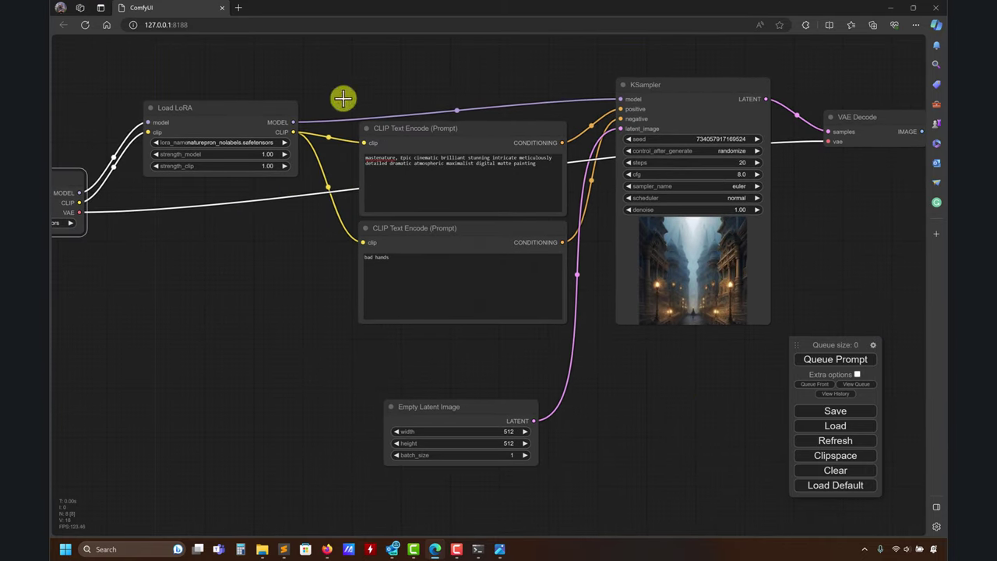
left_click_drag(173, 252, 239, 277)
left_click_drag(217, 202, 240, 277)
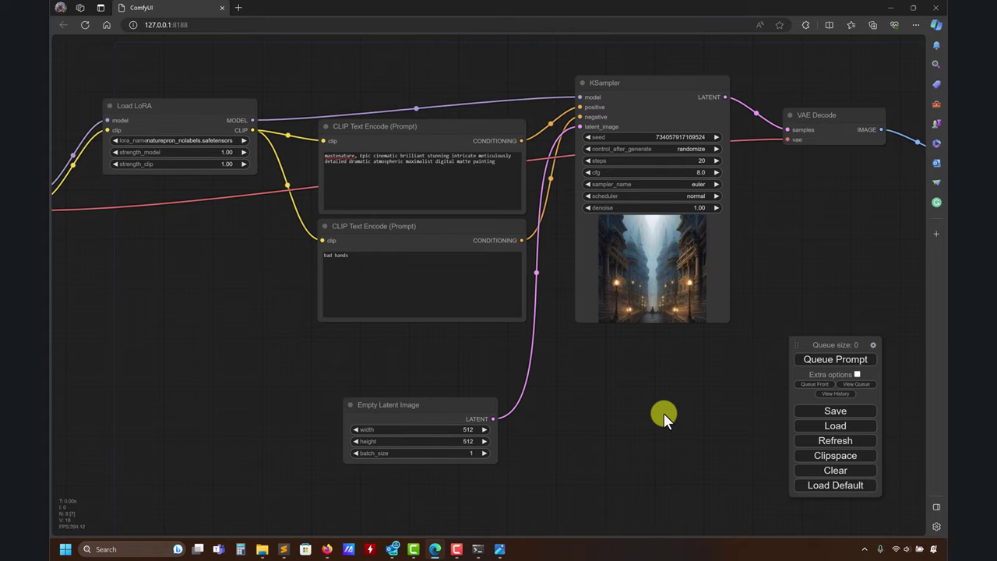
scroll(663, 409, "up", 7)
scroll(645, 355, "down", 8)
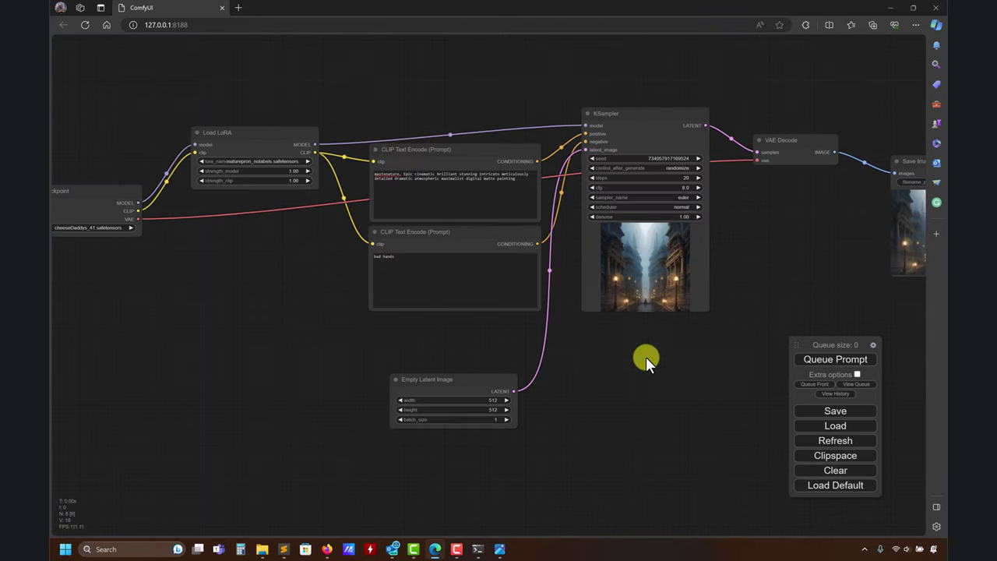
left_click_drag(645, 357, 552, 352)
Copy the prompt "beautiful nature, 8k, uhd, ultra detail" from line 233 of prompts.txt in Sublime Text
left_click(290, 545)
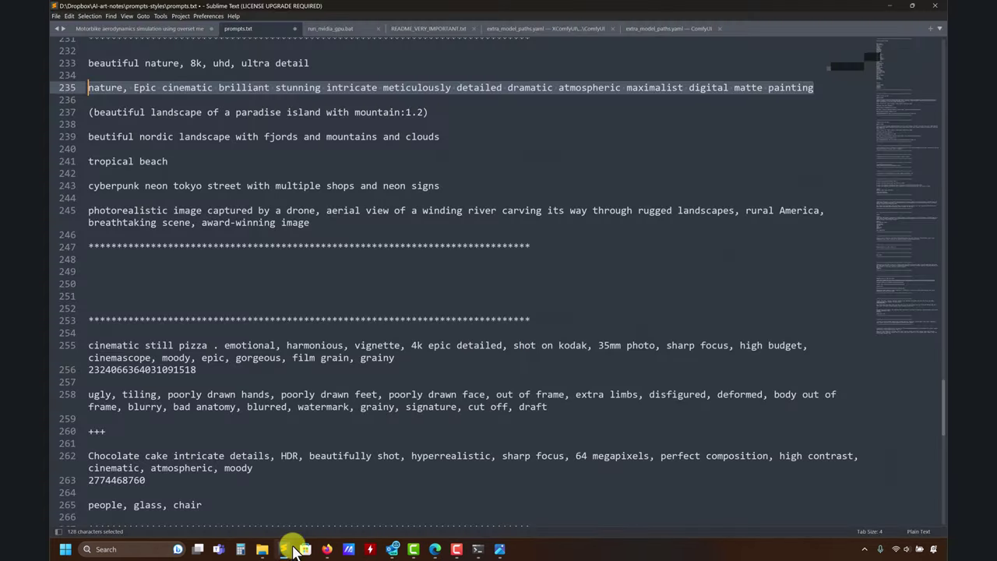
scroll(478, 162, "up", 2)
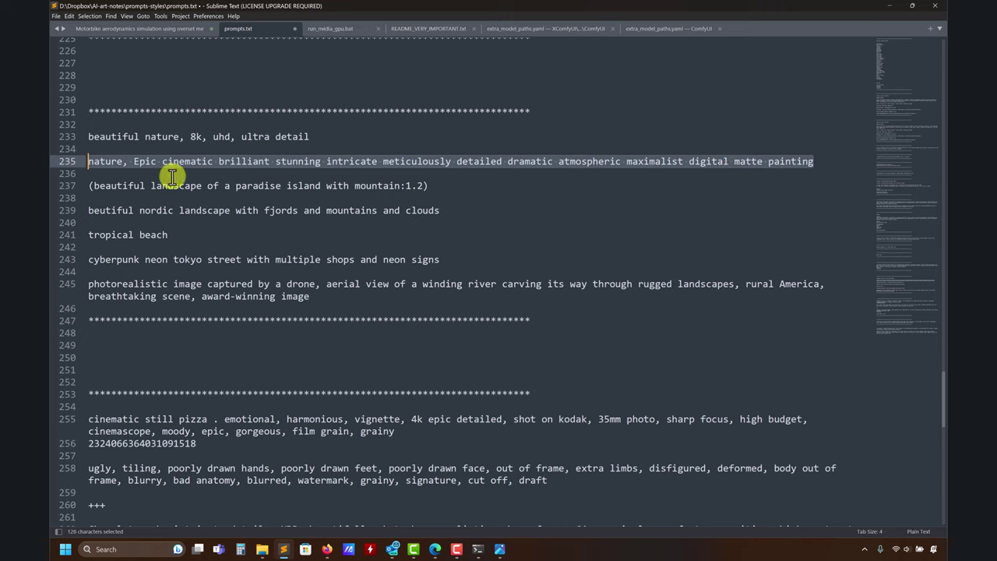
left_click_drag(309, 136, 65, 131)
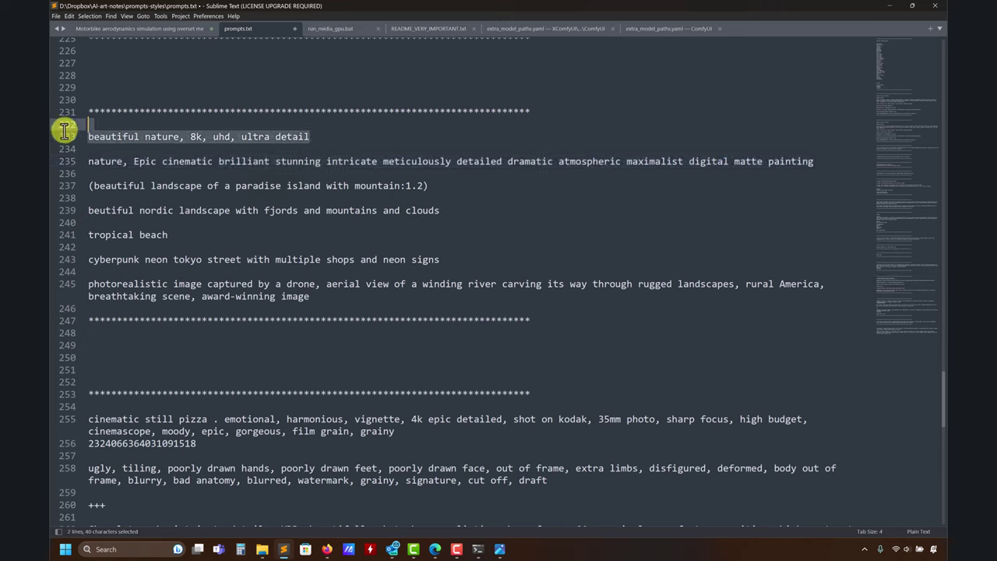
left_click_drag(312, 137, 53, 141)
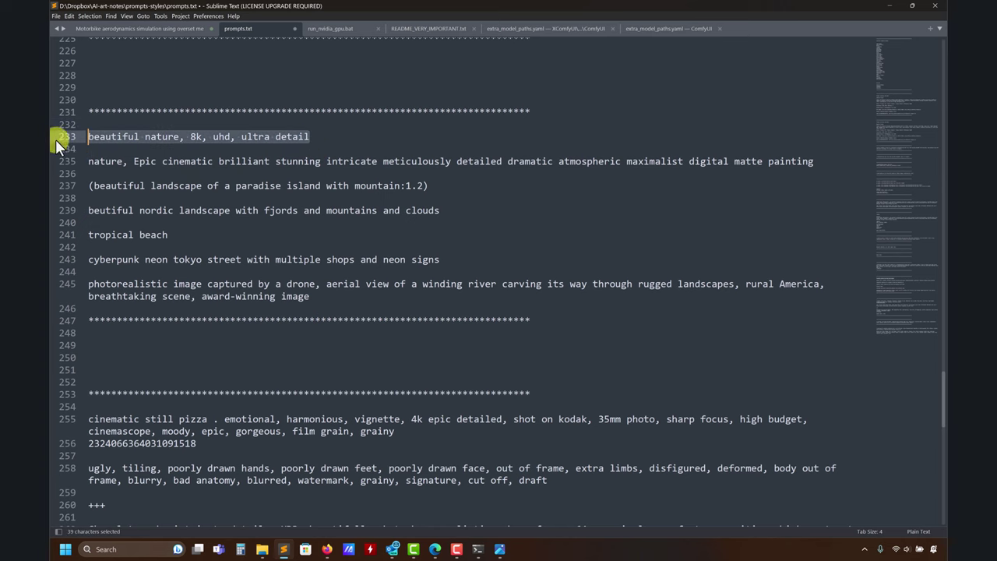
key("ctrl+c")
Back in ComfyUI, replace the positive prompt with "beautiful nature, 8k, uhd, ultra detail" and cancel the accidental page save
left_click(888, 6)
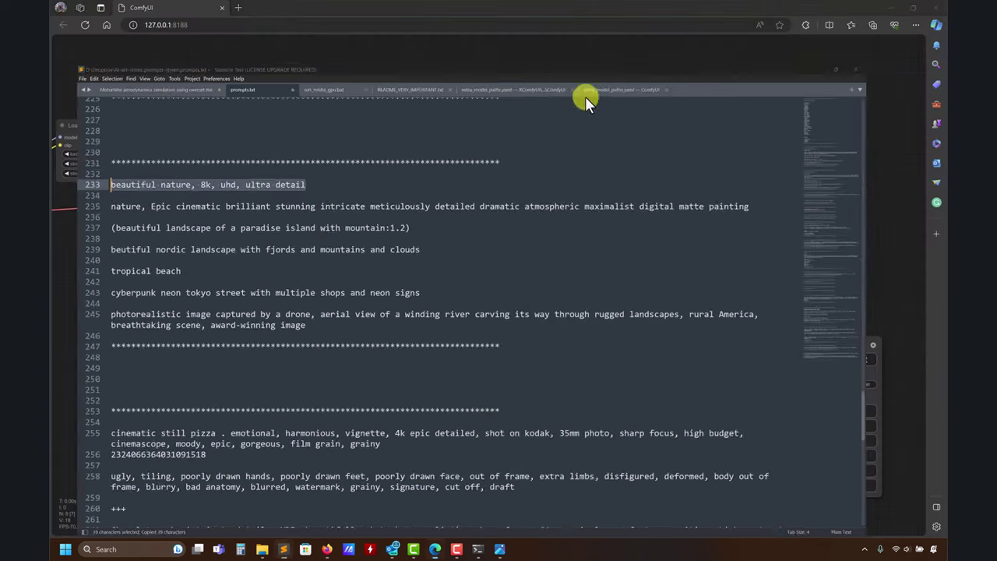
left_click_drag(395, 174, 144, 156)
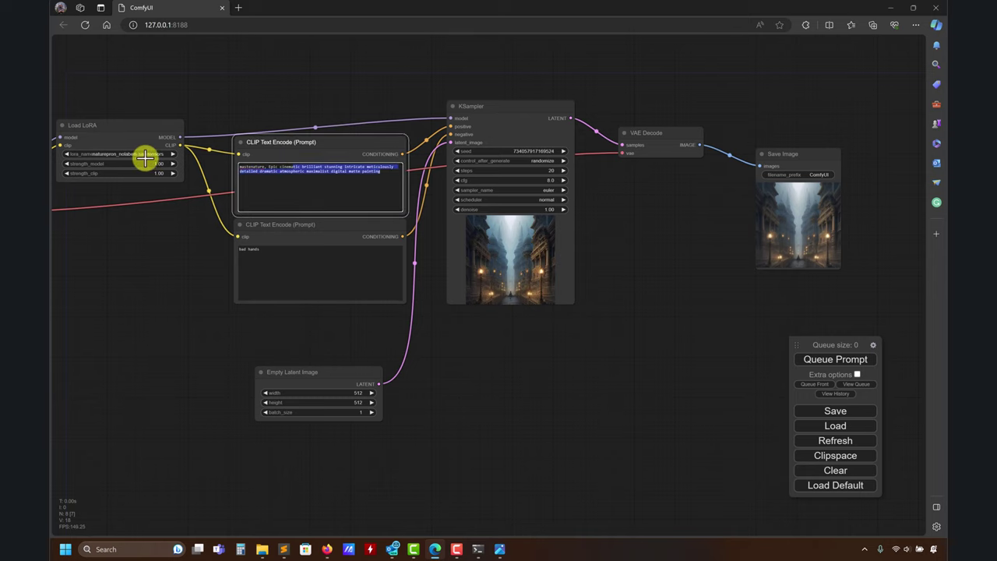
key("ctrl+s")
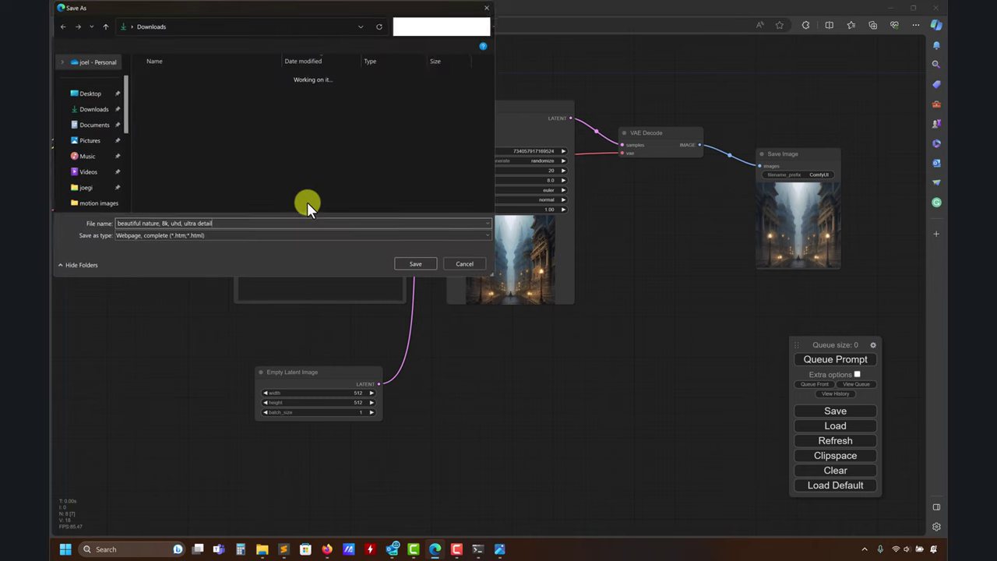
left_click(460, 260)
key("ctrl+v")
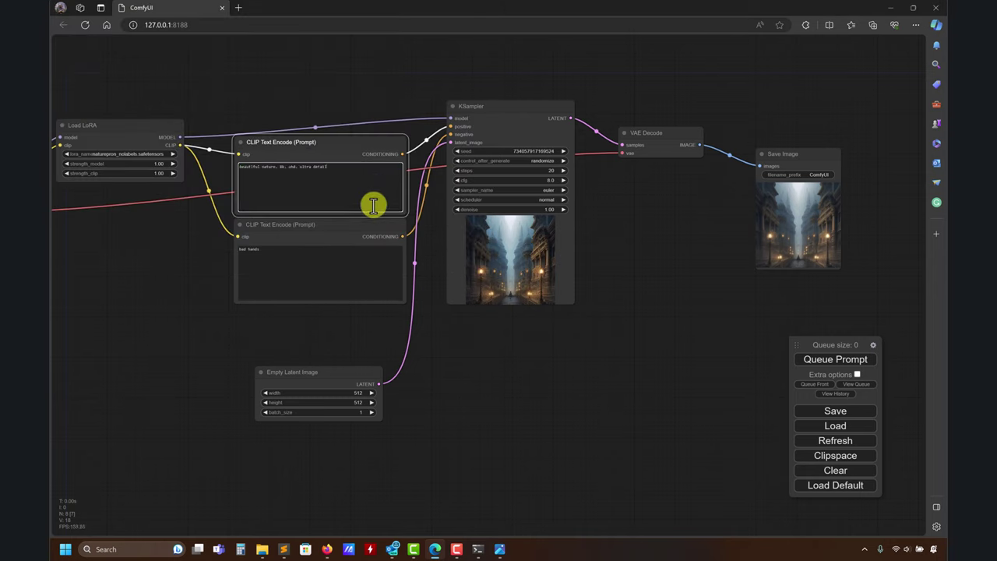
Extend the negative prompt "bad hands" with "text"
left_click(273, 249)
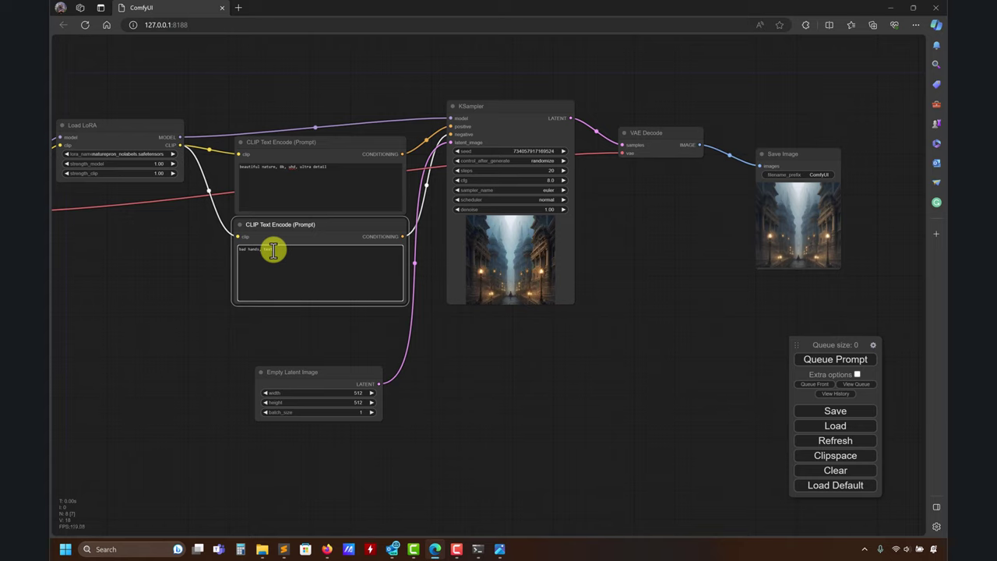
Switch to Civitai in Firefox, search the models for "text" and open the "Texta - Generate text with SDXL" LoRA
mouse_move(329, 549)
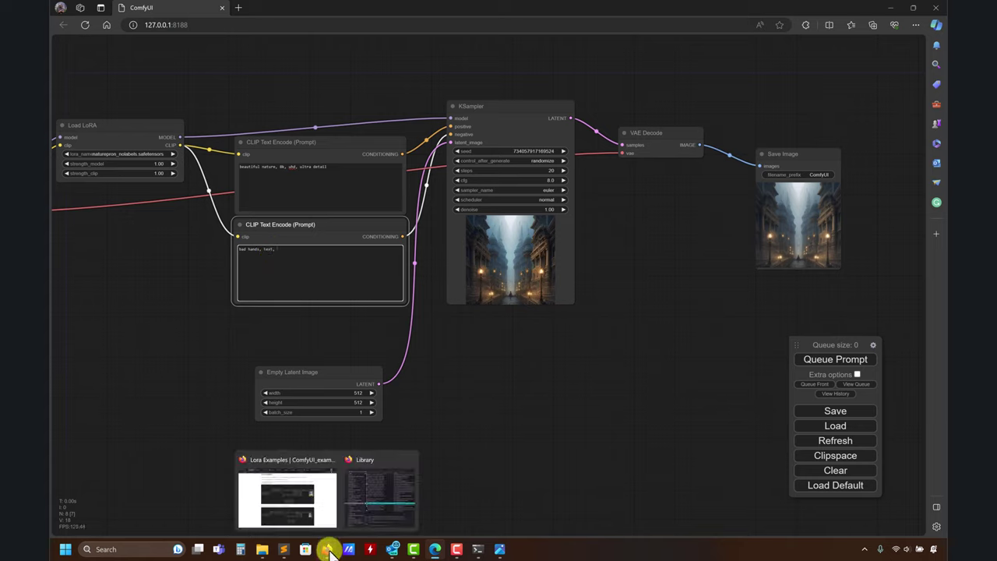
left_click(329, 520)
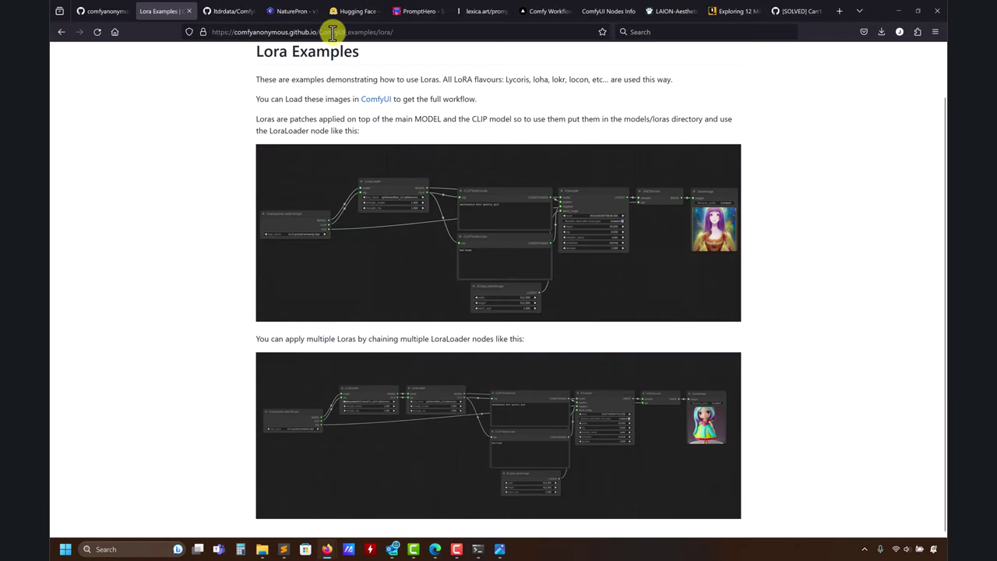
left_click(289, 11)
left_click(410, 61)
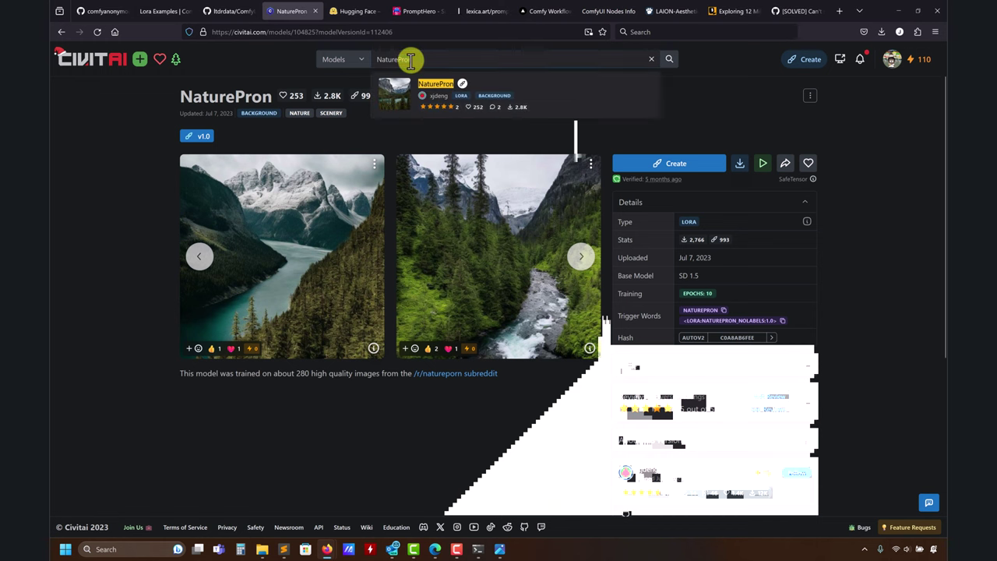
type("te")
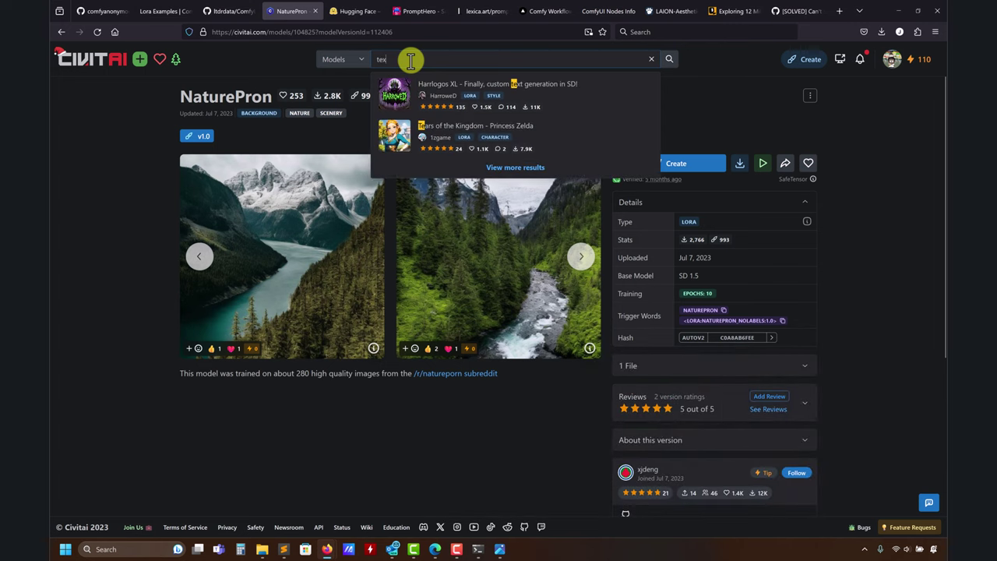
type("x")
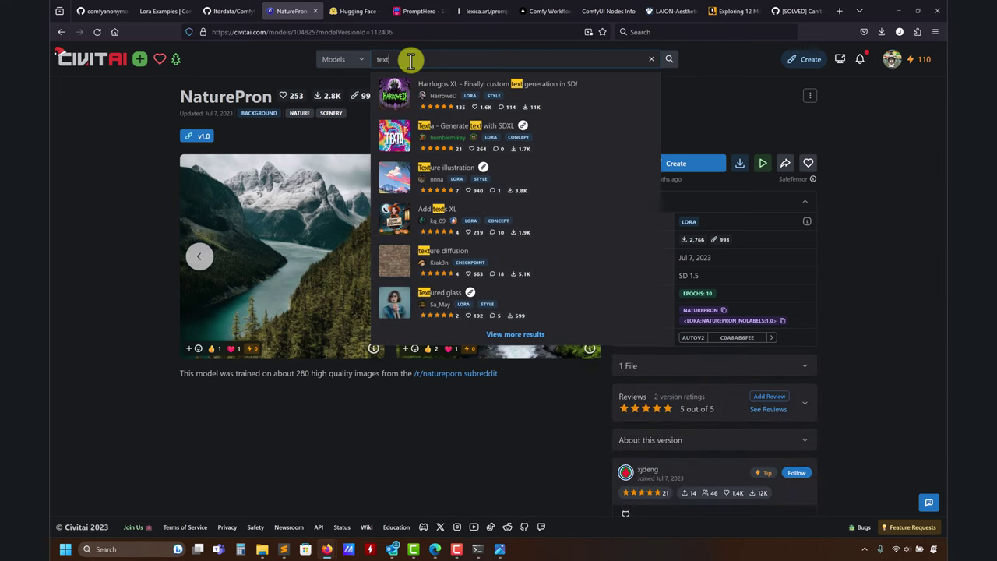
key("Return")
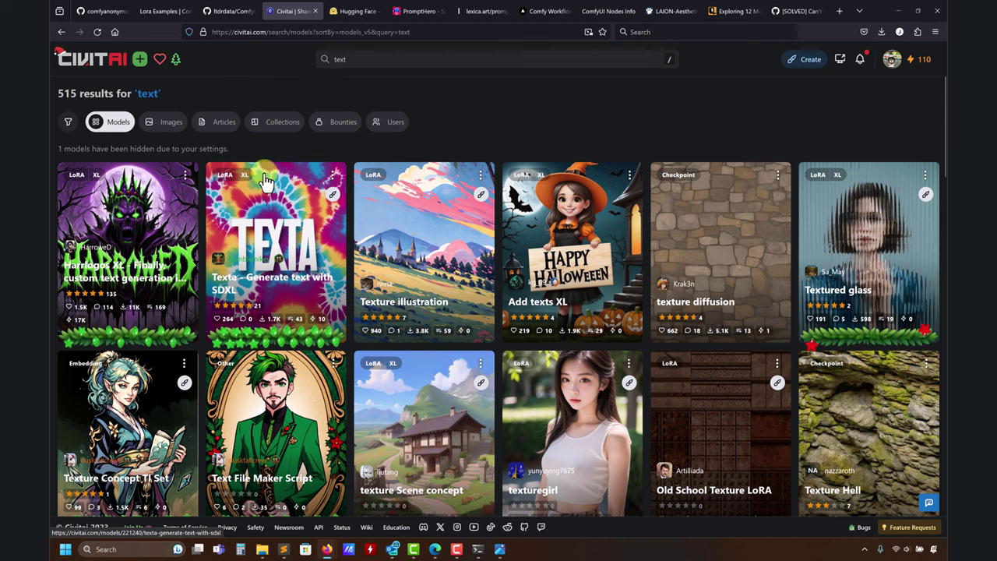
left_click(294, 211)
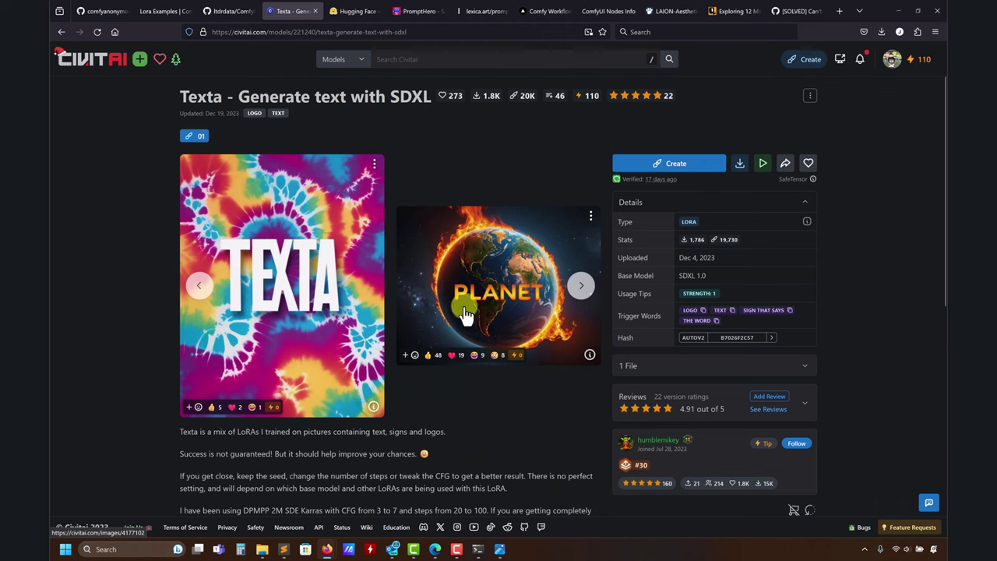
Look through the sample images of the Texta LoRA and return to ComfyUI
left_click(580, 285)
left_click(582, 287)
left_click(582, 287)
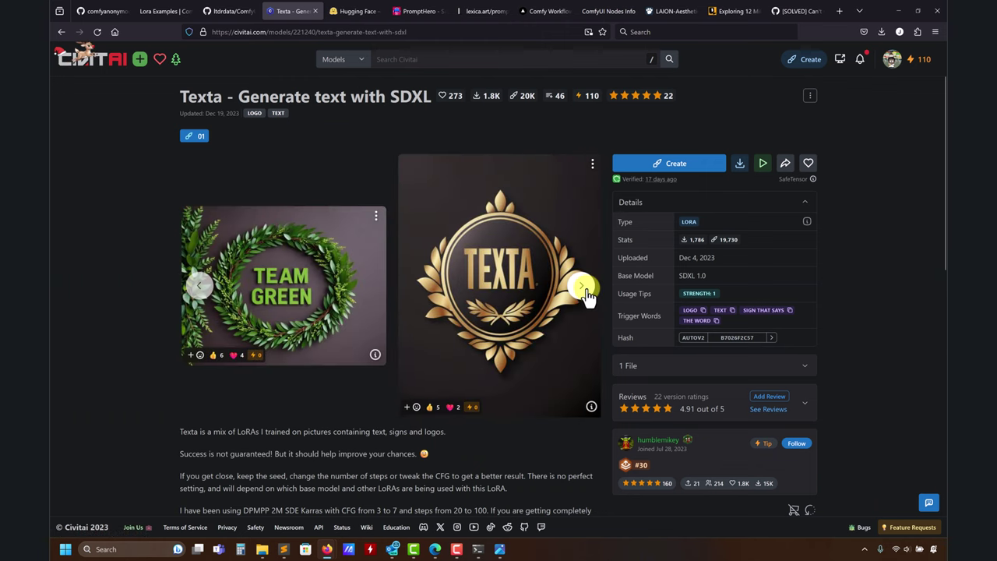
left_click(582, 286)
left_click(582, 286)
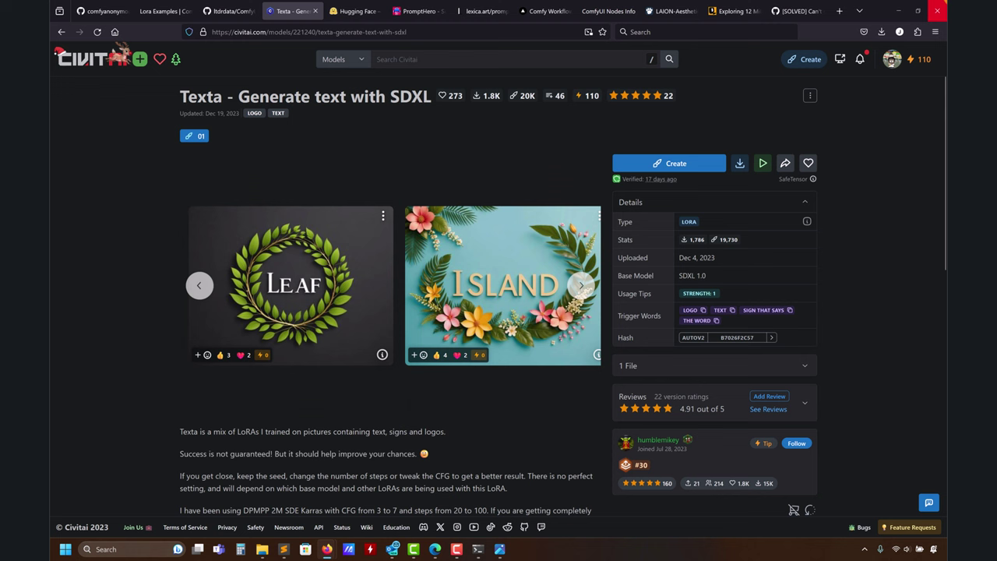
left_click(897, 11)
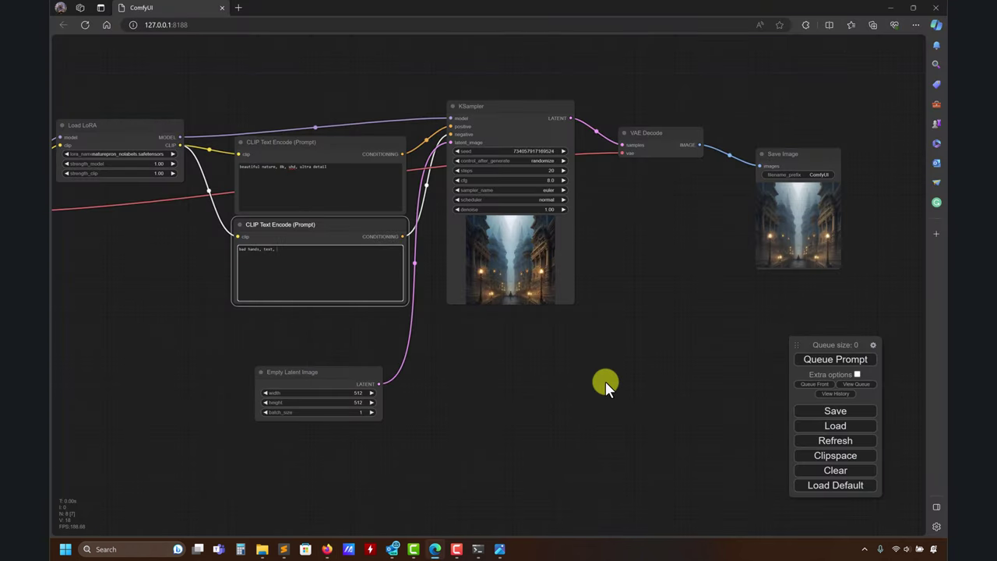
Queue the prompt with the nature prompts and enlarge the Save Image node to view the generated picture at a larger size
left_click(823, 369)
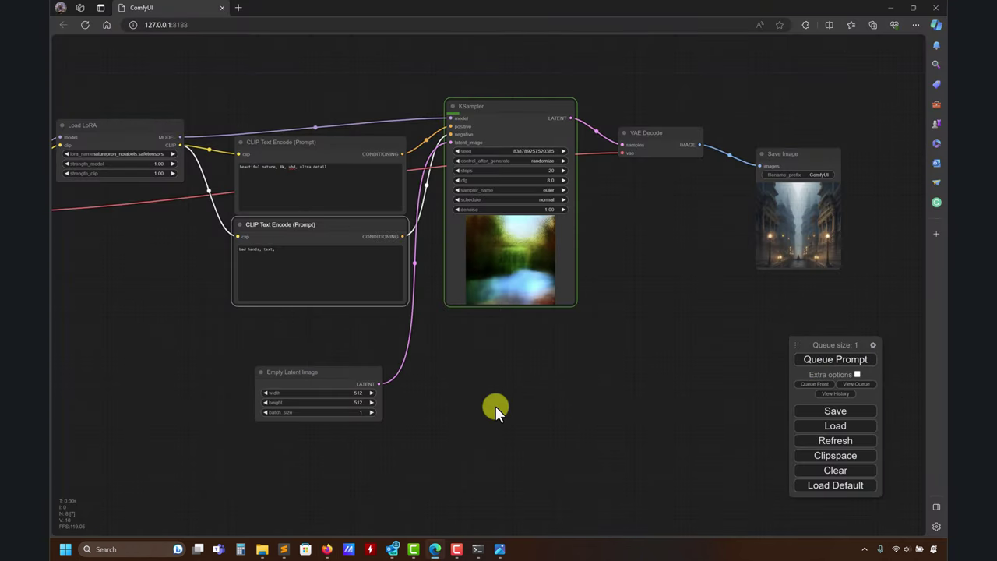
left_click_drag(592, 406, 409, 338)
left_click_drag(671, 202, 807, 356)
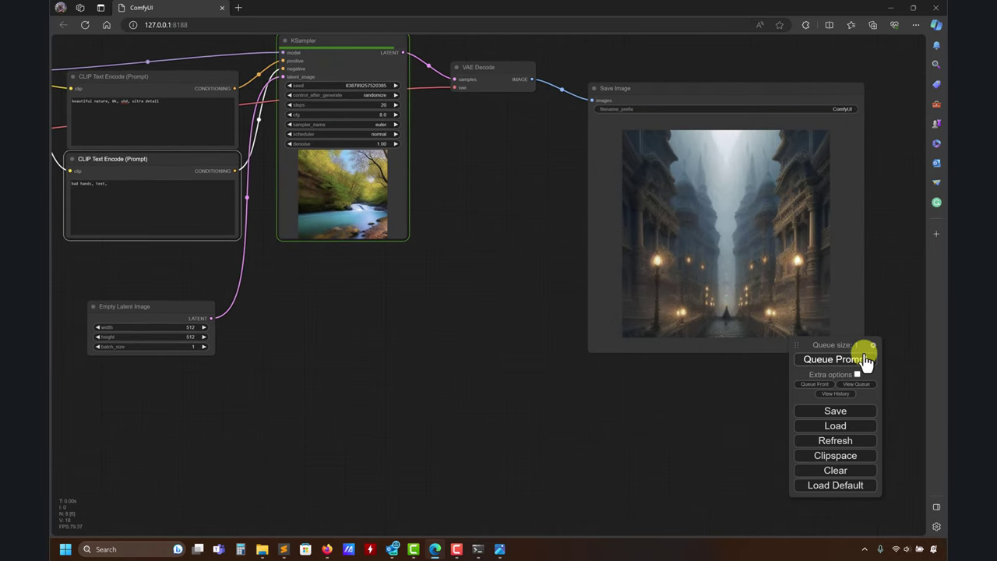
left_click_drag(489, 205, 459, 234)
left_click_drag(361, 190, 270, 208)
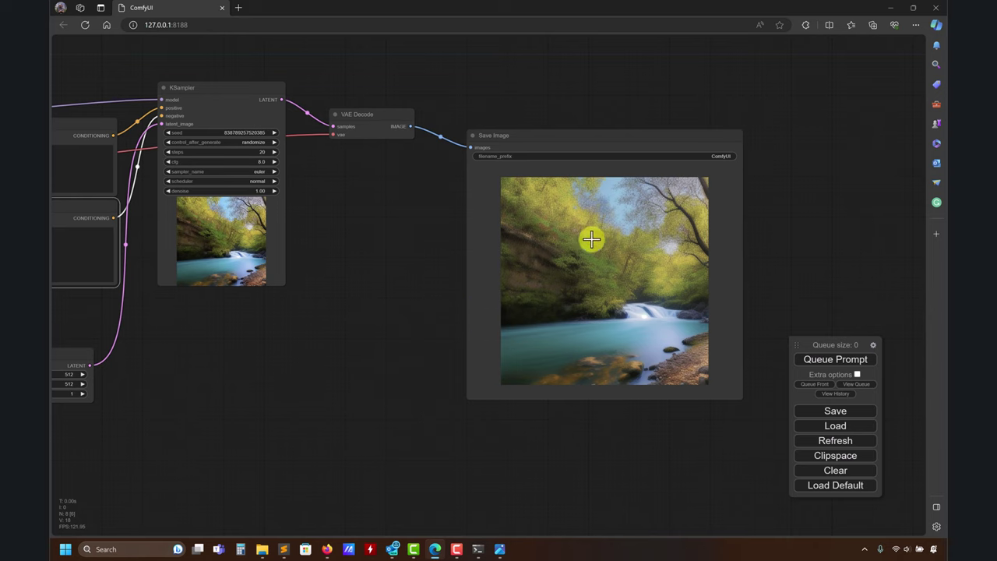
Move the Save Image node farther away from the VAE Decode node to leave a wide gap between them
left_click_drag(619, 139, 603, 117)
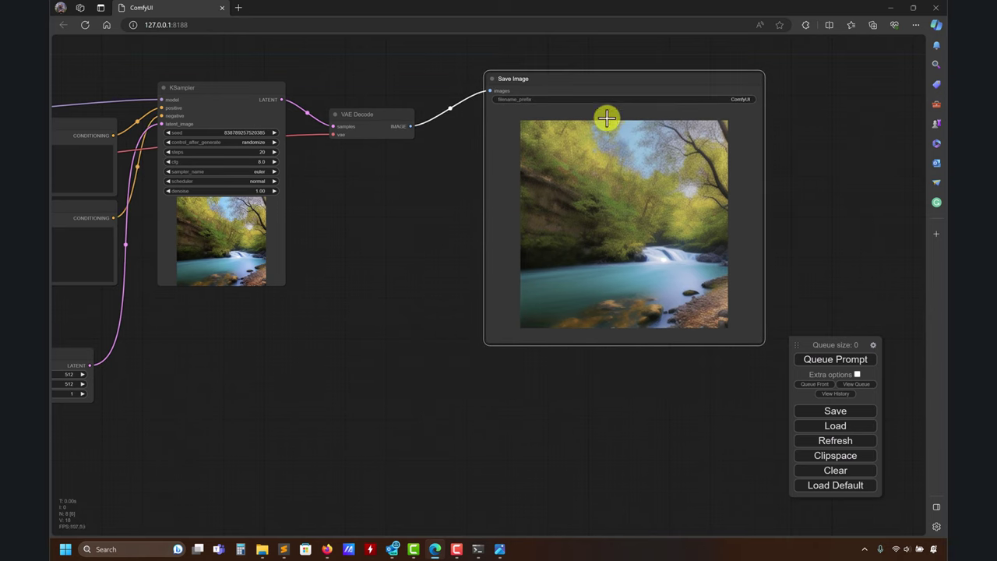
left_click_drag(359, 332, 415, 367)
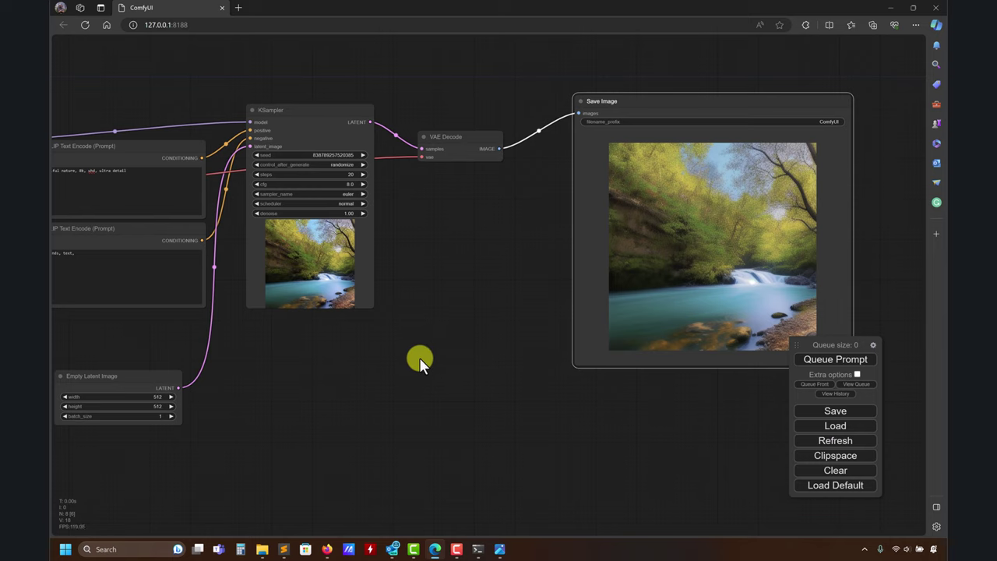
left_click_drag(405, 383, 394, 419)
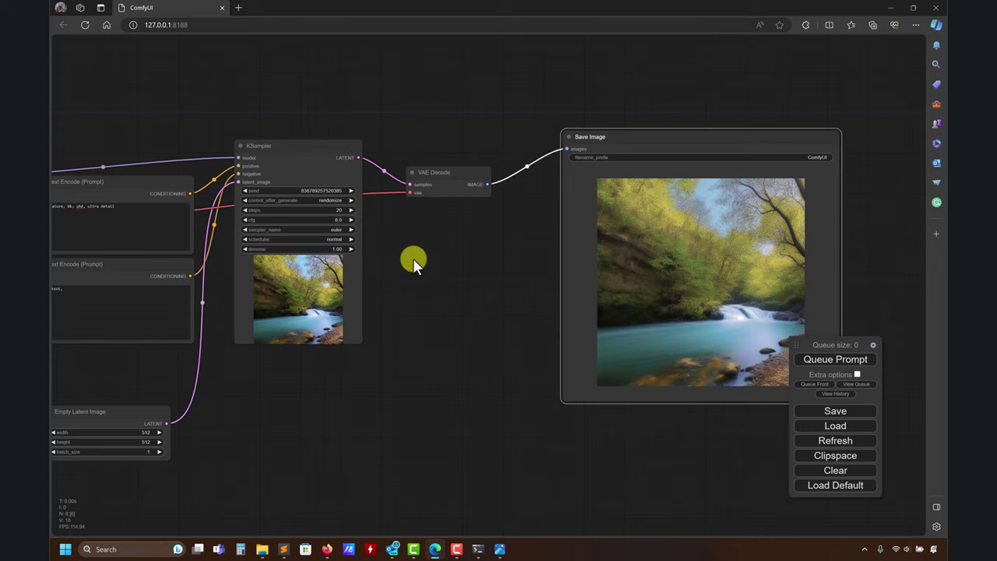
left_click_drag(412, 258, 229, 252)
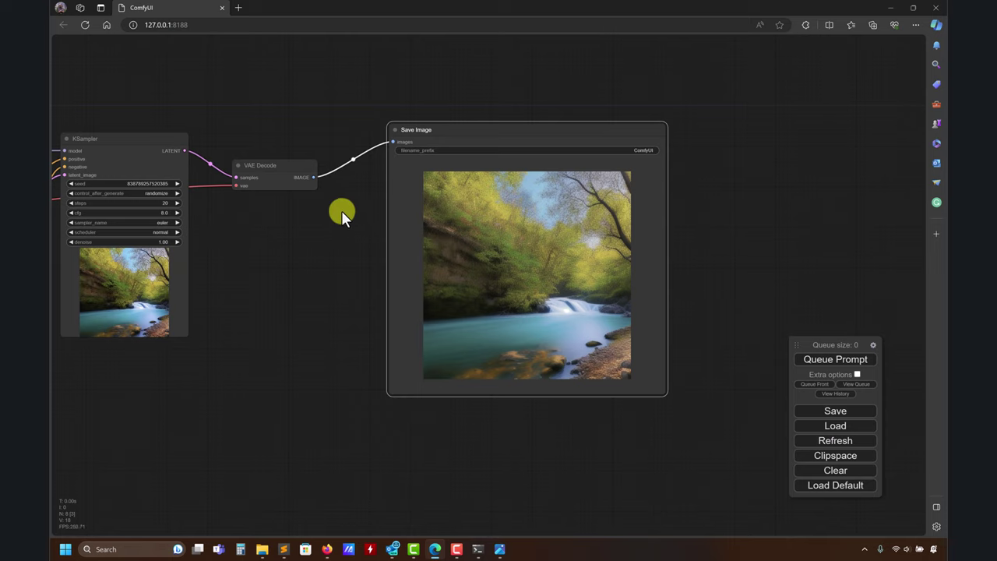
left_click_drag(443, 132, 577, 156)
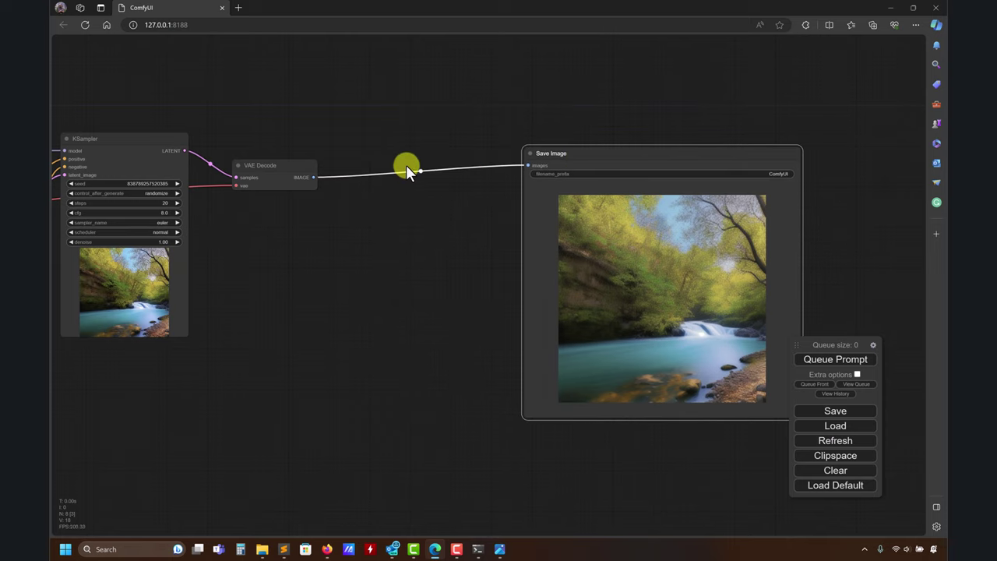
Replace the link from VAE Decode to Save Image with a new ImageUpscaleWithModel node fed by VAE Decode, moving Save Image farther out
left_click(420, 173)
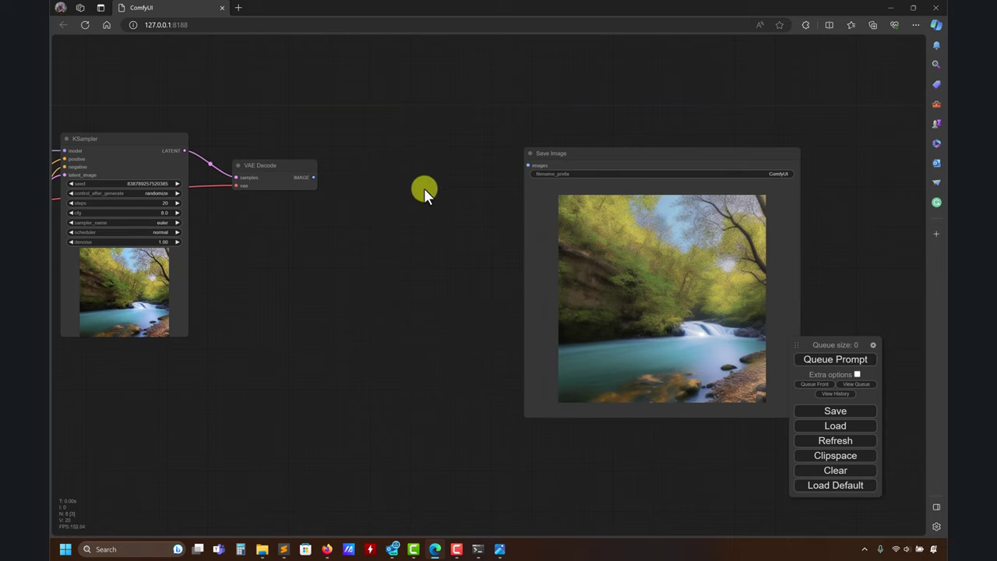
left_click_drag(309, 177, 371, 176)
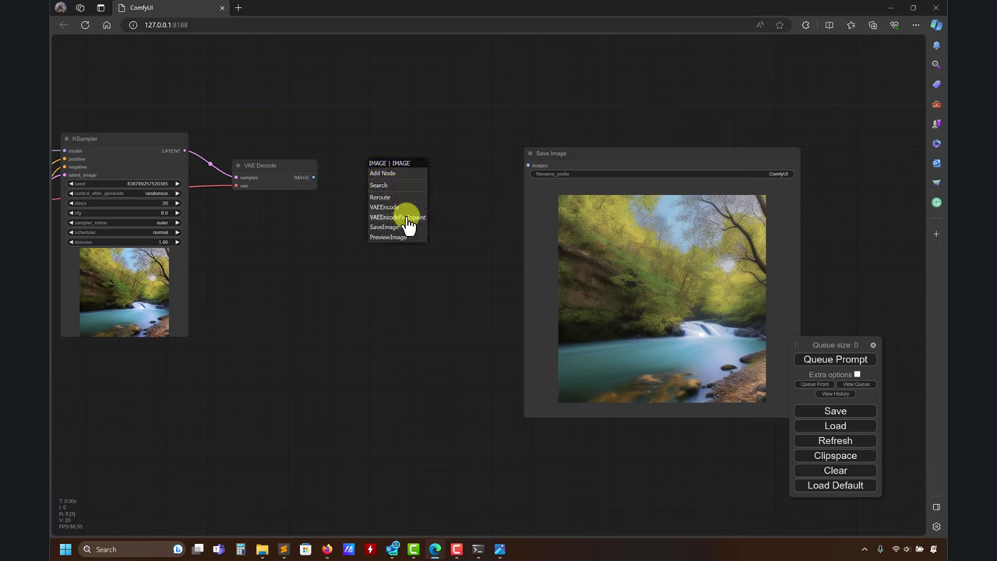
left_click(378, 185)
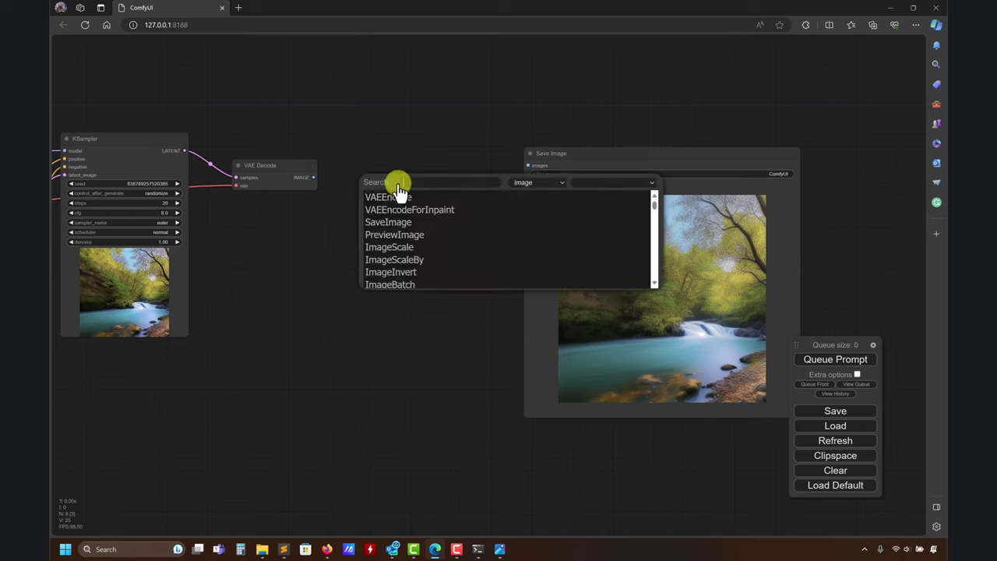
type("ups")
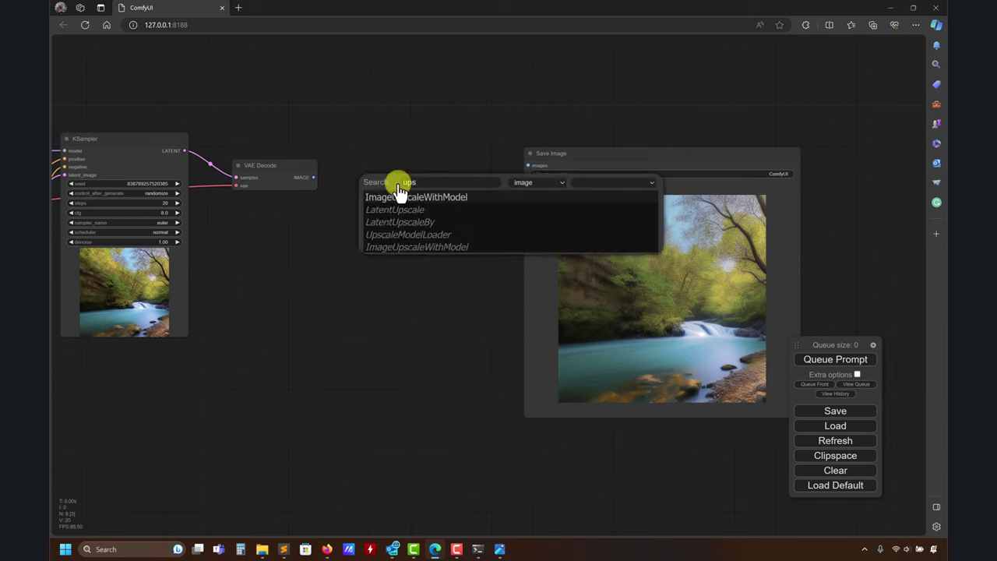
left_click(411, 198)
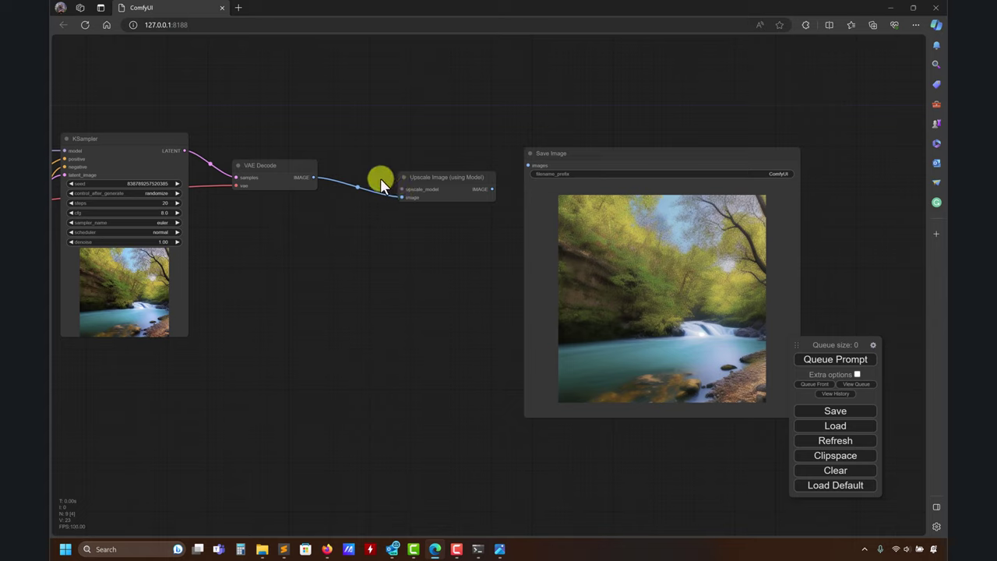
left_click_drag(597, 155, 688, 145)
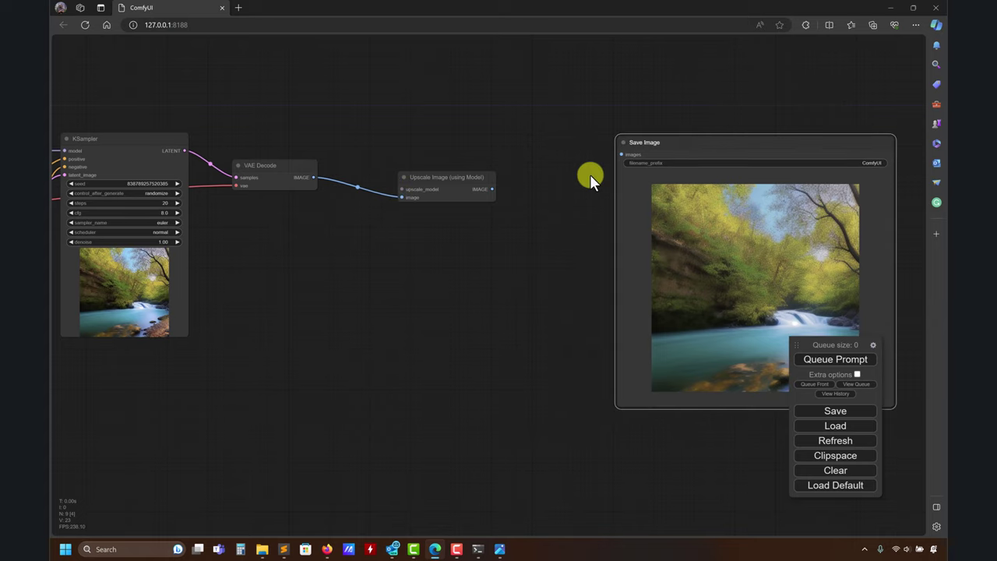
Examine the nodes and input type filters offered for the image output of the Upscale Image node
left_click_drag(492, 189, 525, 177)
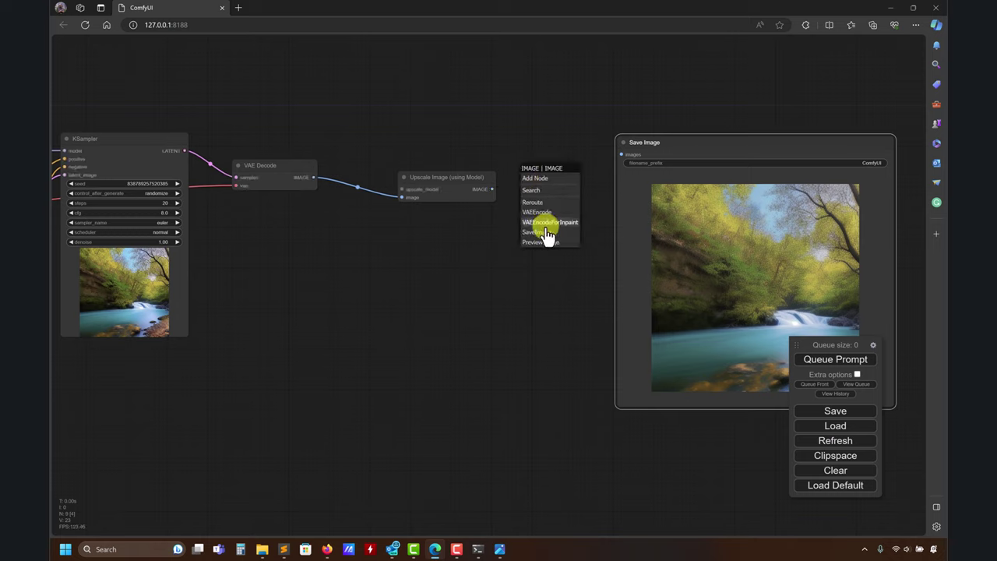
left_click(534, 192)
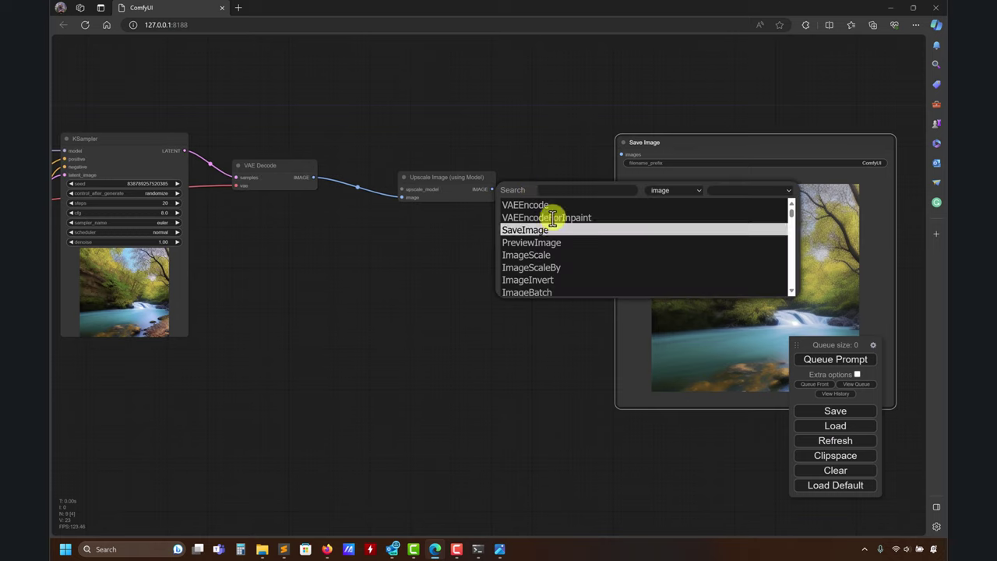
left_click_drag(792, 214, 783, 187)
left_click(704, 189)
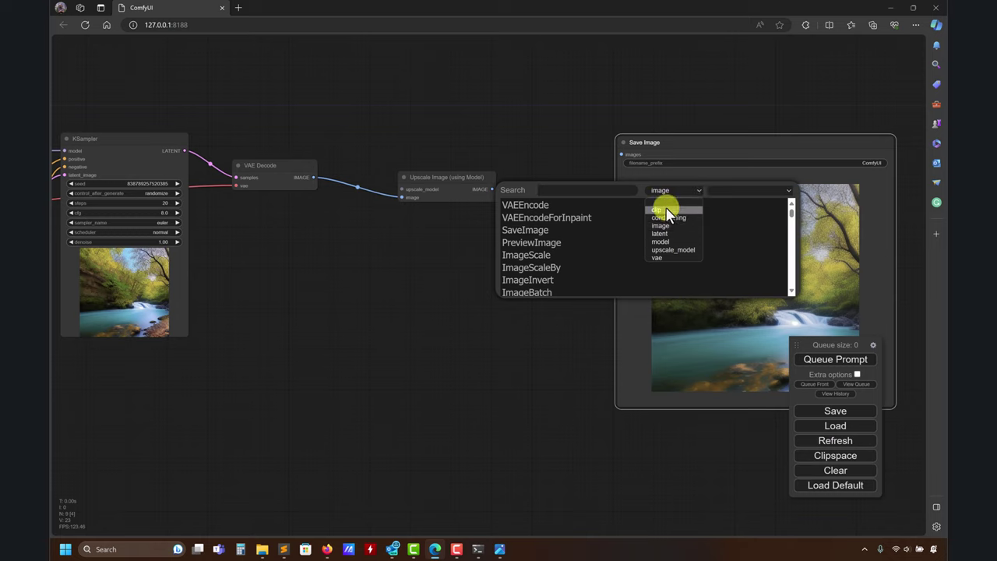
left_click(668, 208)
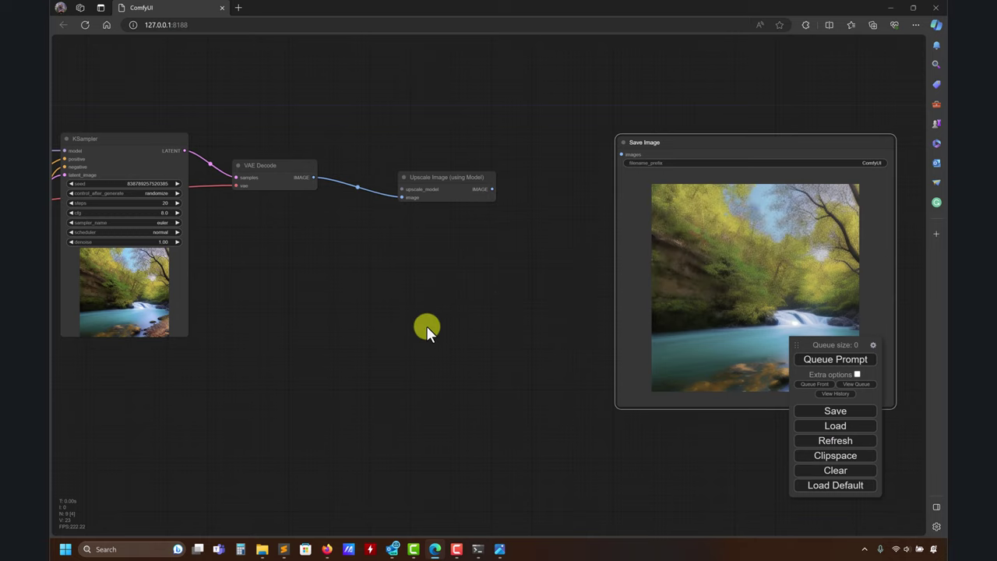
Review the custom node list on the ComfyUI Nodes Info page in Firefox and return to ComfyUI
mouse_move(322, 551)
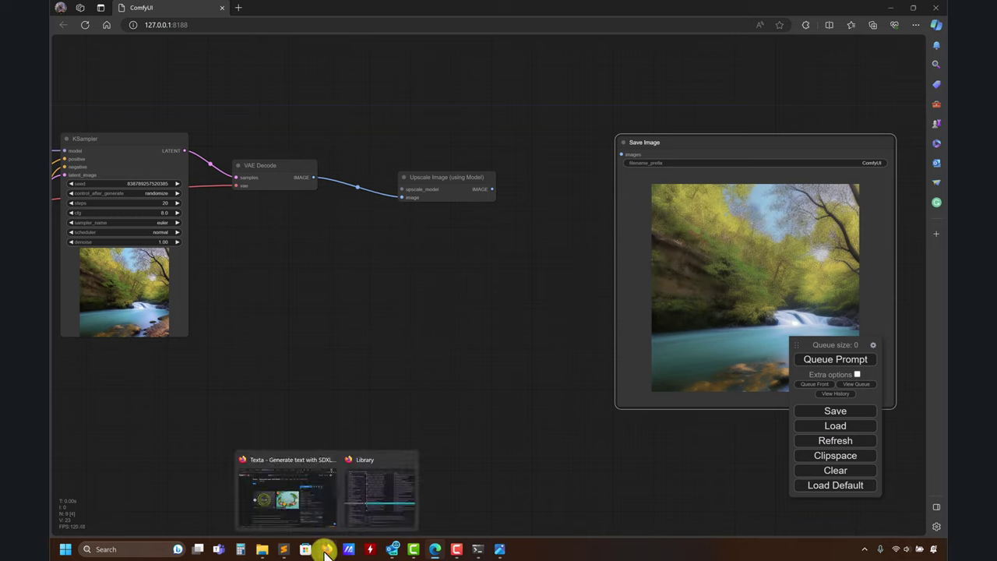
left_click(316, 506)
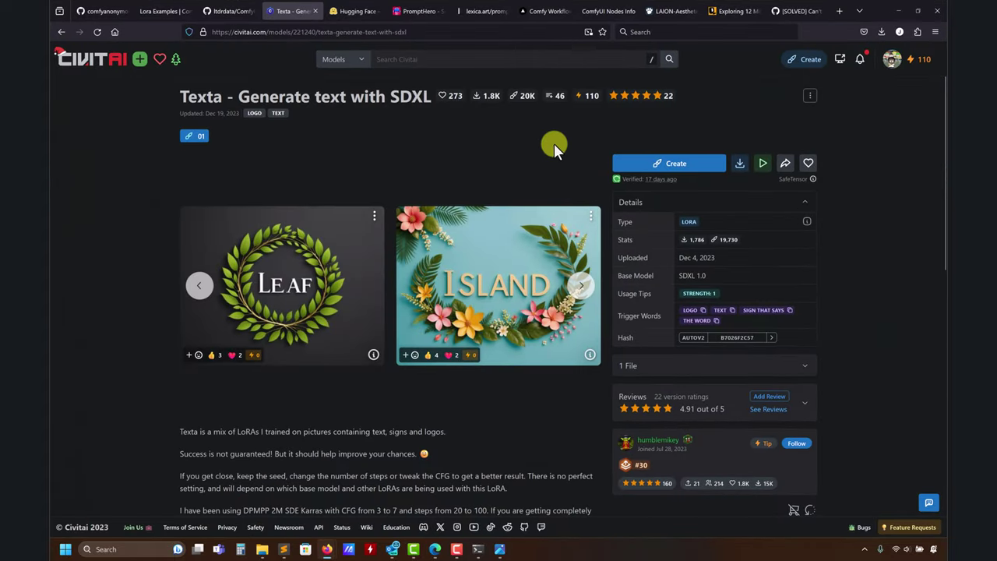
left_click(608, 13)
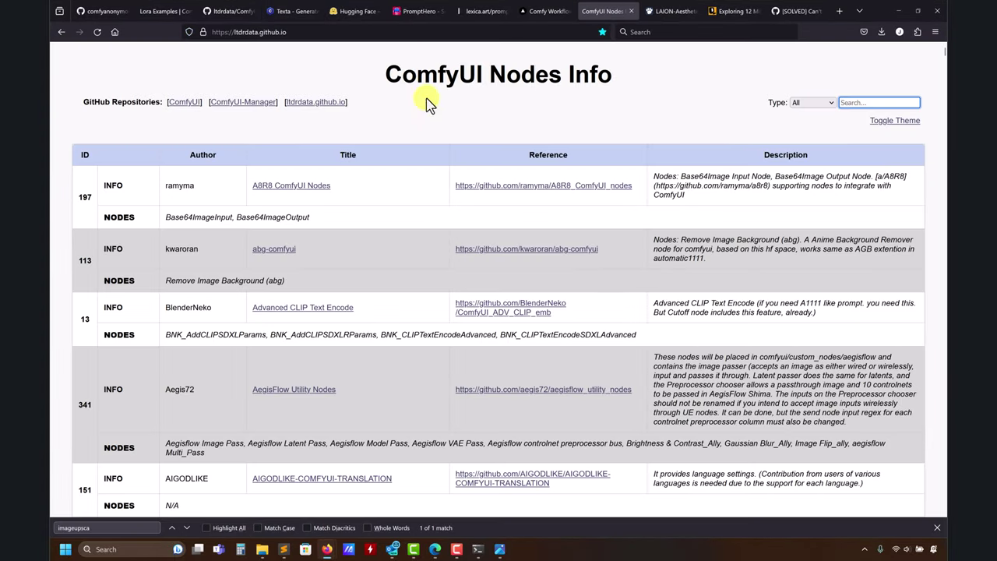
scroll(812, 190, "down", 4)
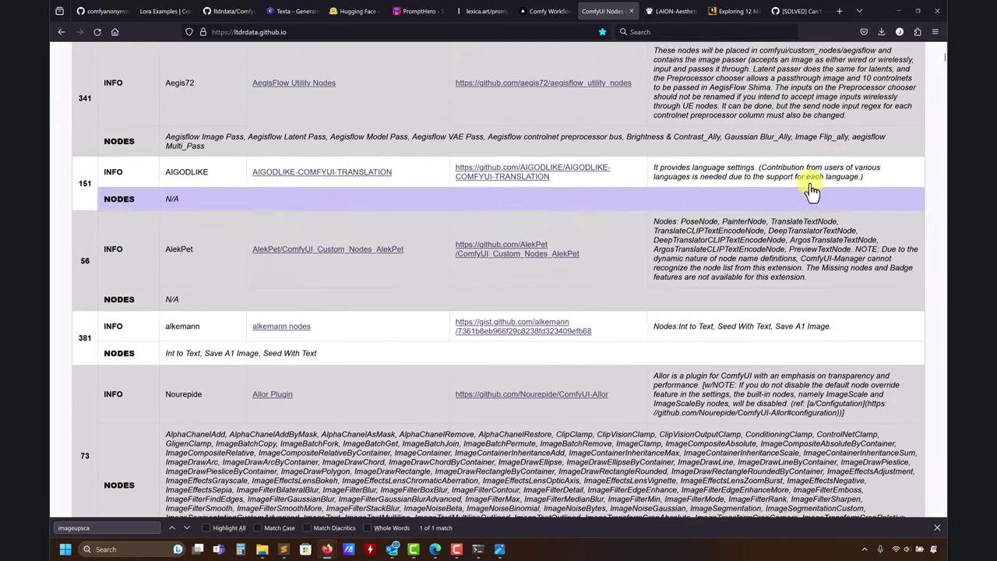
left_click_drag(943, 67, 930, 31)
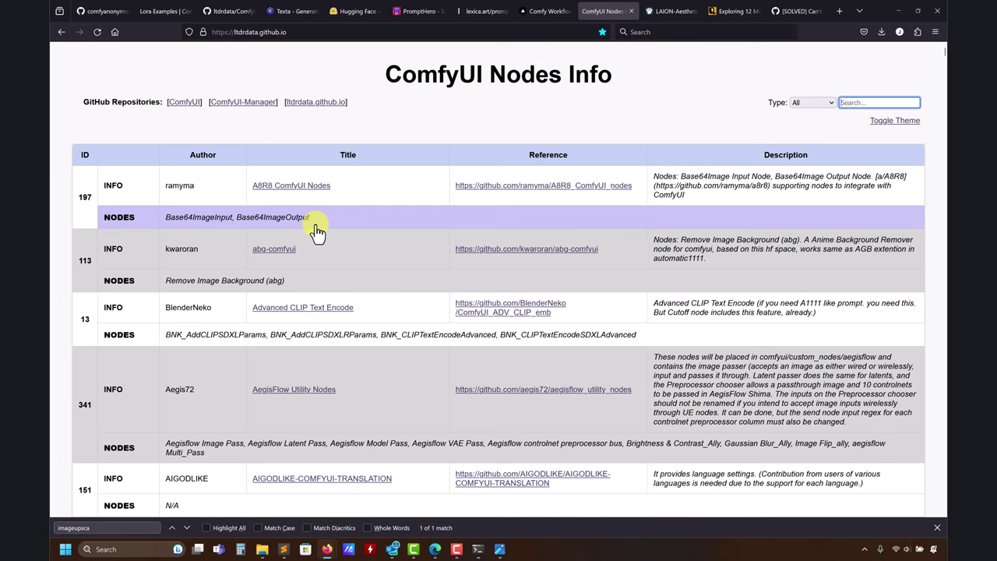
left_click(897, 11)
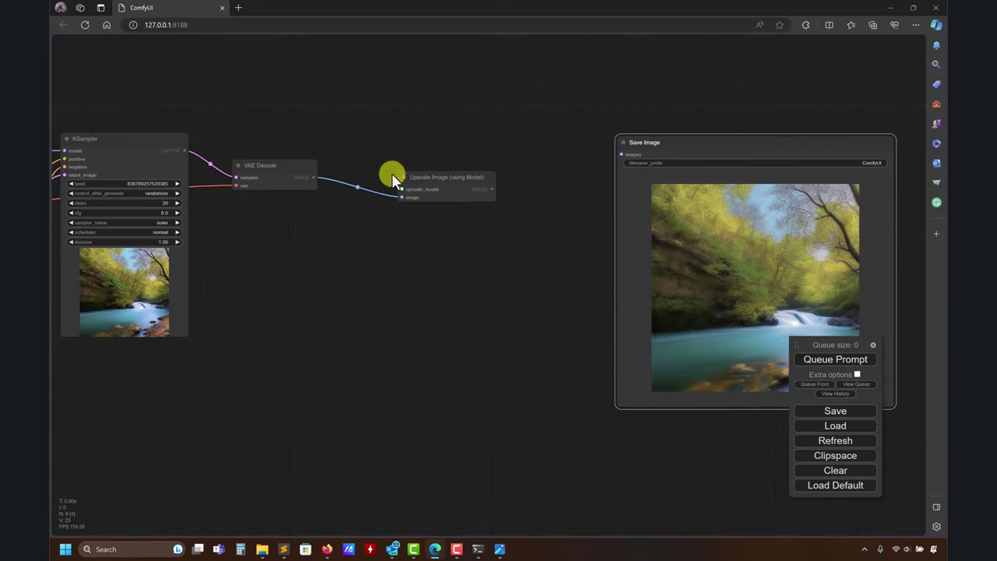
Feed the Upscale Image node's upscale_model input from a new UpscaleModelLoader placed above VAE Decode, keeping ESRGAN_4x.pth as the model
left_click_drag(401, 188, 356, 90)
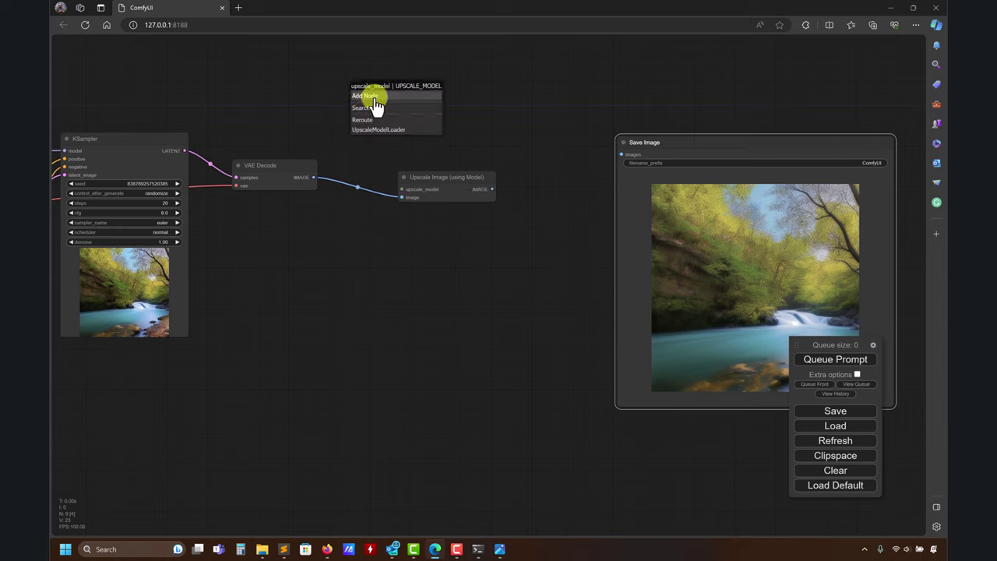
left_click(378, 129)
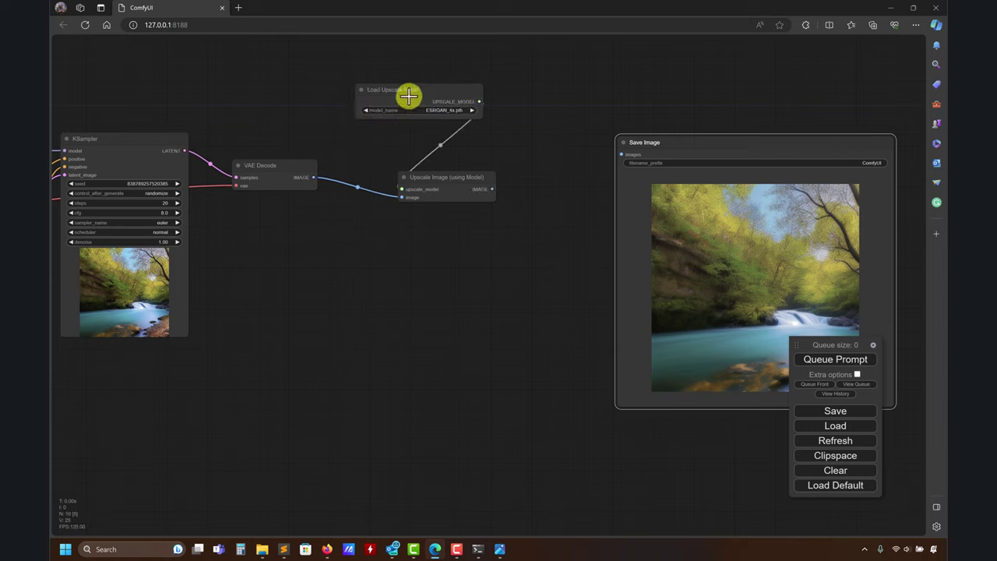
left_click_drag(409, 95, 225, 67)
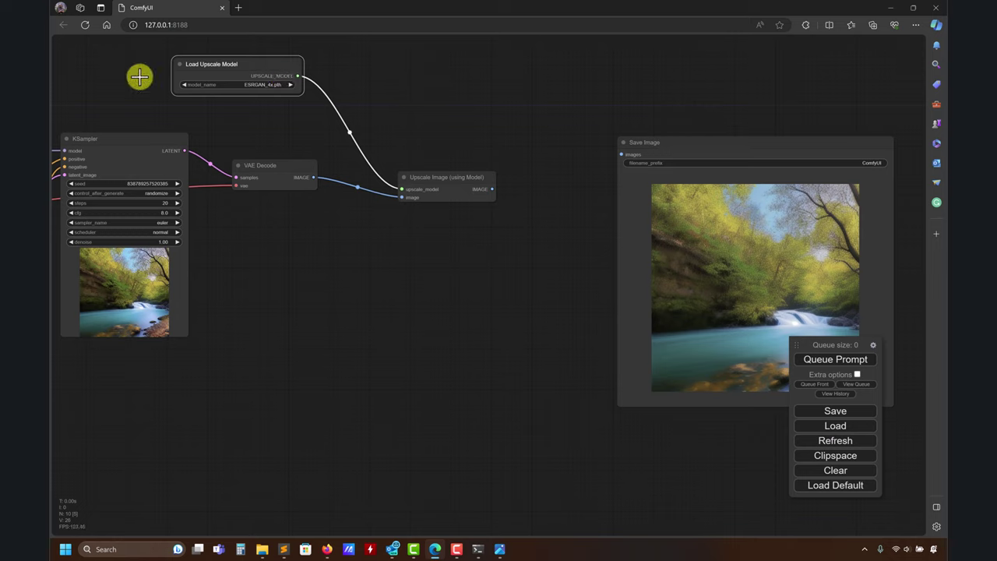
left_click(213, 84)
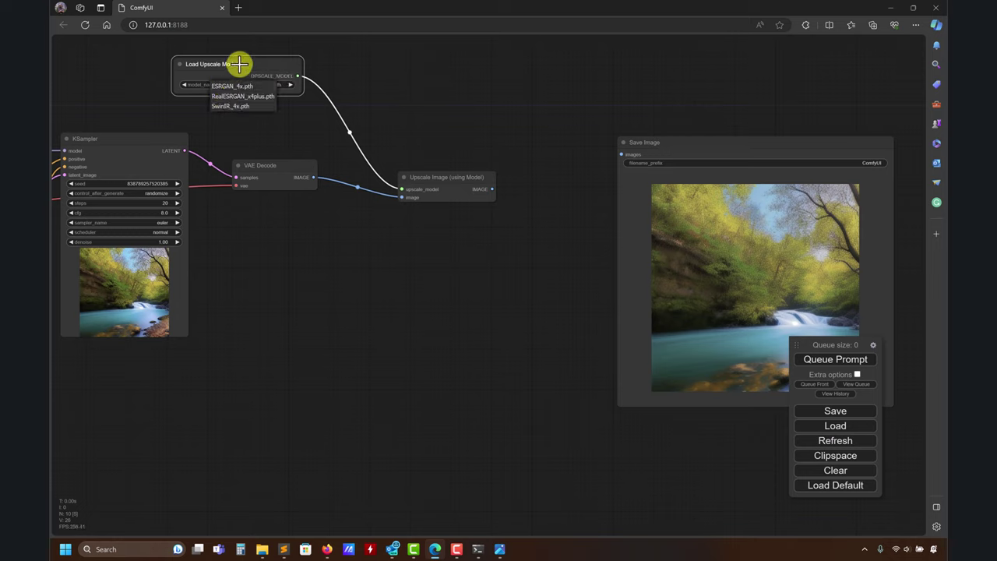
left_click(273, 70)
Move the Upscale Image node lower and link the VAE Decode image output to Save Image as well, shifting Save Image slightly up
left_click_drag(529, 241, 485, 204)
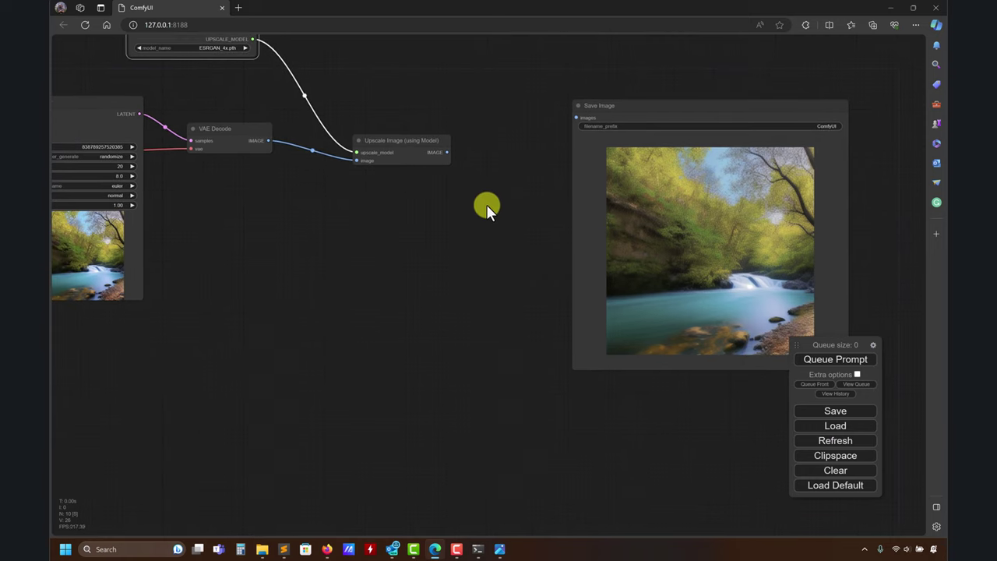
left_click_drag(366, 252, 413, 279)
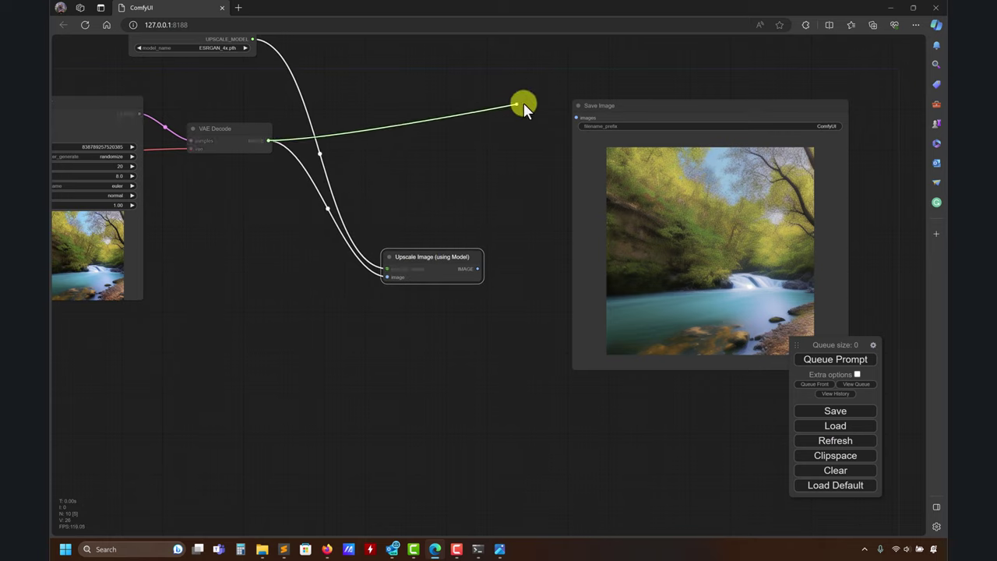
left_click_drag(523, 103, 578, 116)
left_click_drag(654, 123, 634, 87)
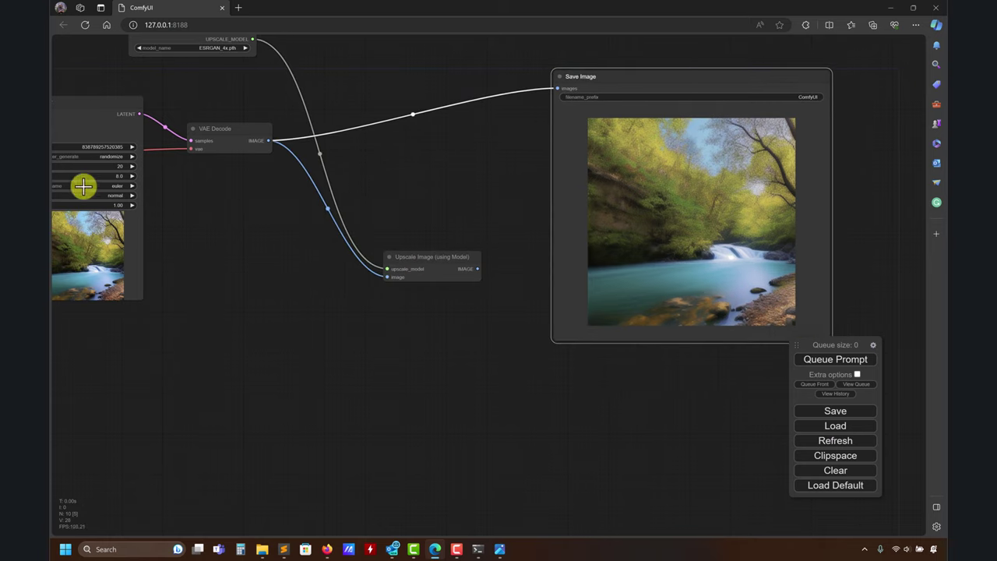
Attach a Preview Image node to the Upscale Image output and remove it
left_click_drag(196, 293, 286, 272)
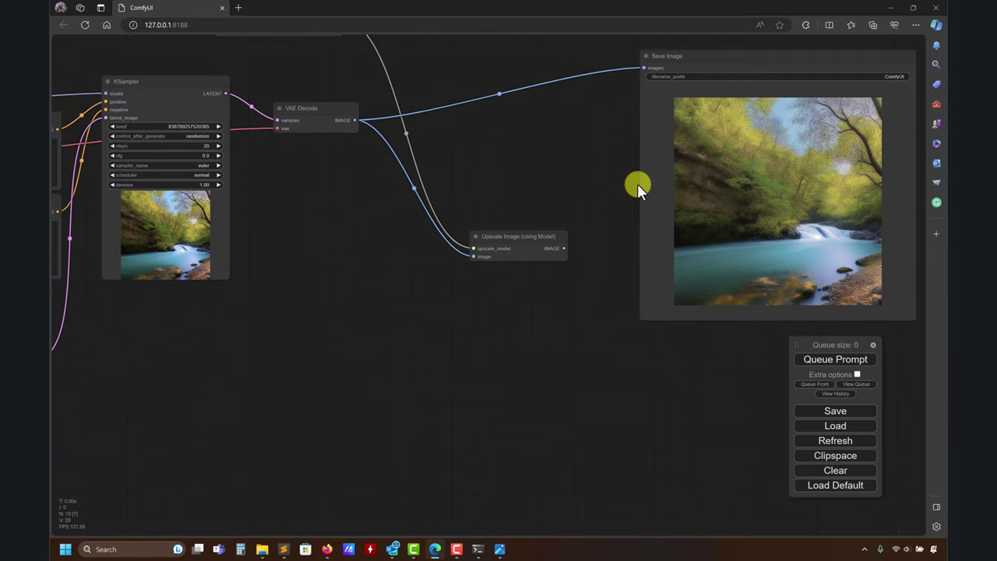
left_click_drag(548, 211, 371, 143)
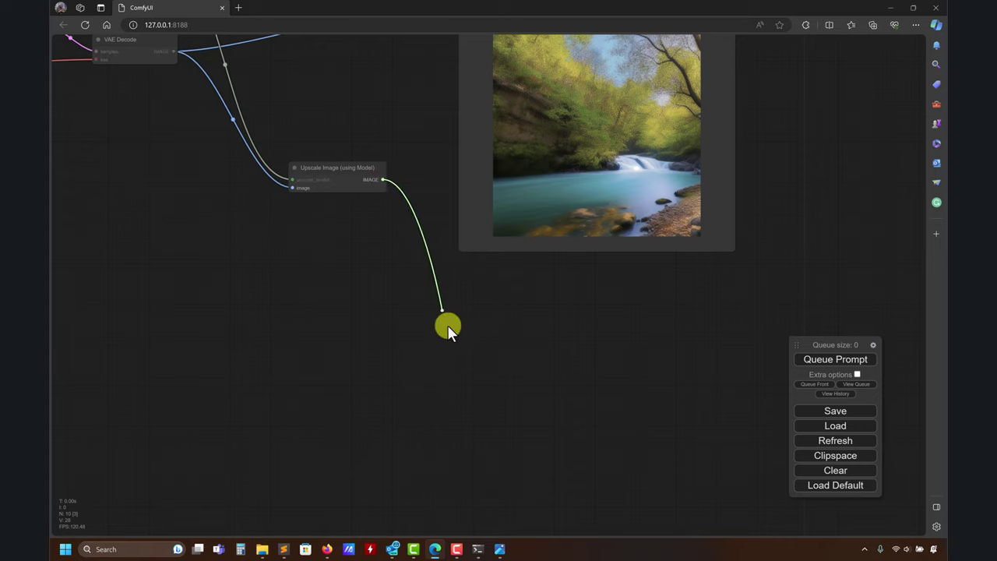
left_click_drag(447, 324, 456, 342)
left_click(487, 411)
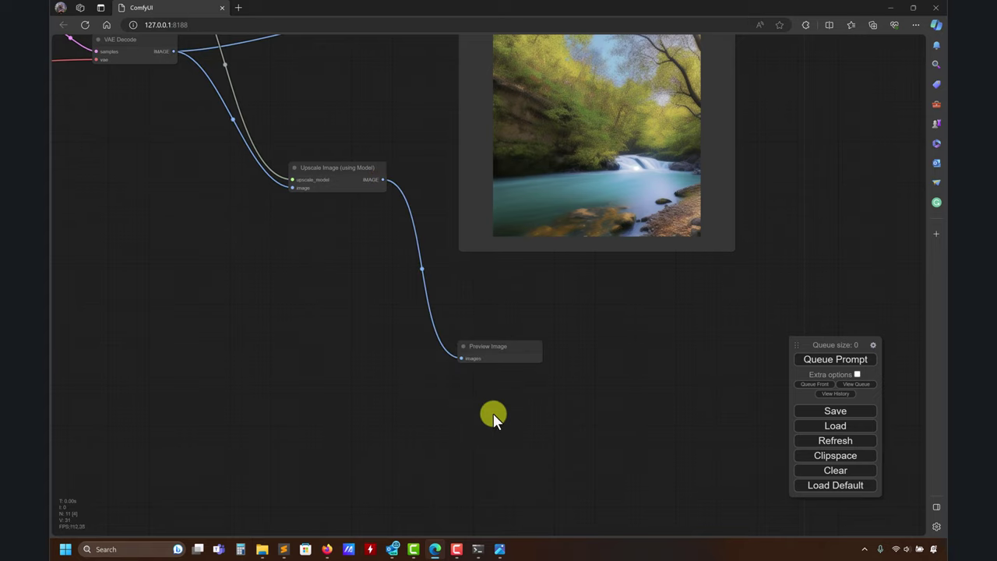
left_click_drag(493, 412, 399, 386)
left_click_drag(569, 347, 598, 345)
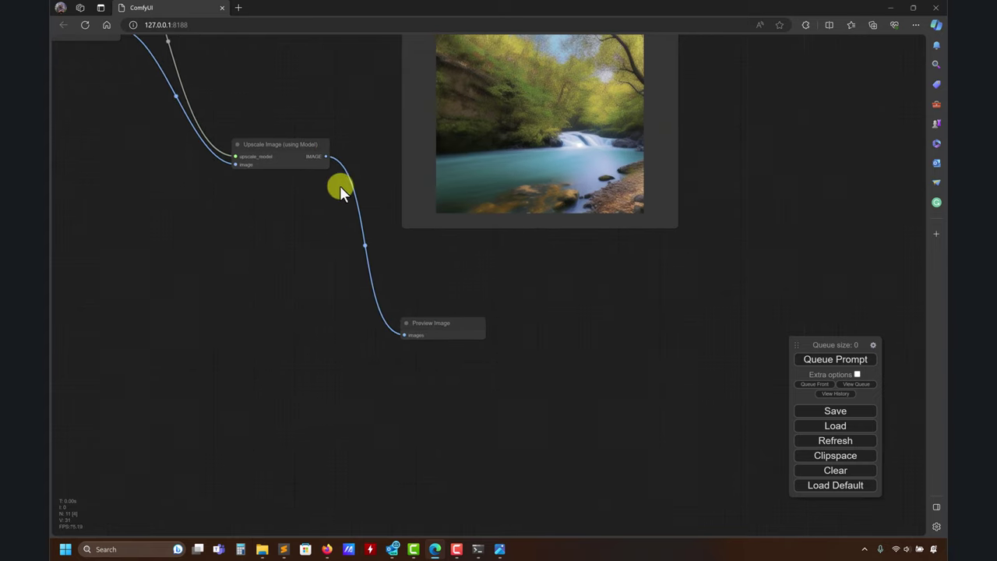
right_click(424, 322)
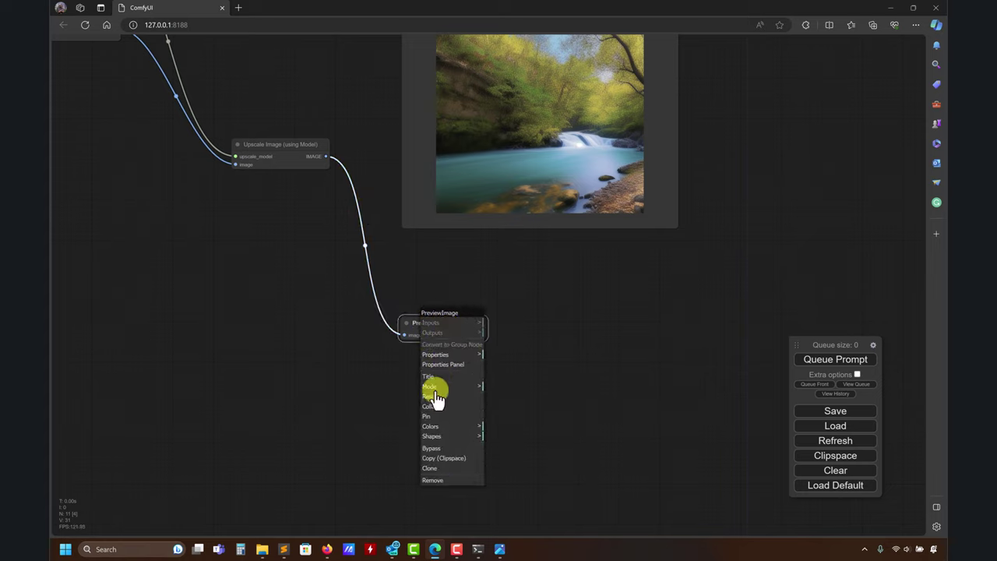
left_click(433, 479)
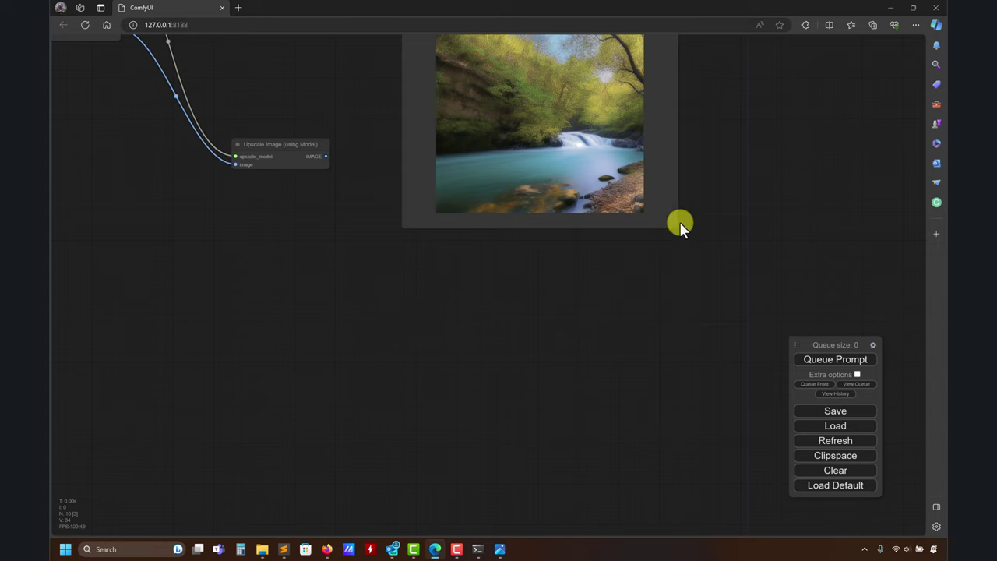
Slightly enlarge the existing Save Image node and attach a second Save Image node below it to the Upscale Image output
mouse_move(679, 221)
left_mouse_down()
mouse_move(701, 229)
mouse_move(667, 213)
mouse_move(683, 232)
left_mouse_up()
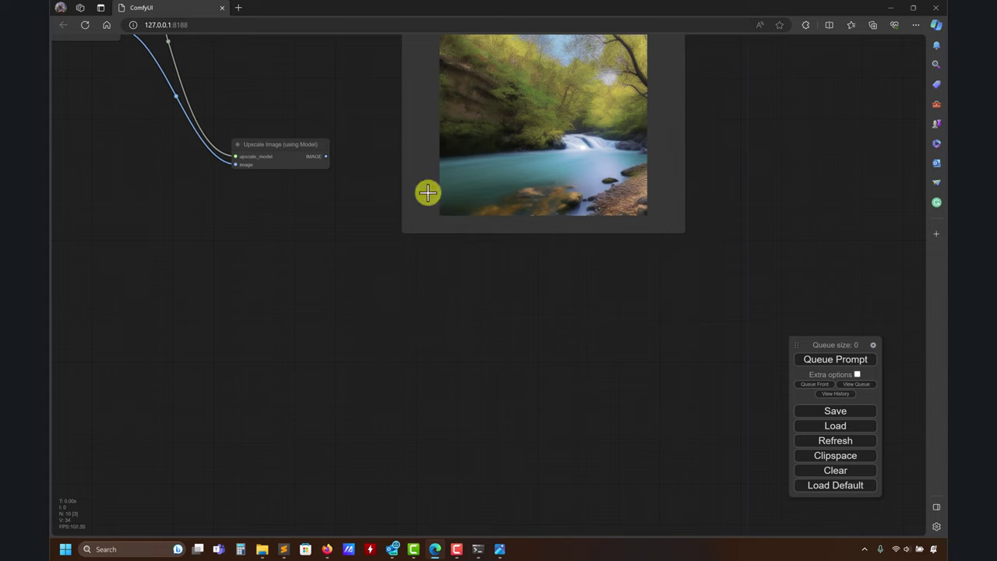
left_click_drag(375, 324, 376, 326)
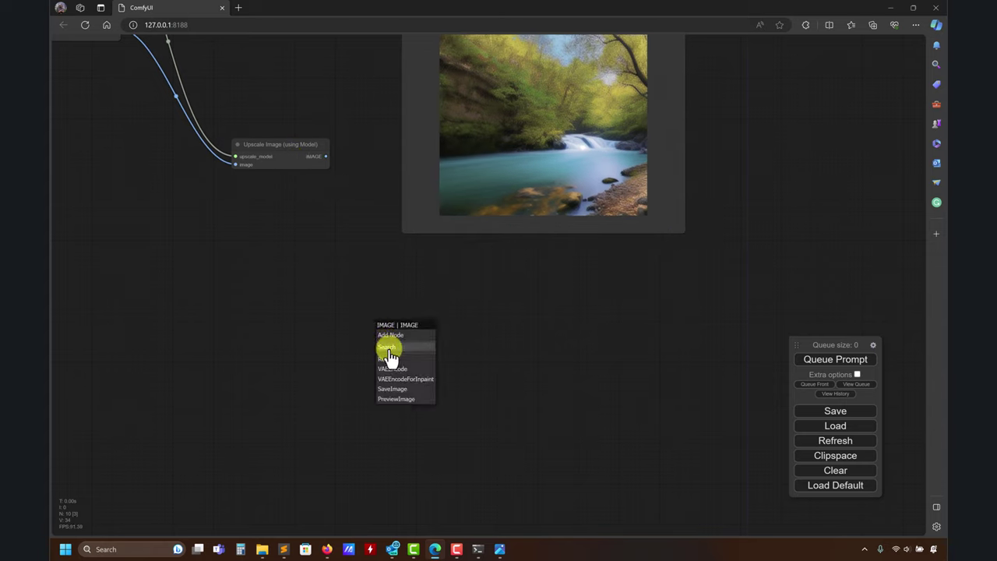
left_click(410, 396)
left_click_drag(477, 342, 508, 350)
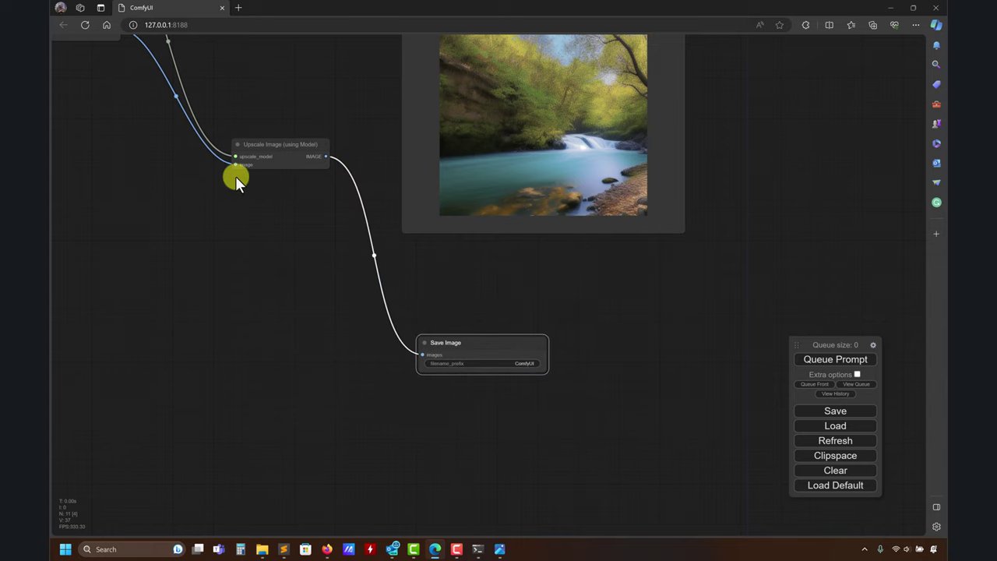
Review the workflow from the upscaling branch back to the Load LoRA, prompt, Empty Latent Image and Load Checkpoint nodes
scroll(176, 341, "down", 4)
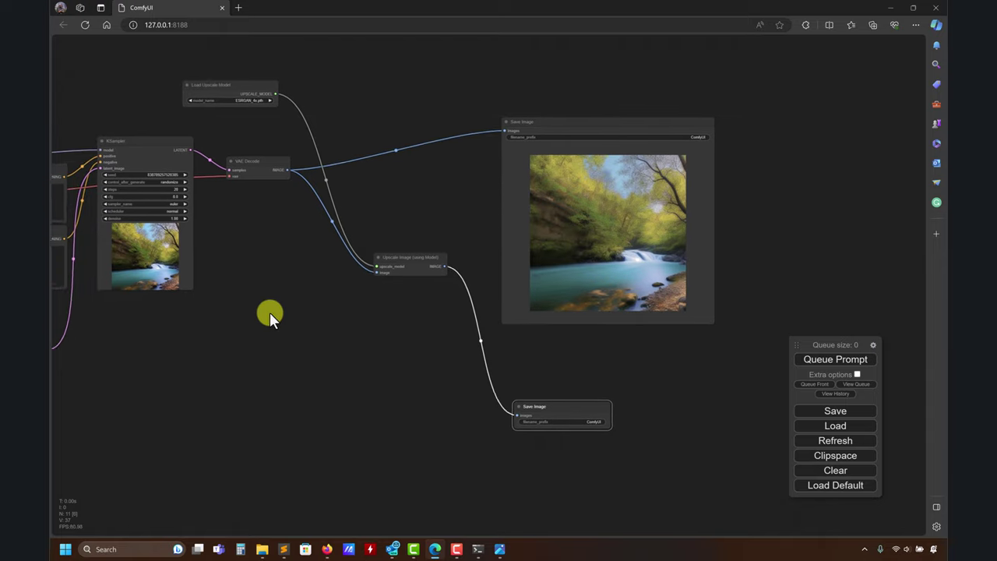
left_click_drag(269, 312, 492, 297)
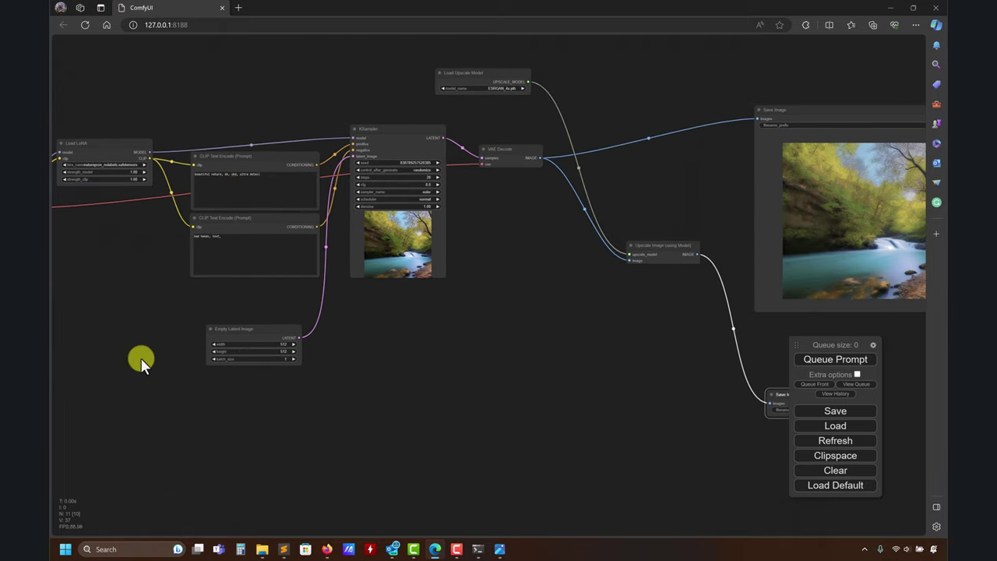
left_click_drag(431, 379, 531, 361)
scroll(210, 257, "up", 1)
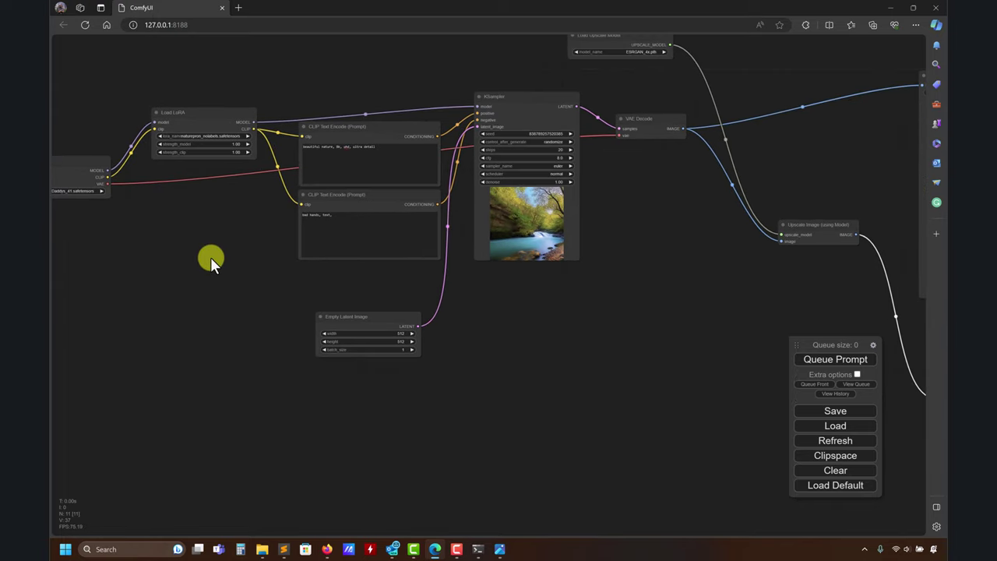
left_click_drag(211, 257, 229, 302)
scroll(229, 302, "up", 2)
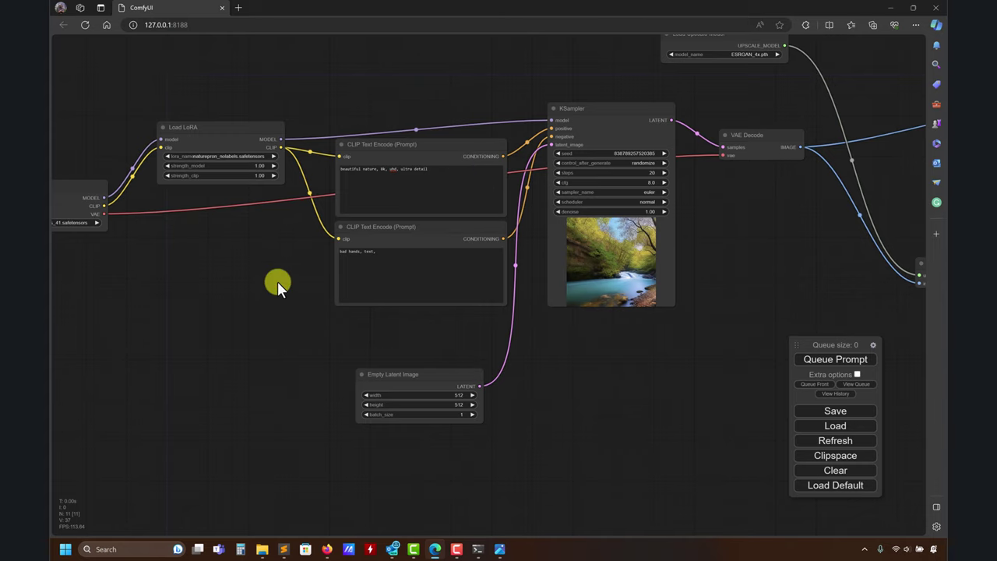
left_click_drag(292, 264, 341, 273)
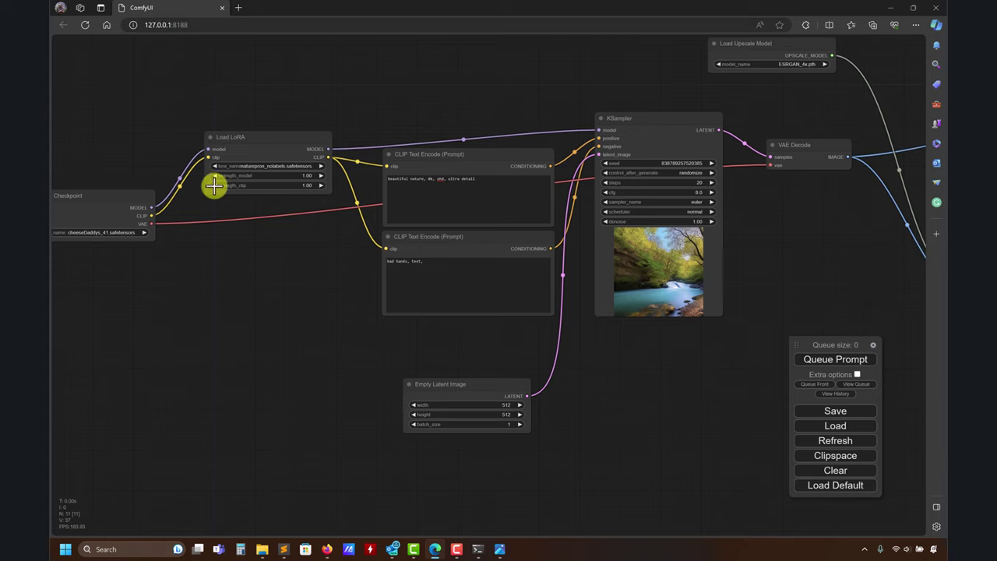
left_click_drag(318, 294, 336, 269)
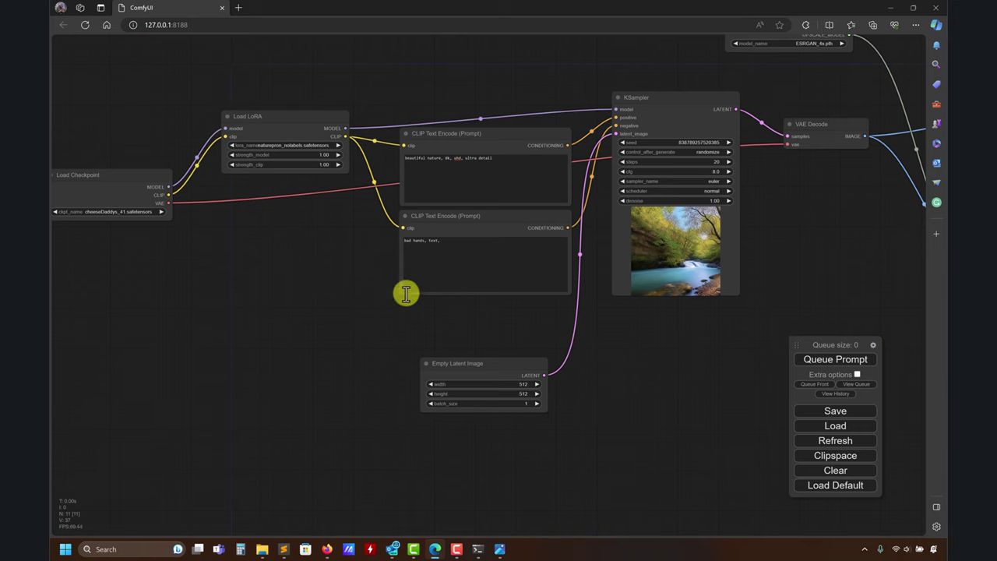
Copy the naturepron_nolabels LoRA tag from the NaturePron Civitai page in Firefox and append it to ComfyUI's positive prompt with a reduced weight
mouse_move(326, 549)
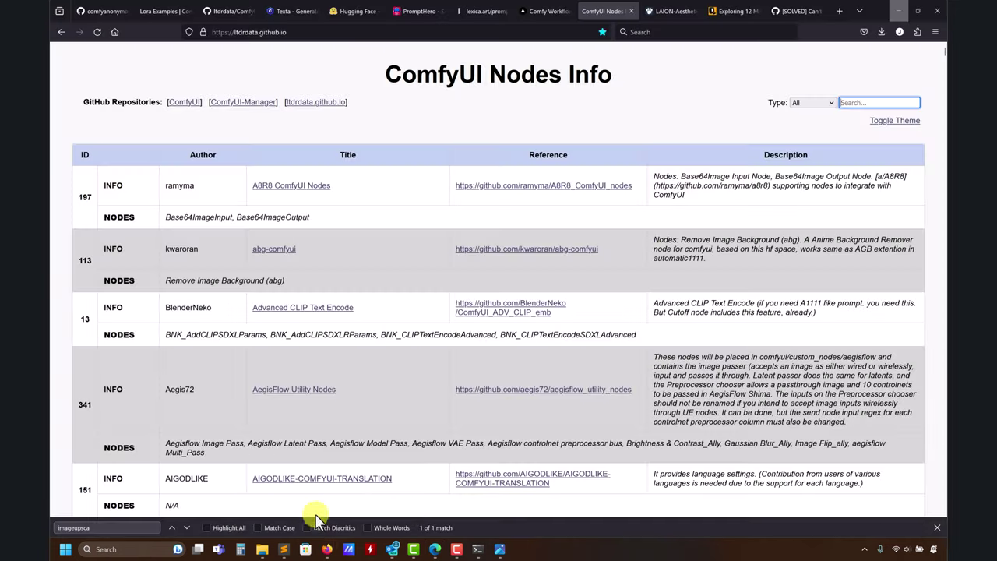
left_click(311, 514)
left_click(243, 8)
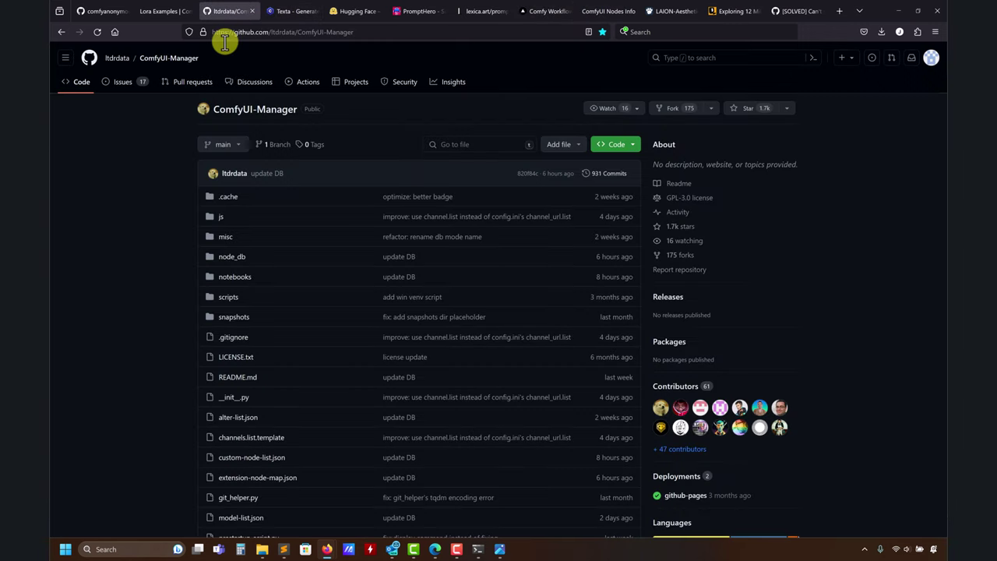
left_click(290, 11)
left_click(55, 29)
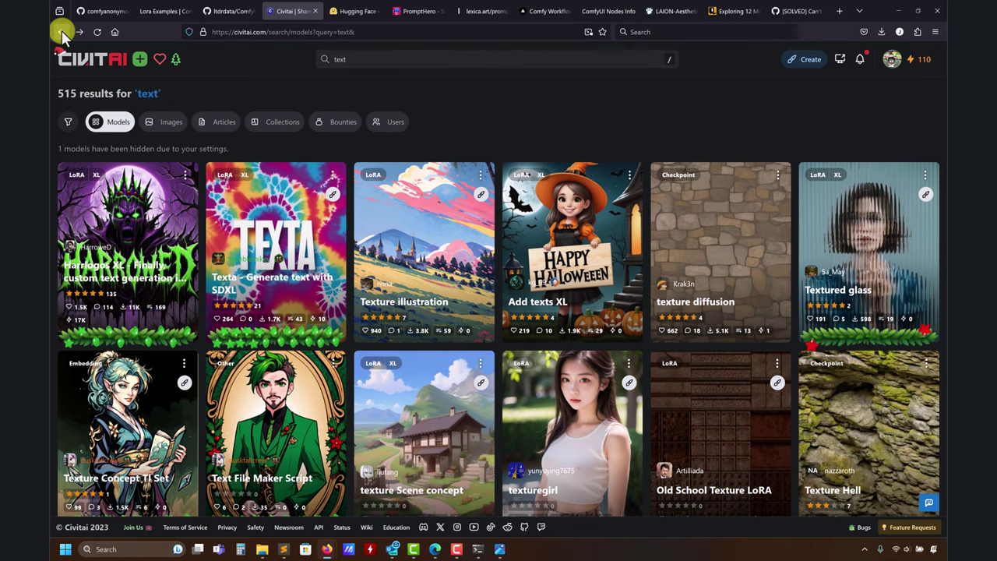
left_click(61, 30)
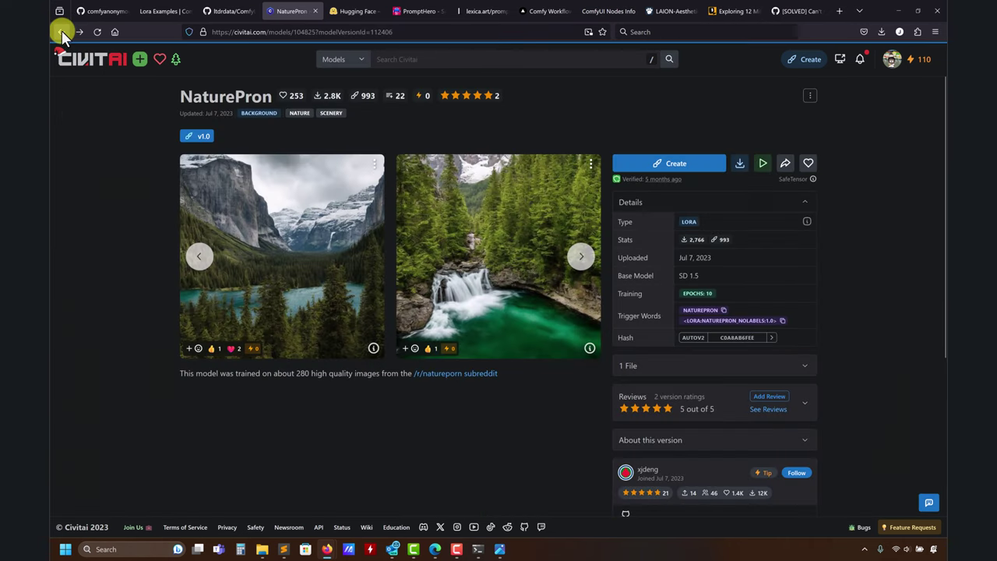
scroll(841, 311, "down", 1)
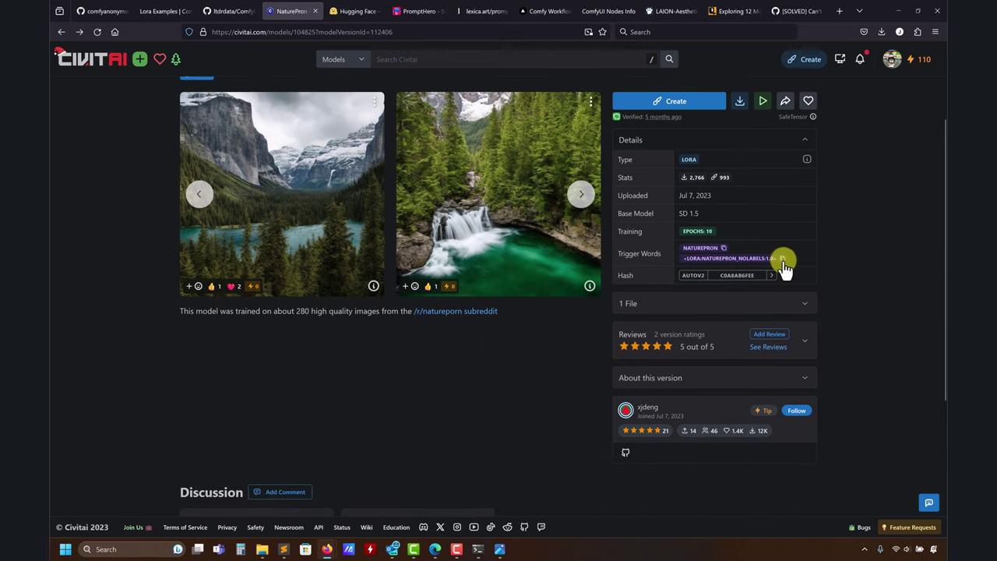
left_click(907, 10)
left_click(504, 161)
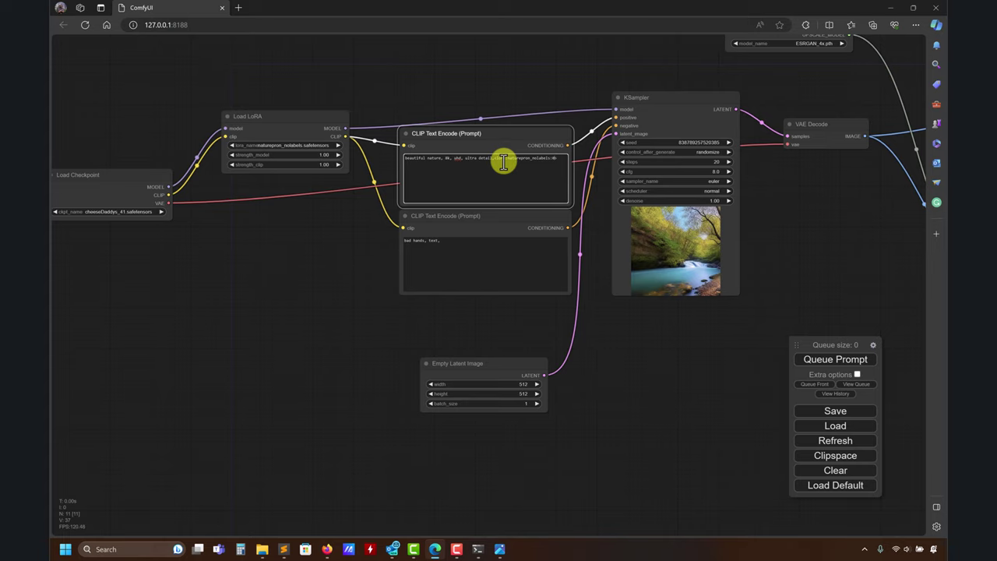
Set control_after_generate in the KSampler node to fixed so that the current seed is kept
left_click_drag(749, 395, 418, 359)
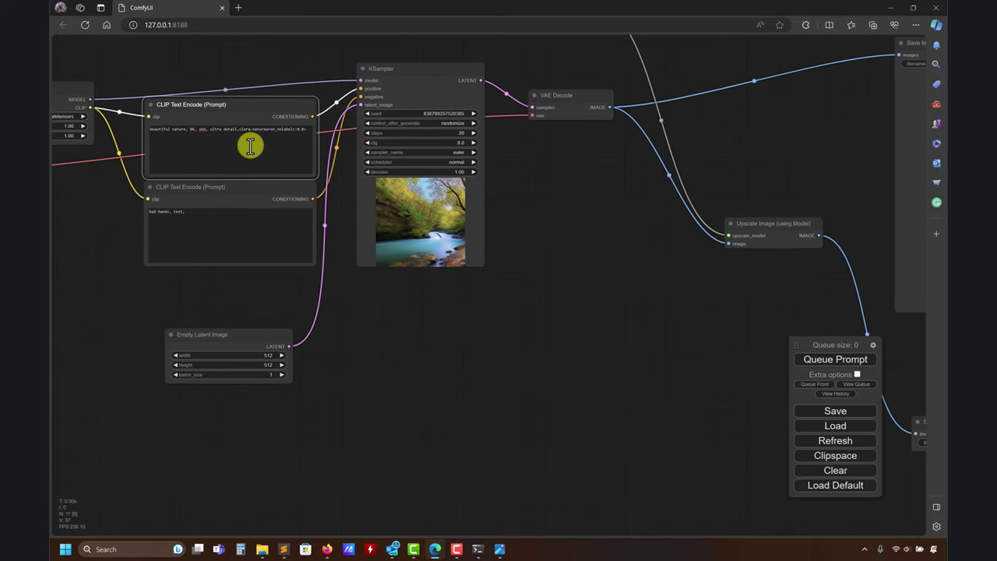
left_click_drag(667, 351, 712, 386)
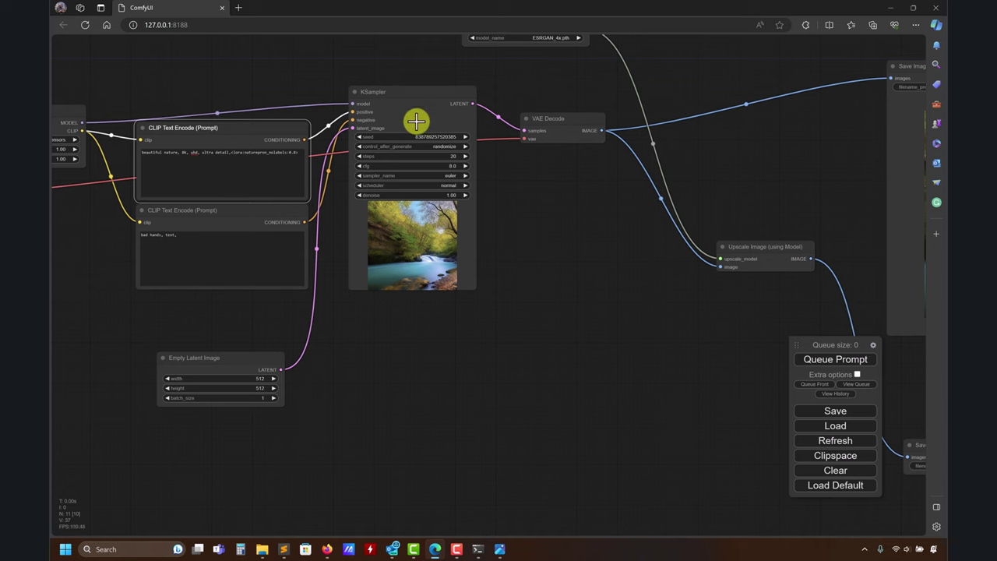
left_click_drag(453, 365, 425, 389)
left_click_drag(504, 266, 200, 239)
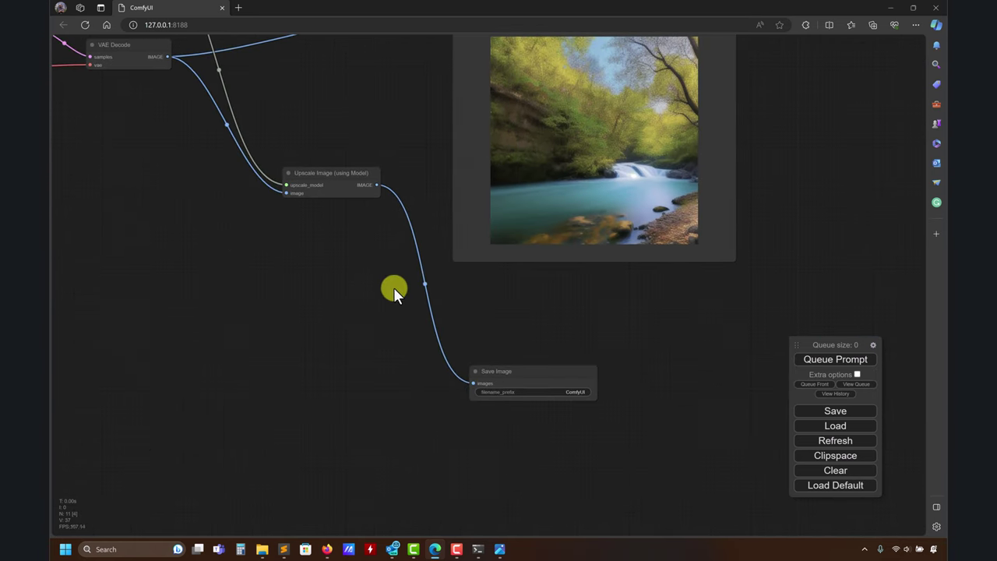
left_click_drag(633, 303, 636, 334)
left_click_drag(167, 223, 463, 244)
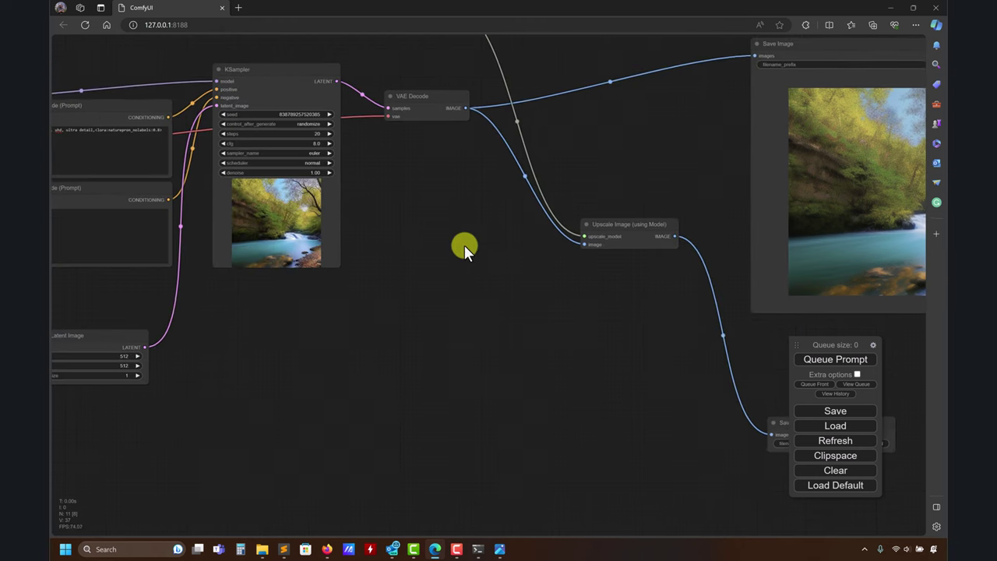
left_click(320, 125)
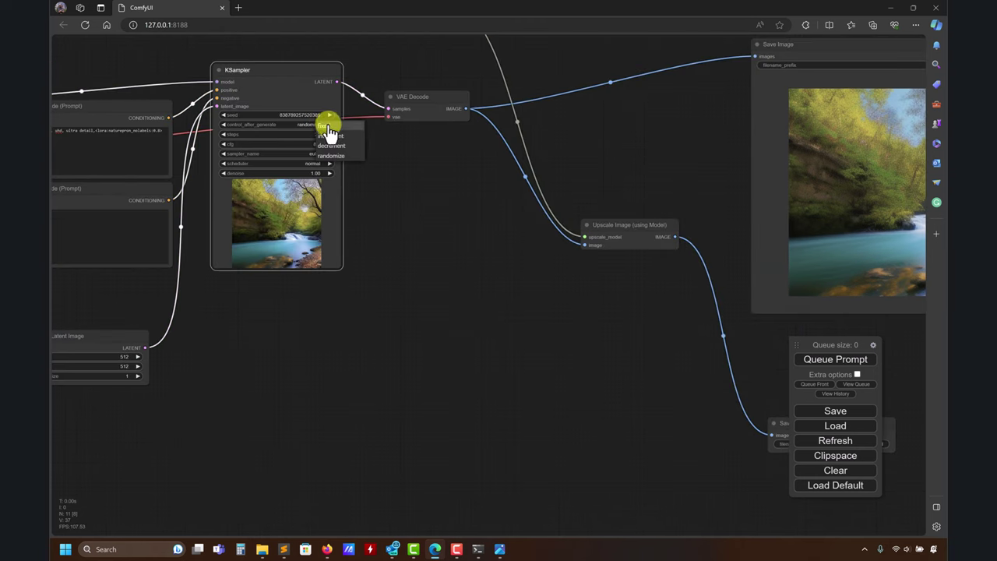
left_click(334, 127)
left_click(231, 69)
Queue the prompt to generate the image and its upscaled version, keeping the KSampler and both Save Image nodes in view
left_click_drag(402, 286, 248, 261)
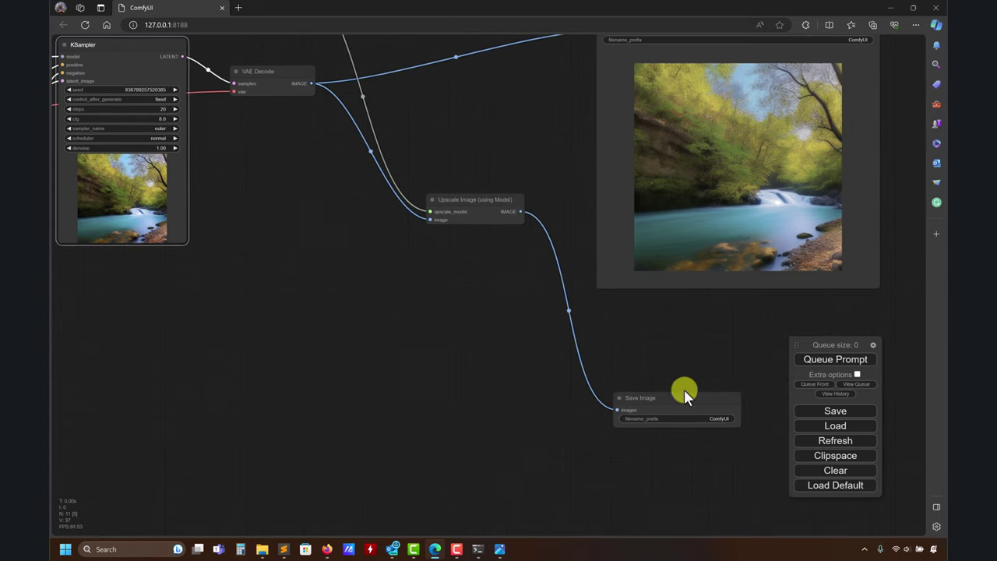
left_click(814, 361)
left_click_drag(201, 57, 222, 74)
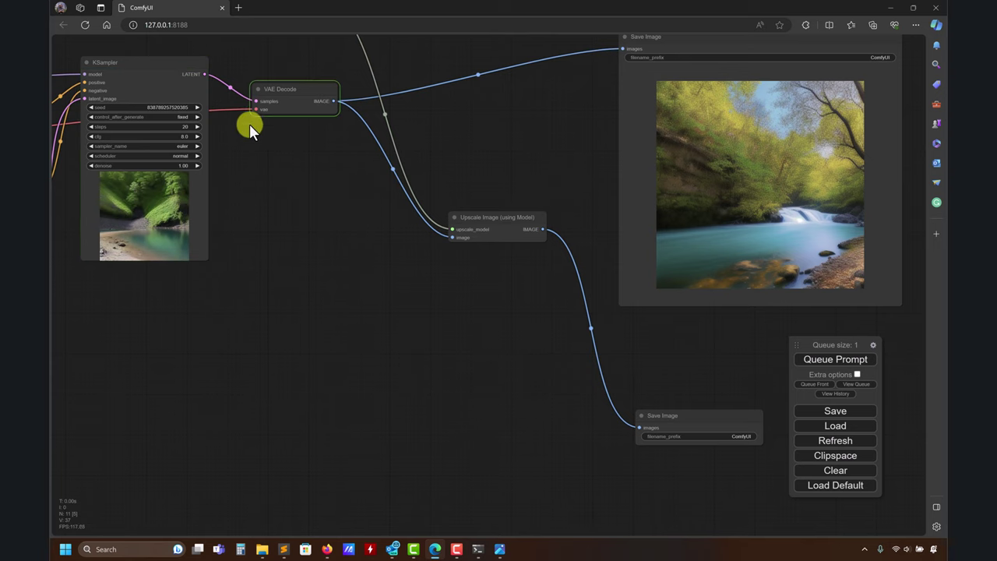
Enlarge the Save Image node fed by Upscale Image (using Model) so that its image preview is readable
scroll(576, 317, "down", 2)
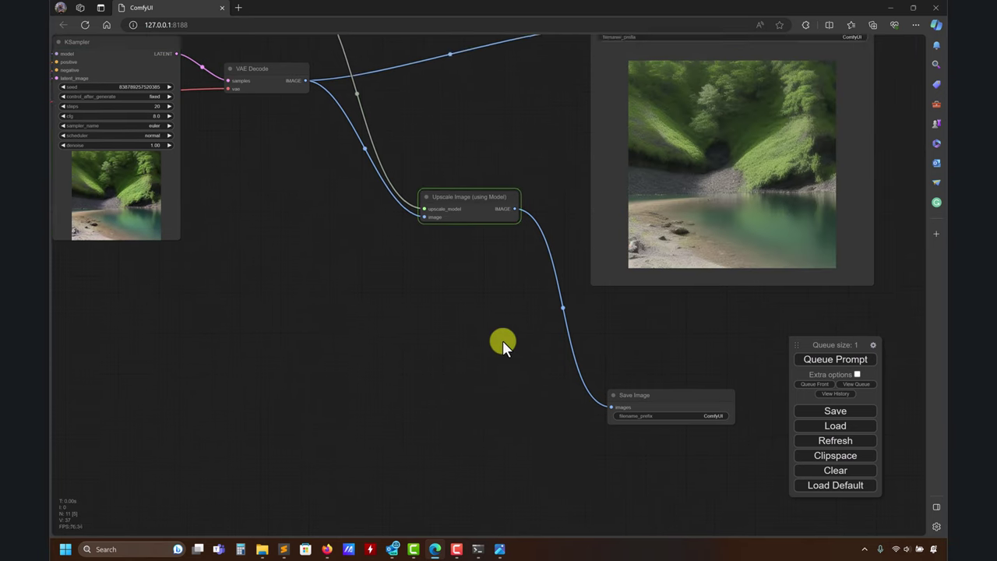
scroll(452, 296, "right", 2)
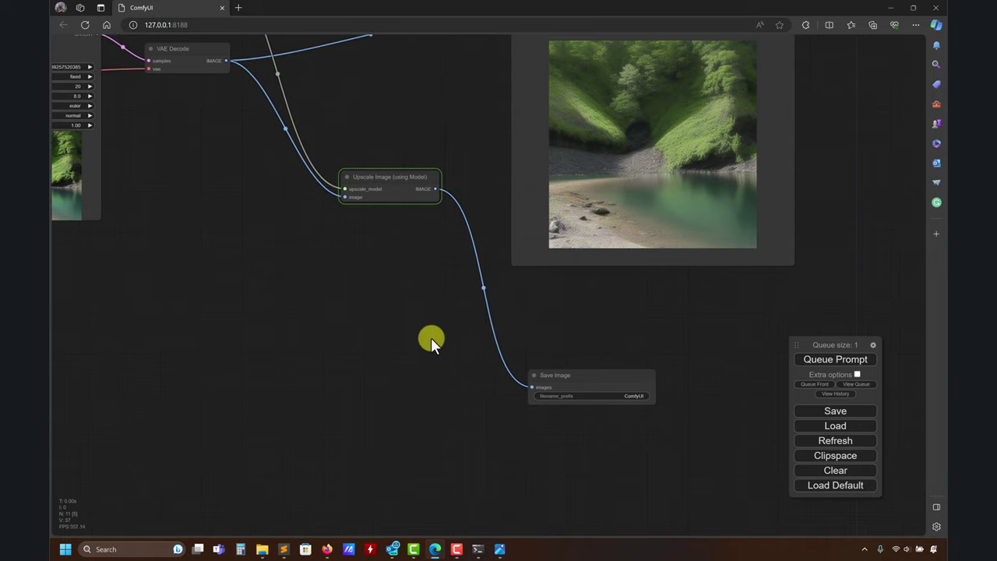
left_click_drag(419, 337, 436, 359)
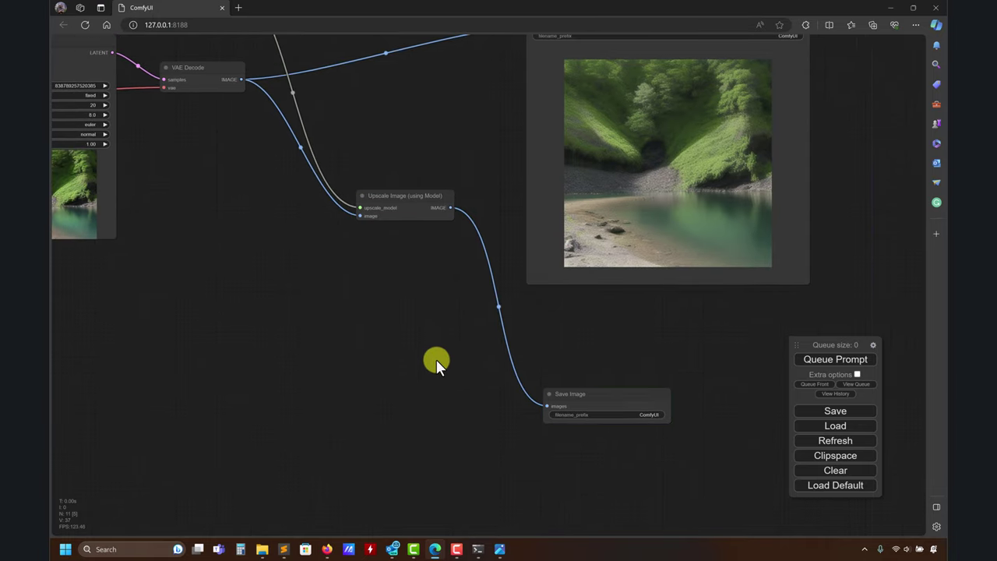
scroll(436, 359, "down", 2)
scroll(436, 359, "right", 2)
left_click_drag(541, 323, 520, 253)
left_click_drag(563, 358, 728, 507)
scroll(749, 274, "down", 1)
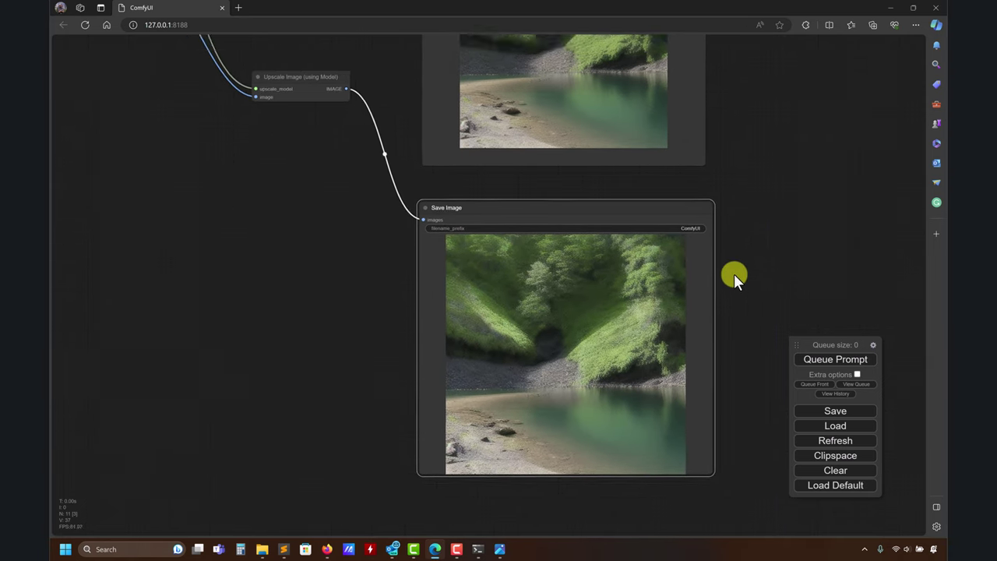
Place the upscaled Save Image node directly beside the original Save Image node, with their top edges roughly aligned
left_click_drag(734, 276, 545, 372)
left_click_drag(452, 324, 737, 40)
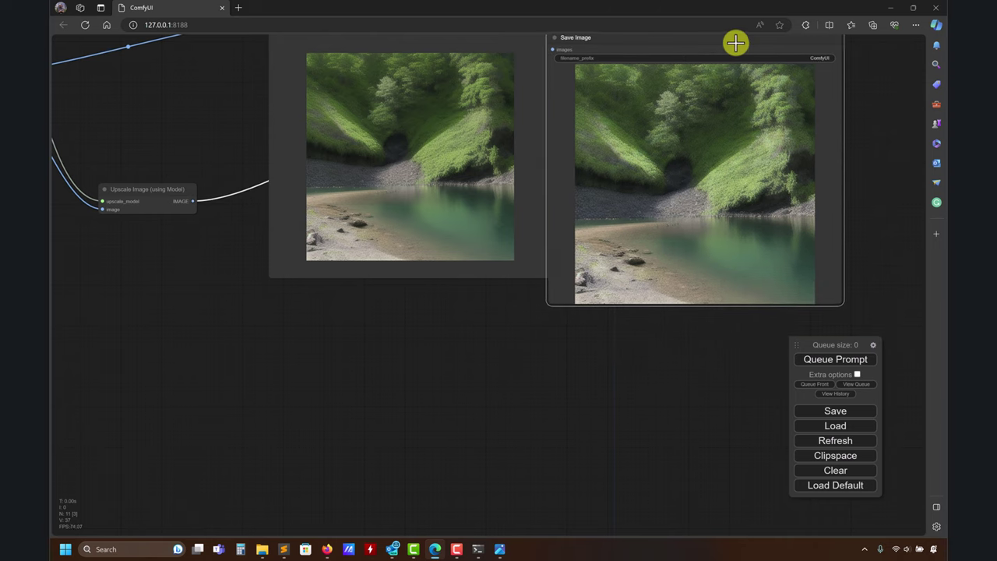
left_click_drag(443, 425, 330, 467)
left_click_drag(526, 92, 544, 65)
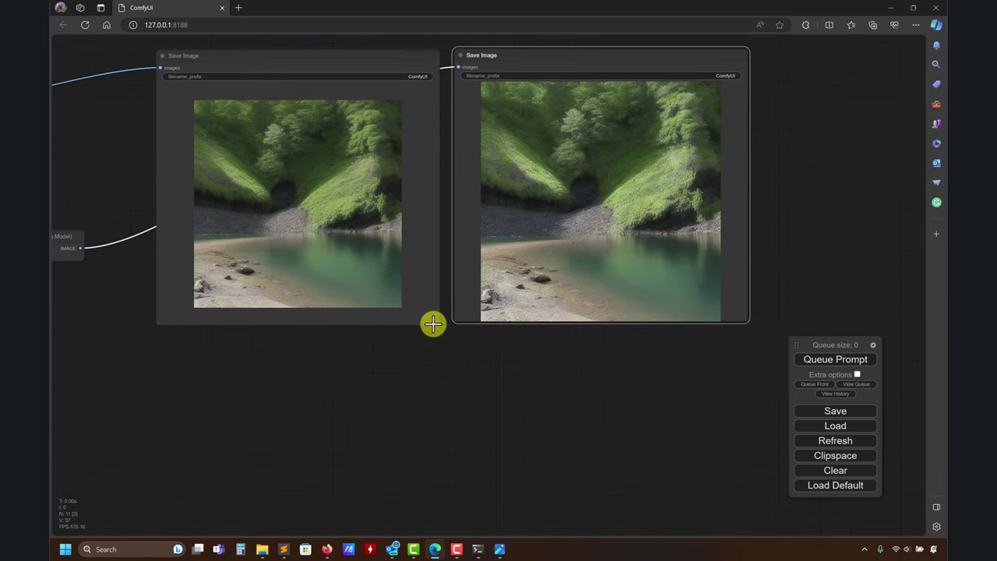
Enlarge the original Save Image node and shift the upscaled Save Image node clear of it
left_click_drag(433, 323, 499, 390)
left_click_drag(380, 57, 374, 56)
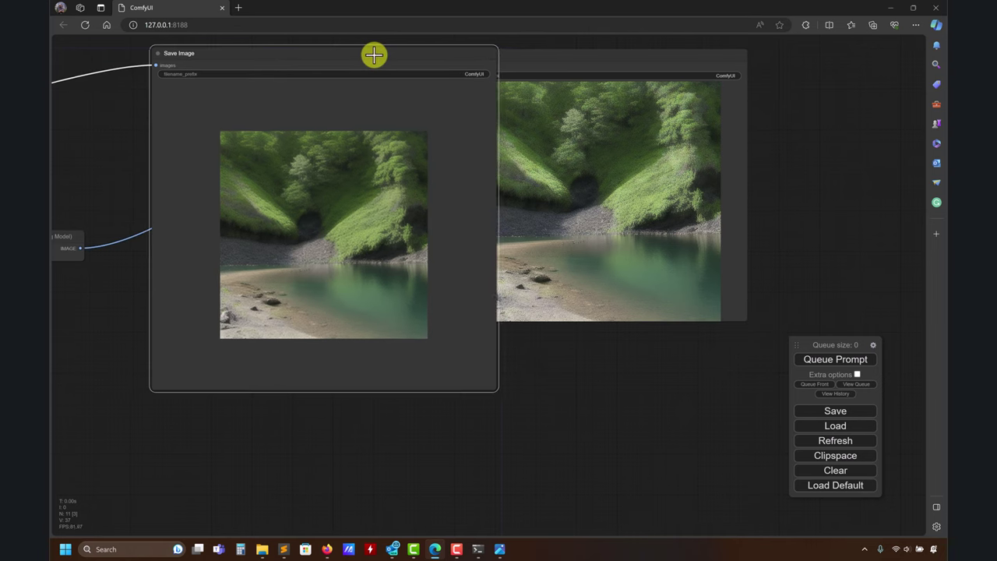
left_click_drag(630, 67, 682, 70)
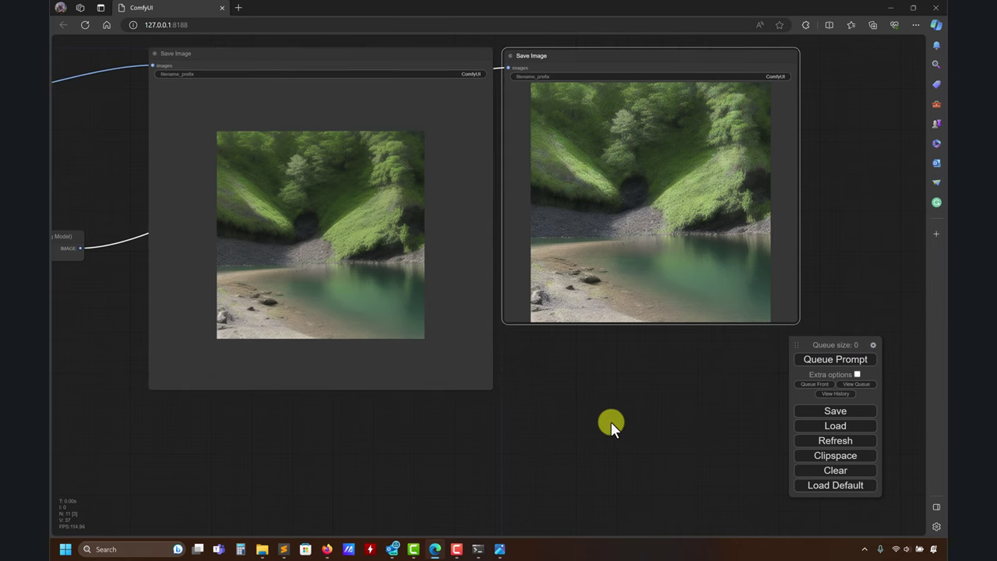
Reduce the original Save Image node slightly and enlarge the upscaled one beside it for a bigger preview
left_click_drag(758, 370, 574, 317)
left_click_drag(607, 264, 638, 281)
left_click_drag(423, 362, 510, 419)
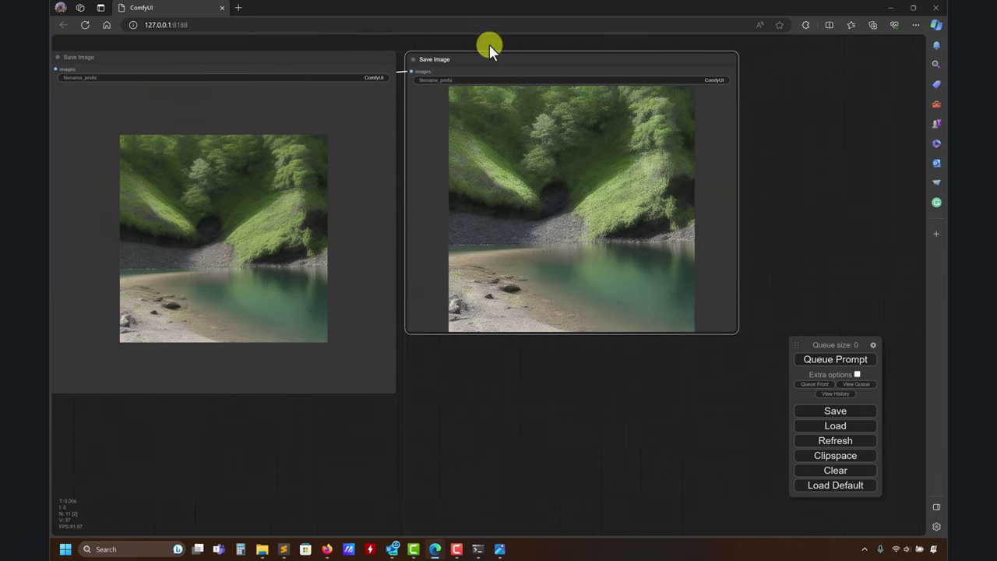
left_click_drag(484, 59, 491, 94)
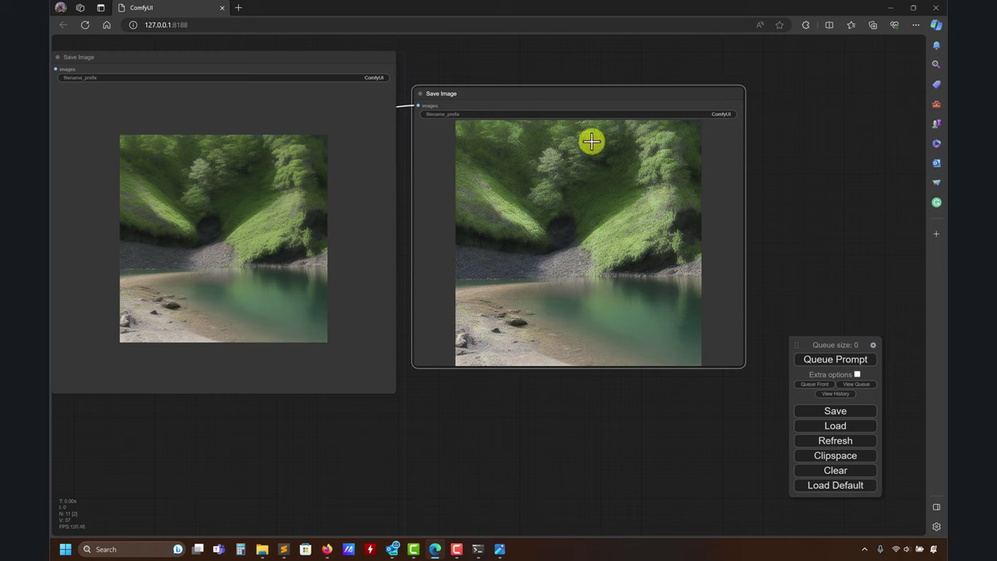
left_click_drag(389, 392, 358, 381)
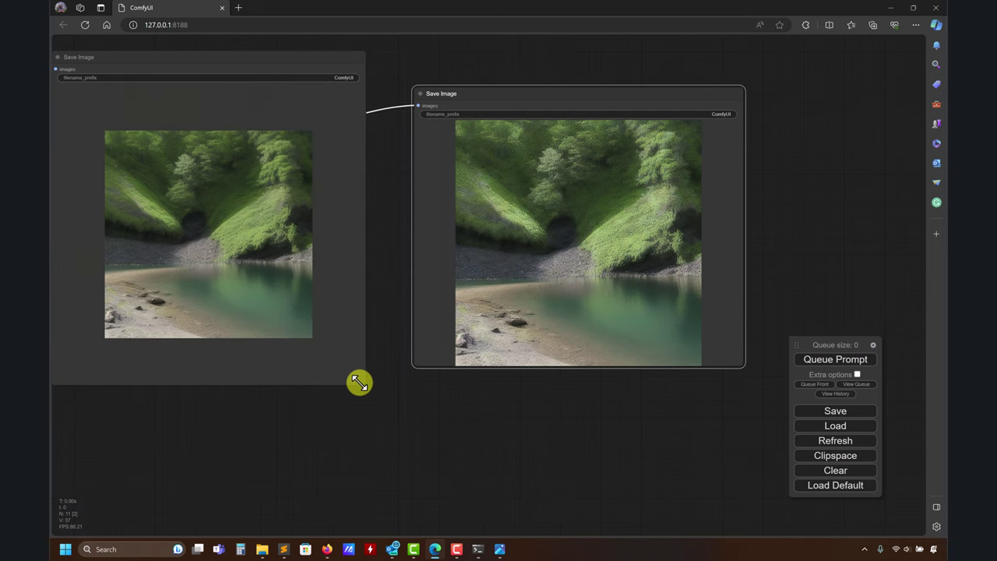
left_click_drag(415, 359, 410, 331)
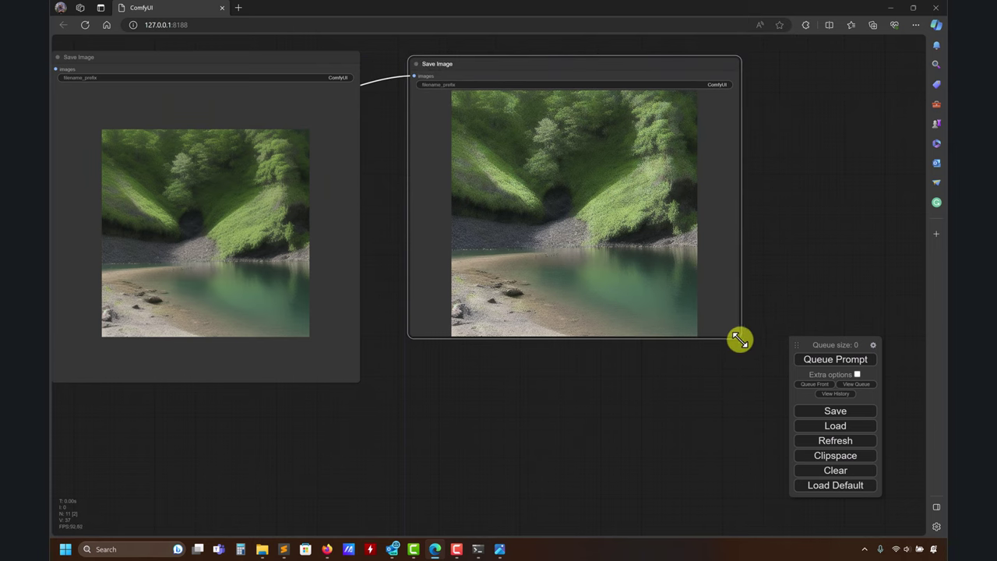
left_click_drag(739, 340, 795, 442)
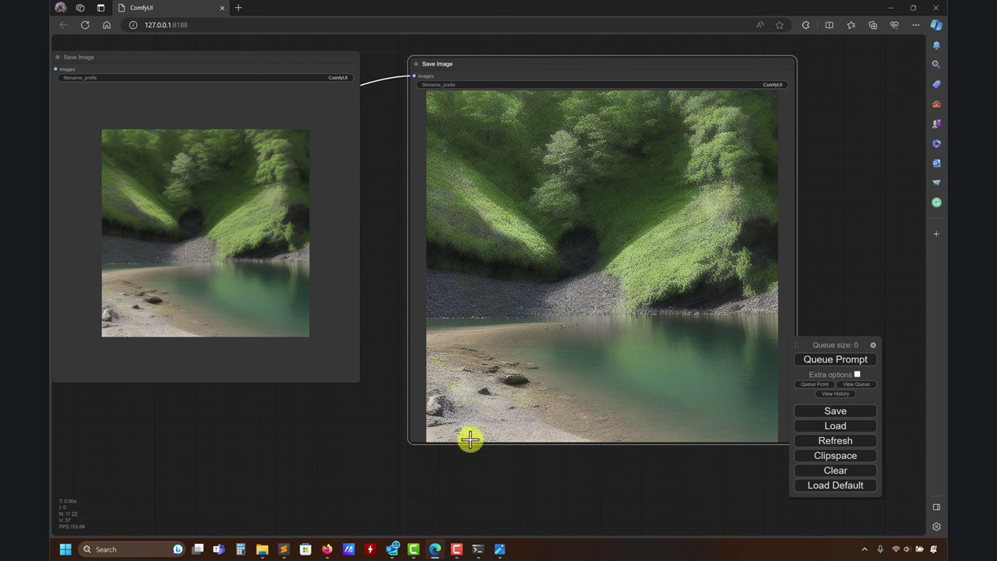
In File Explorer, open the output folder of the portable ComfyUI installation under ai-art-generators\XComfyUI
mouse_move(262, 548)
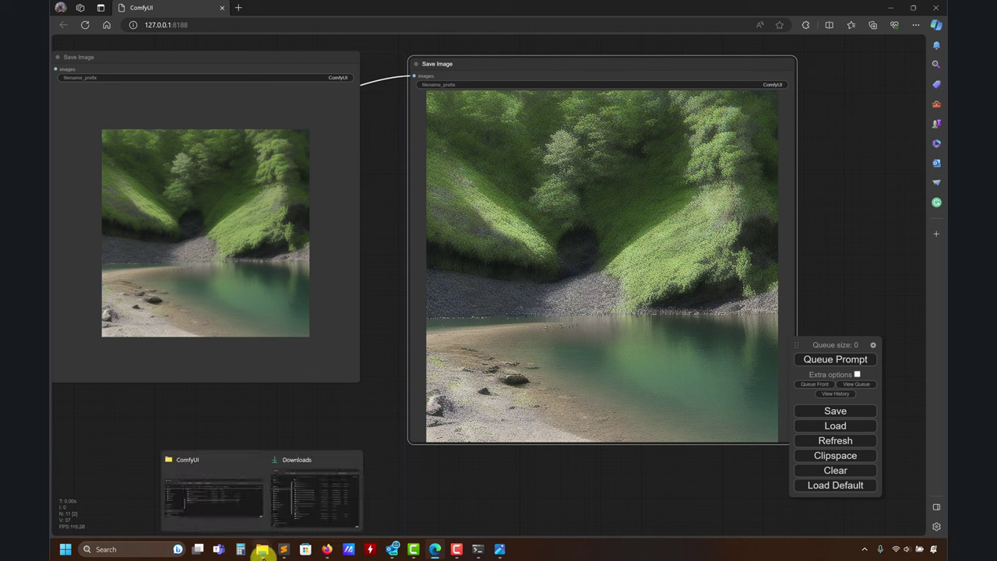
left_click(222, 501)
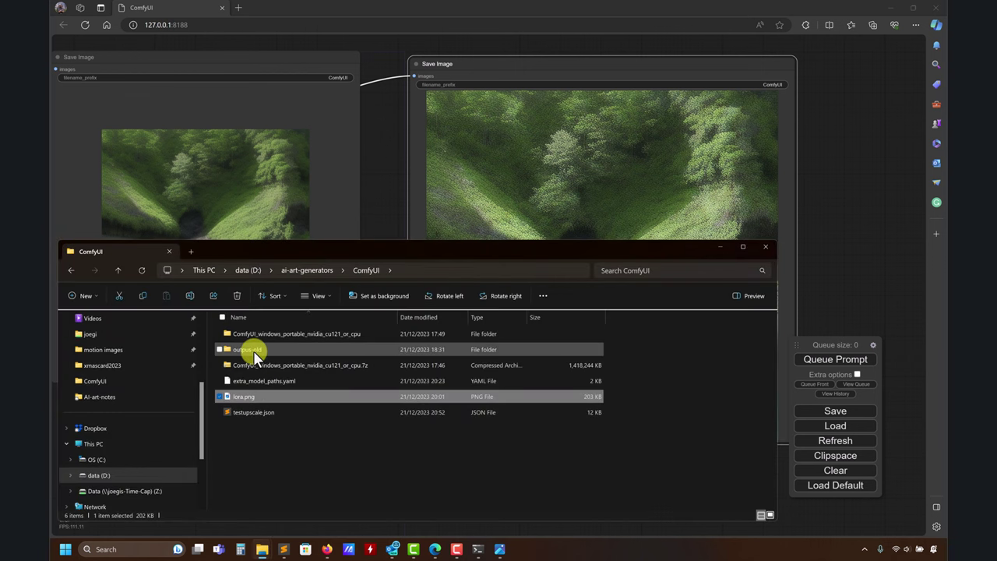
left_click(285, 271)
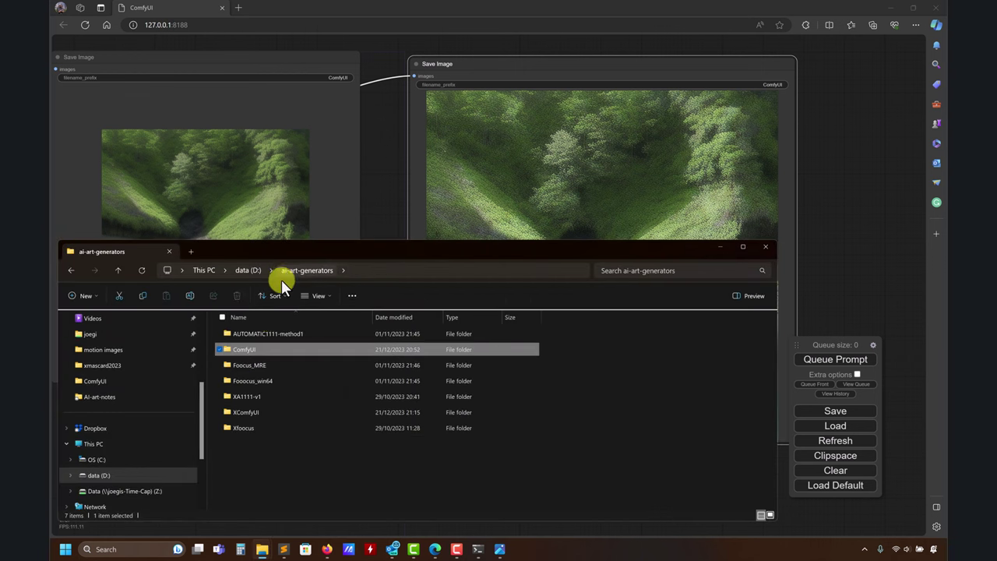
double_click(249, 412)
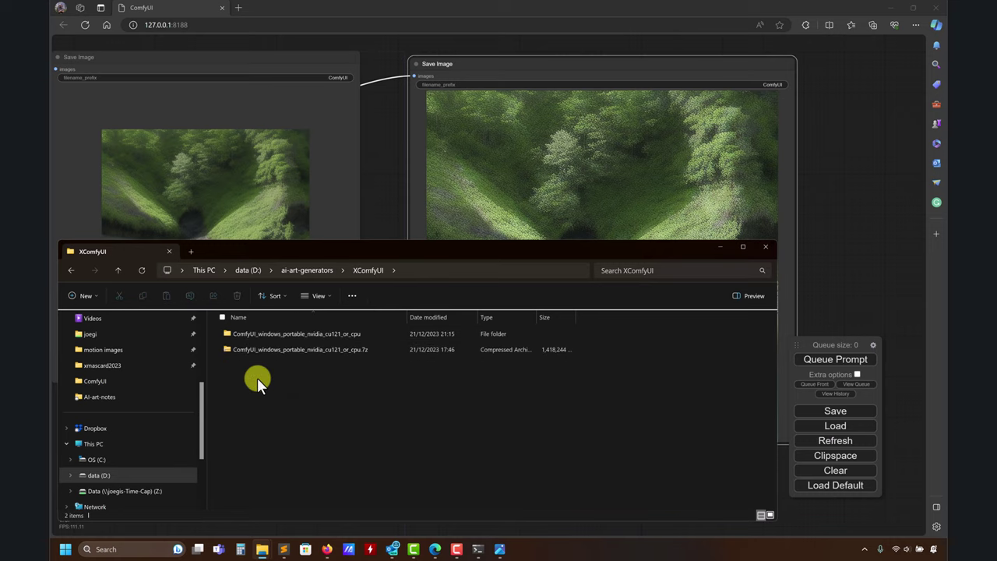
double_click(265, 336)
double_click(260, 333)
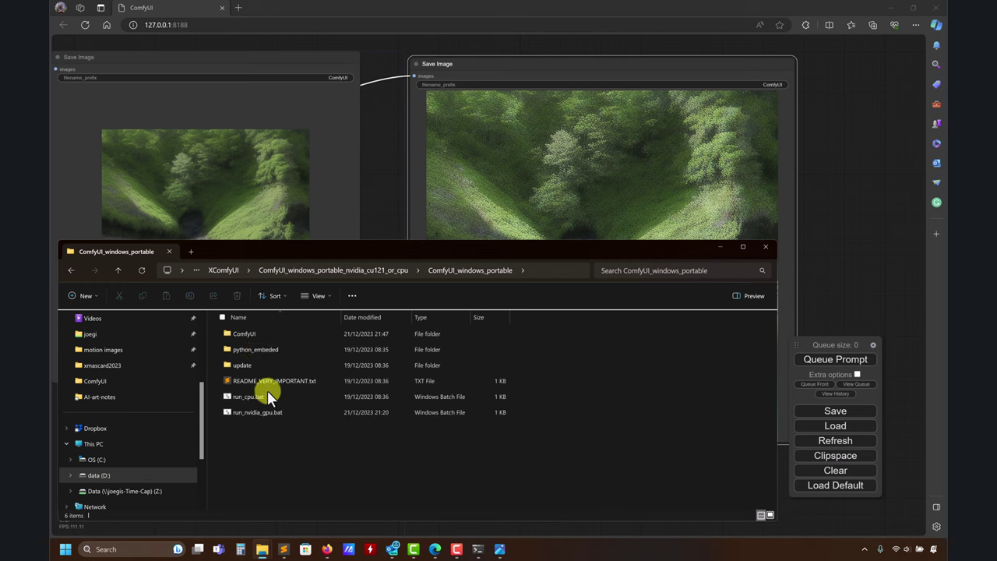
double_click(245, 337)
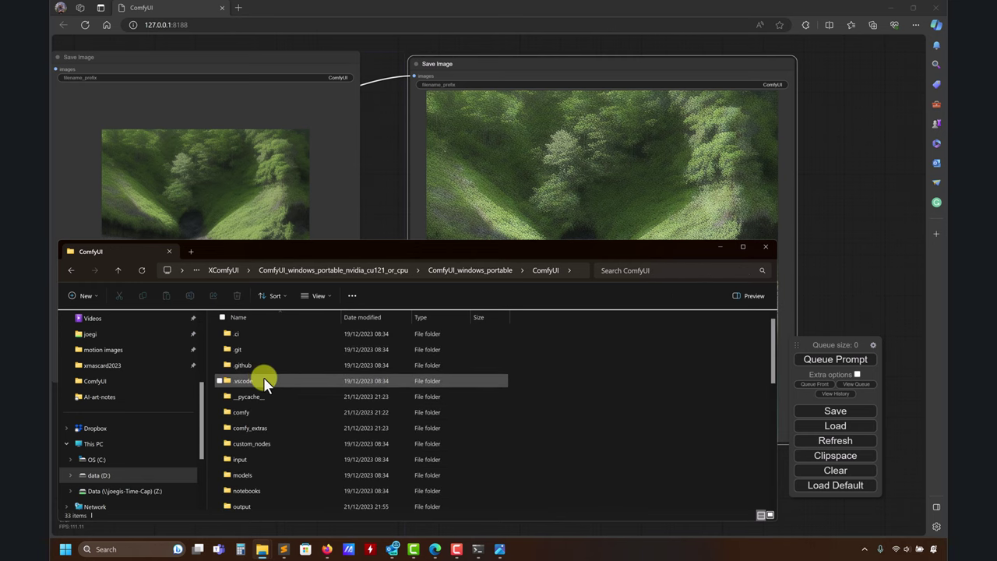
scroll(268, 411, "down", 2)
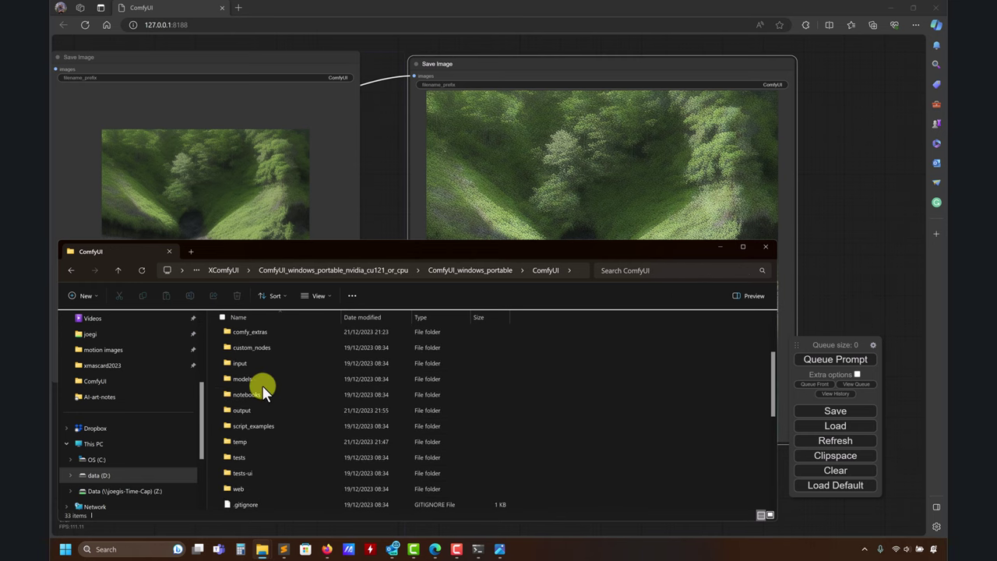
double_click(242, 410)
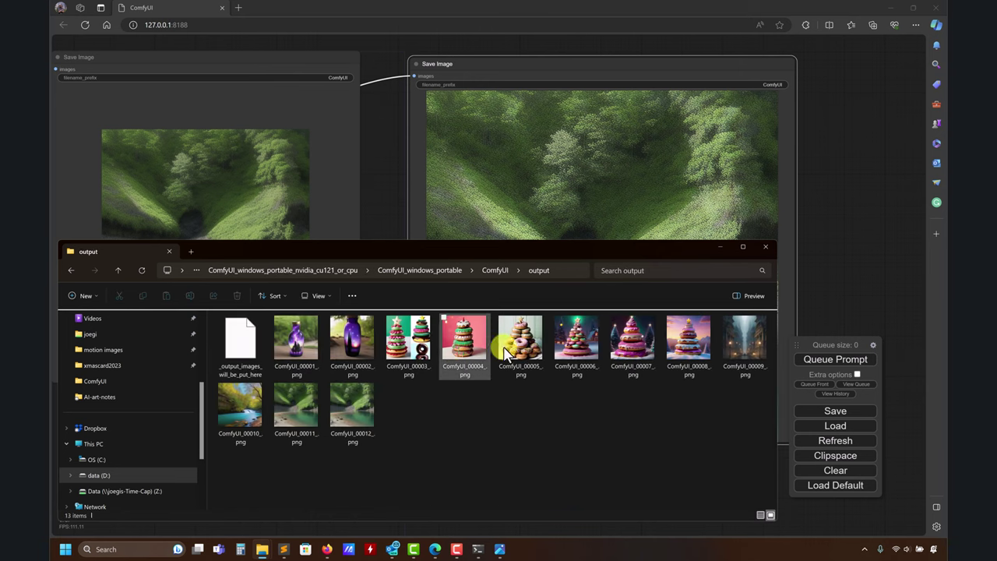
Open ComfyUI_00011_.png and ComfyUI_00012_.png in separate photo windows, place them side by side and close samplers vs steps.jpg
double_click(292, 409)
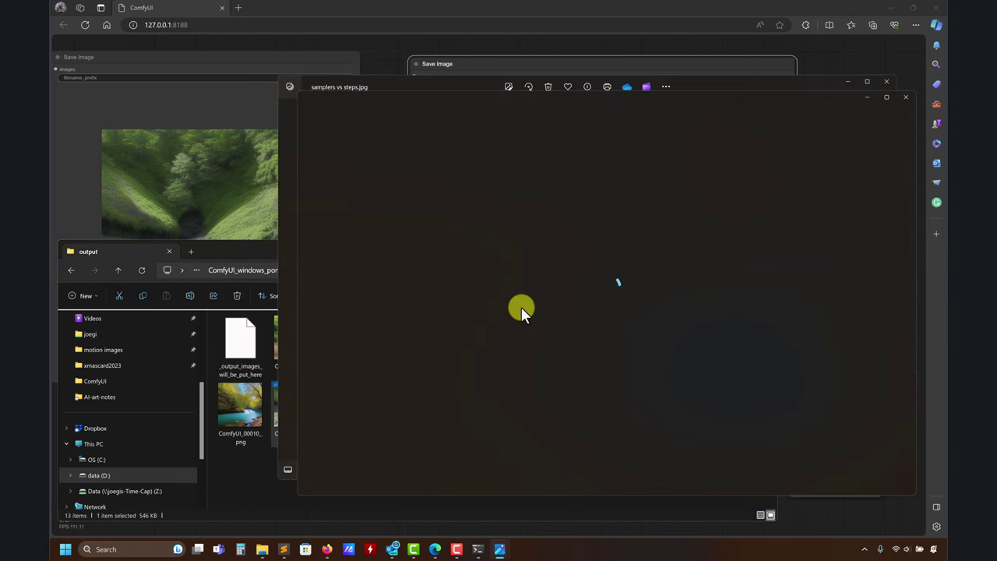
left_click_drag(761, 105, 390, 116)
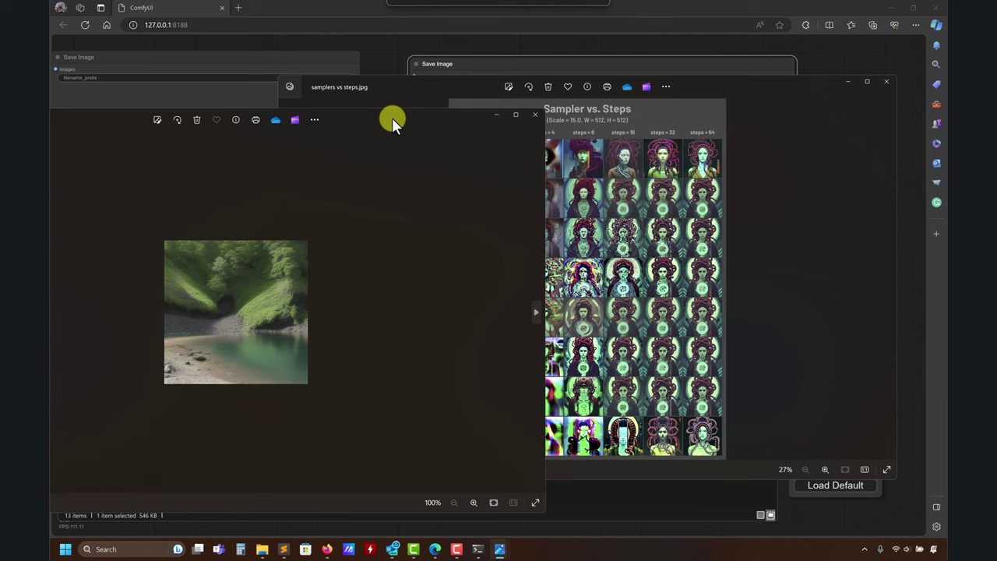
left_click(888, 82)
left_click(599, 486)
double_click(350, 409)
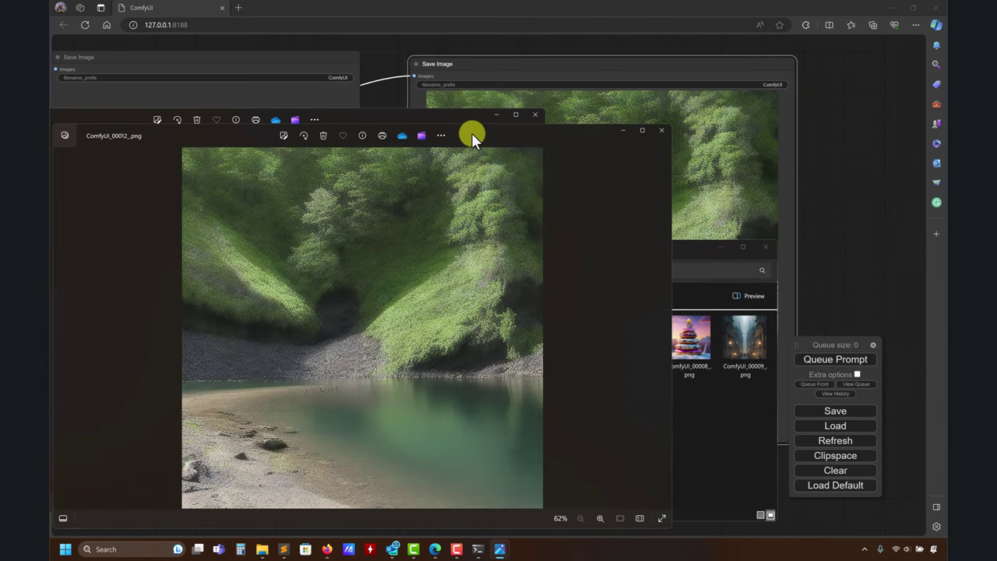
left_click_drag(472, 133, 844, 59)
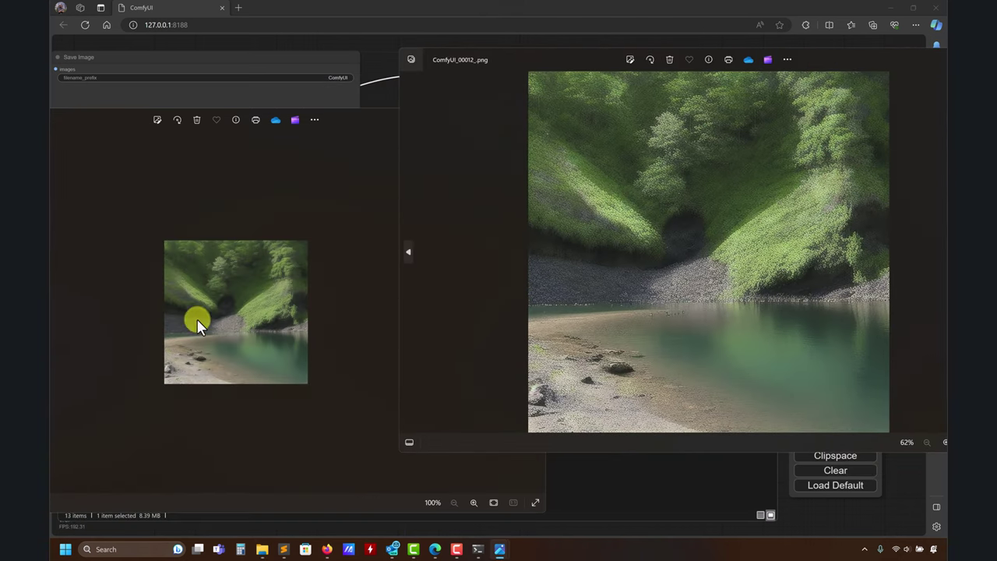
Align the original image's window with the upscaled one and magnify the rocks on the sandy shore
scroll(201, 329, "up", 3)
scroll(203, 331, "up", 4)
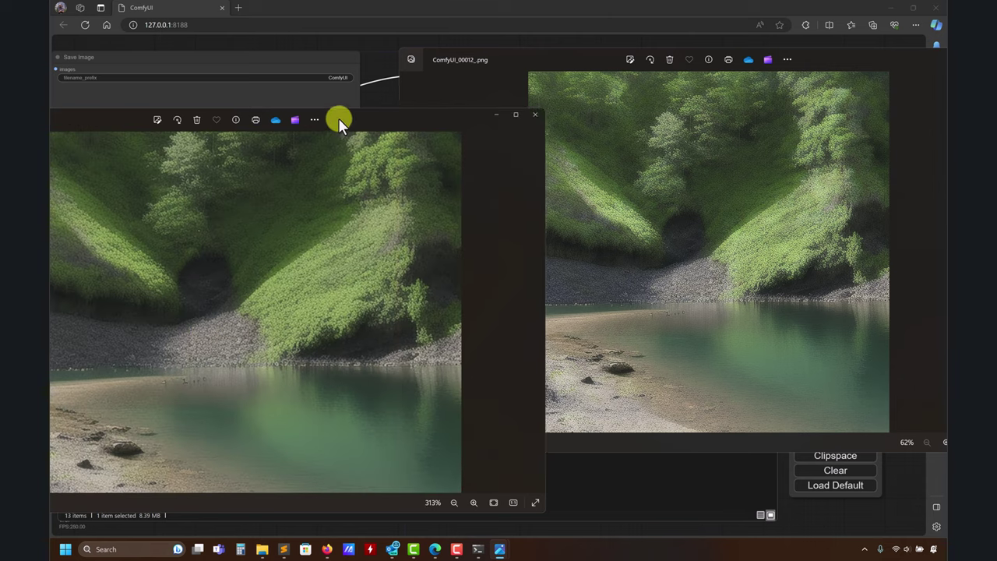
left_click_drag(338, 118, 382, 74)
scroll(366, 241, "up", 3)
left_click_drag(322, 345, 438, 171)
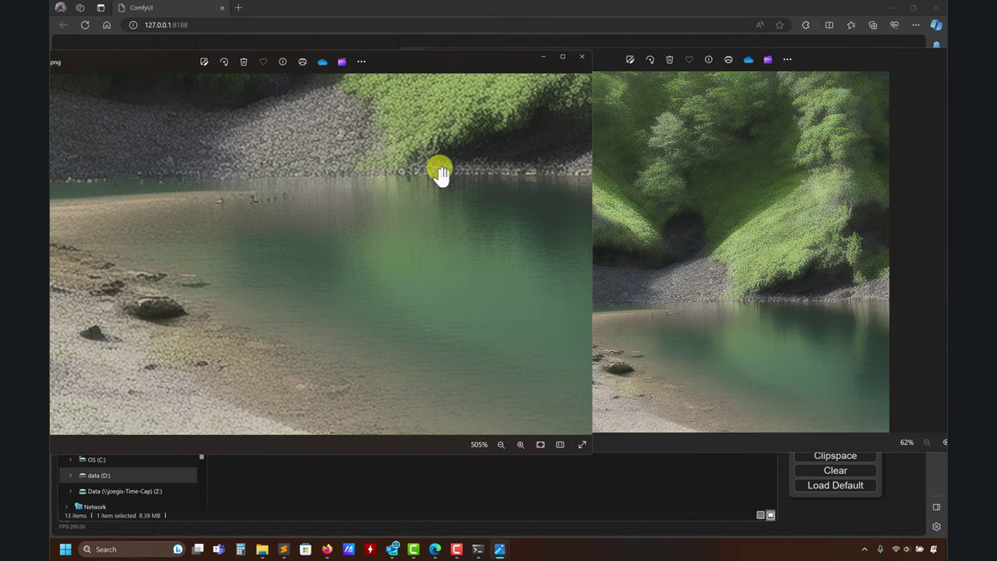
scroll(100, 330, "up", 1)
left_click_drag(246, 302, 289, 266)
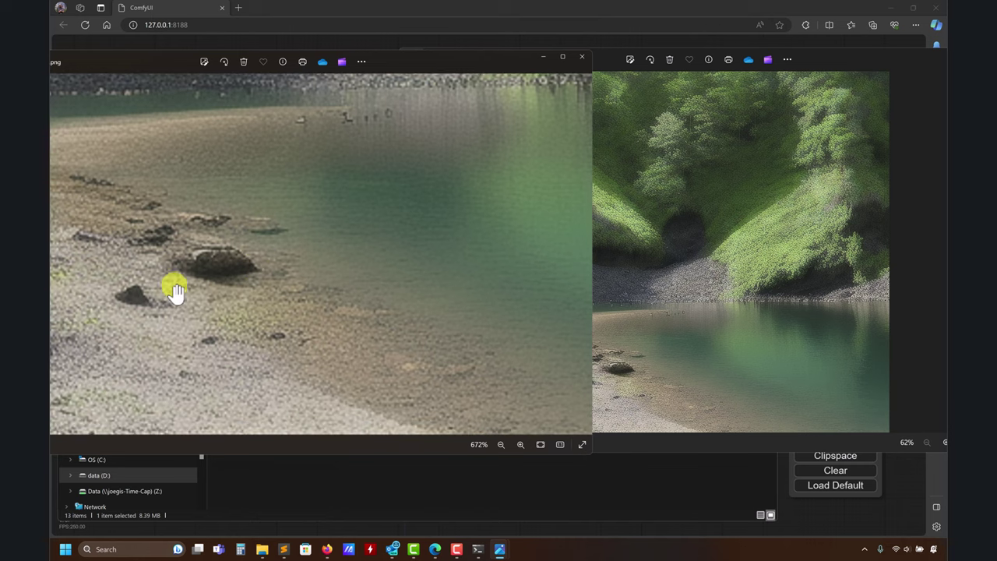
Magnify the same shore rocks in the upscaled ComfyUI_00012_.png to compare their detail with the original
scroll(634, 376, "up", 3)
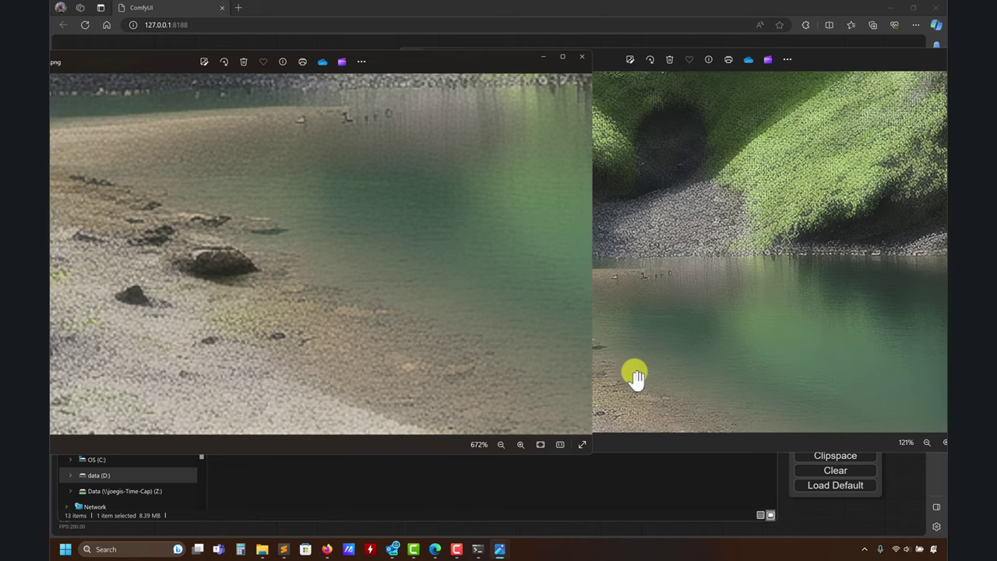
left_click_drag(636, 379, 754, 333)
scroll(596, 350, "up", 3)
left_click_drag(597, 350, 654, 300)
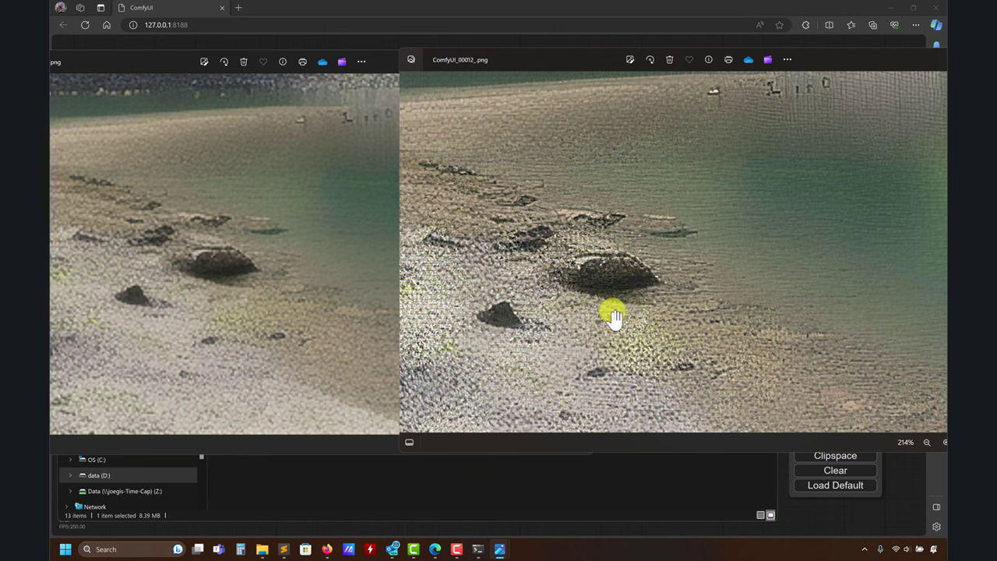
Compare the waterline, pebble slope and grassy hillside between the magnified original and upscaled images
left_click_drag(689, 233, 554, 336)
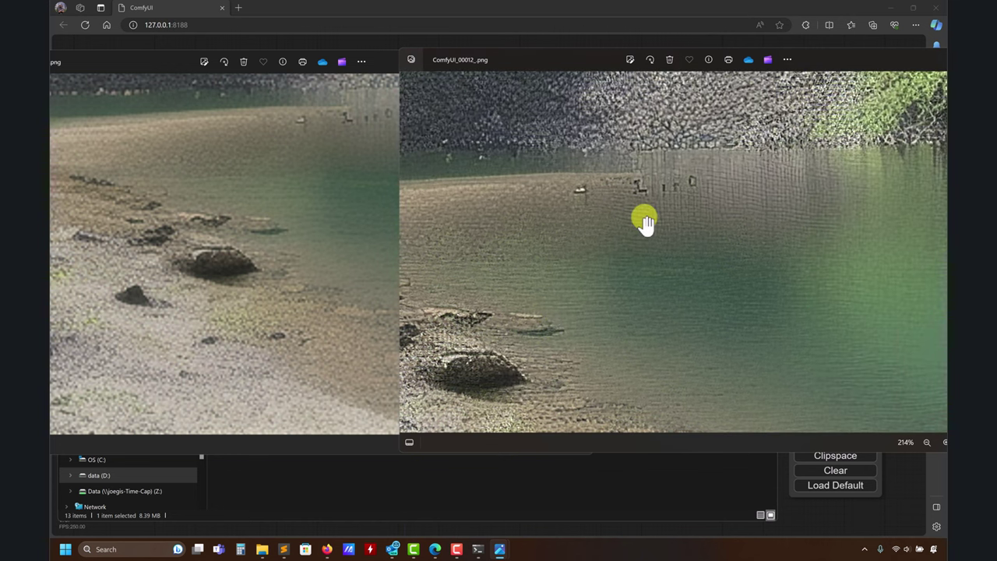
left_click_drag(261, 221, 187, 302)
left_click_drag(395, 234, 305, 282)
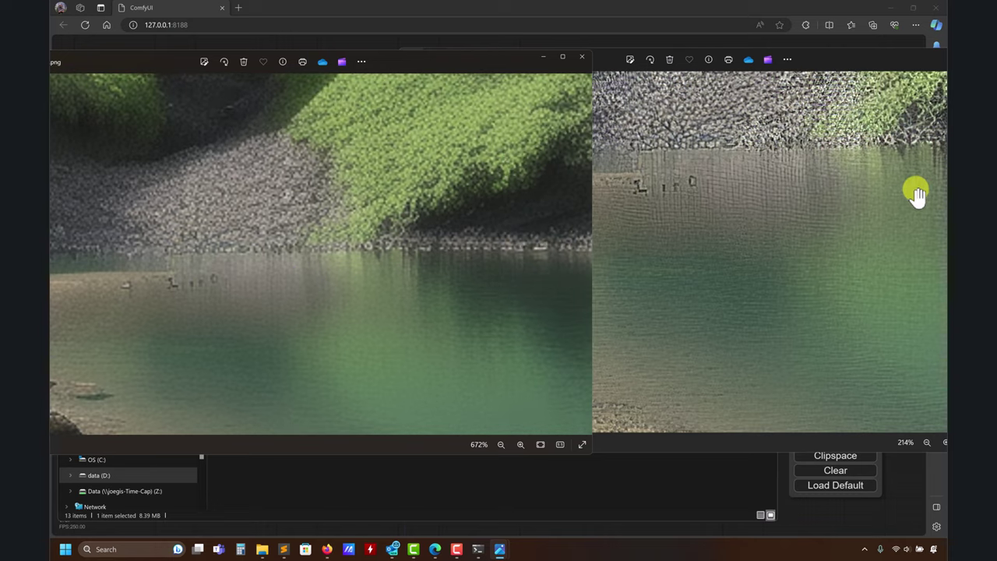
left_click_drag(914, 194, 745, 314)
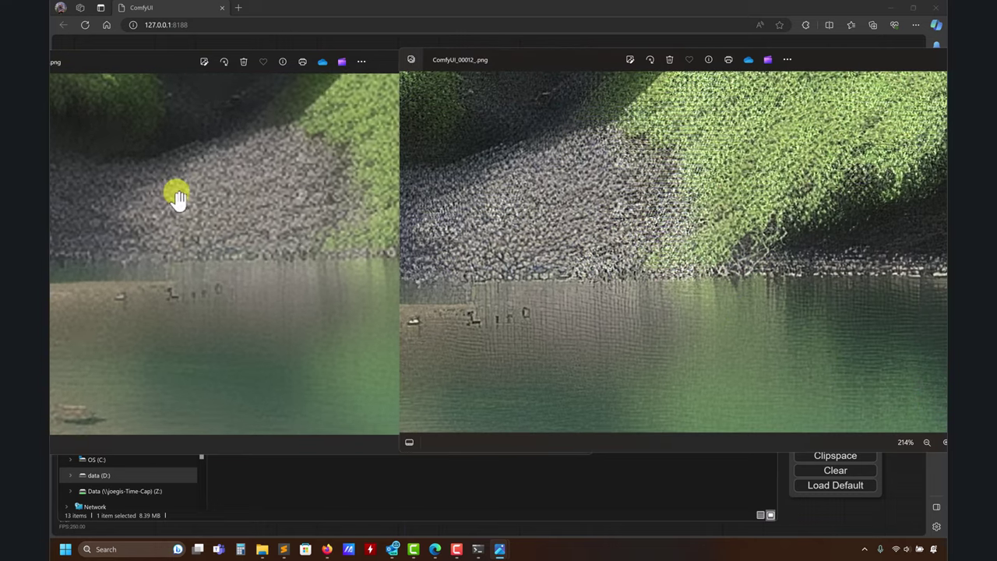
left_click_drag(173, 195, 320, 205)
left_click_drag(784, 194, 735, 251)
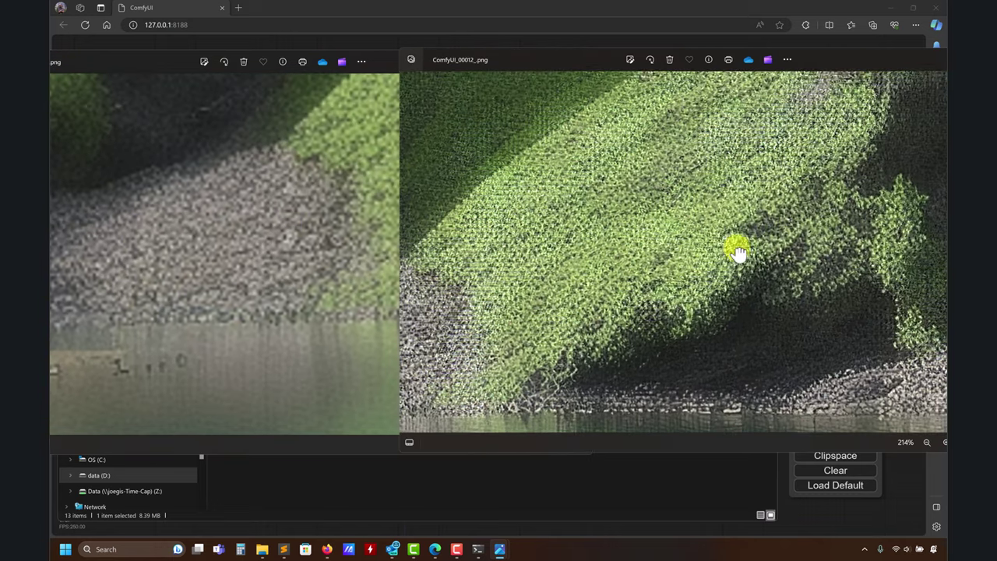
left_click_drag(200, 189, 327, 233)
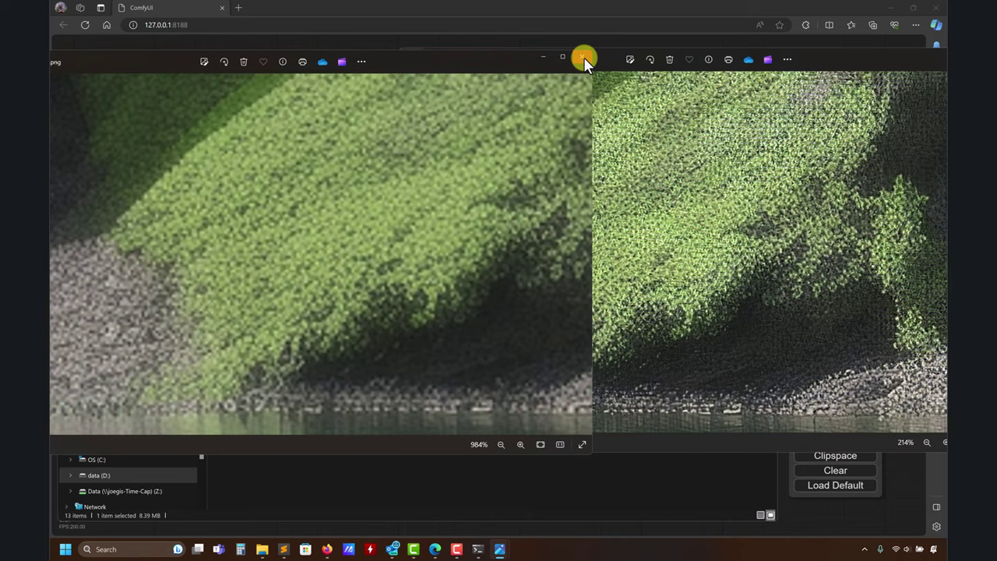
Close the photo windows of the magnified original and upscaled images
left_click(583, 57)
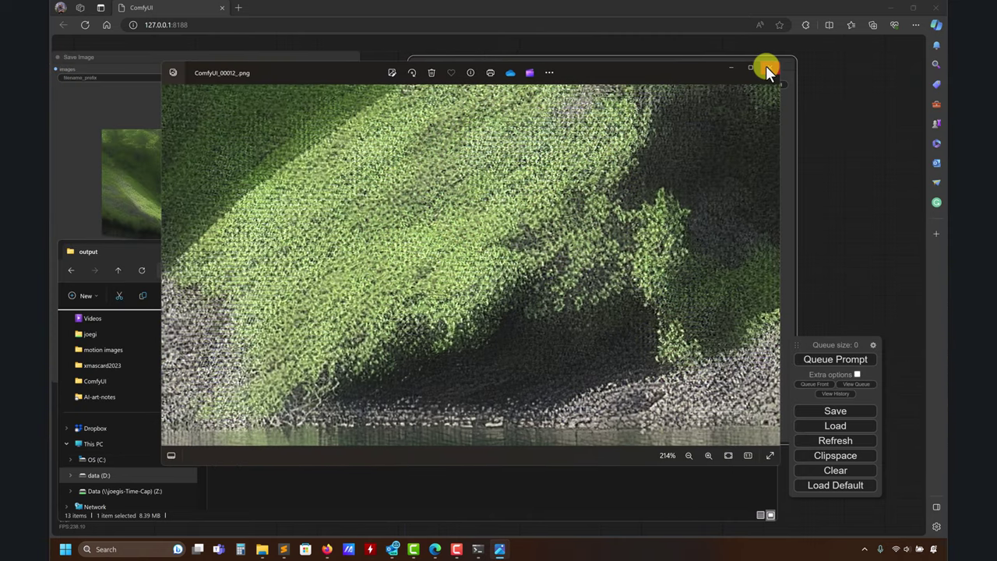
left_click(767, 69)
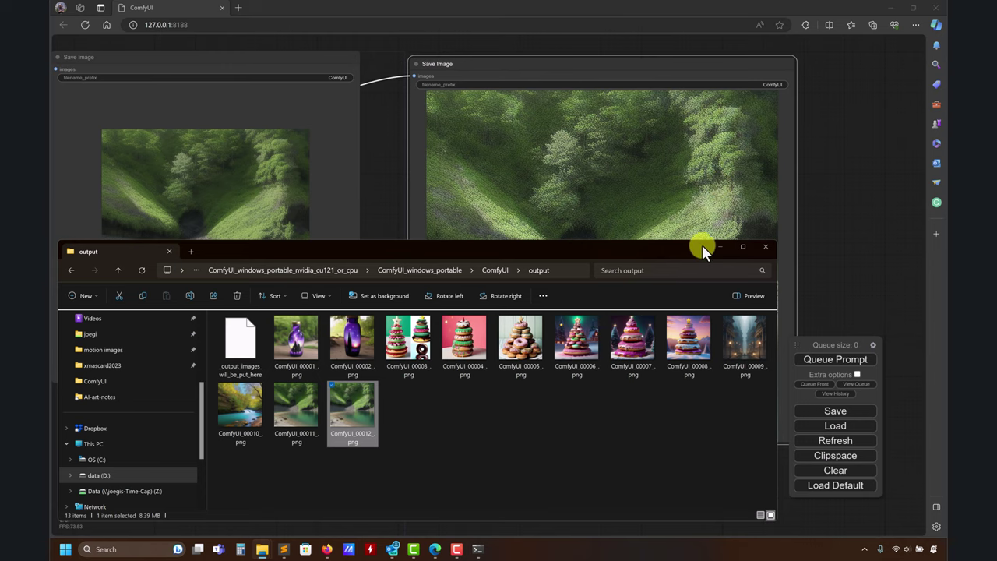
View ComfyUI_00008_.png from the output folder, close it and return to the ComfyUI canvas
double_click(693, 336)
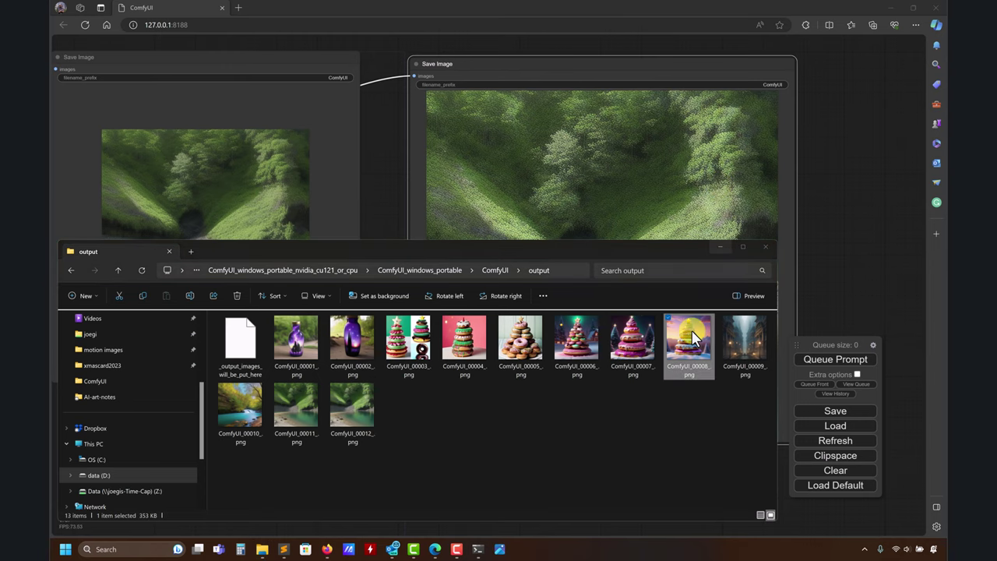
scroll(516, 296, "up", 4)
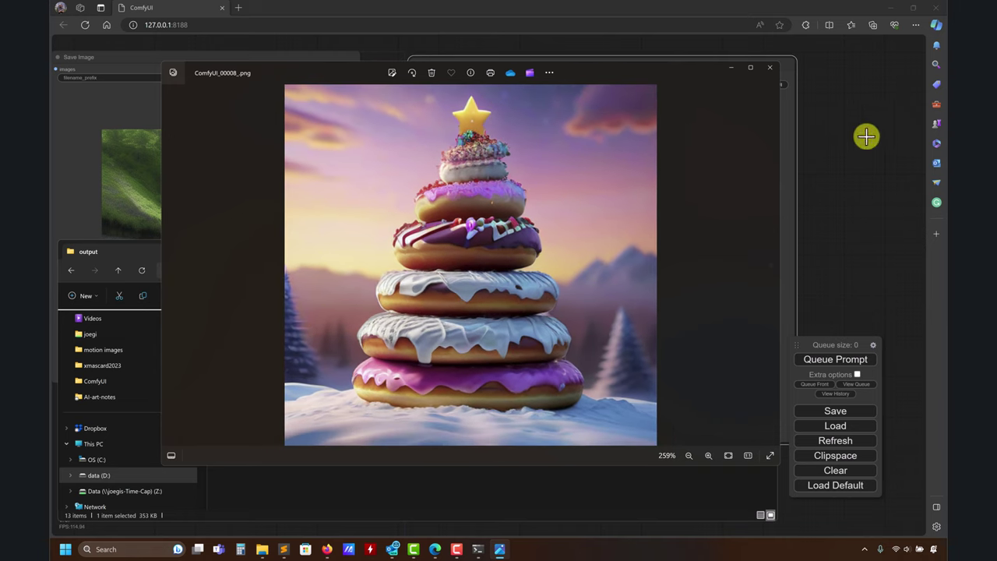
left_click(770, 67)
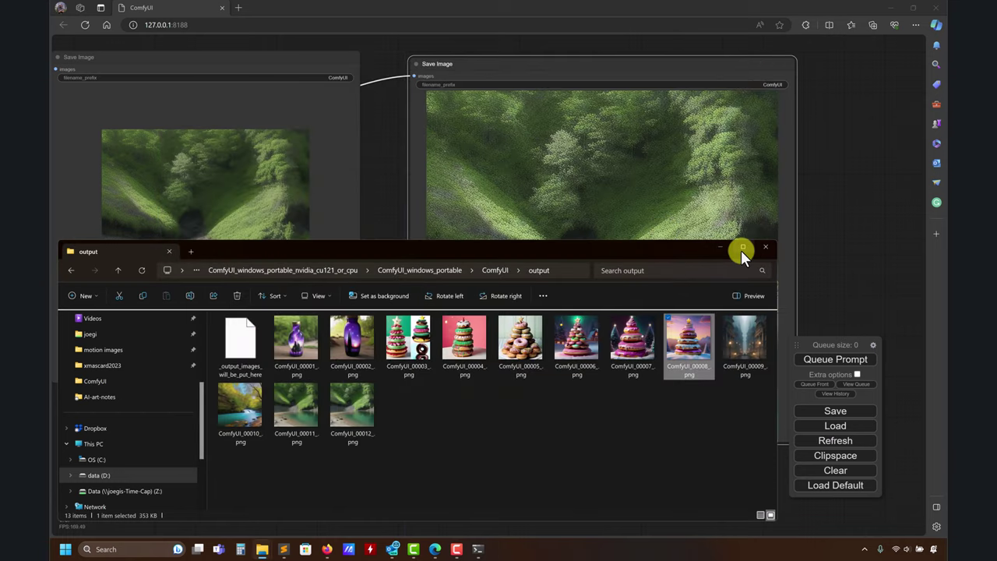
left_click(742, 248)
left_click(892, 9)
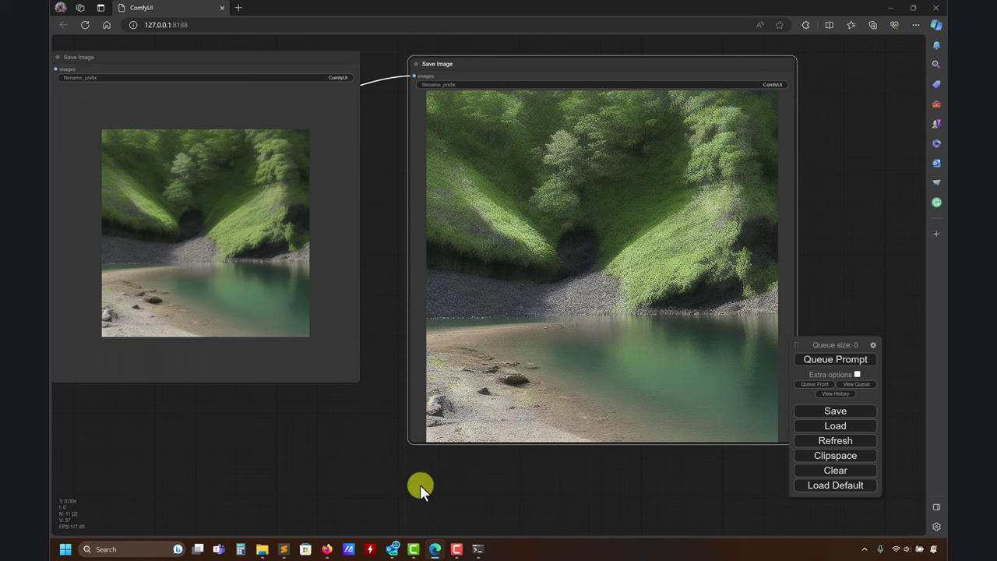
Review the whole LoRA and upscale workflow, from the checkpoint and LoRA loaders to both Save Image nodes
scroll(372, 441, "down", 7)
left_click_drag(360, 461, 683, 337)
scroll(383, 342, "up", 6)
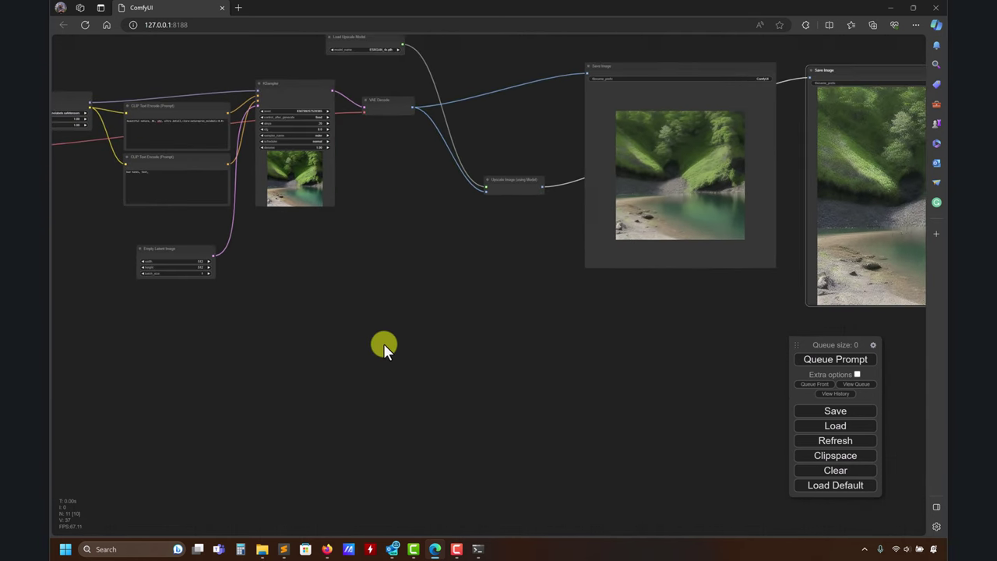
left_click_drag(383, 342, 626, 382)
scroll(222, 372, "up", 3)
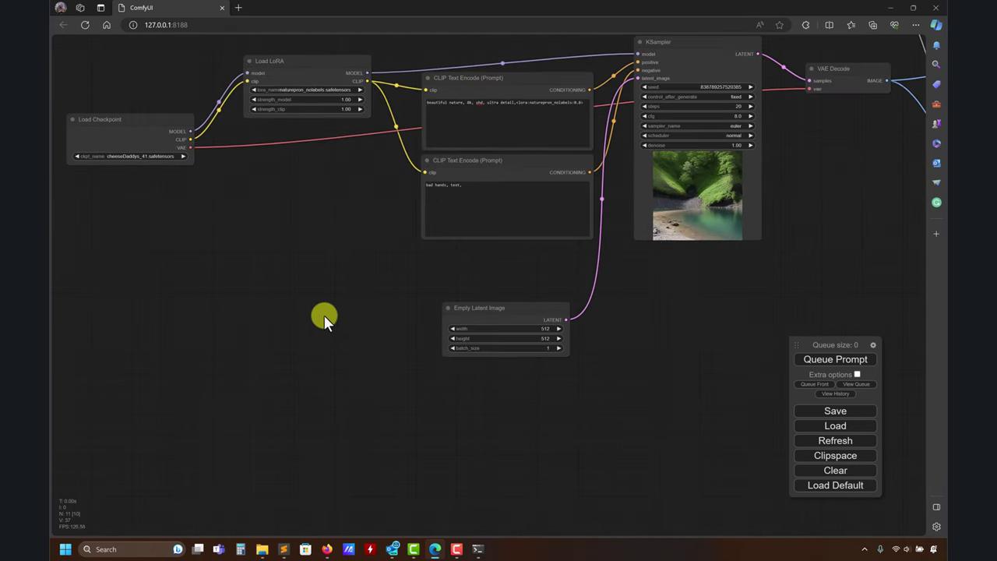
scroll(325, 314, "down", 3)
scroll(405, 389, "down", 2)
scroll(581, 390, "up", 3)
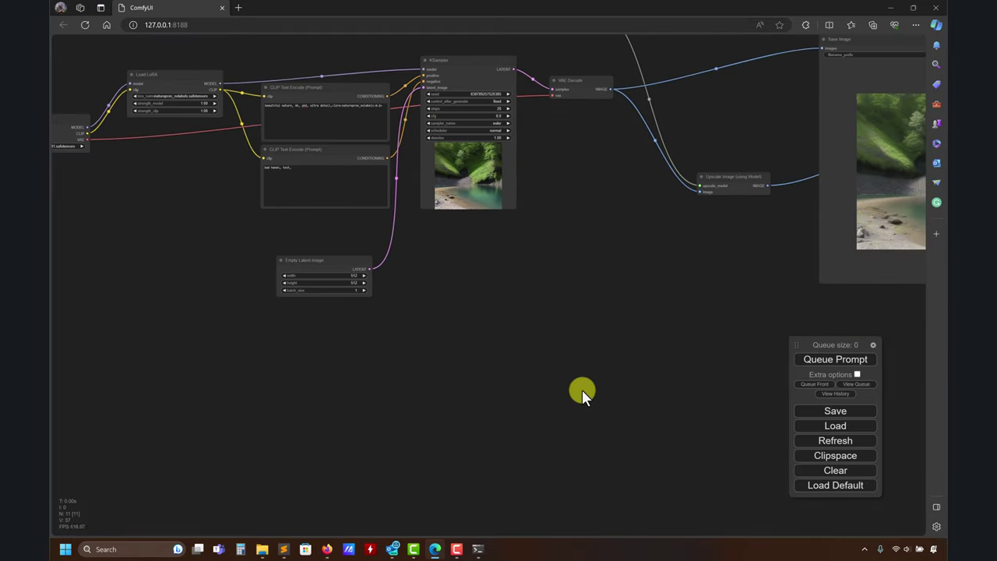
left_click_drag(582, 389, 380, 375)
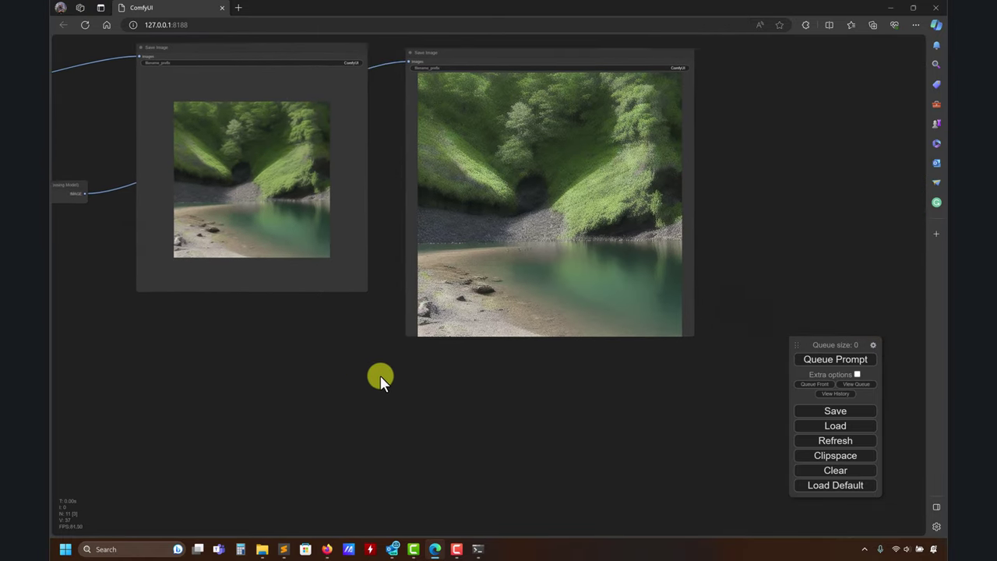
left_click_drag(71, 316, 474, 345)
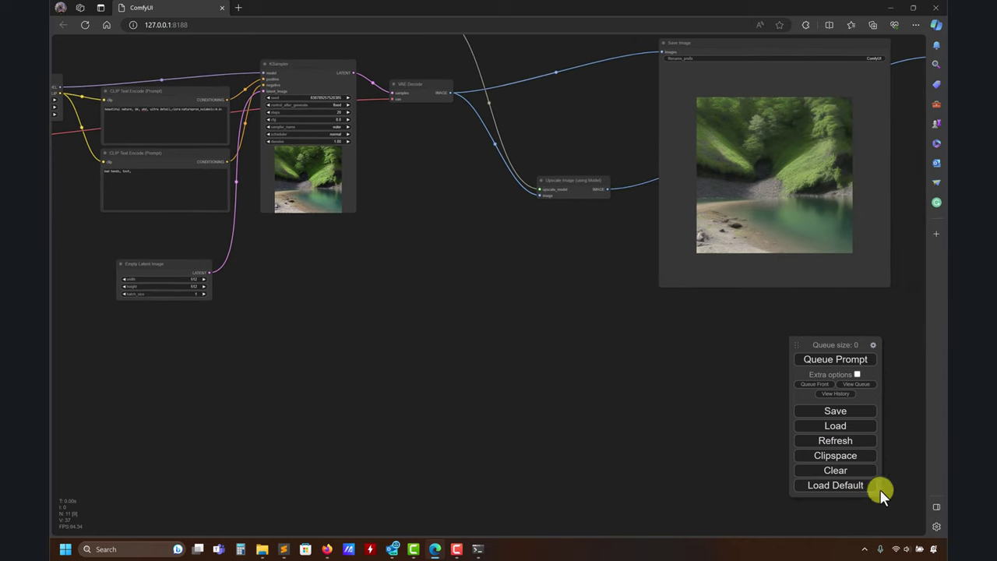
Clear the current workflow and load the default workflow
left_click(834, 470)
left_click(531, 72)
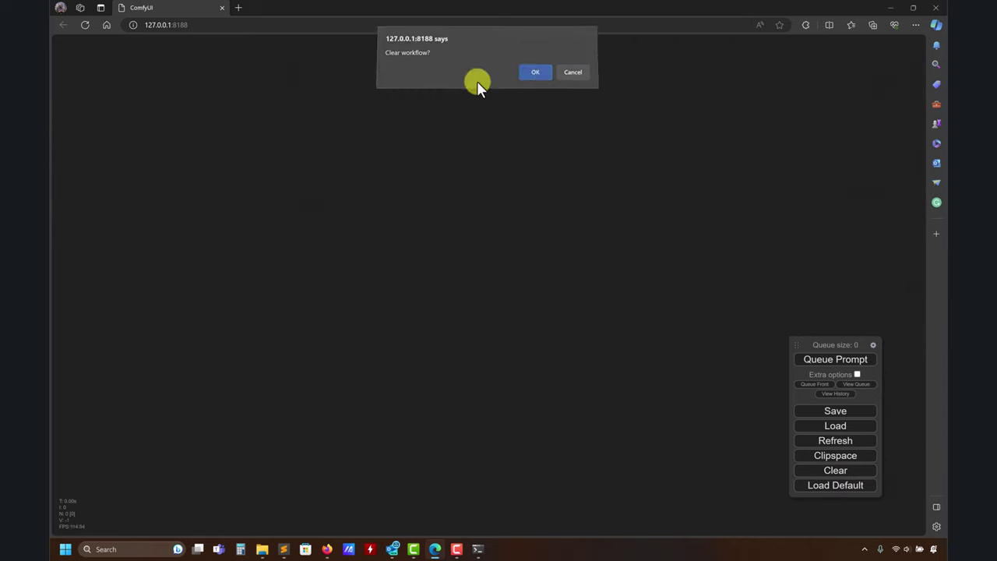
left_click(854, 490)
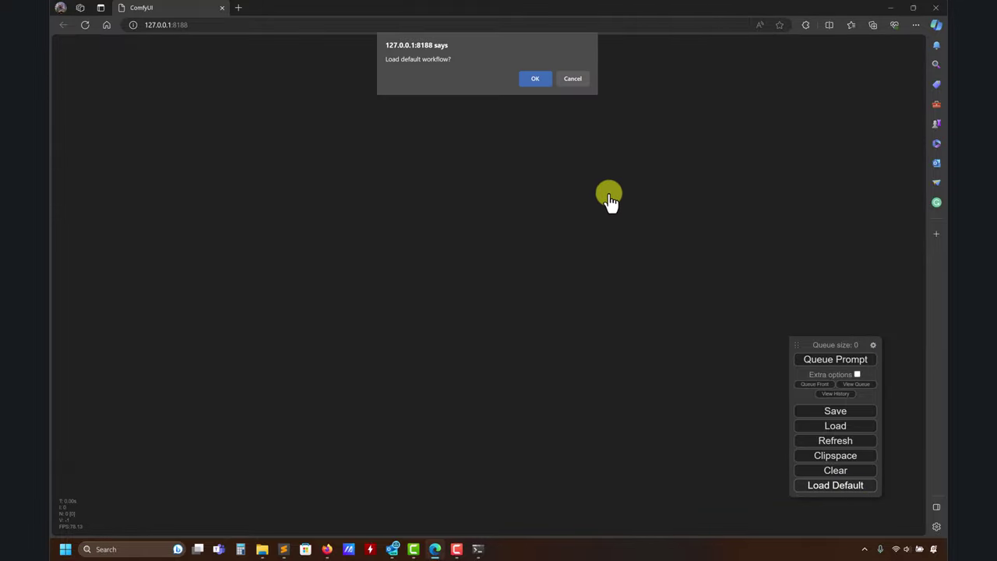
left_click(537, 78)
Queue the default glass bottle prompt with the cheeseDaddys_41 checkpoint and bring the sampler and Save Image nodes into view
left_click_drag(379, 319, 483, 350)
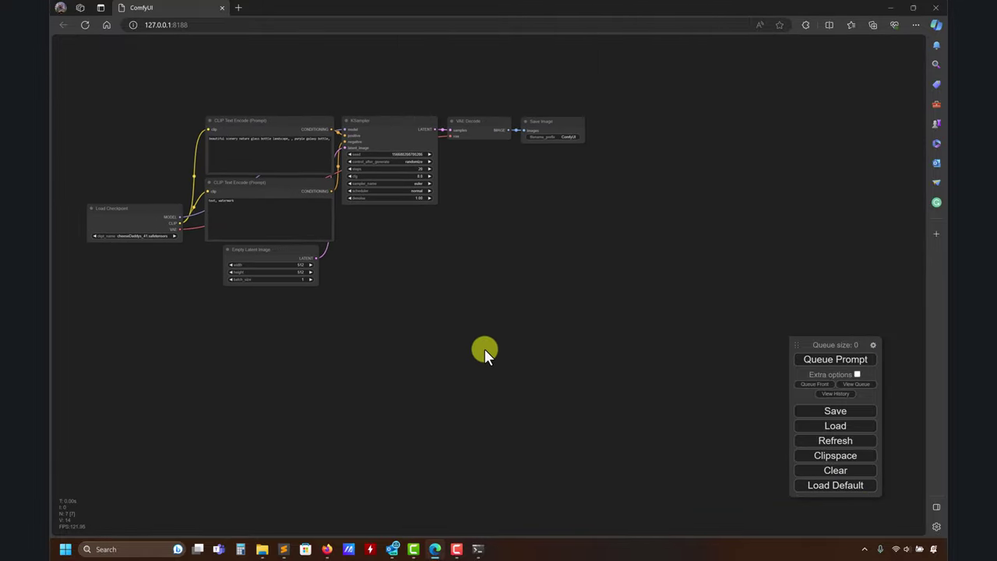
scroll(416, 296, "up", 4)
left_click_drag(416, 296, 652, 400)
scroll(568, 361, "up", 2)
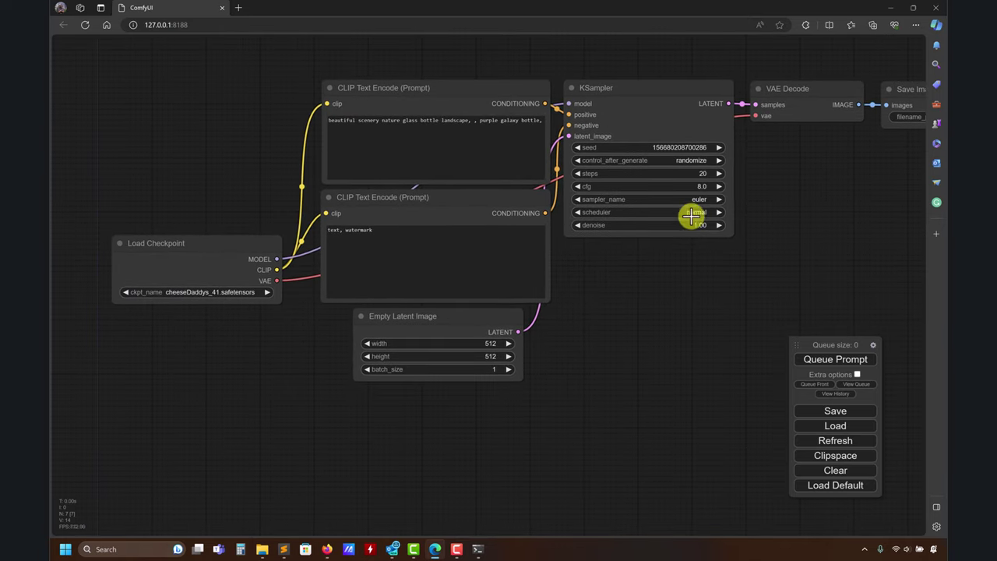
left_click_drag(786, 270, 708, 265)
left_click_drag(596, 303, 665, 301)
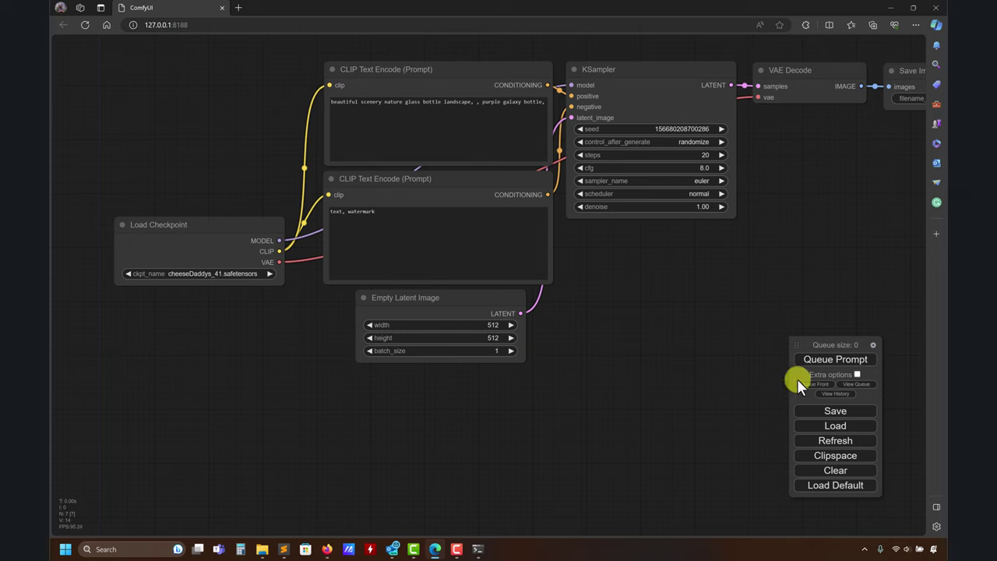
left_click(827, 360)
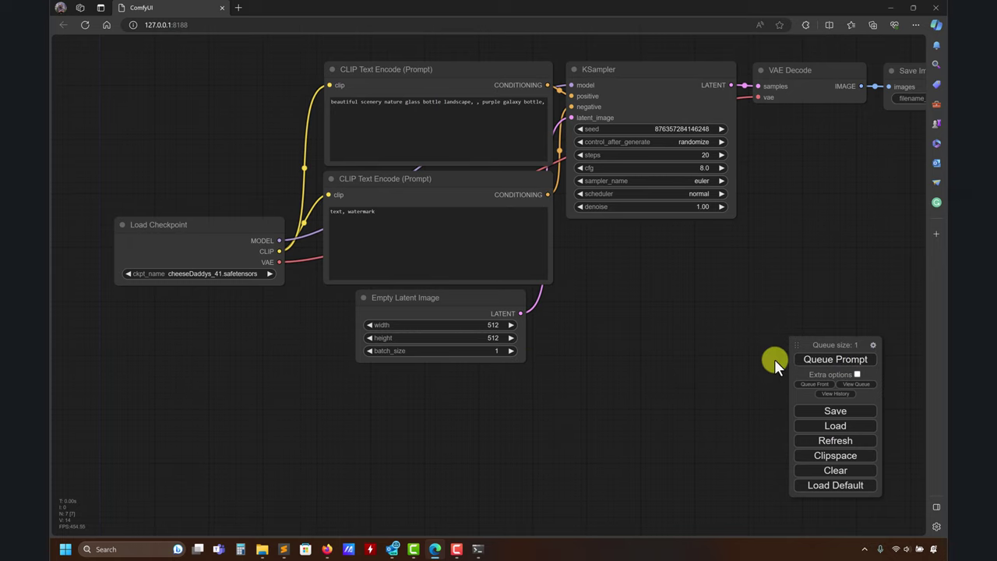
left_click_drag(774, 359, 554, 378)
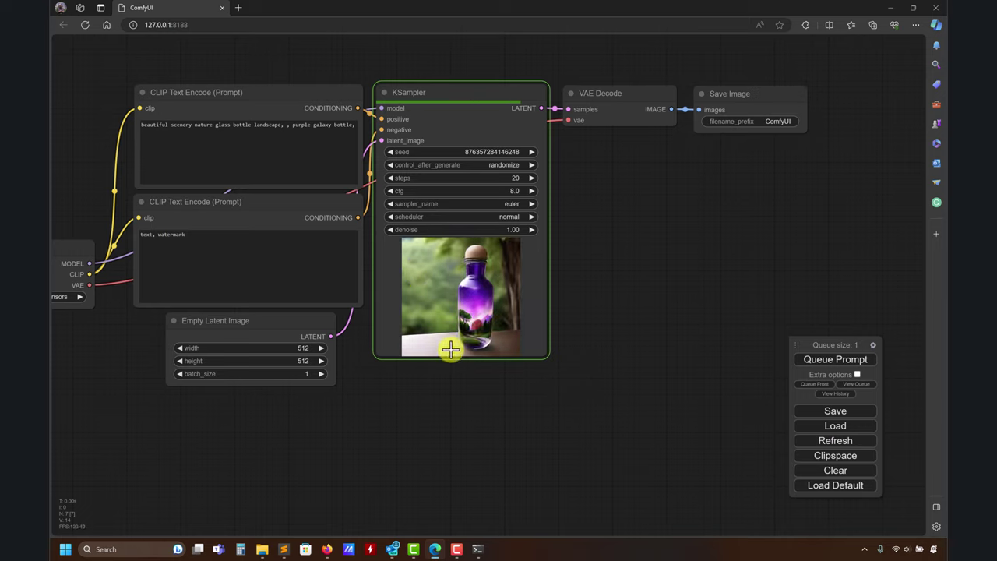
Set the KSampler's control_after_generate to fixed and queue the prompt again
left_click(514, 165)
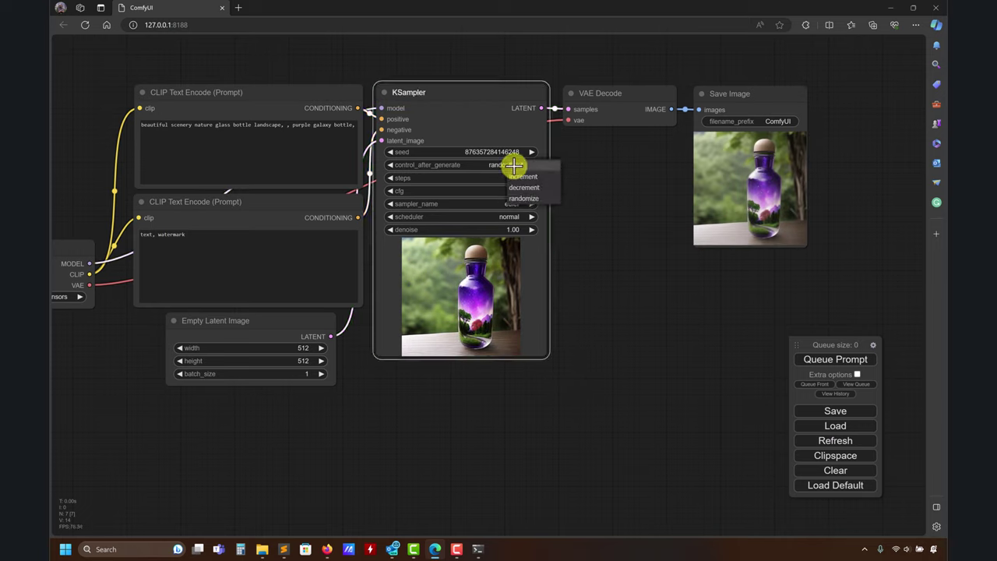
left_click(521, 161)
left_click(841, 359)
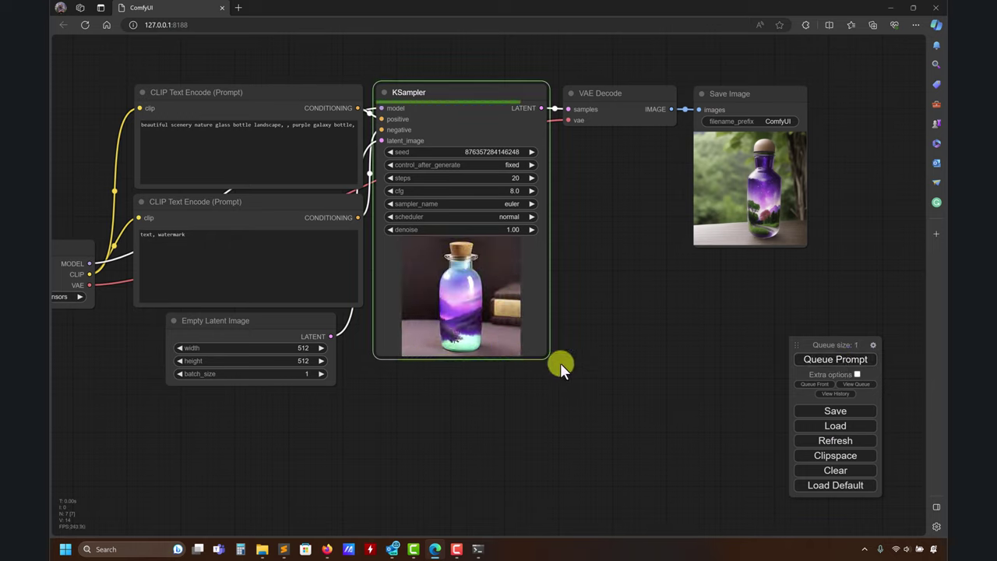
Enlarge the Save Image node to show a bigger preview of the generated bottle
left_click_drag(831, 271, 797, 413)
left_click_drag(447, 458, 657, 407)
Switch the Load Checkpoint node to juggernautXL_version6Rundiffusion.safetensors and queue the prompt
left_click(170, 233)
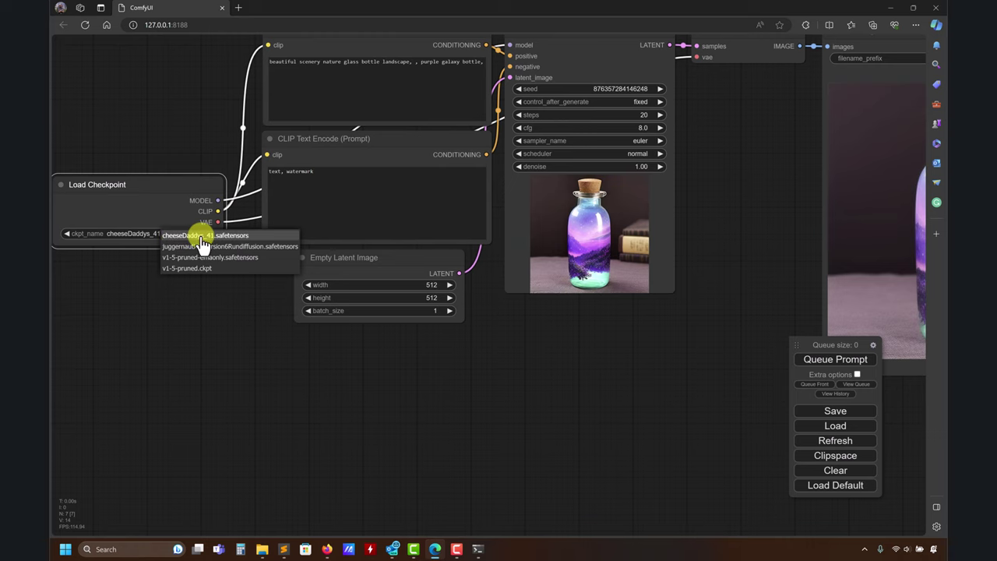
left_click(196, 246)
mouse_move(445, 392)
left_mouse_down()
mouse_move(378, 386)
mouse_move(427, 385)
left_mouse_up()
left_click(847, 363)
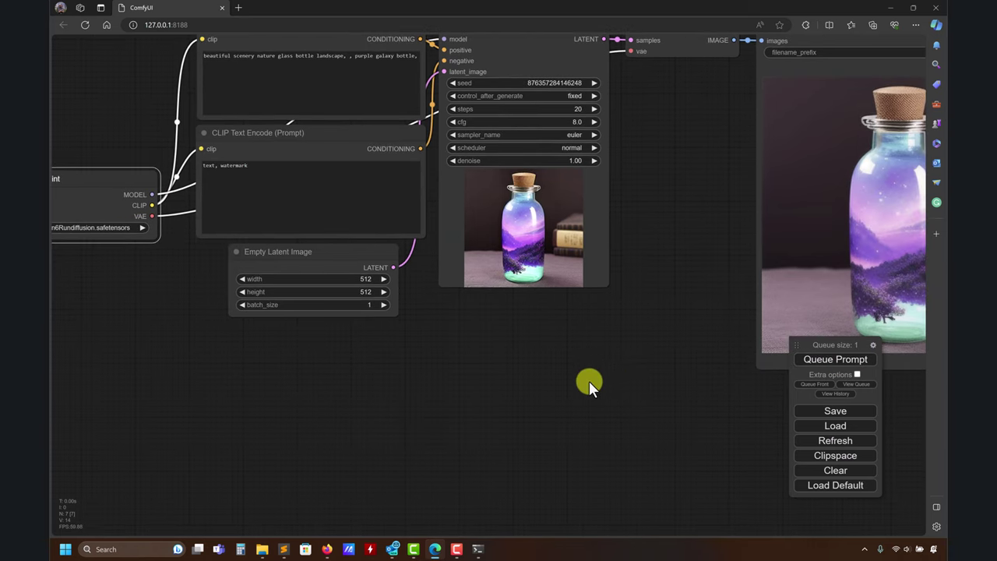
Follow the juggernautXL generation through the nodes and examine the finished image in Save Image
left_click_drag(589, 381, 425, 378)
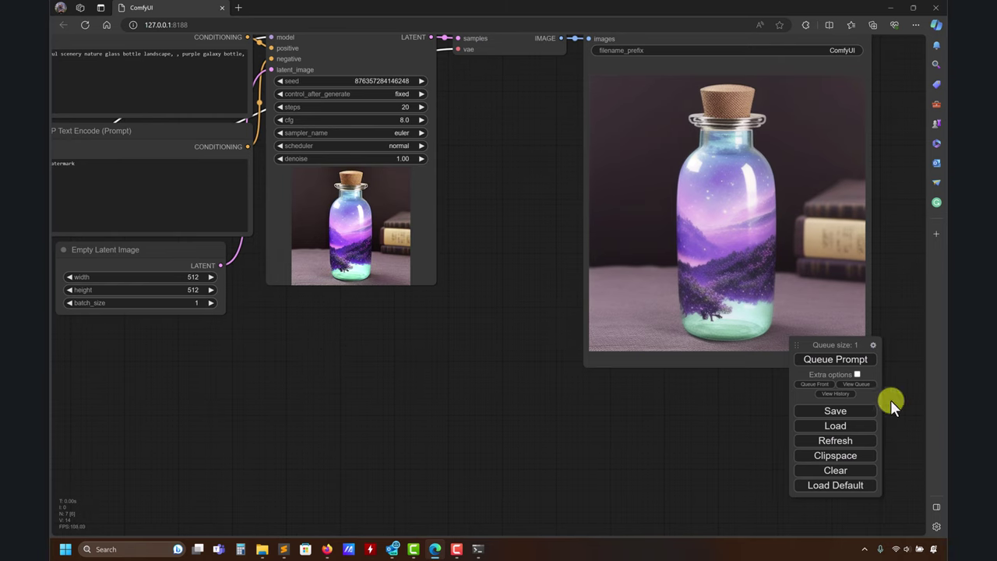
left_click_drag(294, 351, 423, 390)
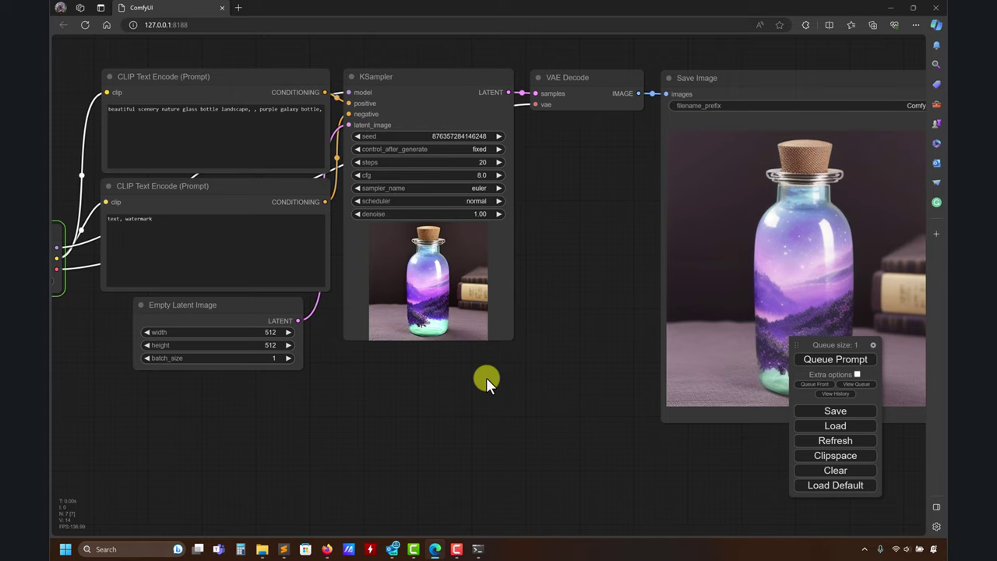
left_click_drag(507, 429, 366, 408)
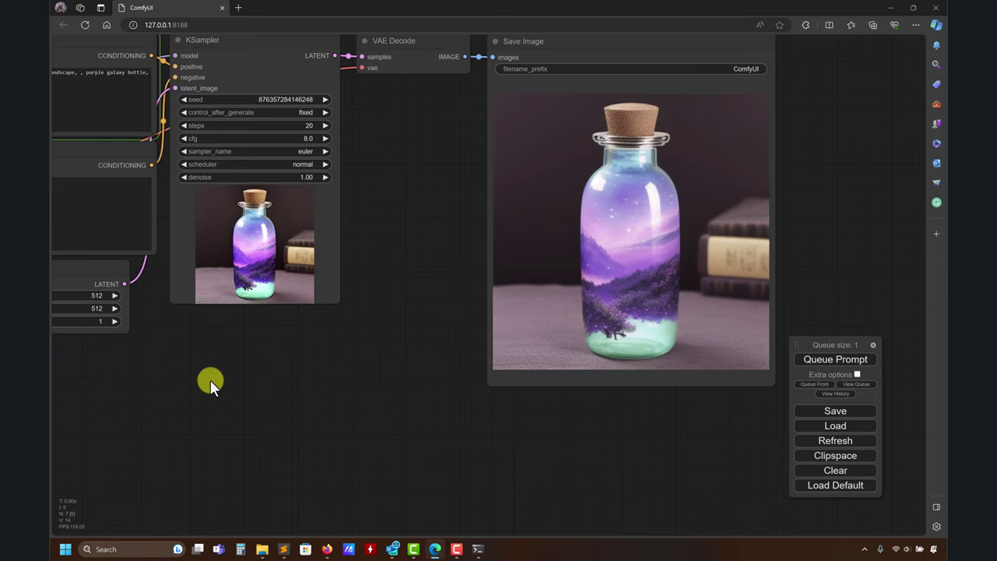
left_click_drag(209, 380, 490, 376)
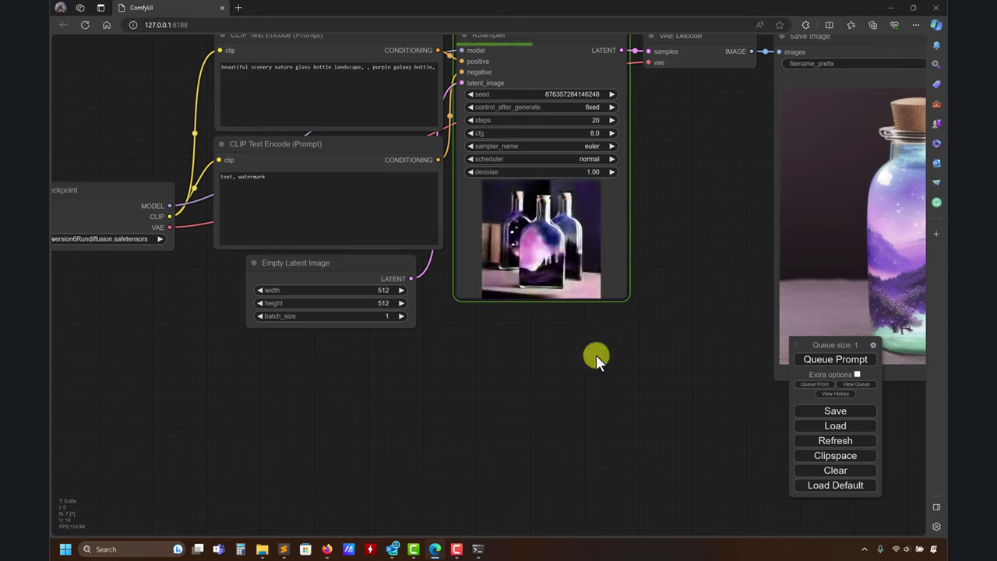
left_click_drag(592, 356, 575, 360)
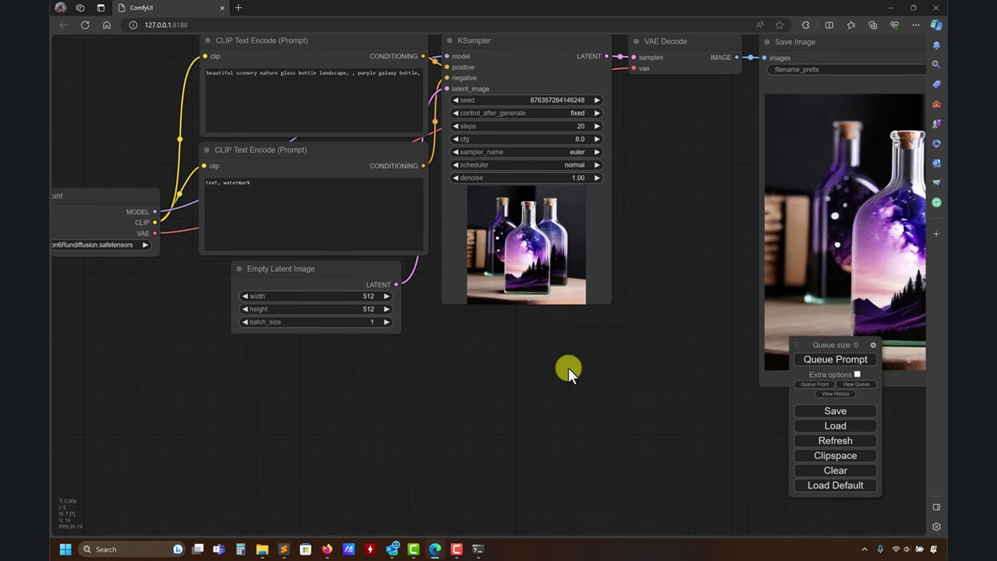
left_click_drag(568, 367, 416, 378)
scroll(554, 376, "up", 1)
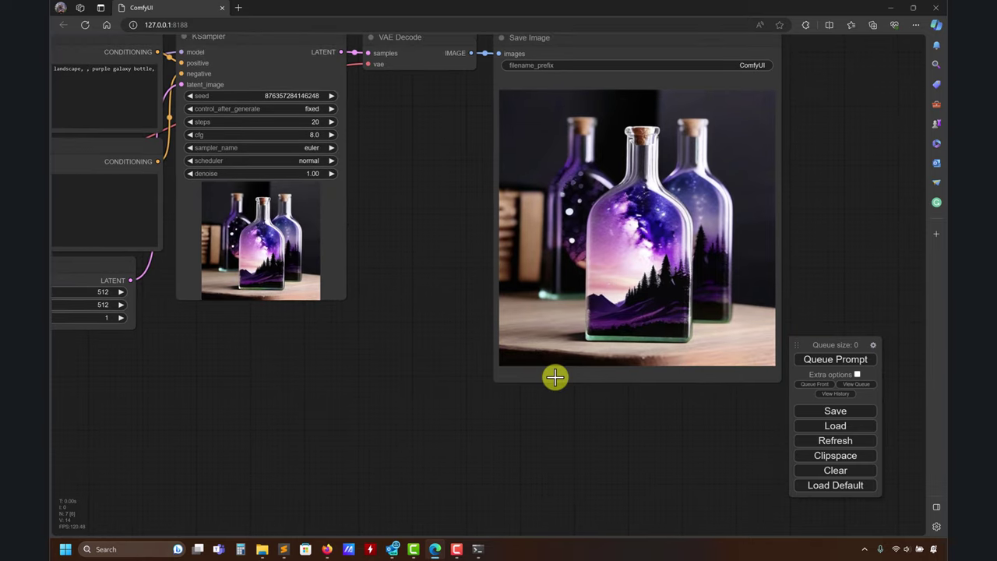
Switch the Load Checkpoint node to v1-5-pruned.ckpt and queue the same prompt with the fixed seed
left_click_drag(554, 376, 406, 365)
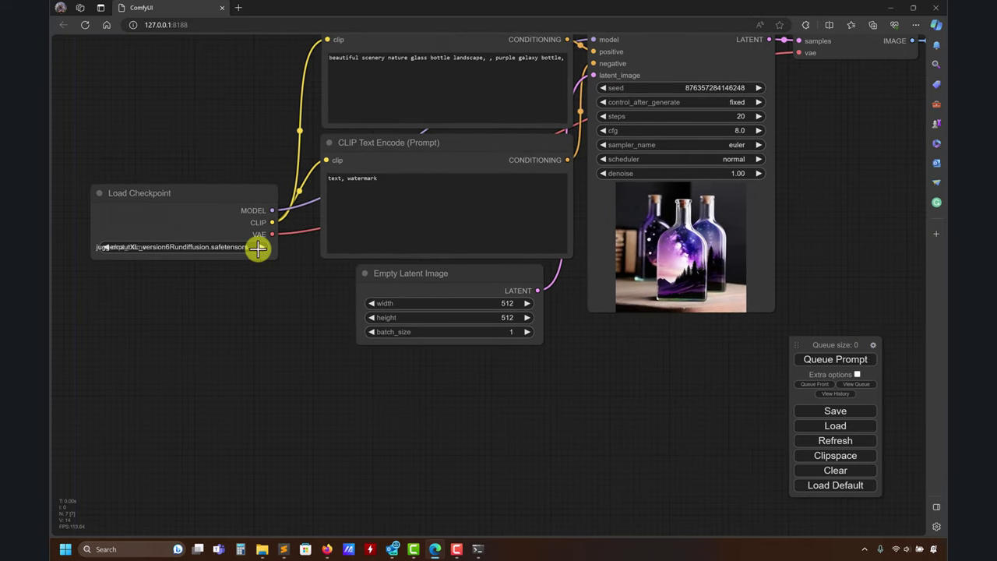
left_click(257, 247)
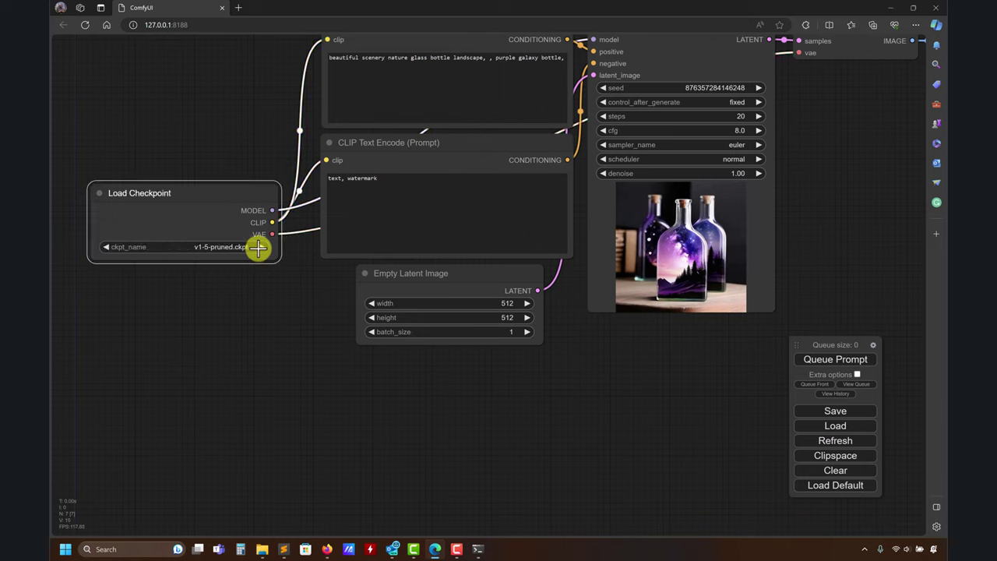
left_click(112, 247)
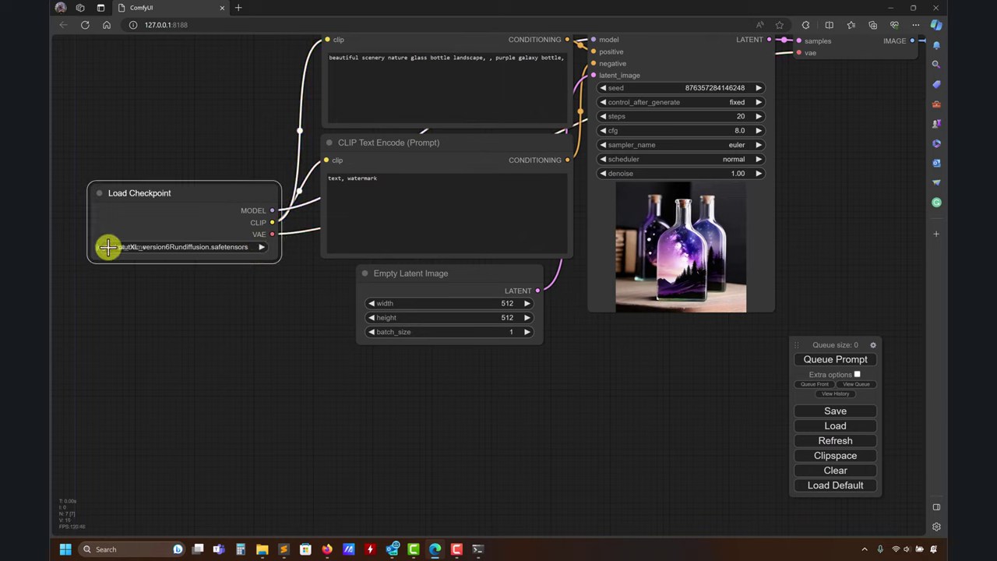
left_click(106, 247)
left_click(139, 248)
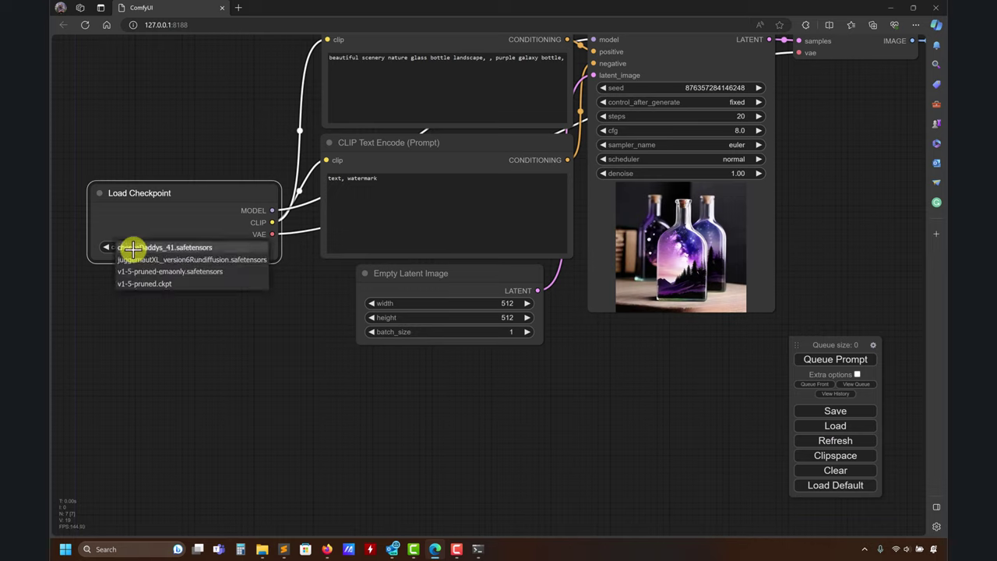
left_click(158, 284)
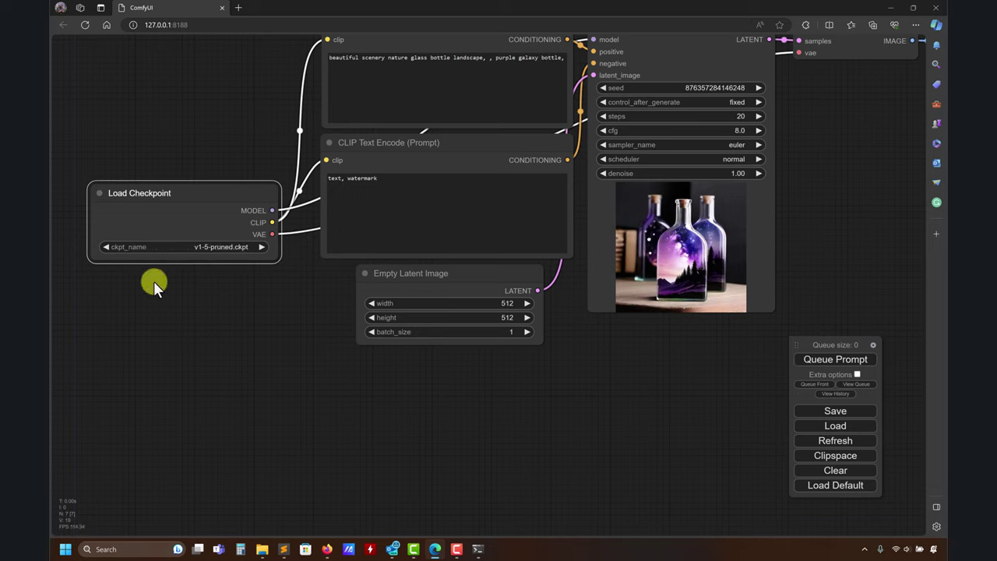
left_click(820, 361)
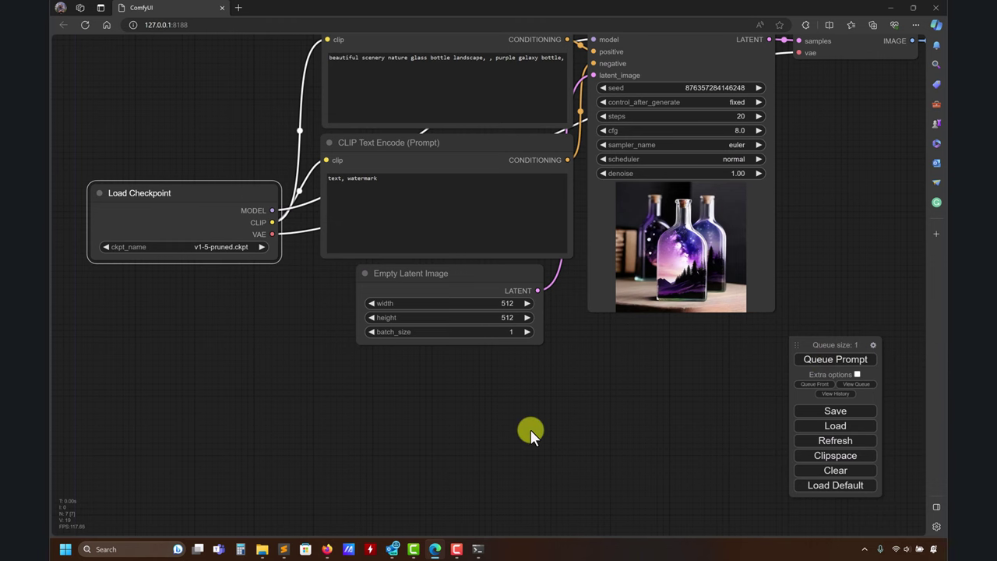
left_click_drag(660, 399, 425, 423)
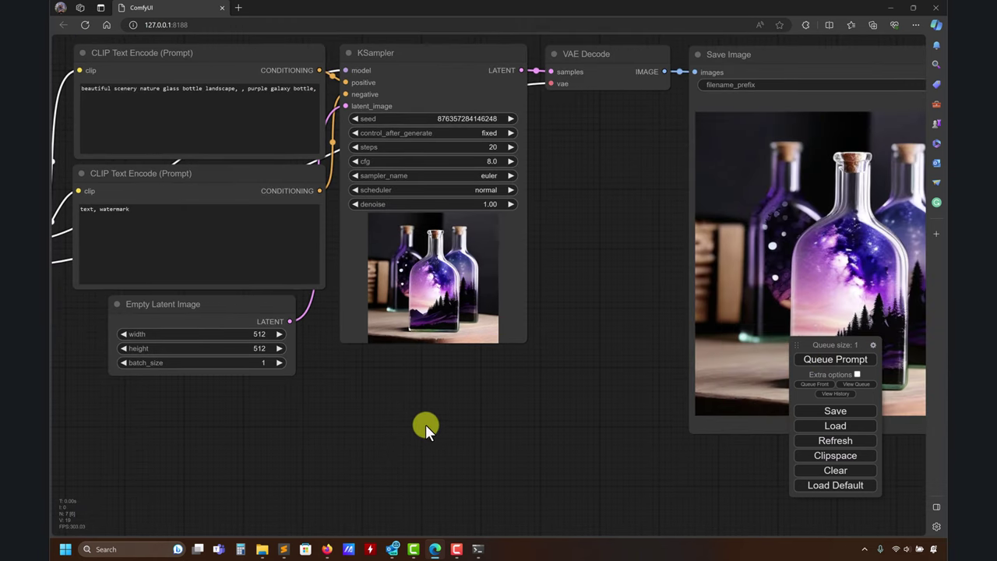
Check the v1-5-pruned.ckpt result, switch the Load Checkpoint node to v1-5-pruned-emaonly.safetensors and queue the prompt
left_click_drag(343, 424, 597, 420)
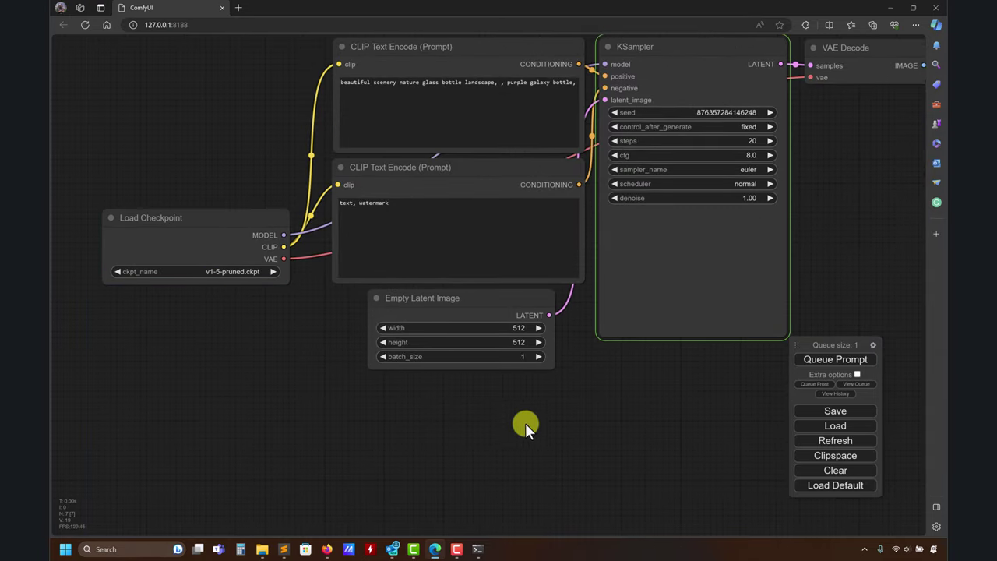
left_click_drag(525, 422, 305, 383)
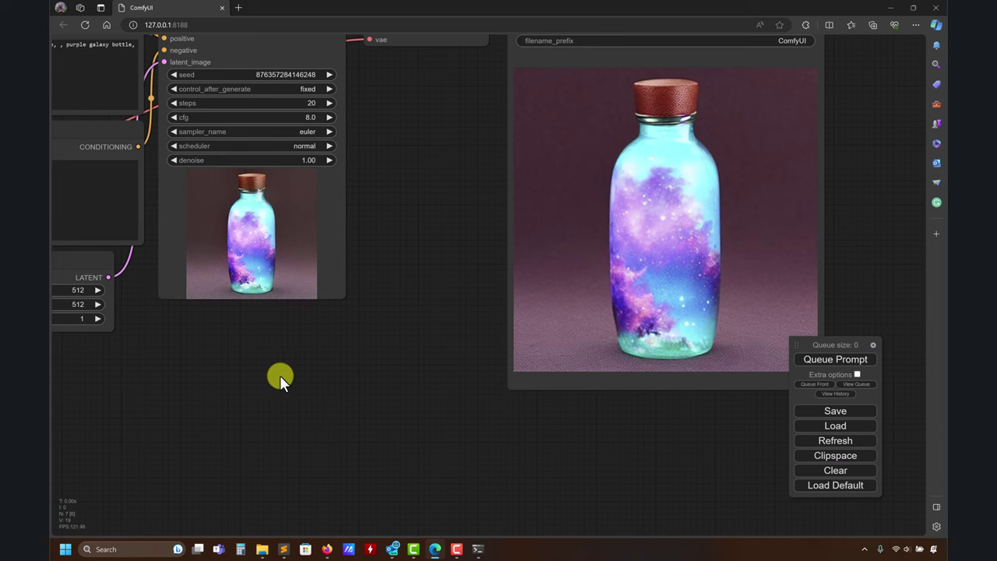
left_click_drag(265, 398, 736, 388)
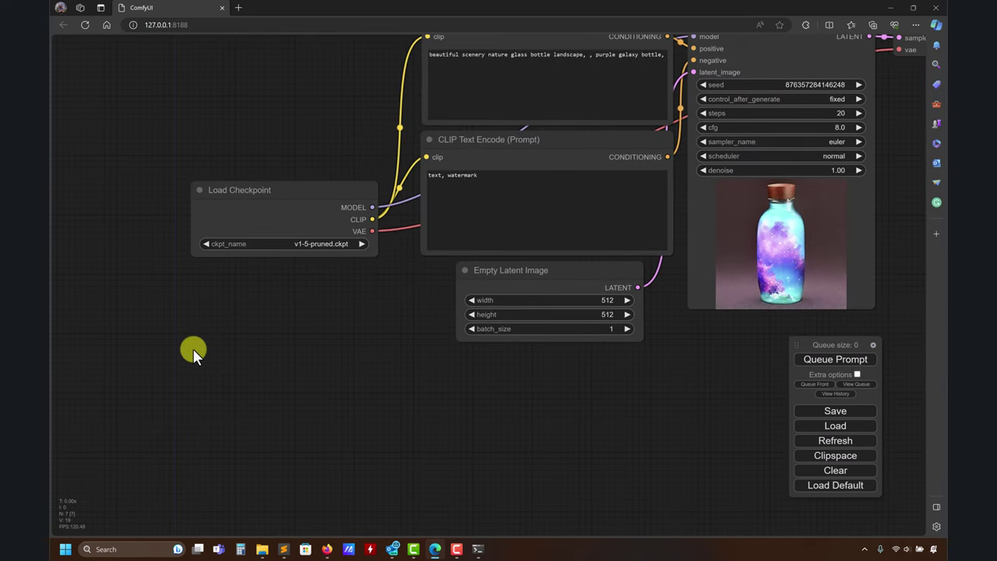
left_click(359, 247)
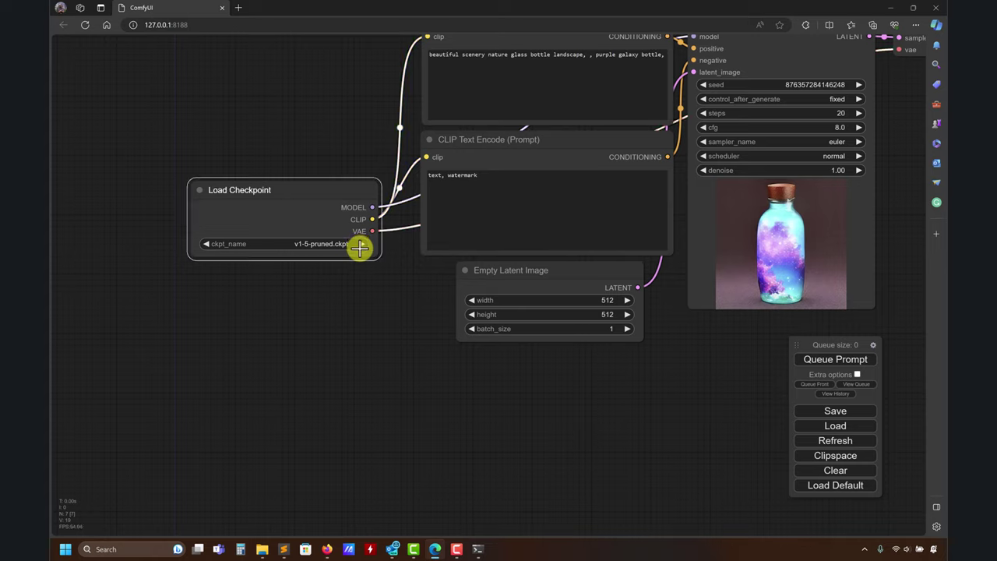
left_click(241, 244)
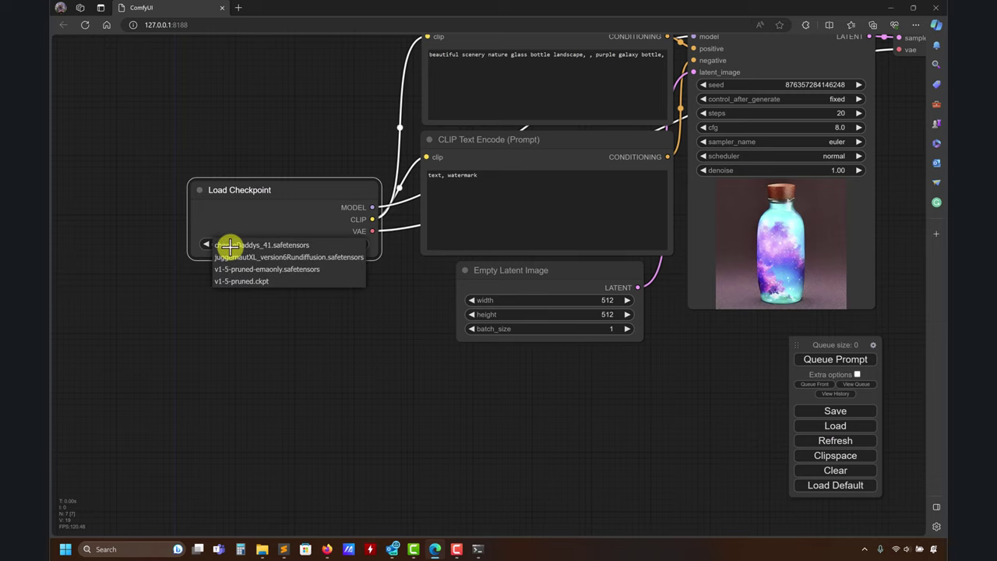
left_click(263, 272)
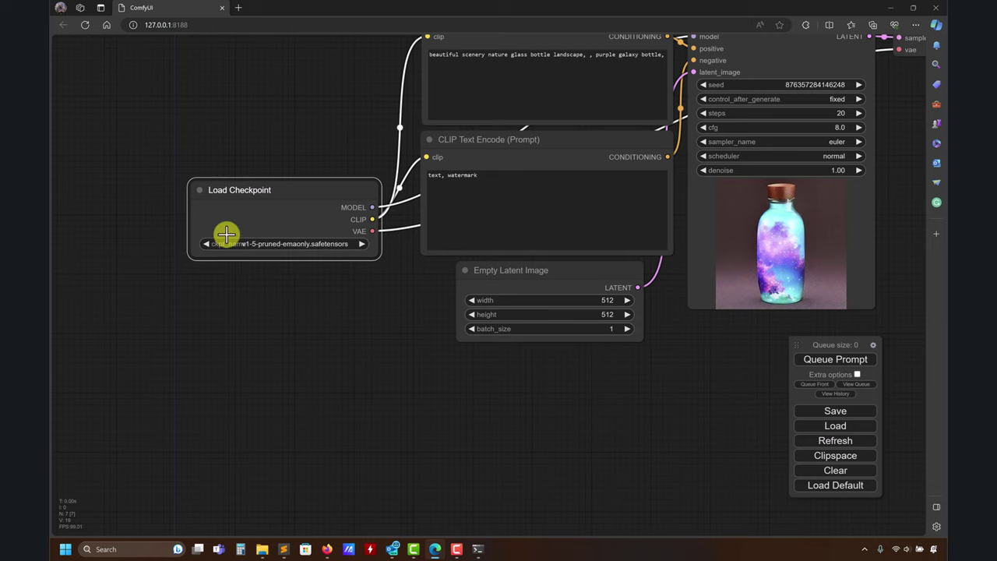
left_click(837, 359)
Follow the emaonly generation, switch to the output folder in File Explorer, and open ComfyUI_00017_.png and ComfyUI_00016_.png to compare both bottles
left_click_drag(672, 389, 639, 421)
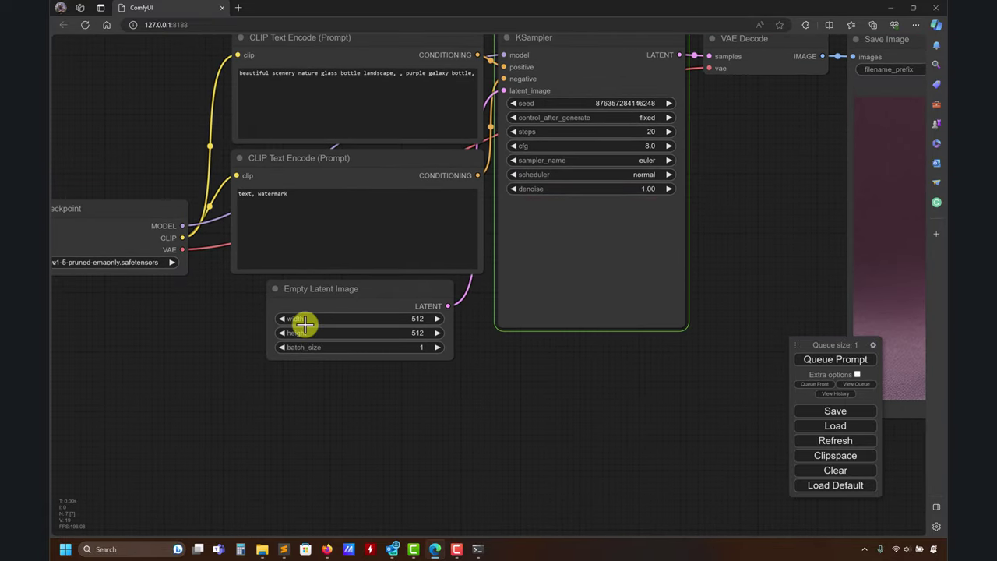
left_click_drag(519, 377, 323, 361)
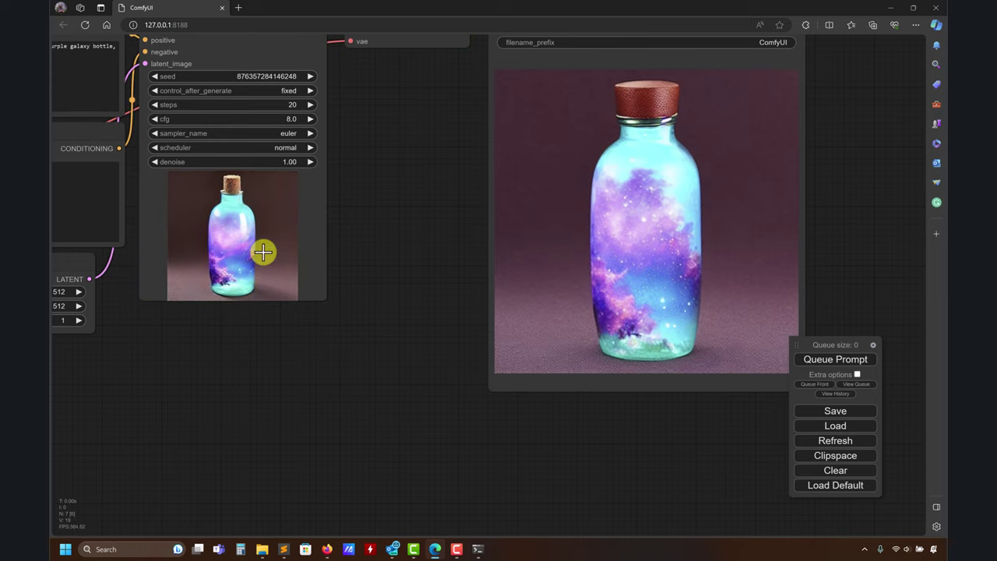
left_click_drag(401, 381, 446, 424)
mouse_move(263, 540)
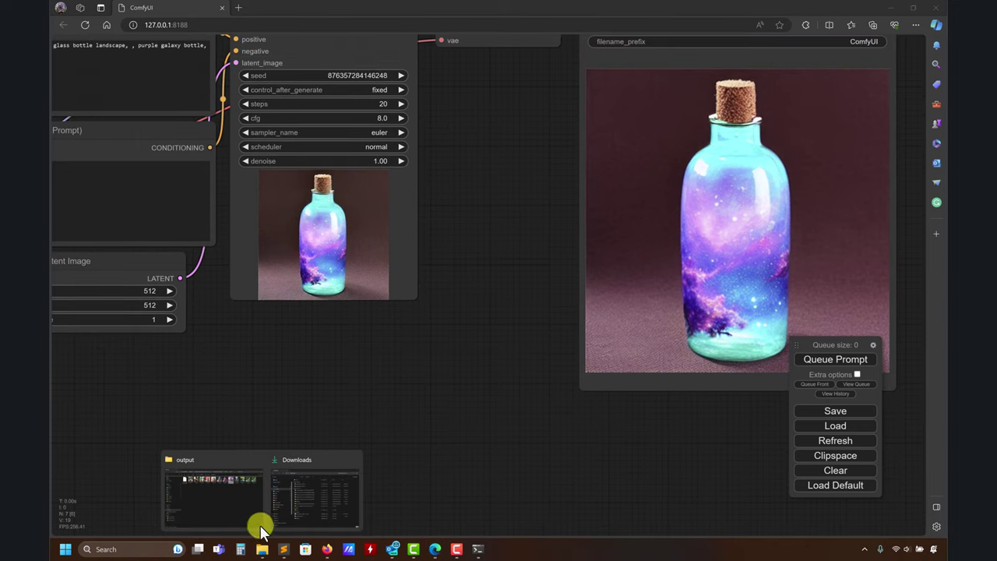
left_click(257, 518)
double_click(415, 194)
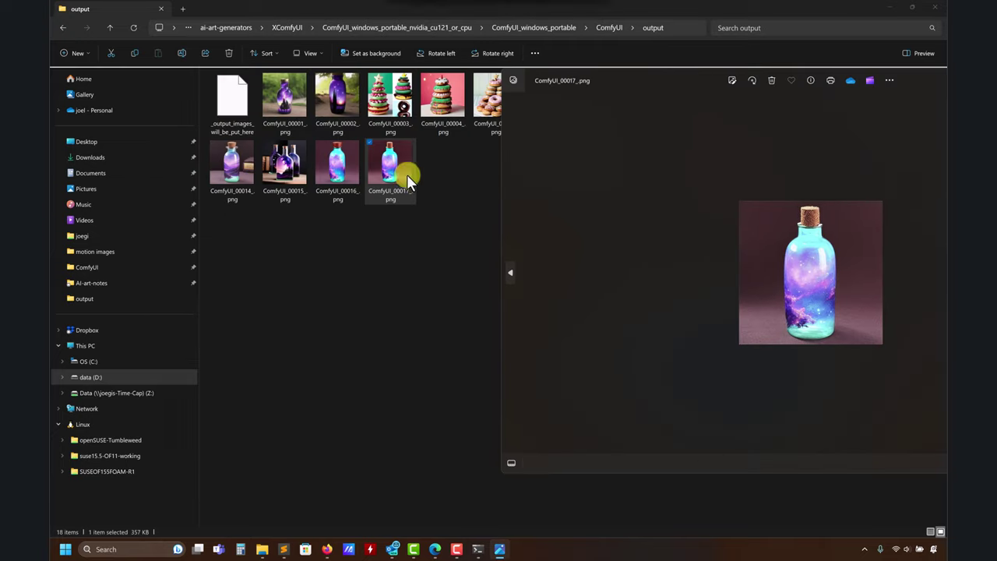
double_click(337, 180)
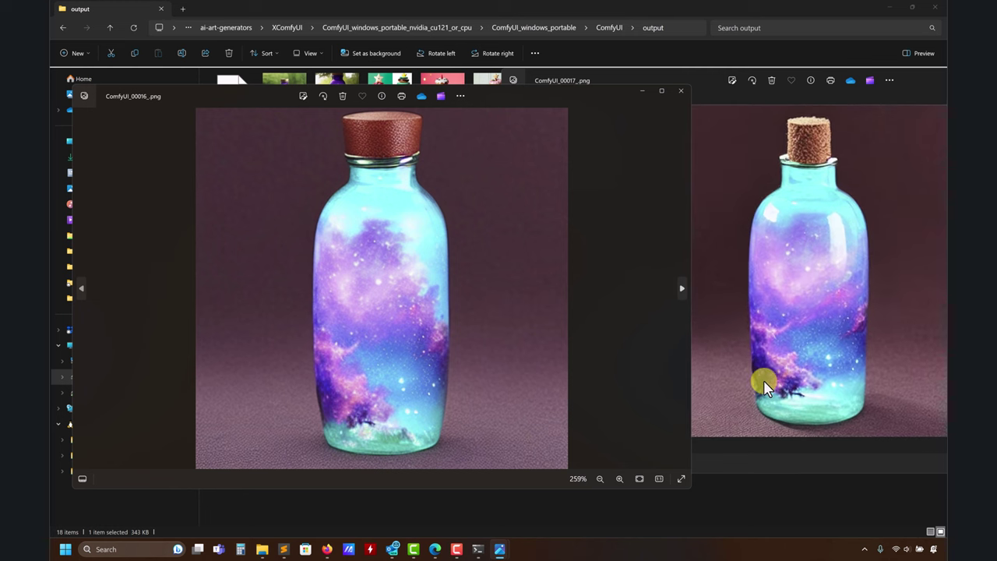
Minimize the ComfyUI_00016_.png image window and close the ComfyUI_00017_.png one
left_click(649, 91)
double_click(704, 81)
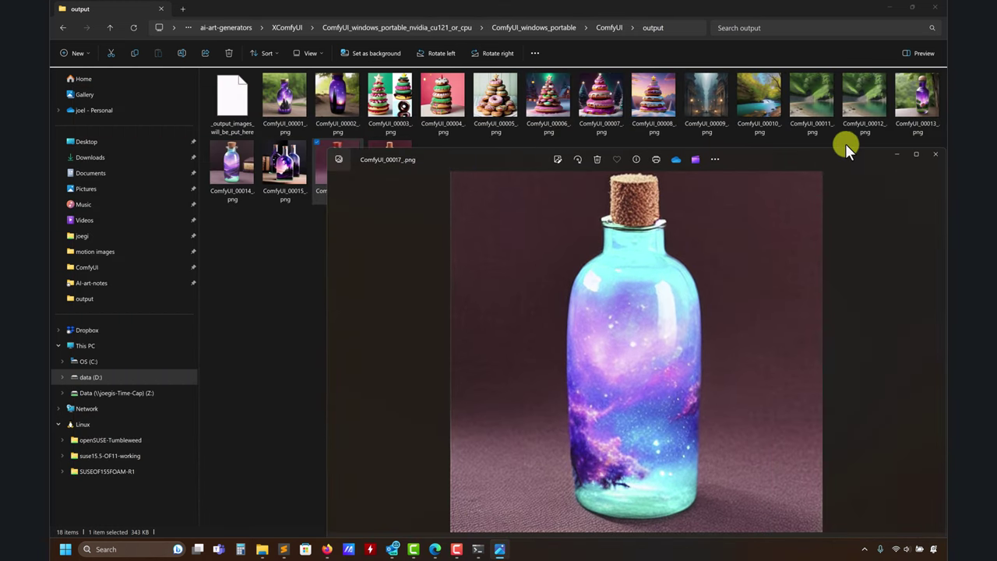
left_click(931, 156)
Open ComfyUI_00014_.png, bring back ComfyUI_00016_.png beside it, and zoom in on both bottles to compare them
double_click(231, 165)
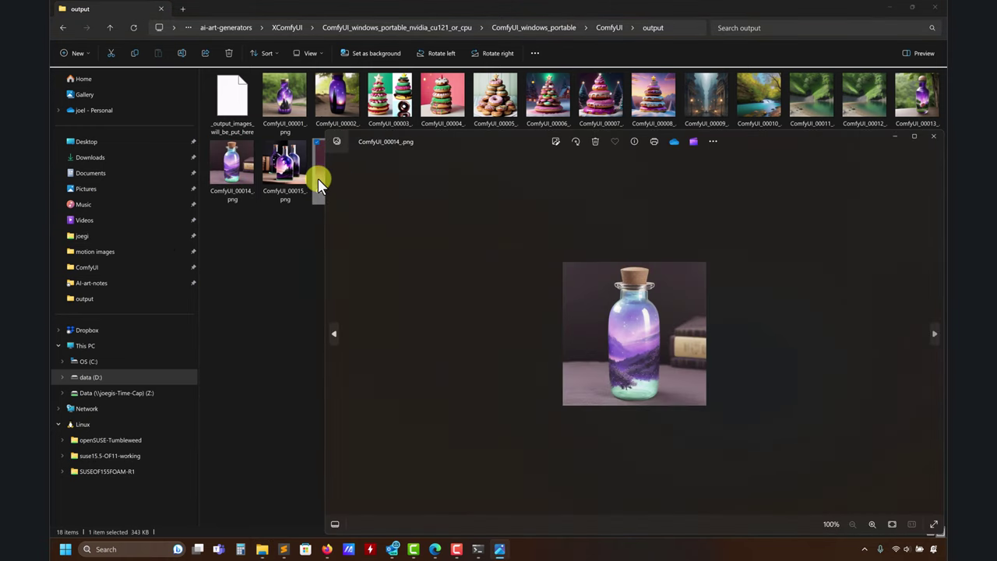
left_click(768, 262)
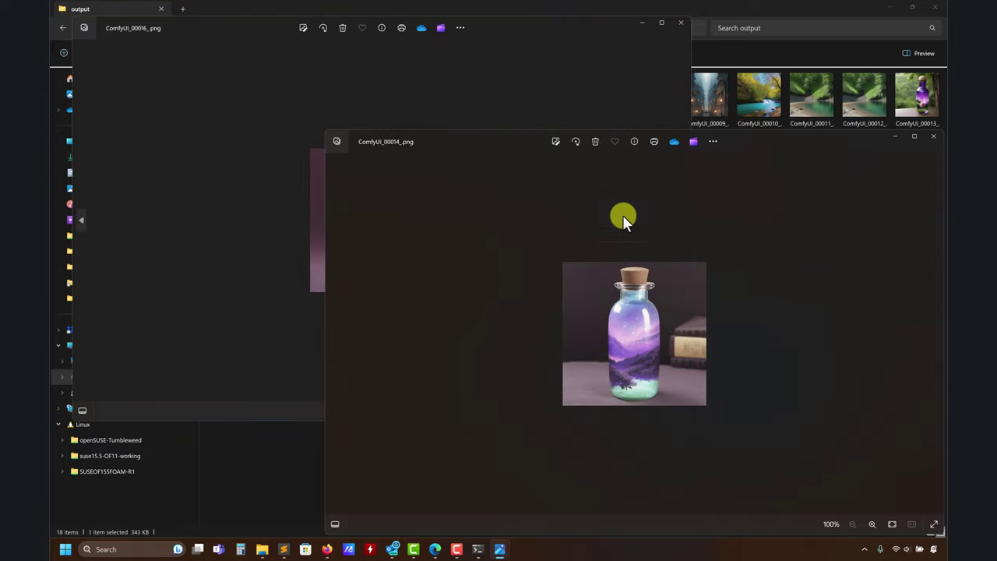
left_click_drag(479, 123, 520, 66)
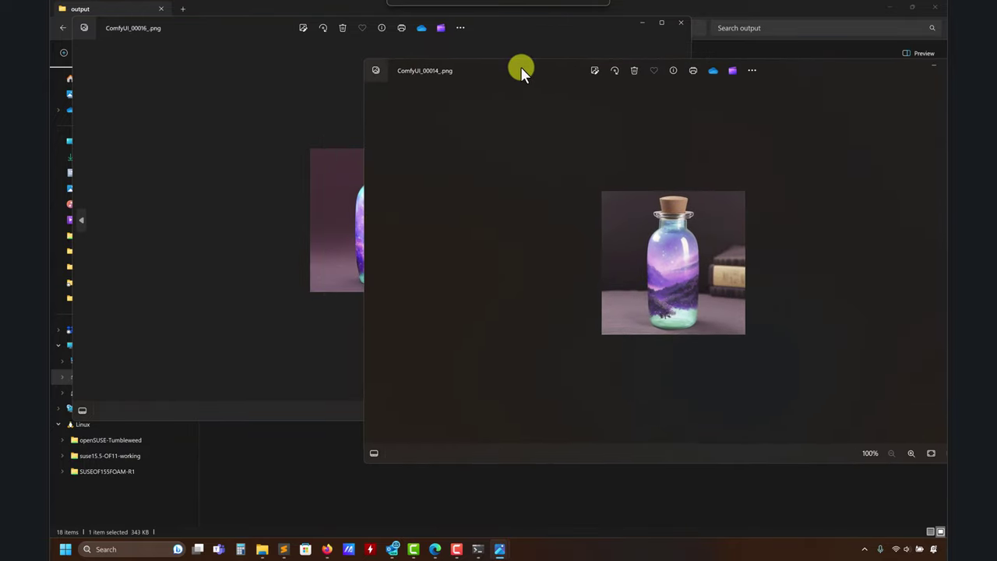
scroll(677, 261, "up", 2)
scroll(676, 261, "up", 2)
left_click(242, 268)
scroll(397, 267, "up", 3)
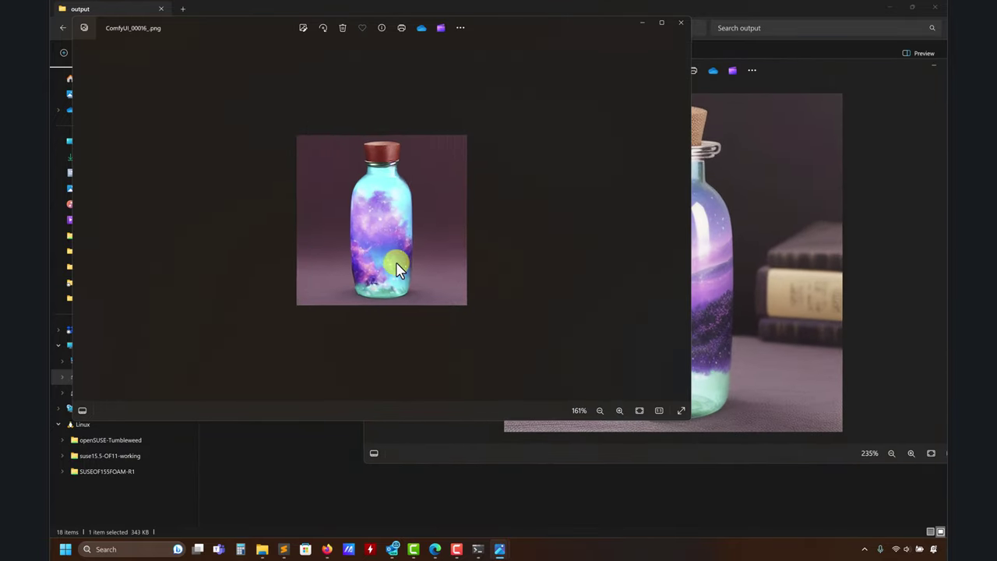
View ComfyUI_00016_.png and ComfyUI_00014_.png enlarged, clear the image and folder windows away, and return to ComfyUI
left_click_drag(600, 27, 453, 53)
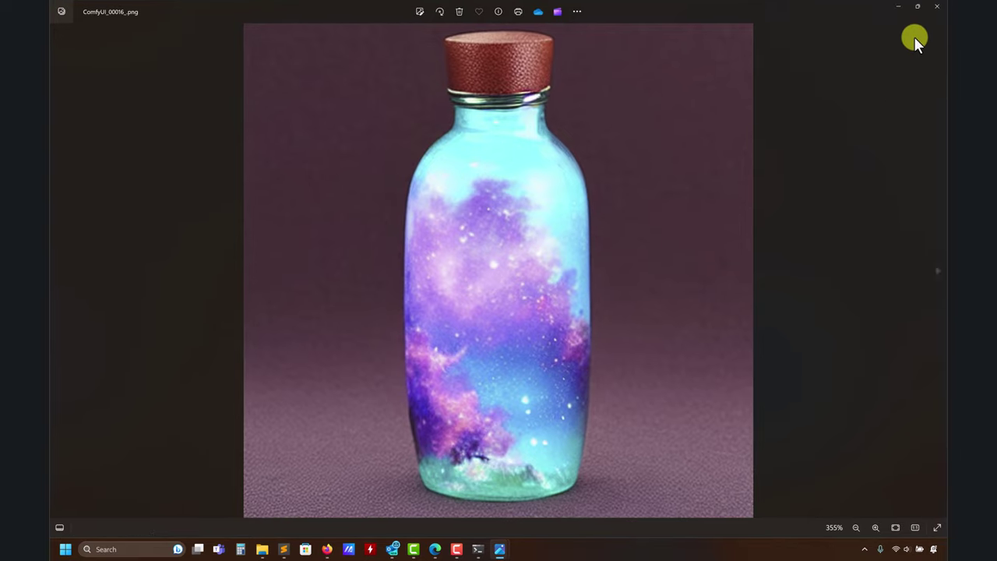
left_click(938, 8)
left_click_drag(862, 66, 683, 90)
double_click(692, 86)
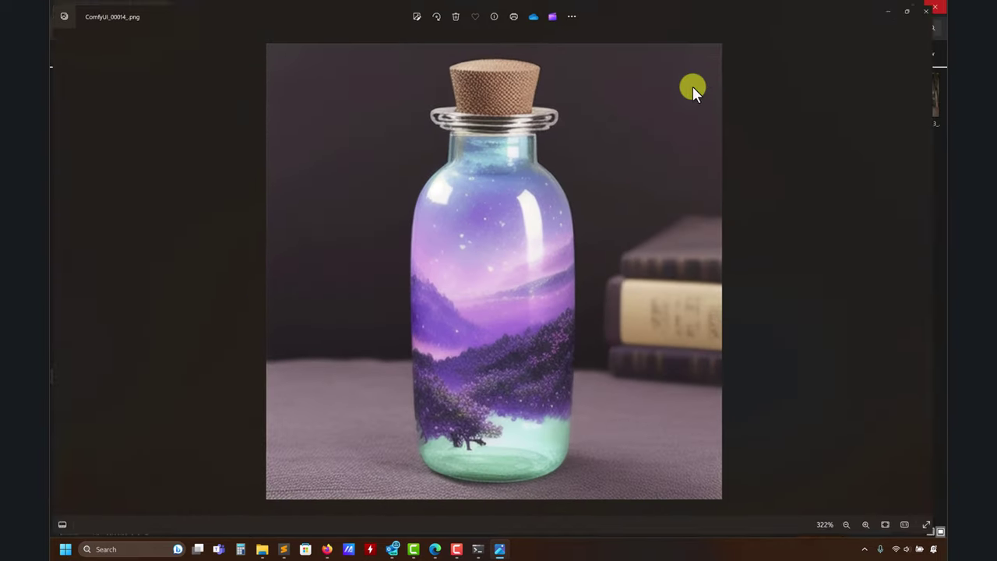
left_click(898, 8)
left_click(882, 7)
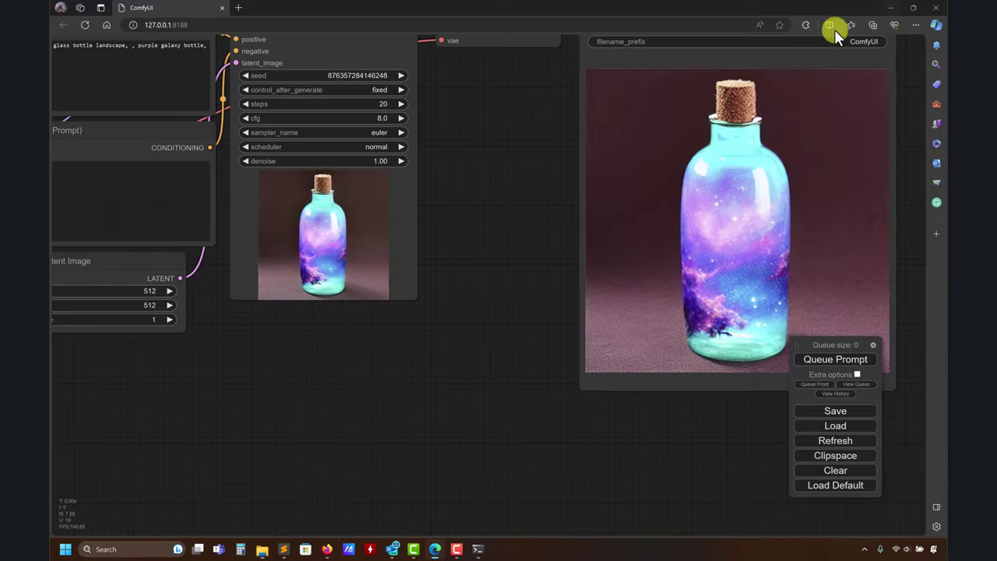
Look over the whole workflow, from the Load Checkpoint node through the KSampler to the Save Image preview
scroll(429, 394, "down", 7)
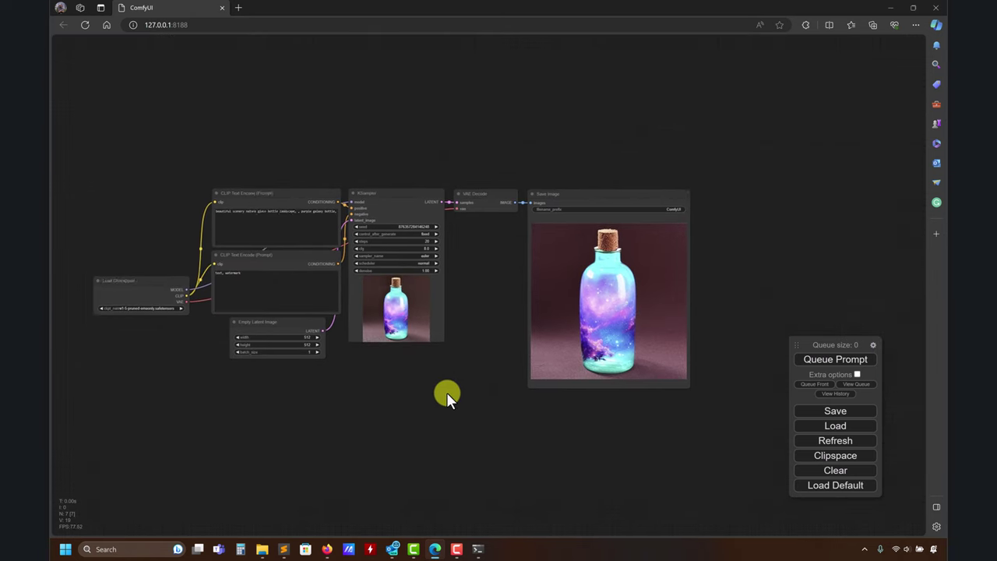
scroll(464, 387, "up", 4)
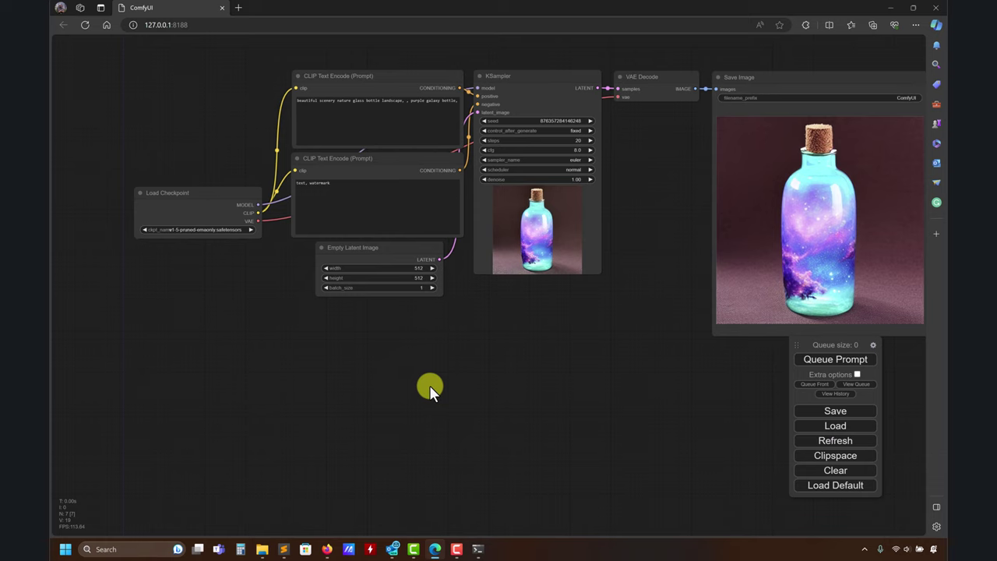
scroll(429, 385, "up", 2)
scroll(429, 385, "down", 3)
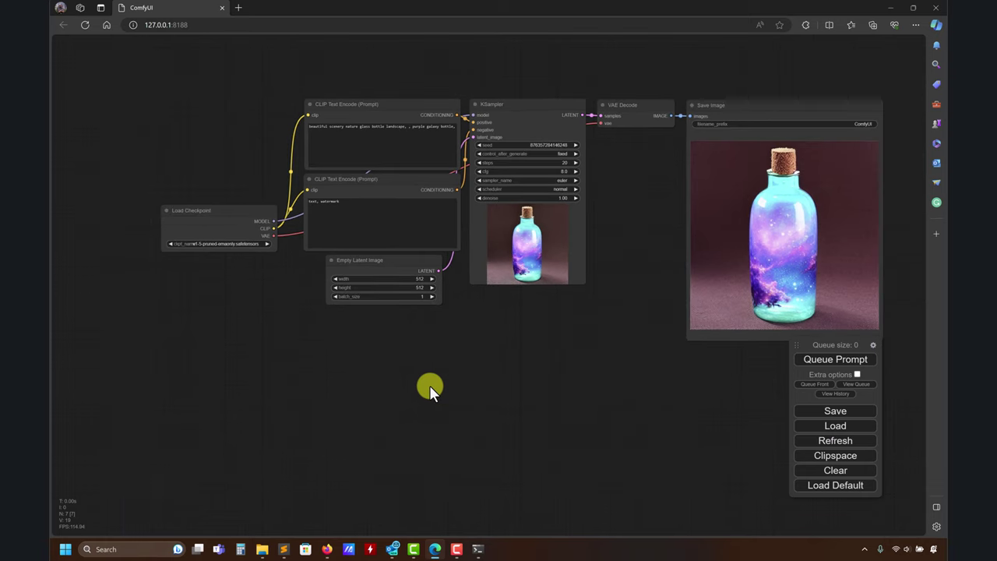
left_click_drag(429, 384, 258, 388)
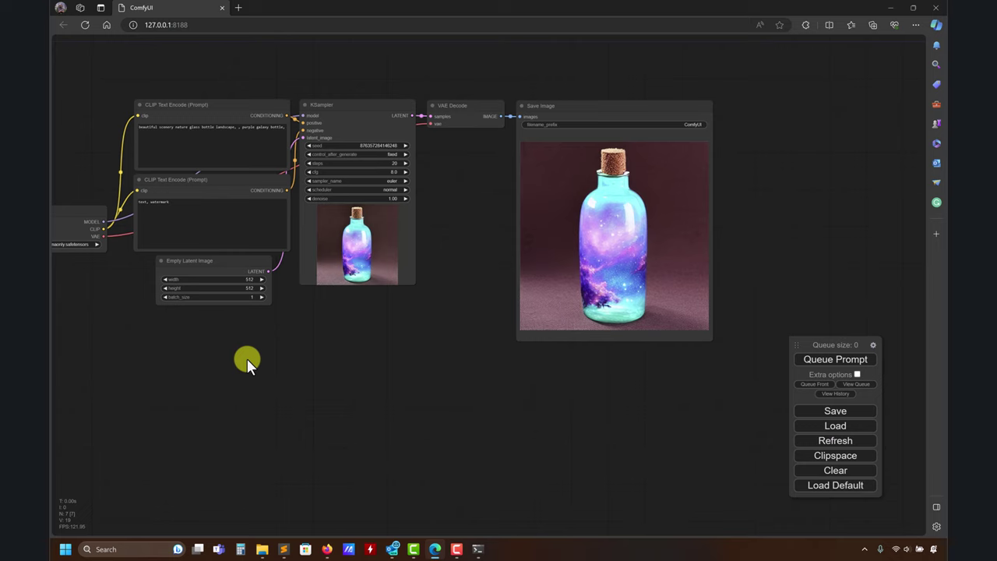
left_click_drag(247, 358, 383, 351)
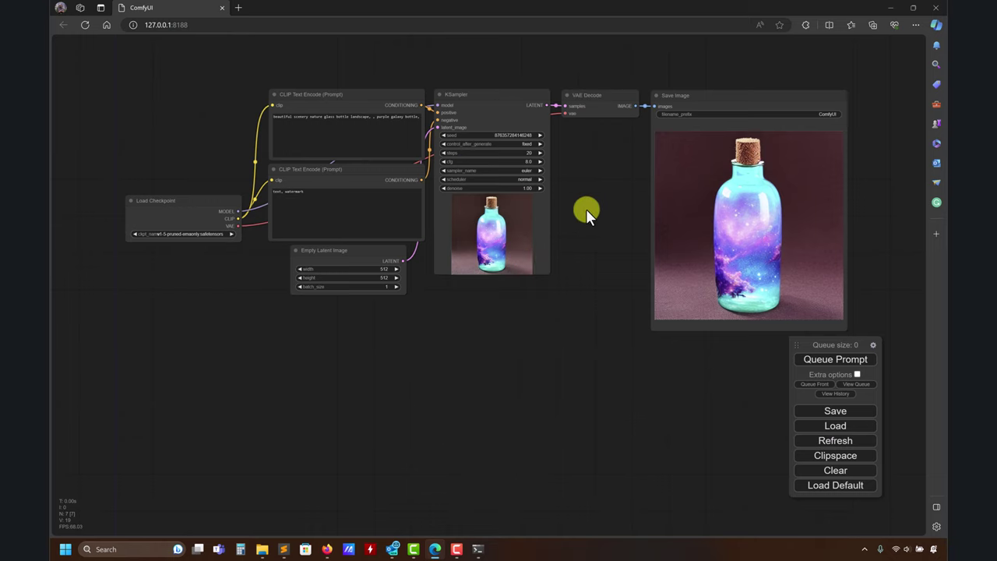
left_click_drag(586, 209, 418, 234)
left_click_drag(434, 189, 536, 149)
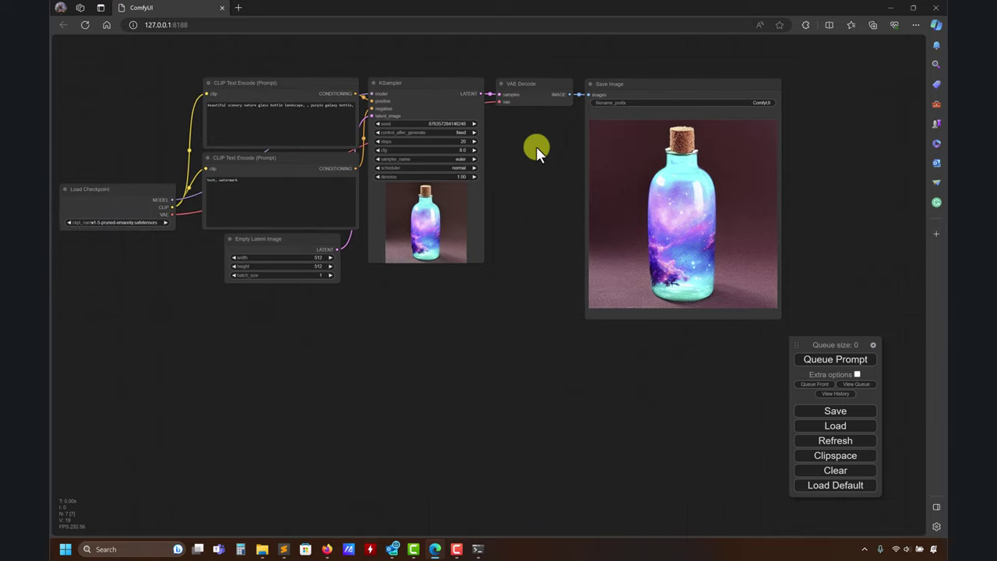
left_click_drag(478, 227, 467, 234)
left_click_drag(477, 92, 363, 167)
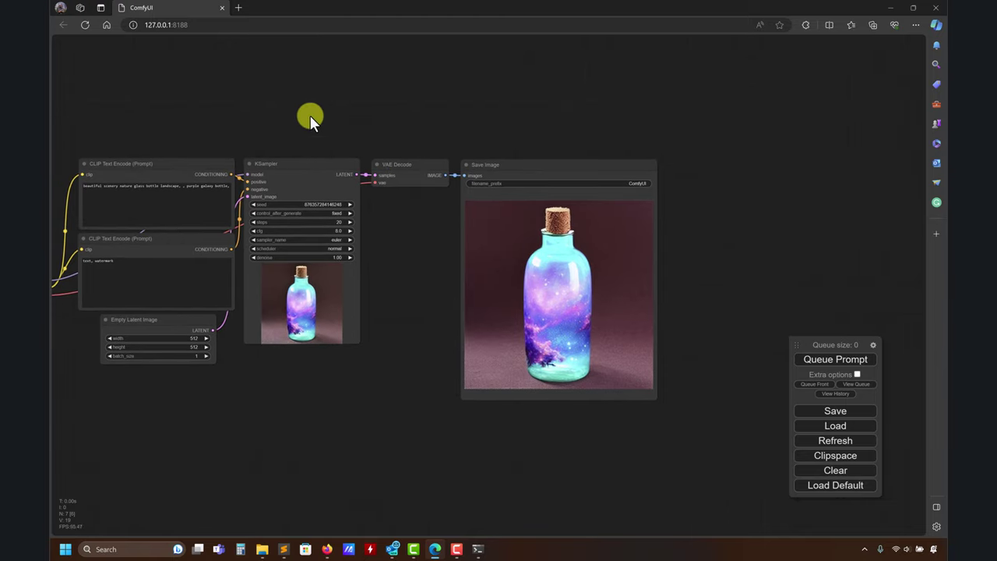
left_click_drag(310, 115, 430, 295)
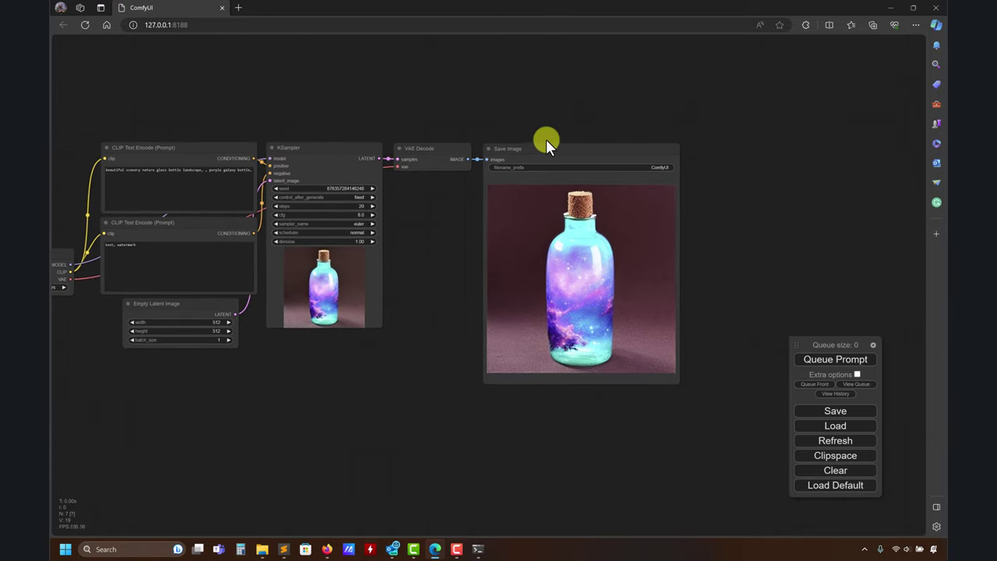
Move the Save Image and VAE Decode nodes up and away from the KSampler to make room for new nodes
left_click_drag(546, 141, 693, 80)
left_click_drag(418, 152, 480, 82)
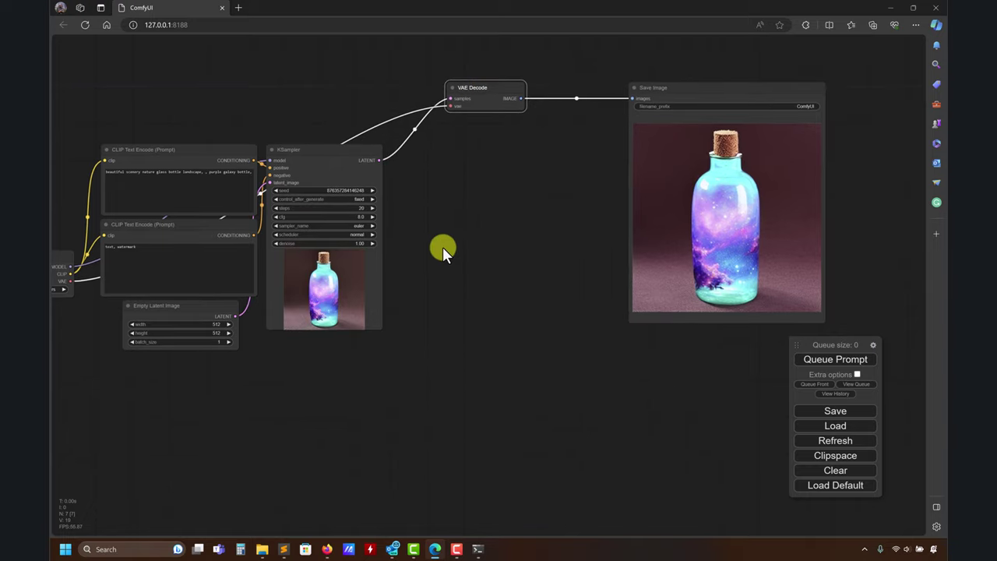
Add an Upscale Latent By node from the KSampler's LATENT output and connect its output to a new second KSampler
left_click_drag(436, 242, 395, 217)
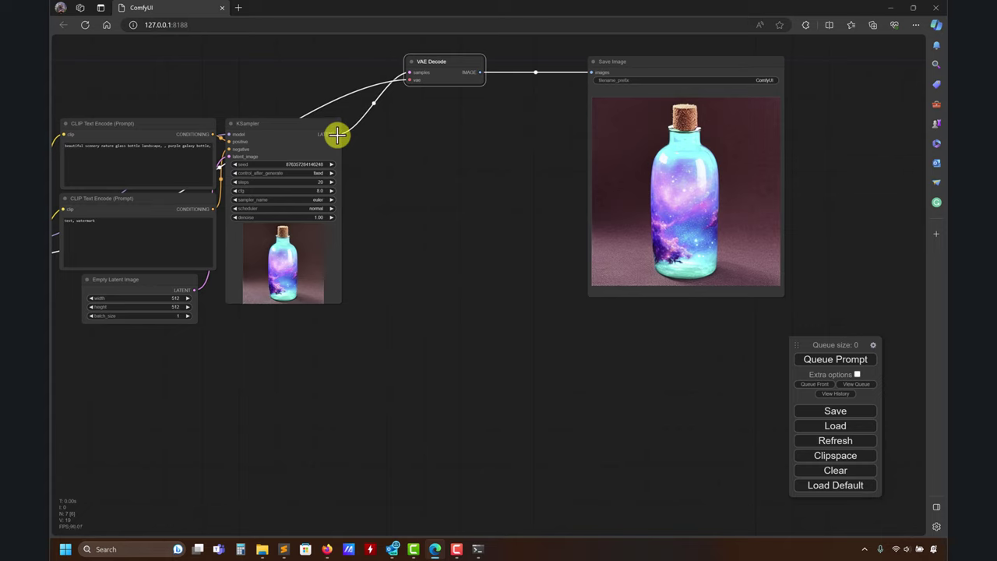
left_click_drag(337, 134, 419, 343)
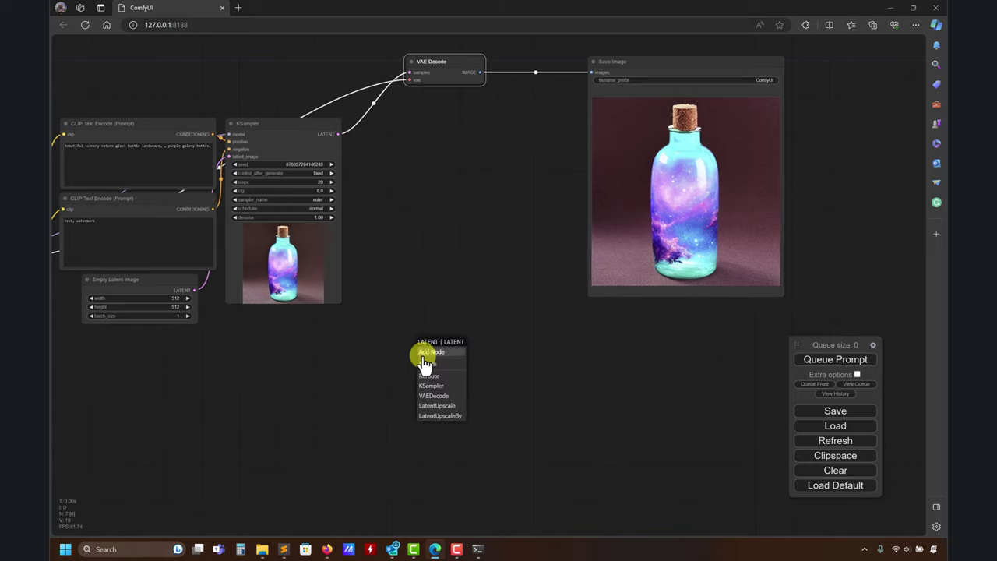
left_click(437, 416)
left_click_drag(473, 421, 418, 377)
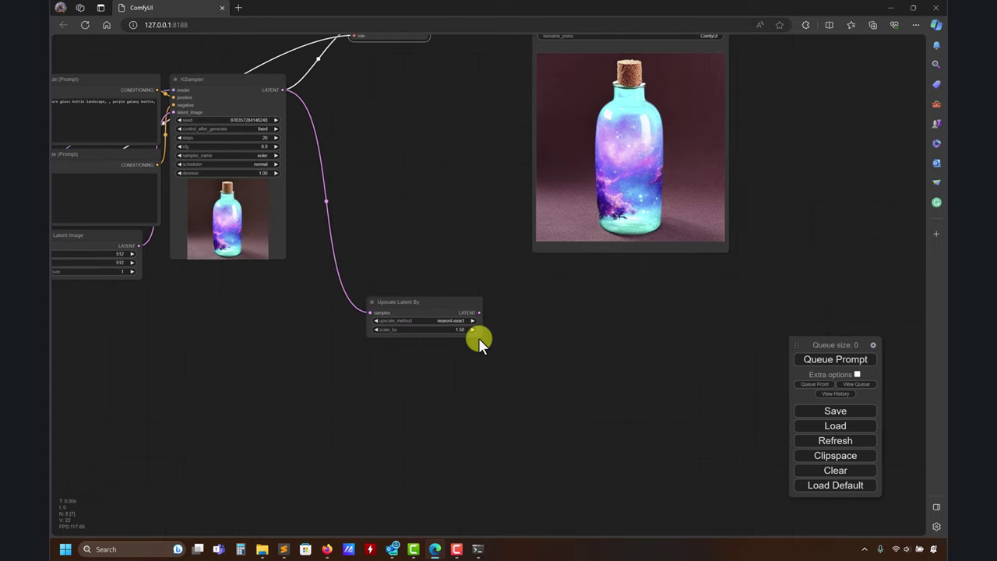
left_click_drag(489, 354, 409, 361)
left_click_drag(415, 298, 515, 319)
left_click(534, 358)
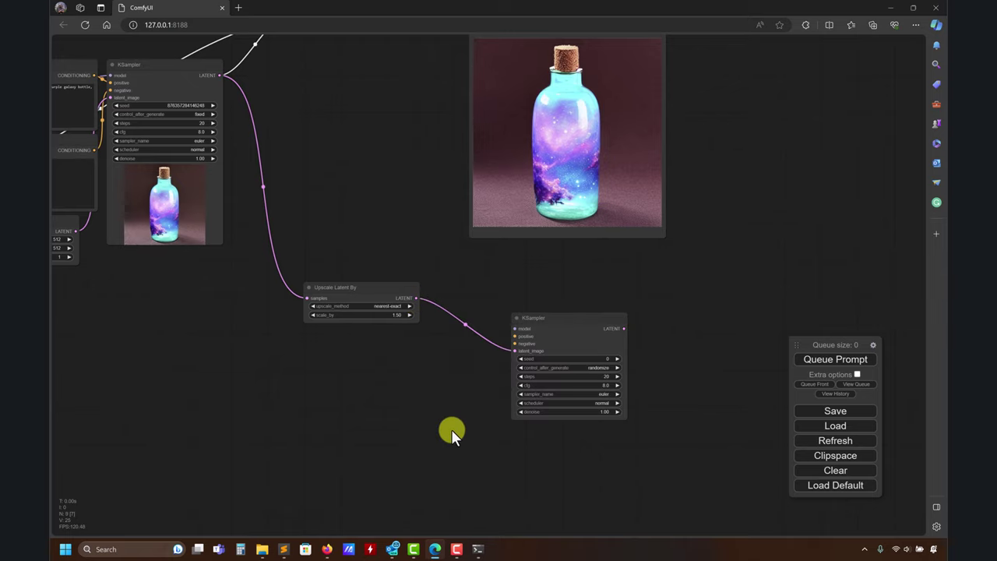
Add a VAE Decode node from the second KSampler's LATENT output and a Preview Image node from its IMAGE output
left_click_drag(449, 431, 265, 385)
left_click_drag(440, 287, 515, 290)
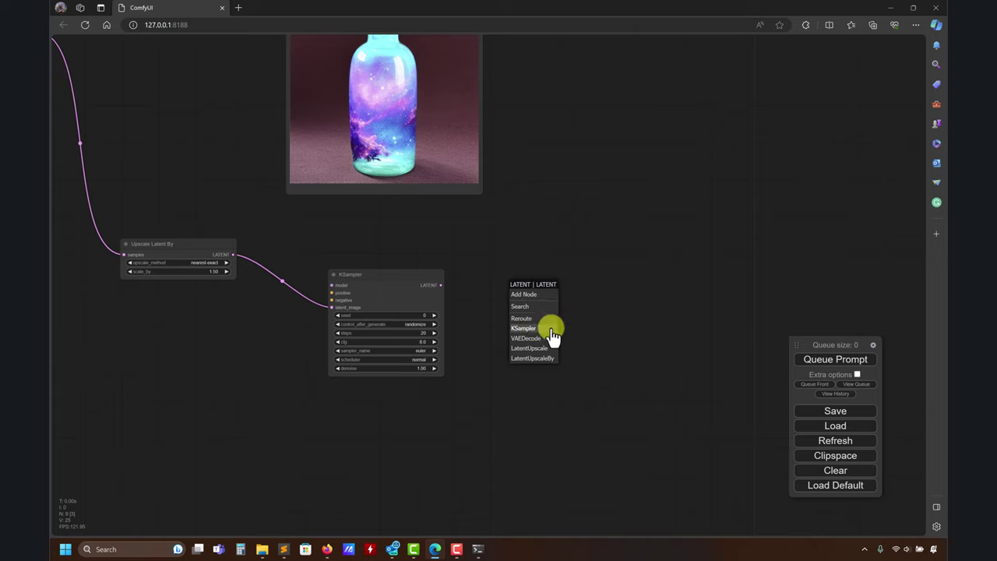
left_click(548, 338)
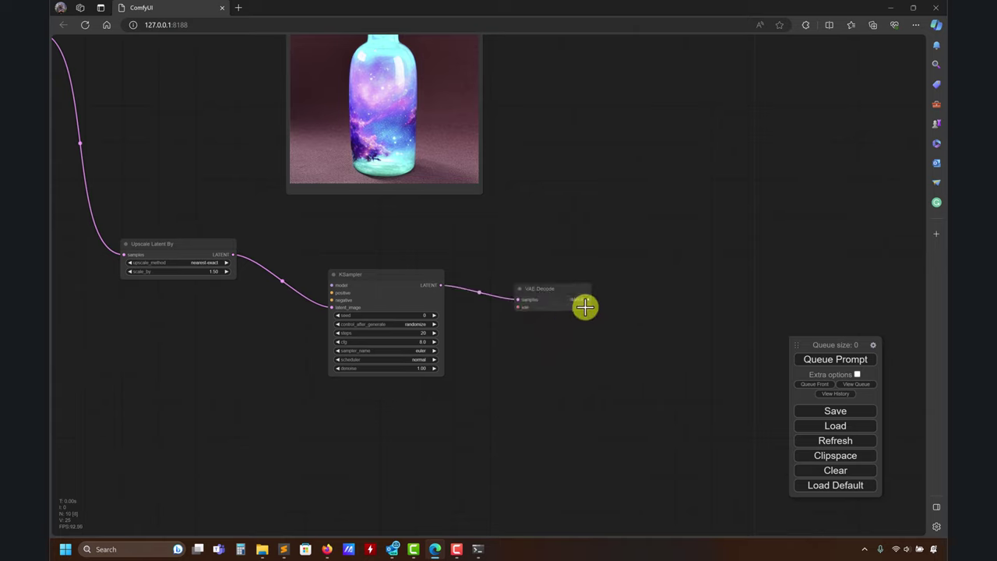
left_click_drag(645, 270, 643, 261)
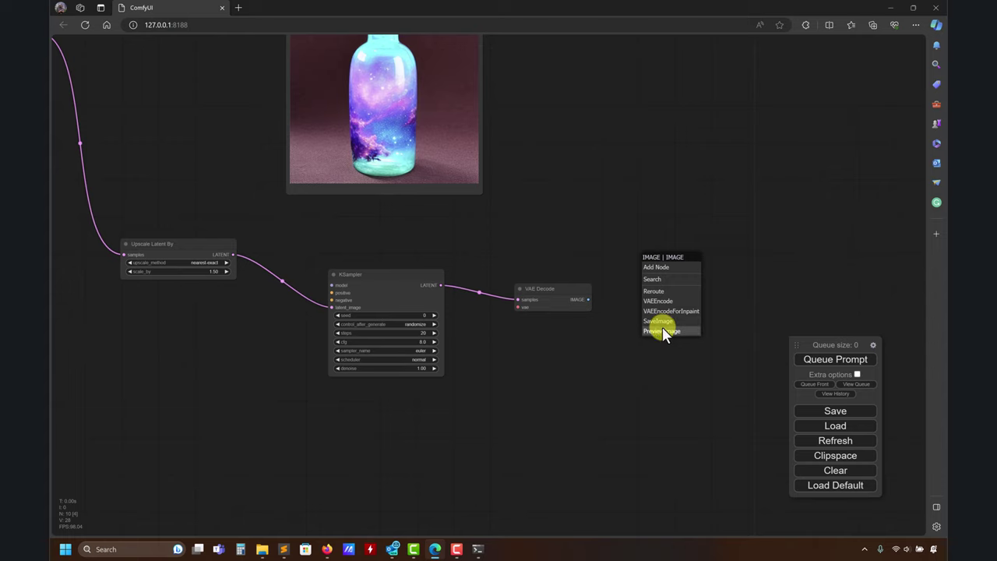
left_click(662, 331)
Connect the new VAE Decode node's vae input to the Load Checkpoint node's VAE output
left_click_drag(501, 394, 568, 405)
left_click_drag(584, 318, 143, 327)
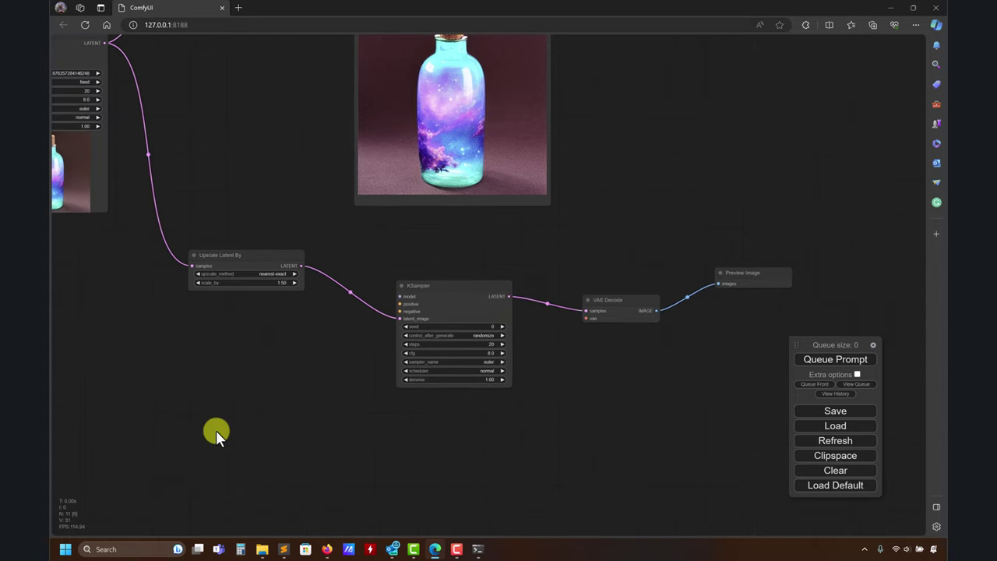
scroll(195, 444, "down", 3)
left_click_drag(195, 444, 464, 436)
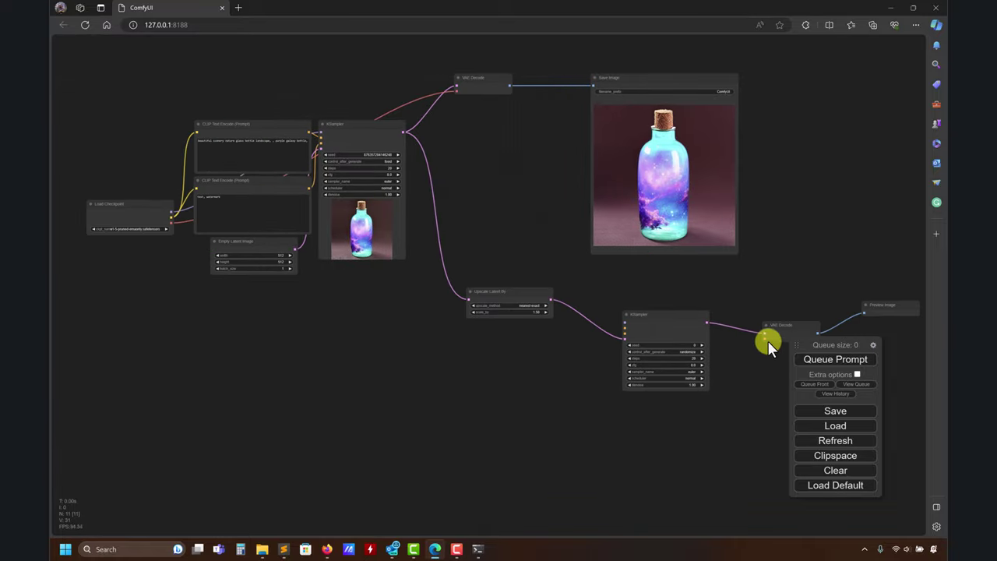
left_click_drag(654, 328, 173, 228)
scroll(148, 390, "right", 5)
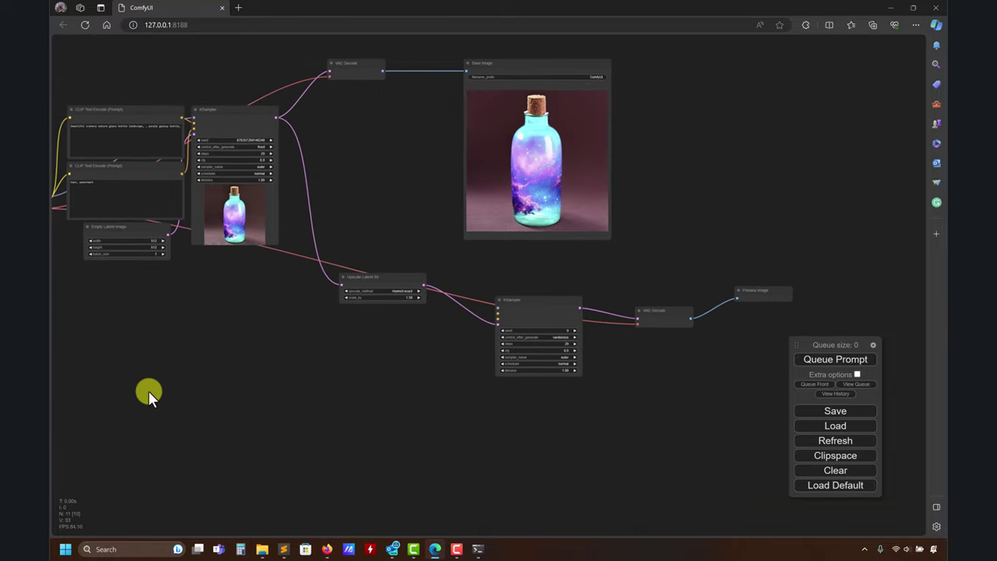
Connect the positive and negative CLIP Text Encode outputs to the second KSampler's positive and negative inputs
scroll(334, 403, "up", 5)
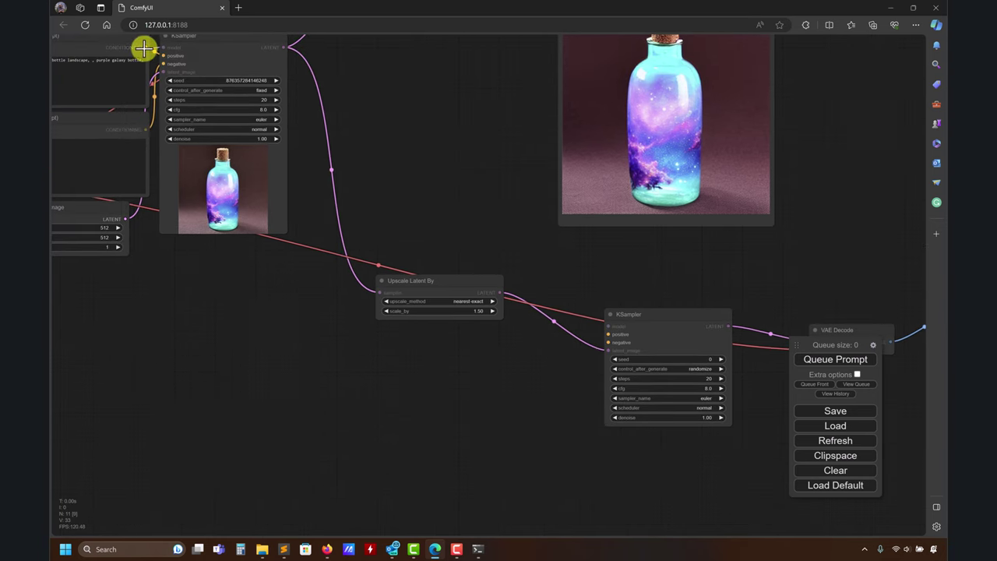
left_click_drag(146, 47, 608, 333)
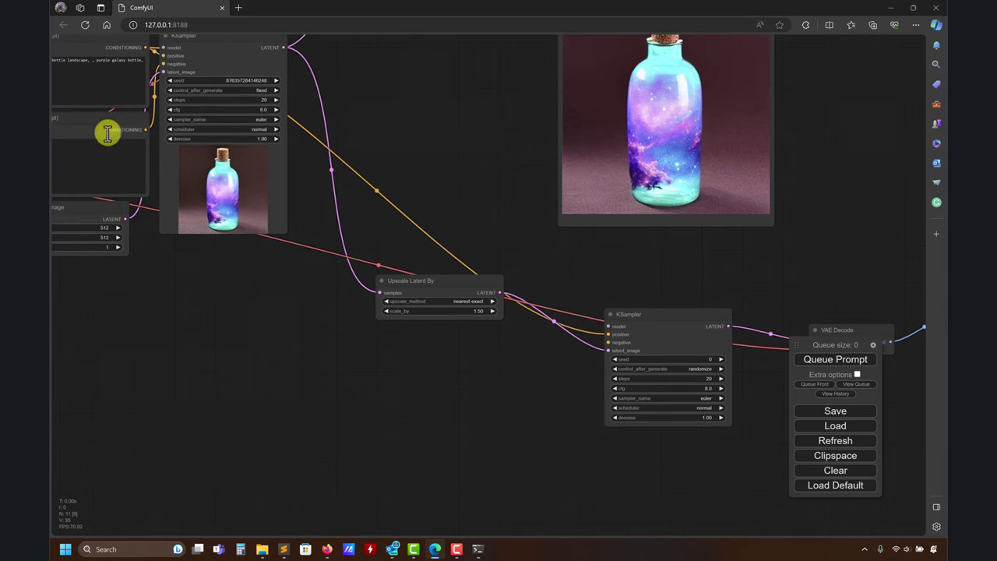
left_click_drag(145, 129, 608, 345)
Move the queue menu off the second KSampler and connect the Load Checkpoint's MODEL output to its model input
left_click_drag(258, 361, 445, 385)
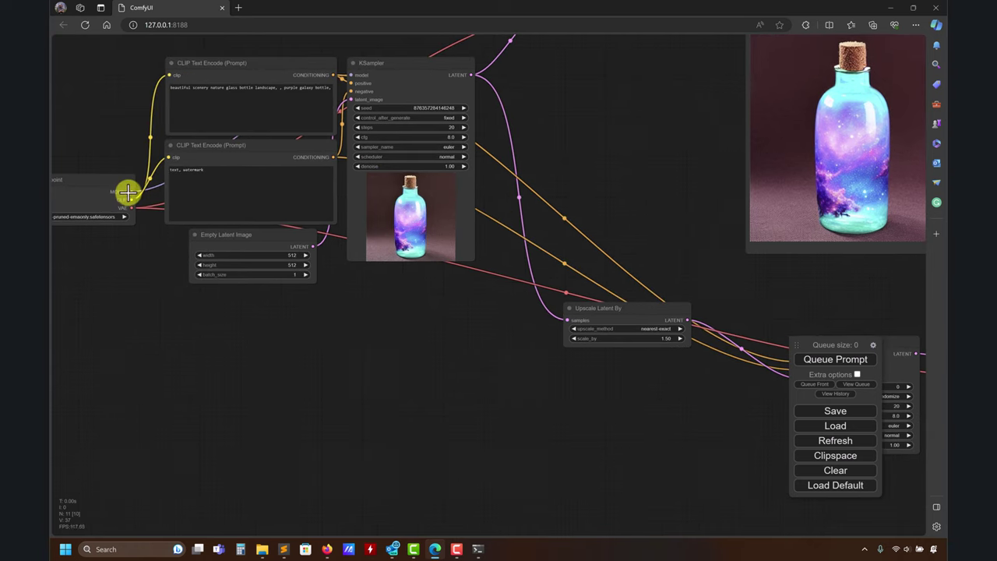
left_click_drag(521, 268, 839, 331)
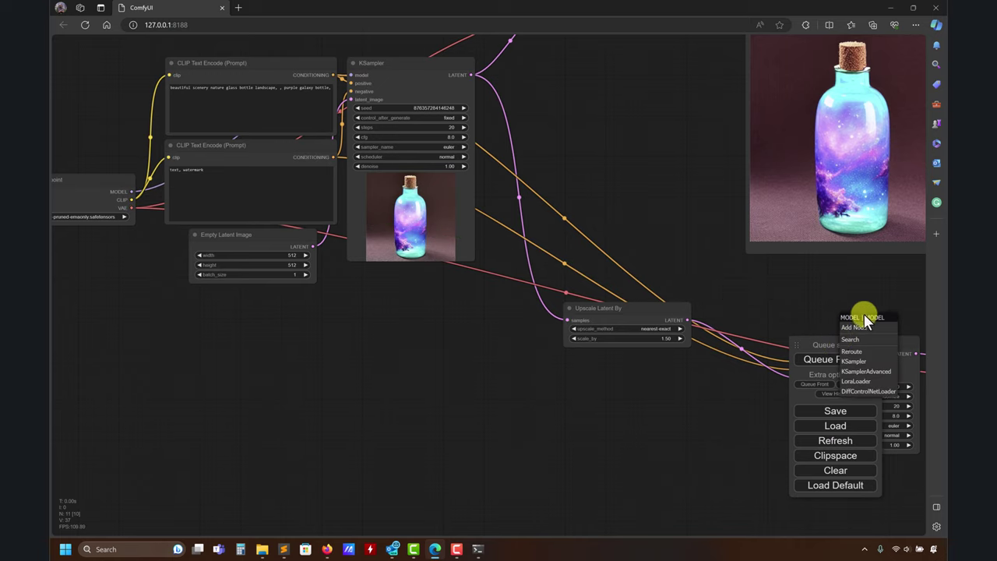
left_click_drag(811, 344, 344, 347)
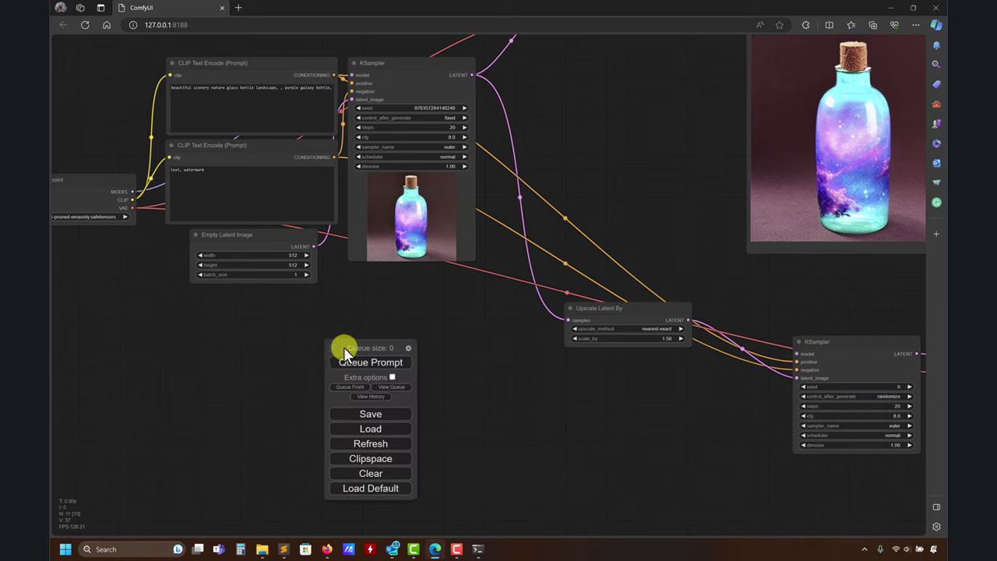
left_click_drag(132, 192, 817, 349)
Queue the prompt to run the extended workflow and follow the second KSampler's preview against the first one
left_click_drag(837, 300, 616, 304)
left_click_drag(384, 155, 545, 260)
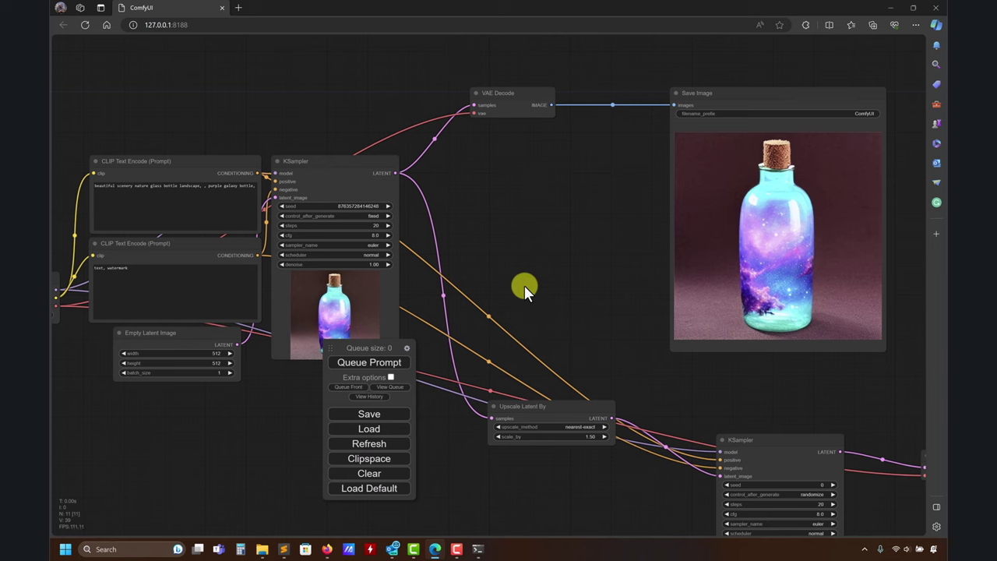
scroll(524, 285, "down", 5)
scroll(524, 285, "right", 5)
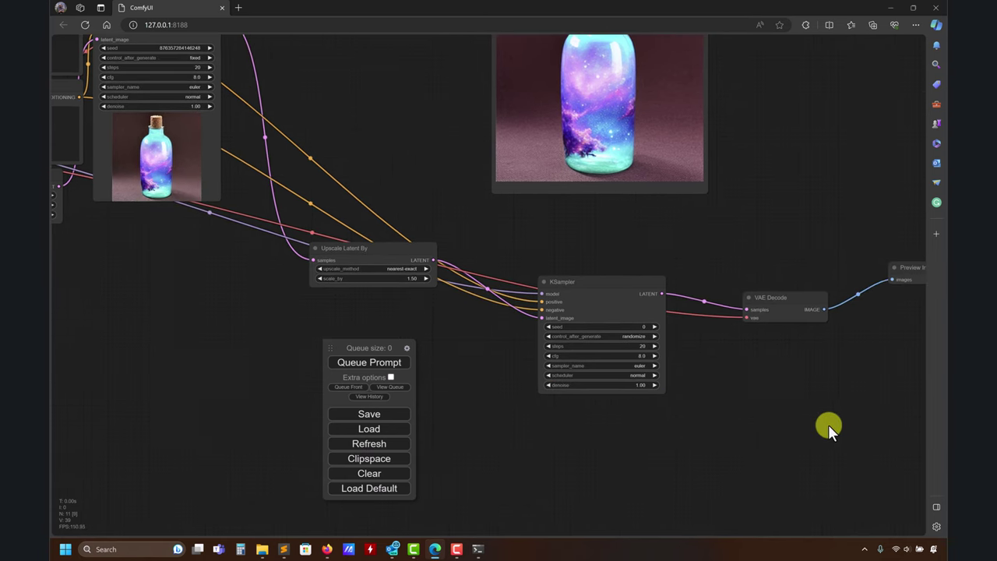
left_click_drag(828, 424, 835, 366)
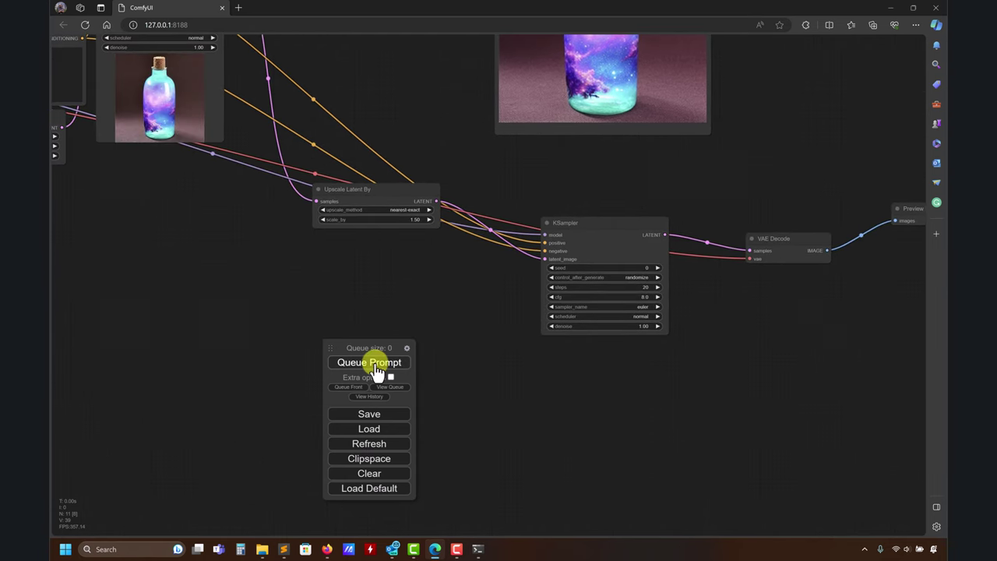
left_click(370, 363)
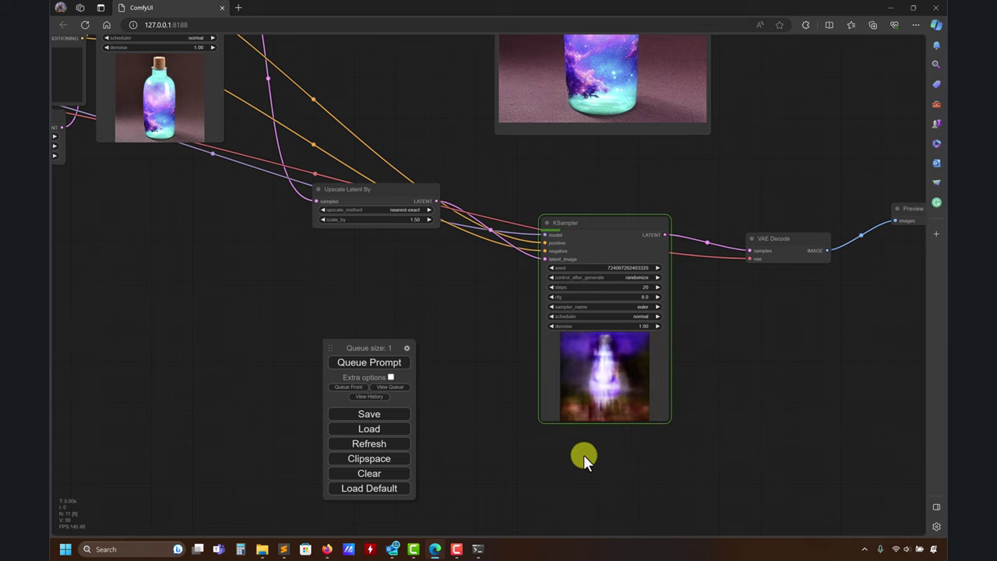
left_click_drag(583, 454, 594, 423)
left_click_drag(371, 172, 394, 207)
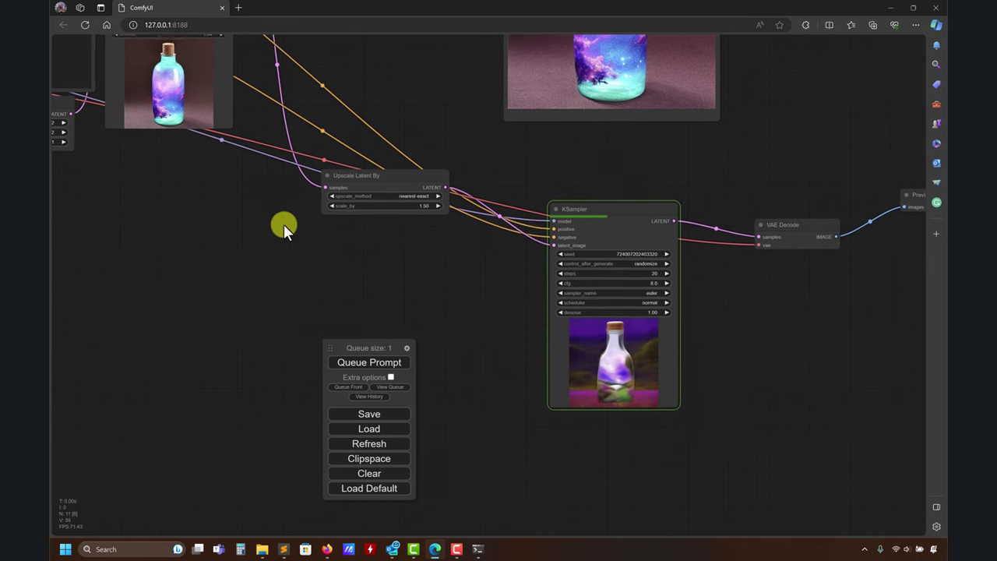
left_click_drag(284, 224, 354, 264)
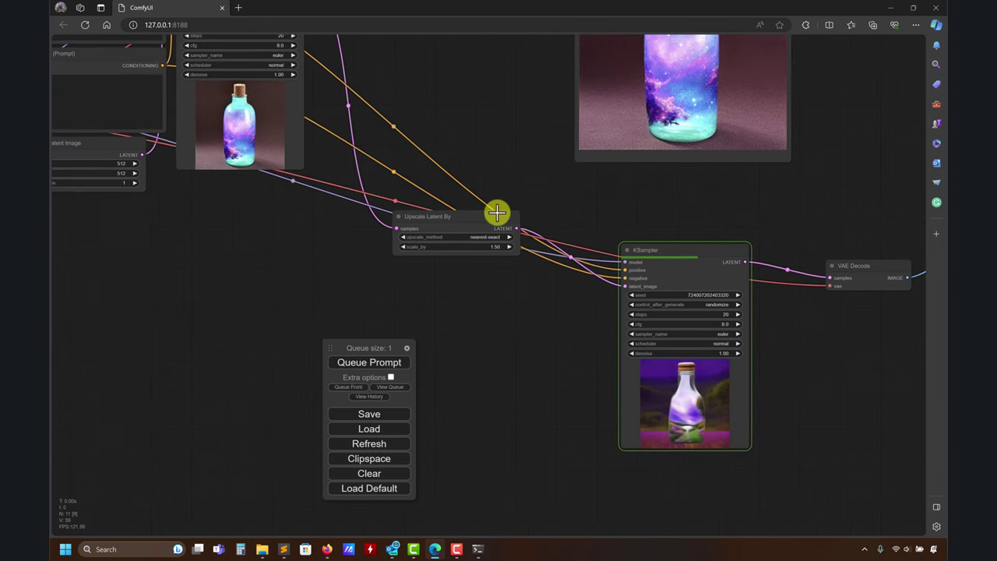
left_click_drag(400, 238, 434, 316)
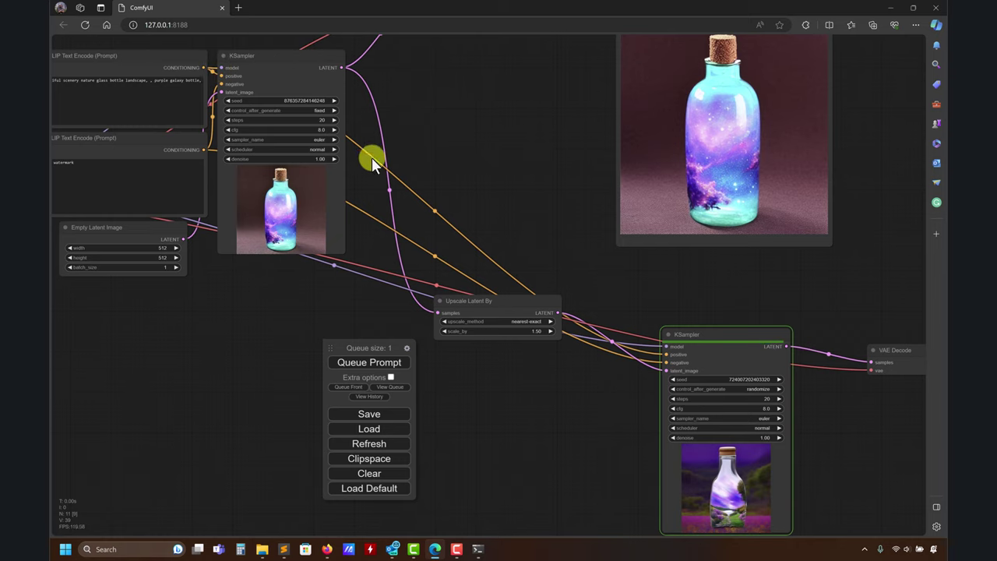
left_click_drag(505, 367, 359, 244)
left_click_drag(588, 269, 744, 413)
left_click(242, 52)
key("ctrl+c")
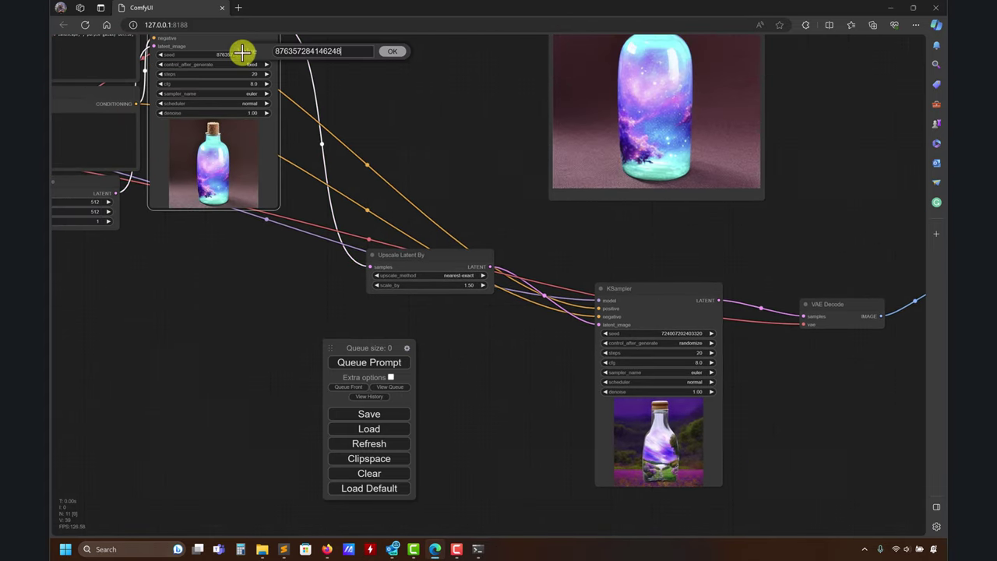
left_click(397, 55)
left_click(708, 342)
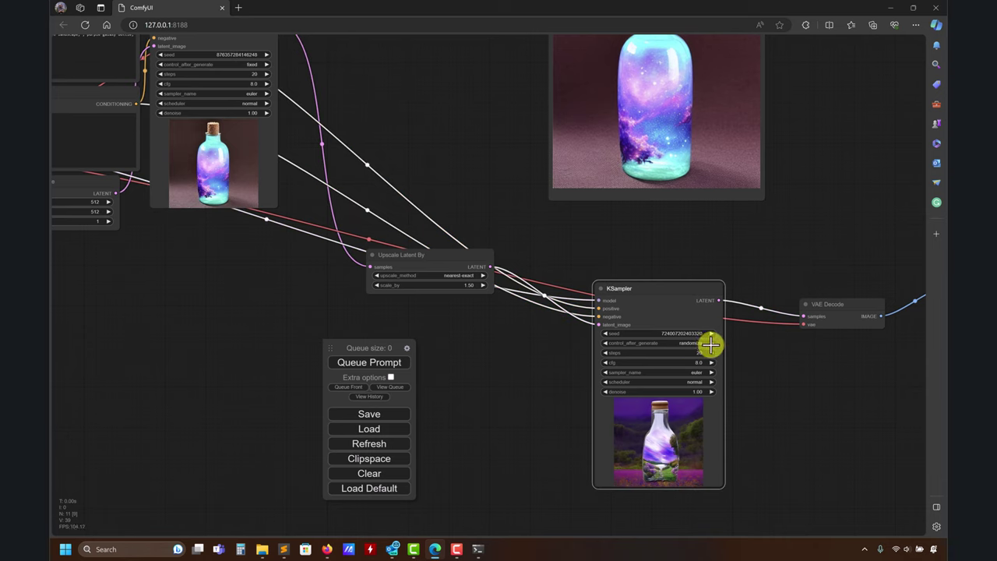
left_click(690, 345)
left_click(692, 345)
left_click(672, 333)
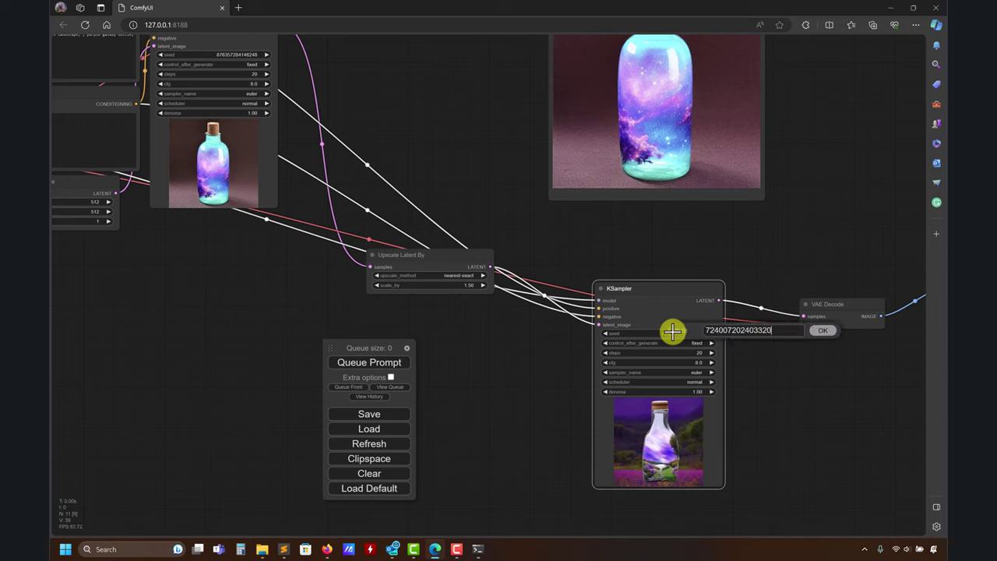
left_click_drag(753, 330, 794, 330)
left_click(771, 334)
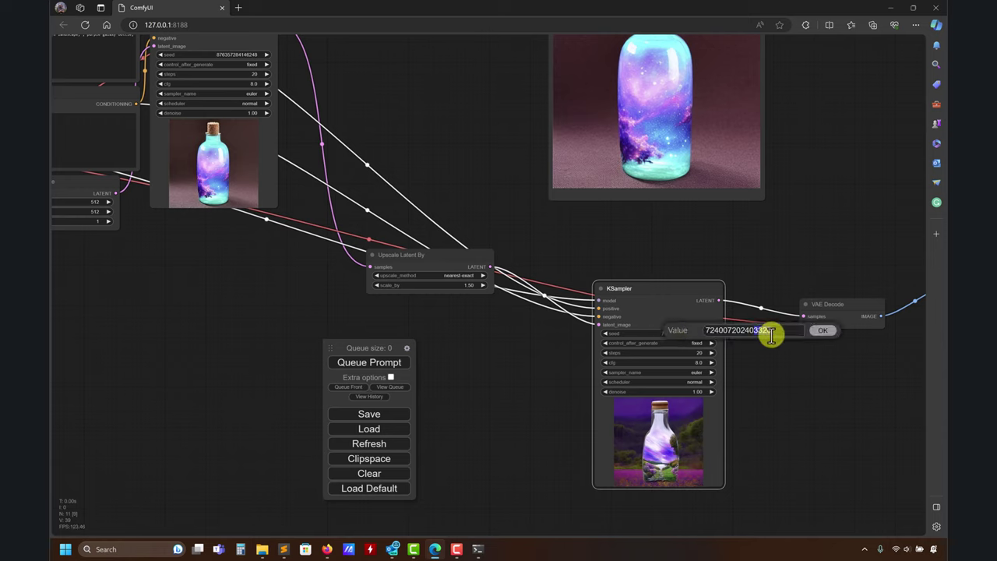
double_click(777, 332)
key("ctrl+v")
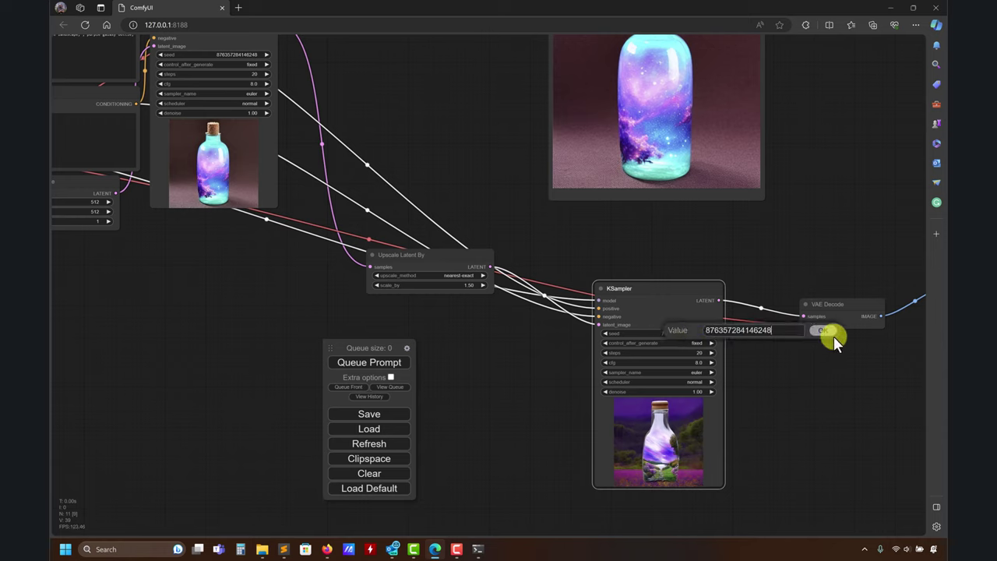
left_click(824, 331)
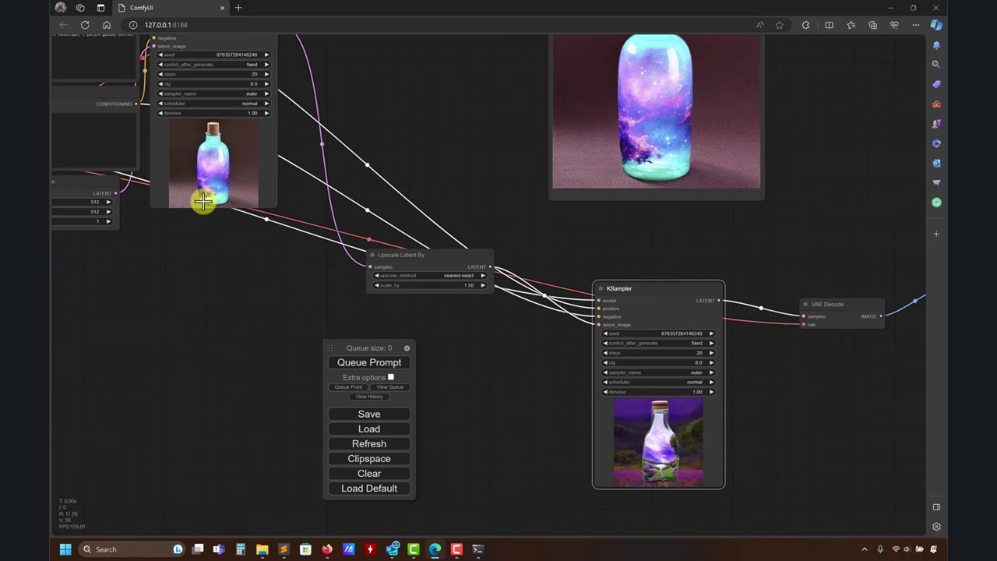
Queue the prompt again with the matching seeds and move the queue menu away from the nodes while it runs
left_click(379, 363)
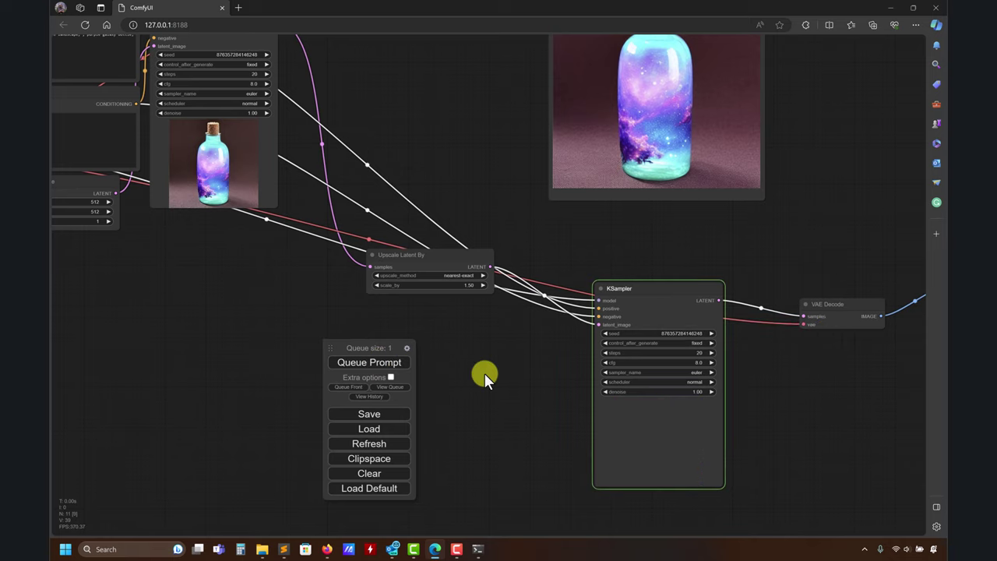
left_click_drag(484, 373, 383, 326)
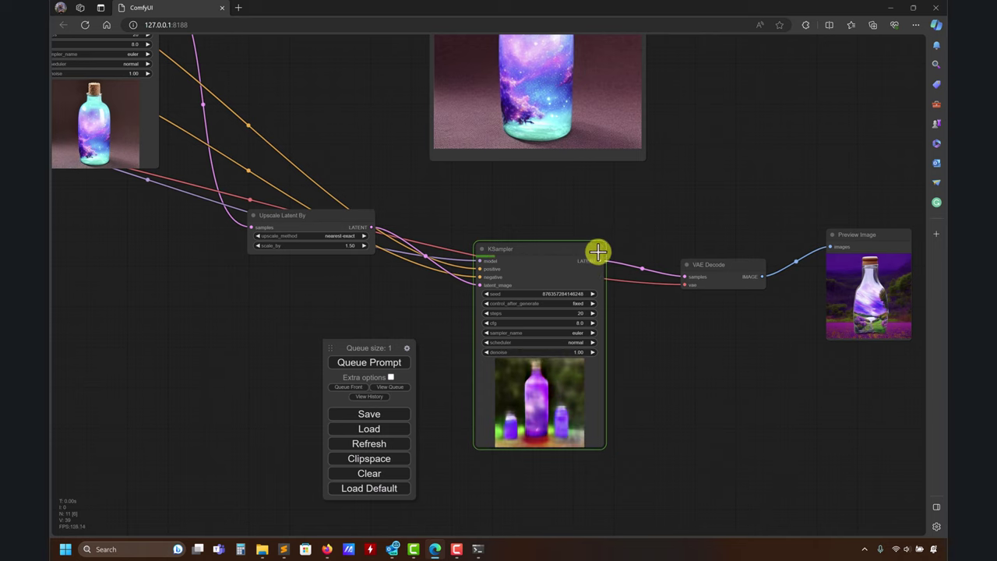
left_click_drag(680, 401, 673, 378)
left_click_drag(378, 352, 333, 327)
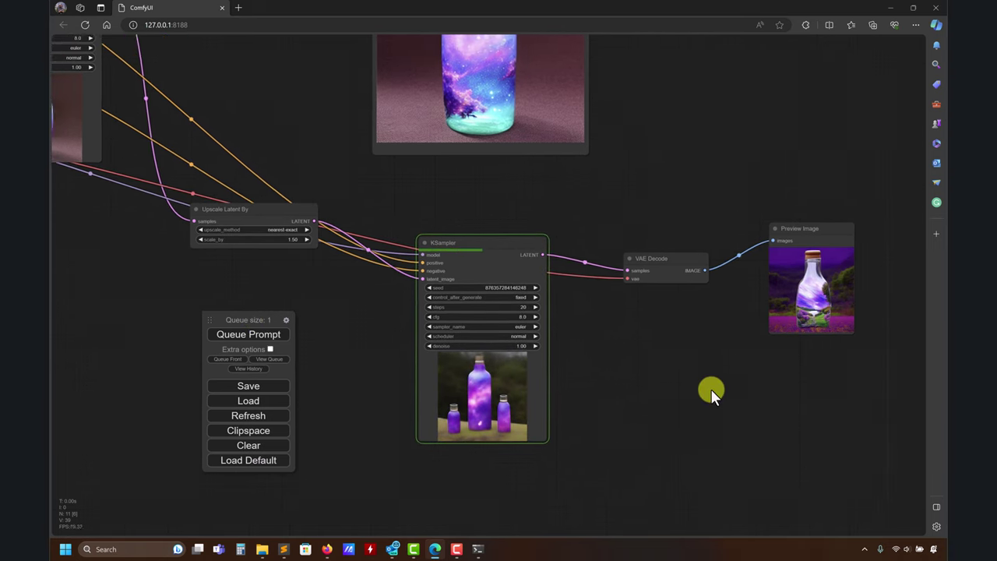
left_click_drag(756, 371, 712, 421)
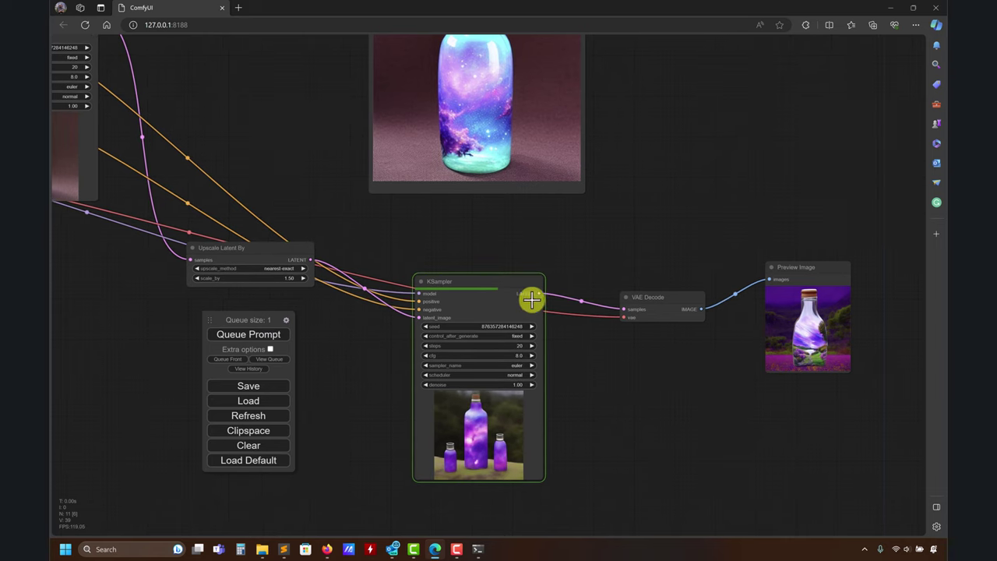
left_click_drag(372, 321, 449, 295)
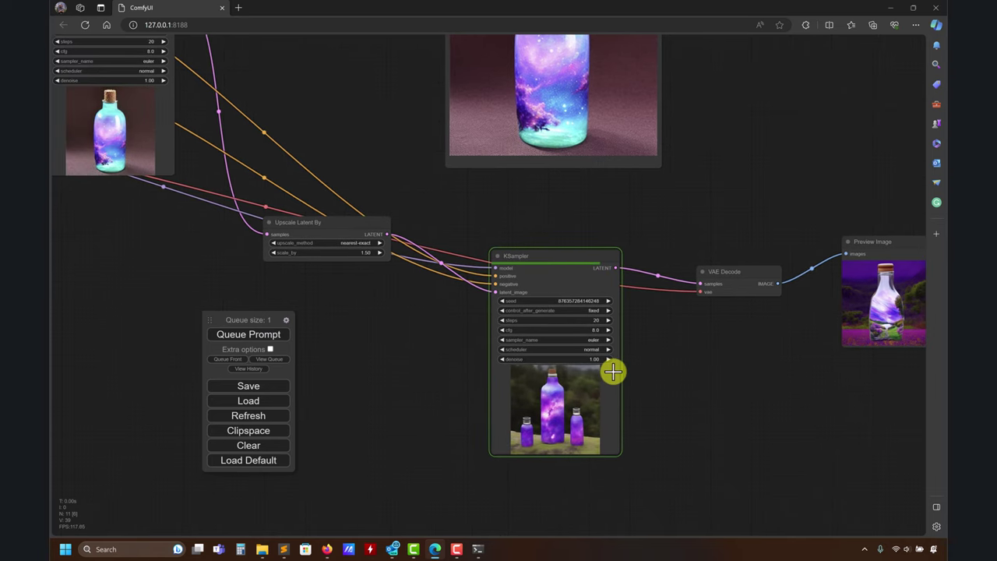
left_click_drag(687, 411, 608, 413)
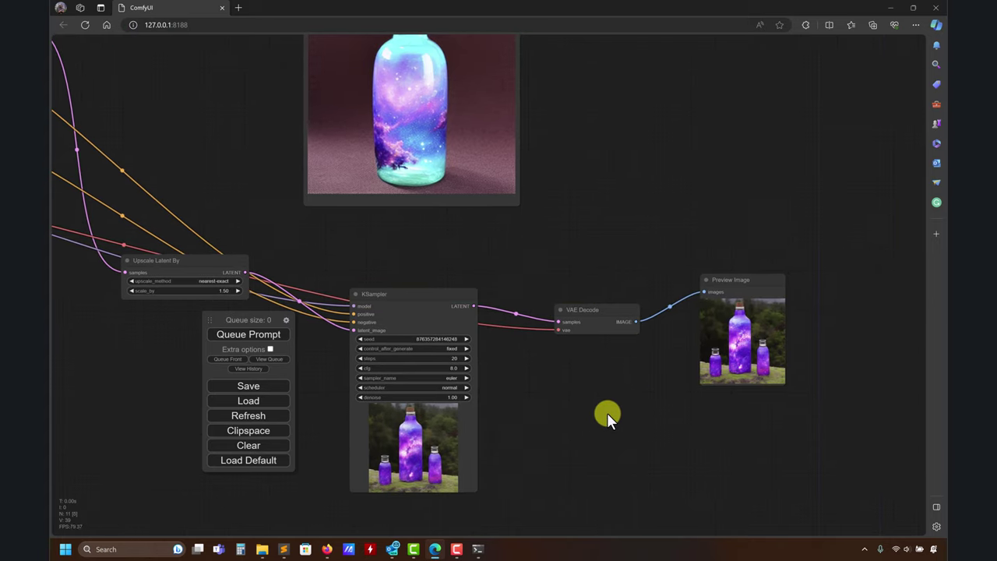
Place the Preview Image node beside the Save Image node and enlarge it to compare both bottle images
left_click_drag(740, 283, 597, 71)
left_click_drag(708, 197, 711, 289)
left_click_drag(597, 167, 577, 60)
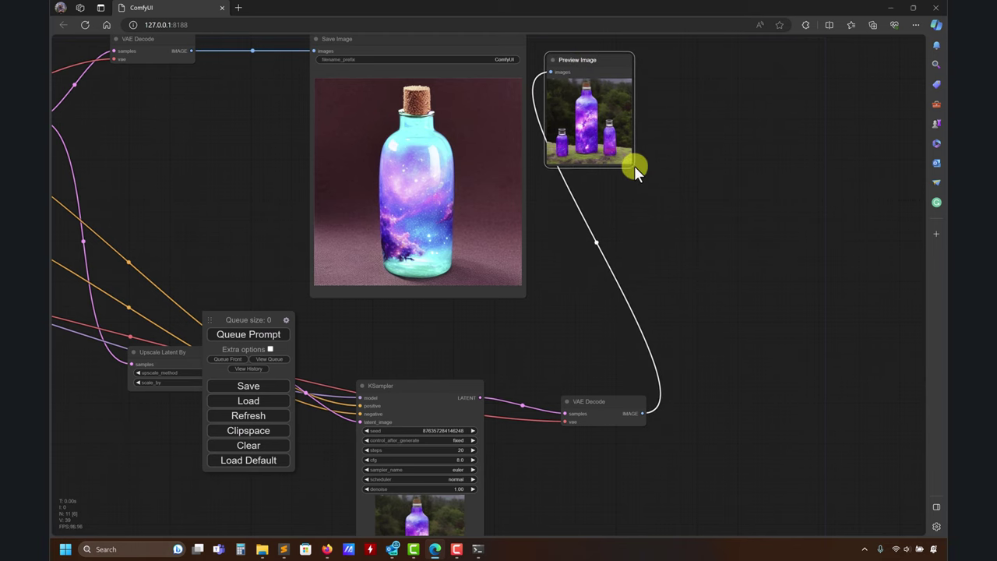
left_click_drag(634, 165, 776, 329)
left_click_drag(768, 394, 785, 443)
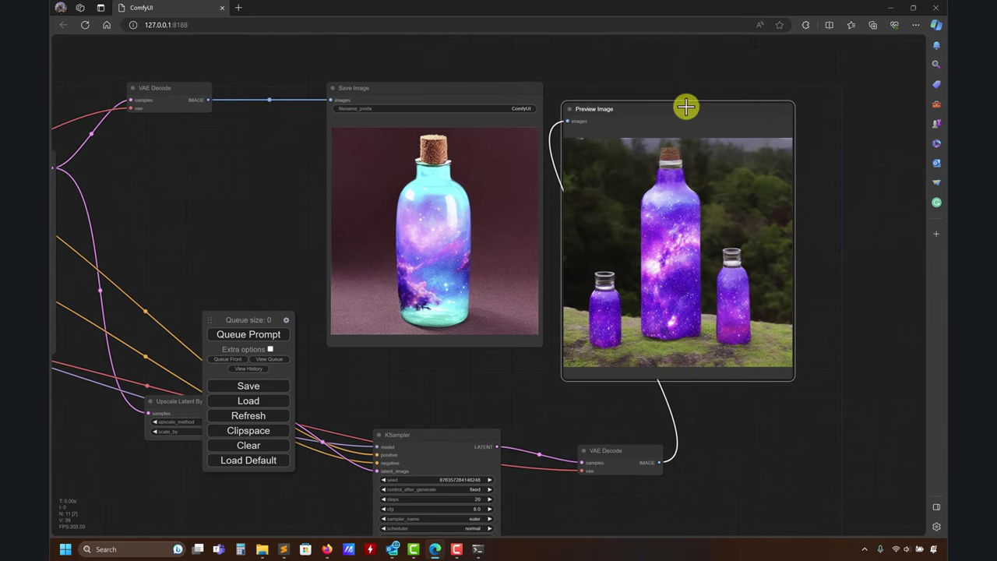
left_click_drag(685, 106, 683, 80)
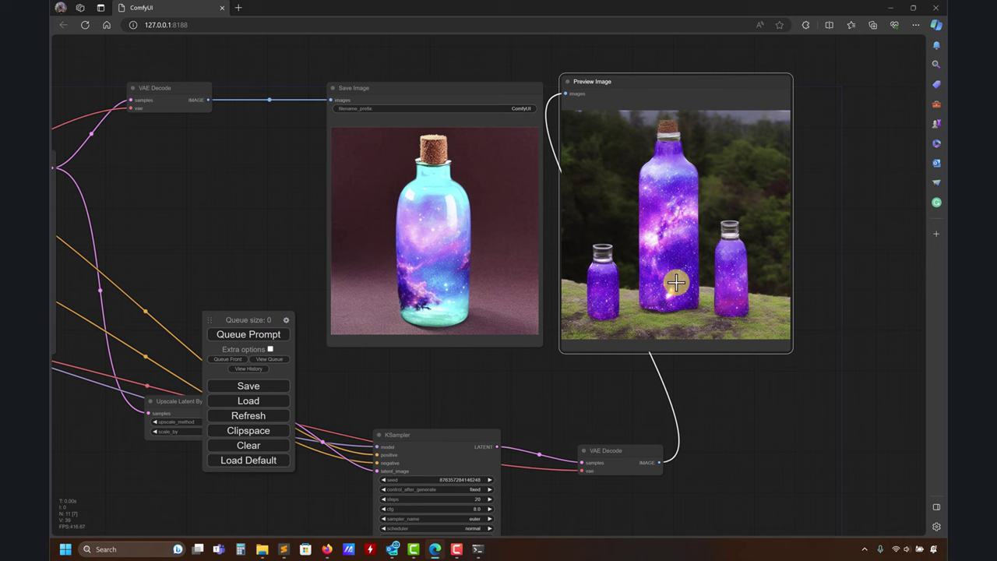
left_click_drag(696, 374, 707, 357)
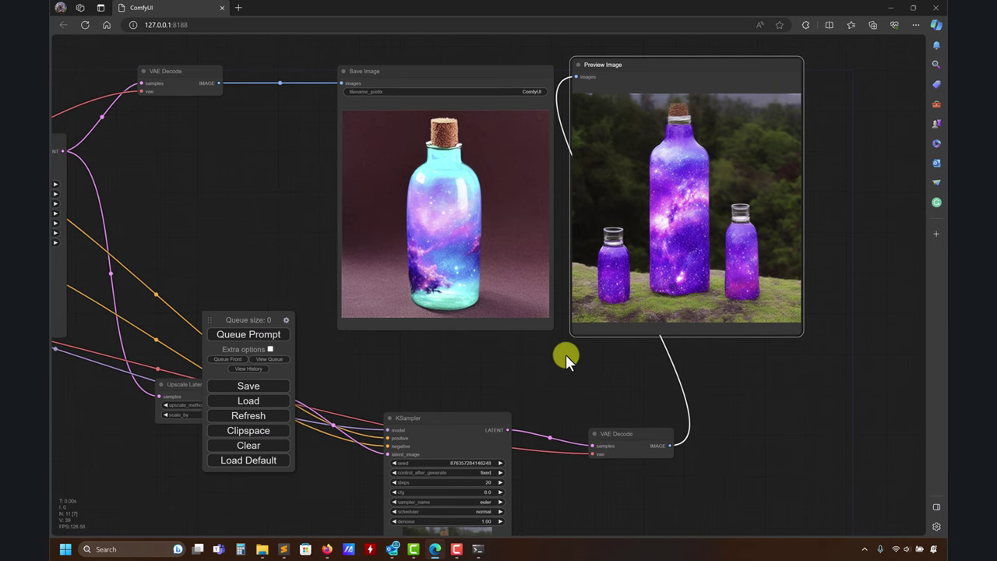
left_click_drag(565, 354, 634, 371)
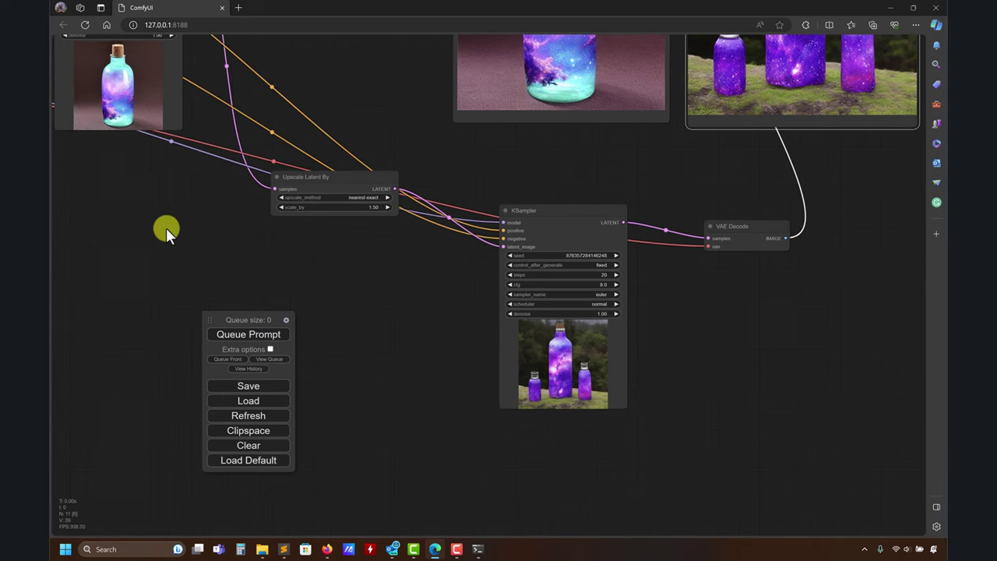
Set the second KSampler's denoise to 0.1
left_click_drag(166, 232, 545, 367)
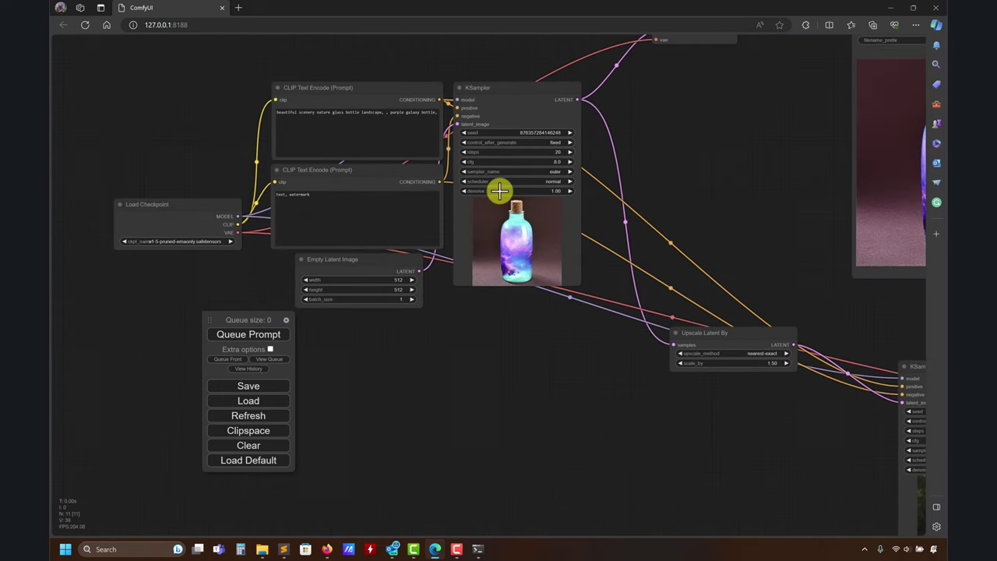
left_click_drag(537, 382, 539, 338)
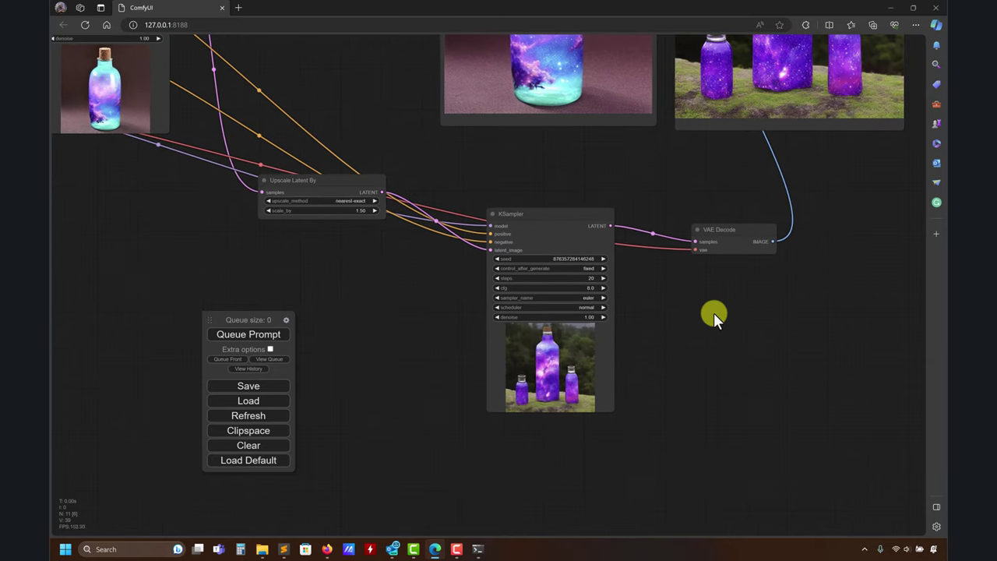
left_click_drag(714, 312, 697, 341)
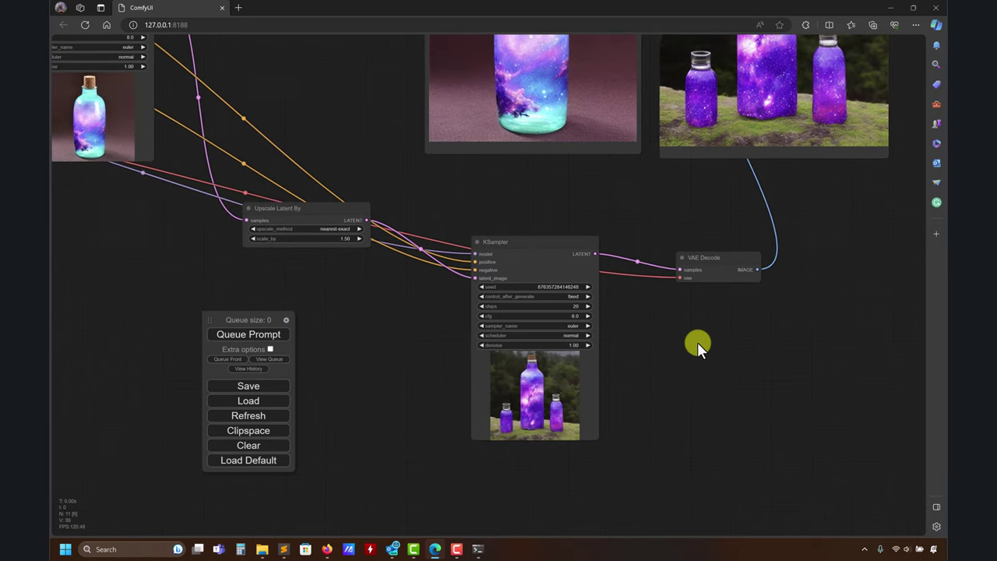
left_click_drag(703, 359, 631, 404)
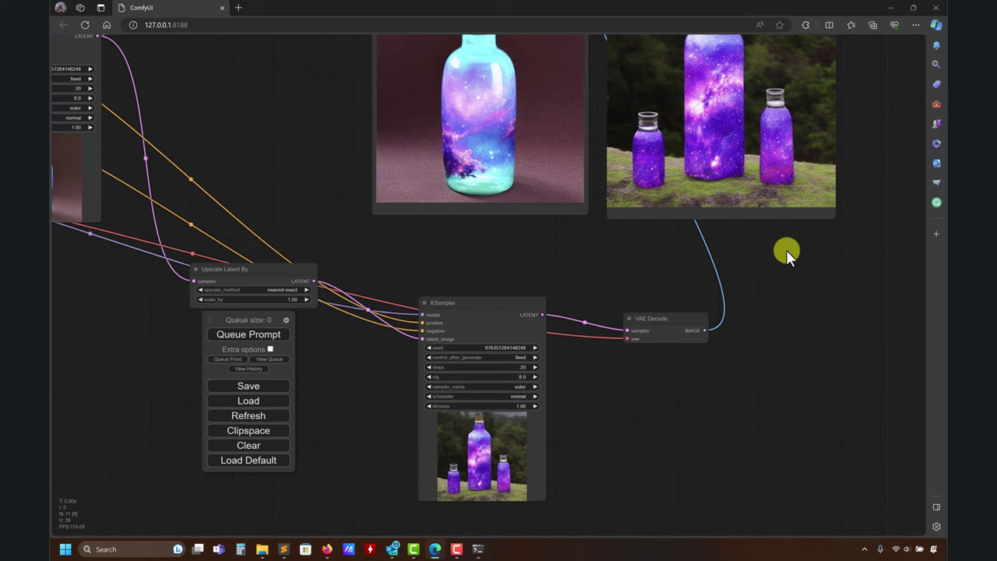
left_click_drag(786, 250, 304, 92)
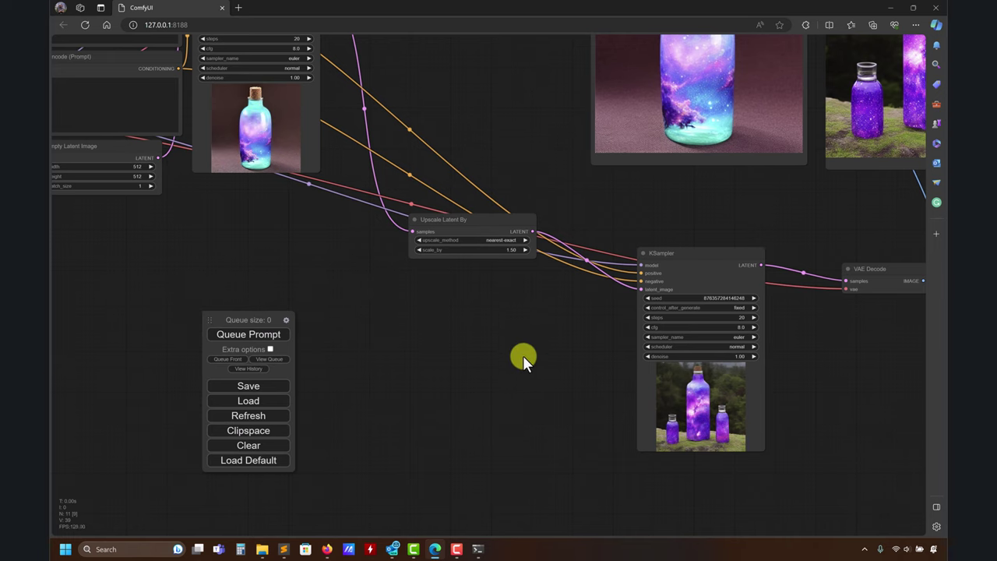
scroll(522, 355, "right", 3)
left_click(593, 304)
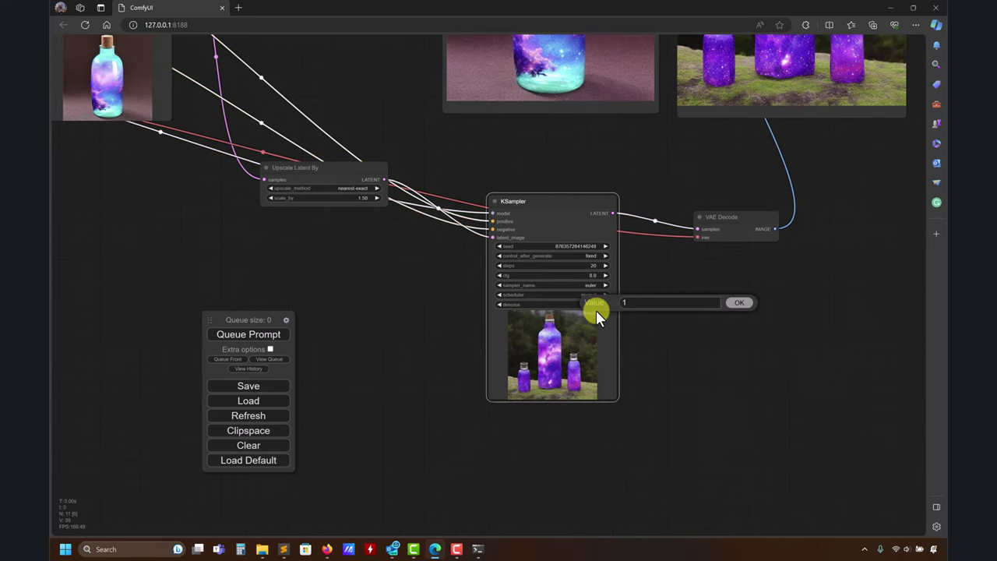
type("0.1")
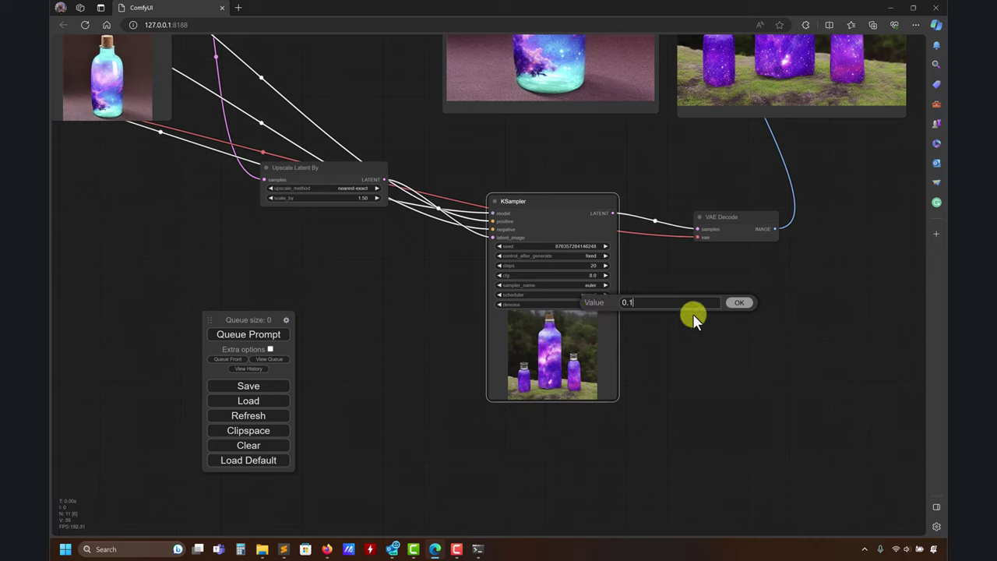
left_click(739, 306)
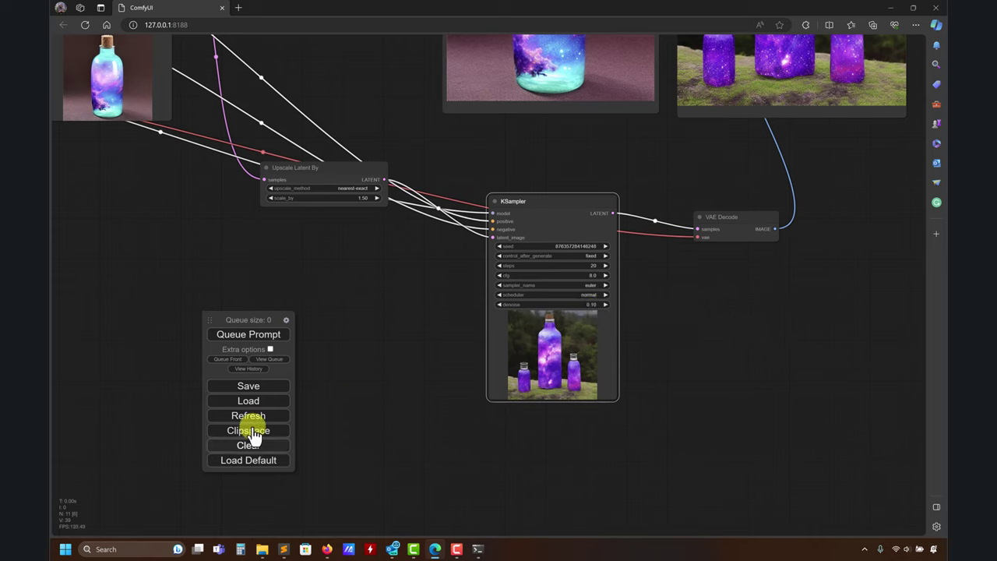
Queue the prompt with the reduced denoise and enlarge the Preview Image node to compare its bottle with the original
left_click(241, 340)
left_click_drag(879, 361, 802, 394)
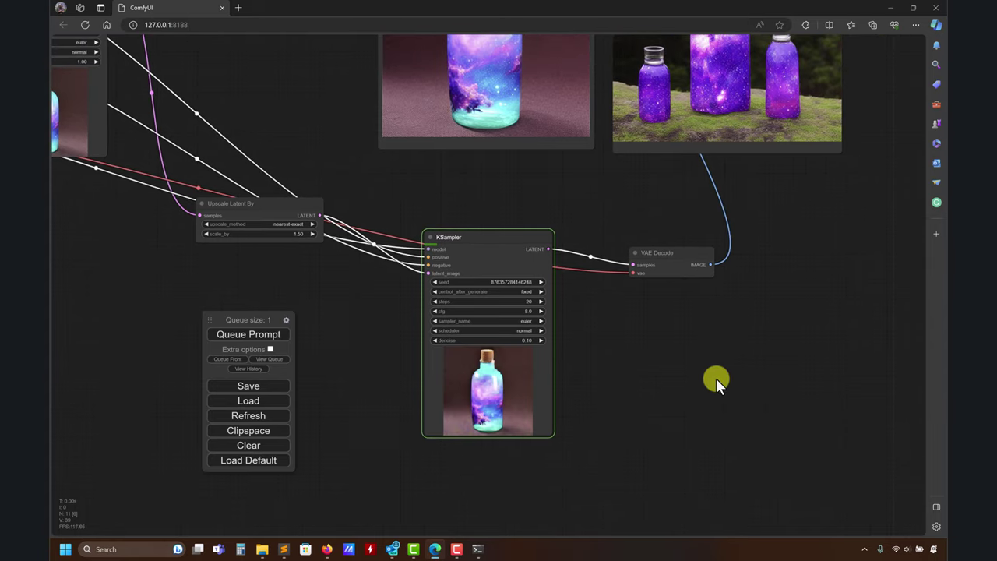
left_click_drag(713, 378, 677, 385)
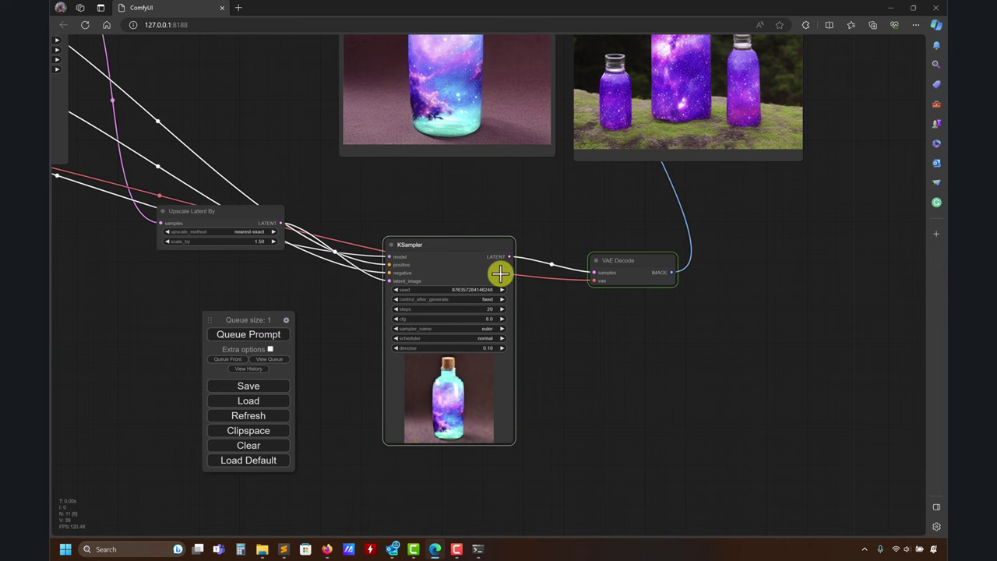
left_click_drag(536, 341, 493, 438)
left_click_drag(601, 352, 675, 282)
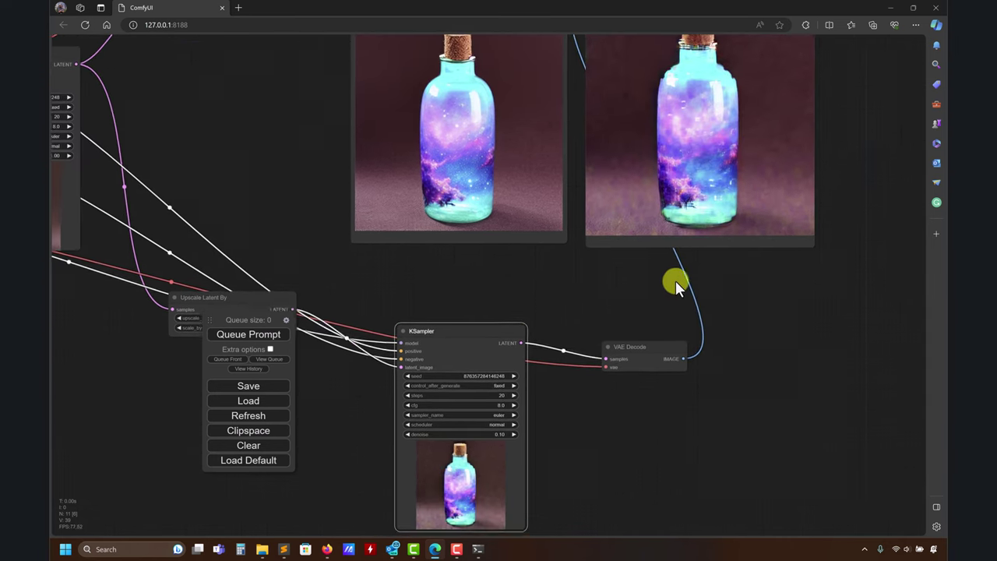
left_click_drag(597, 415, 569, 482)
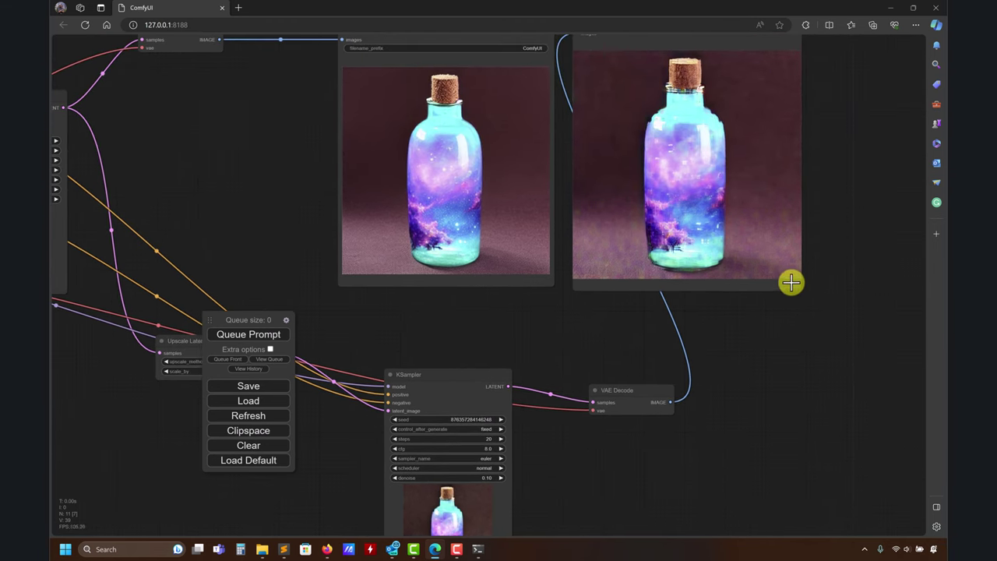
left_click_drag(797, 285, 852, 339)
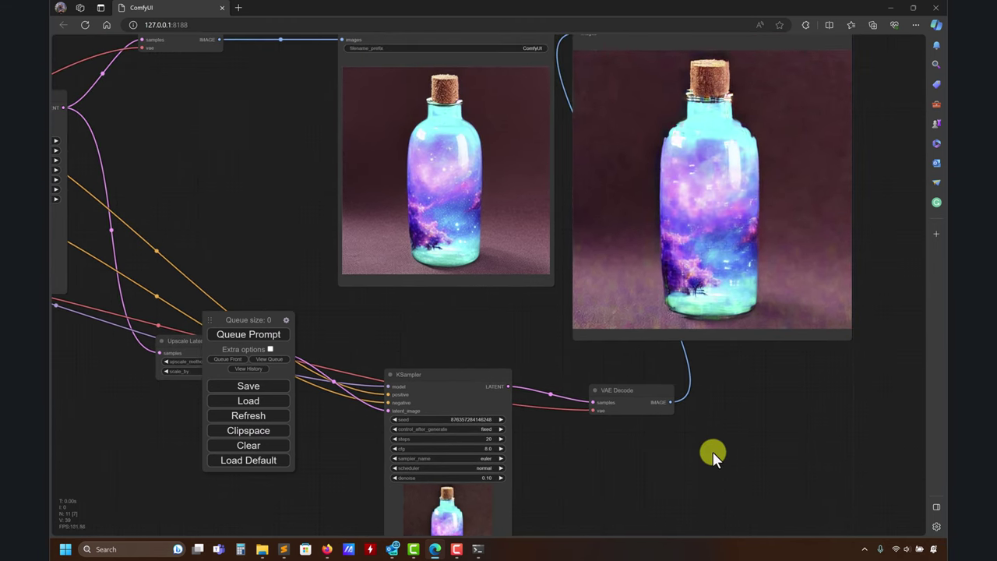
Raise the second KSampler's denoise to 0.5
left_click_drag(712, 451, 775, 338)
left_click(536, 386)
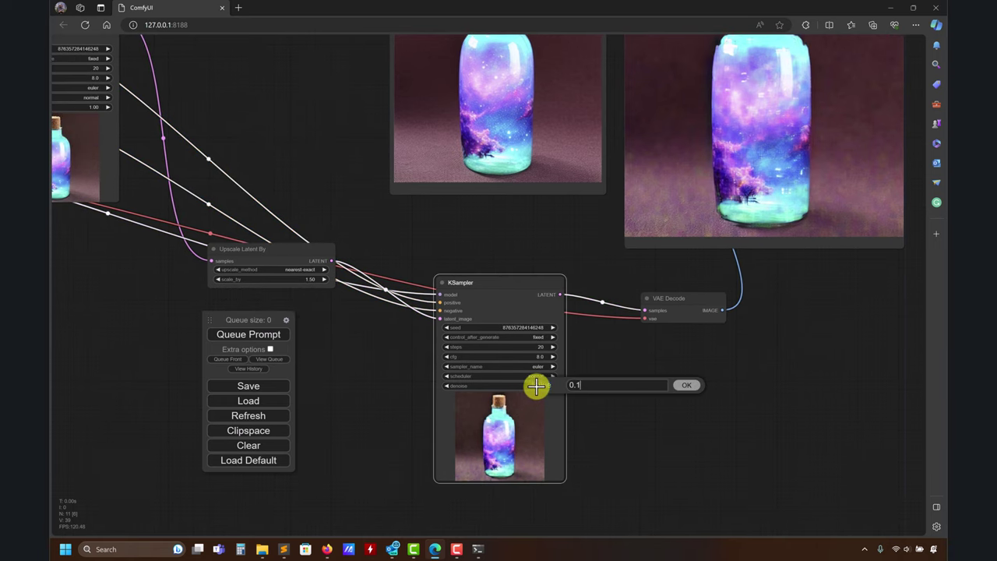
left_click(594, 385)
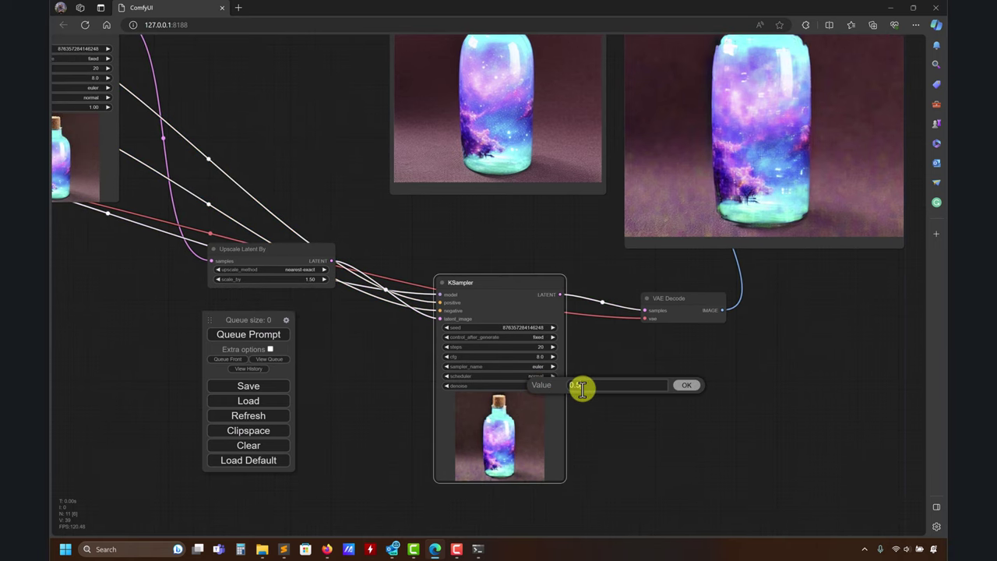
type("0.5")
left_click(688, 386)
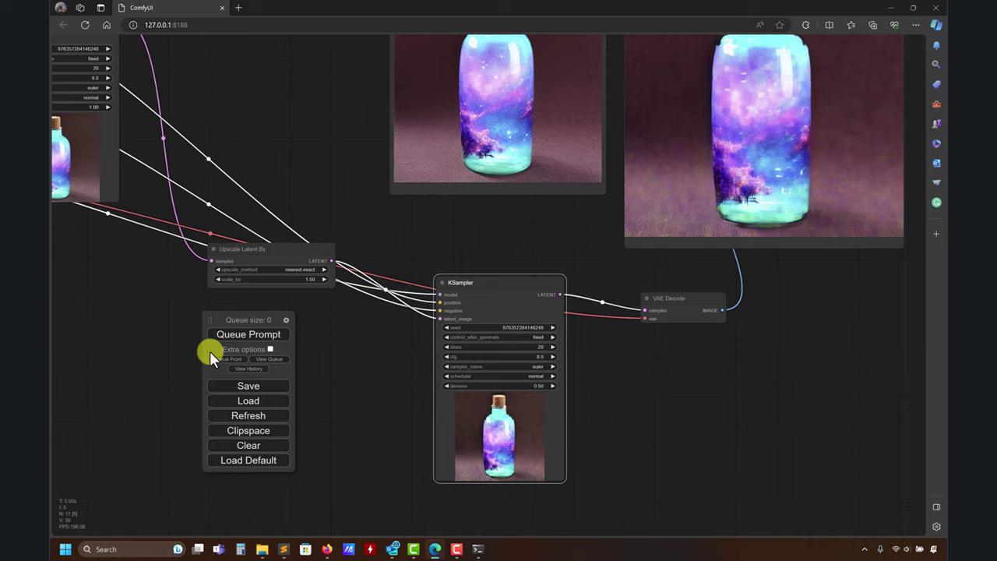
Queue the prompt with the raised denoise and shift the Preview Image node further away from the Save Image node
left_click(270, 340)
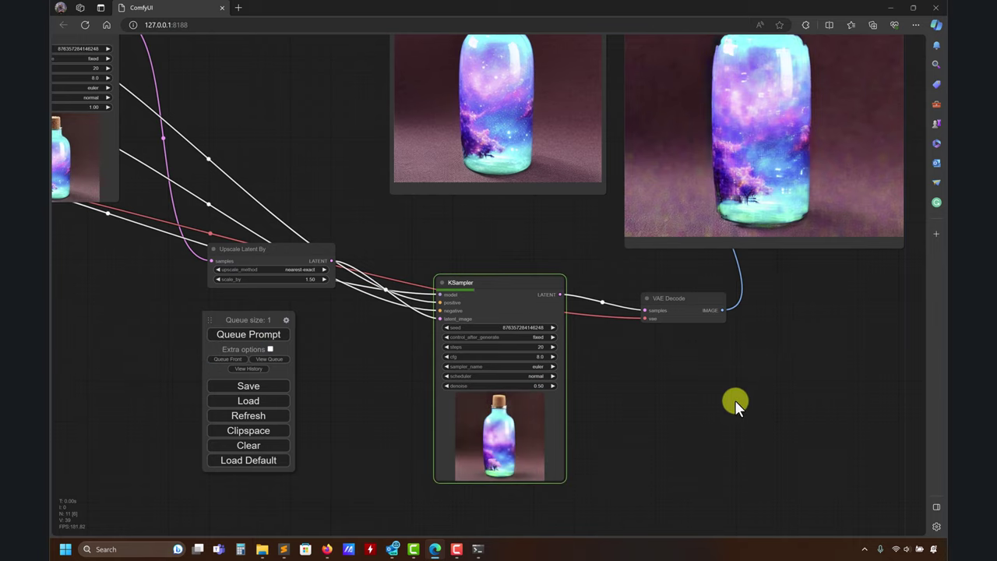
left_click_drag(734, 399, 676, 410)
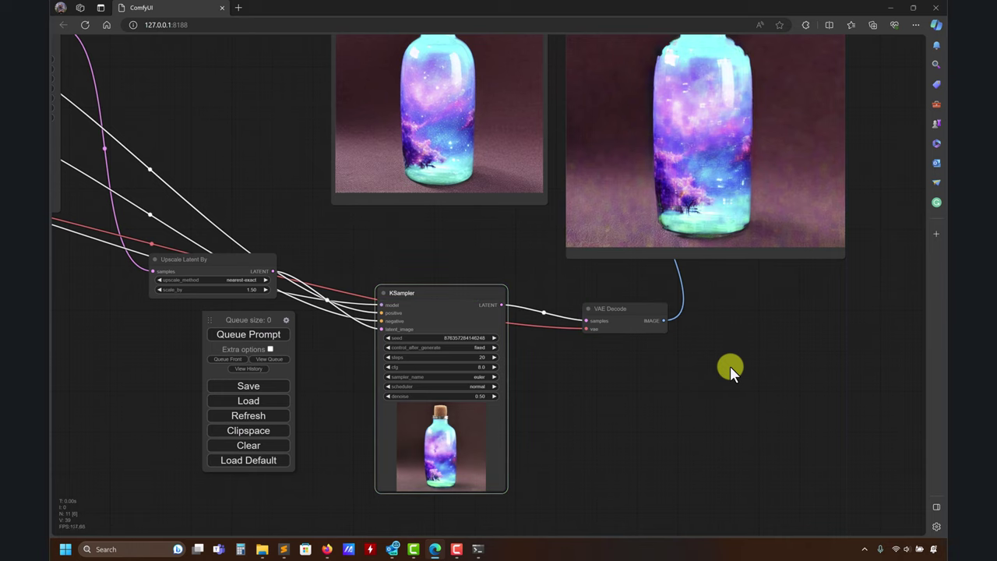
left_click_drag(730, 366, 637, 469)
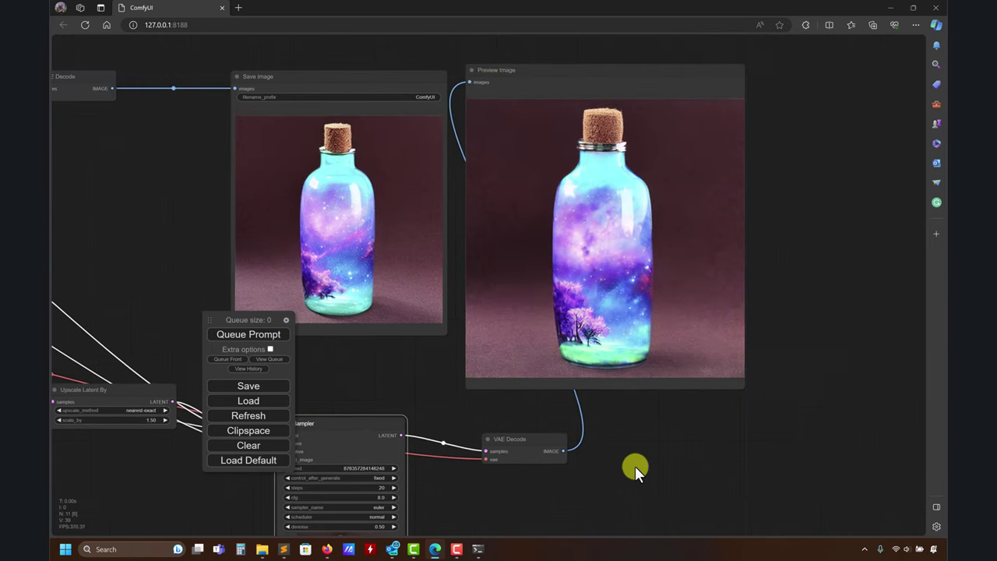
left_click_drag(713, 184, 729, 167)
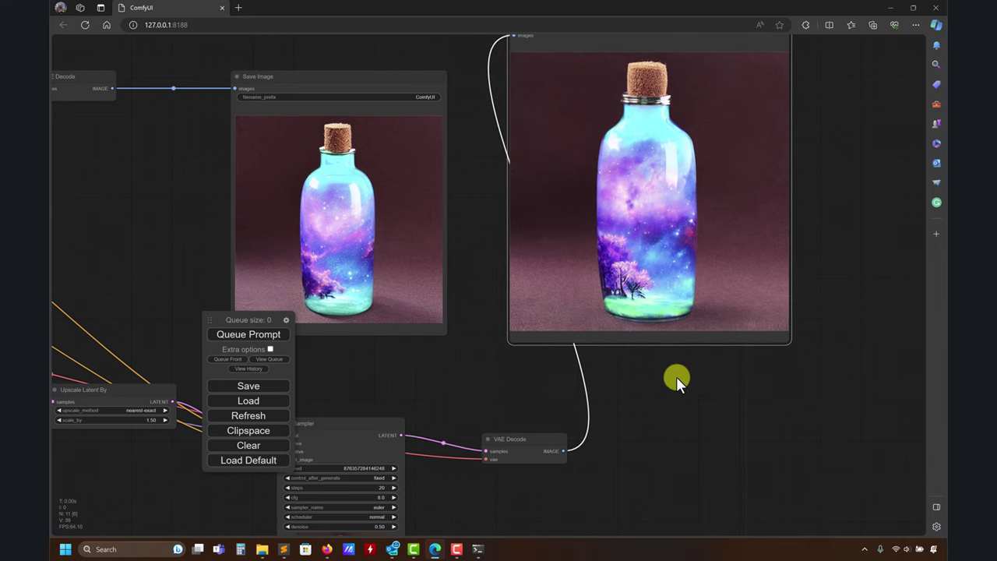
Enlarge the Preview Image and Save Image nodes and place them side by side above the second sampling branch
left_click_drag(676, 376, 794, 190)
scroll(756, 285, "down", 4)
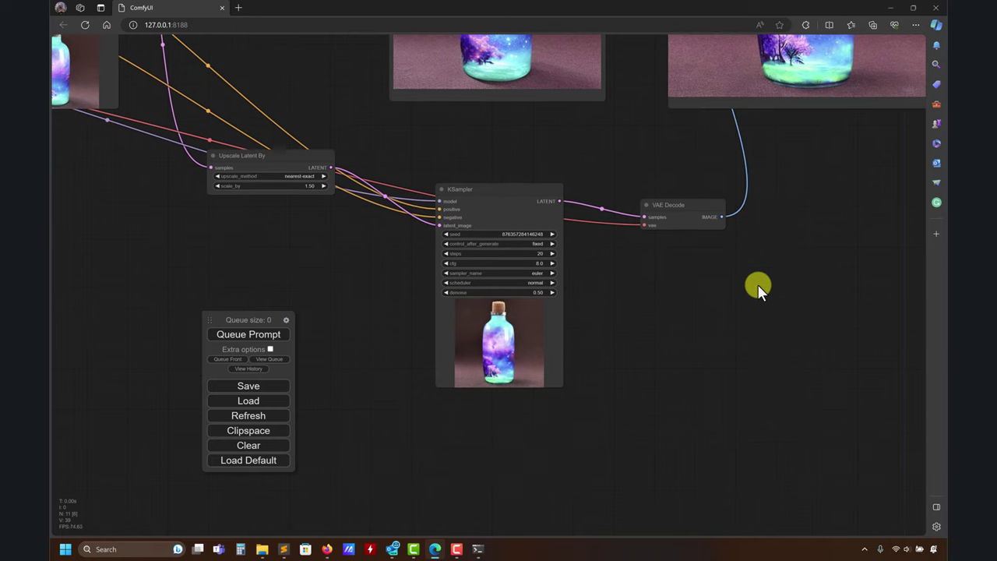
left_click_drag(697, 308, 546, 418)
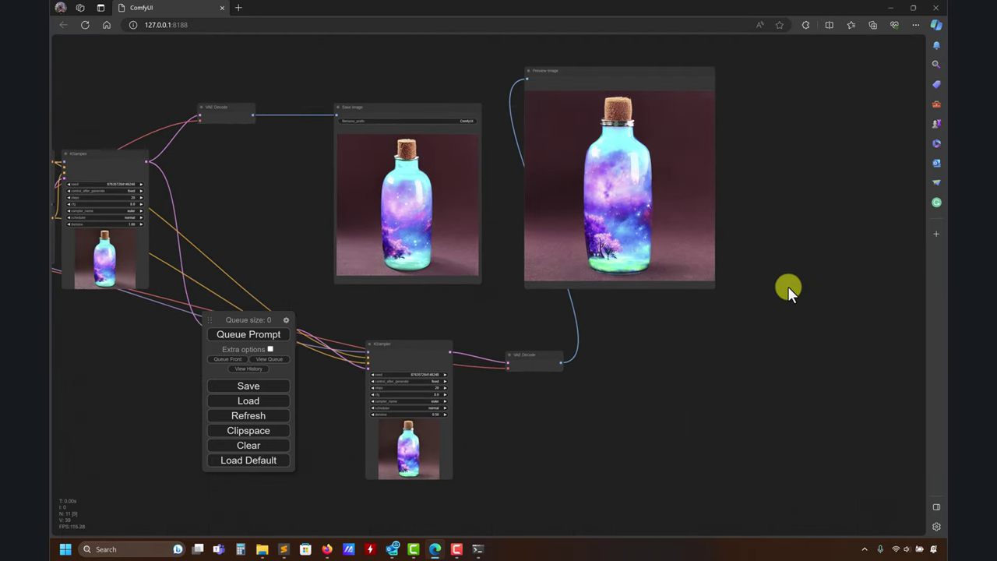
left_click_drag(713, 288, 890, 438)
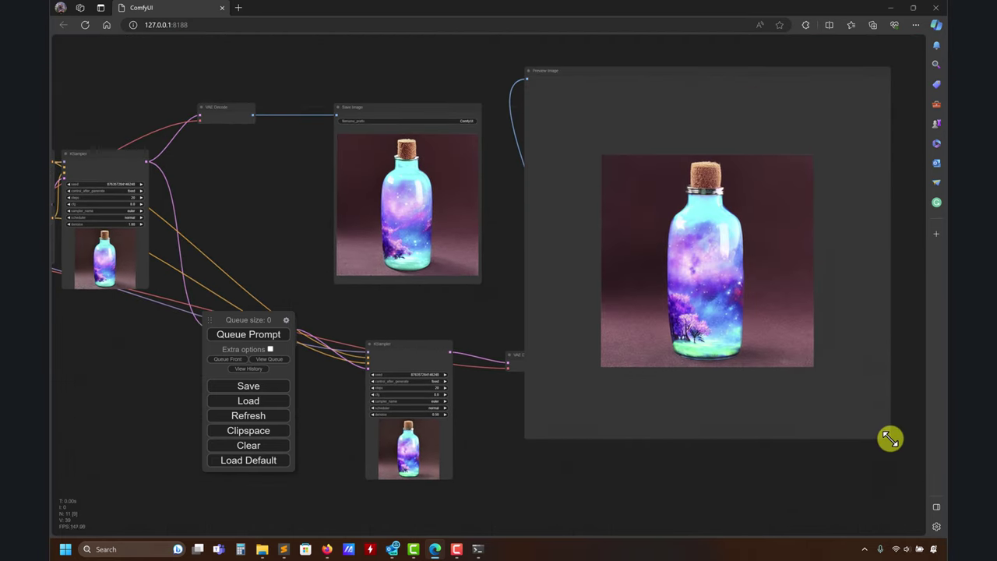
left_click_drag(478, 282, 672, 463)
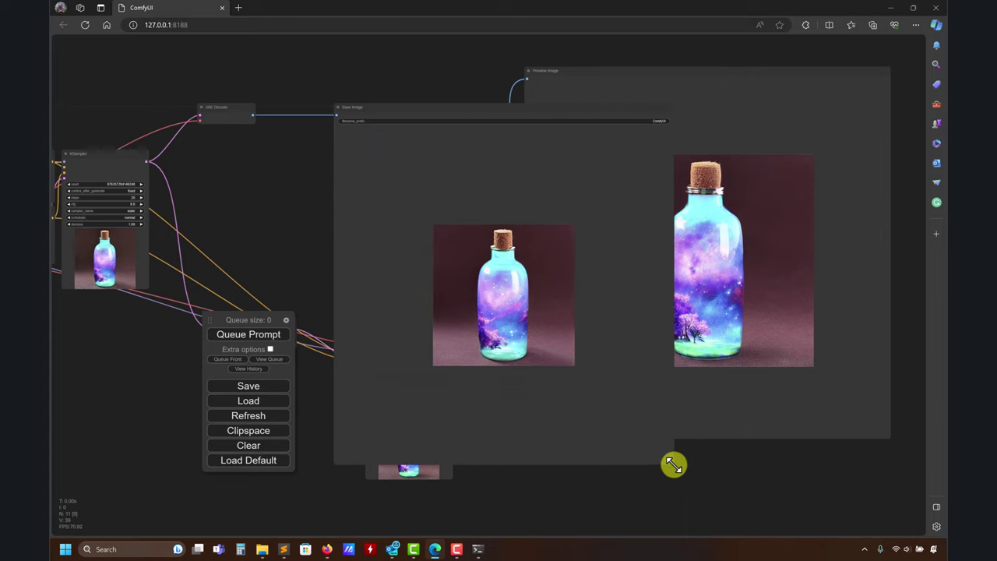
left_click_drag(572, 111, 540, 51)
left_click_drag(684, 79, 839, 48)
Set scale_by in the Upscale Latent By node to 2
left_click_drag(554, 486, 532, 417)
left_click_drag(498, 473, 644, 418)
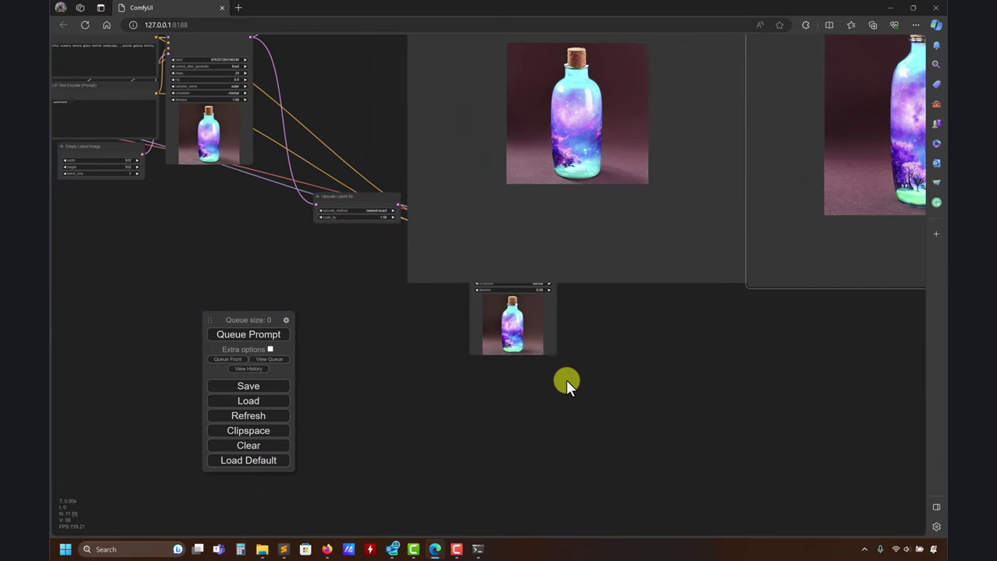
left_click(380, 218)
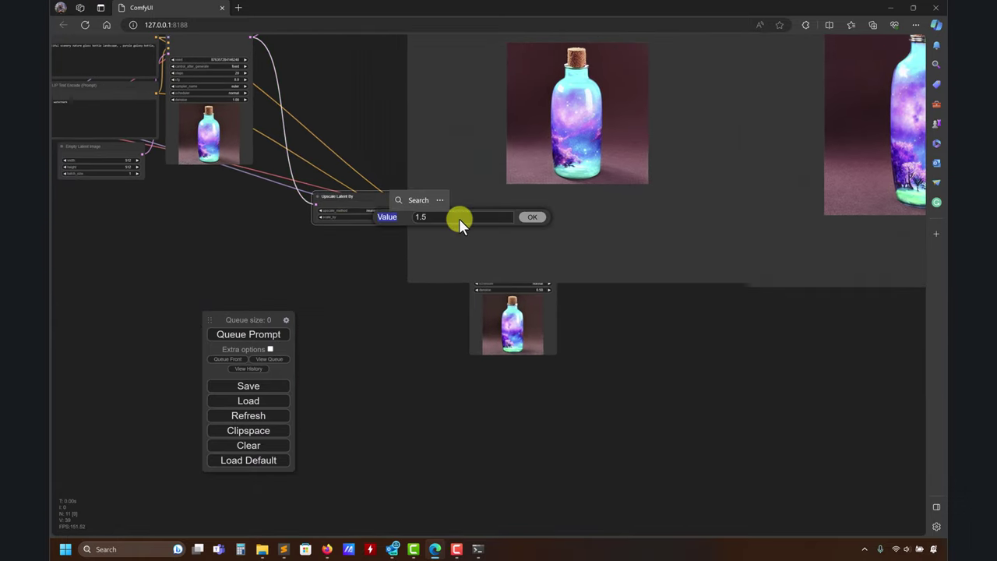
double_click(457, 217)
type("2")
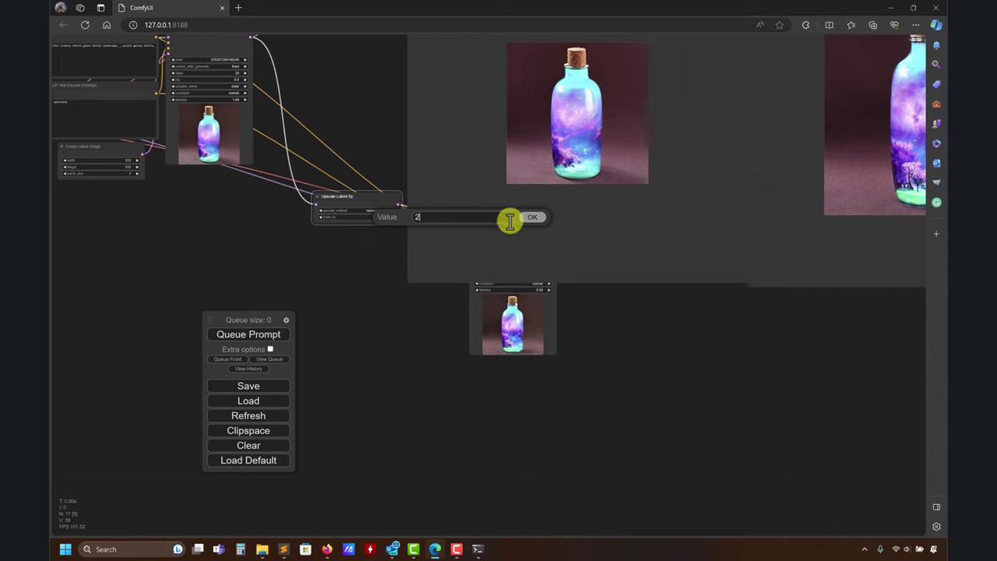
left_click(531, 218)
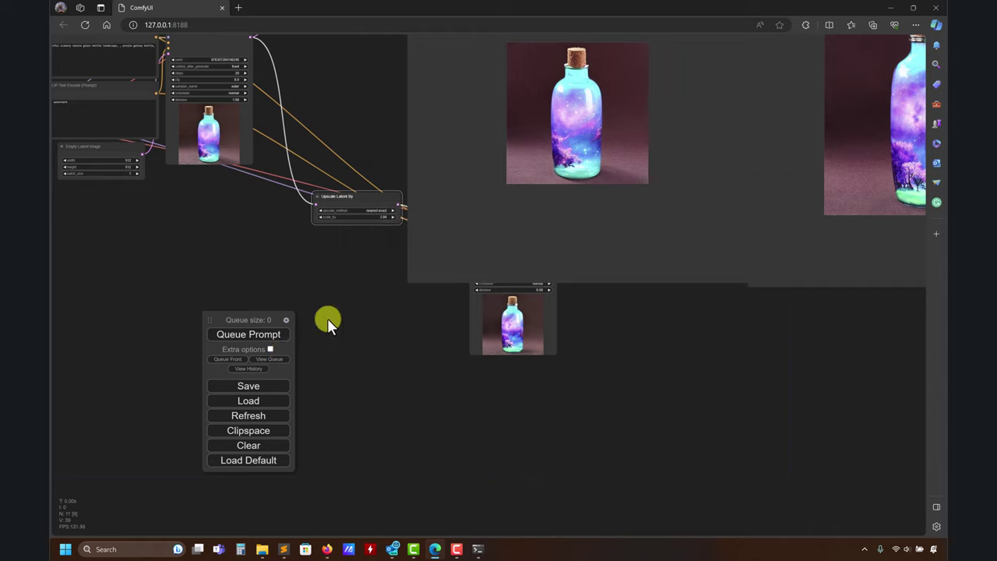
Queue the prompt with the new upscale factor and move the Preview Image and Save Image nodes to uncover the second KSampler
left_click(251, 343)
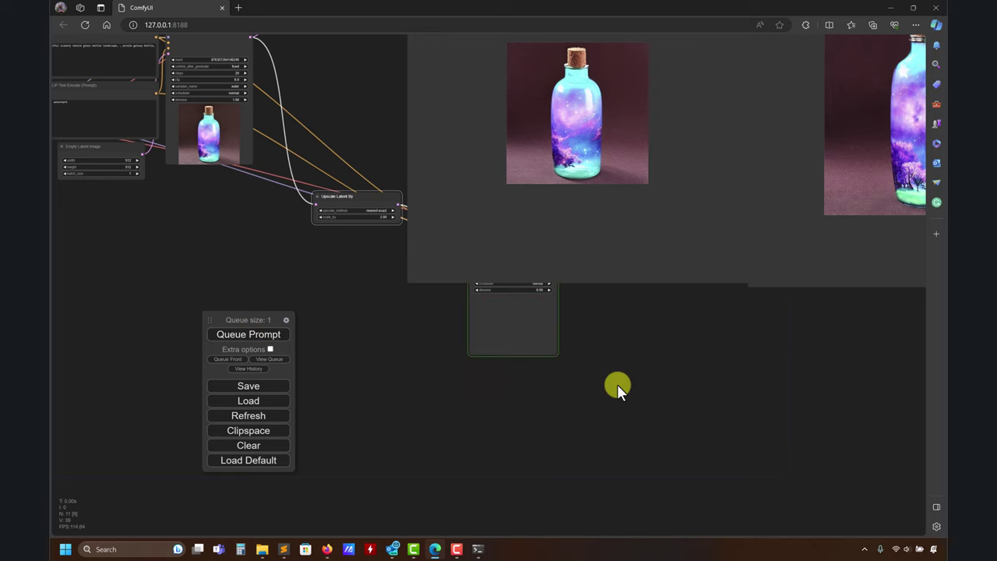
left_click_drag(617, 384, 510, 431)
left_click_drag(630, 275, 687, 215)
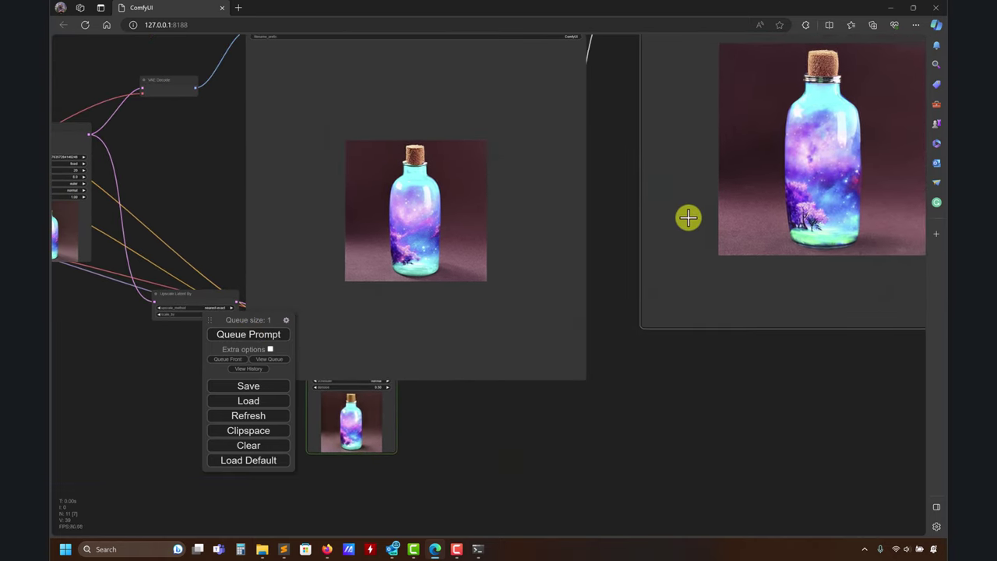
left_click_drag(462, 281, 467, 184)
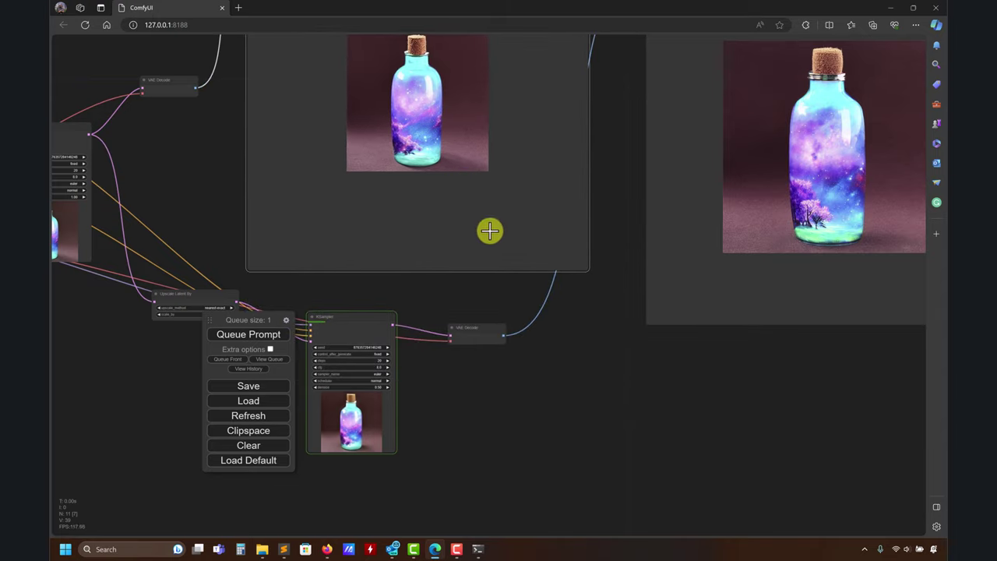
Check the sampling progress in the command prompt window, and return to the ComfyUI workflow
left_click_drag(602, 336, 512, 400)
left_click_drag(605, 355, 585, 303)
left_click_drag(506, 430, 584, 384)
left_click(477, 550)
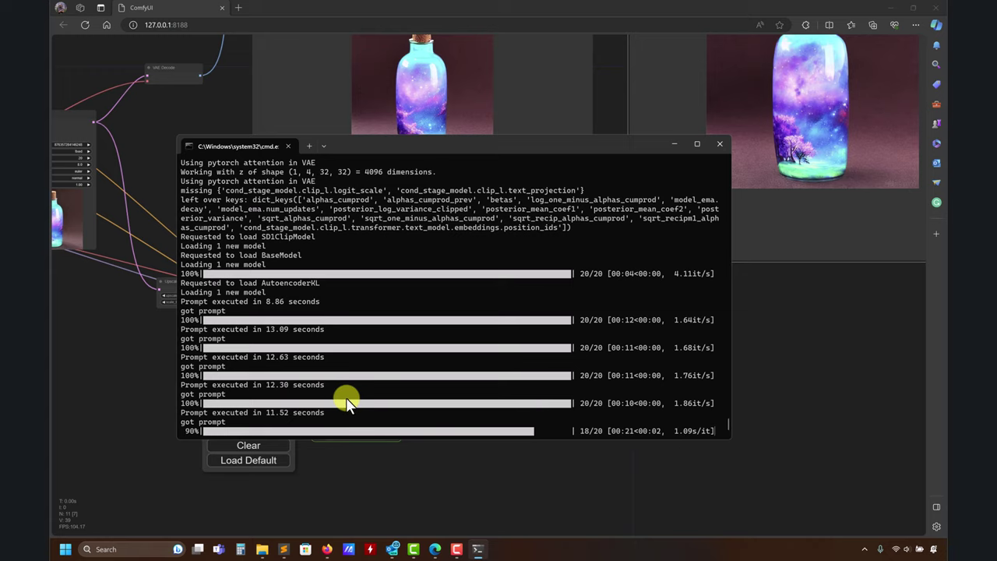
left_click(405, 450)
Enlarge the Preview Image node further and compare the upscaled bottle with the original across the whole workflow
scroll(645, 412, "right", 5)
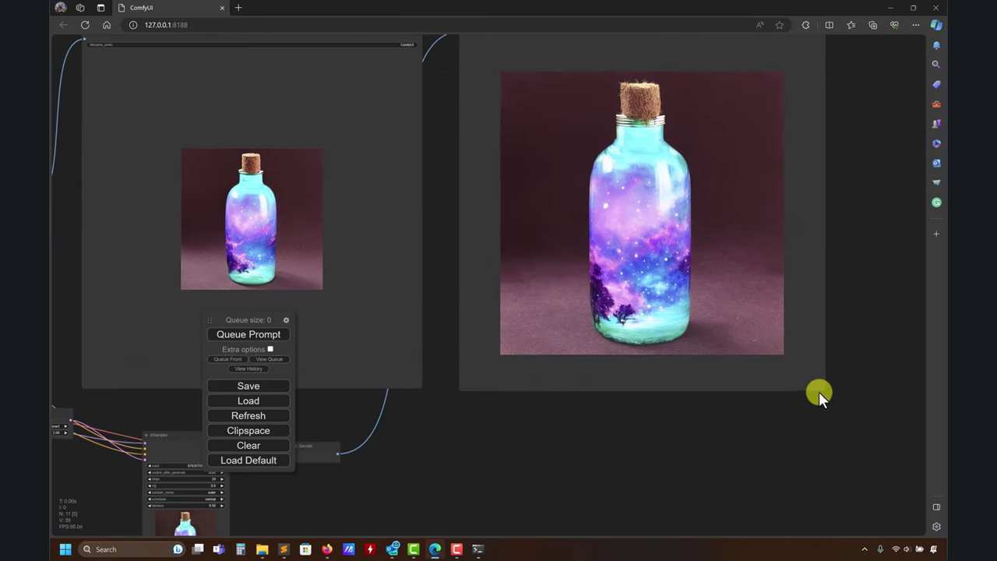
left_click_drag(818, 391, 885, 462)
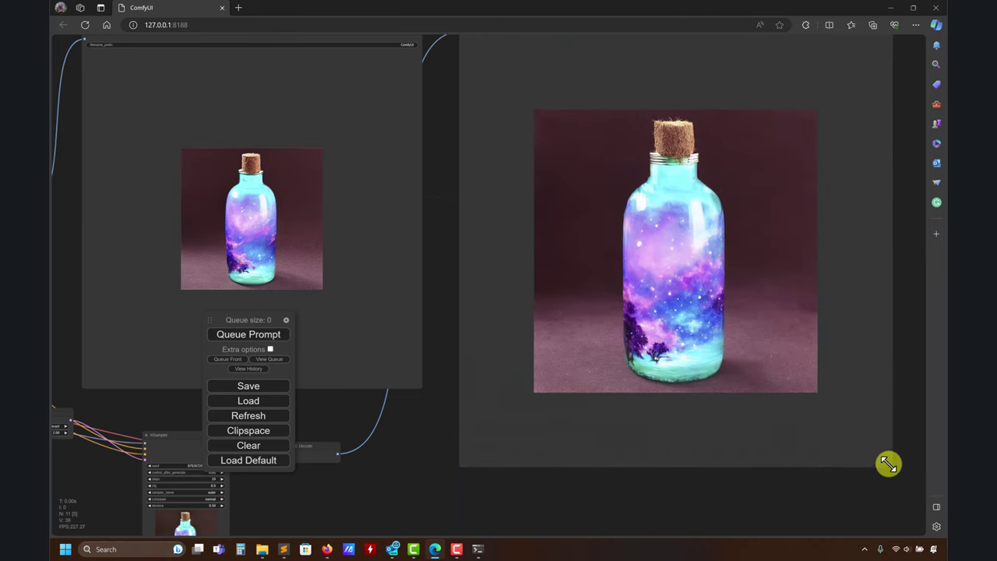
left_click_drag(414, 465, 618, 337)
scroll(619, 336, "down", 5)
scroll(612, 381, "up", 5)
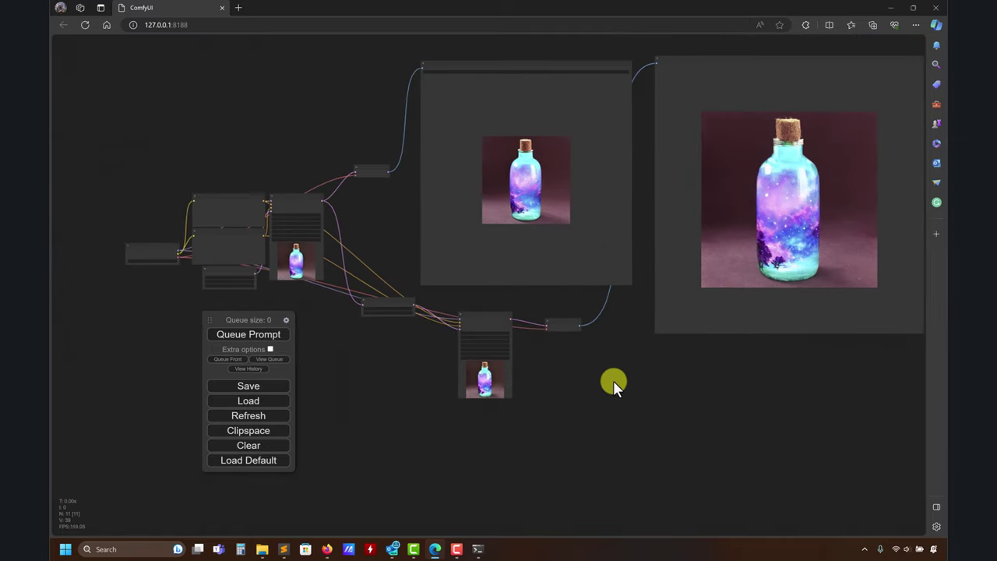
Switch to Firefox and bring up the ComfyUI GitHub repository page
scroll(617, 377, "up", 1)
left_click_drag(621, 360, 701, 324)
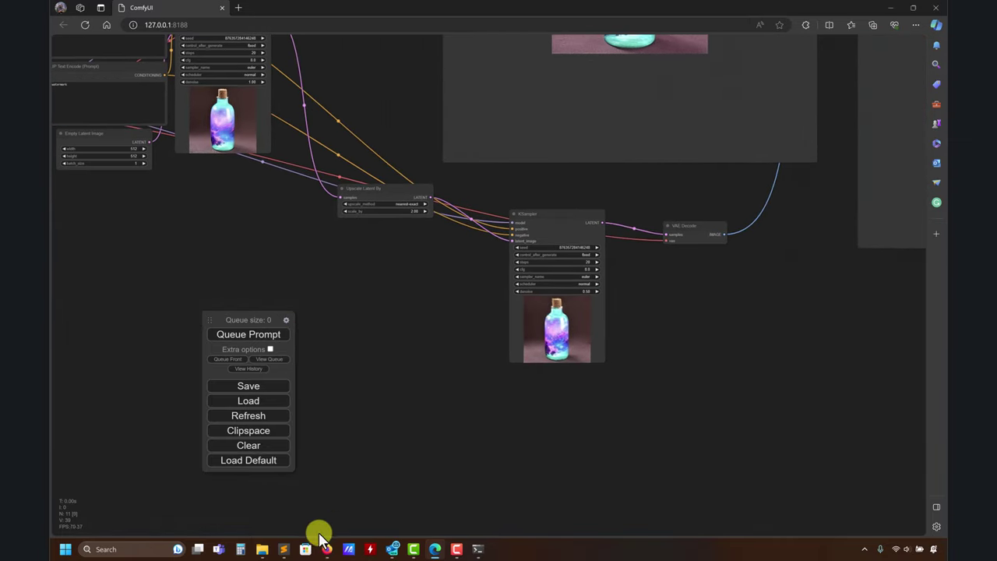
mouse_move(325, 551)
left_click(303, 491)
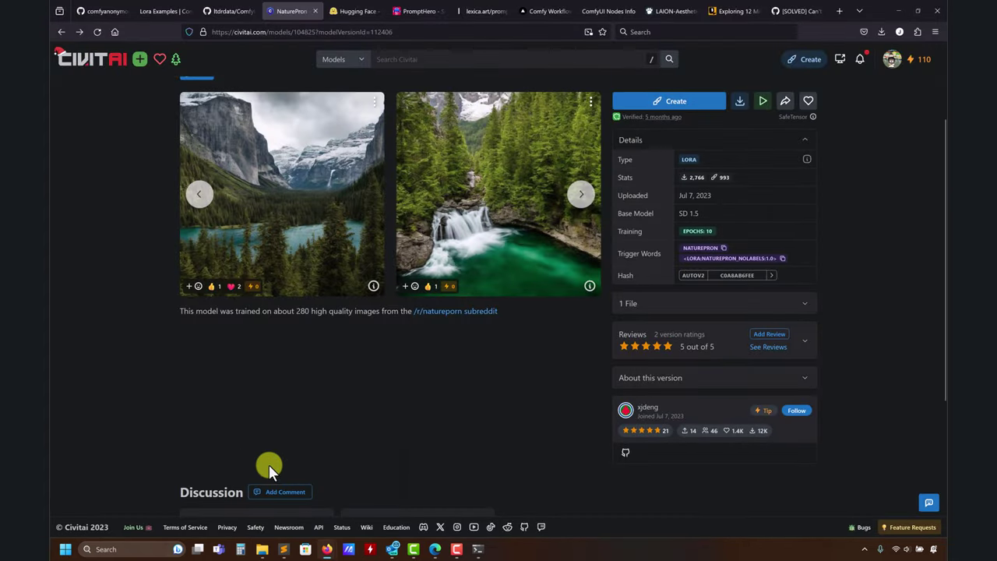
left_click(163, 11)
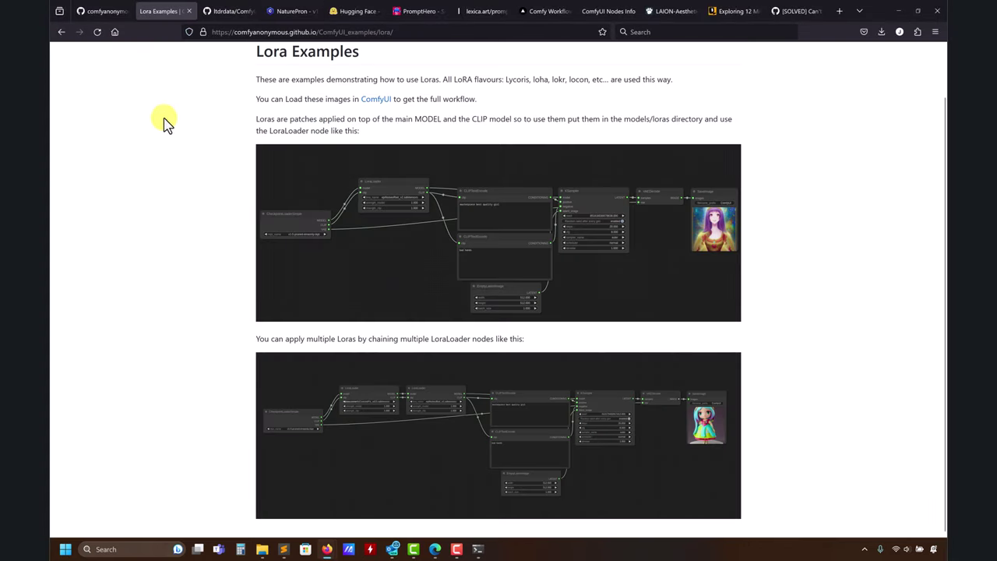
scroll(191, 173, "up", 1)
left_click(93, 11)
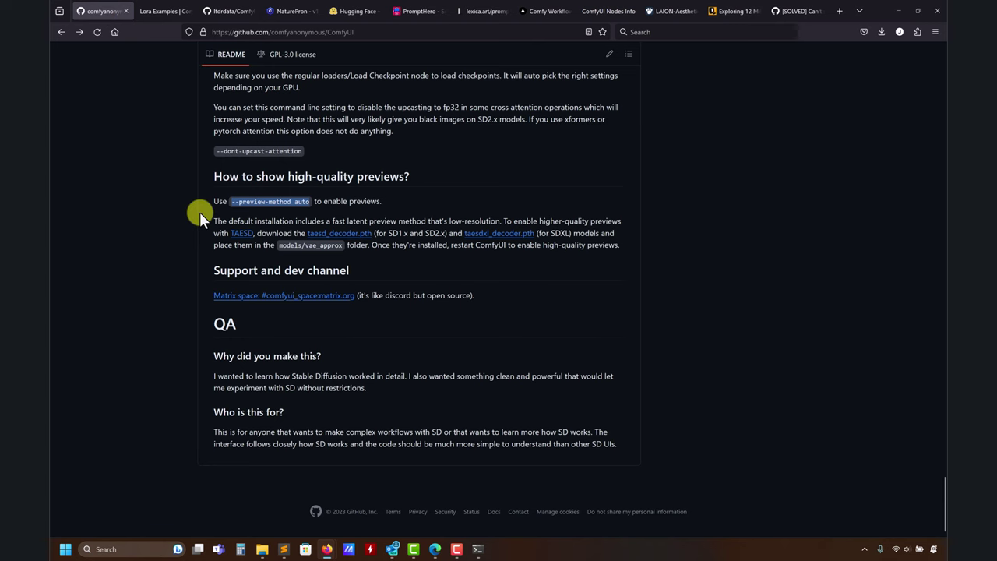
Open the ComfyUI Examples page linked in the README, and go to its SDXL Turbo examples
scroll(210, 226, "up", 5)
scroll(221, 237, "up", 15)
scroll(221, 240, "down", 10)
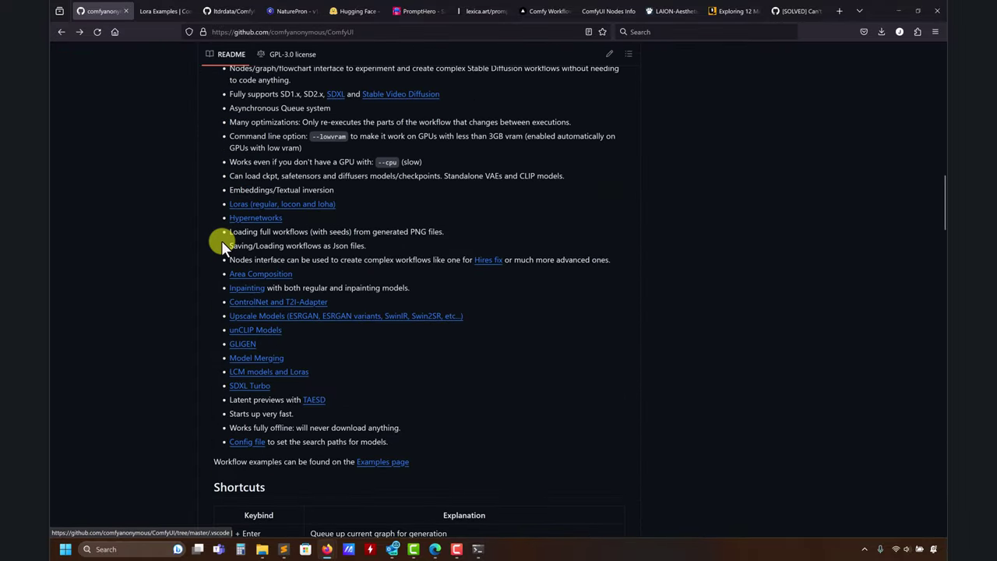
scroll(221, 240, "up", 1)
scroll(221, 240, "up", 2)
left_click(225, 254)
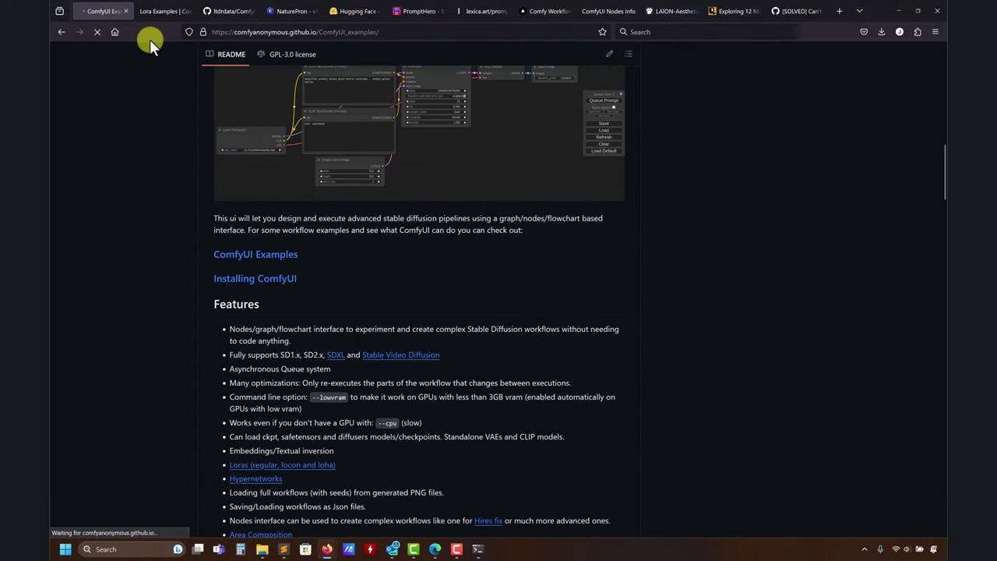
scroll(330, 265, "down", 3)
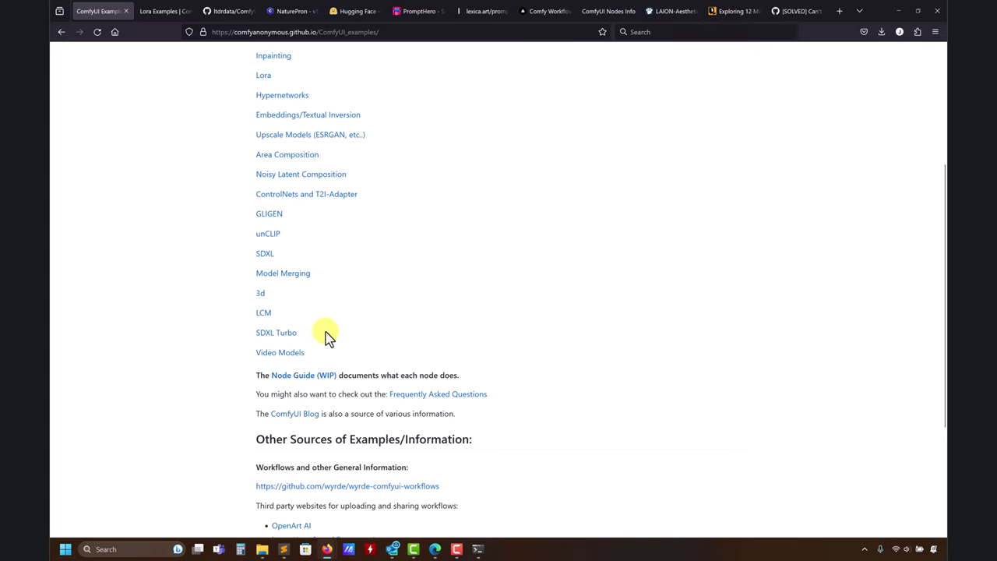
left_click(267, 333)
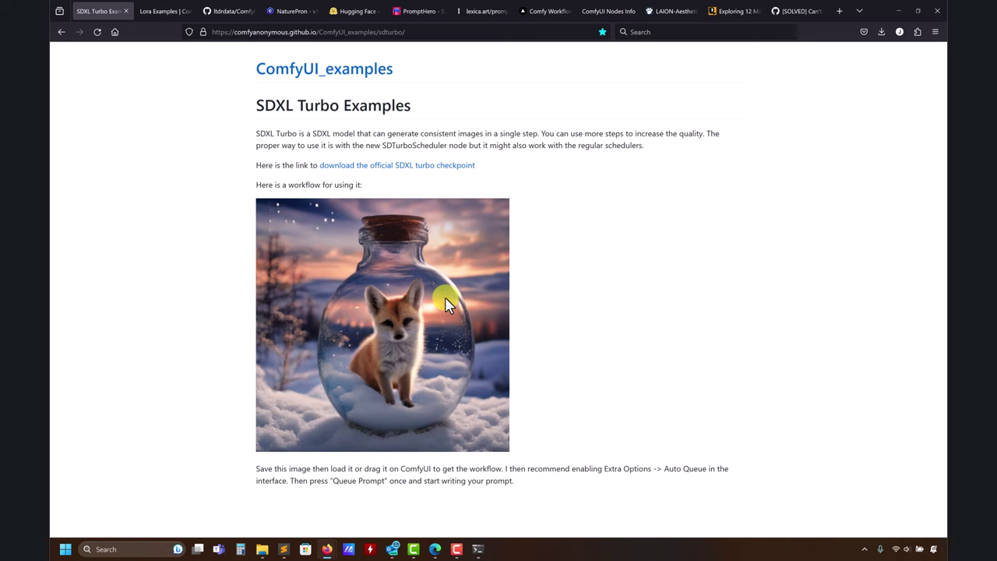
Return to the ComfyUI workflow and inspect the two prompt nodes and the first KSampler up close
left_click(896, 11)
left_click_drag(226, 244, 483, 349)
scroll(292, 150, "up", 2)
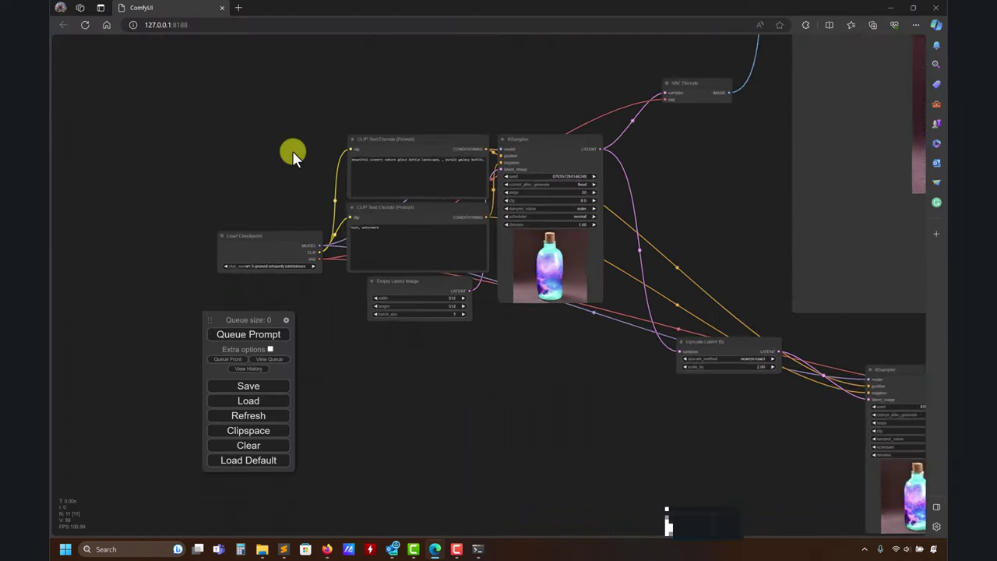
scroll(292, 150, "up", 8)
scroll(507, 157, "right", 3)
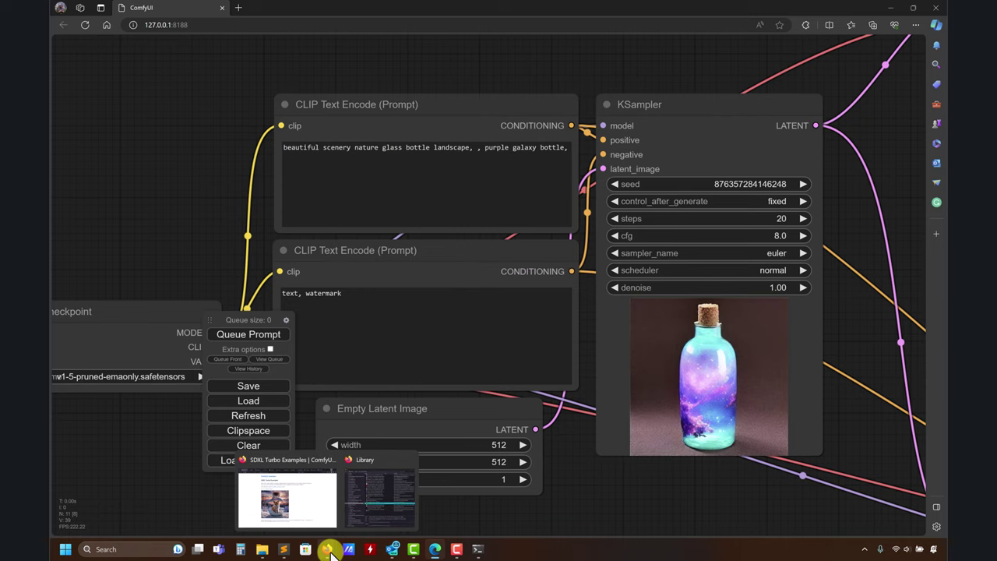
Switch to Sublime Text and find the comfyui entry with the watercolor waterfall prompt in prompts.txt
mouse_move(288, 549)
left_click(328, 476)
scroll(330, 314, "up", 5)
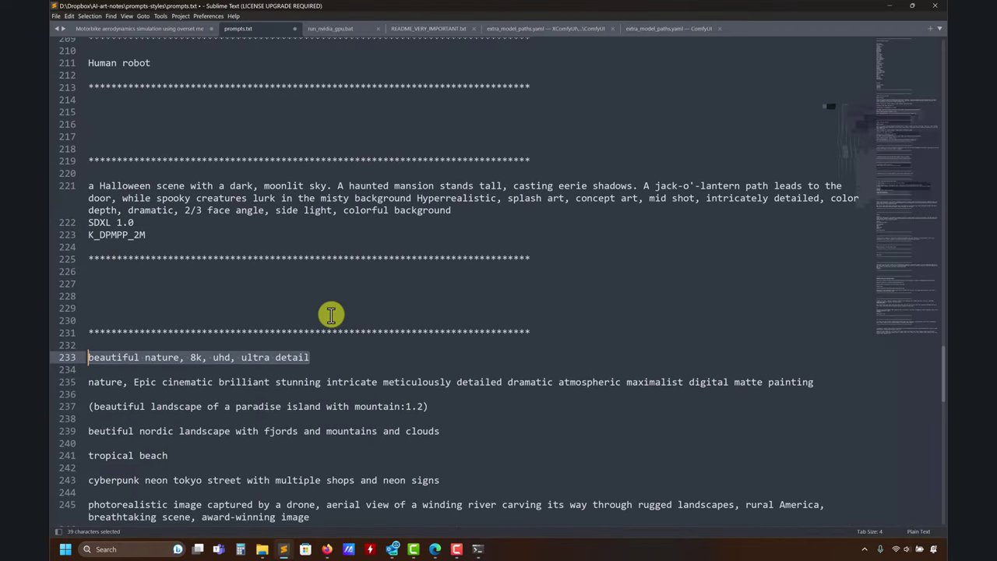
scroll(95, 185, "up", 12)
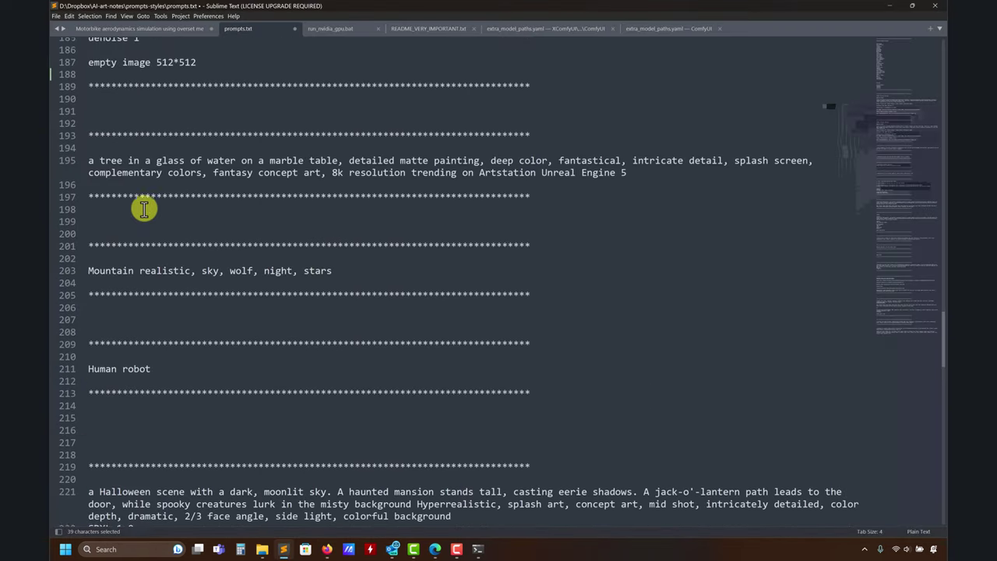
scroll(148, 215, "up", 1)
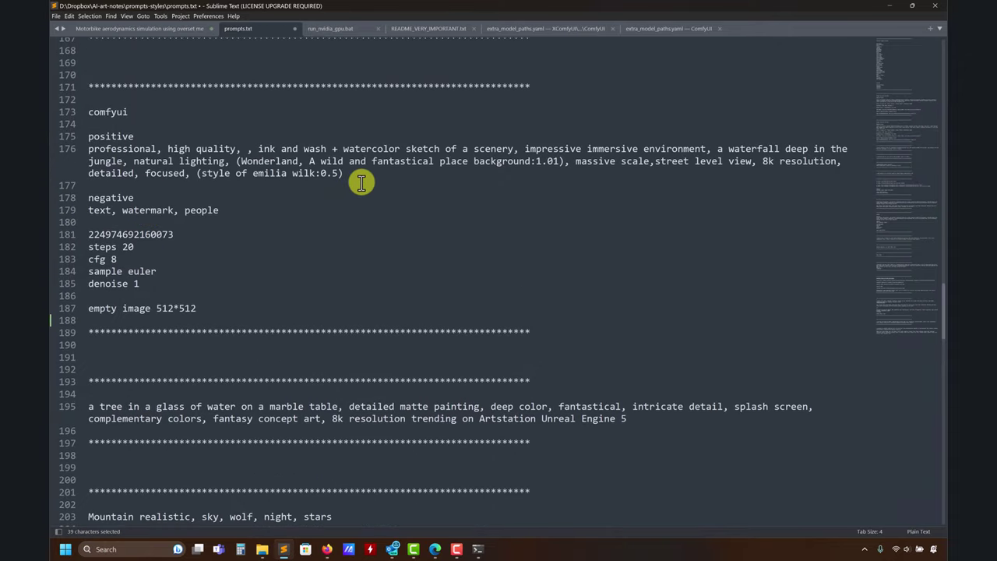
Highlight the positive prompt on line 176, its opening style phrases, and the weighted "Wonderland, A wild and fantastical place background" phrase to examine its structure
left_click_drag(339, 174, 83, 151)
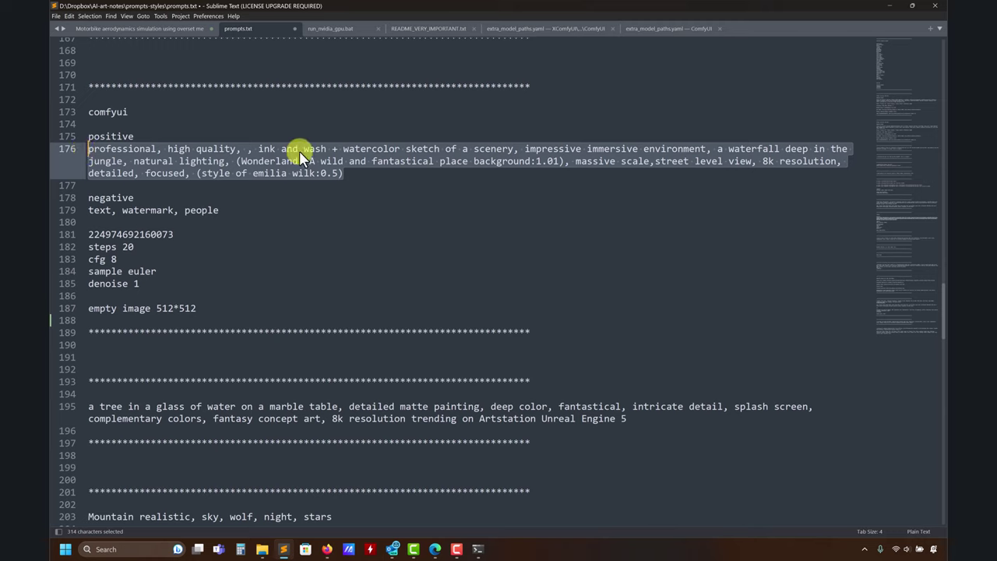
left_click(357, 153)
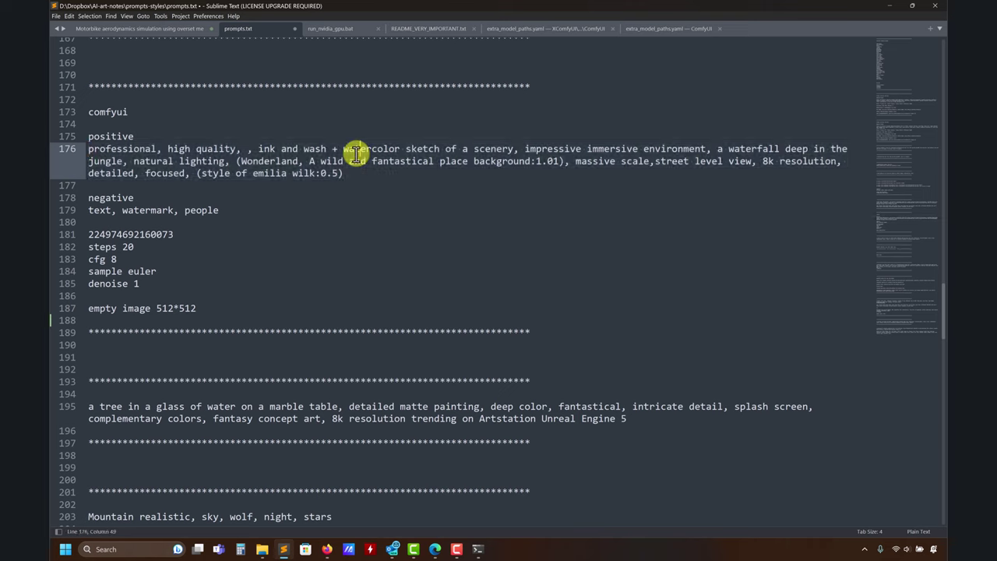
left_click_drag(517, 148, 142, 148)
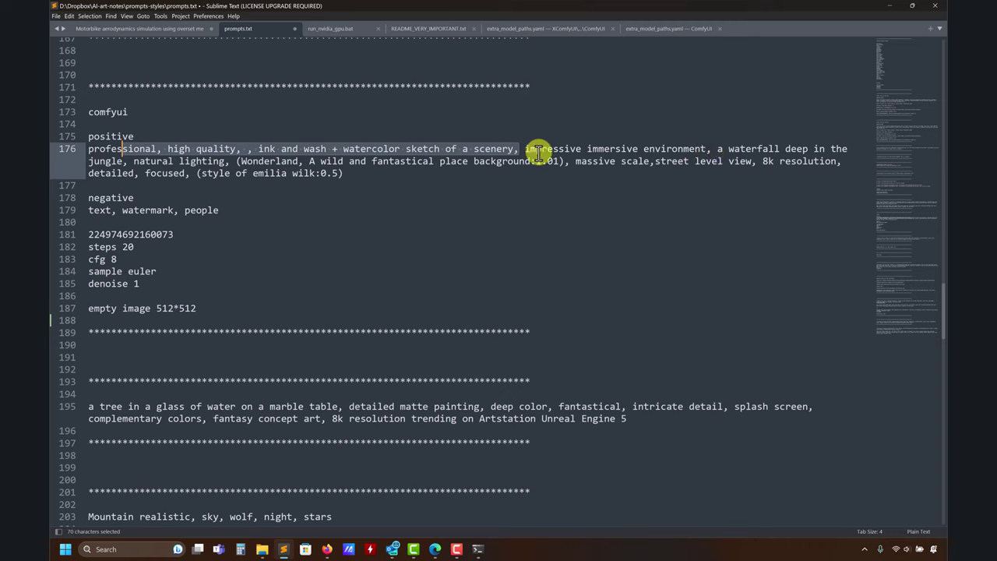
left_click_drag(563, 161, 242, 160)
left_click(240, 160)
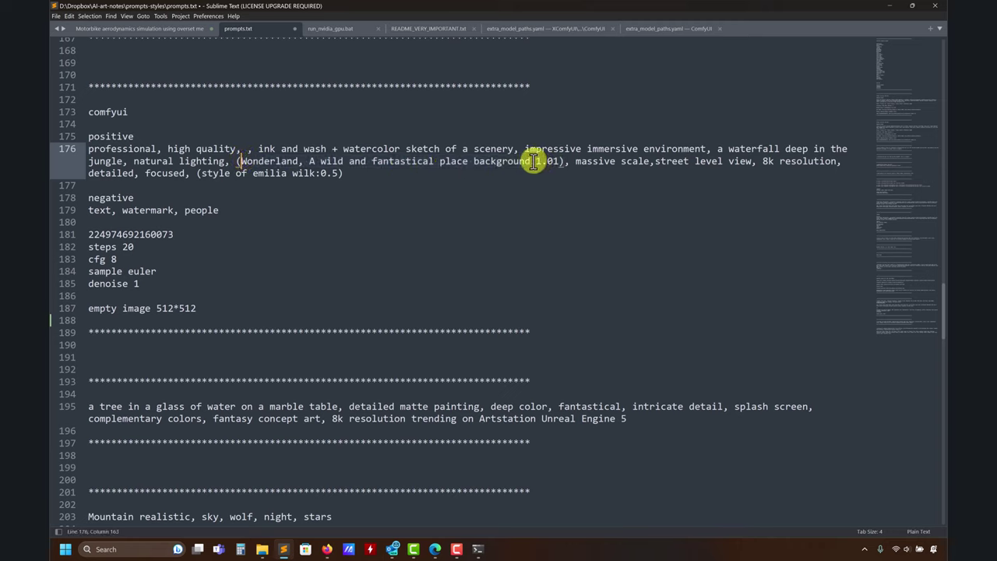
left_click_drag(530, 162, 244, 163)
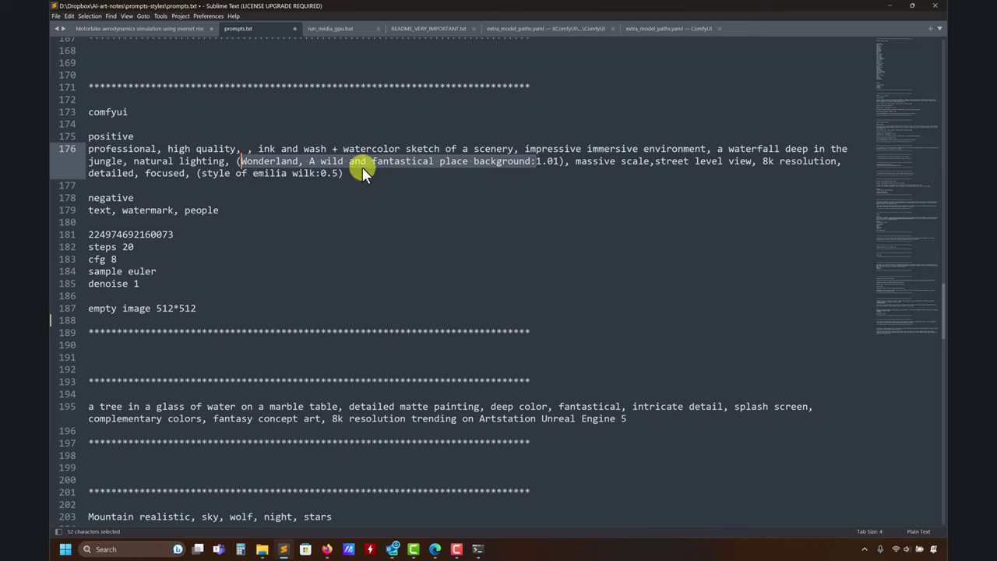